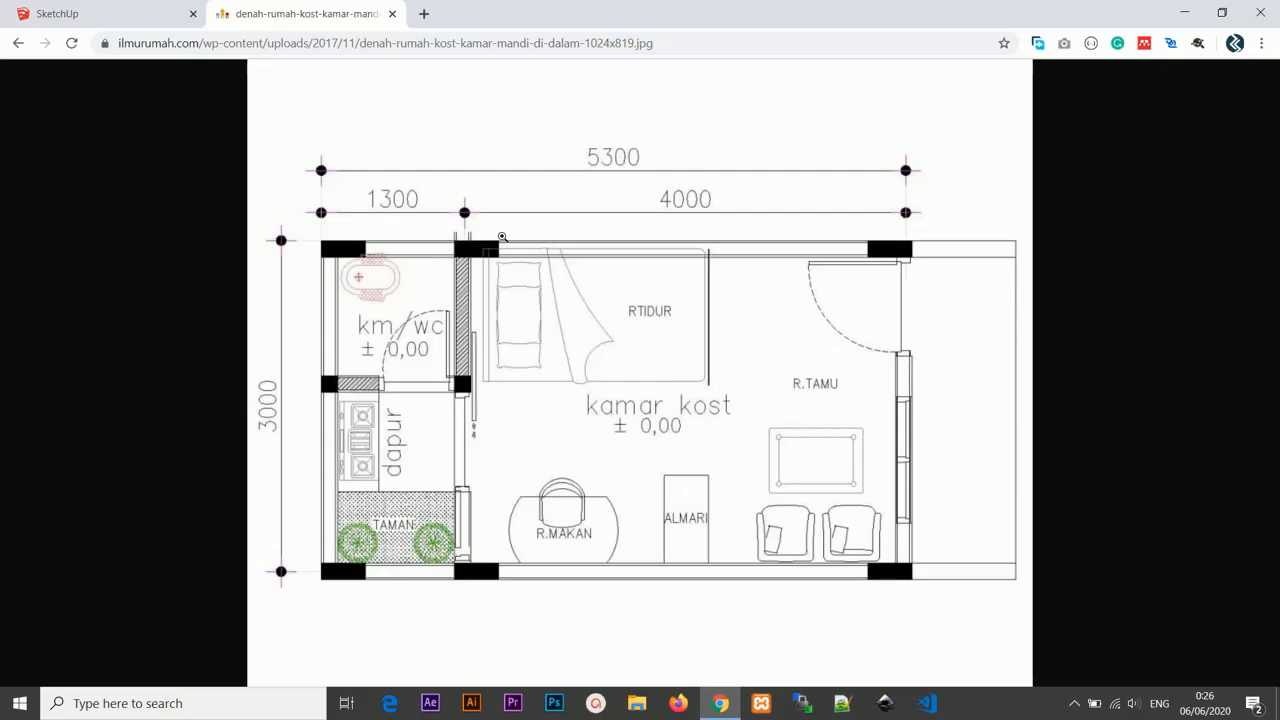
Switch to SketchUp and hide the scale figure standing in the model.
click(138, 13)
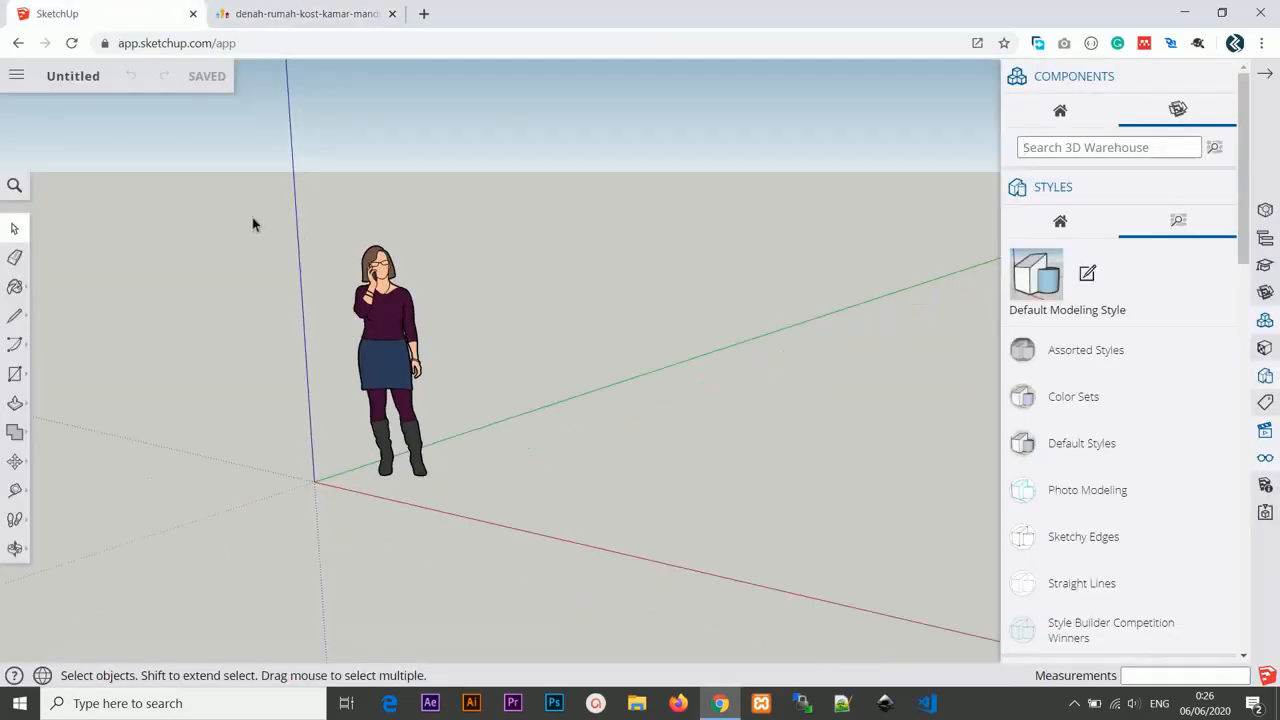
scroll(252, 220, up, 2)
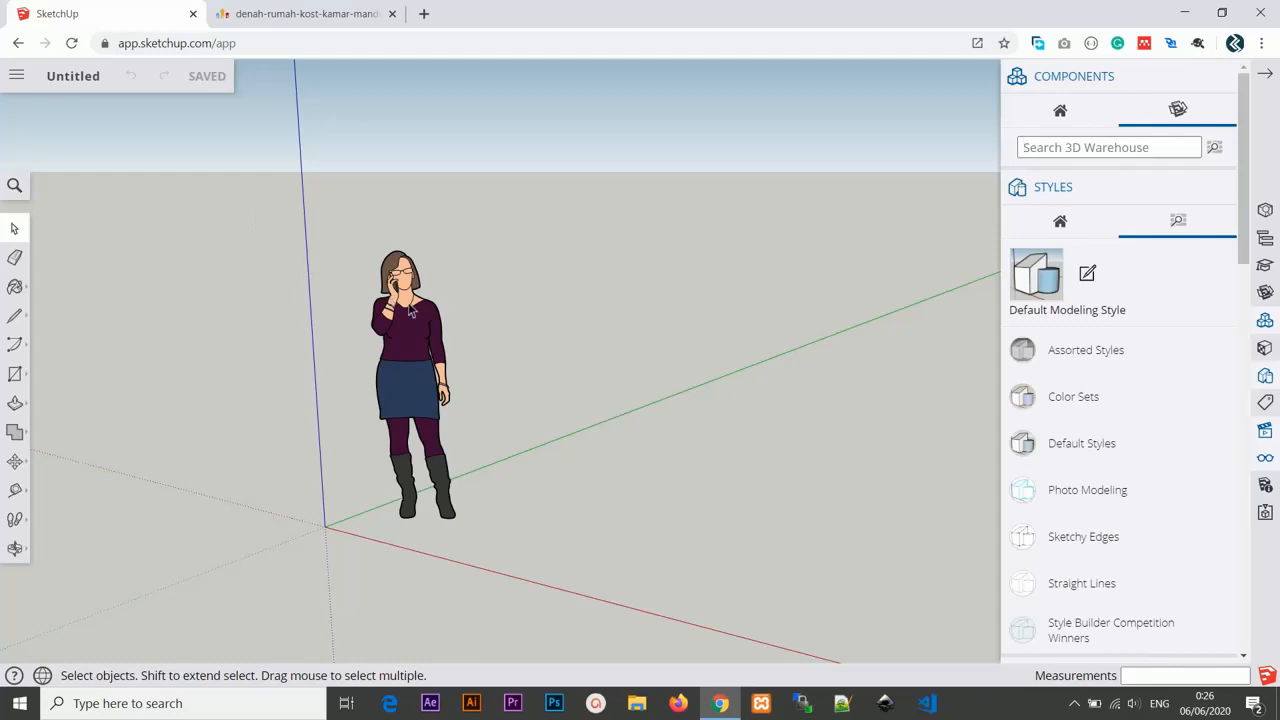
mouse_move(410, 313)
middle_down()
mouse_move(349, 263)
mouse_move(414, 300)
middle_up()
right_click(528, 395)
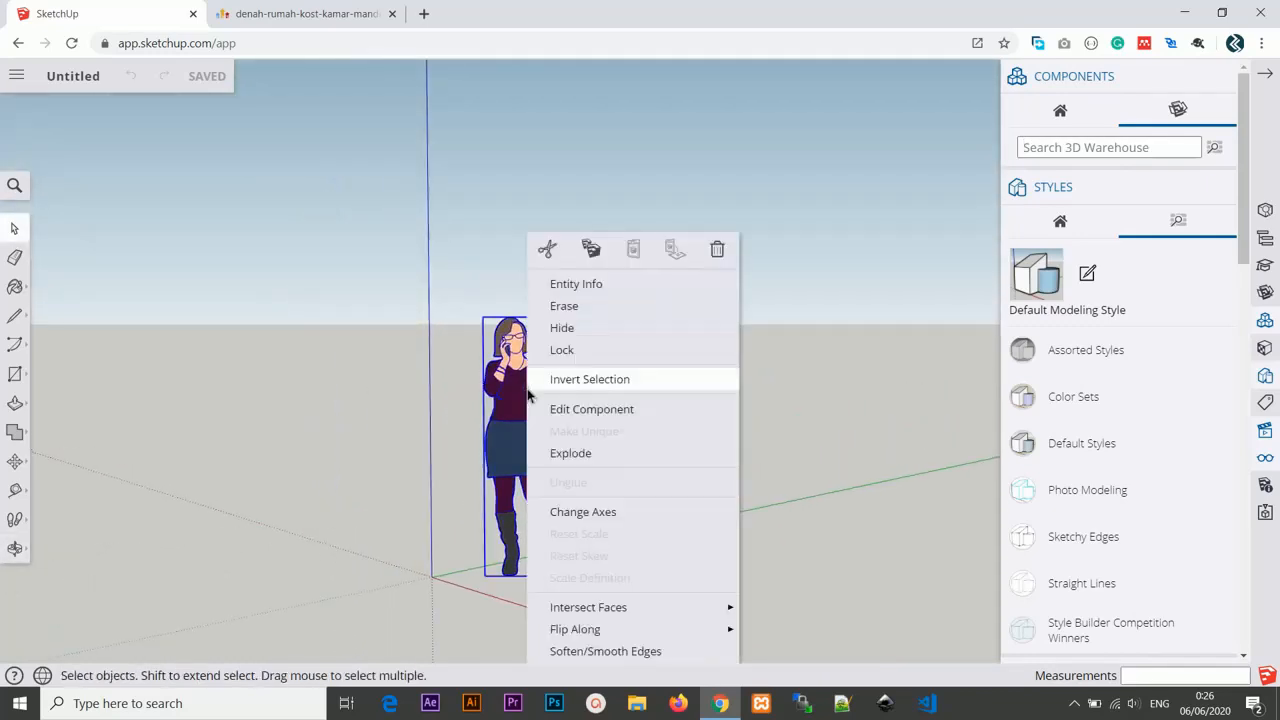
click(586, 327)
Draw a 3 m by 5.3 m rectangle starting at the origin with the Rectangle tool.
middle_drag(606, 369, 496, 261)
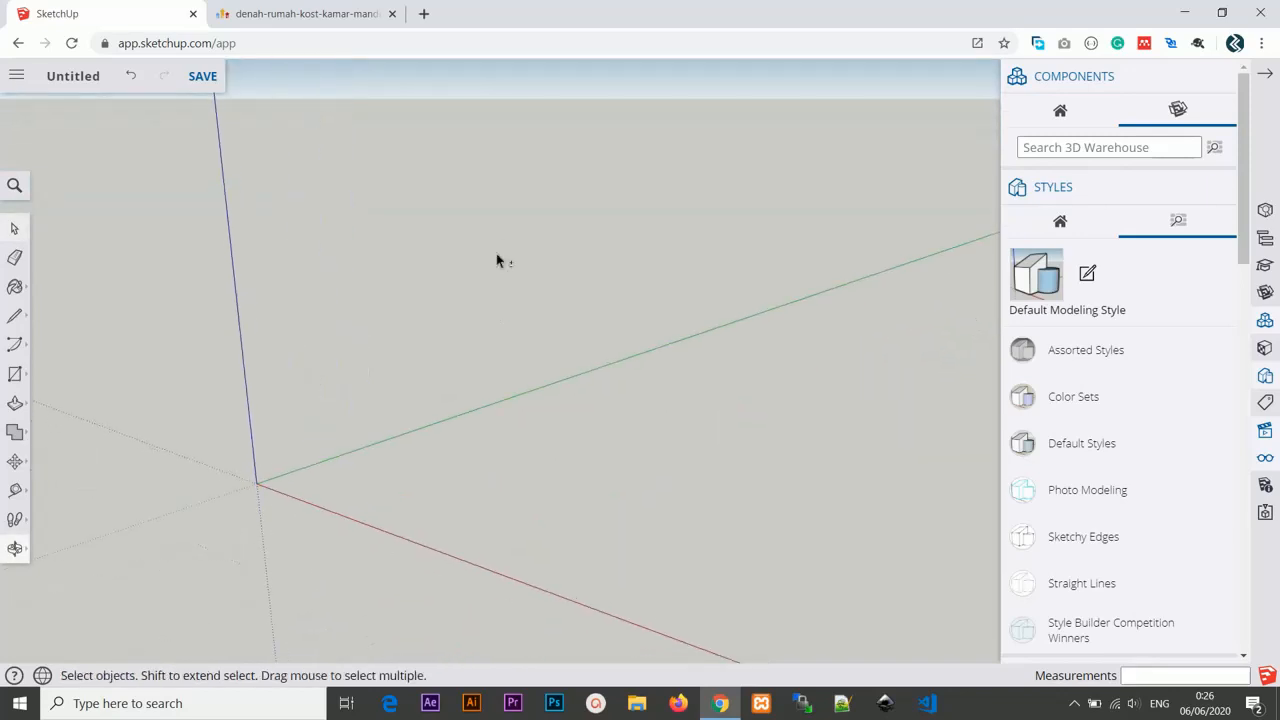
key(r)
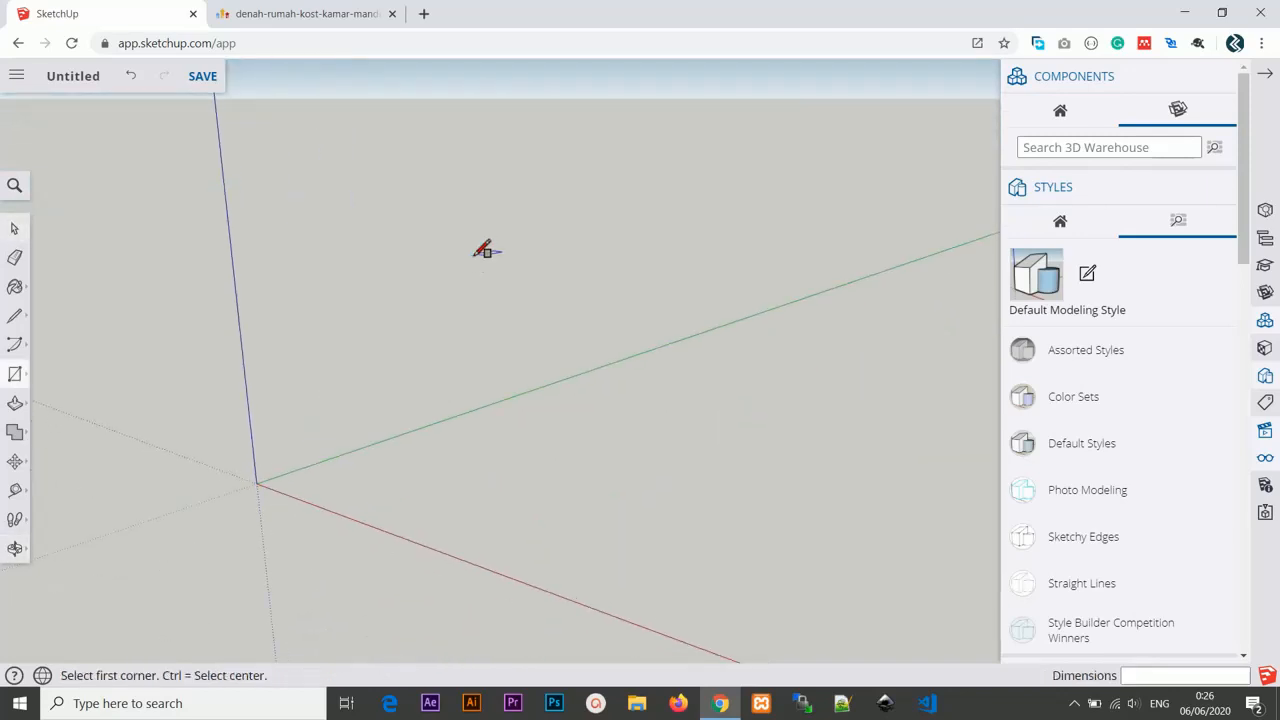
click(257, 483)
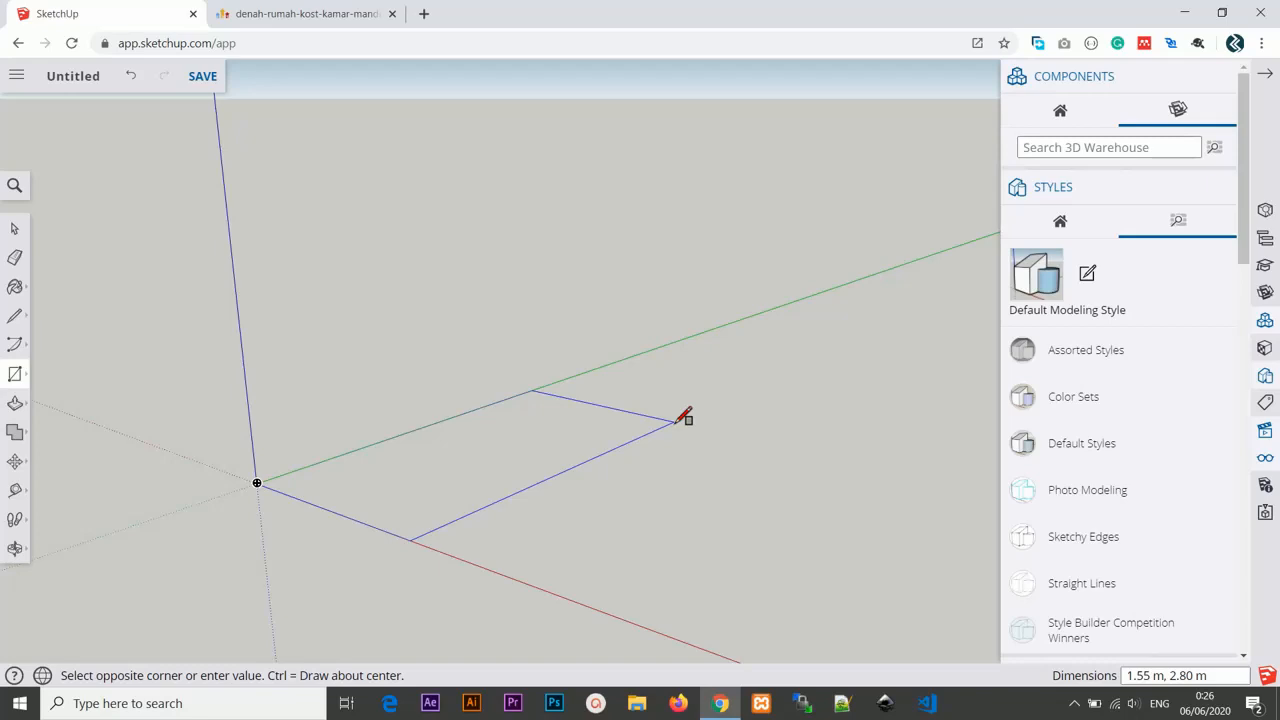
text(3m,5.3m)
key(Return)
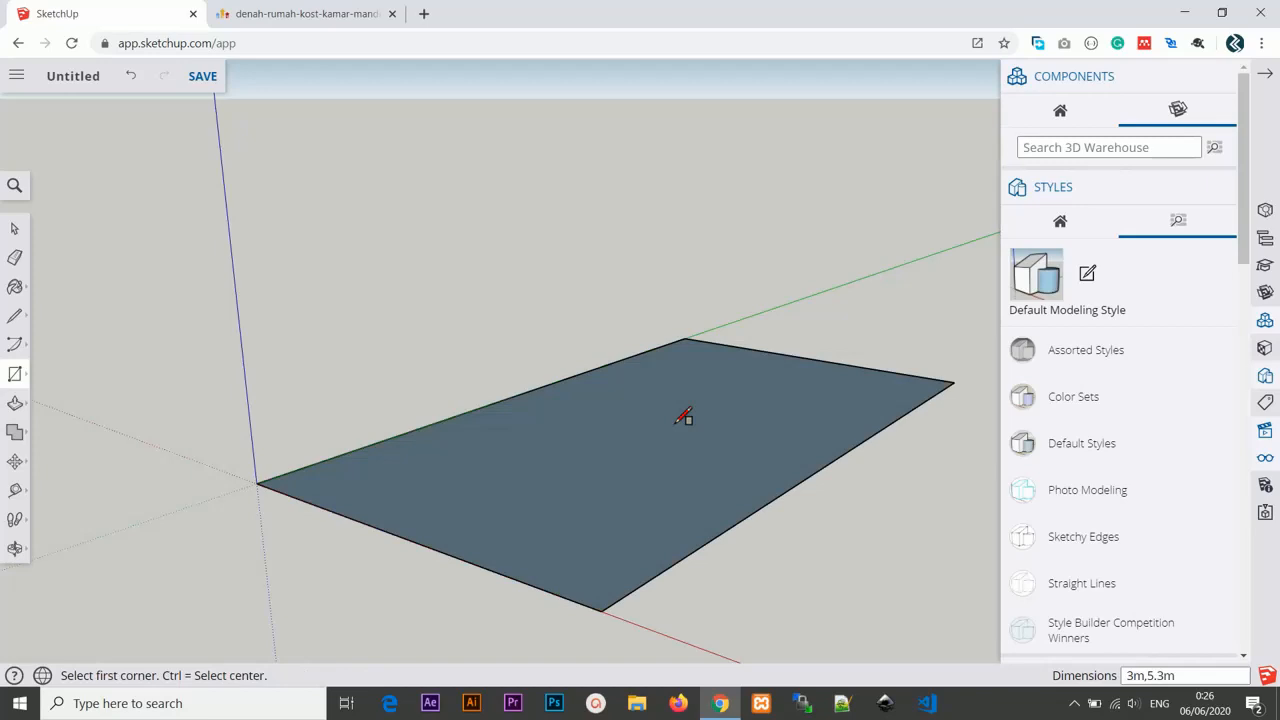
Create guide lines 15 cm inside the rectangle's top and right edges with the Tape Measure.
middle_drag(684, 418, 522, 423)
scroll(506, 316, up, 2)
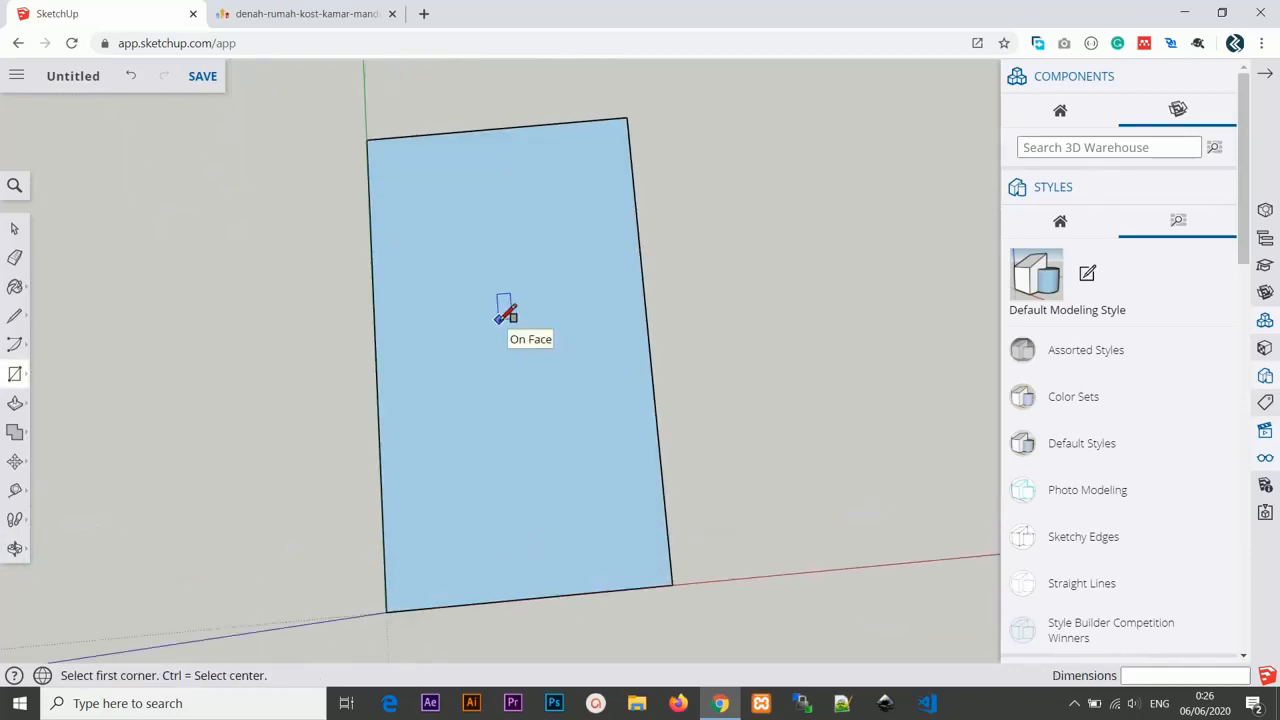
click(1263, 428)
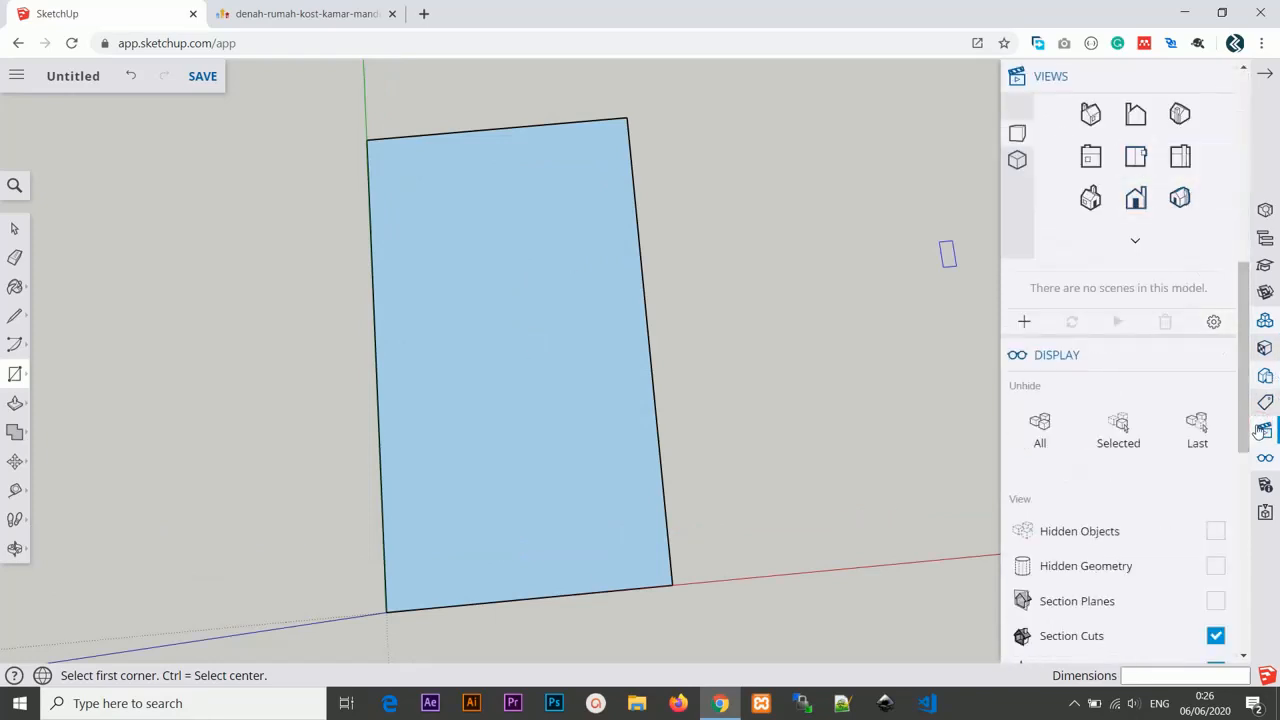
click(1141, 166)
key(o)
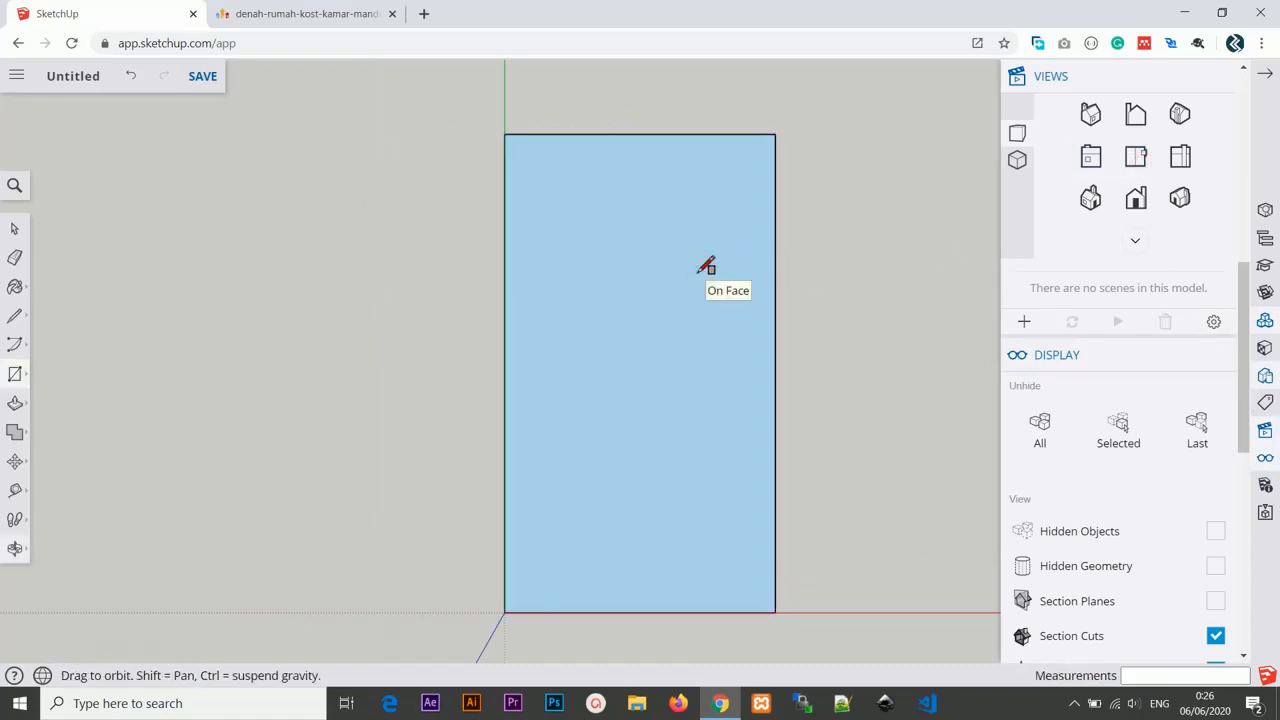
shift+drag(709, 266, 570, 267)
key(r)
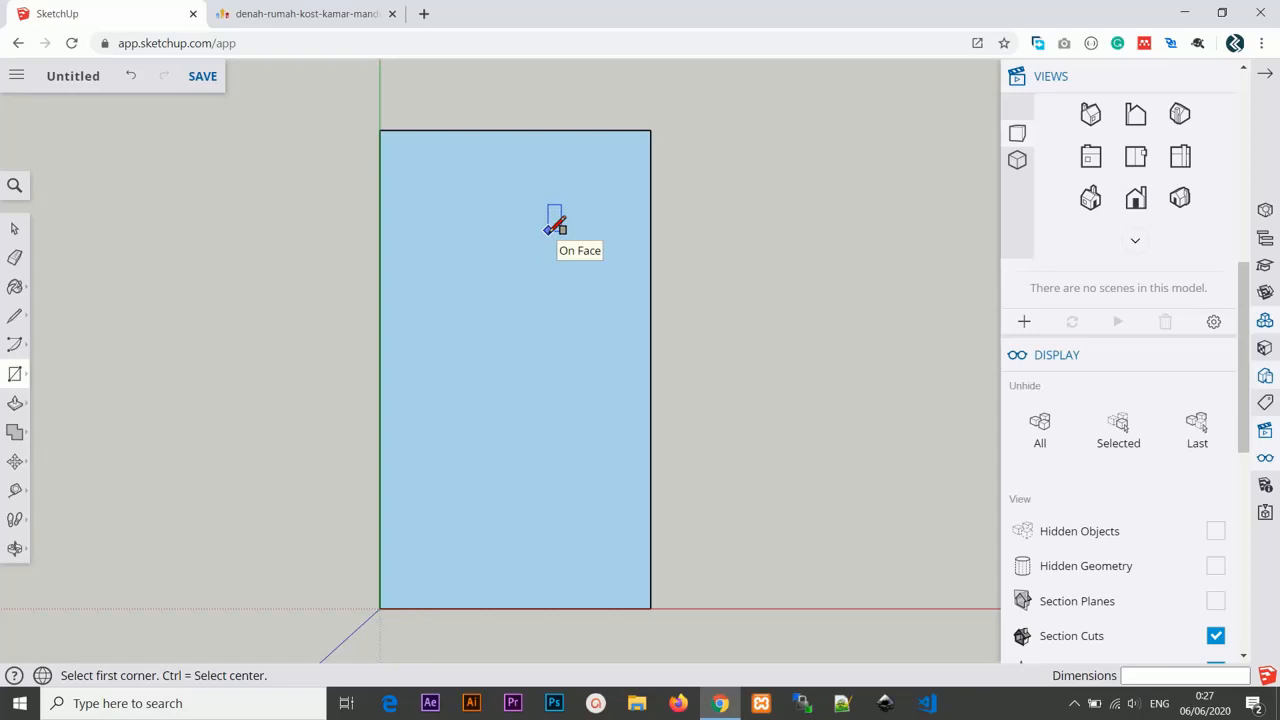
key(t)
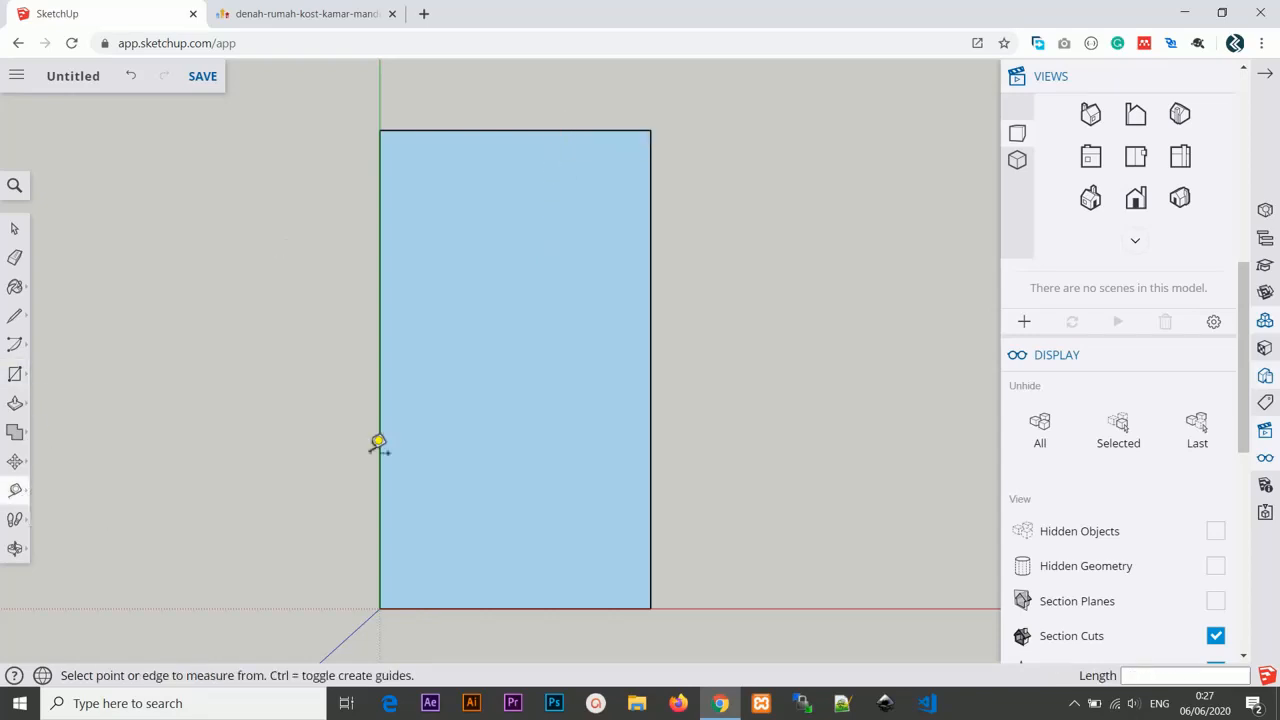
click(560, 130)
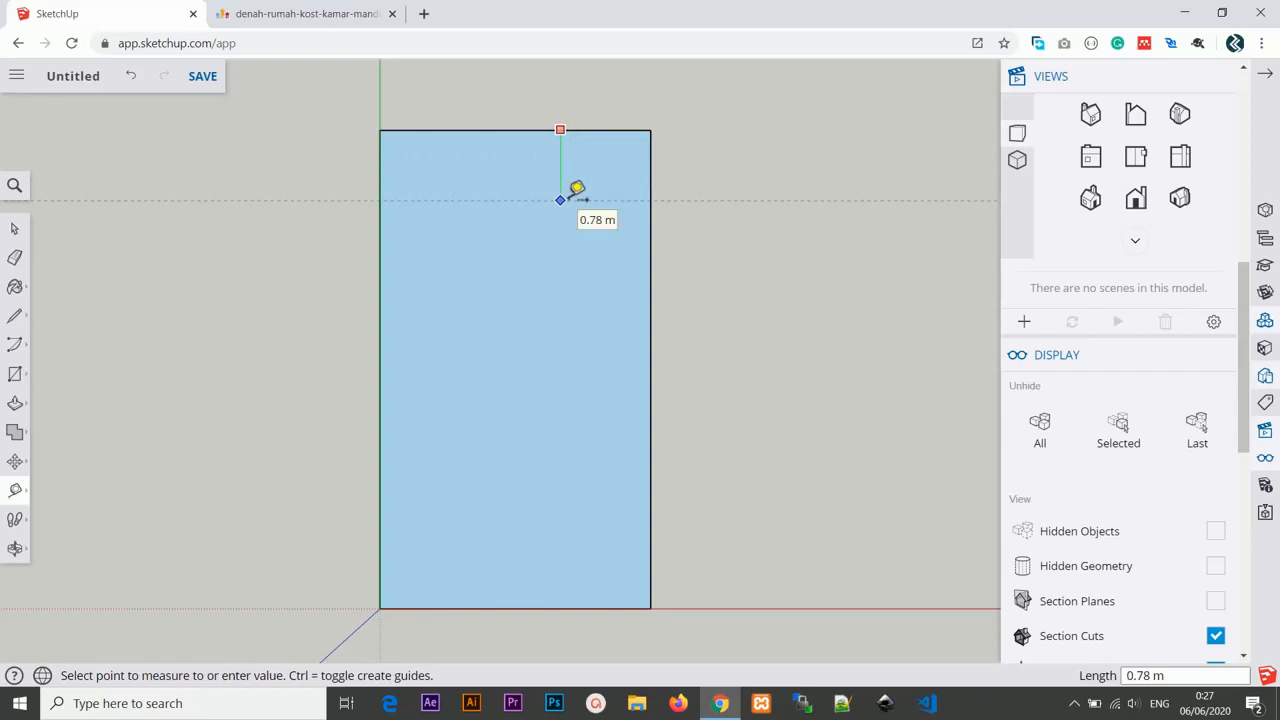
text(15cm)
key(Return)
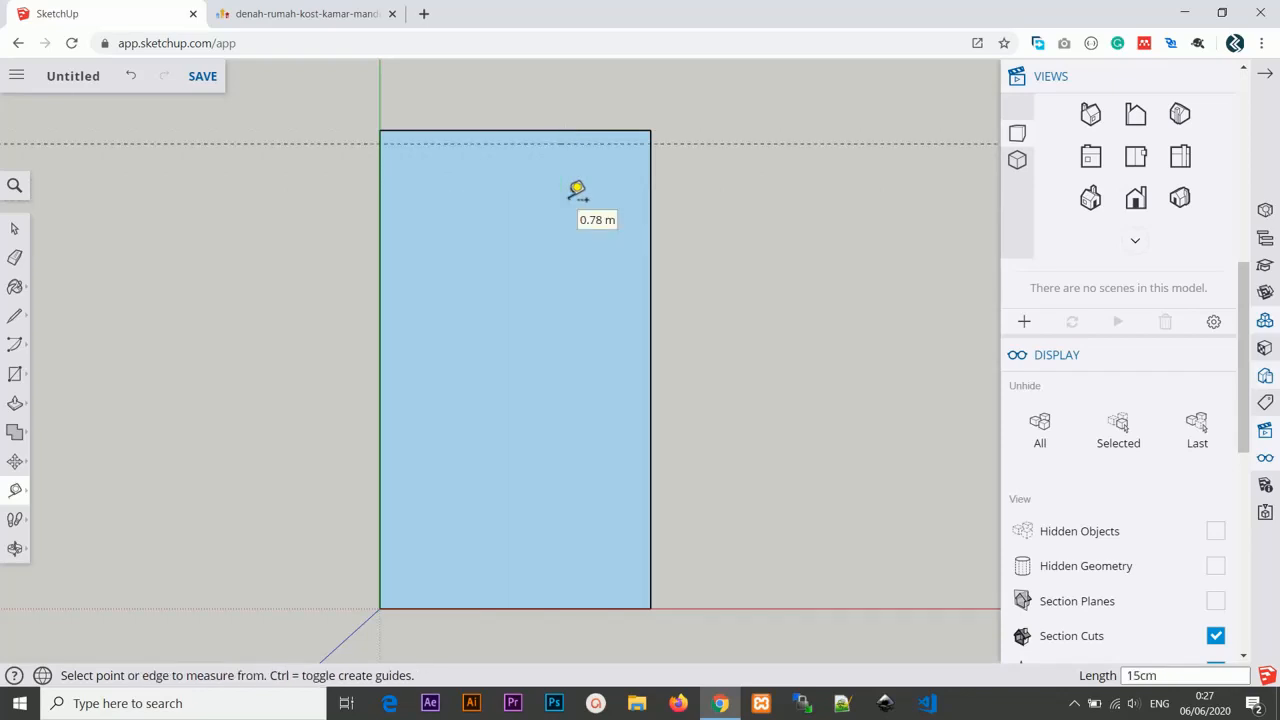
click(650, 183)
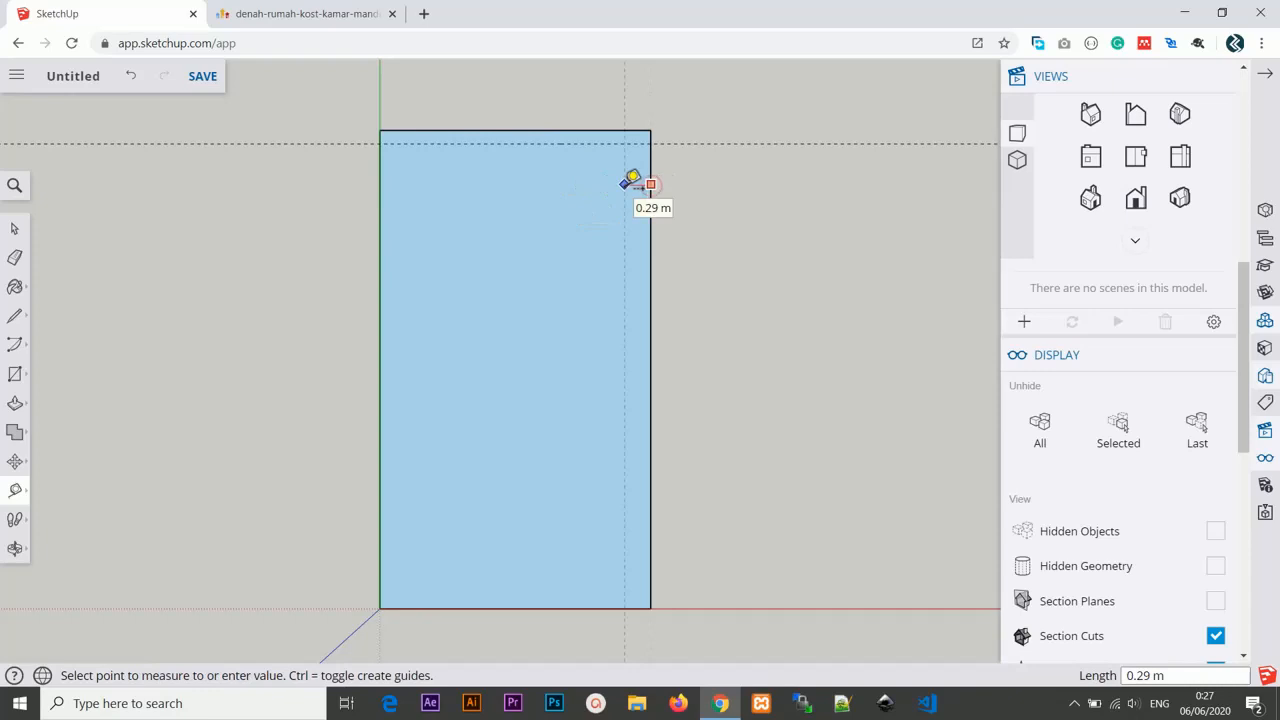
text(15cm)
key(Return)
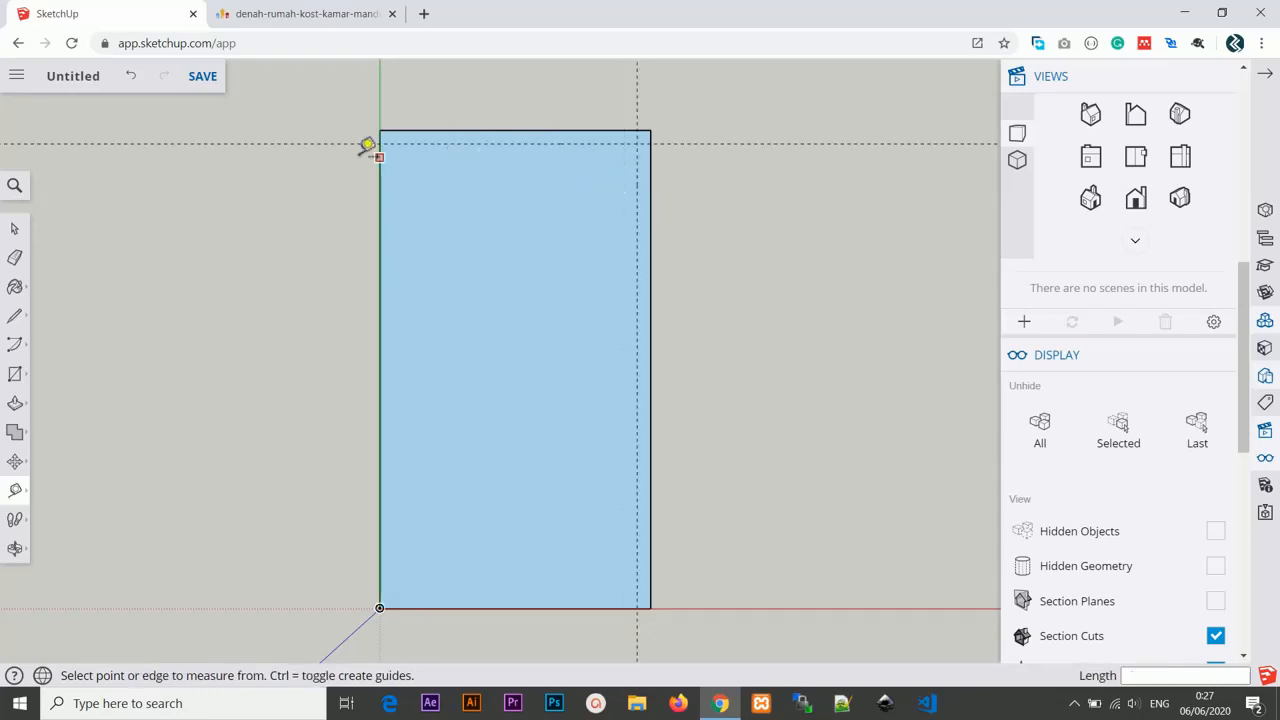
Create guide lines 15 cm inside the rectangle's left and bottom edges.
click(379, 163)
text(15cm)
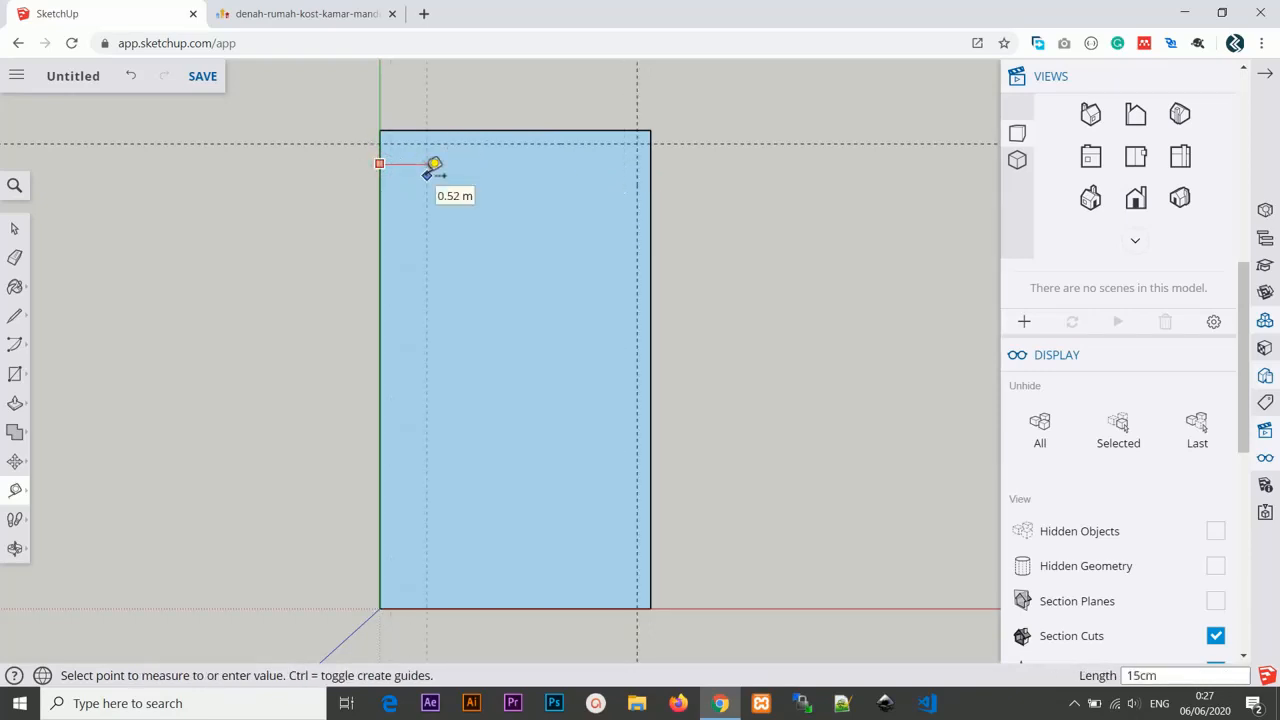
key(Return)
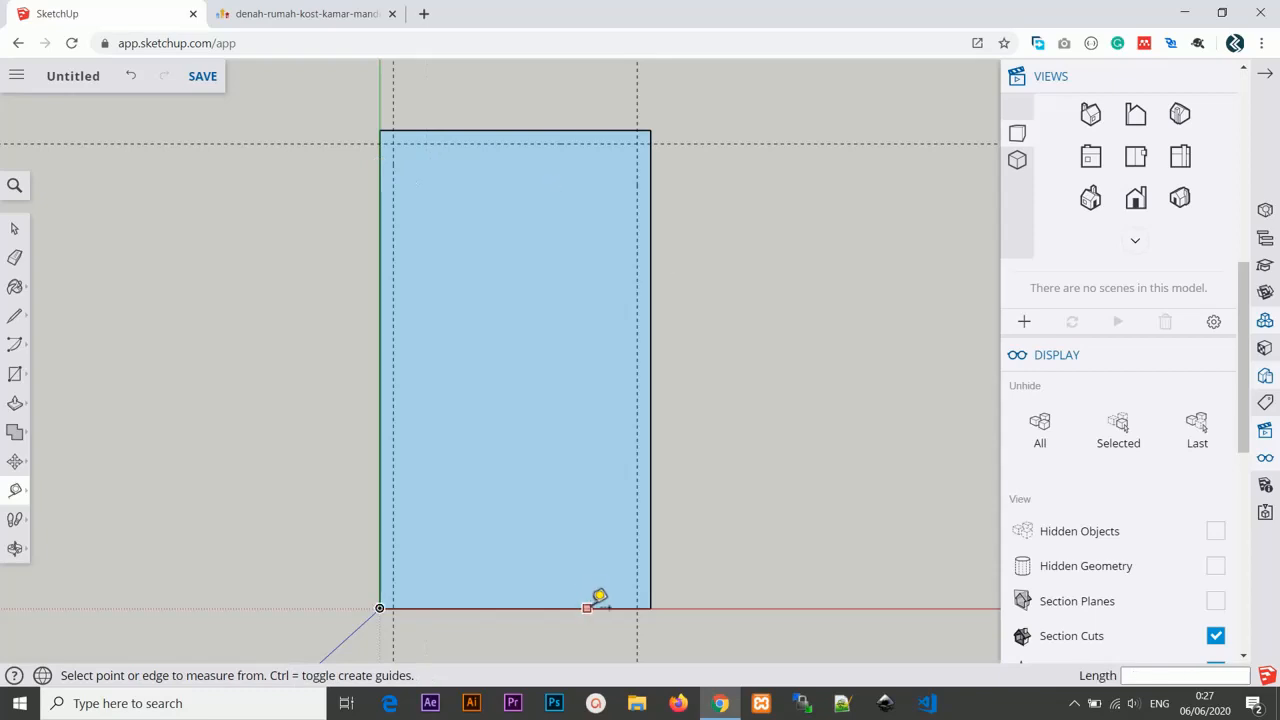
click(592, 608)
text(1)
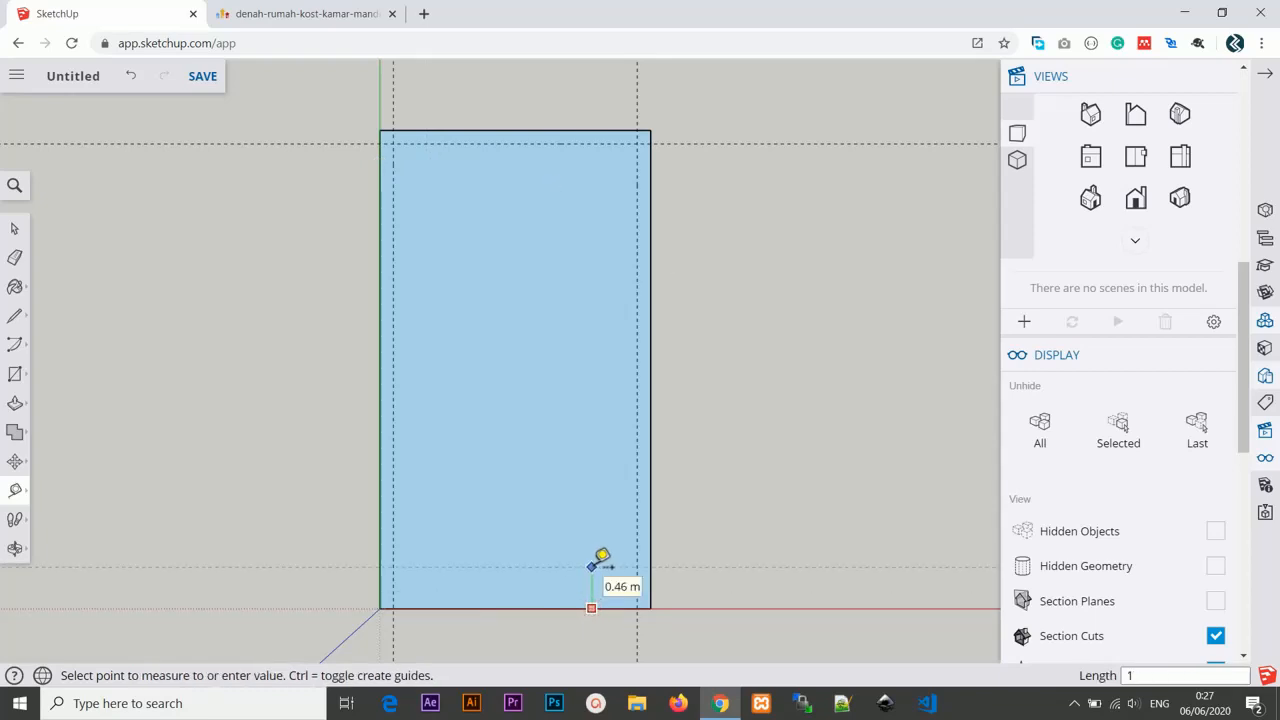
text(5cm)
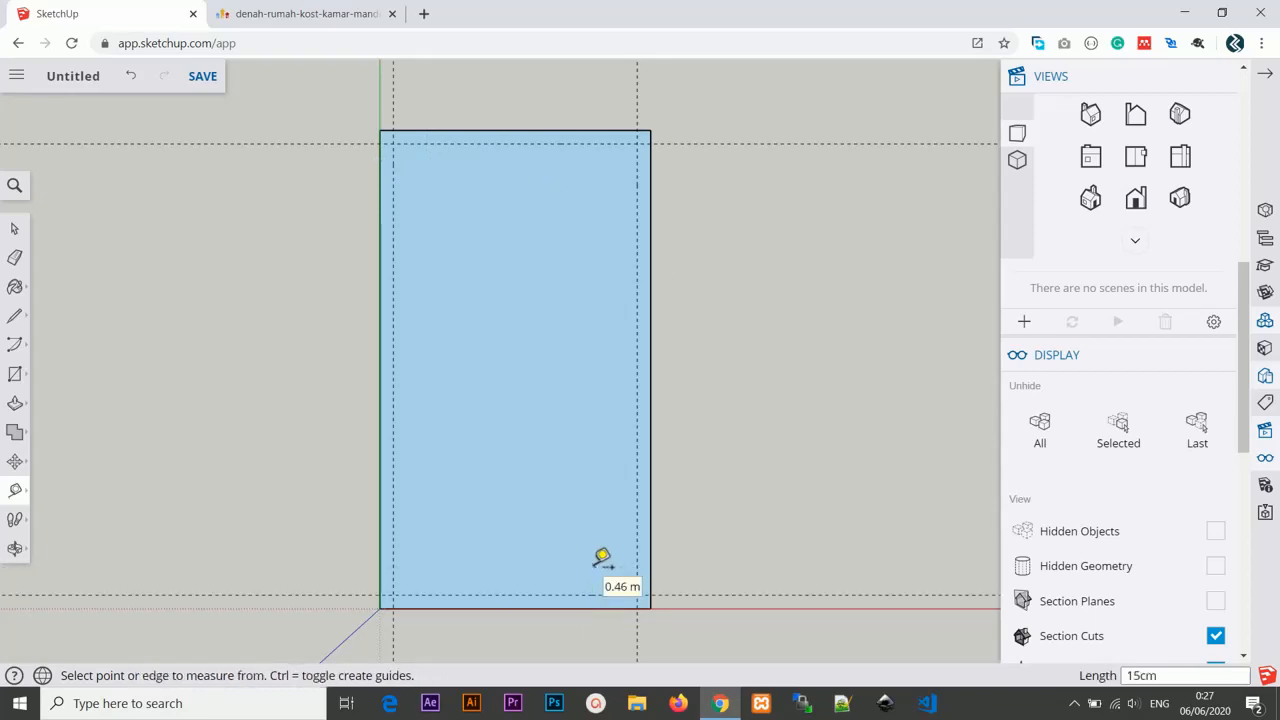
key(Return)
Check the reference floor plan, then add a guide line 1.3 m in from the rectangle's right edge.
click(327, 7)
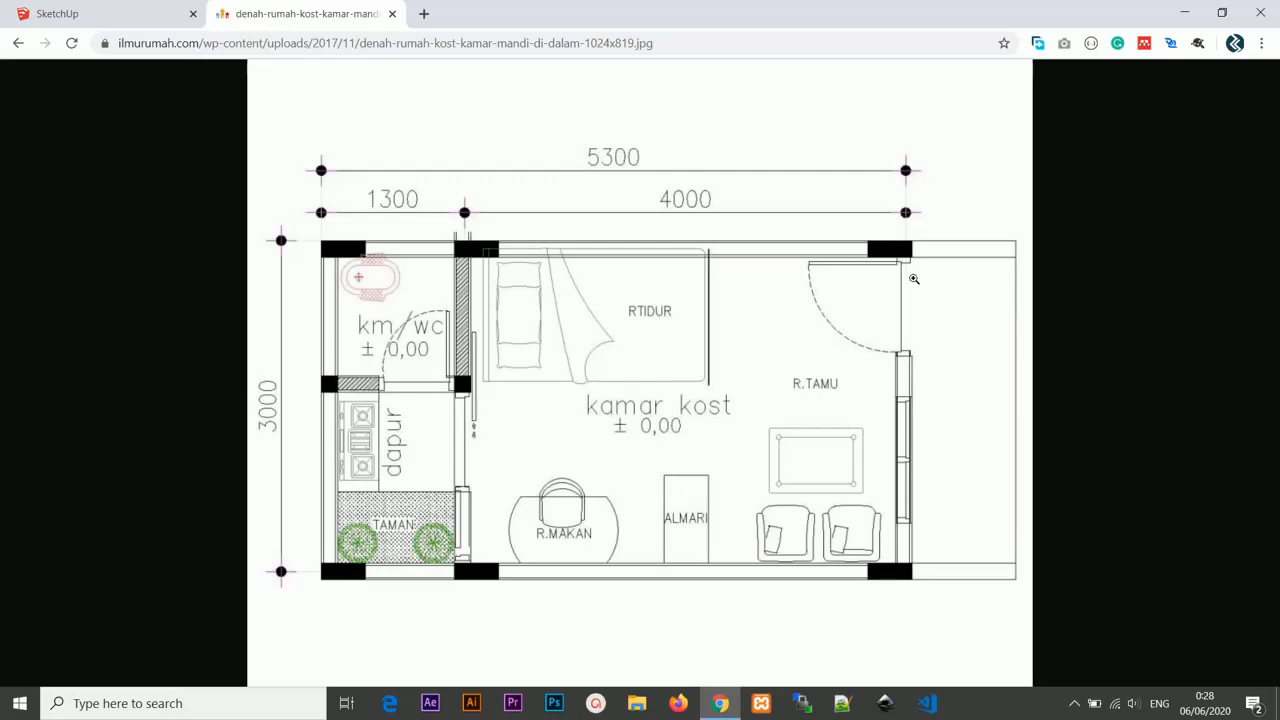
click(152, 7)
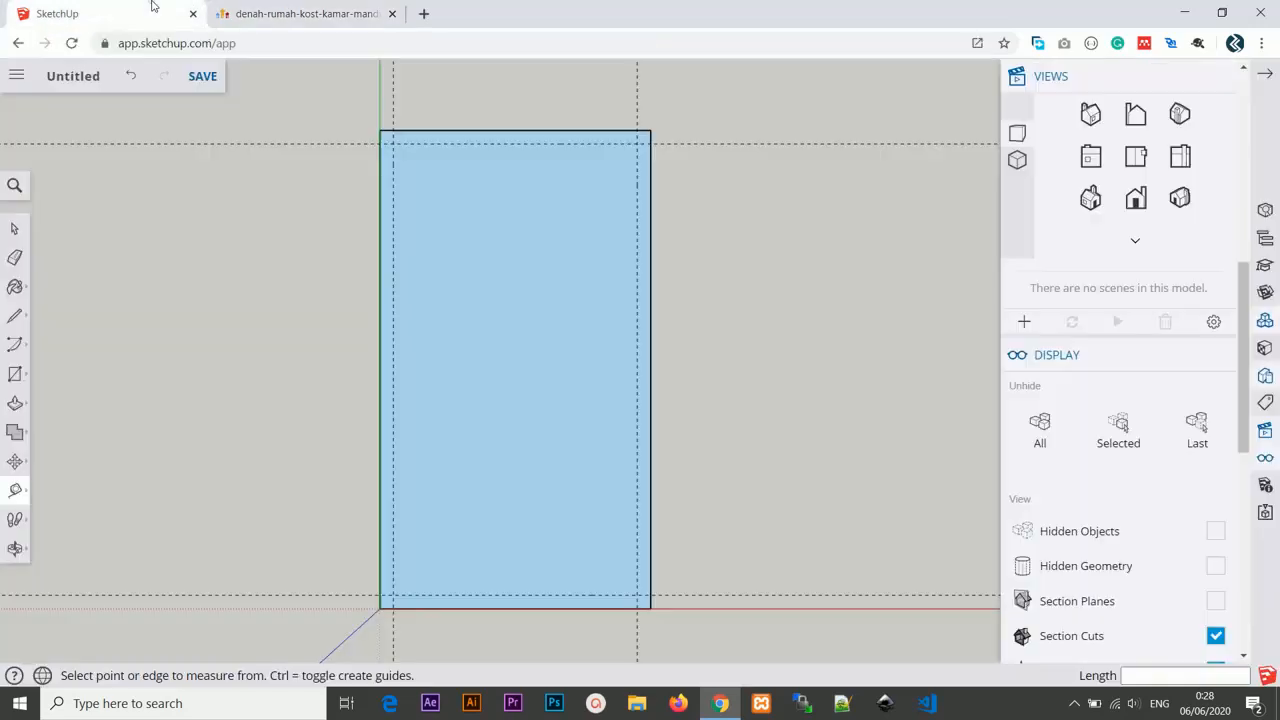
click(325, 13)
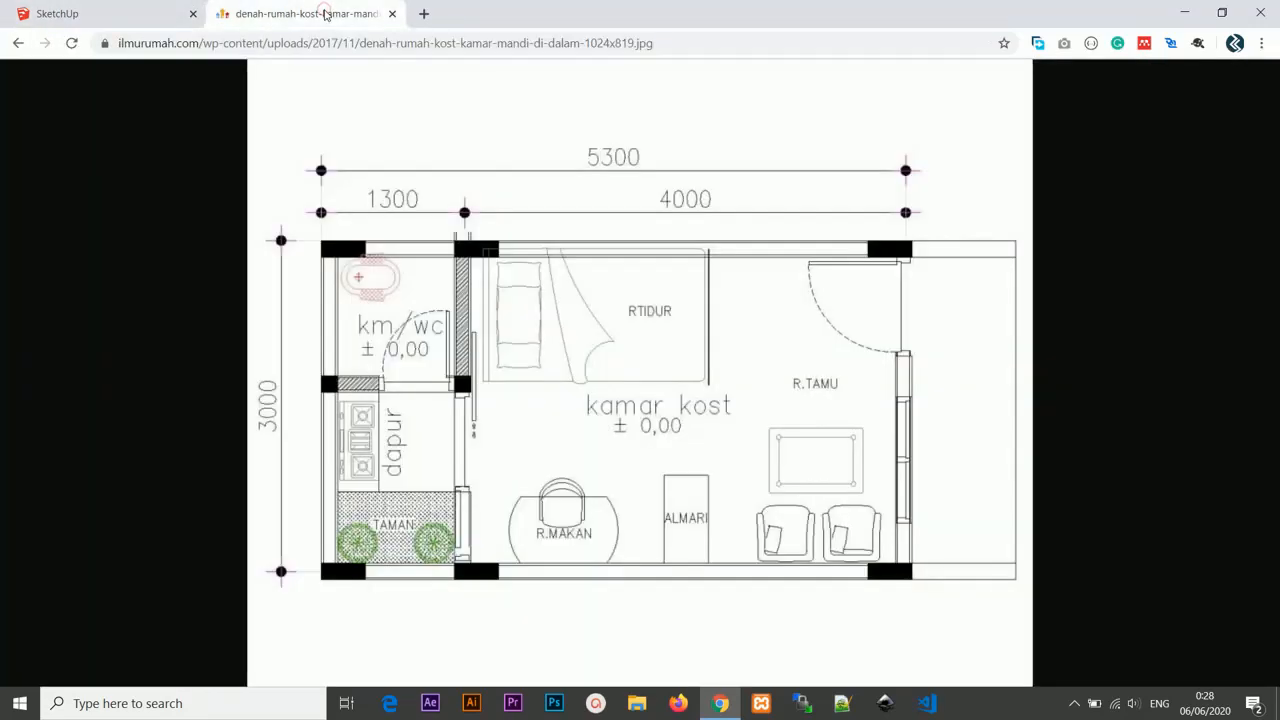
click(109, 7)
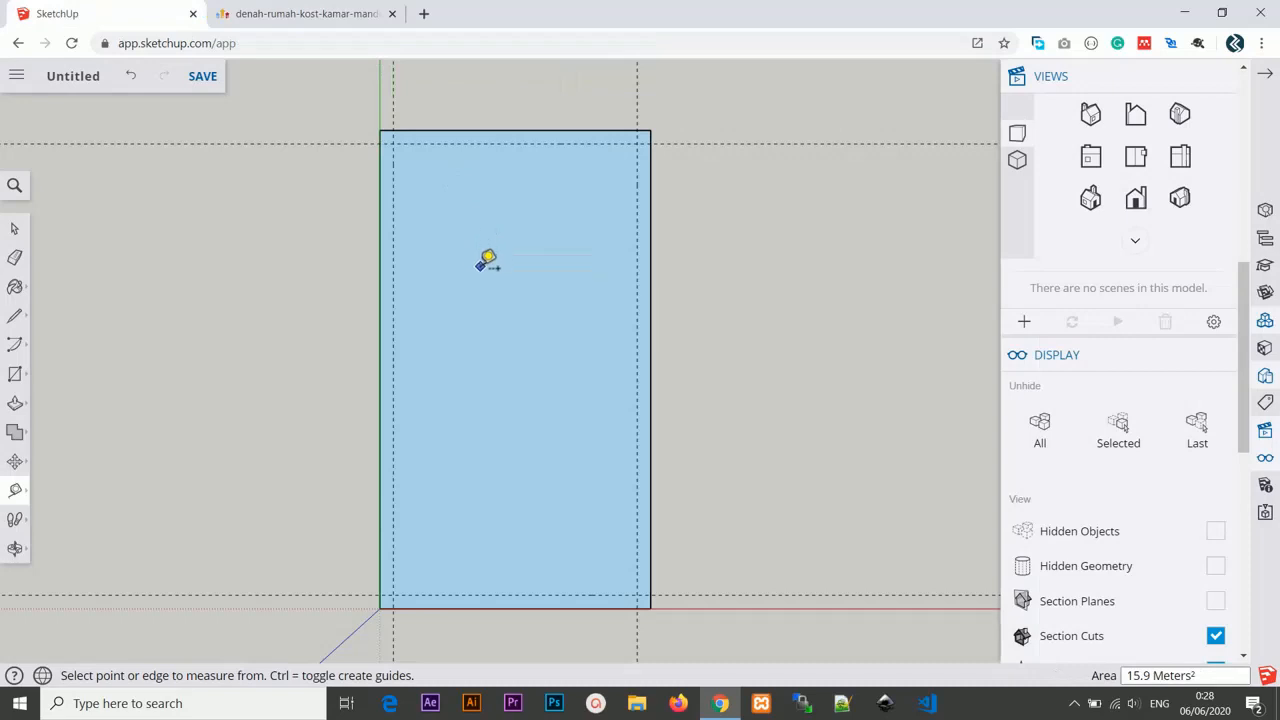
click(650, 196)
text(1)
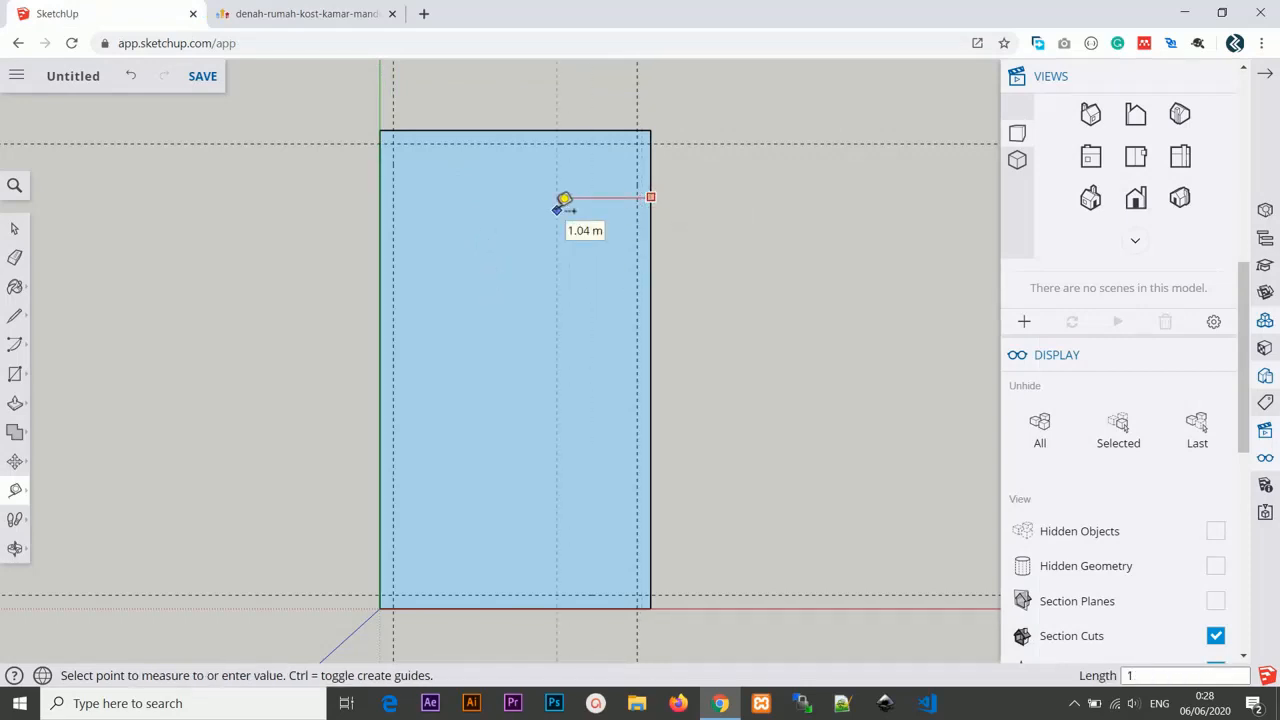
key(Return)
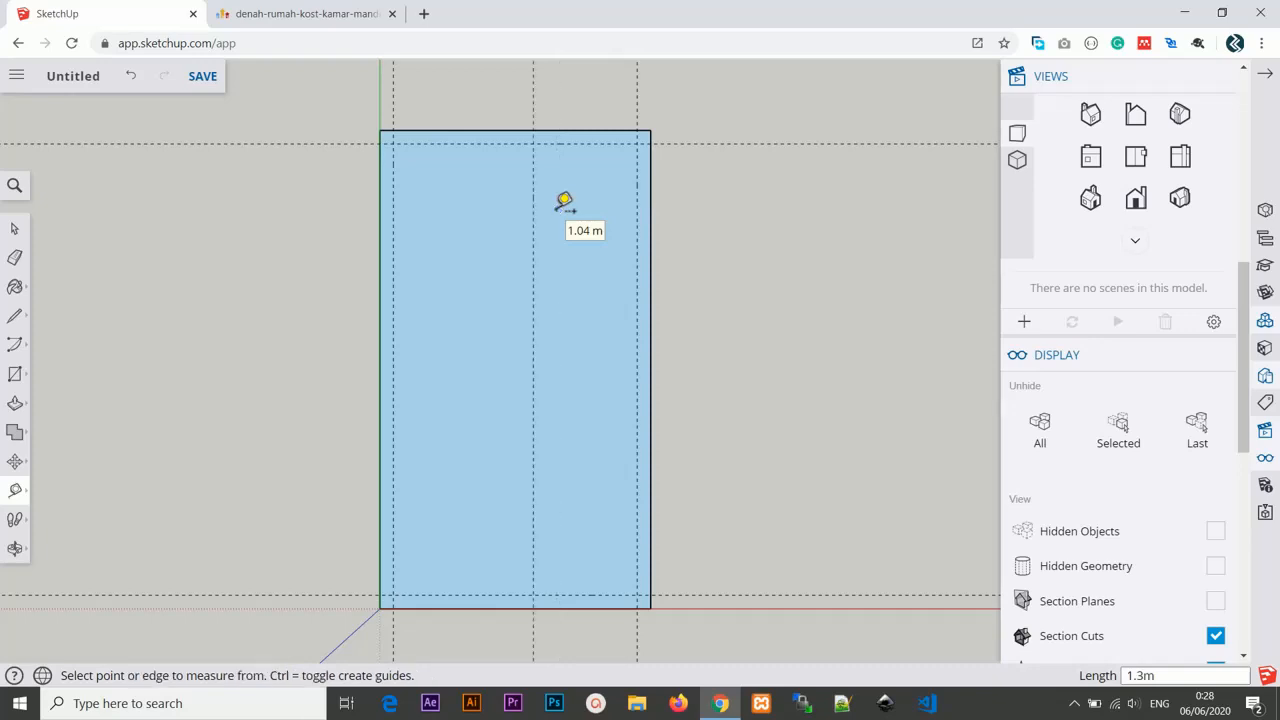
Add a guide 15 cm from that 1.3 m guide, toward the right edge, for the partition wall.
click(533, 154)
text(1)
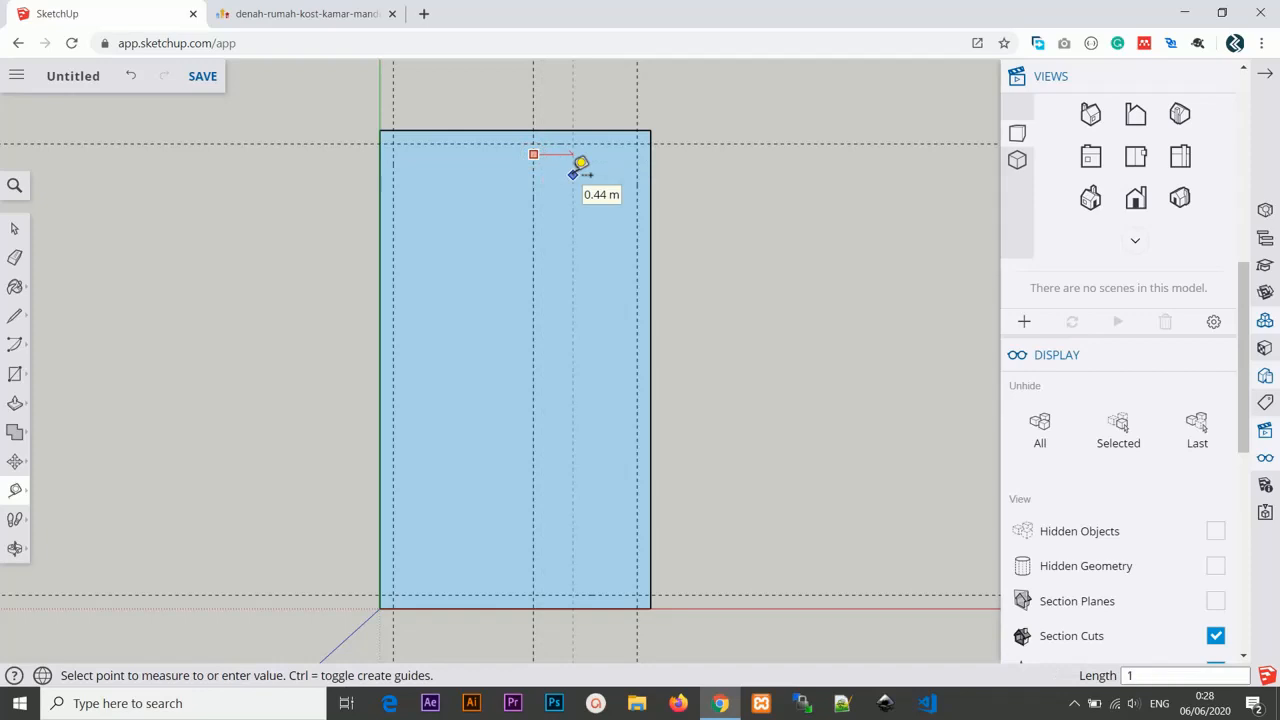
text(5cm)
key(Return)
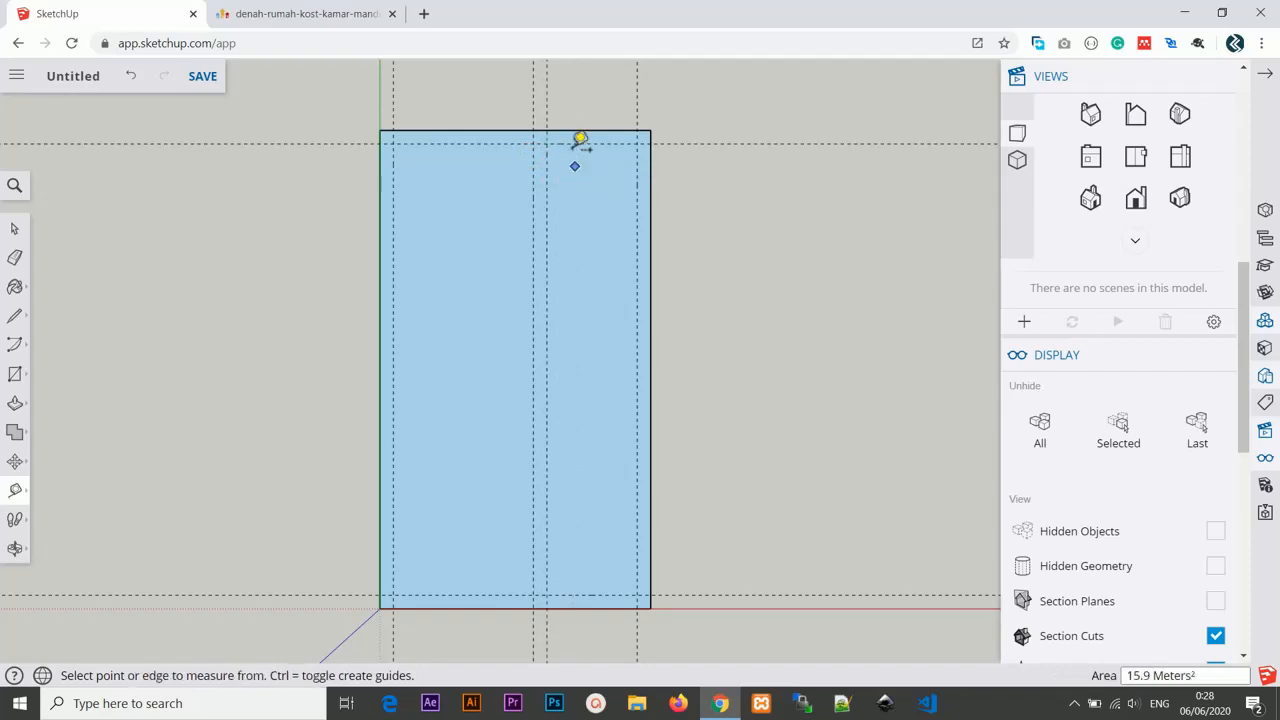
Add a horizontal guide 1.3 m below the rectangle's top edge.
click(576, 130)
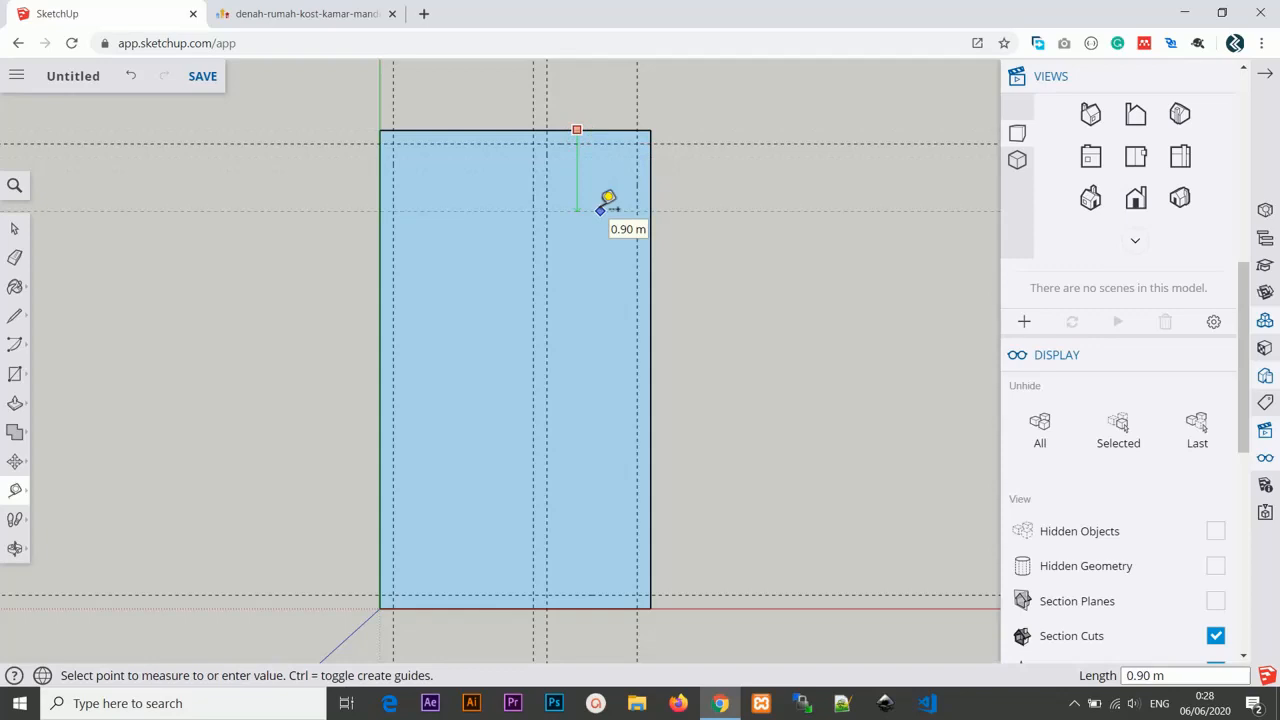
text(1.3m)
key(Return)
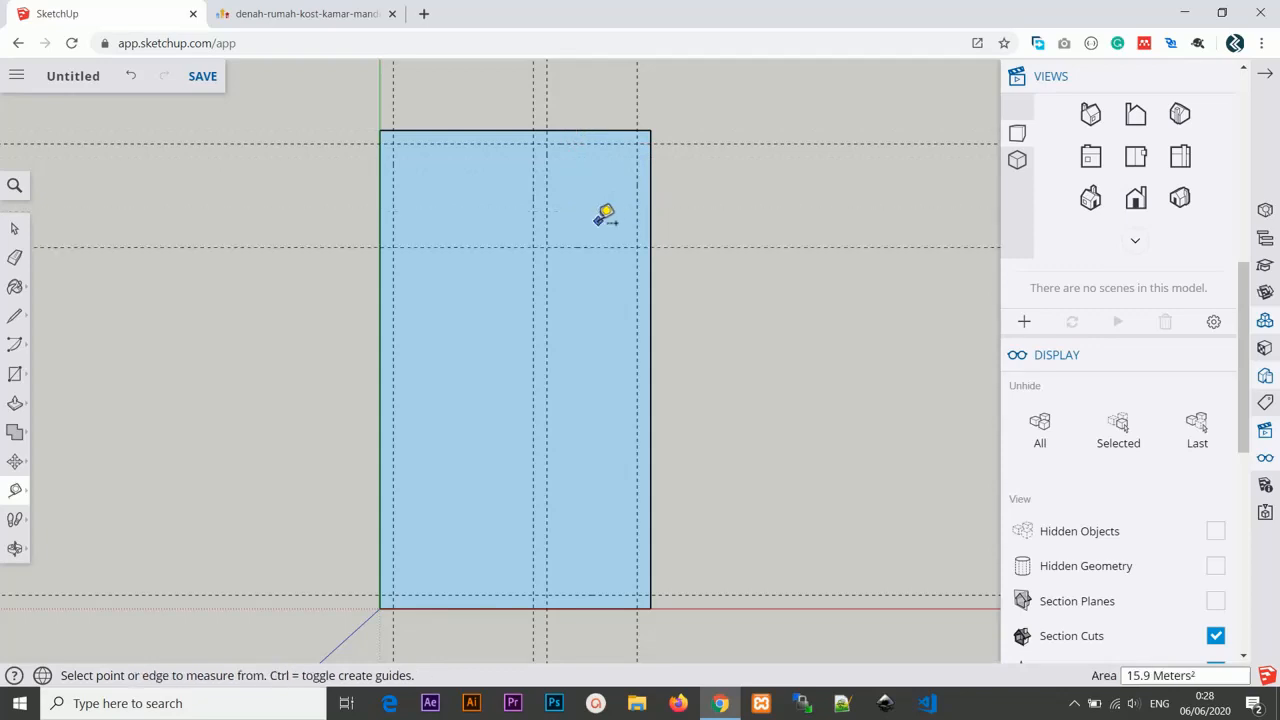
Add another horizontal guide 15 cm above that 1.3 m guide.
click(602, 246)
text(1)
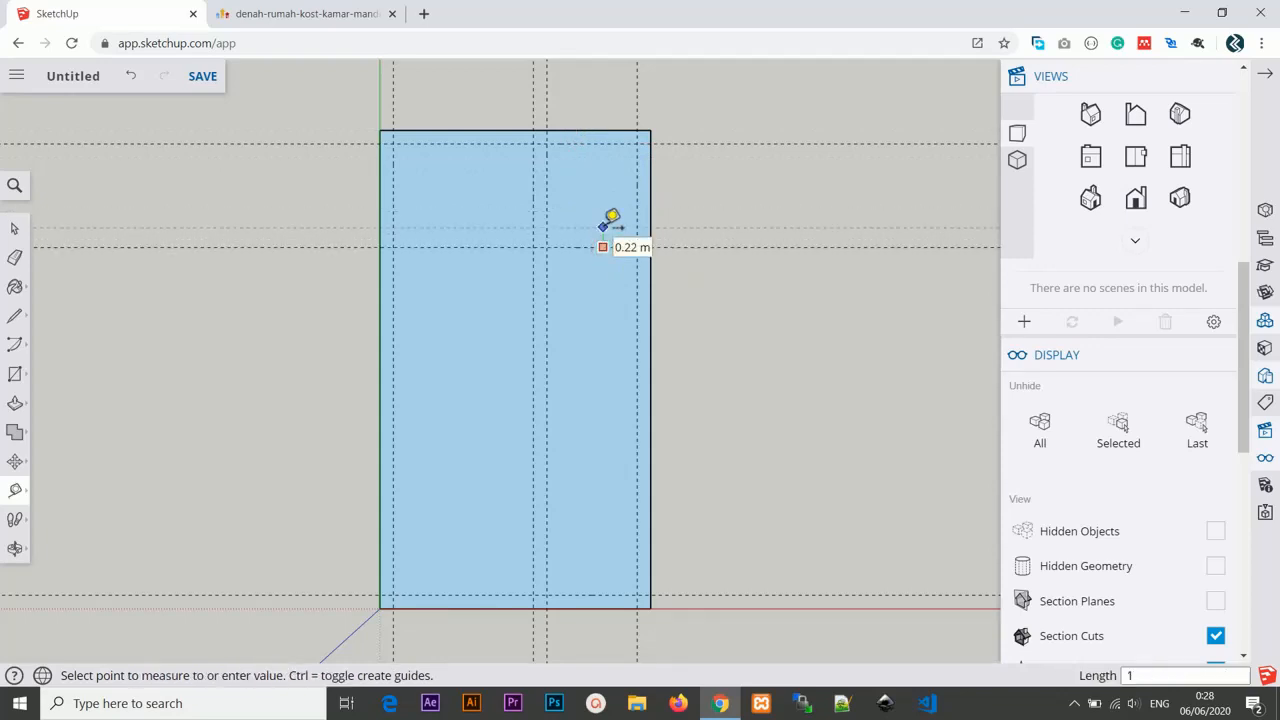
text(5cm)
key(Return)
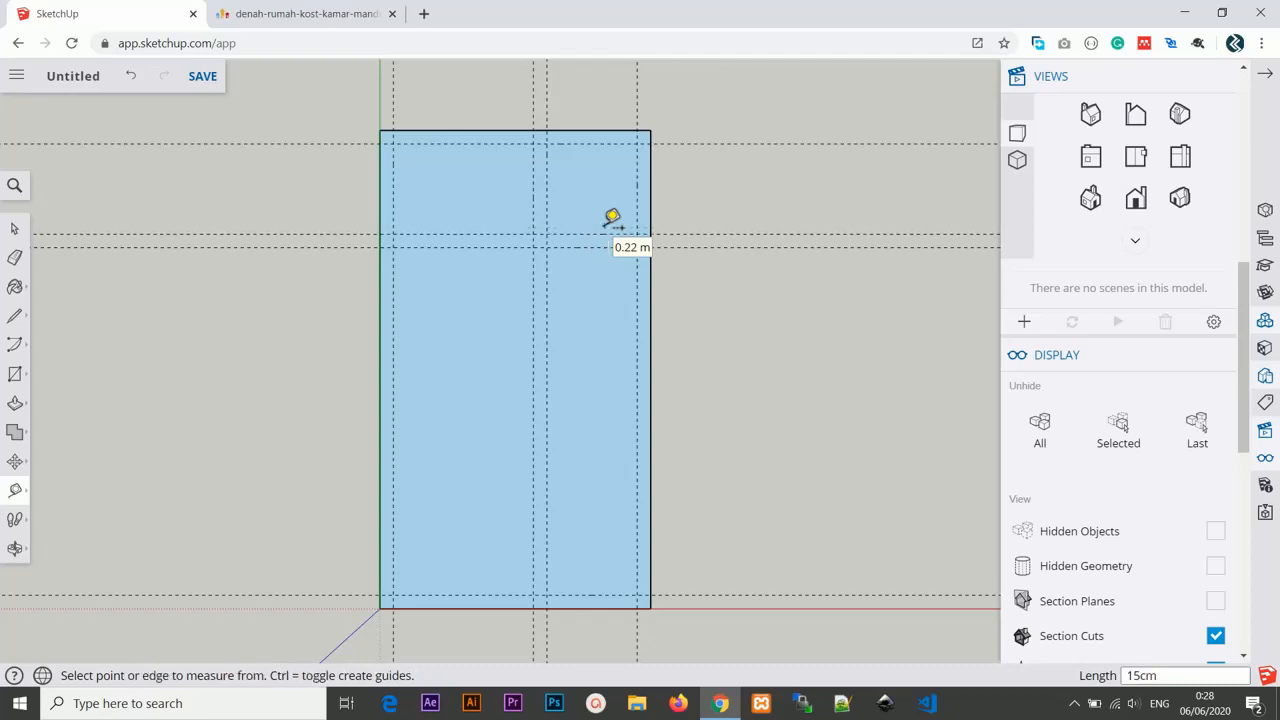
Add a vertical guide 80 cm in from the rectangle's left edge.
click(380, 183)
text(8)
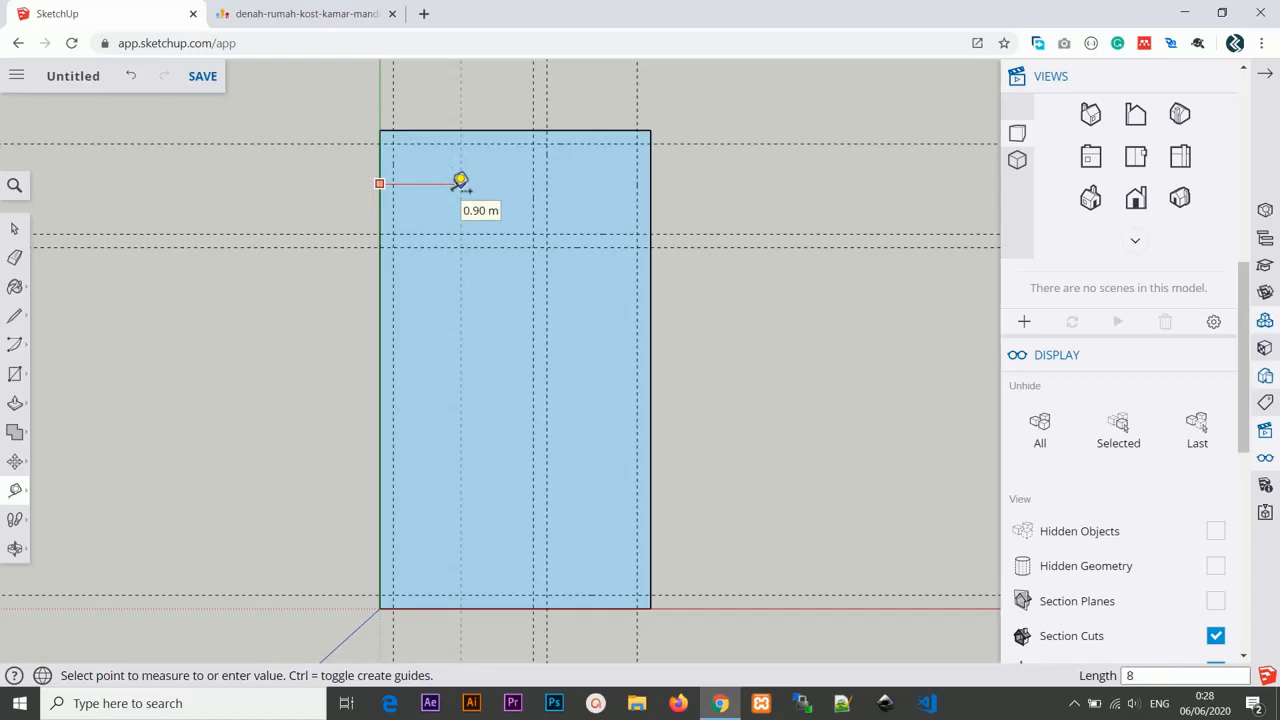
text(0cm)
key(Return)
scroll(459, 181, up, 1)
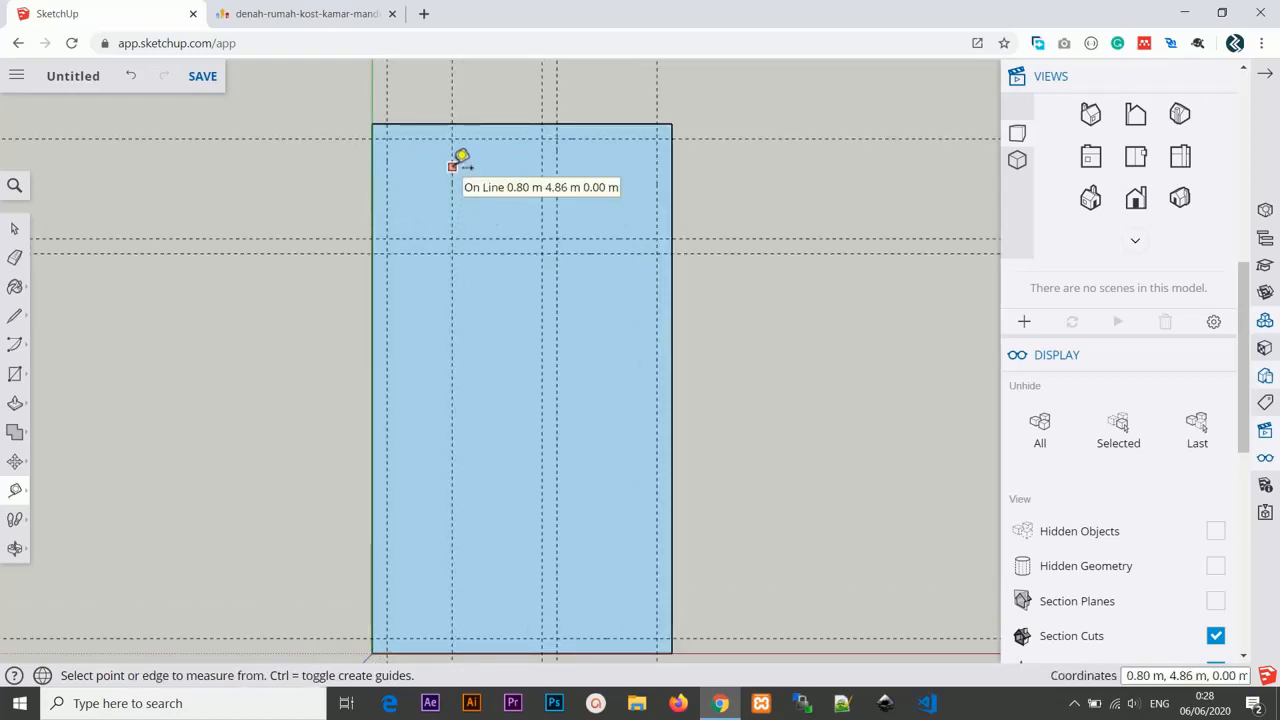
scroll(521, 178, down, 1)
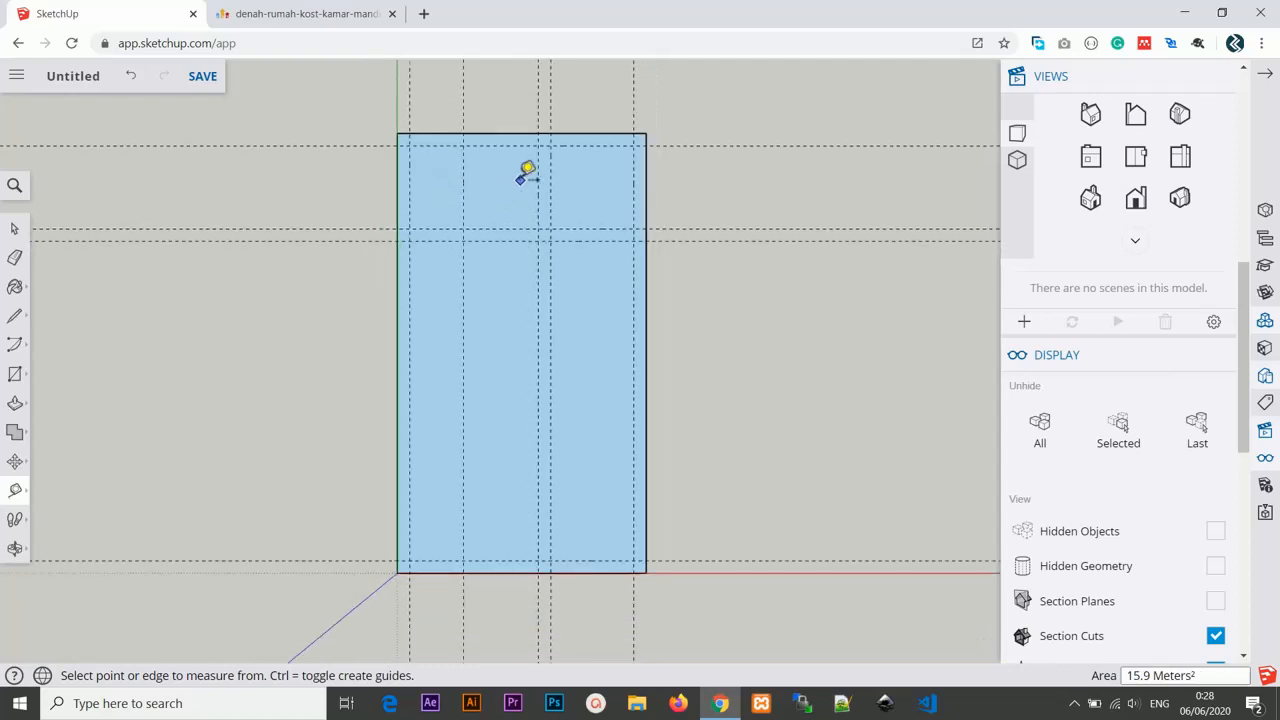
Draw a rectangle inside the floor outline along the wall-thickness guides to form the inner wall face.
scroll(527, 186, up, 1)
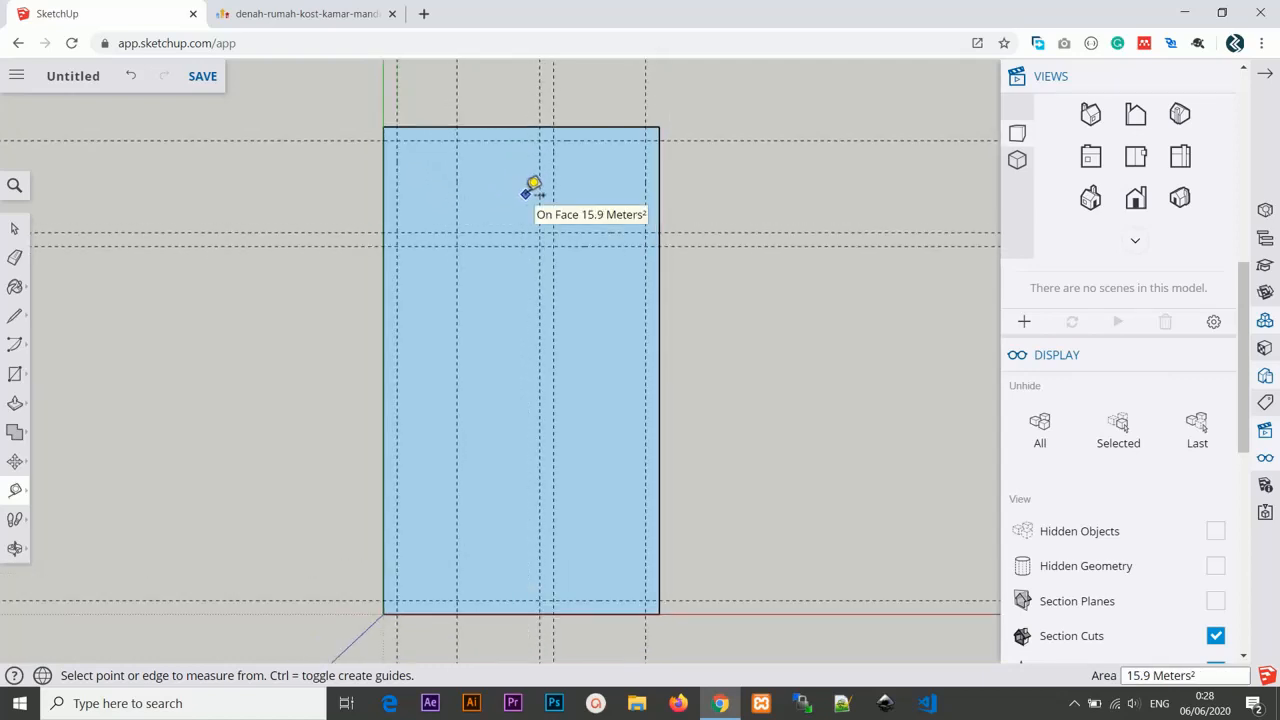
key(r)
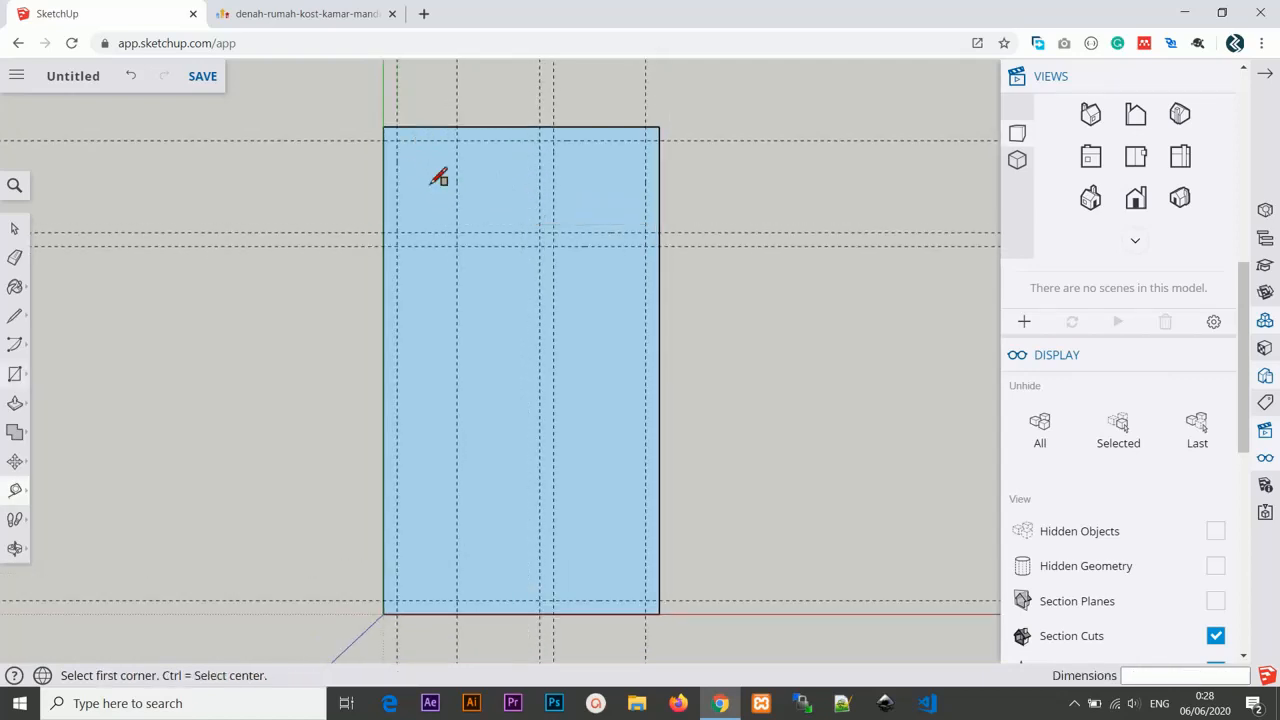
click(397, 140)
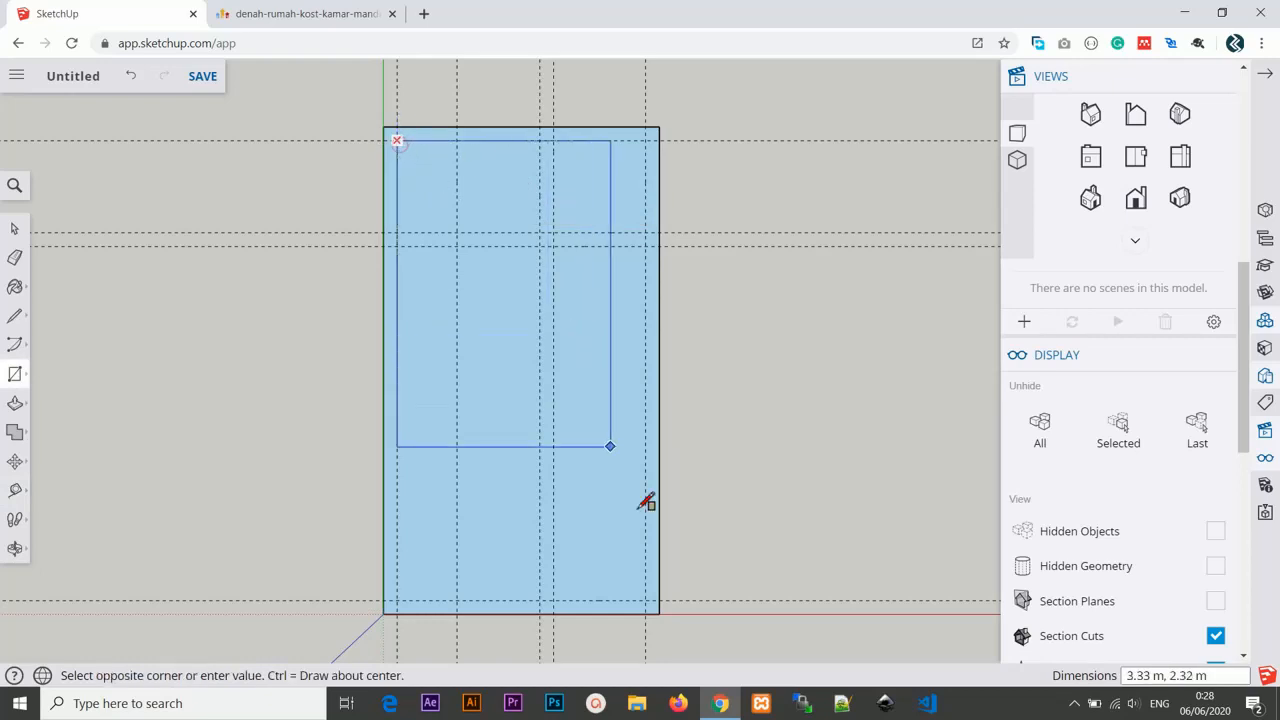
click(645, 600)
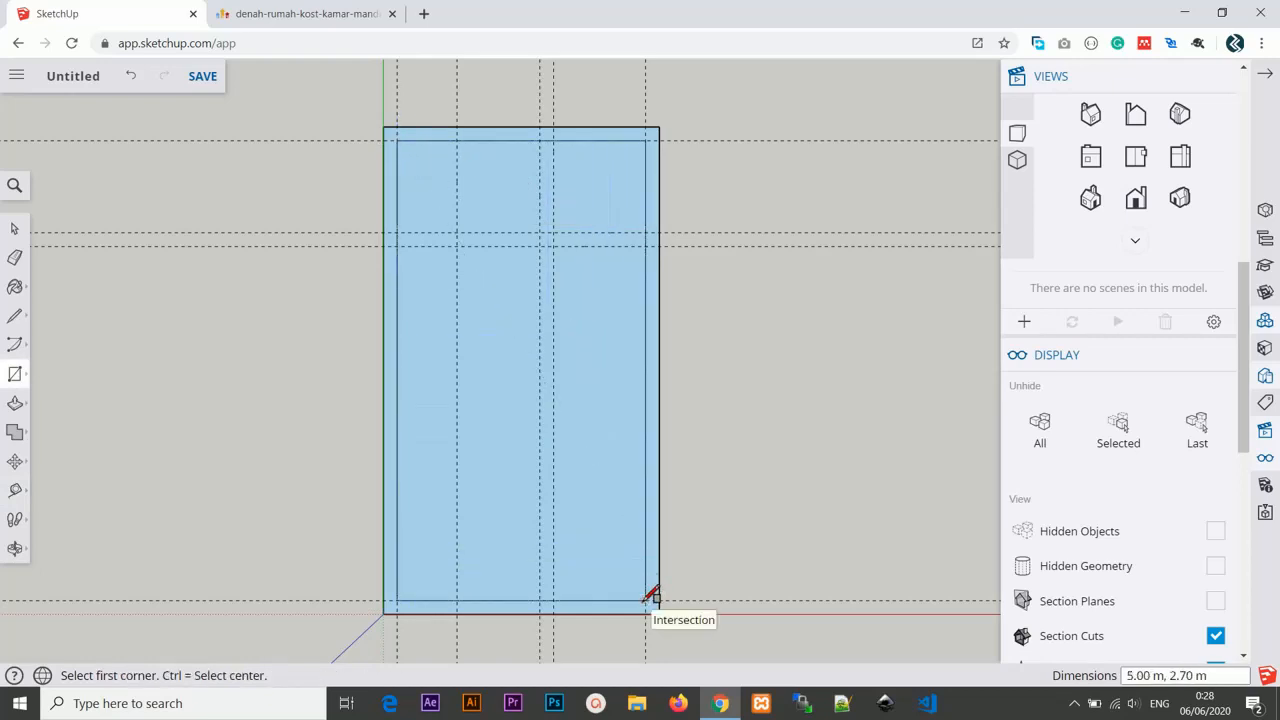
Draw rectangles outlining the bathroom partition walls in the upper-right corner and the short partition wall at the left edge.
click(540, 140)
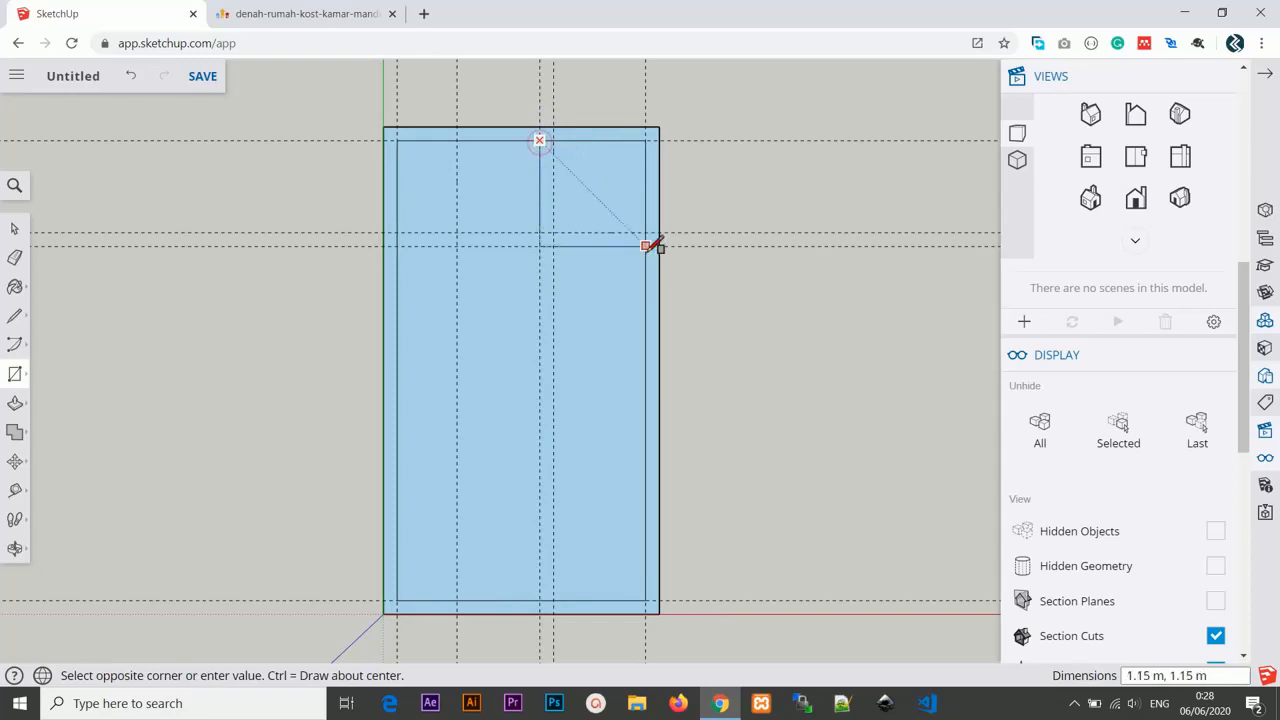
click(645, 246)
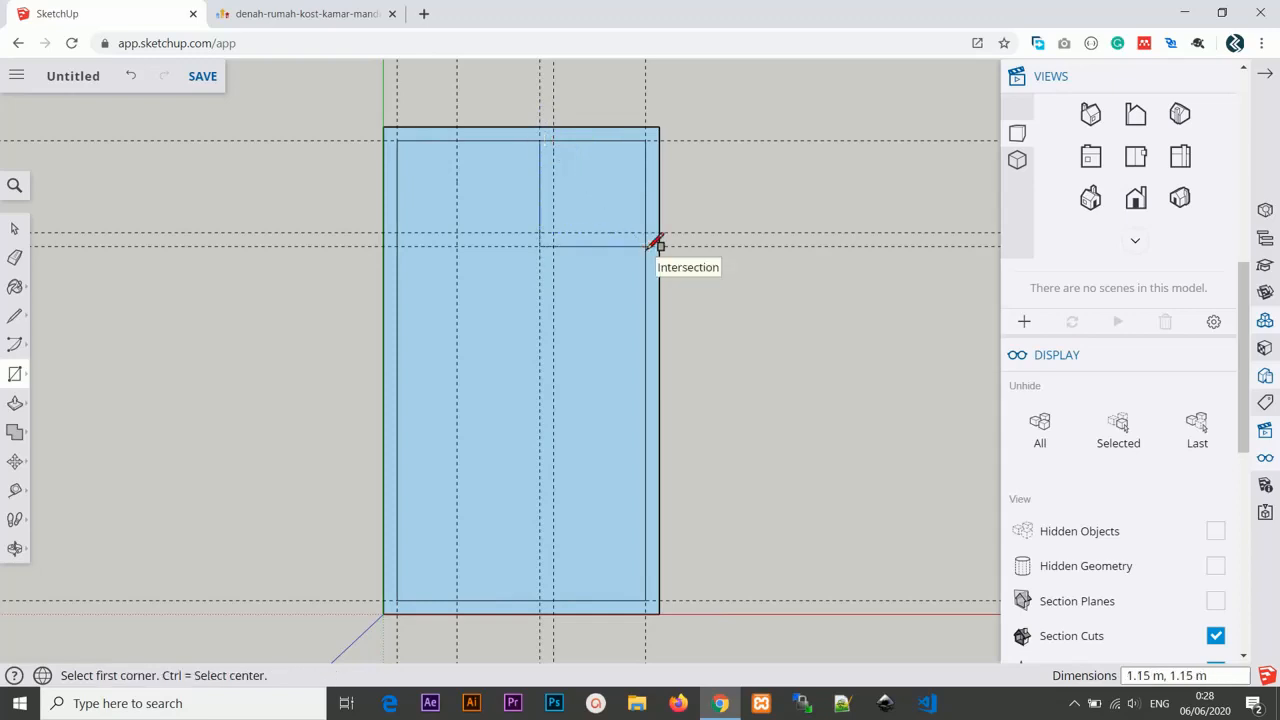
click(553, 140)
click(645, 232)
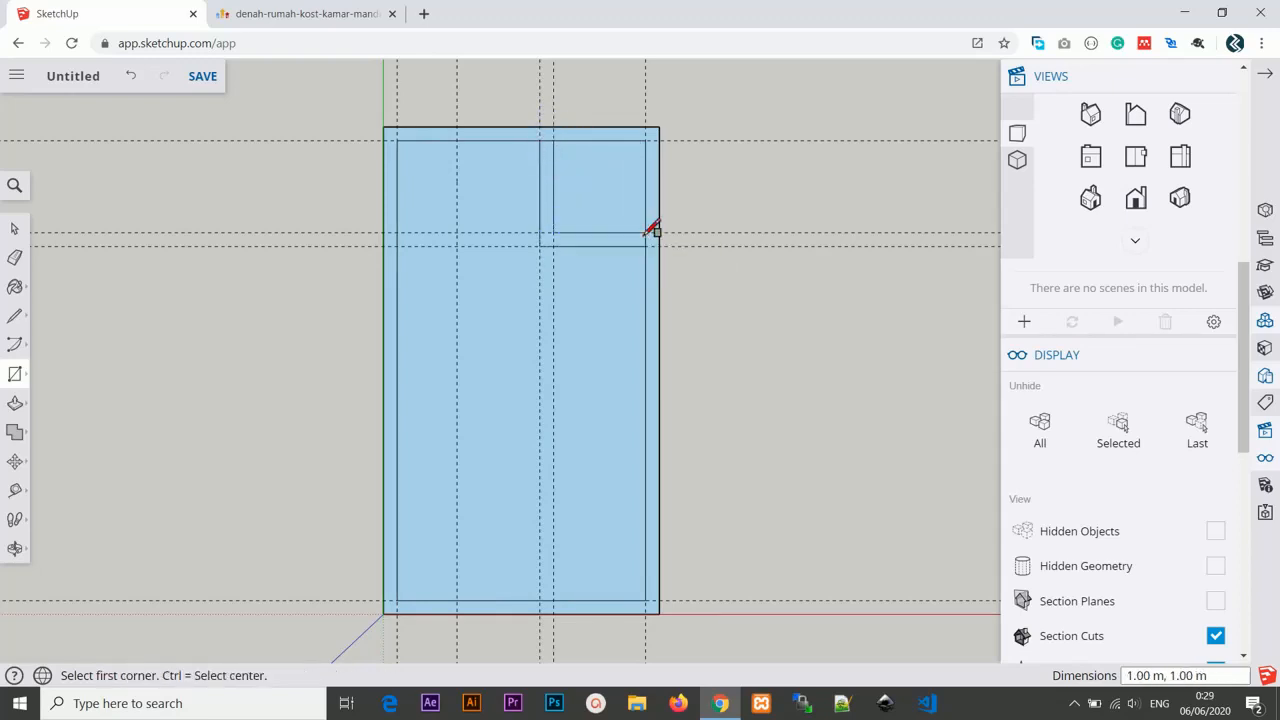
click(383, 233)
click(457, 245)
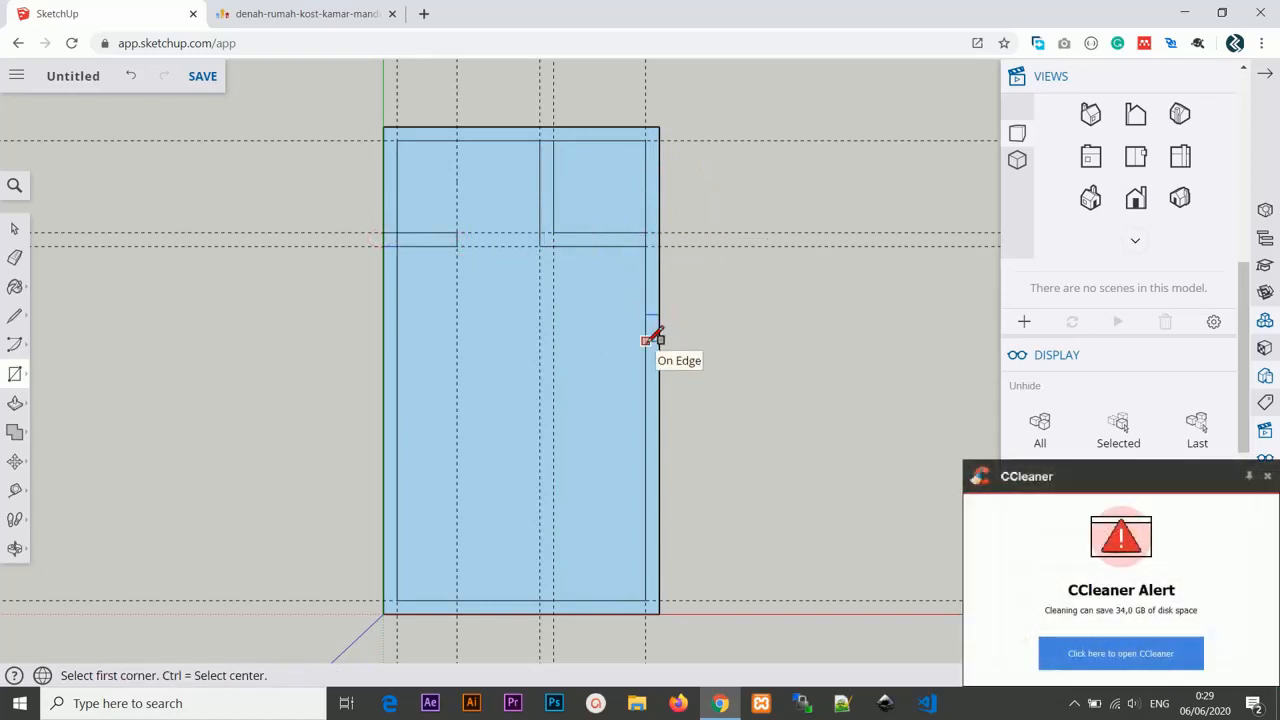
Erase the leftover edges where the partition walls meet the outer walls, merging the wall faces.
scroll(546, 137, up, 1)
scroll(550, 140, up, 2)
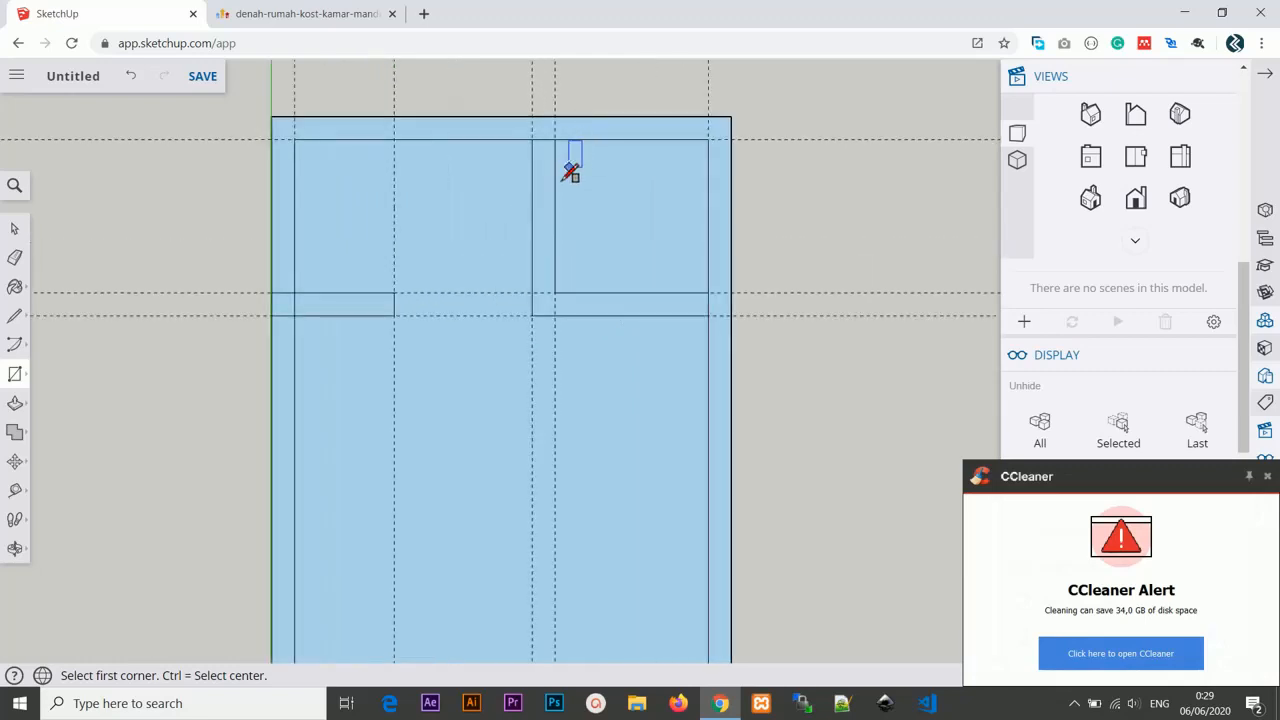
click(14, 257)
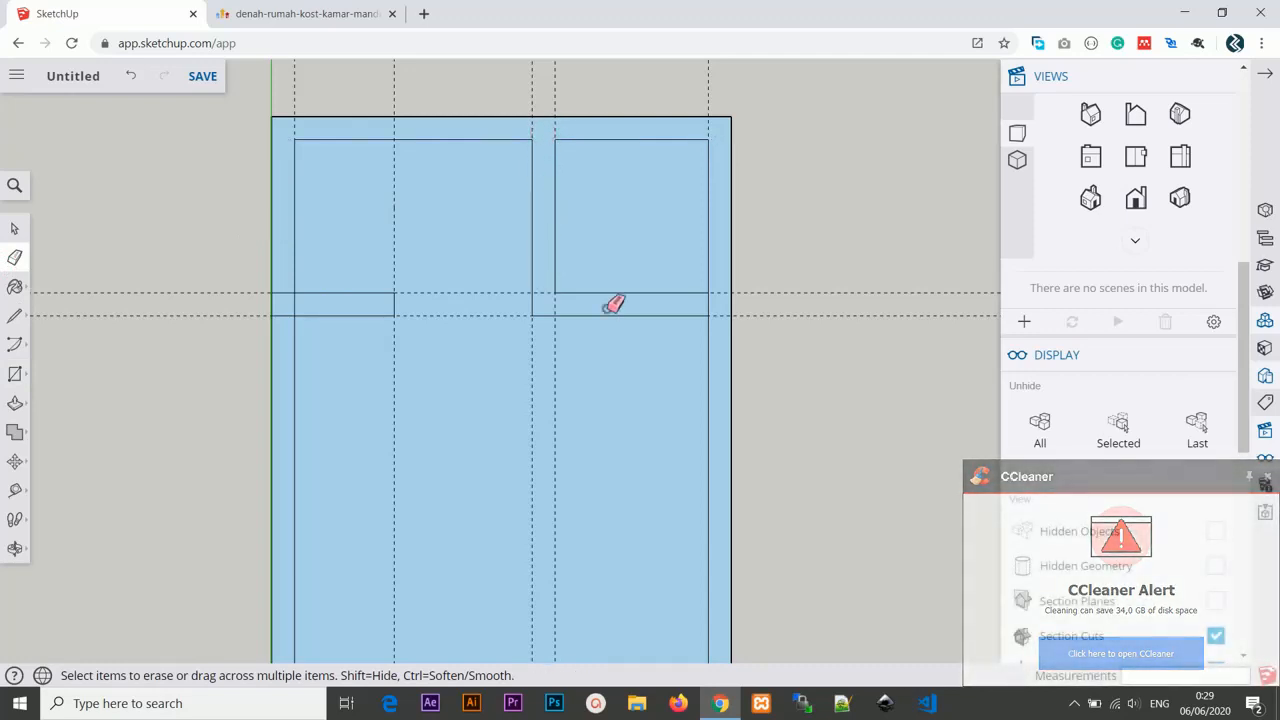
drag(709, 303, 705, 304)
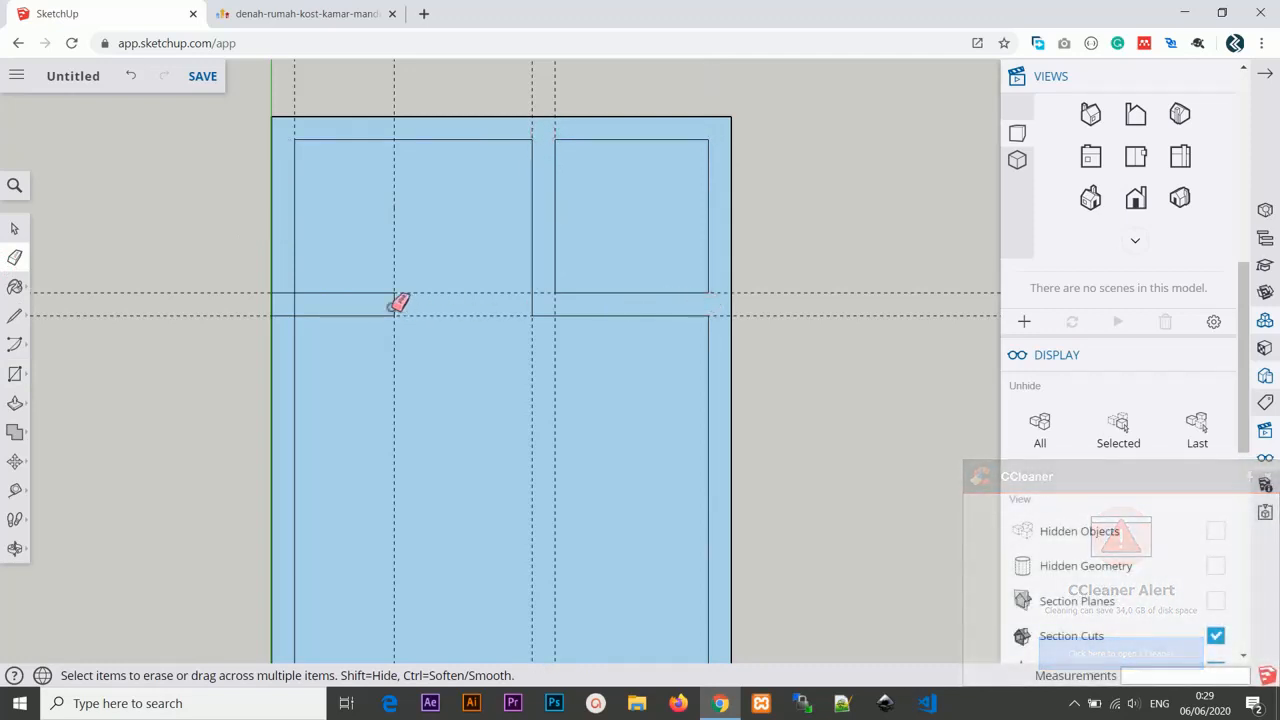
mouse_move(299, 304)
mouse_down()
mouse_move(281, 306)
mouse_move(283, 287)
mouse_move(284, 306)
mouse_up()
Push/pull the wall faces up 3 m to raise the walls.
scroll(520, 282, down, 5)
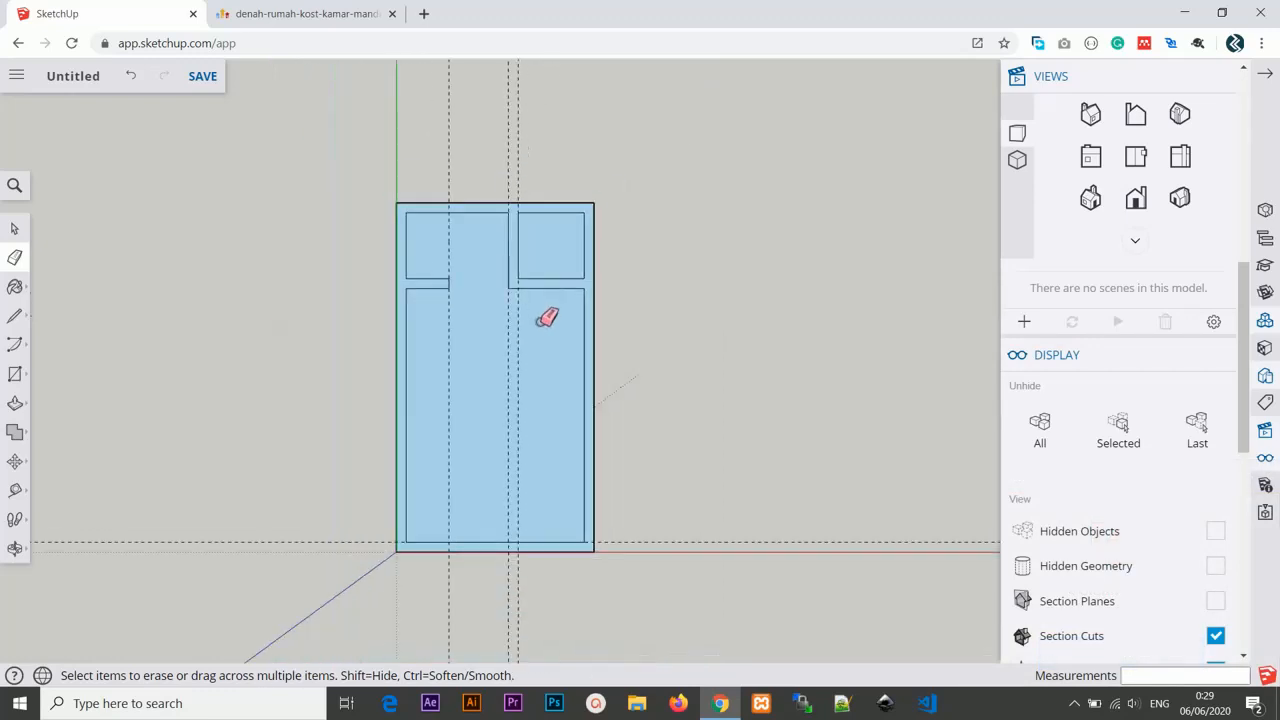
scroll(563, 315, up, 2)
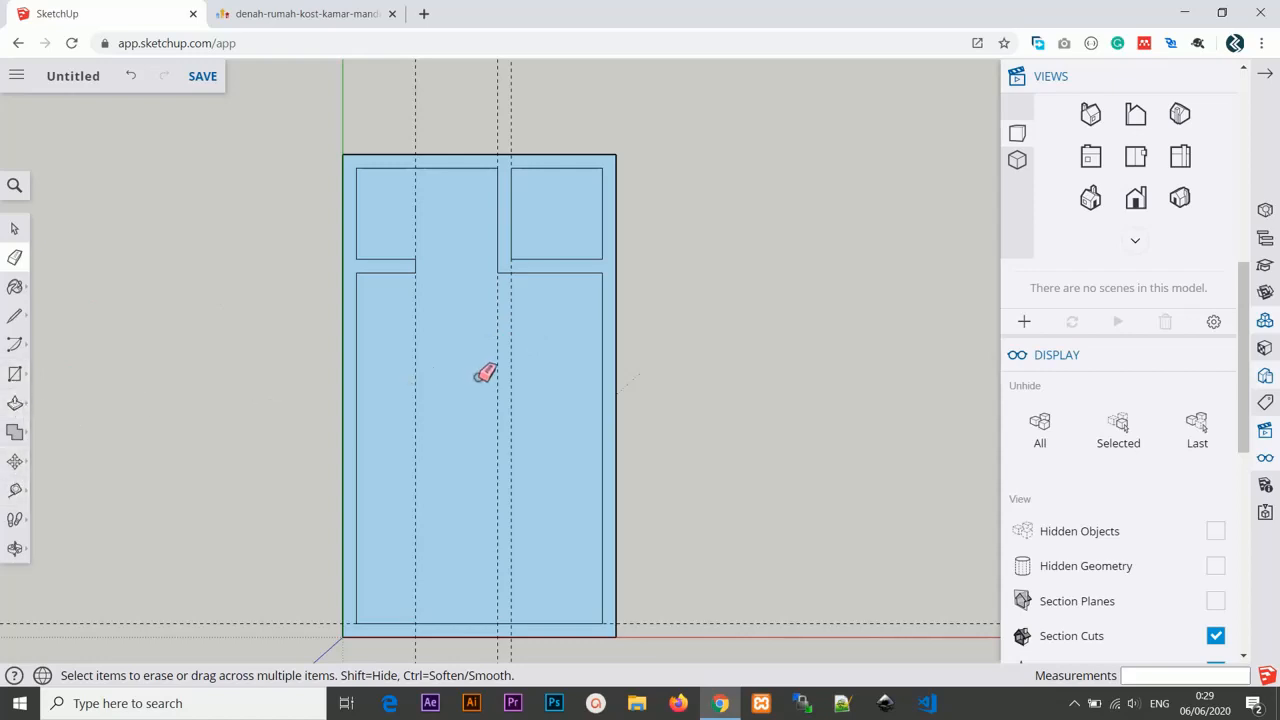
key(p)
mouse_move(680, 451)
middle_down()
mouse_move(603, 409)
mouse_move(626, 249)
middle_up()
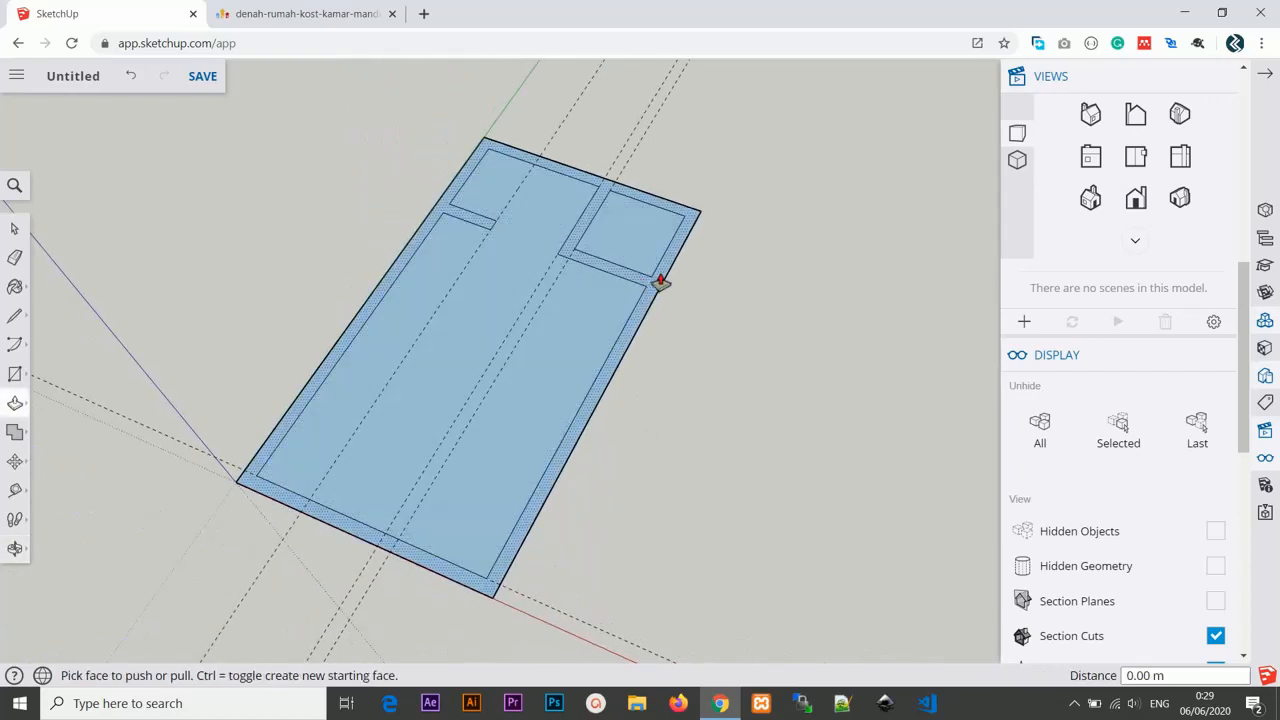
drag(663, 272, 665, 196)
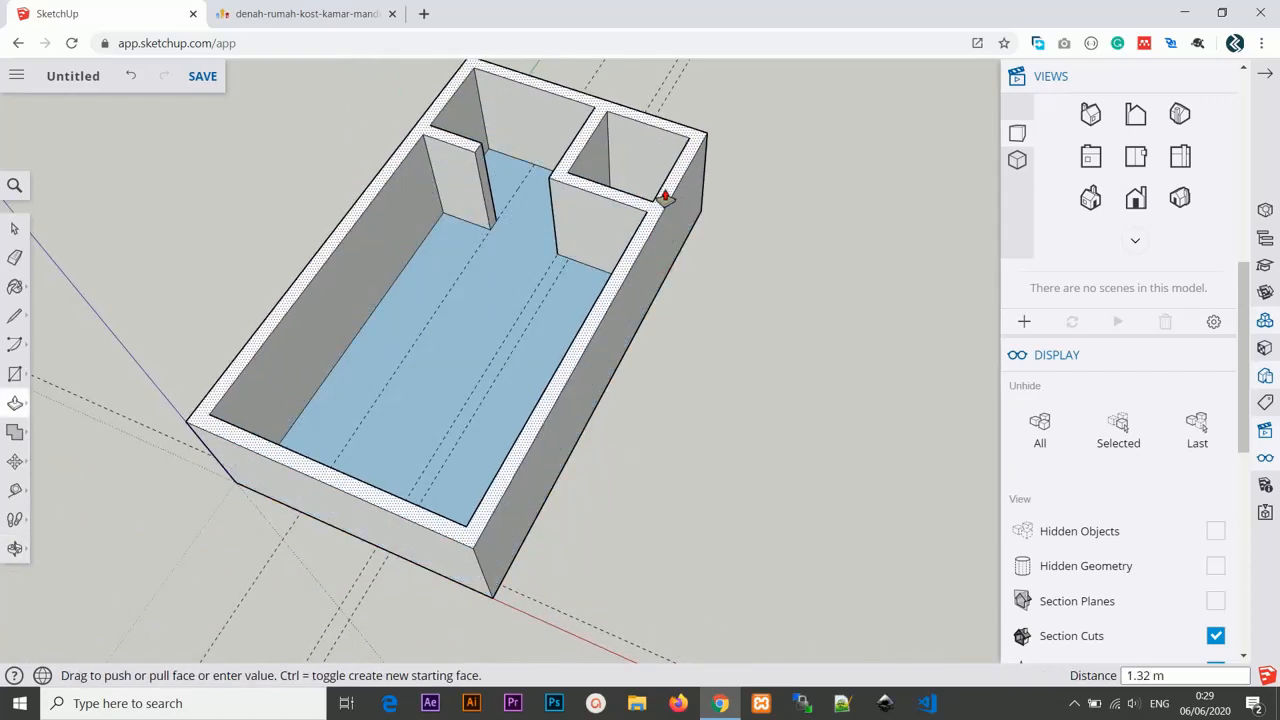
key(Return)
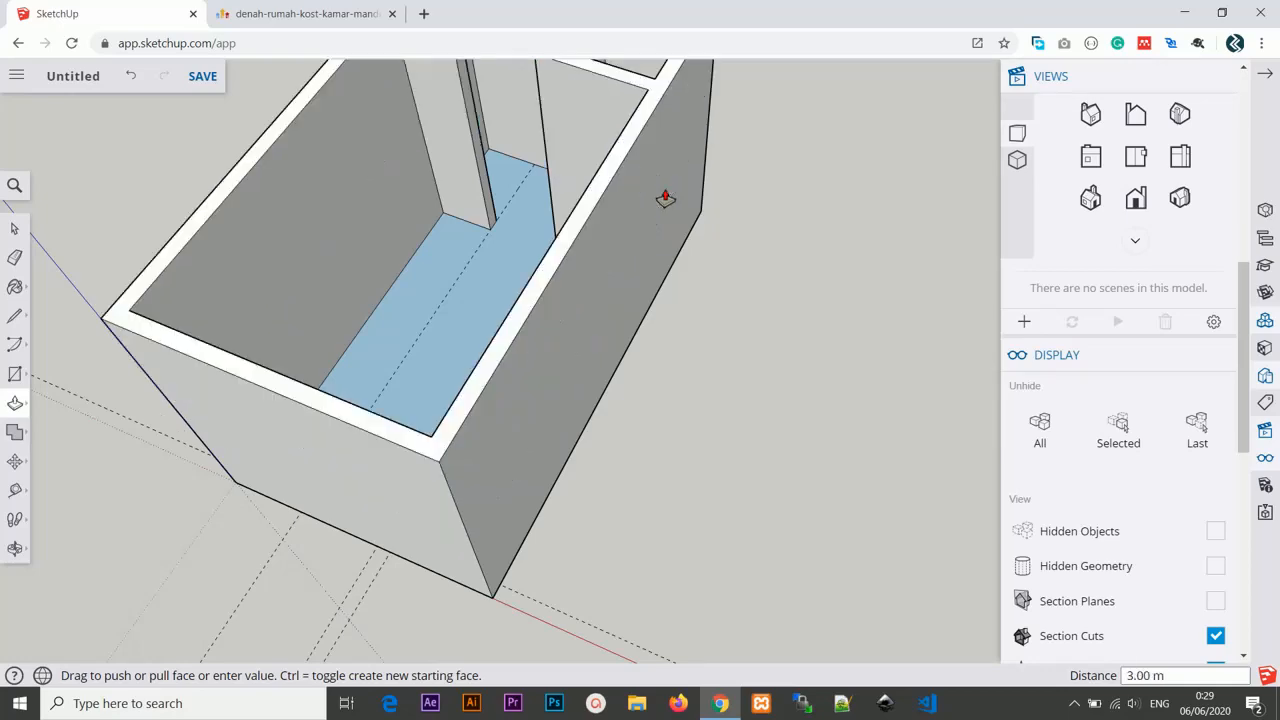
Orbit around the raised walls and compare them with the reference floor plan, settling on a front view.
middle_drag(665, 196, 680, 290)
key(p)
middle_drag(514, 308, 612, 400)
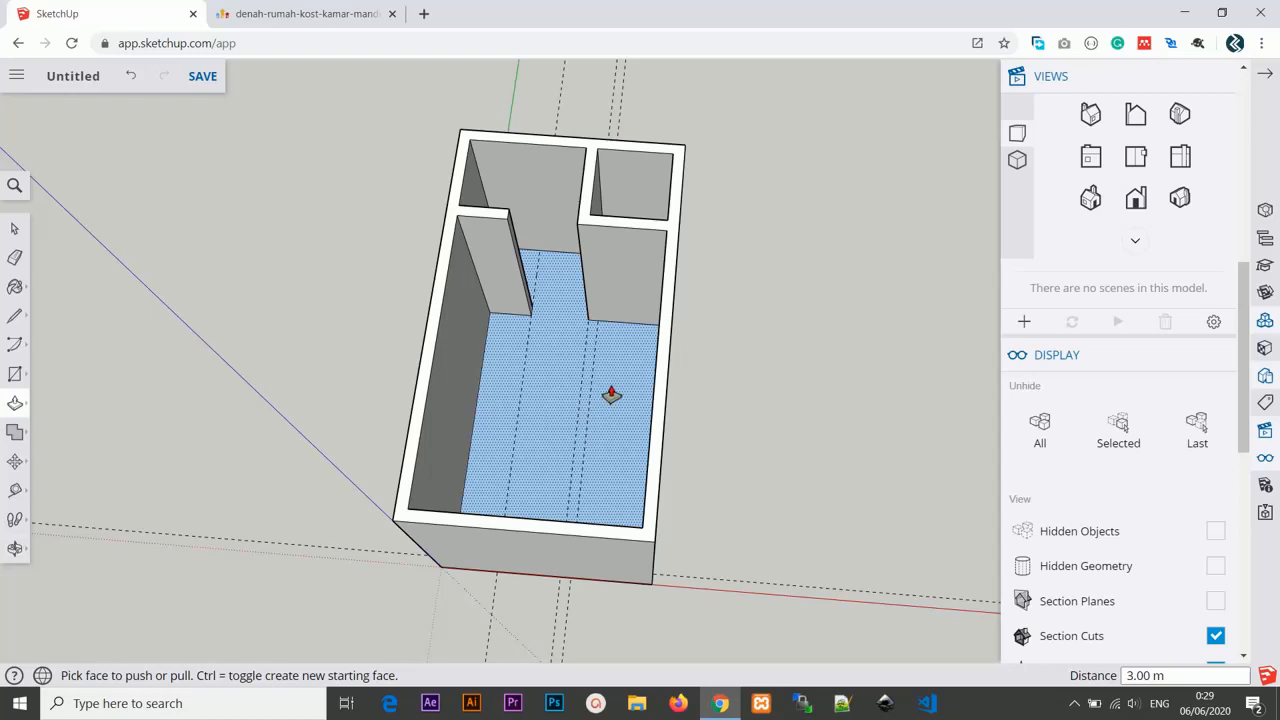
middle_drag(609, 349, 500, 220)
click(315, 11)
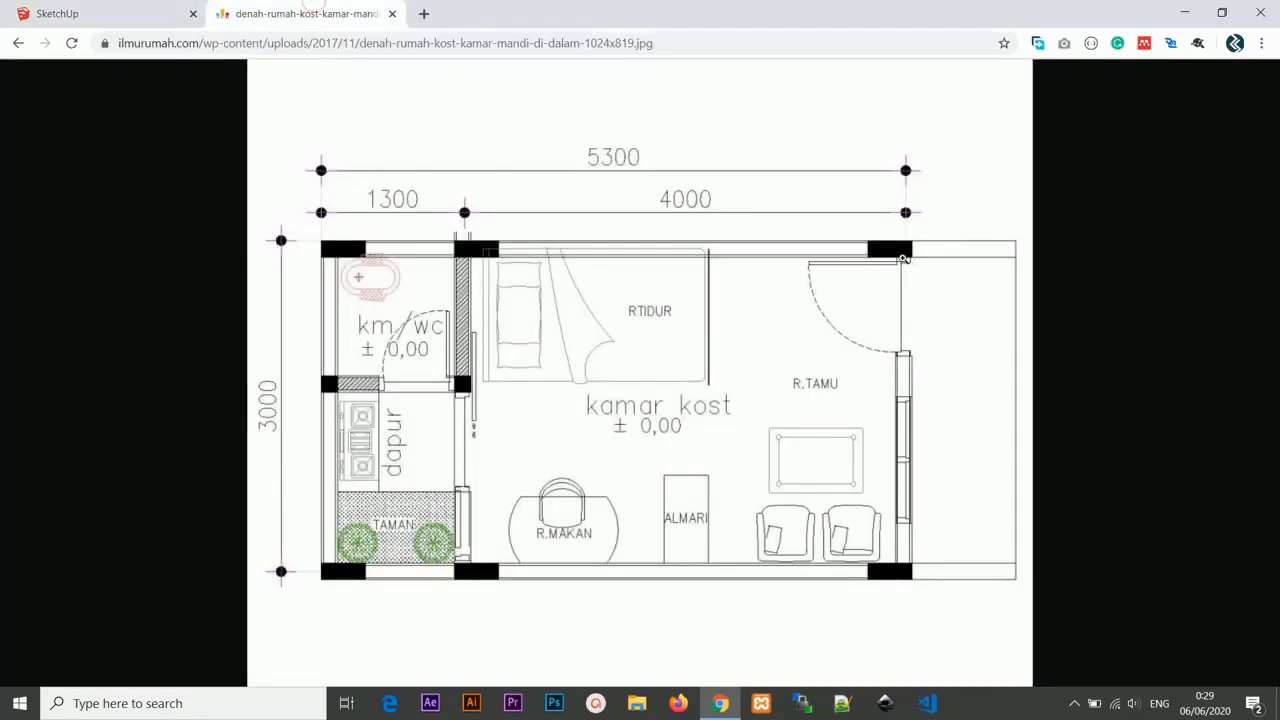
click(165, 10)
scroll(423, 406, up, 3)
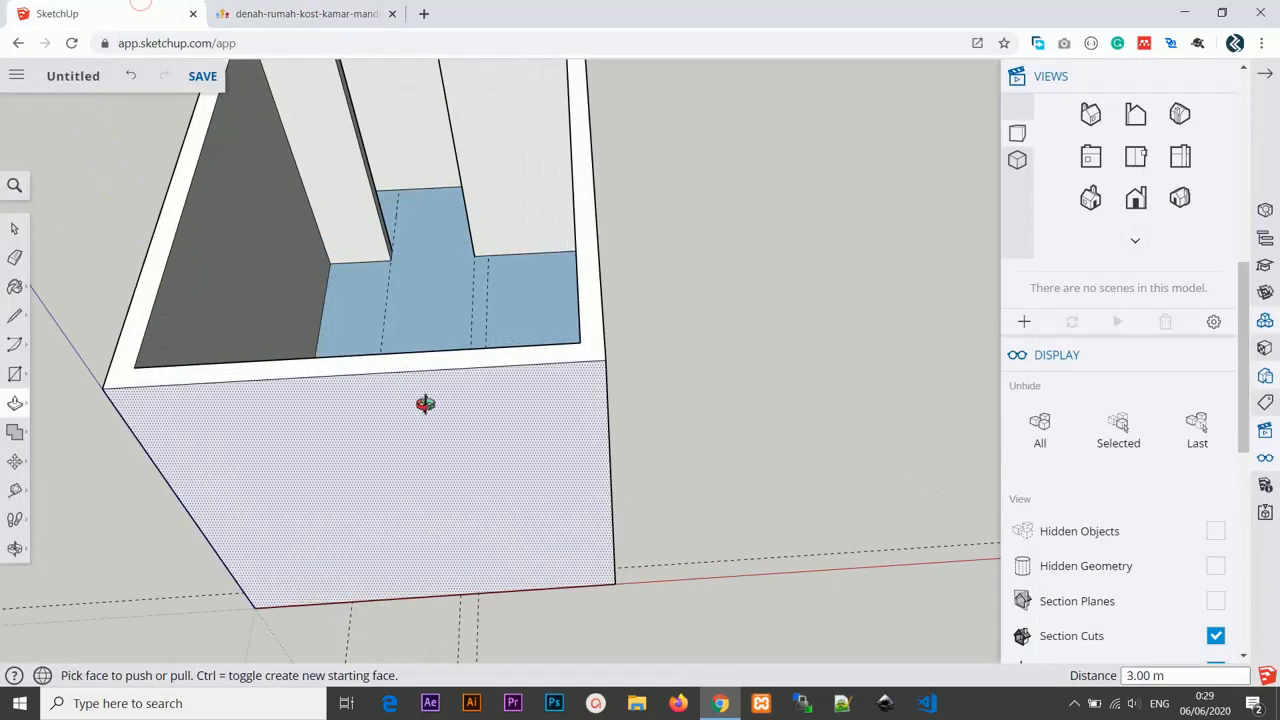
mouse_move(423, 406)
middle_down()
mouse_move(414, 234)
mouse_move(394, 234)
middle_up()
scroll(396, 250, down, 1)
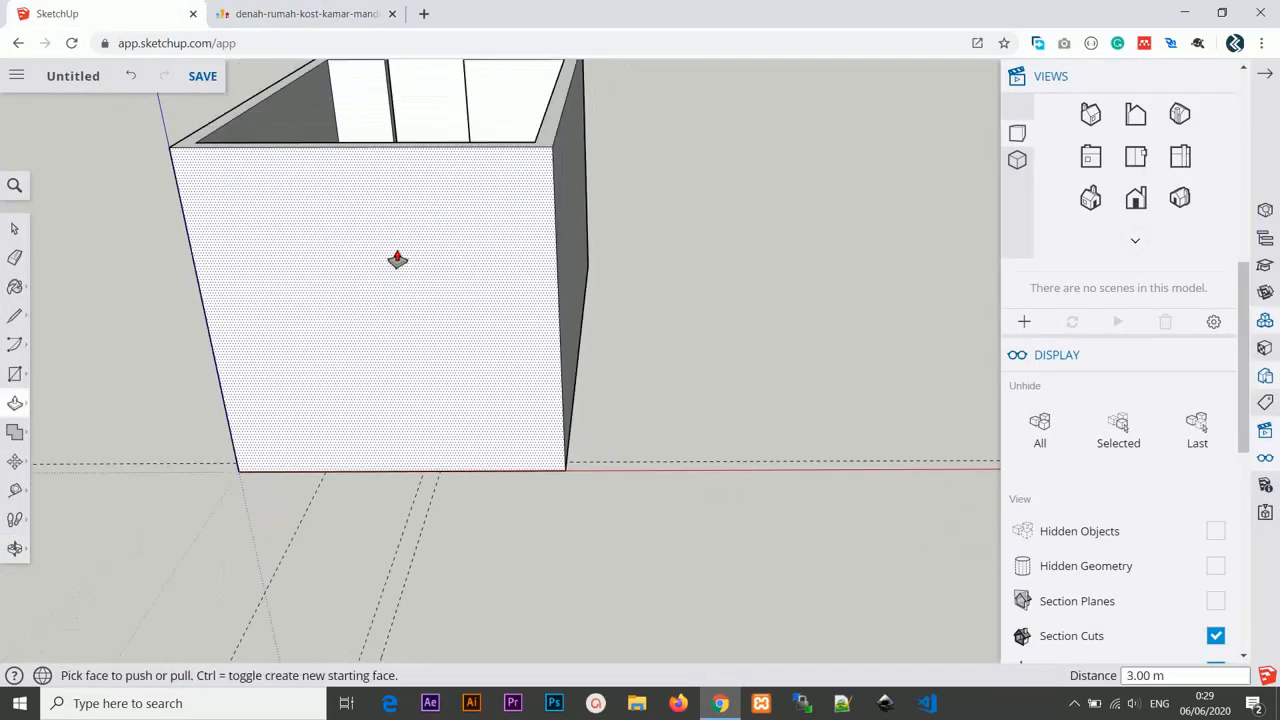
click(14, 228)
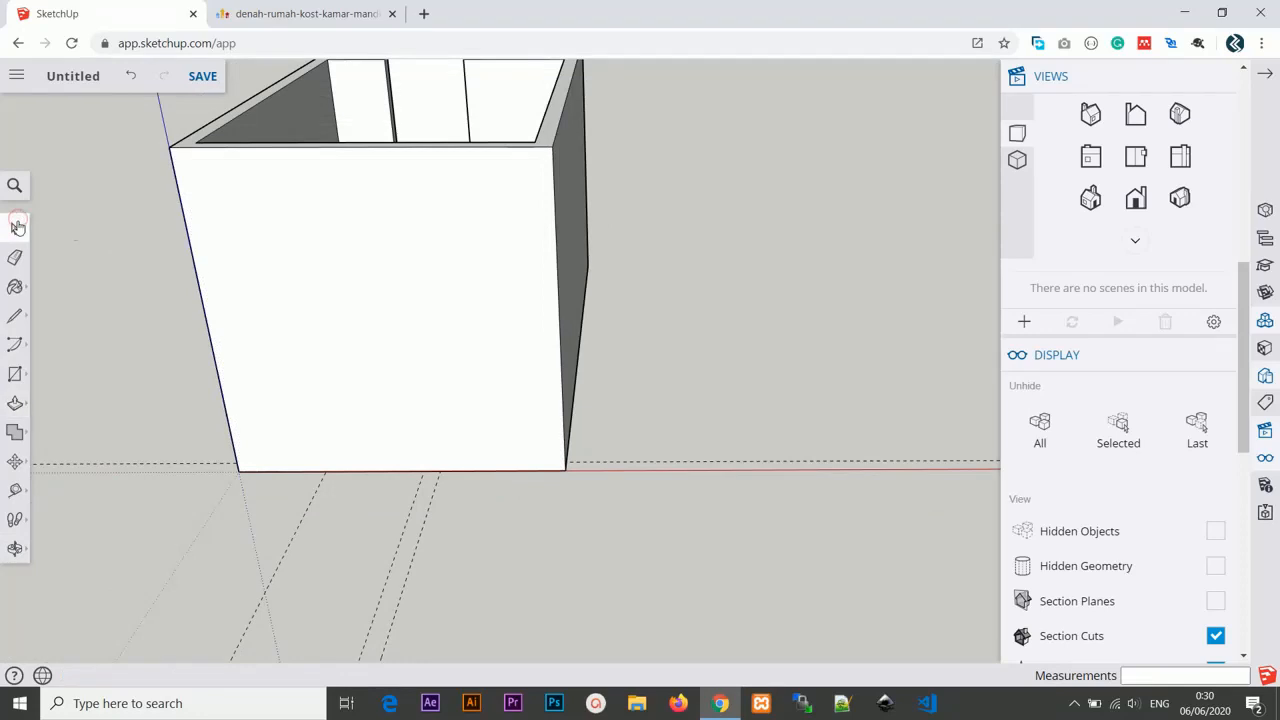
click(362, 221)
middle_drag(415, 258, 363, 243)
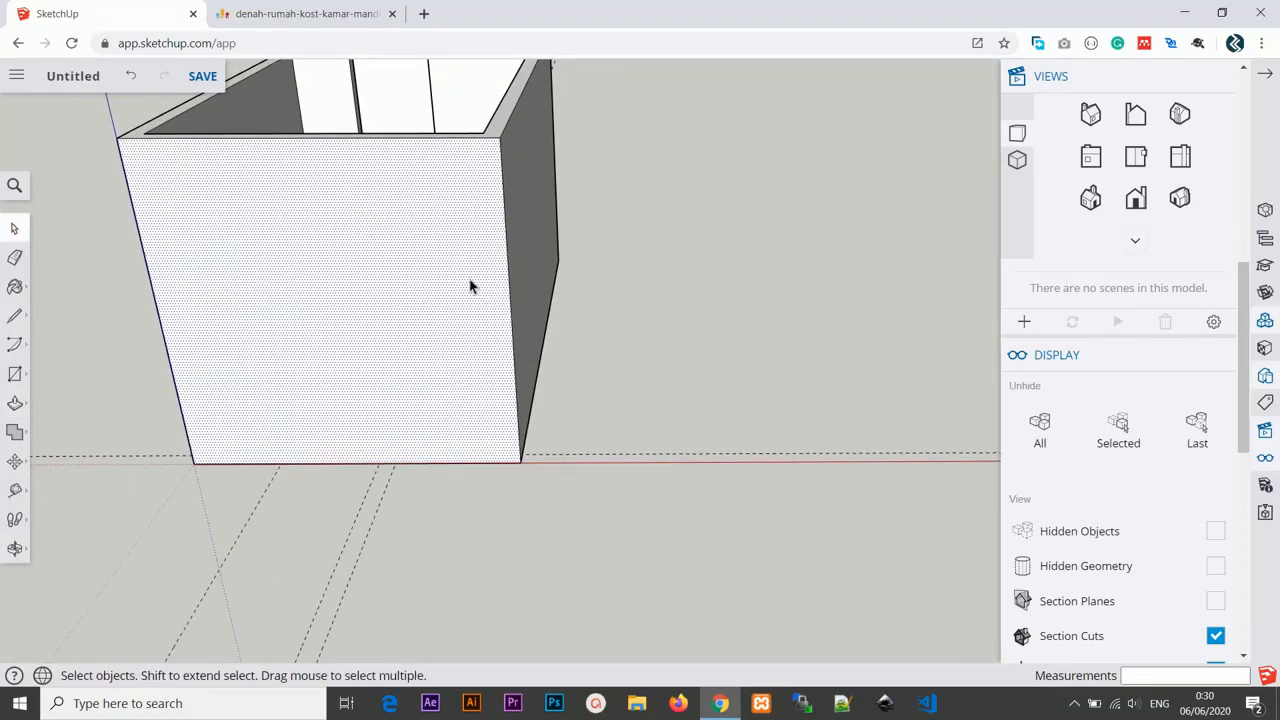
middle_drag(470, 287, 535, 325)
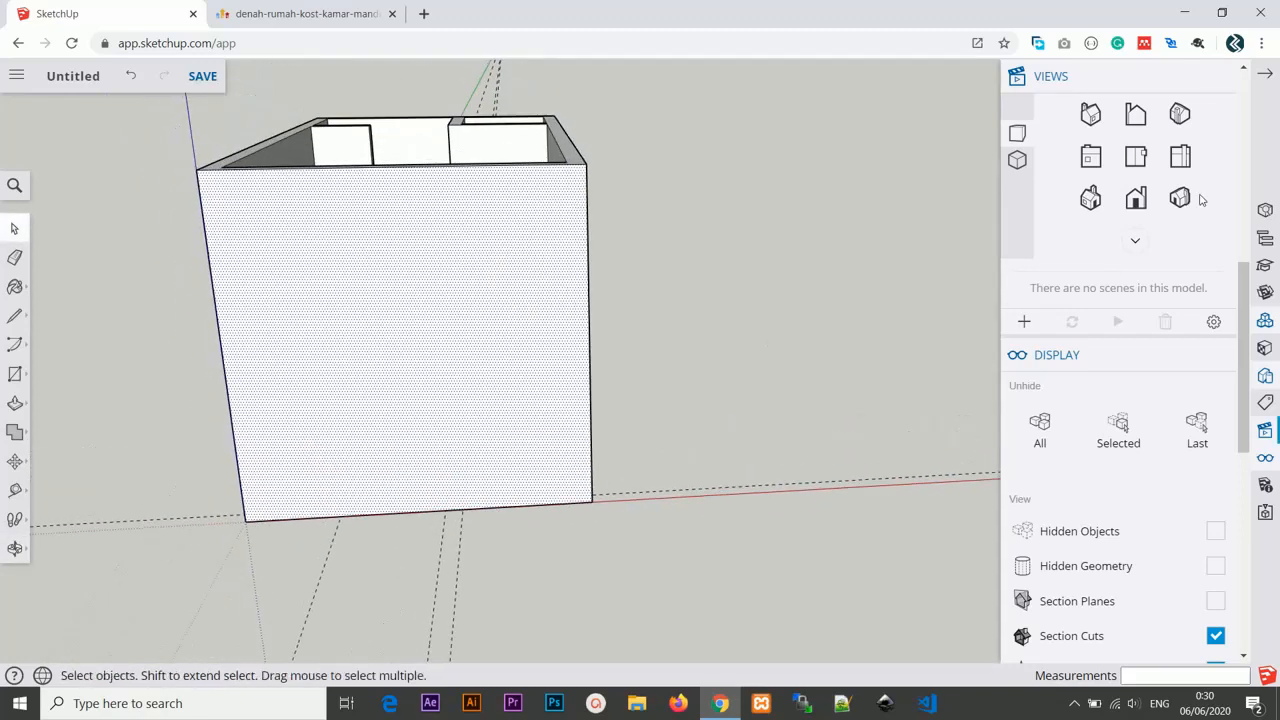
click(1143, 201)
middle_drag(811, 366, 597, 417)
scroll(632, 295, down, 2)
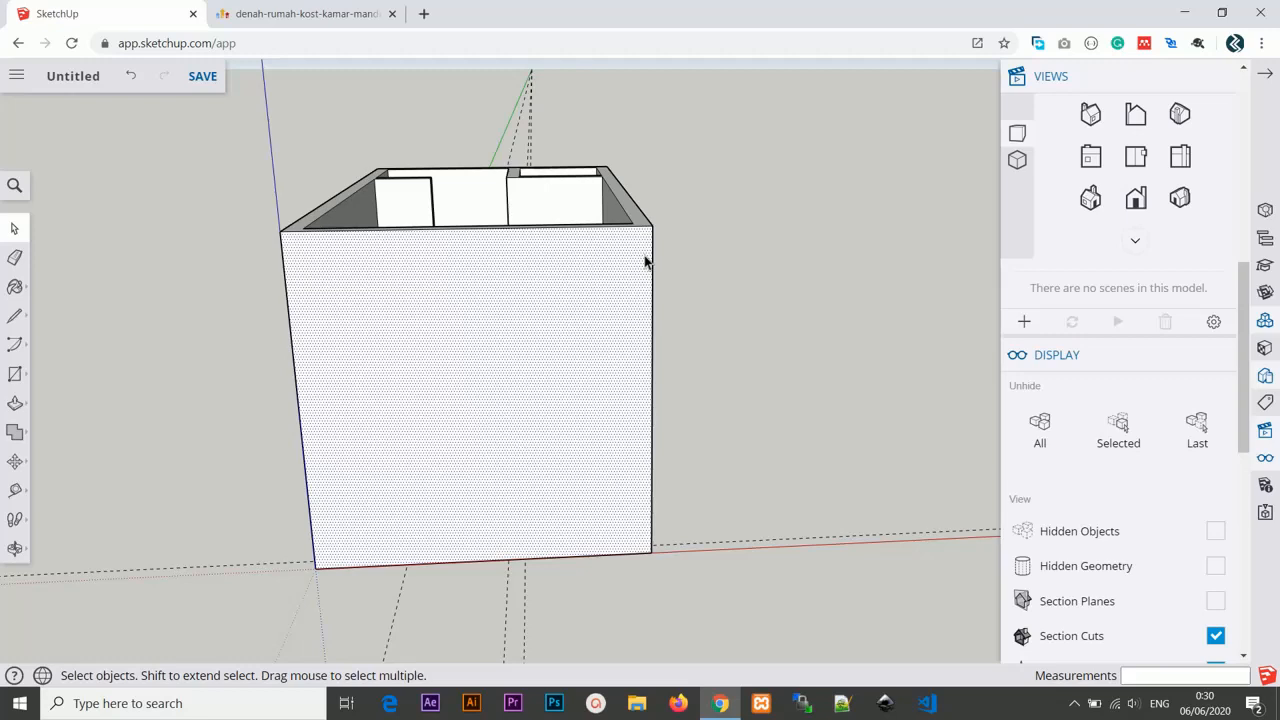
Add a vertical guide on the front wall 15 cm in from its right edge.
key(t)
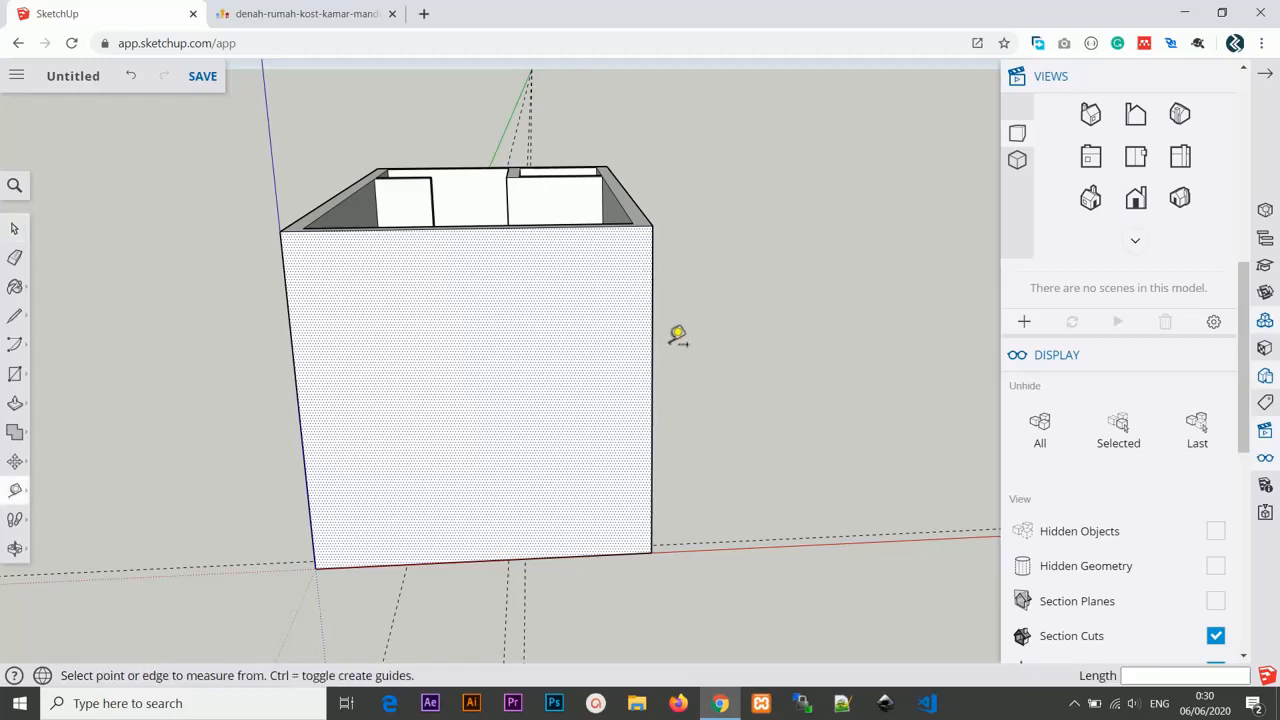
click(652, 347)
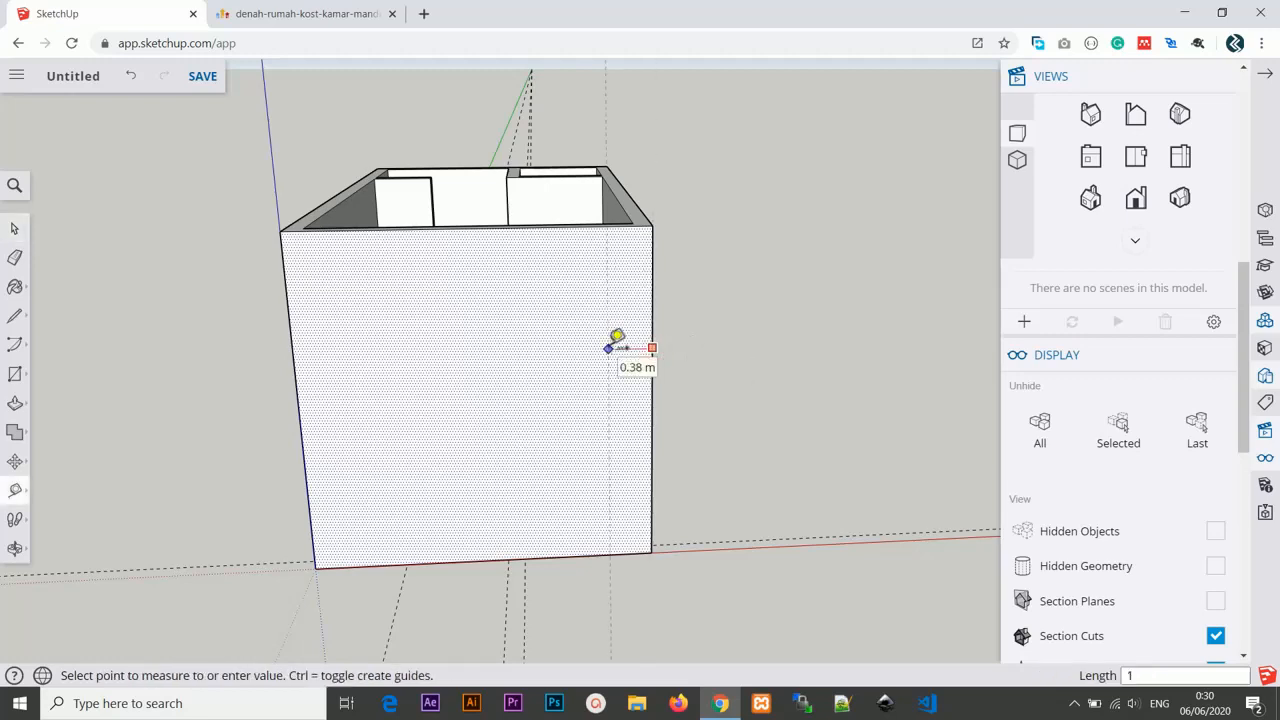
key(Return)
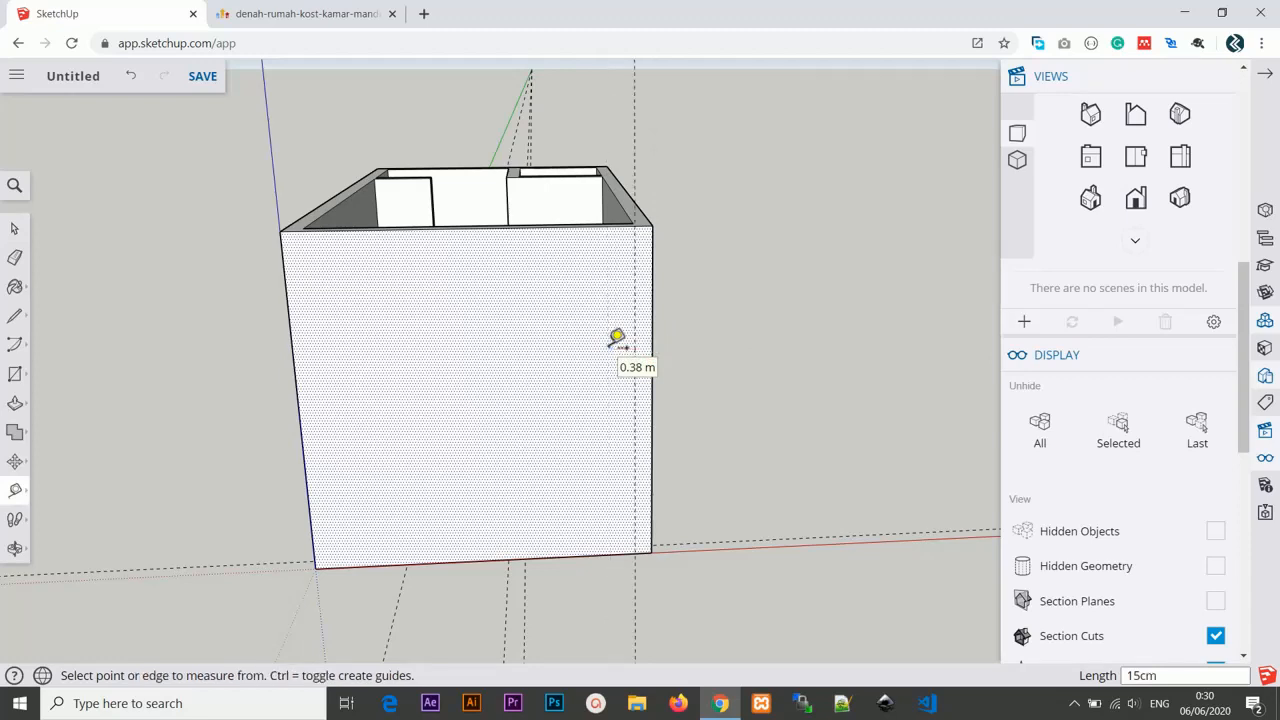
Add another vertical guide 10 cm to the left of the 15 cm guide.
middle_drag(620, 360, 617, 334)
scroll(622, 345, up, 2)
scroll(632, 270, up, 1)
click(618, 259)
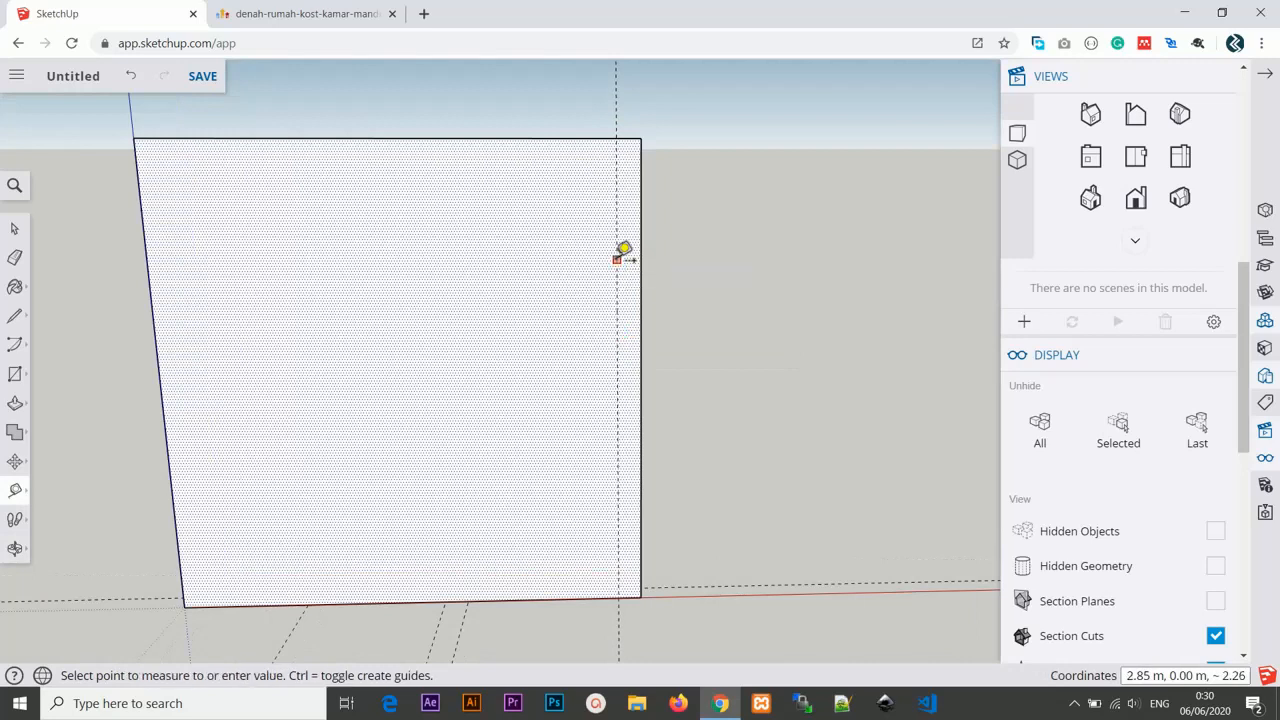
text(10c)
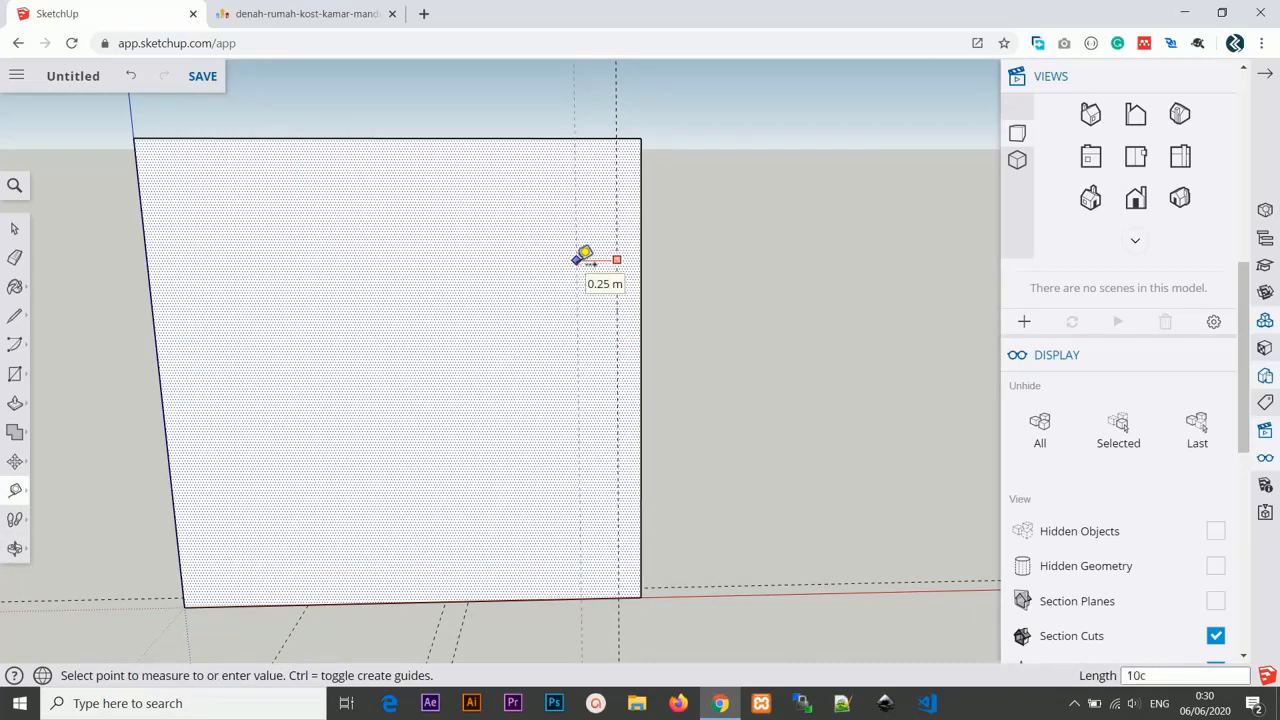
text(m)
key(Return)
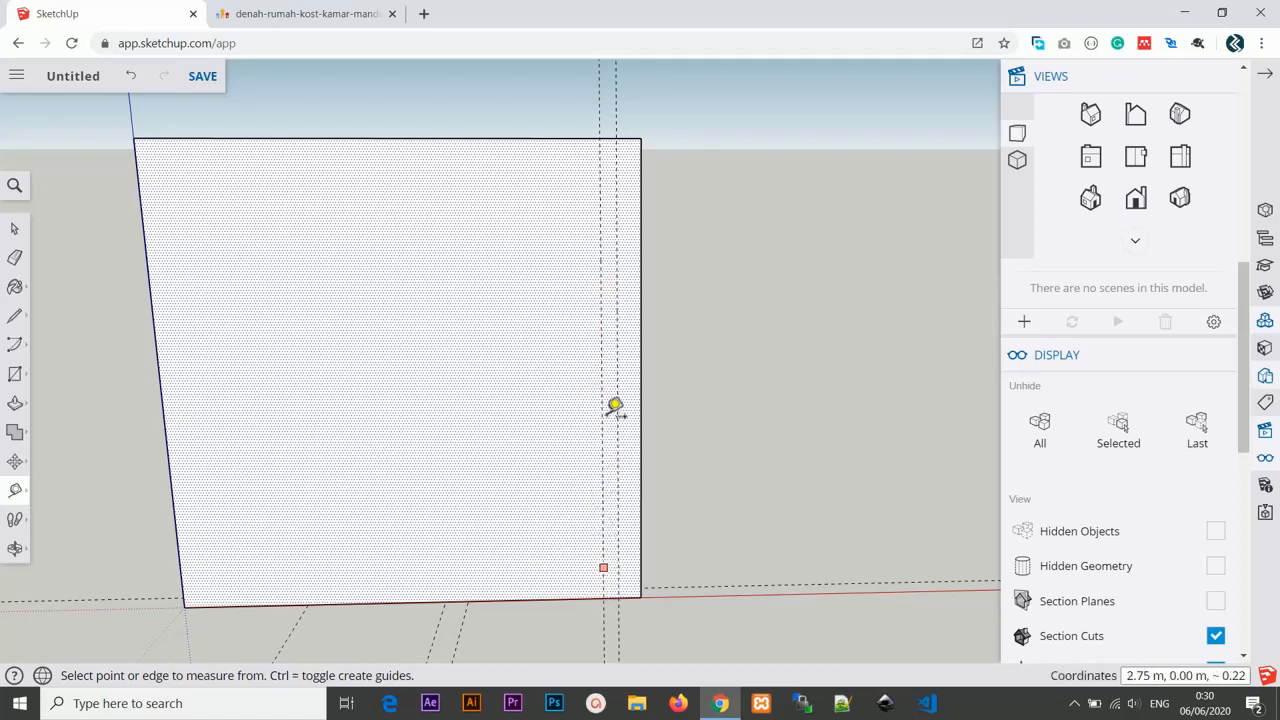
Add a vertical guide 5 cm further left of the previous guide.
scroll(605, 384, down, 1)
scroll(605, 384, down, 1)
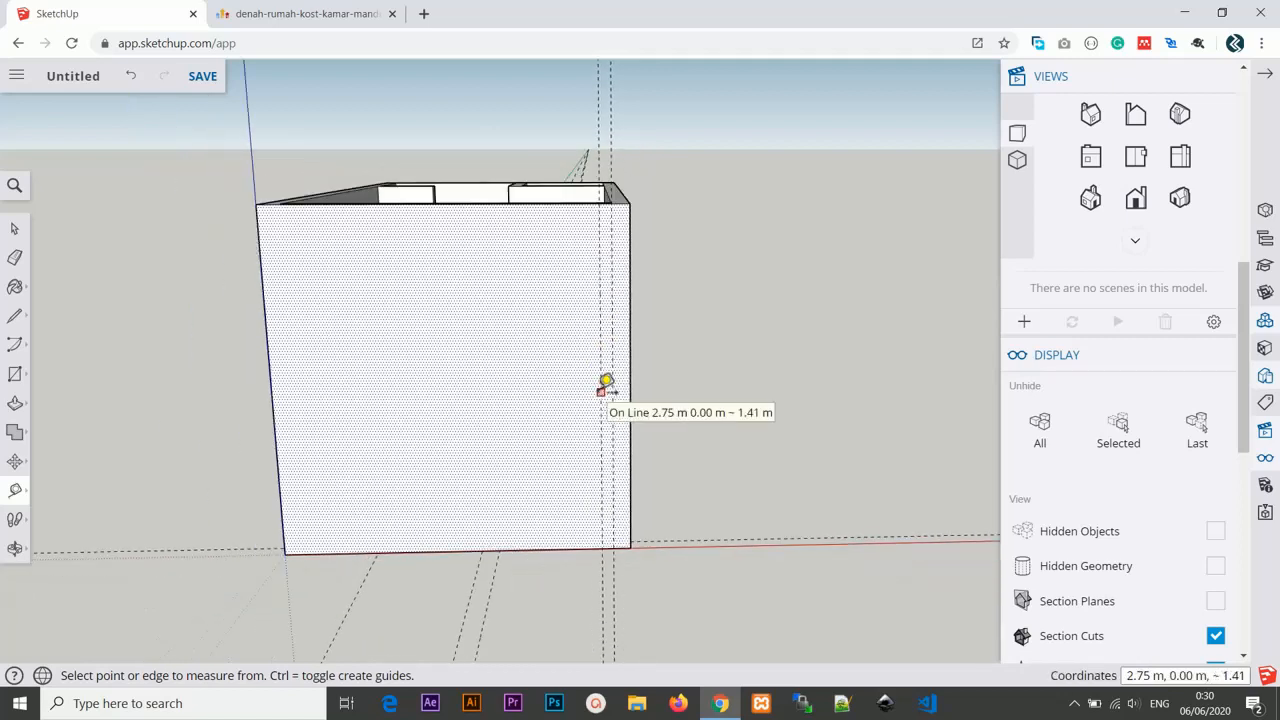
click(606, 304)
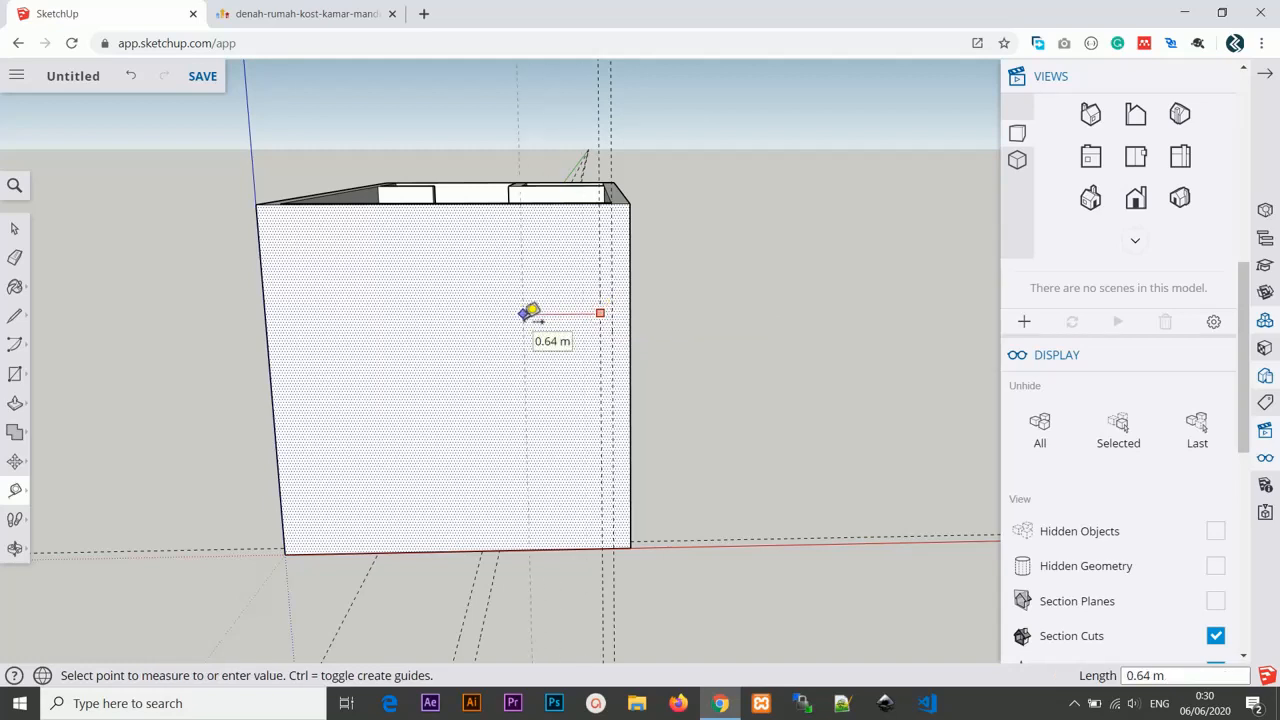
text(5cm)
key(Return)
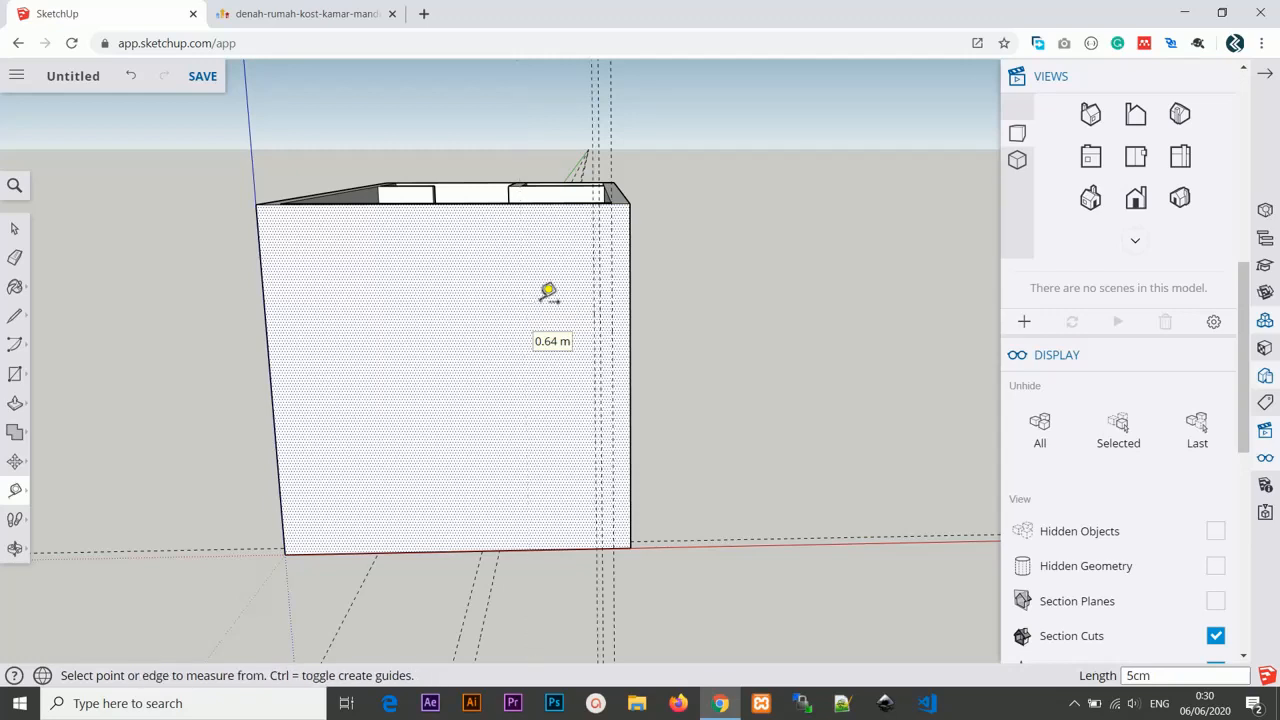
Add a vertical guide 80 cm to the left of the 5 cm guide for the opening width.
click(594, 327)
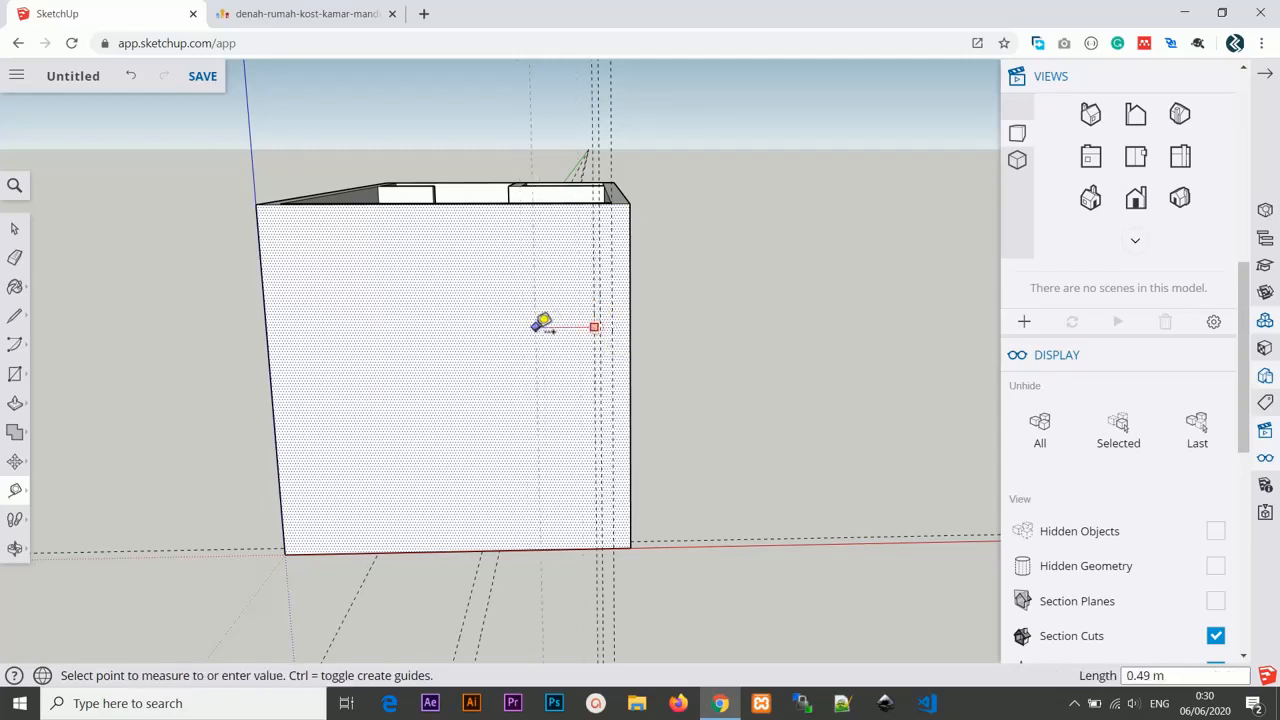
text(80cm)
key(Return)
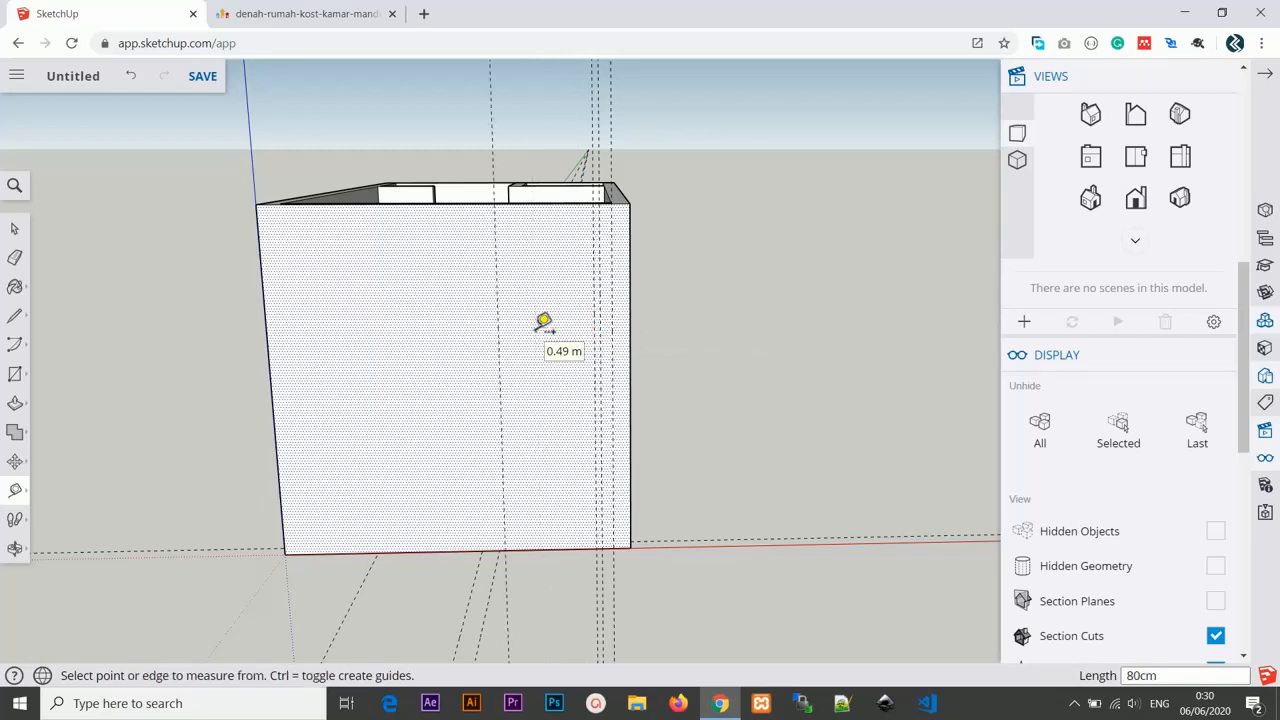
Add a horizontal guide on the front wall 210 cm above its bottom edge for the door height.
click(498, 332)
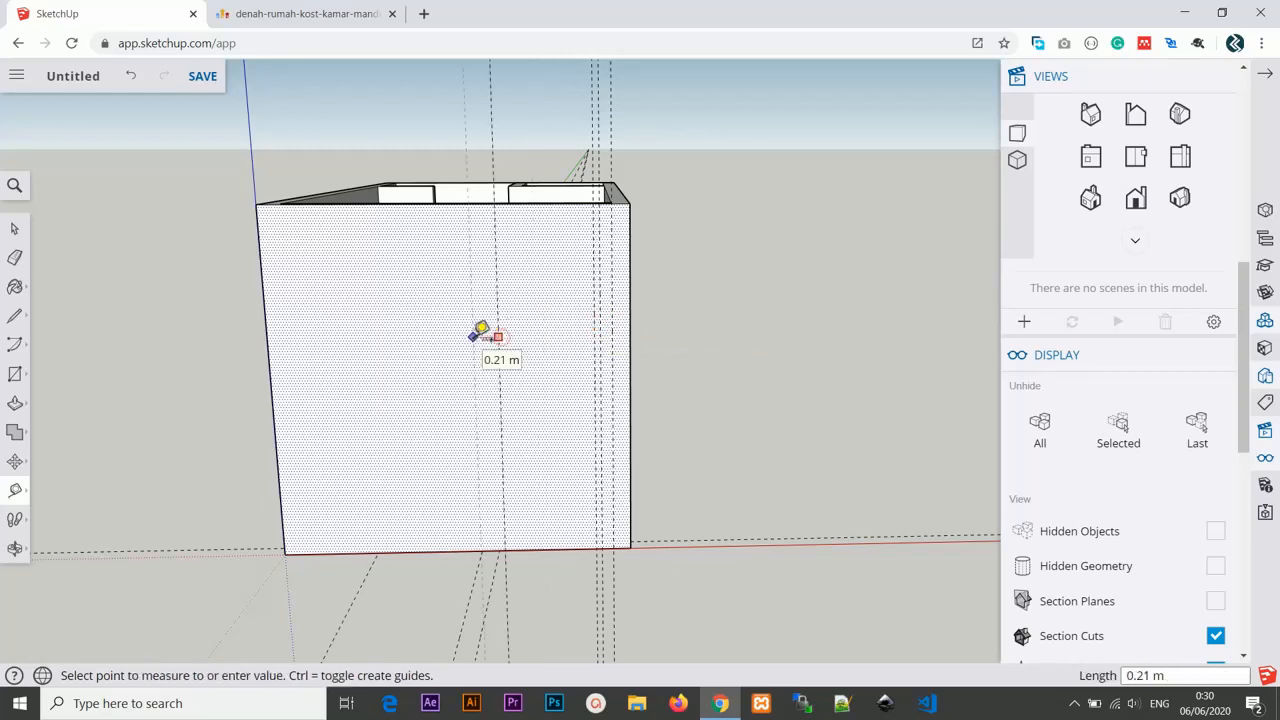
click(484, 333)
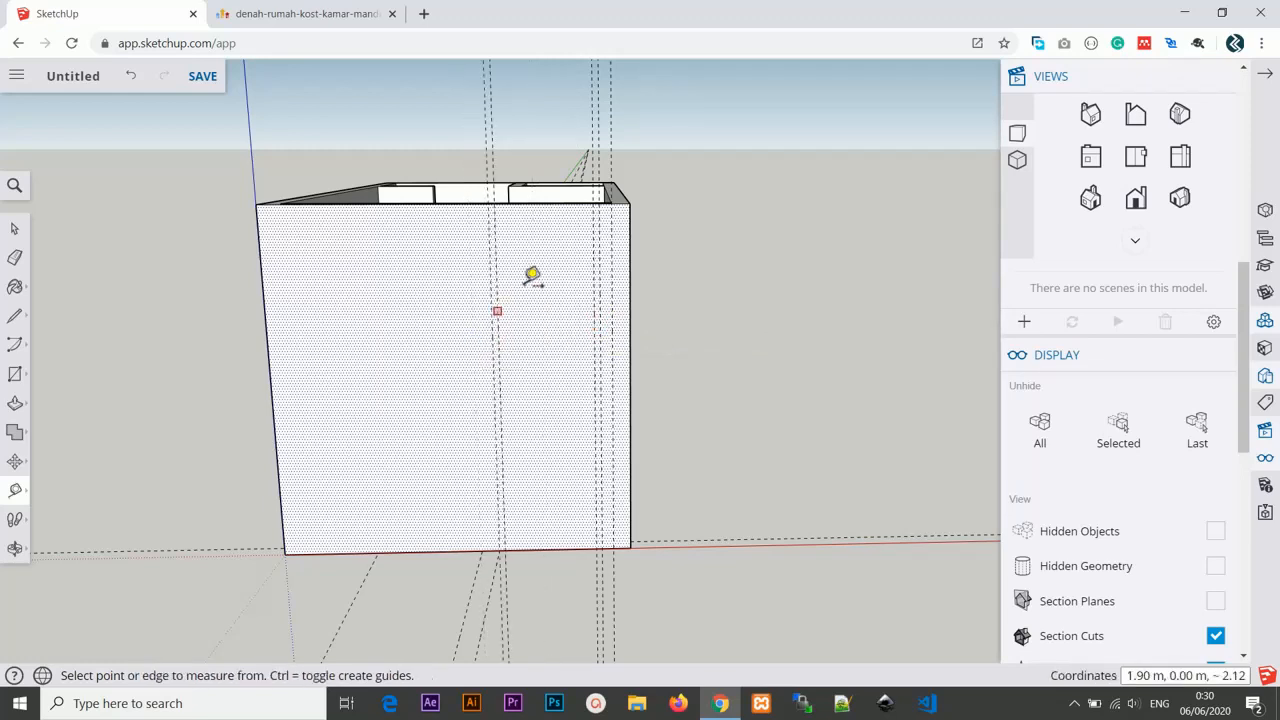
click(540, 549)
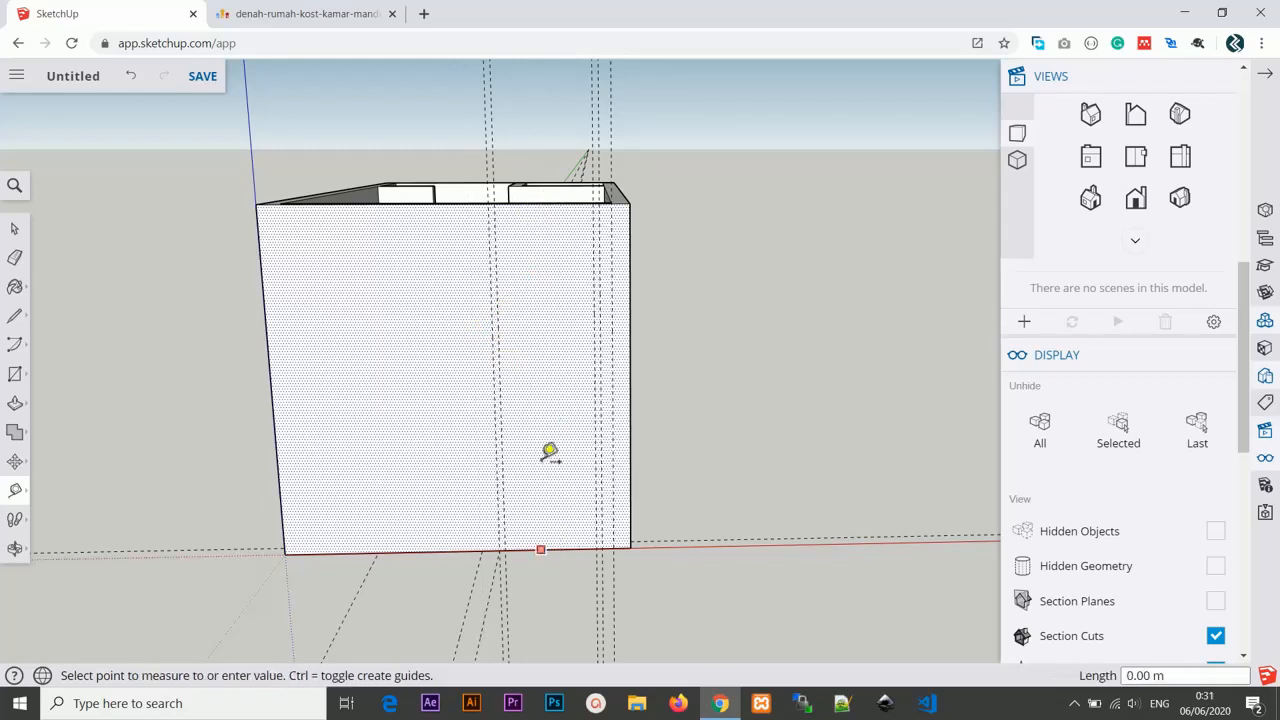
text(210c)
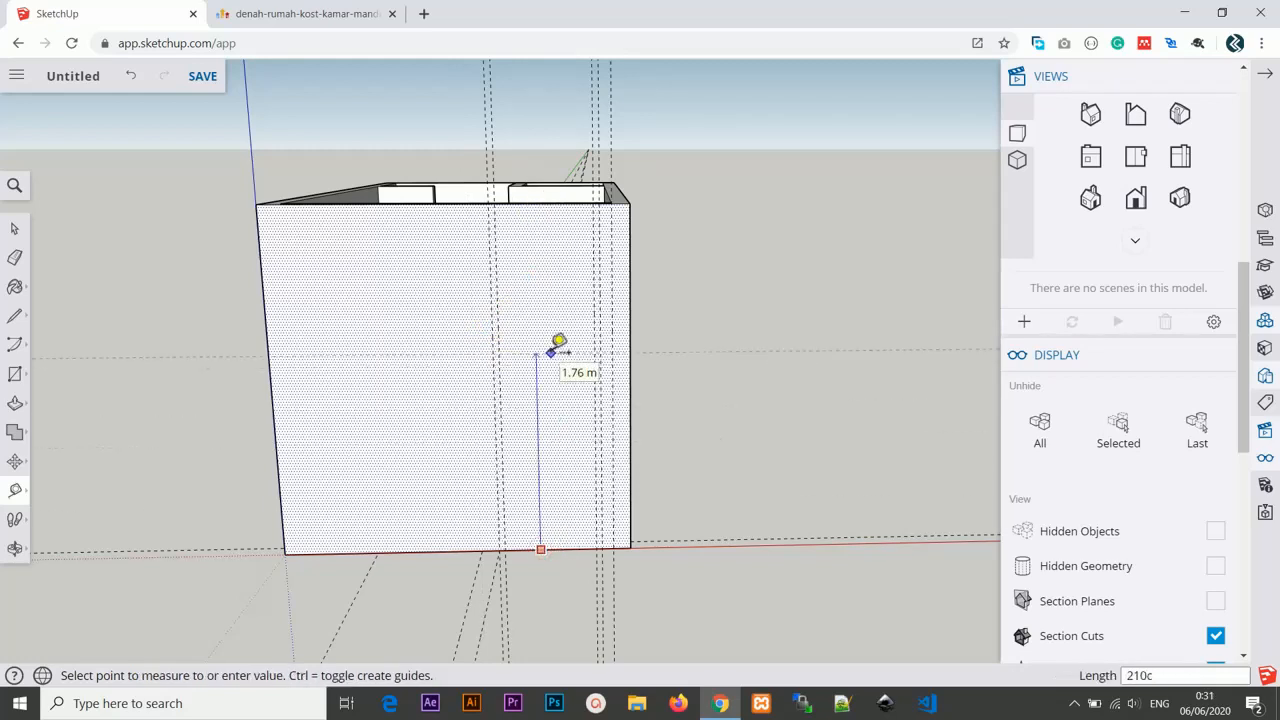
text(m)
key(Return)
scroll(552, 312, up, 3)
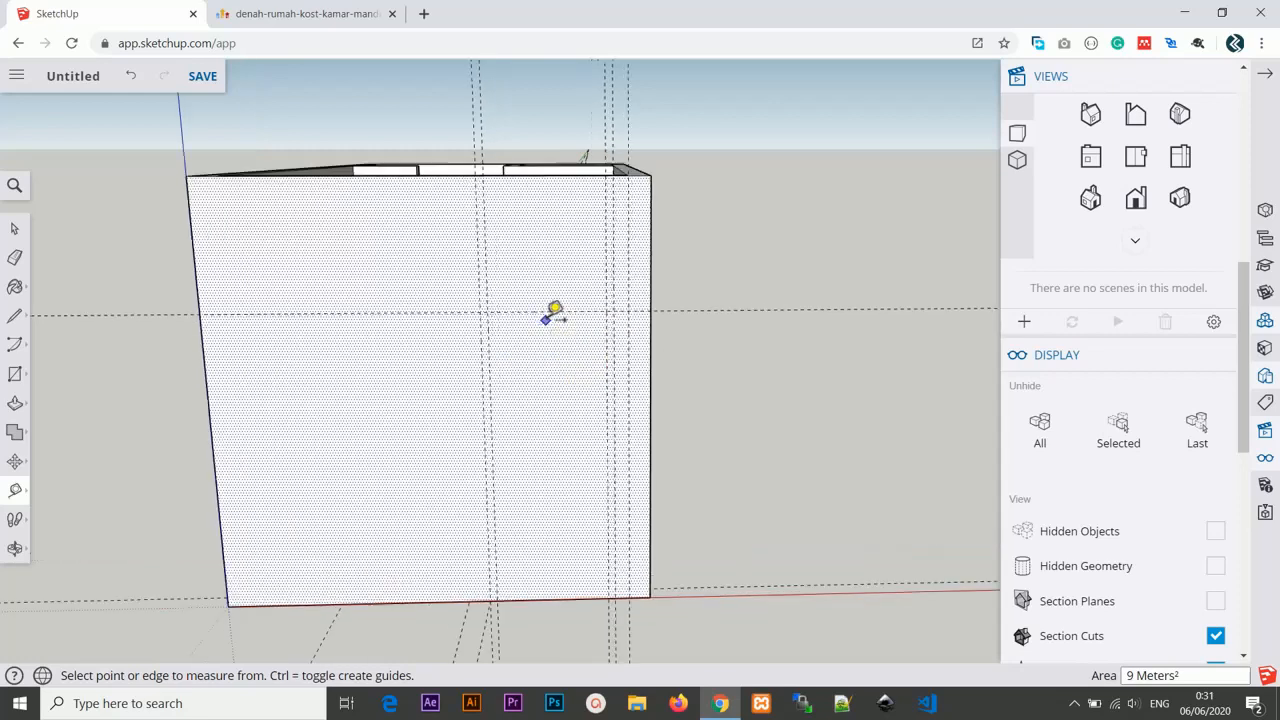
Add another horizontal guide 5 cm above the 210 cm guide.
click(557, 308)
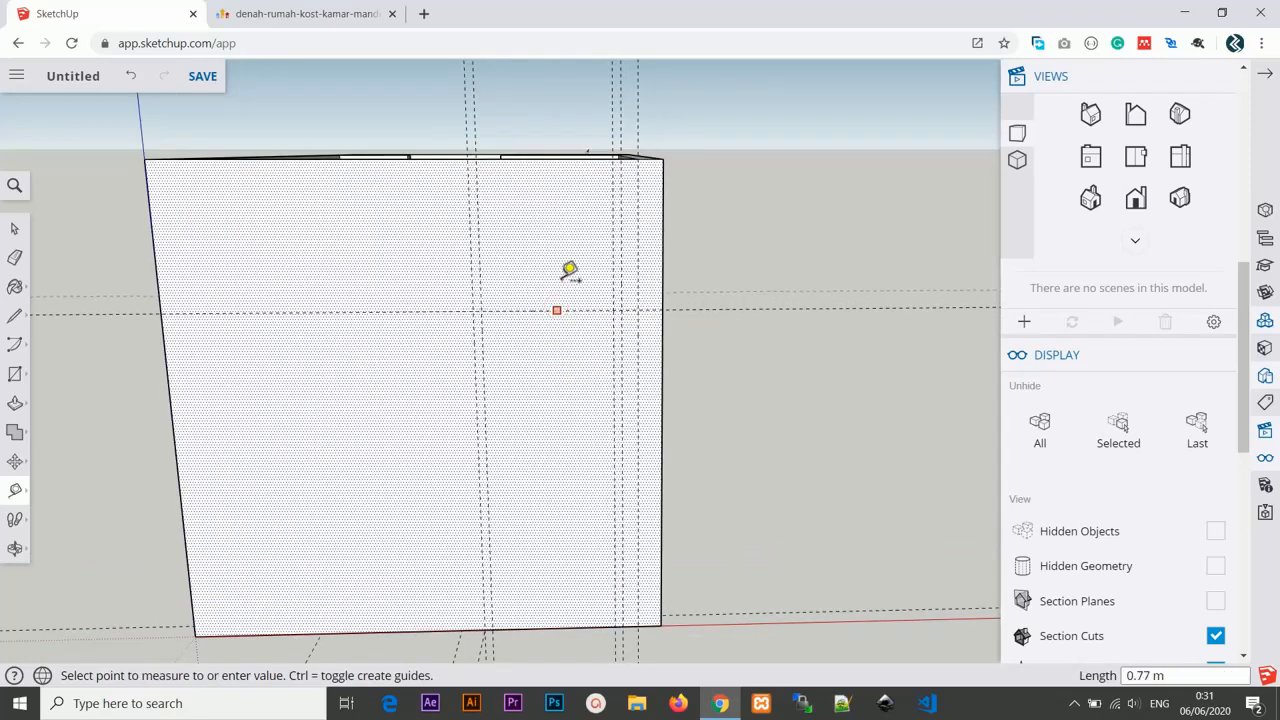
key(Escape)
click(576, 310)
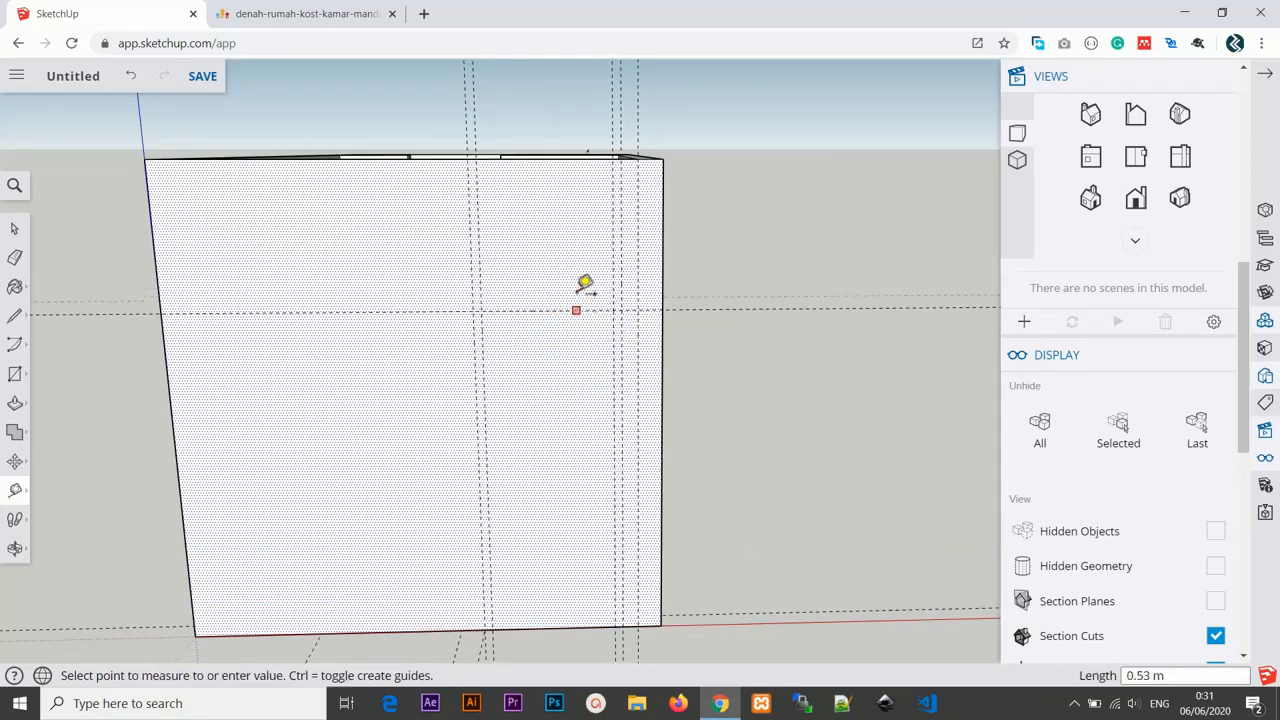
click(588, 183)
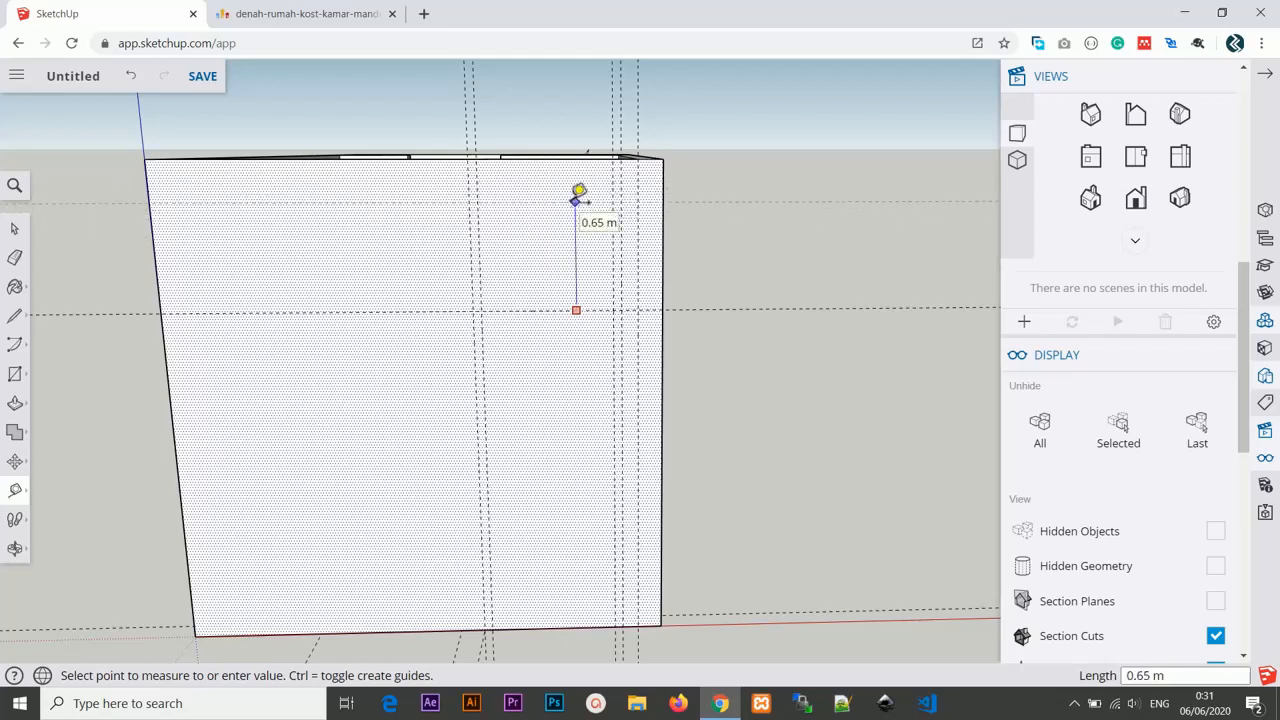
click(580, 190)
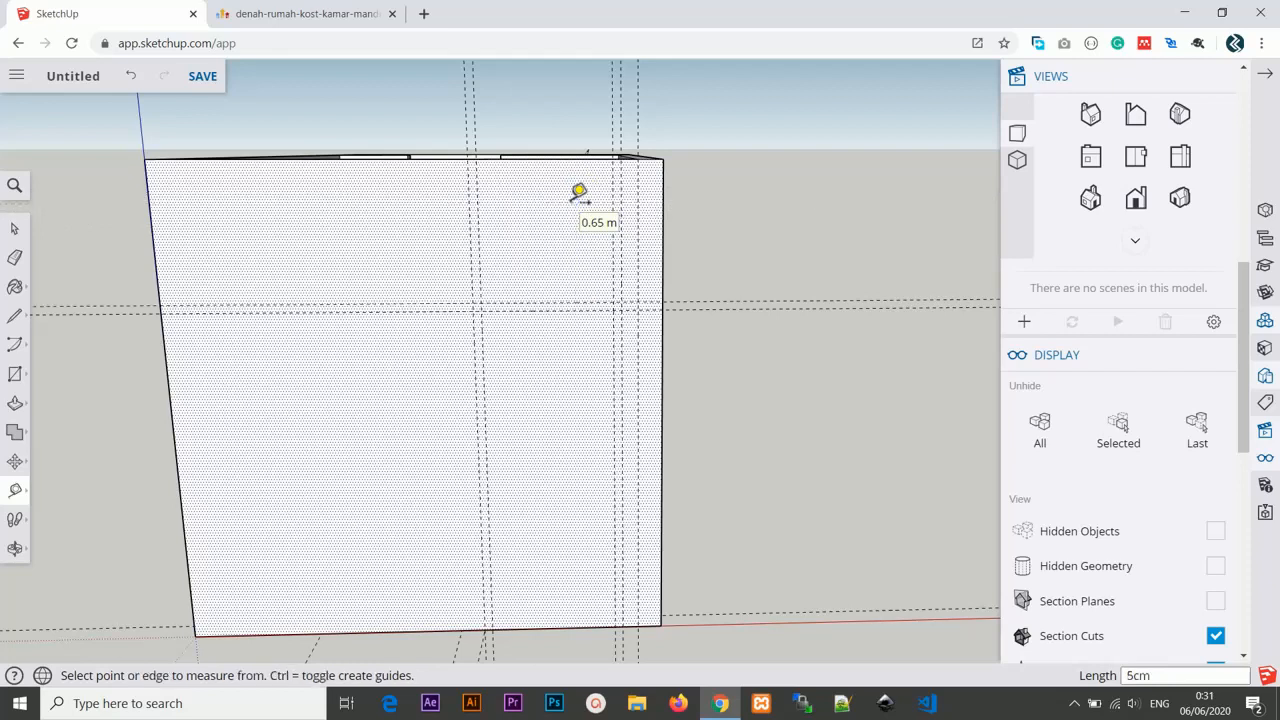
Copy the front wall face with Move and place the copy to the right of the room.
middle_drag(583, 189, 551, 177)
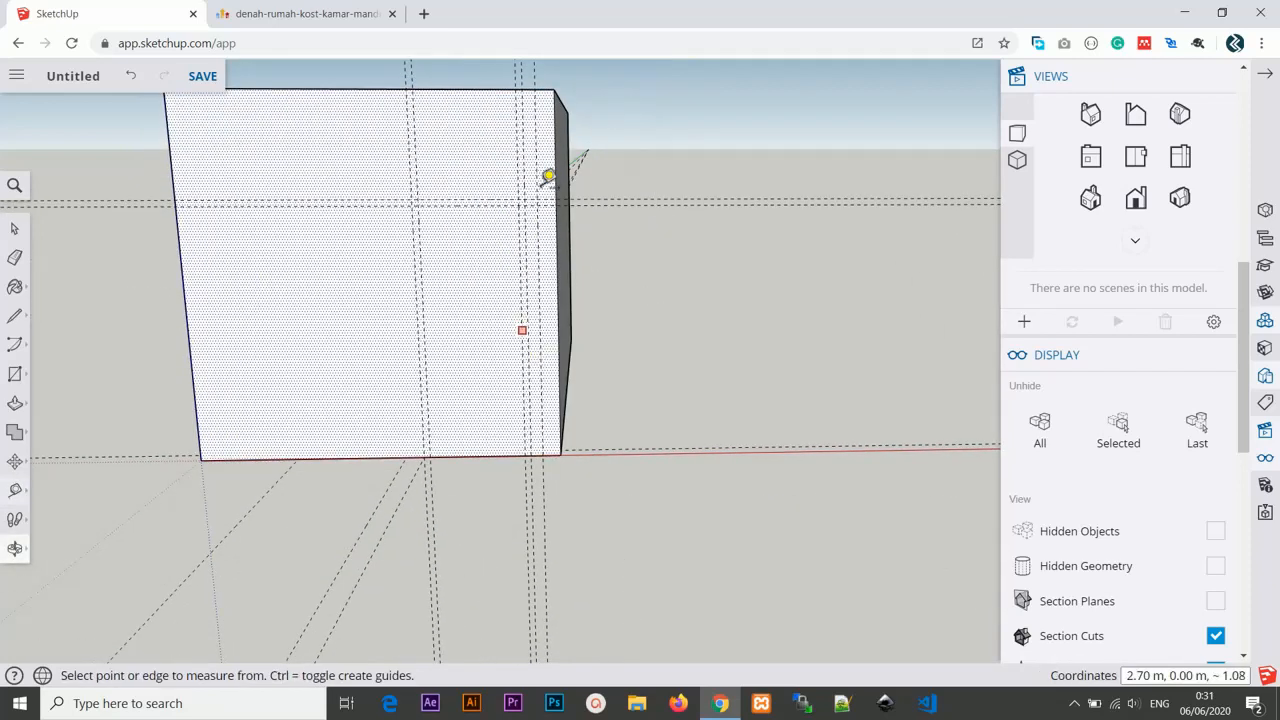
scroll(543, 294, down, 3)
scroll(543, 294, up, 2)
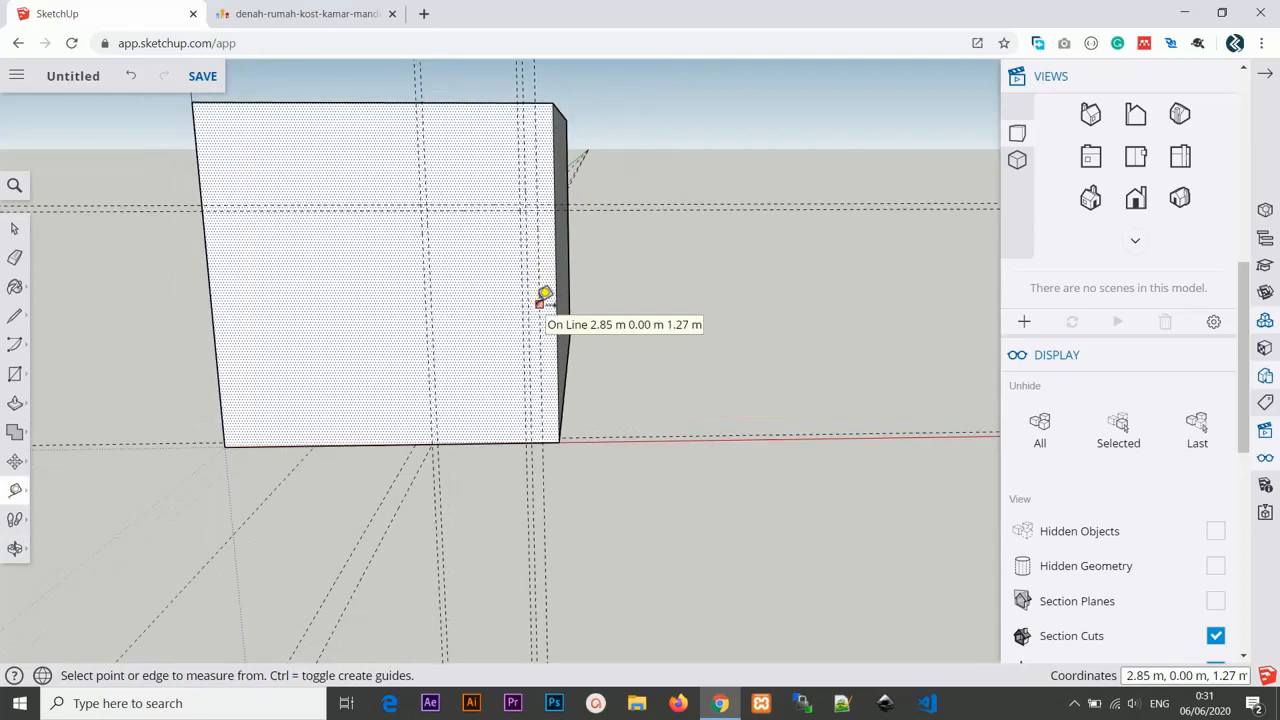
middle_drag(531, 334, 492, 350)
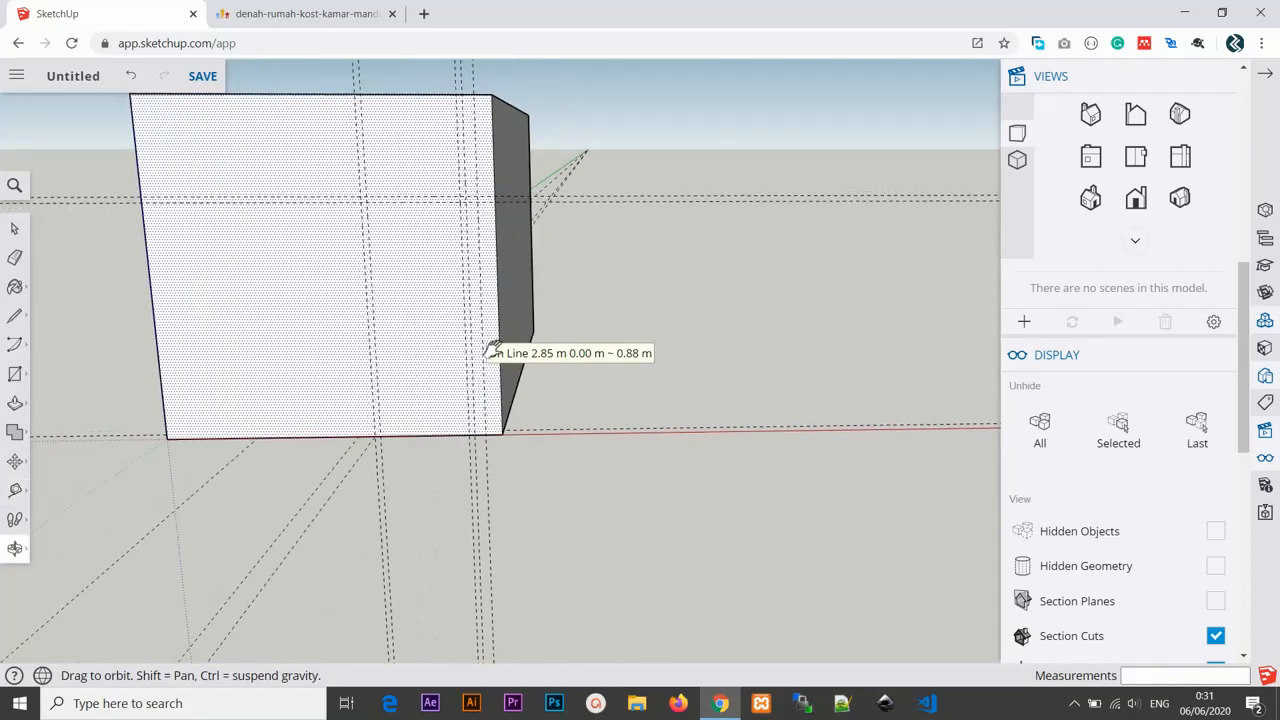
click(14, 228)
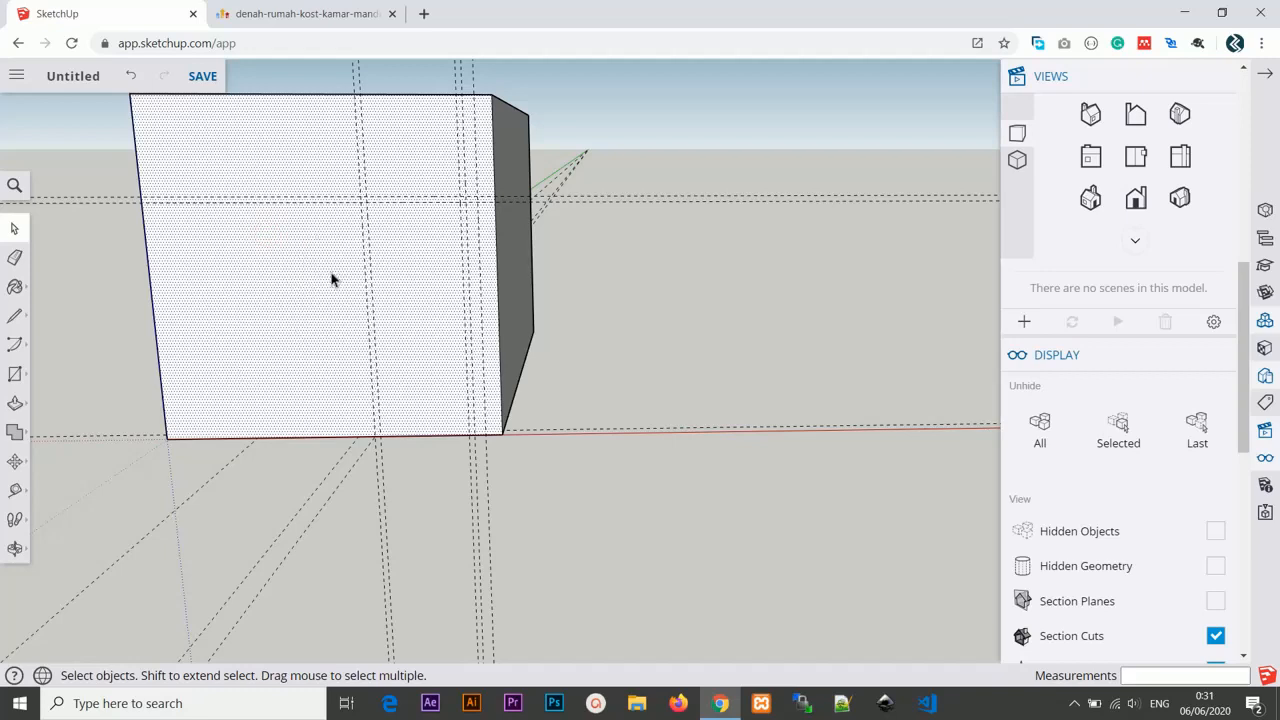
shift+middle_drag(333, 280, 305, 265)
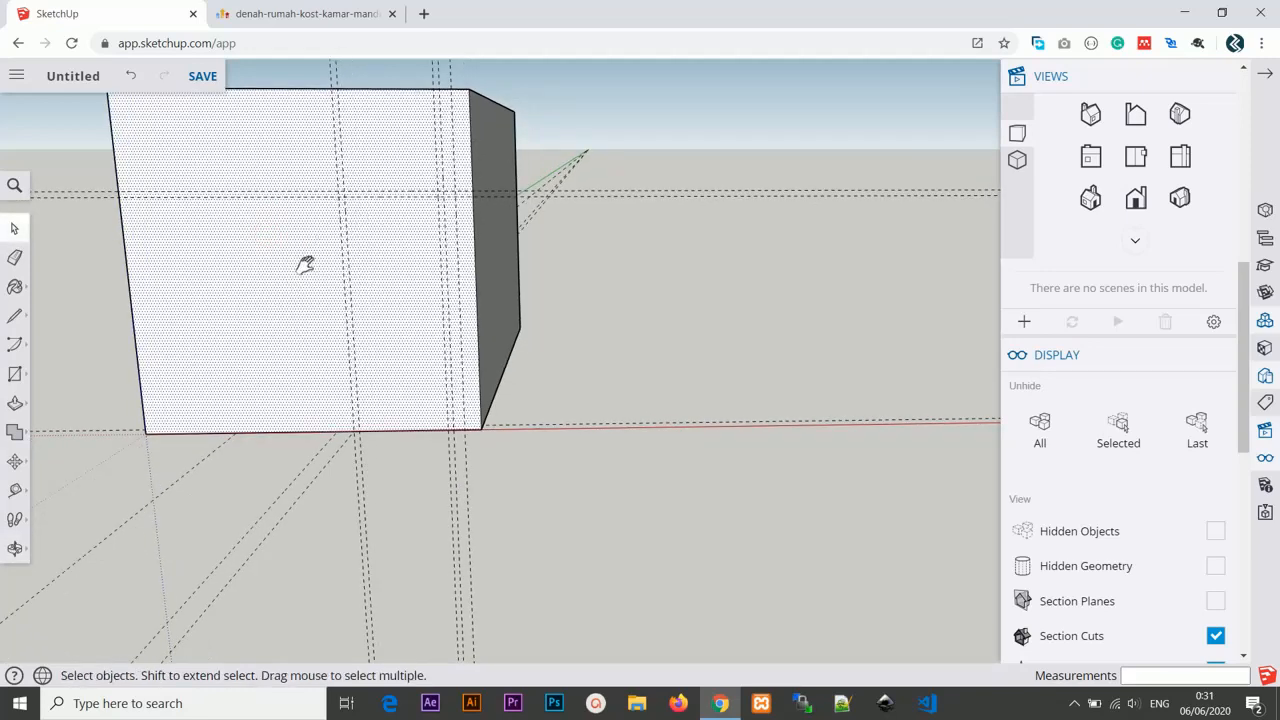
click(15, 461)
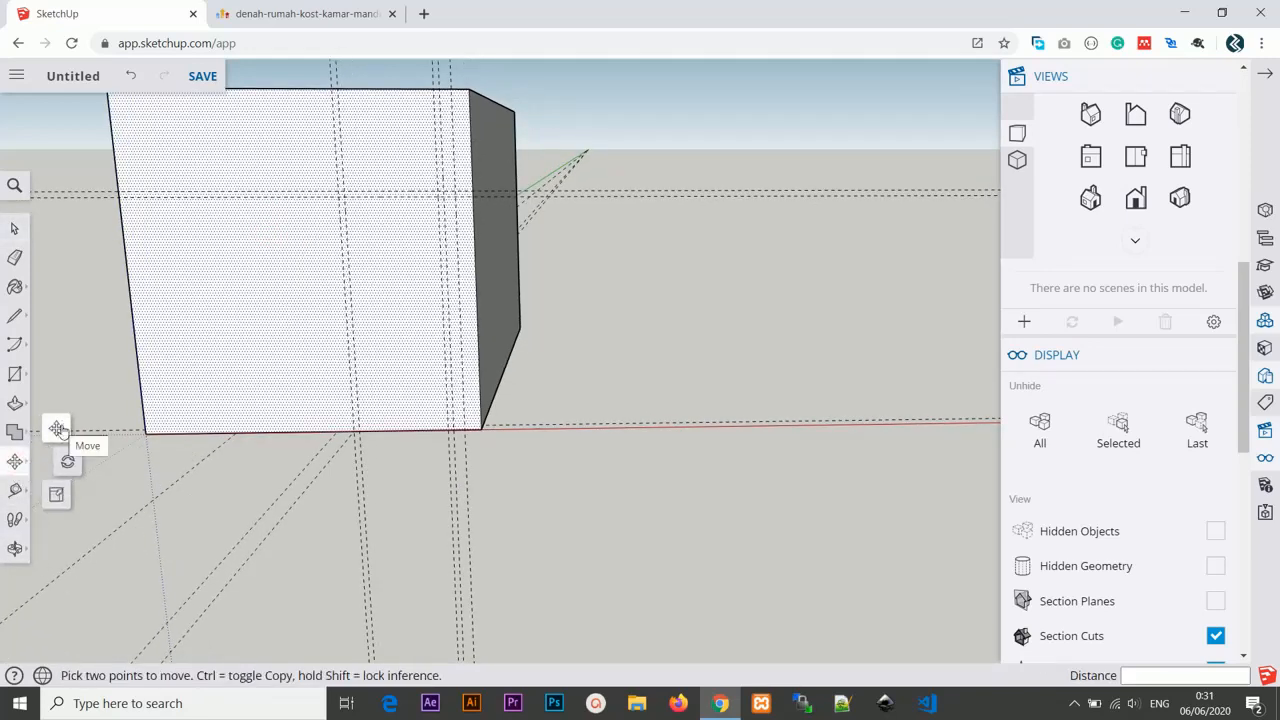
click(58, 429)
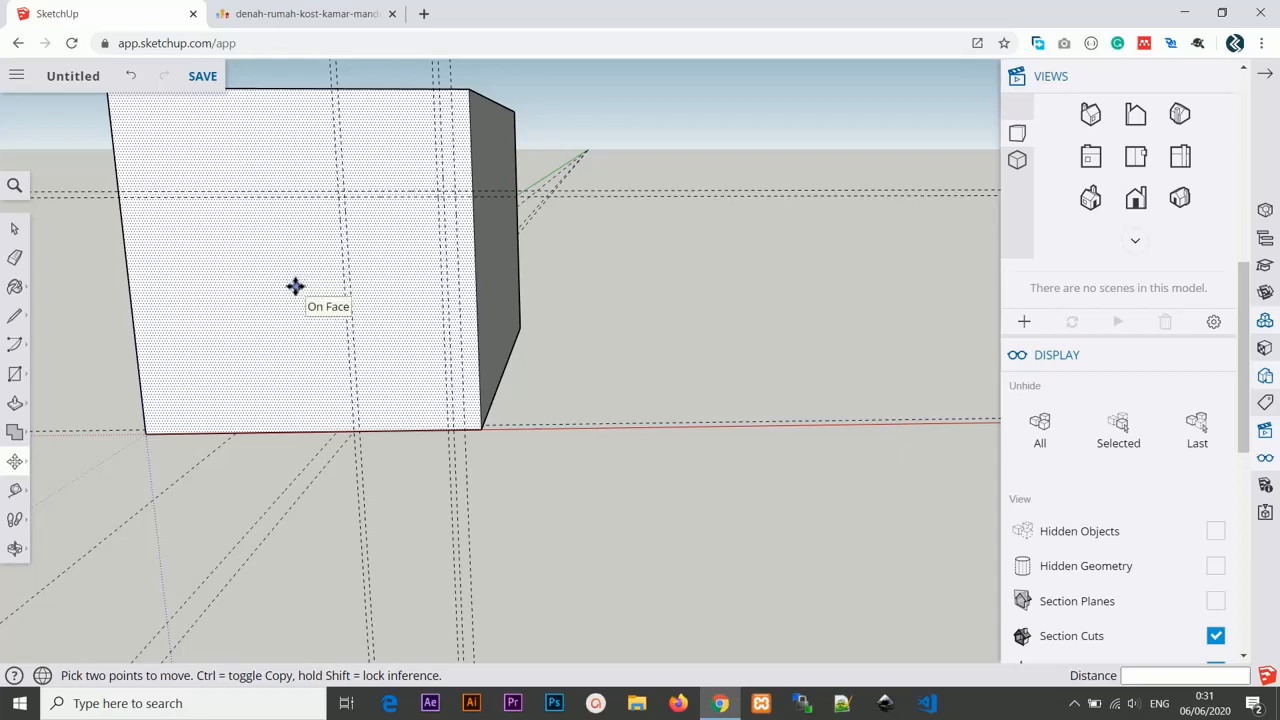
click(296, 287)
key(ctrl)
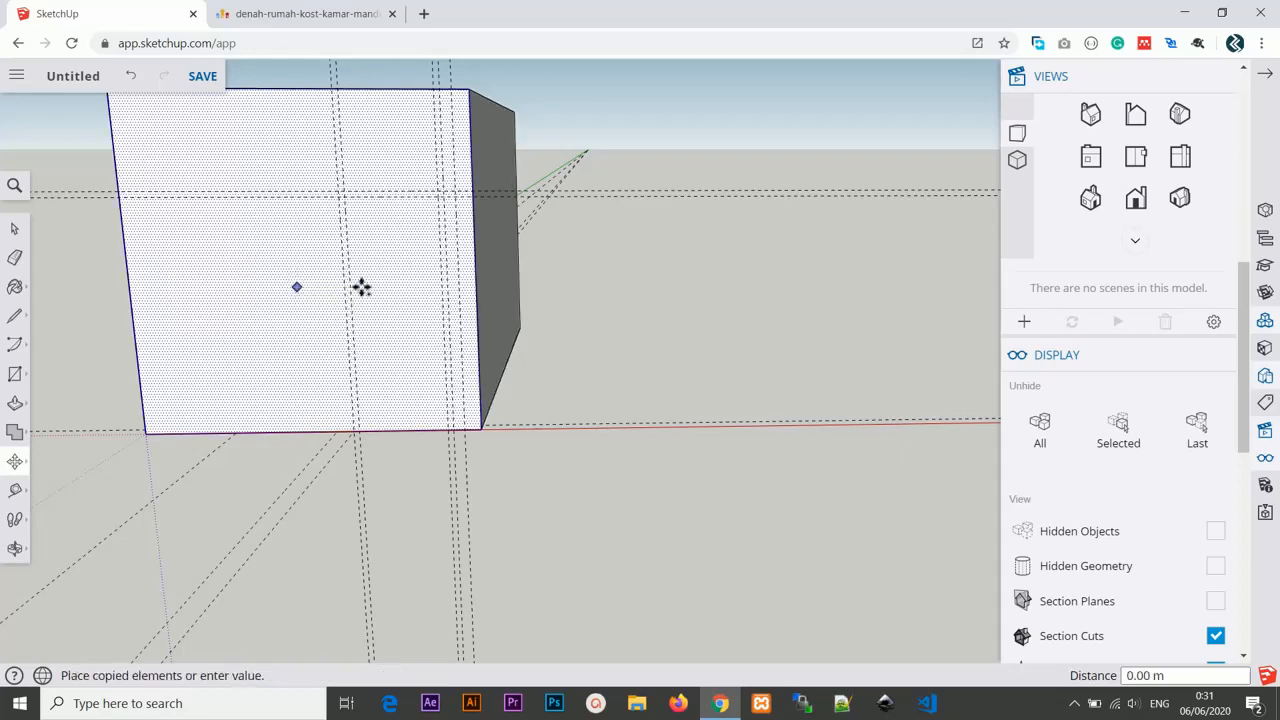
click(824, 281)
scroll(826, 296, down, 2)
middle_drag(826, 296, 580, 334)
scroll(648, 333, up, 2)
scroll(621, 330, up, 4)
scroll(627, 334, down, 2)
scroll(626, 334, down, 2)
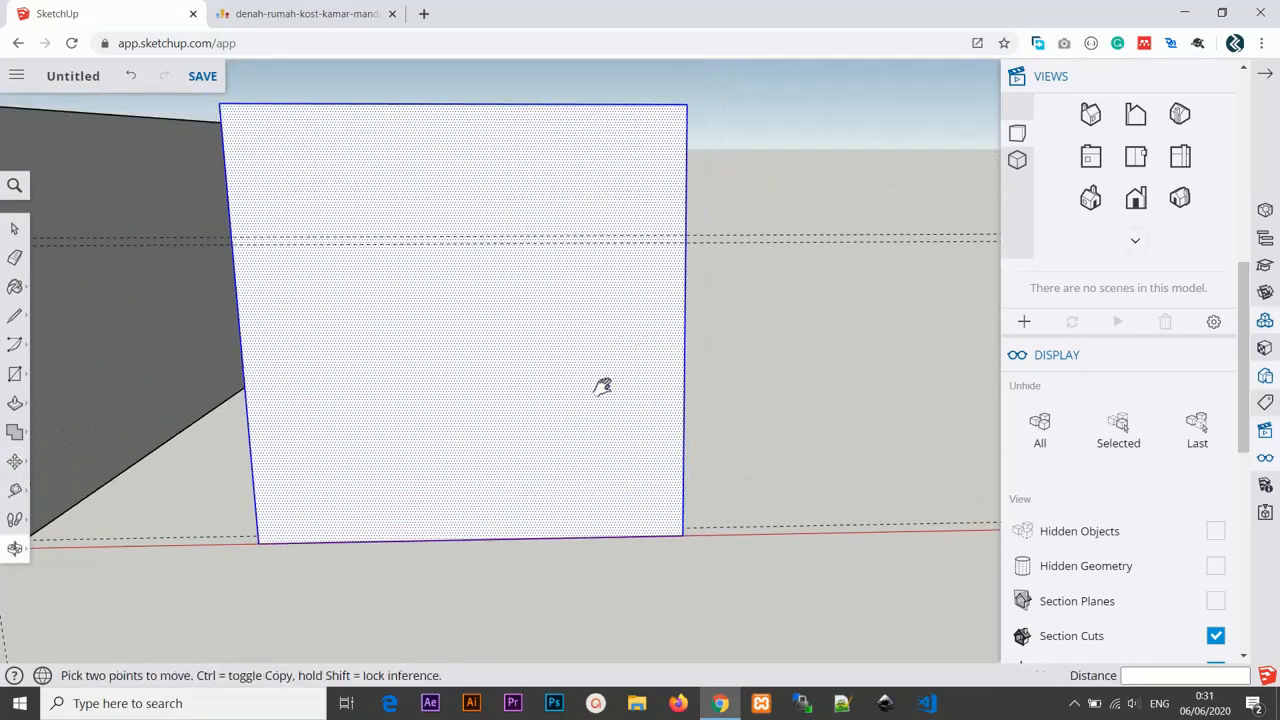
Add a vertical guide on the copied face 5 cm in from its right edge.
key(t)
click(684, 315)
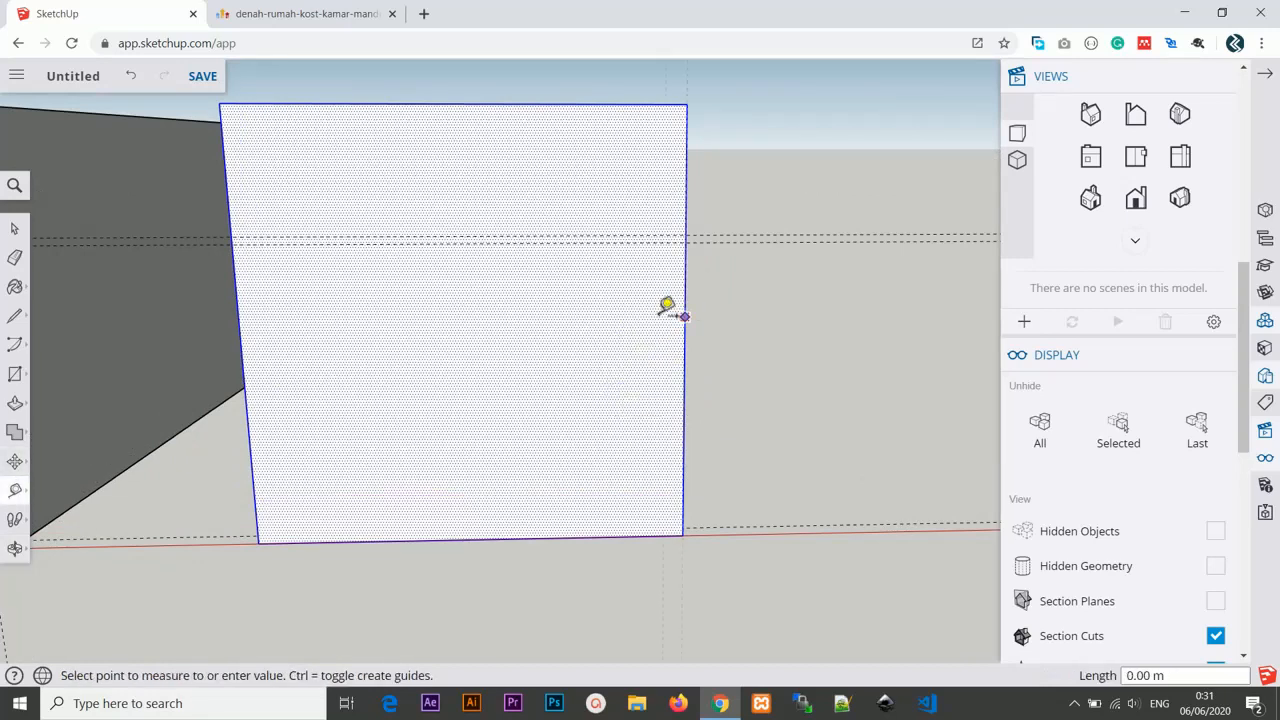
text(5cm)
key(Return)
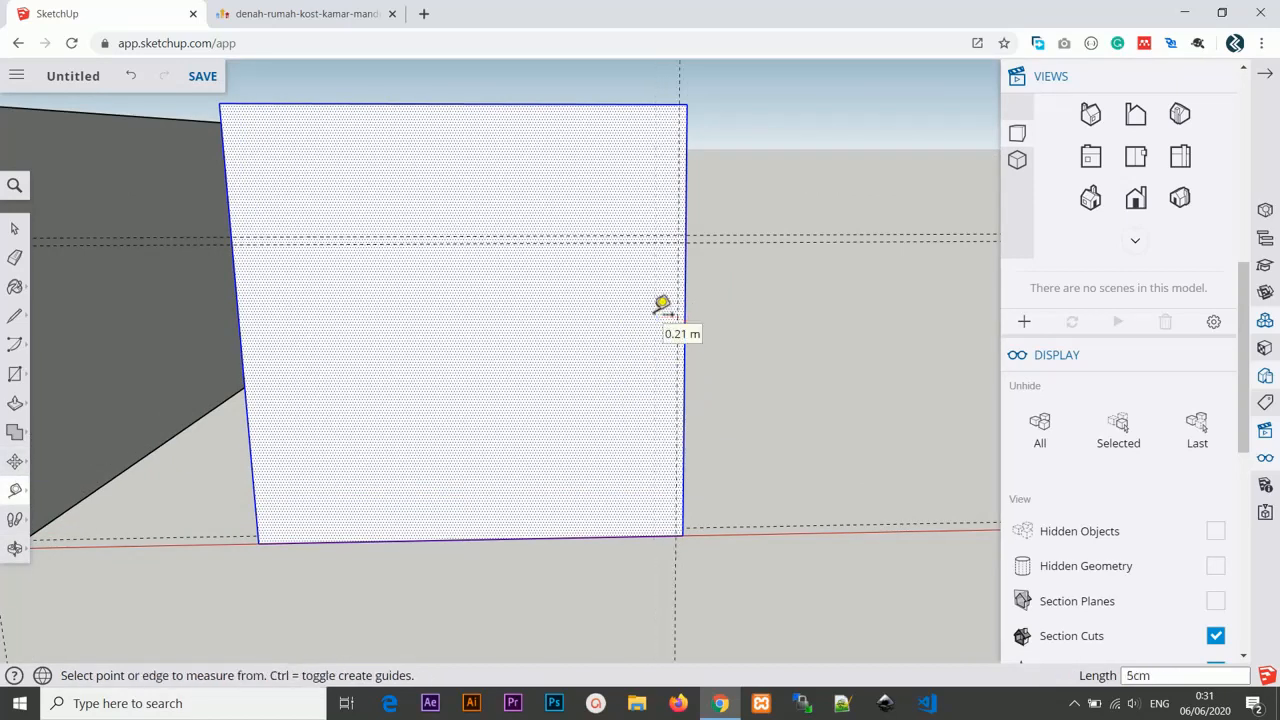
Add a vertical guide 15 cm in from the copied face's right edge.
click(685, 272)
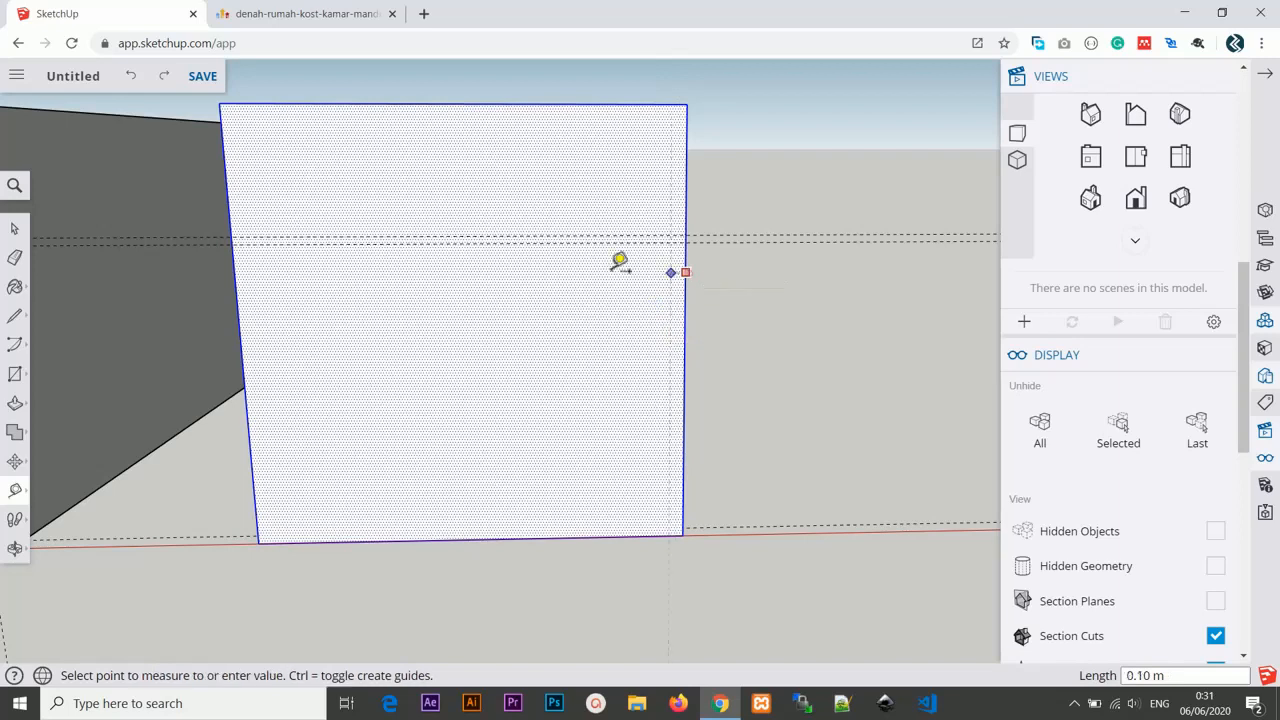
text(15c)
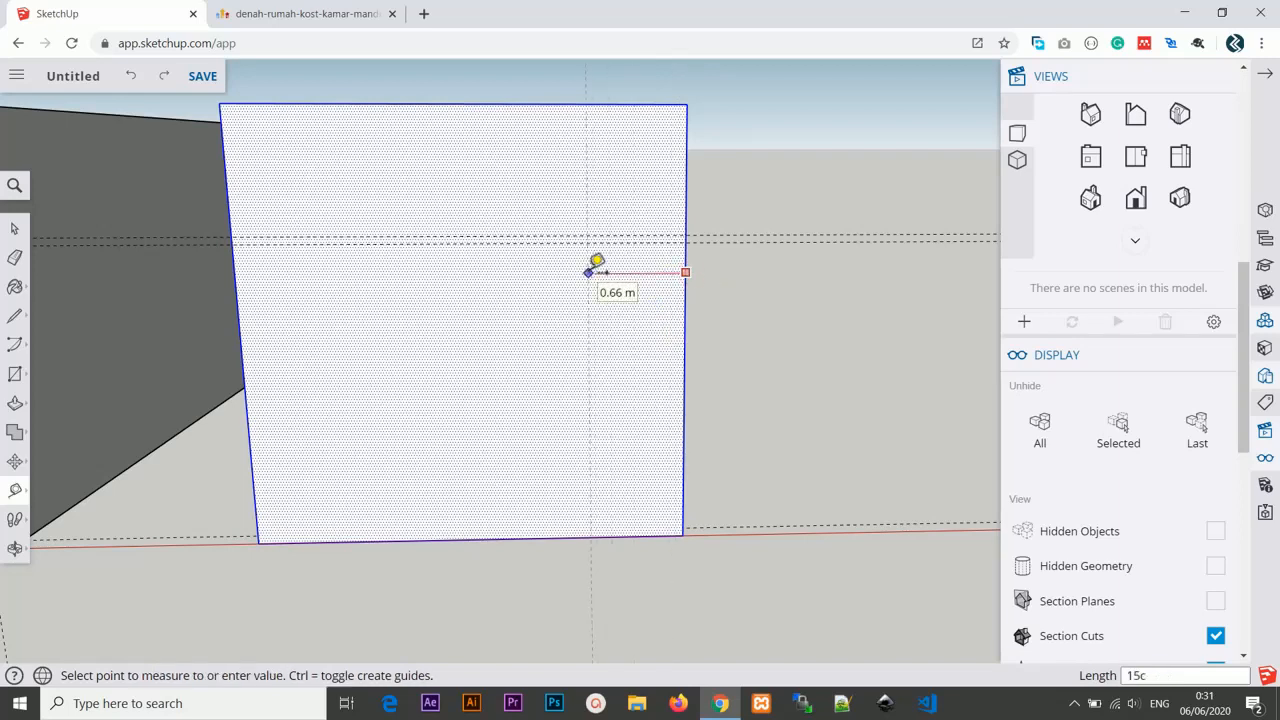
text(m)
key(Return)
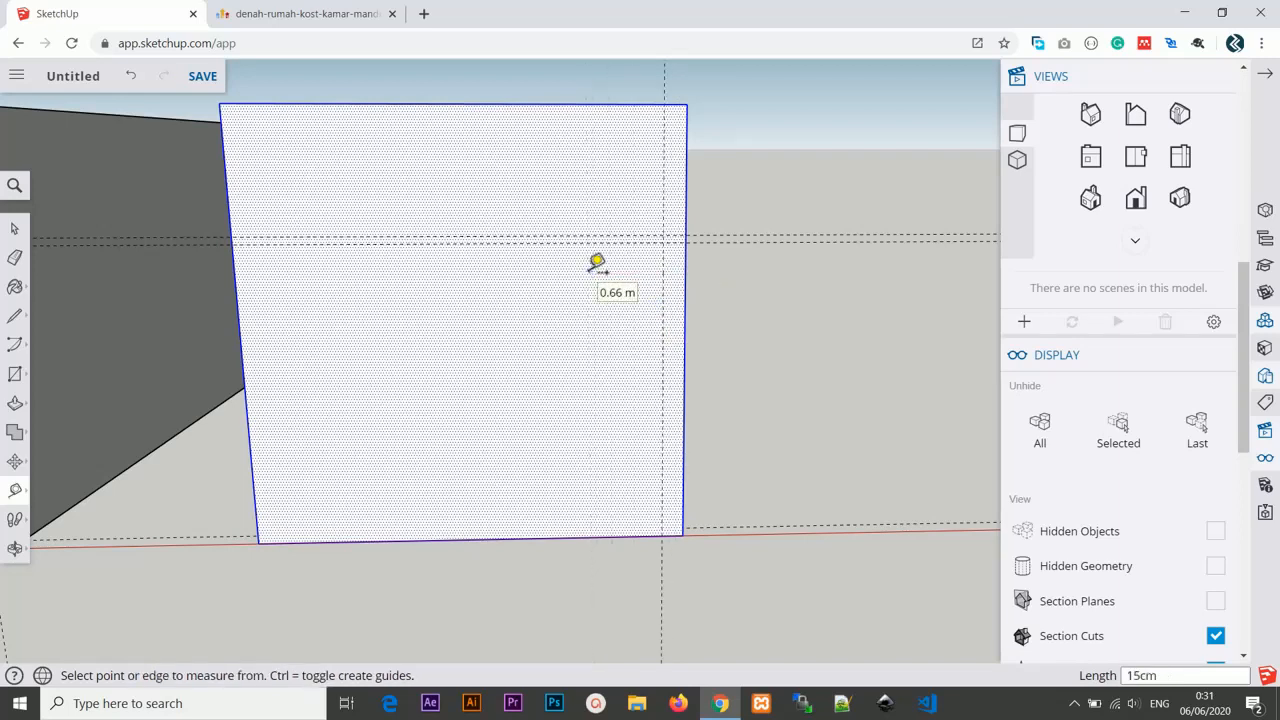
Add a vertical guide 10 cm to the left of the 15 cm guide.
click(663, 202)
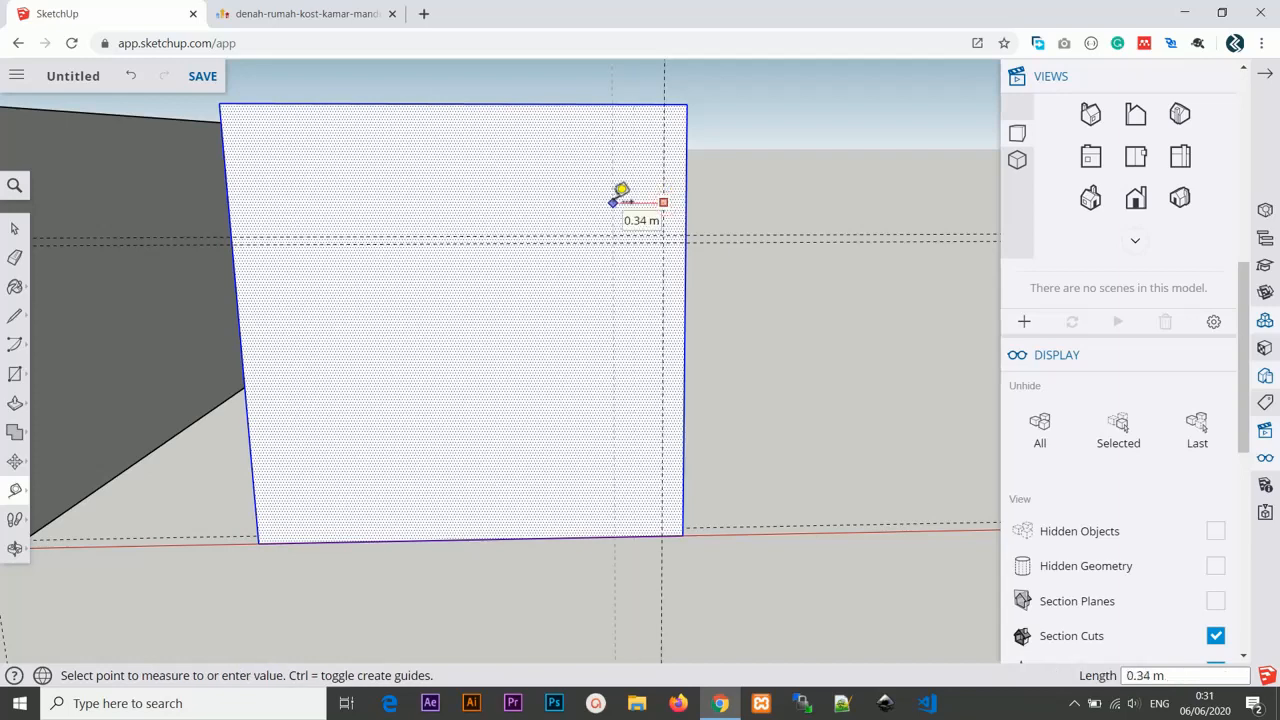
text(10cm)
key(Return)
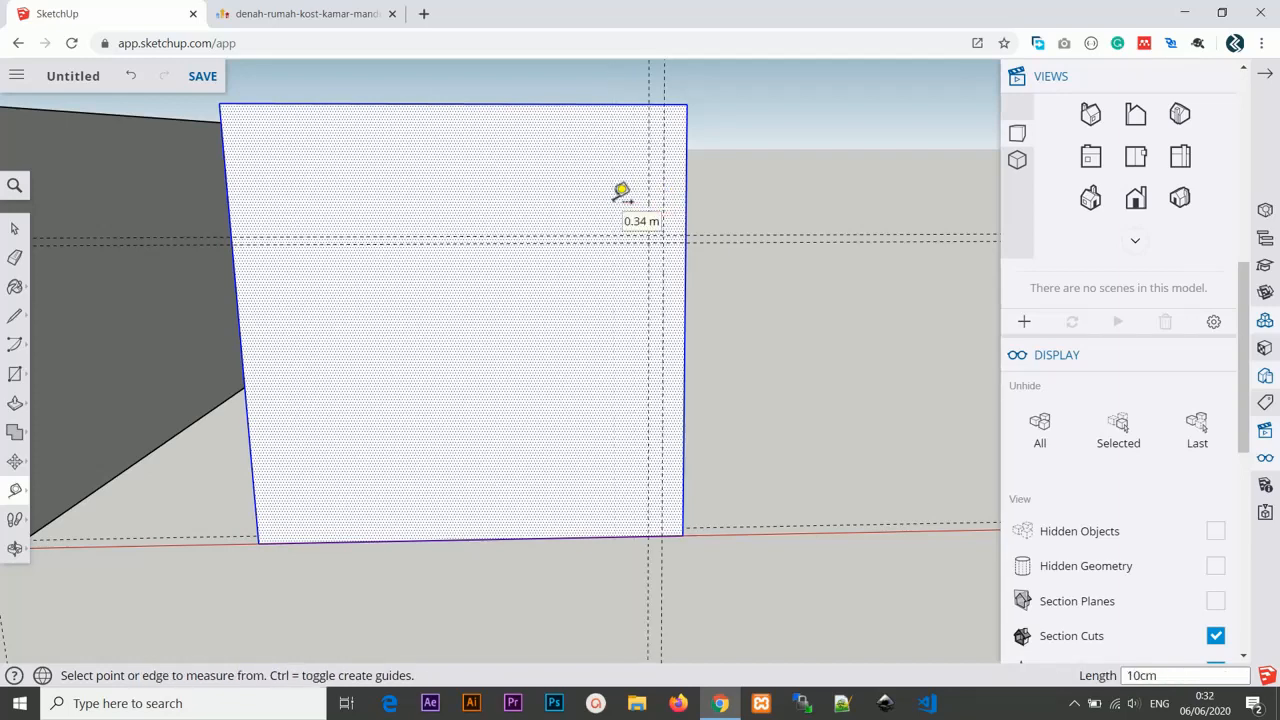
Add a vertical guide 80 cm to the left of the previous guide for the door width.
scroll(666, 449, up, 4)
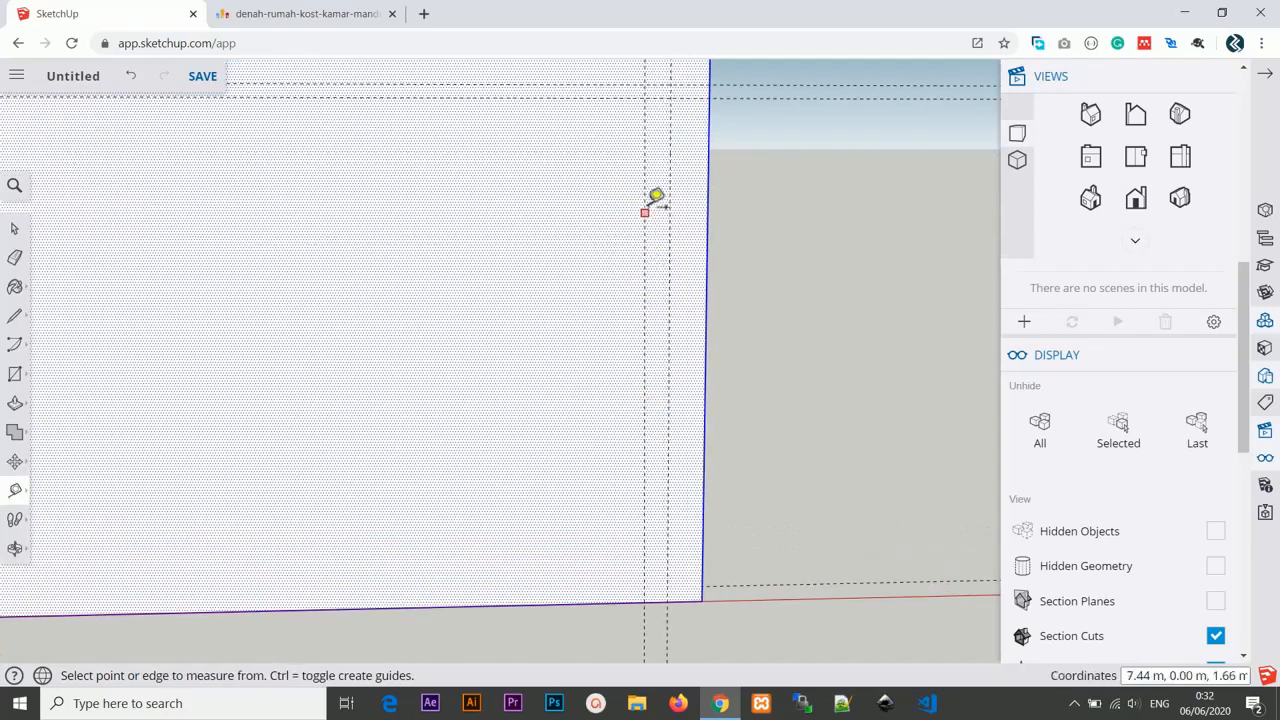
click(645, 190)
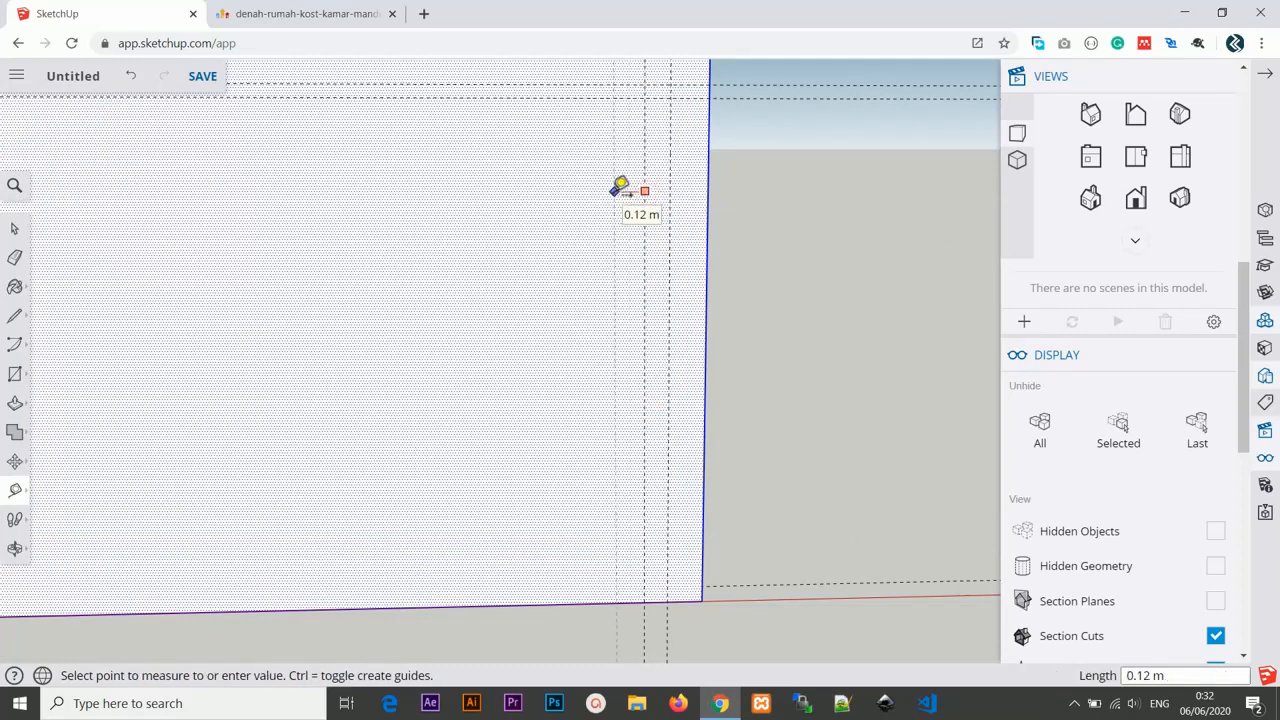
key(Return)
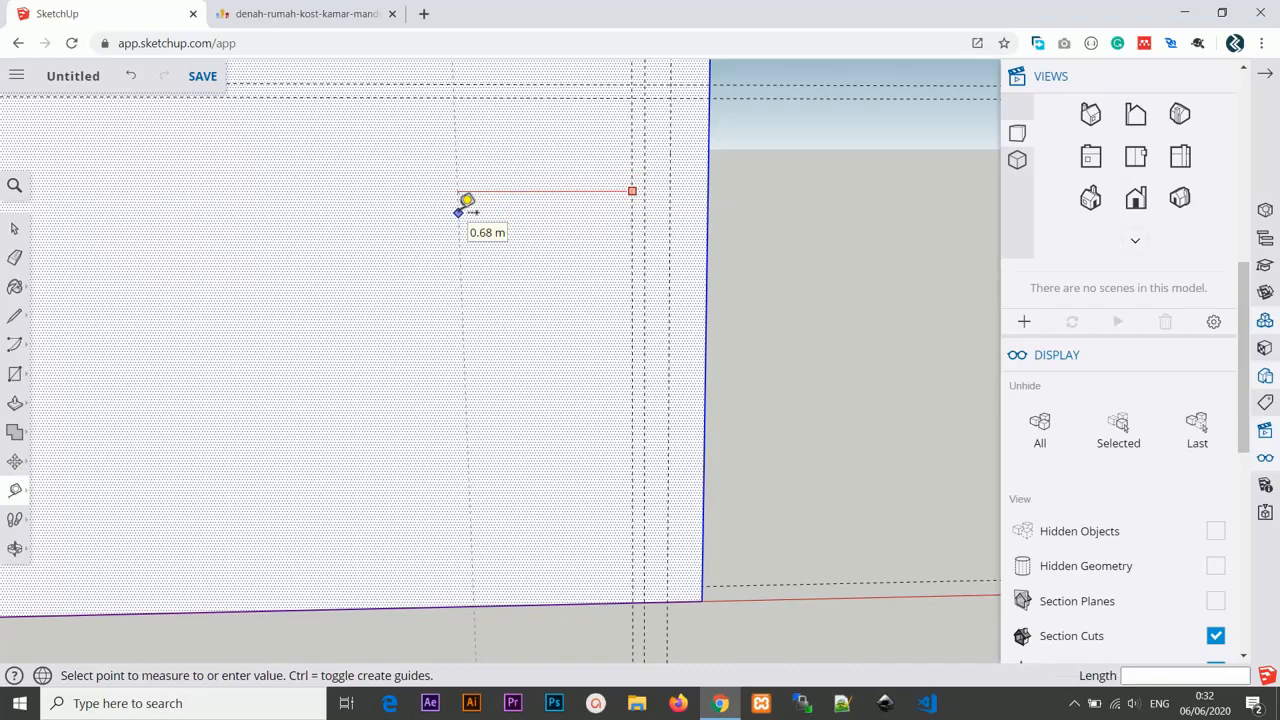
text(80cm)
key(Return)
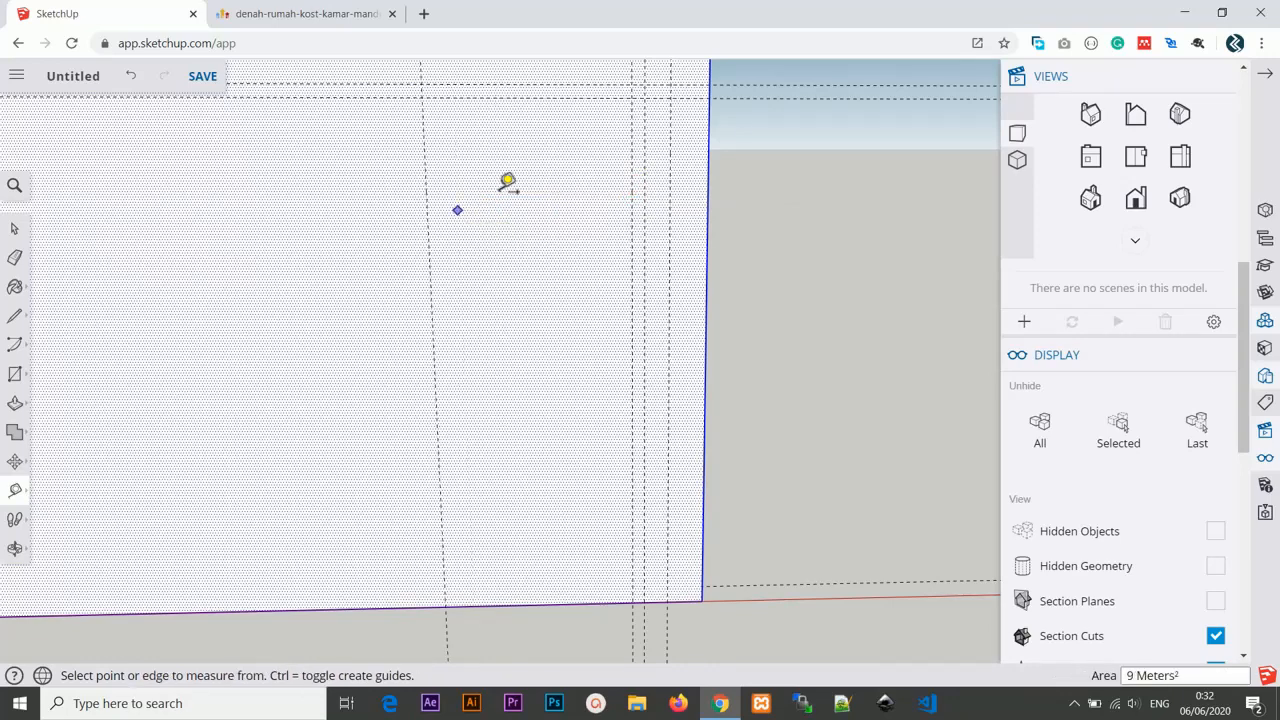
Add a vertical guide 5 cm further left of the 80 cm guide.
click(426, 175)
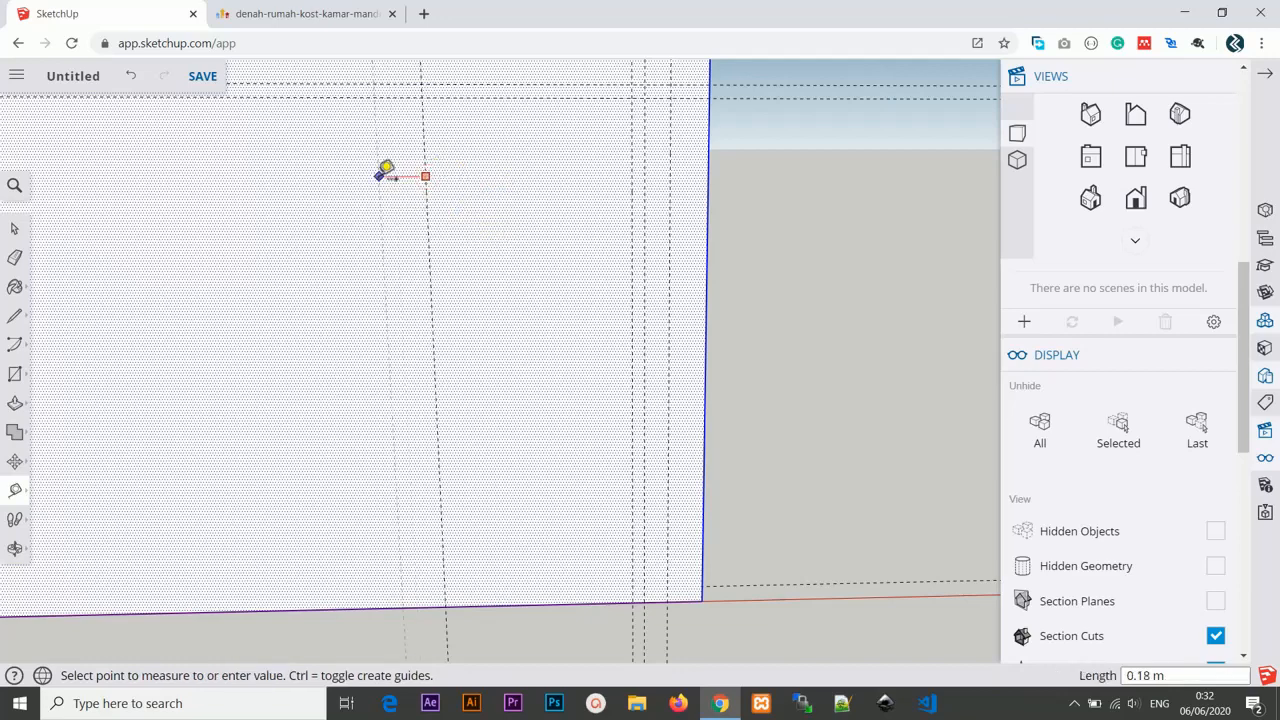
text(5cm)
key(Return)
scroll(378, 178, down, 2)
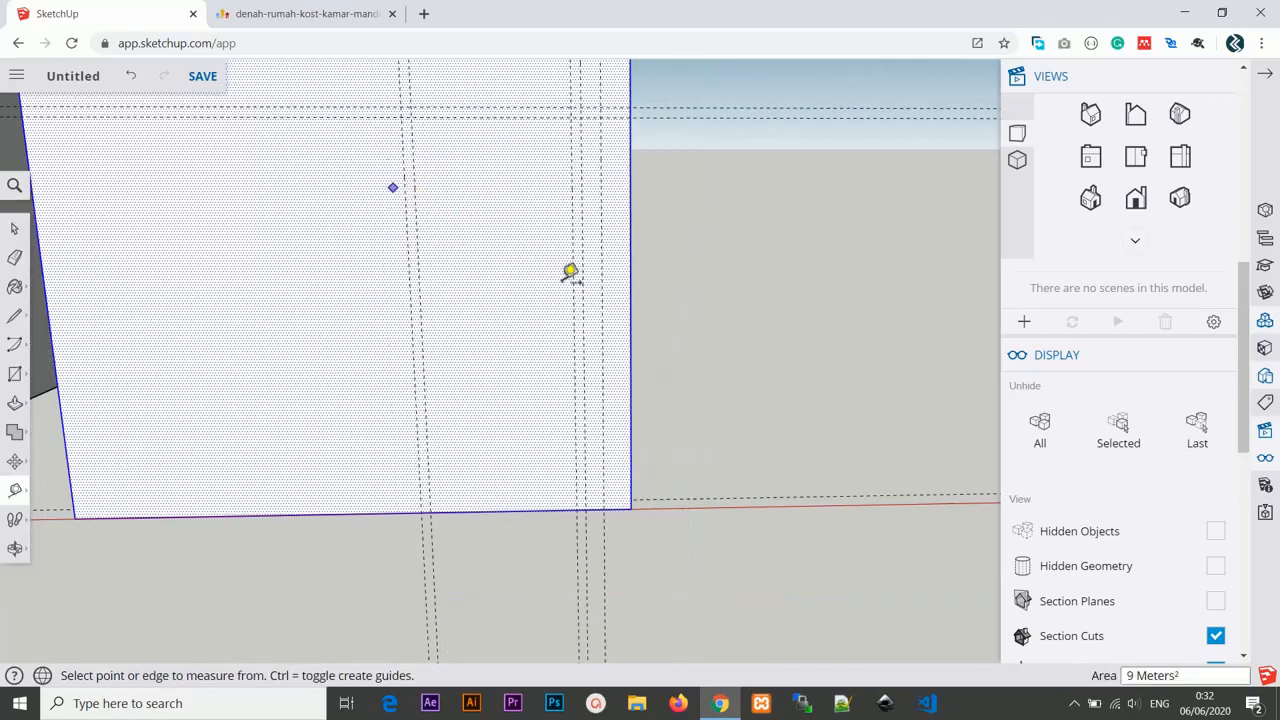
Draw a rectangle about 0.90 m wide and 2.15 m tall between the outer door guides down to the floor.
shift+middle_drag(564, 281, 579, 340)
scroll(584, 343, down, 2)
scroll(585, 343, up, 1)
scroll(591, 336, up, 1)
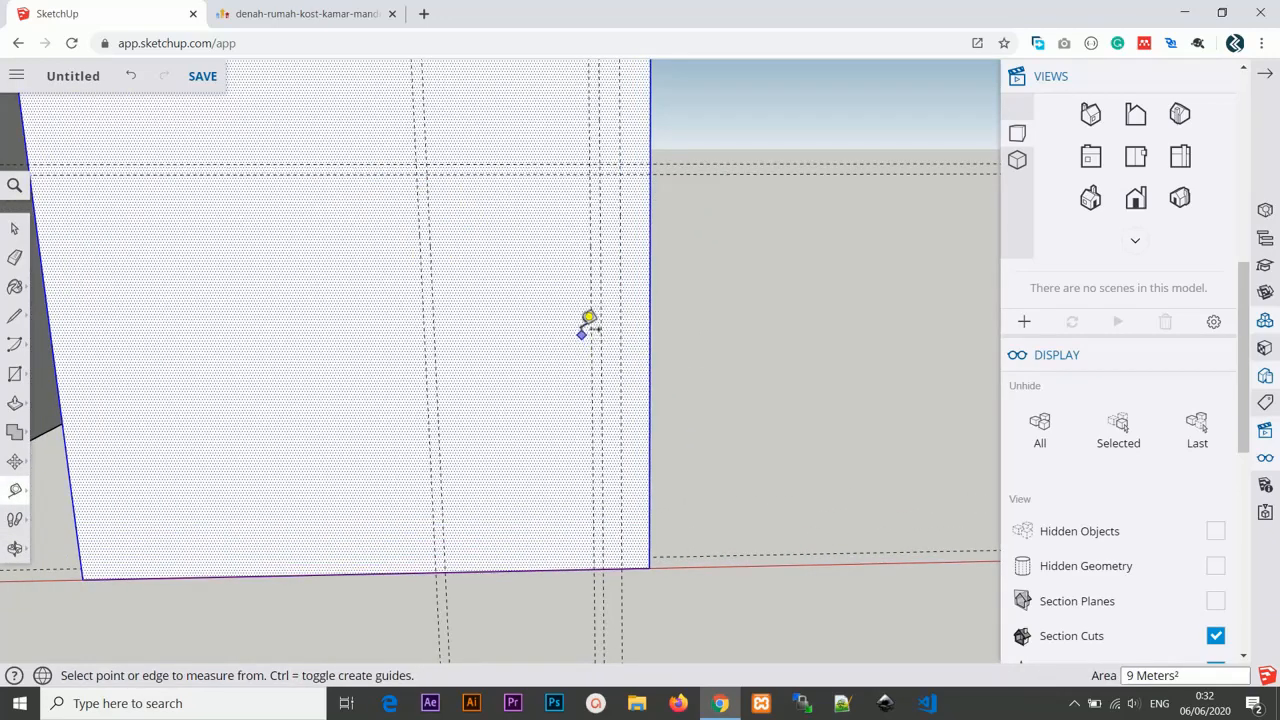
key(r)
click(417, 164)
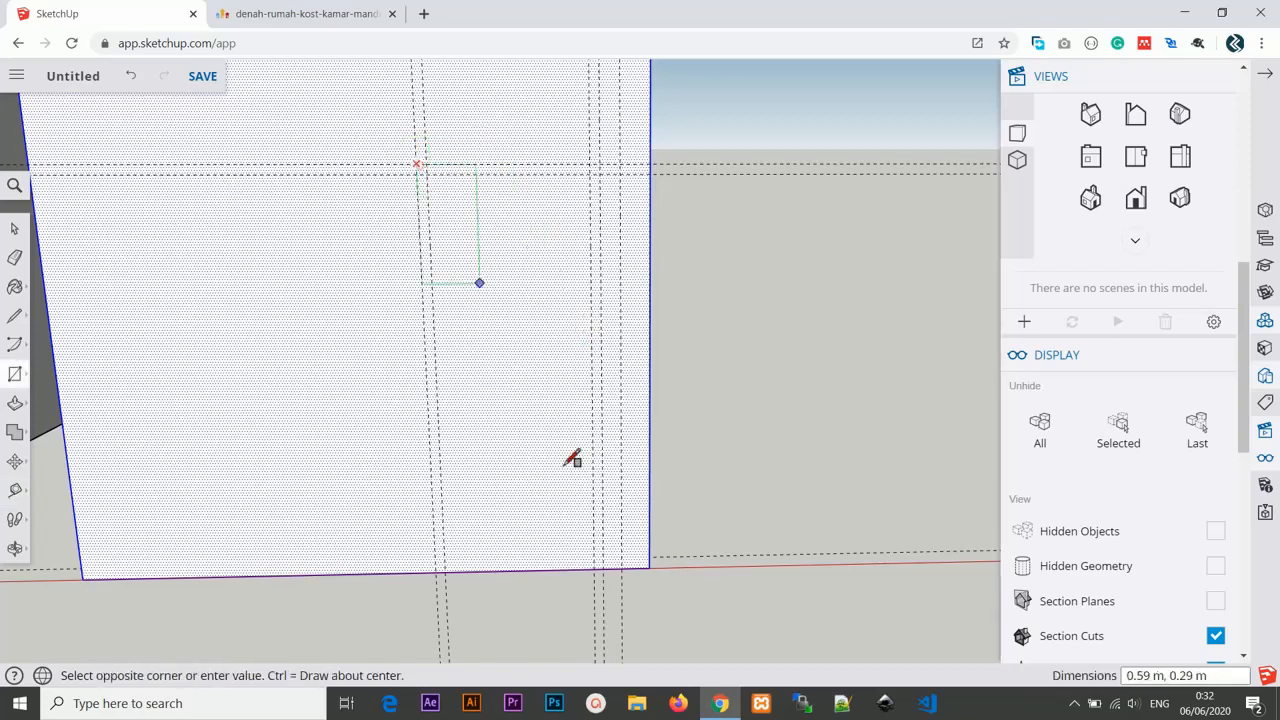
click(603, 568)
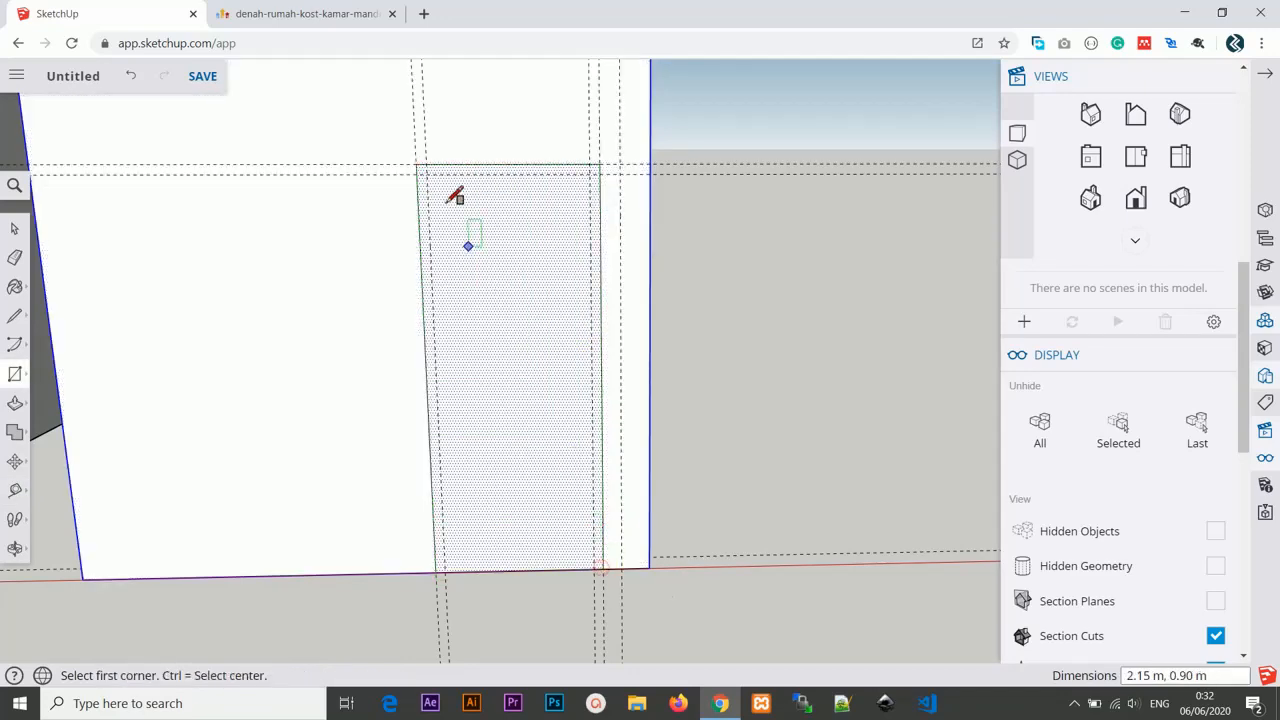
Draw a door leaf rectangle about 0.80 m wide and 2.10 m tall inside the door frame down to the floor.
click(428, 174)
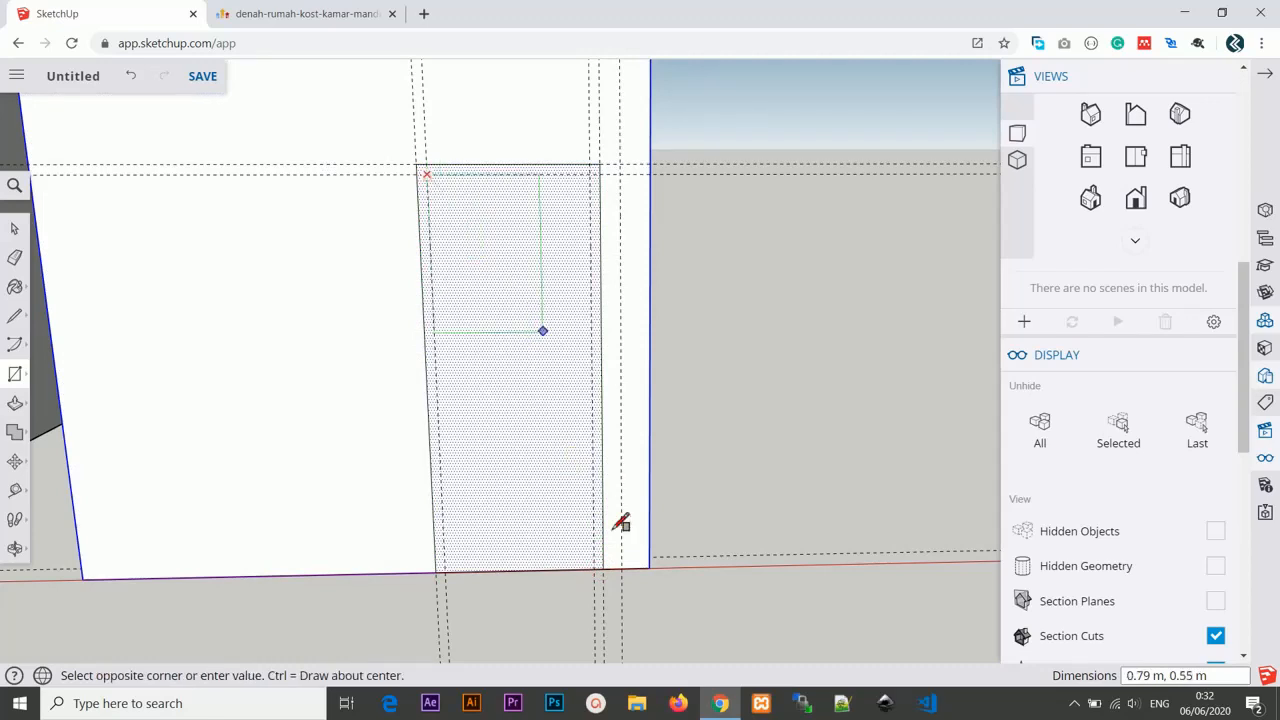
click(601, 568)
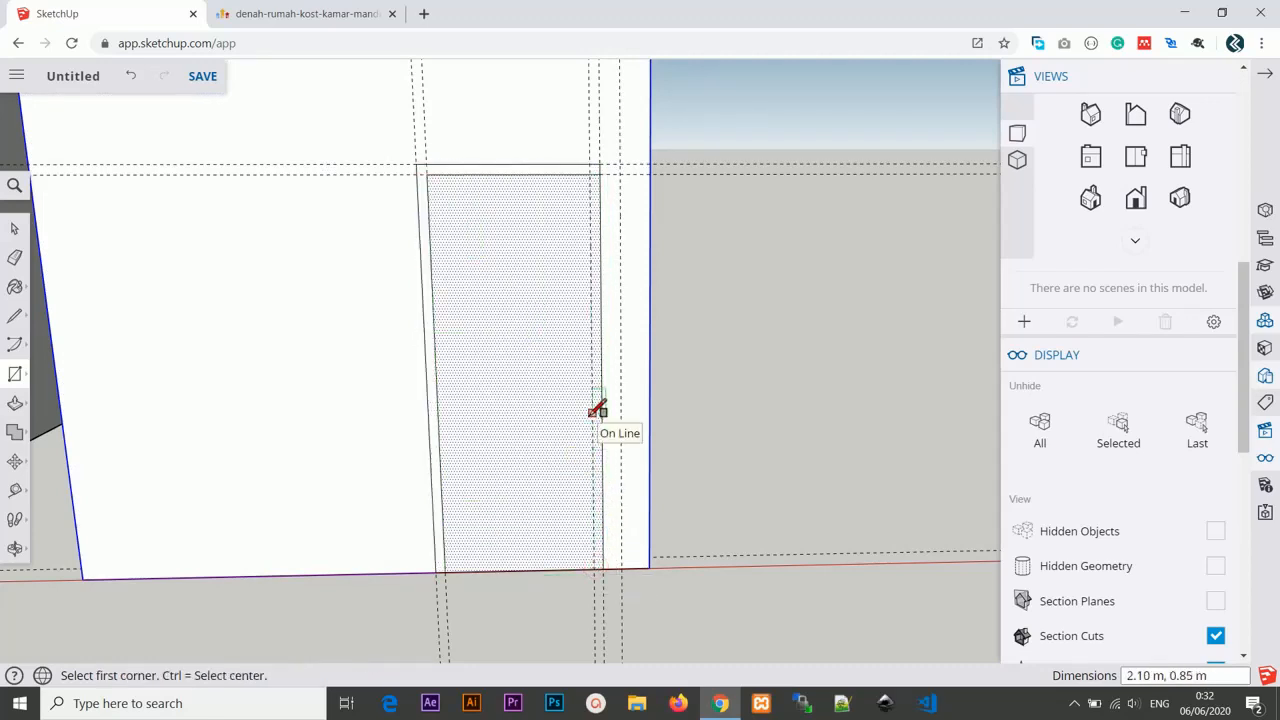
key(ctrl)
click(428, 171)
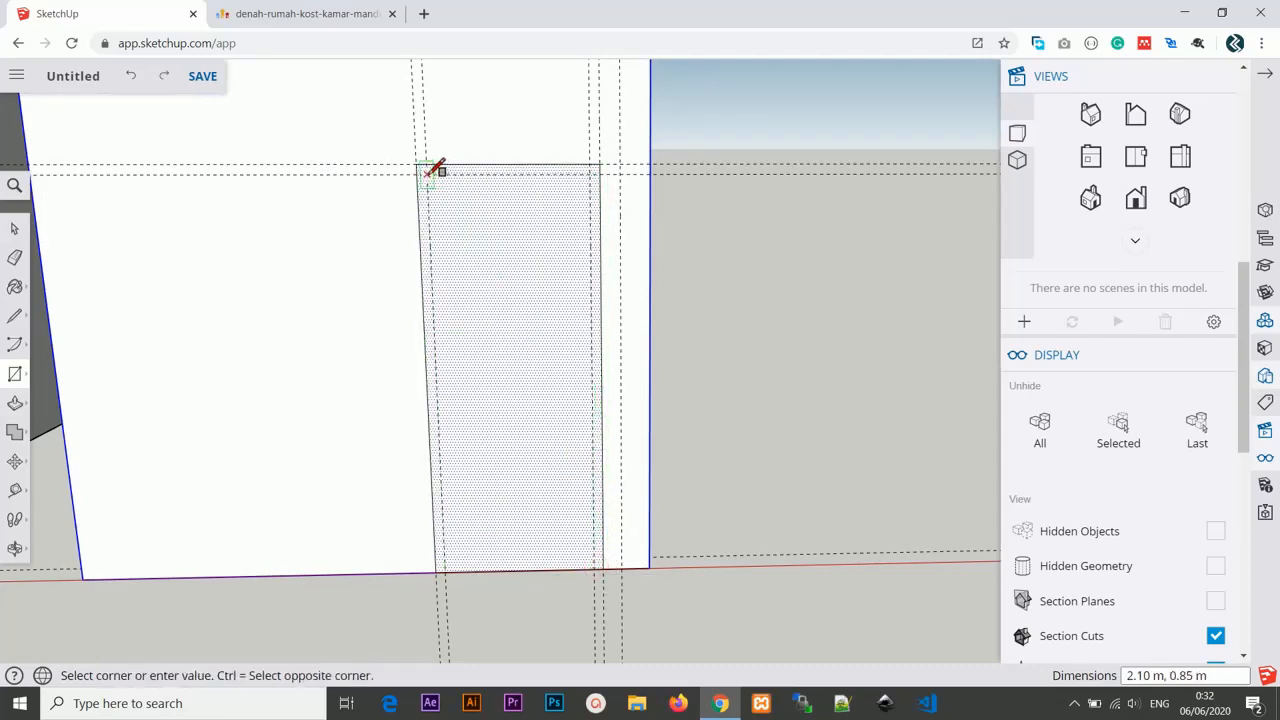
click(600, 566)
key(ctrl)
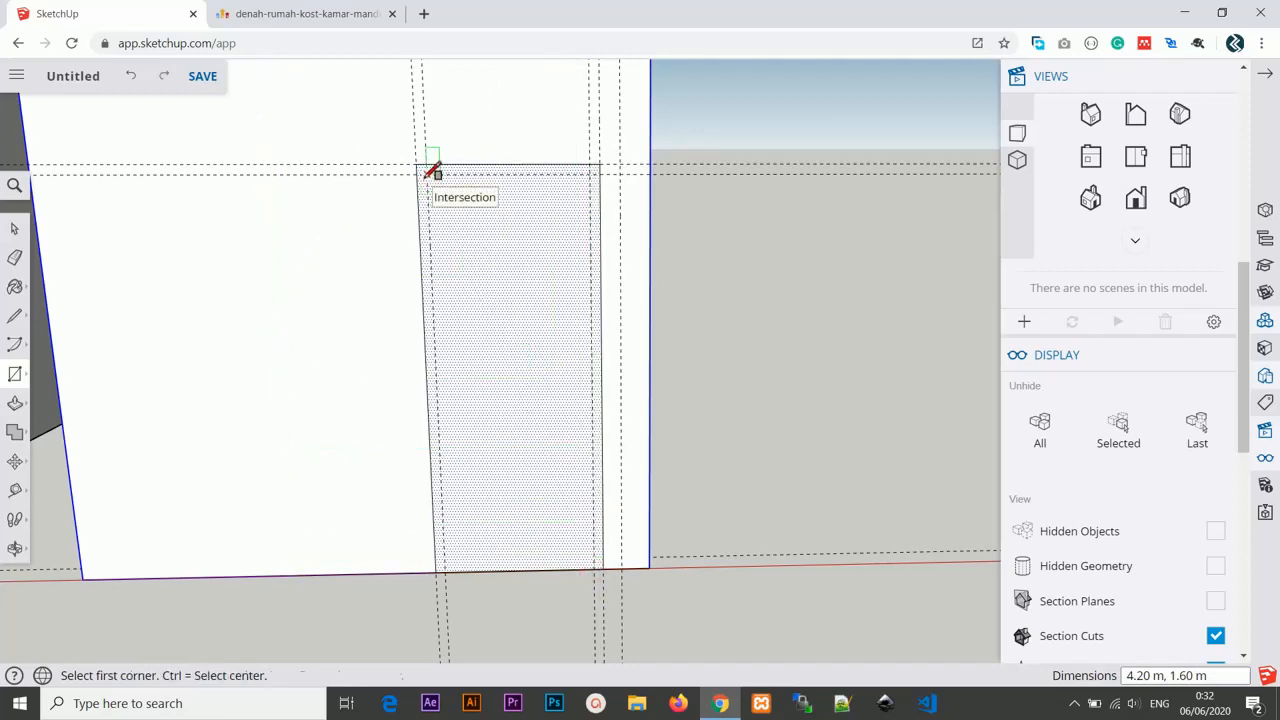
click(428, 172)
click(595, 569)
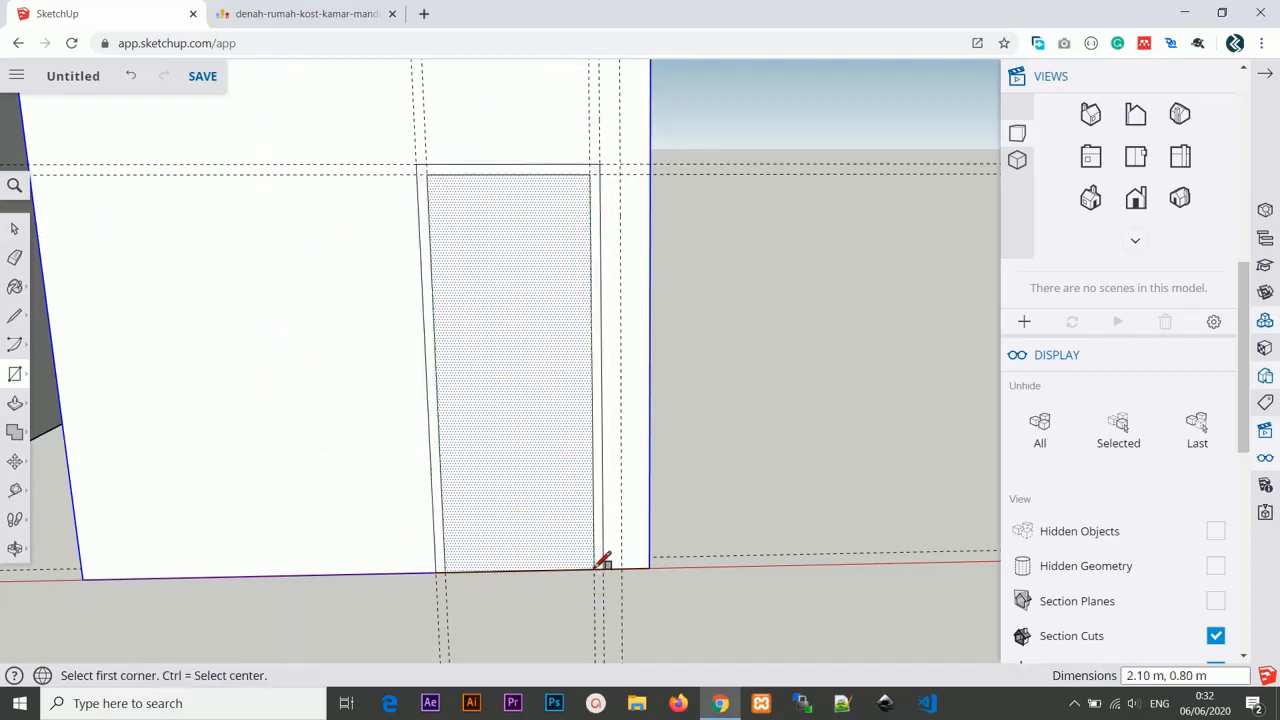
Add a horizontal guide 50 cm below the top edge of the door leaf.
scroll(567, 355, down, 2)
scroll(561, 293, up, 2)
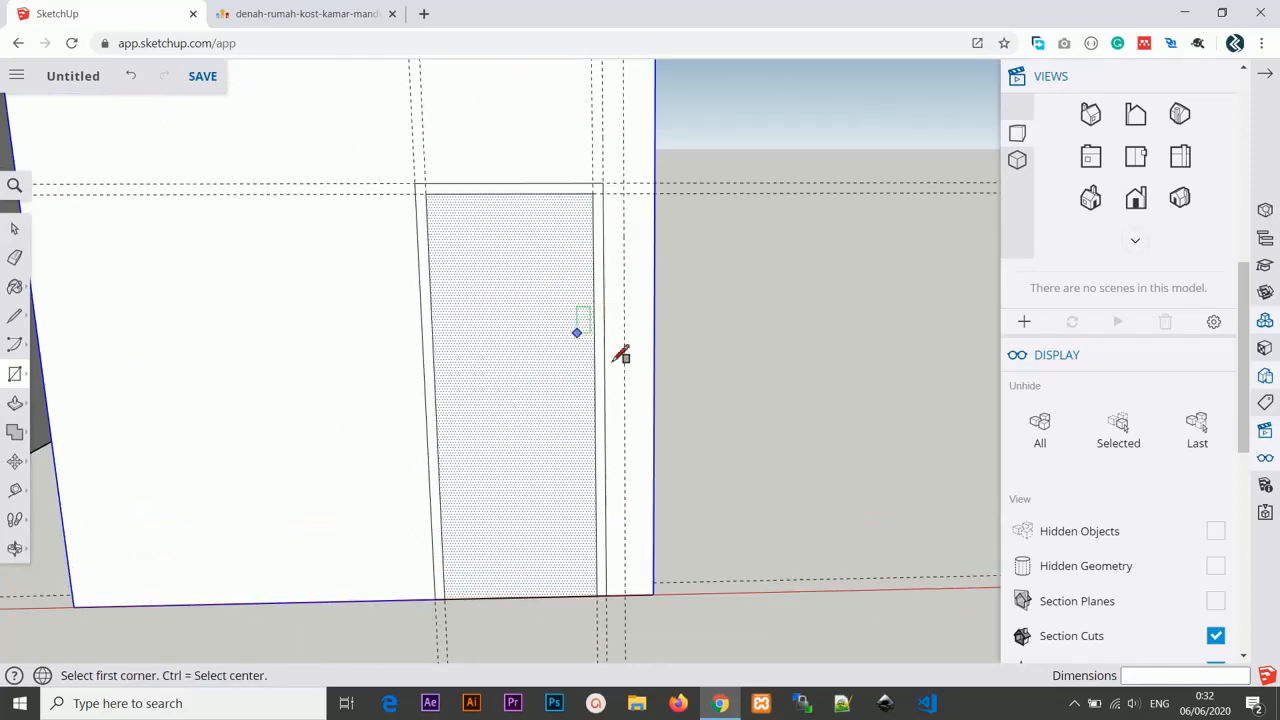
middle_drag(557, 309, 500, 251)
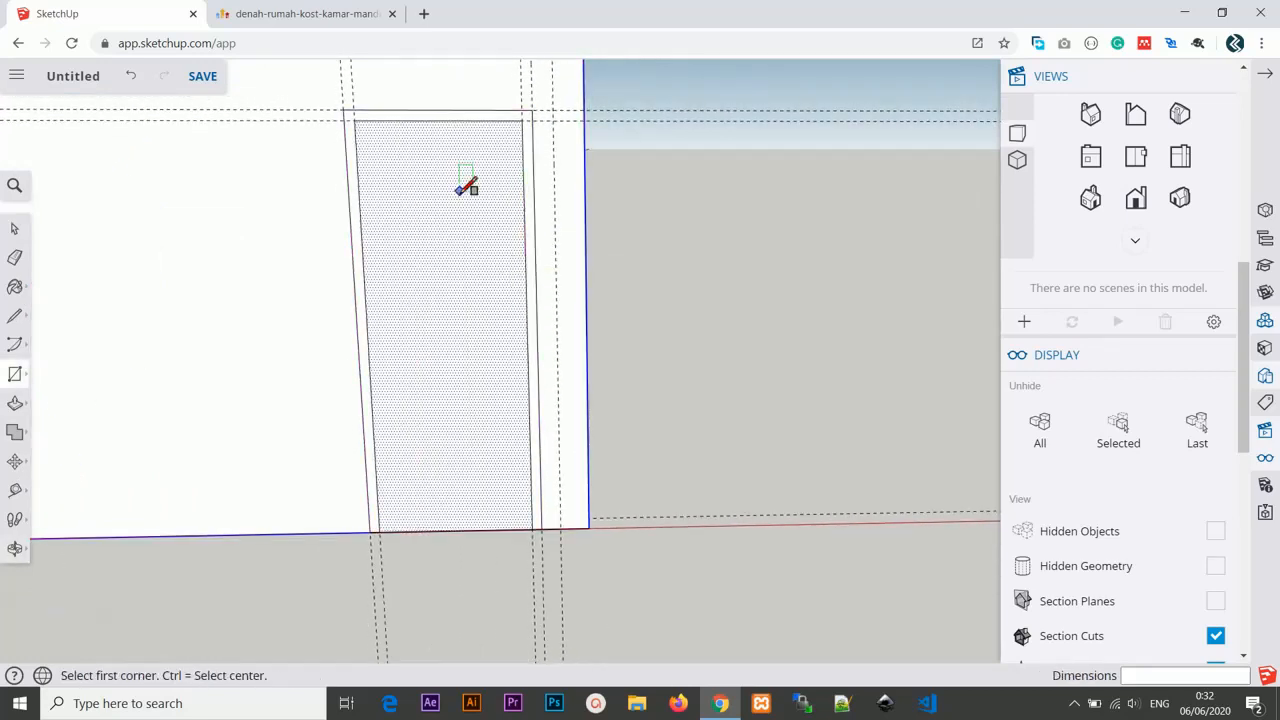
scroll(468, 207, down, 1)
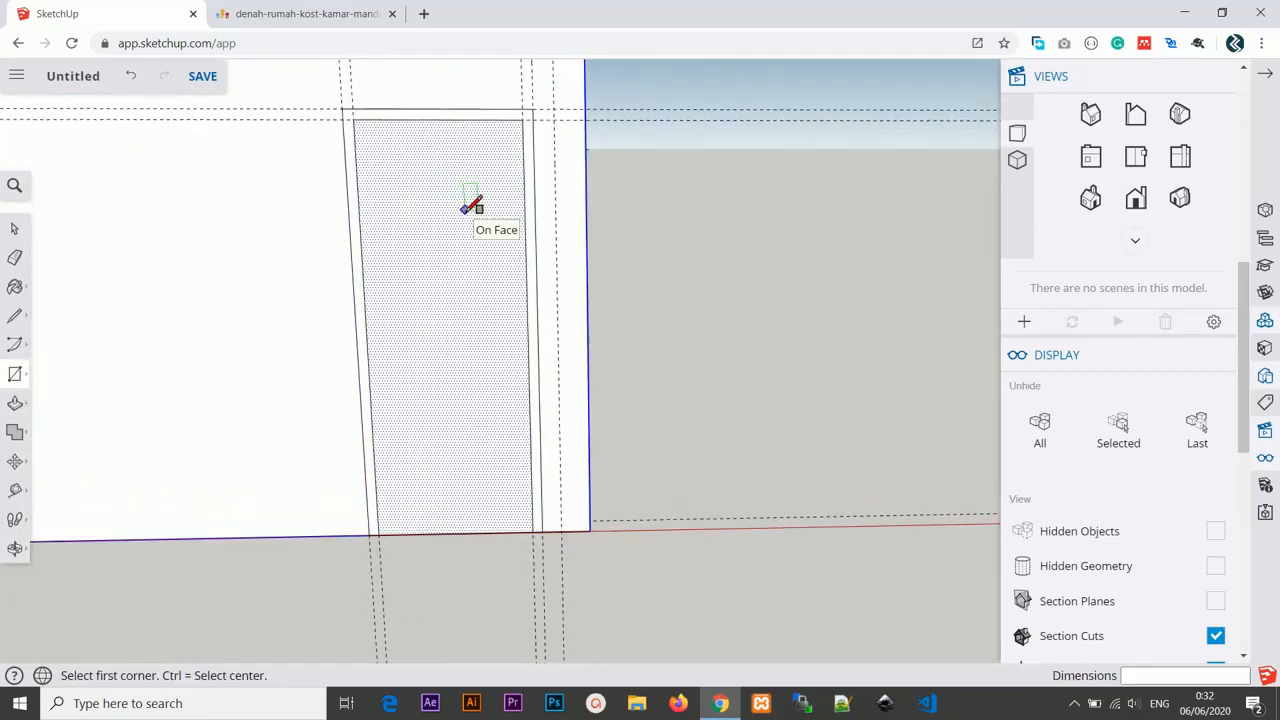
middle_drag(471, 202, 478, 282)
key(t)
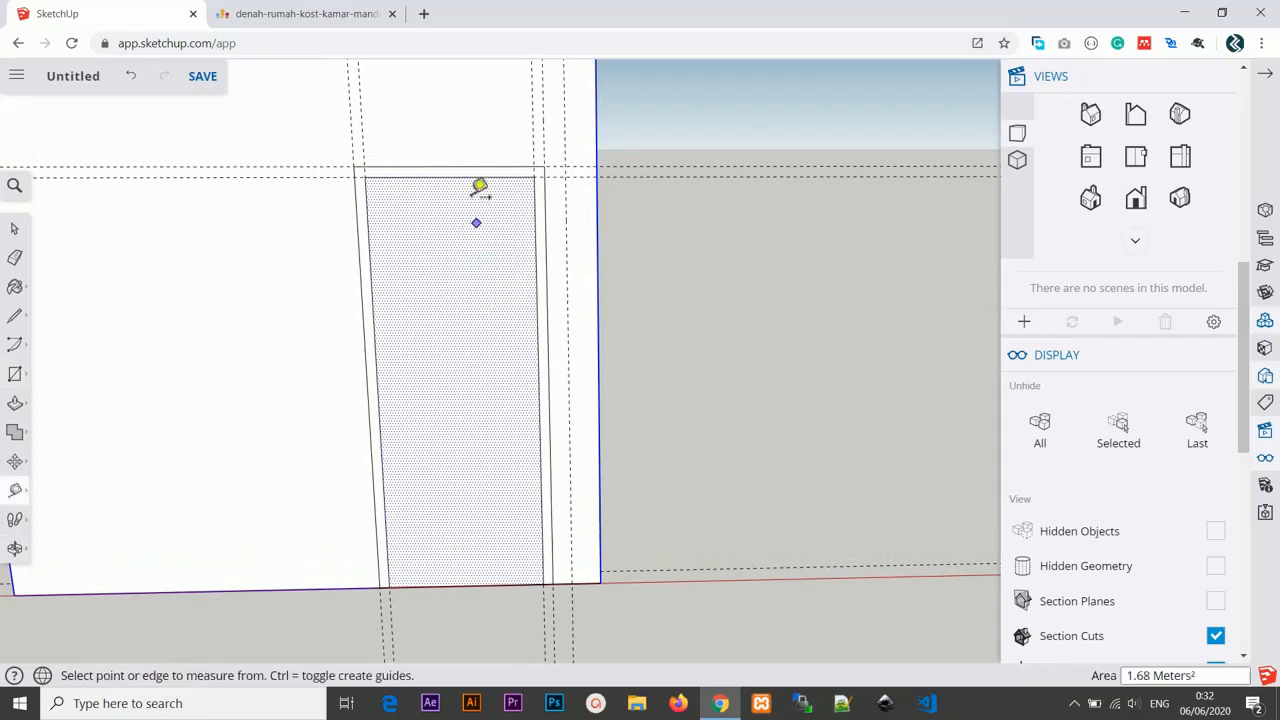
scroll(483, 205, up, 1)
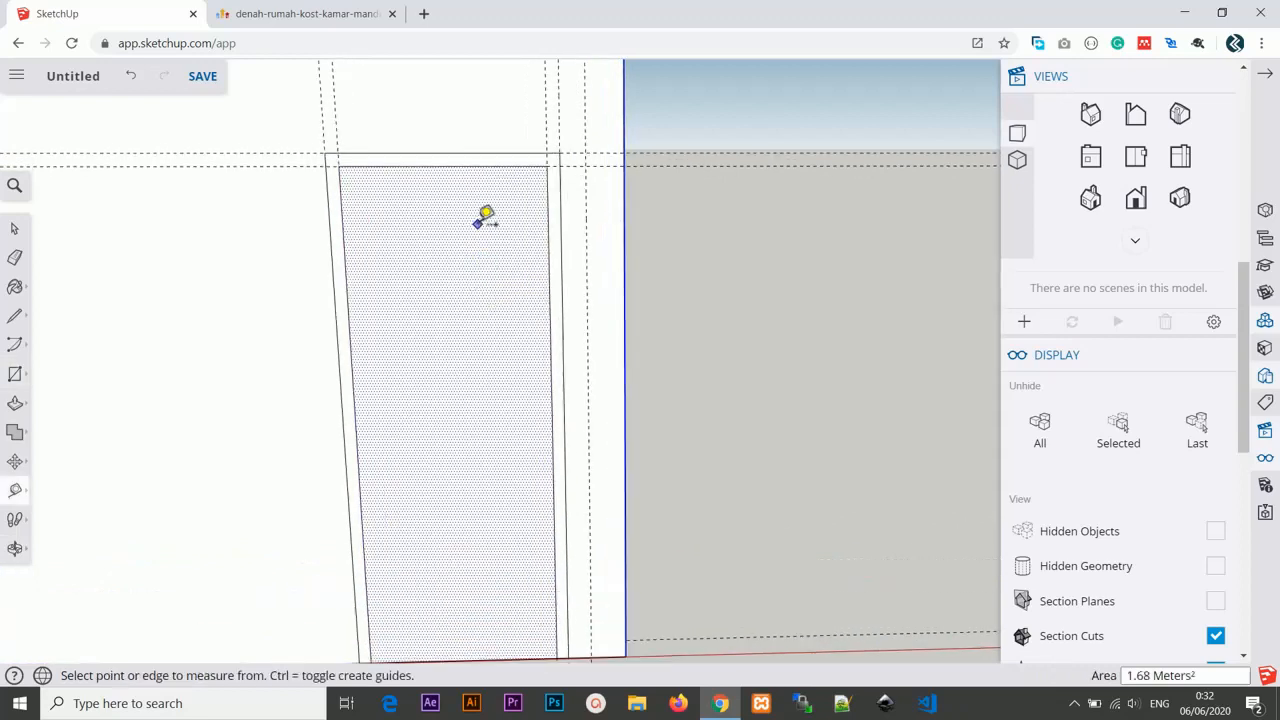
click(470, 163)
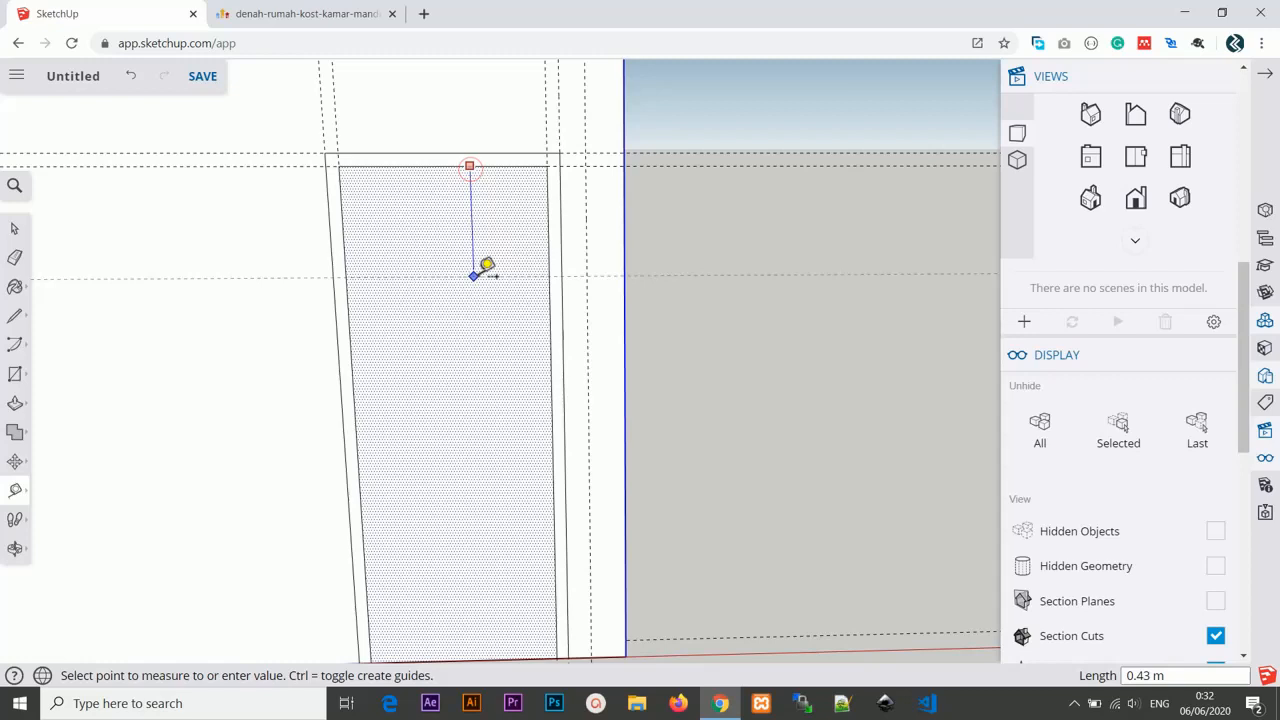
text(50cm)
key(Return)
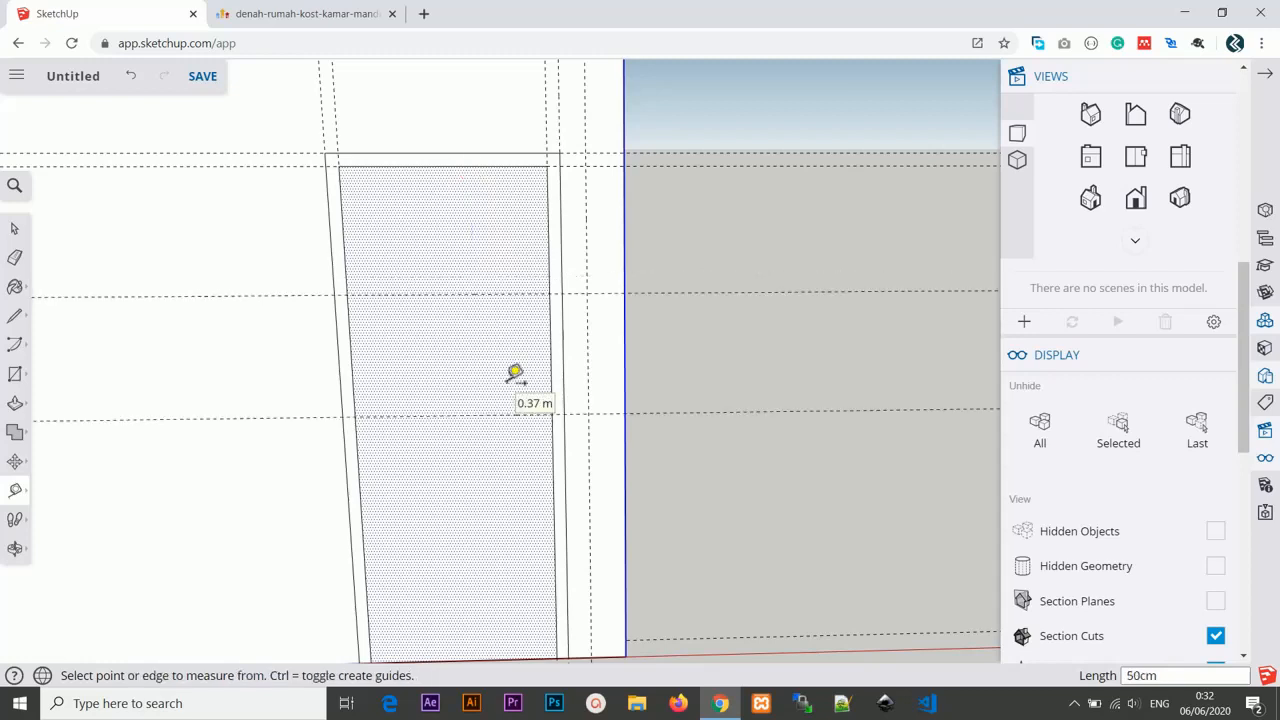
Add another horizontal guide 50 cm further down the door leaf.
click(492, 415)
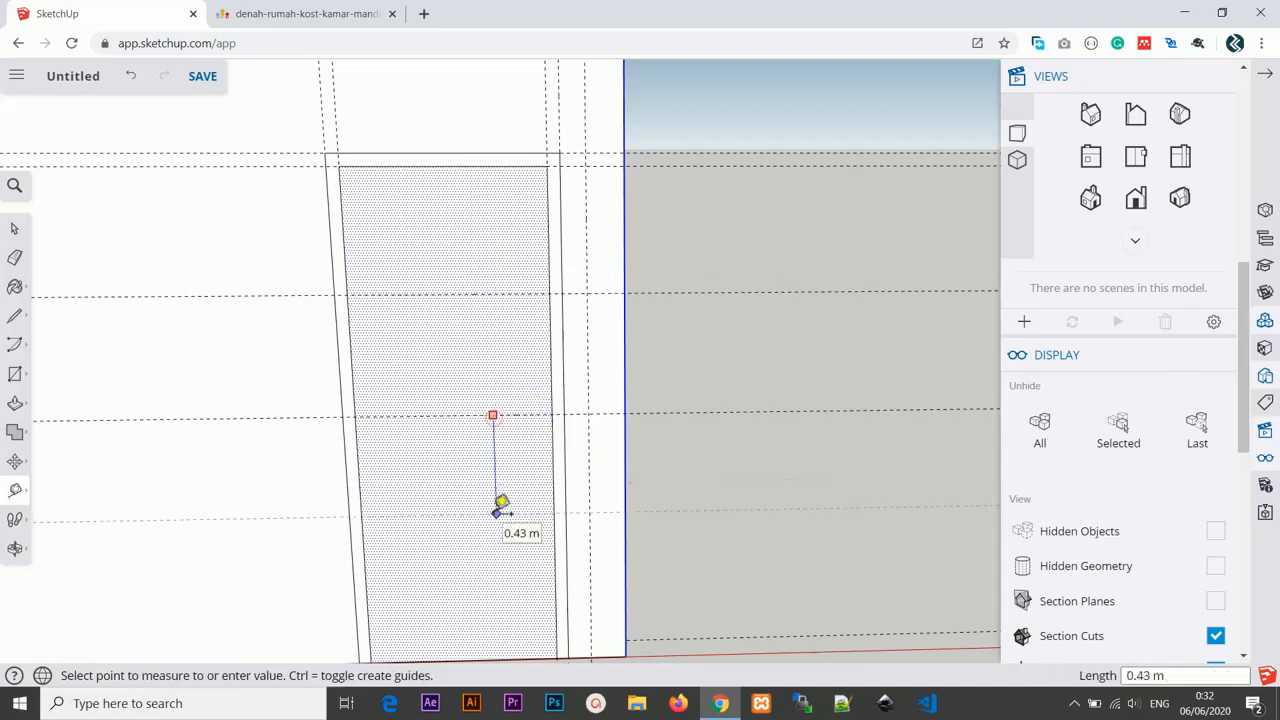
key(Return)
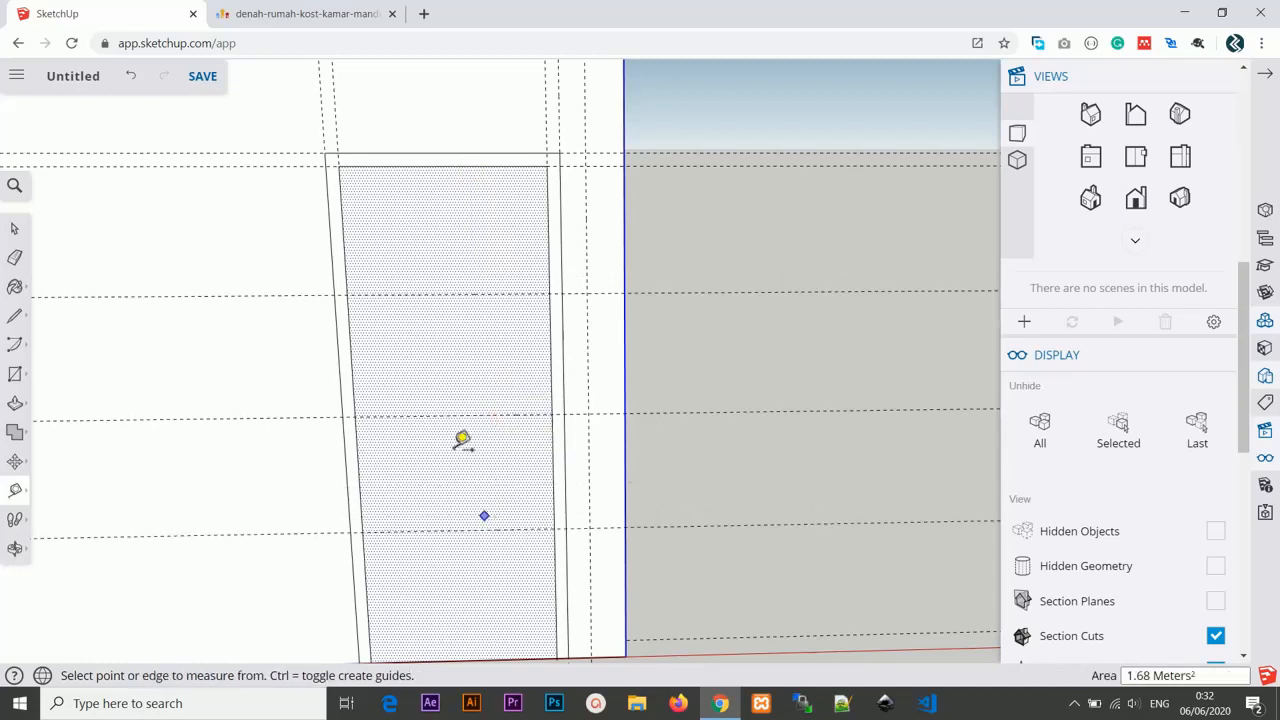
shift+middle_drag(460, 451, 464, 403)
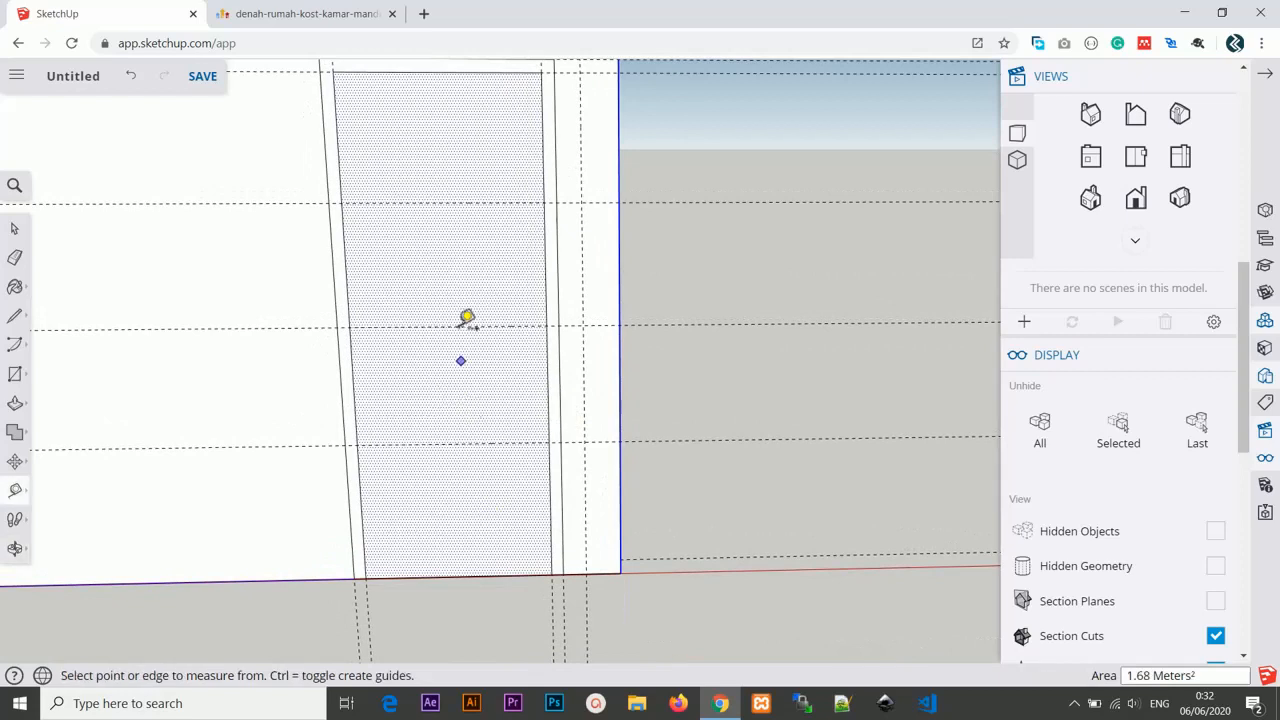
scroll(466, 320, down, 1)
scroll(466, 320, up, 1)
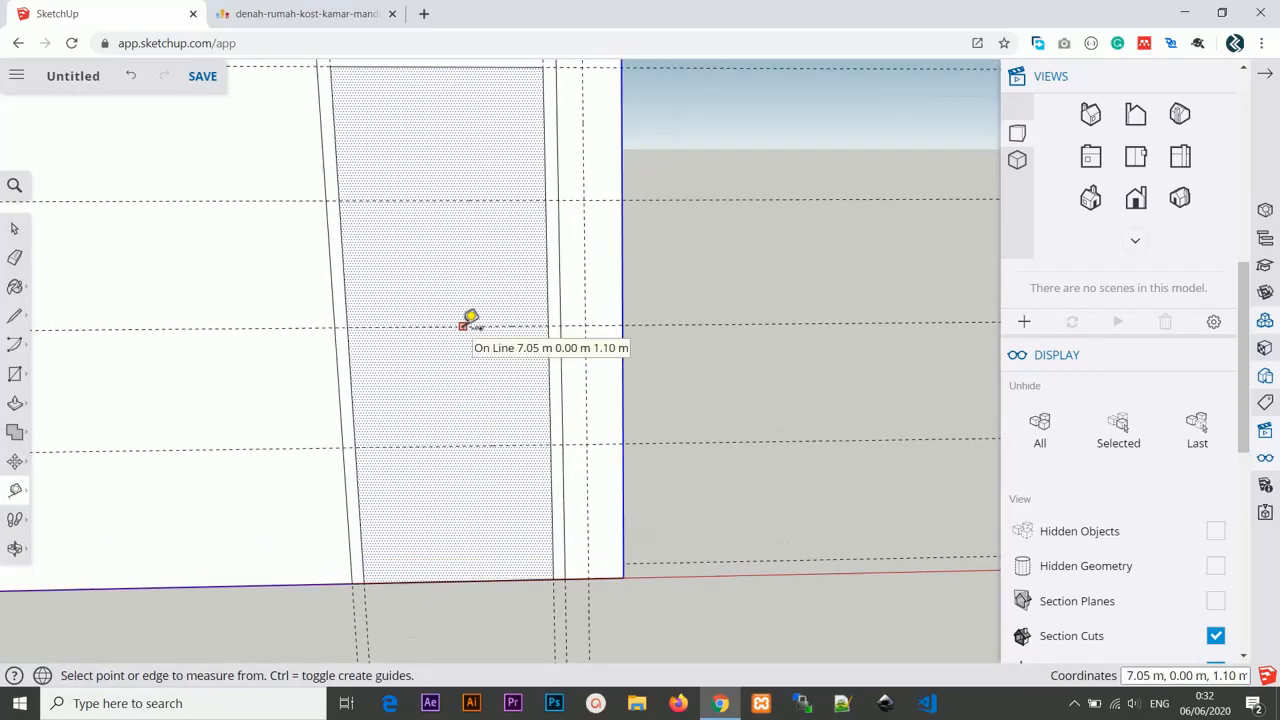
Draw three horizontal lines across the door leaf along the guides, splitting it into four panels.
key(l)
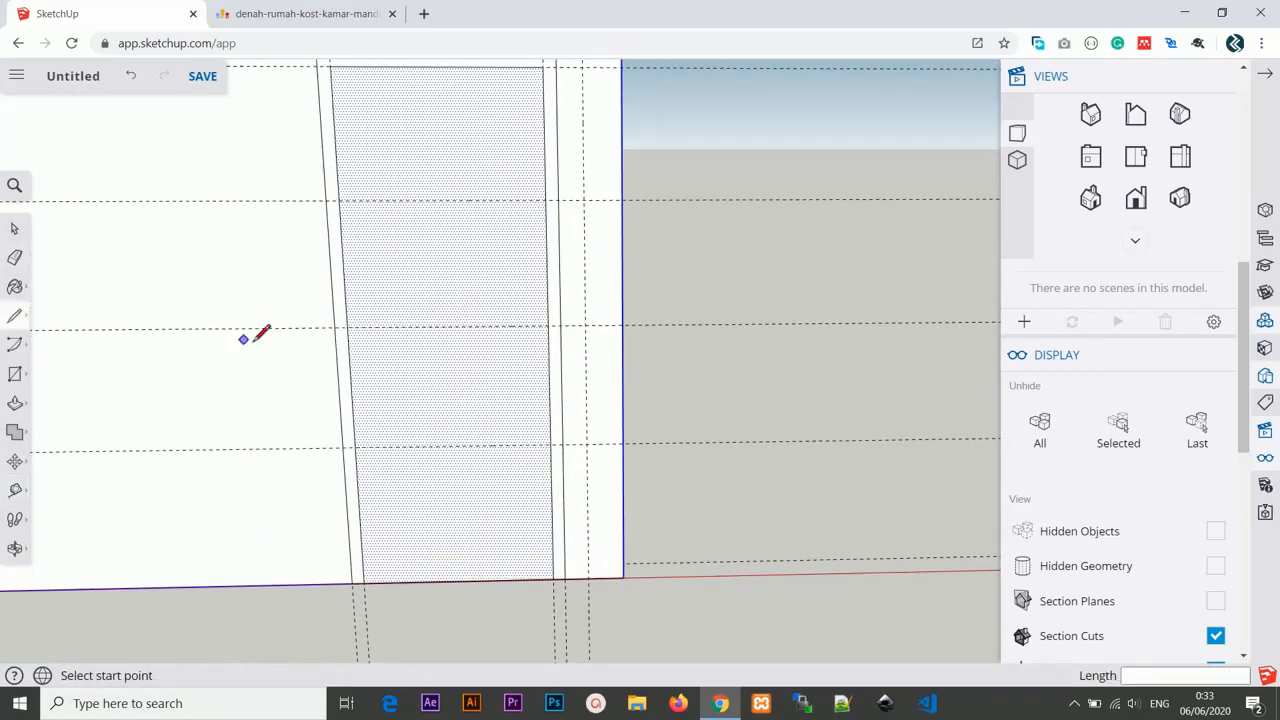
click(338, 200)
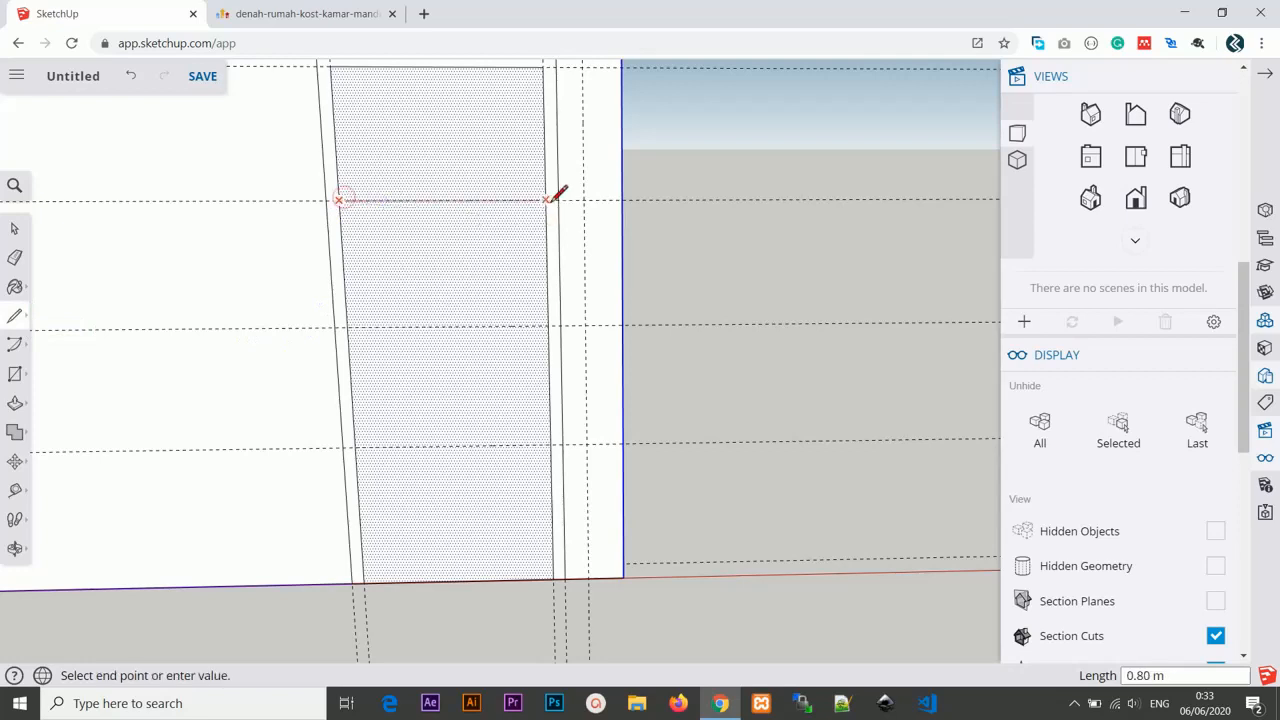
click(545, 200)
click(347, 326)
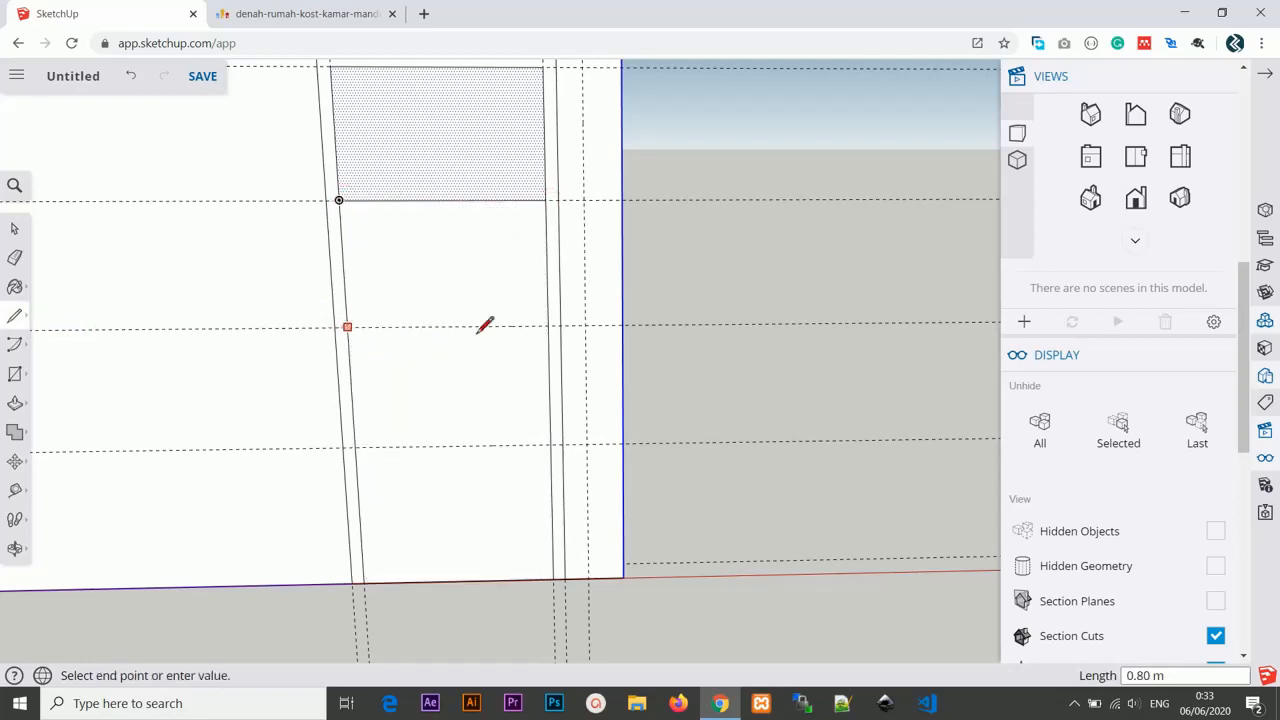
click(547, 326)
click(354, 447)
click(549, 442)
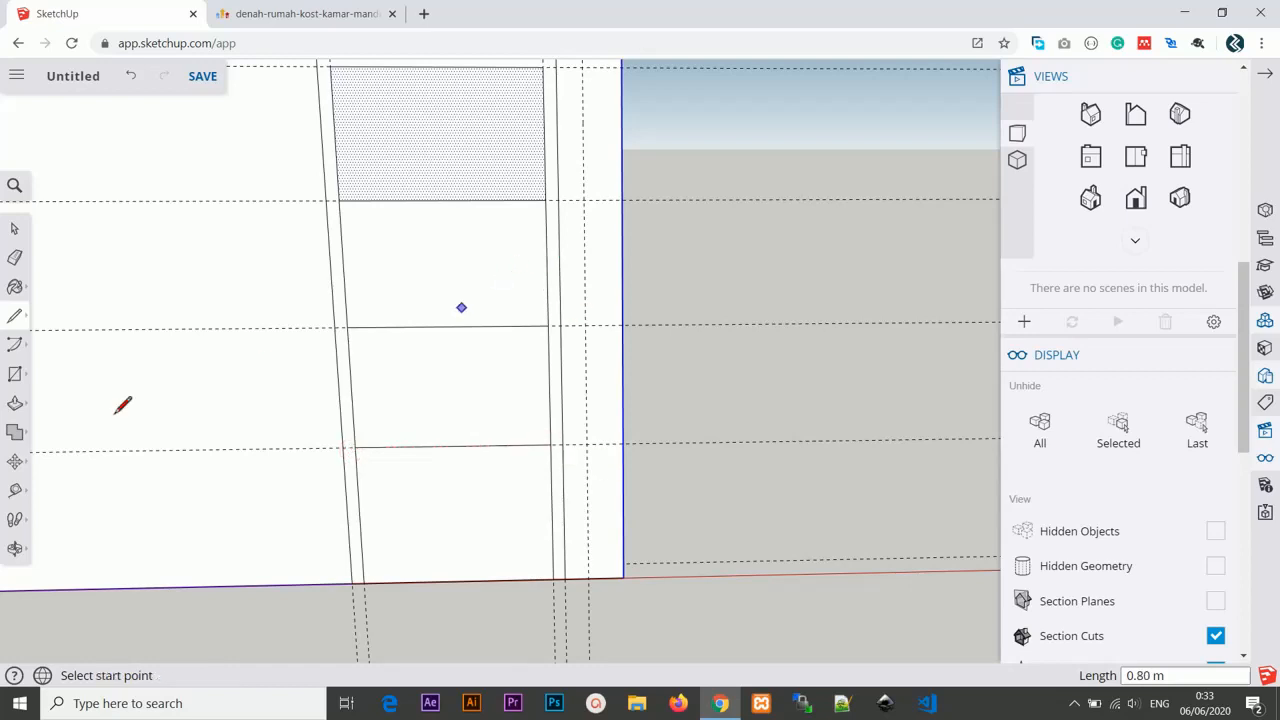
Offset the top two door panels inward with the Offset tool.
click(15, 403)
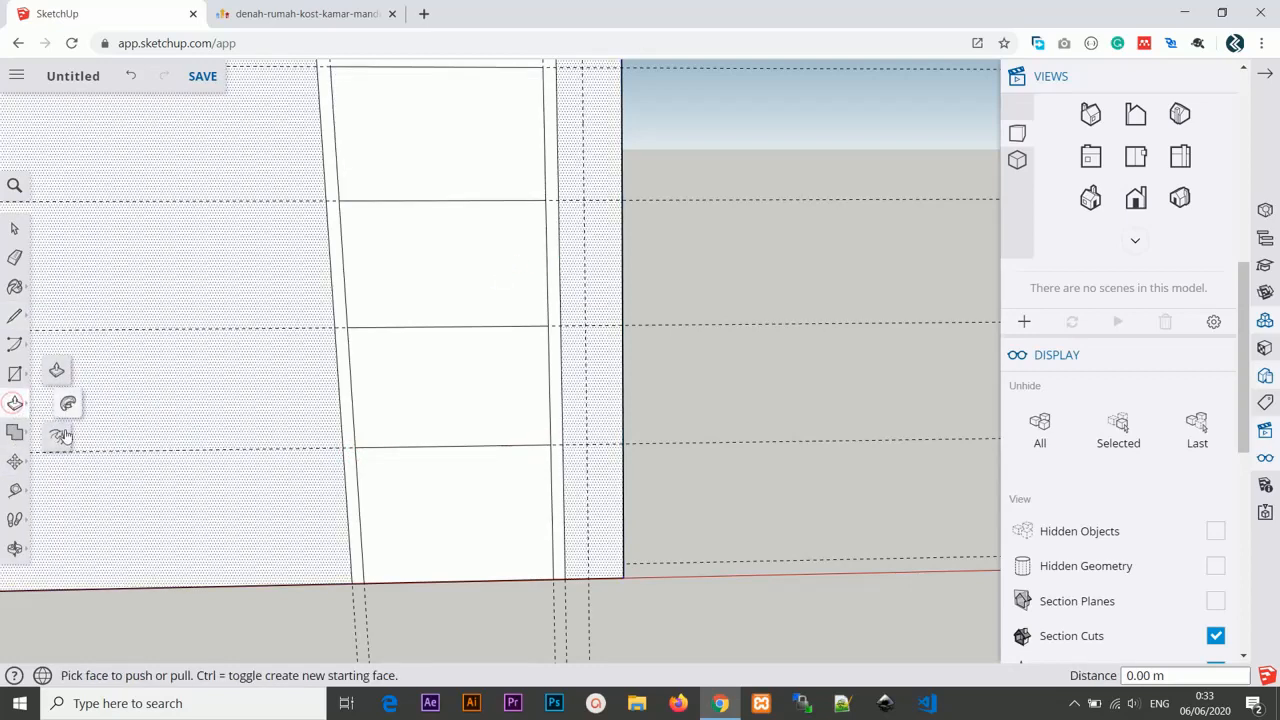
click(54, 434)
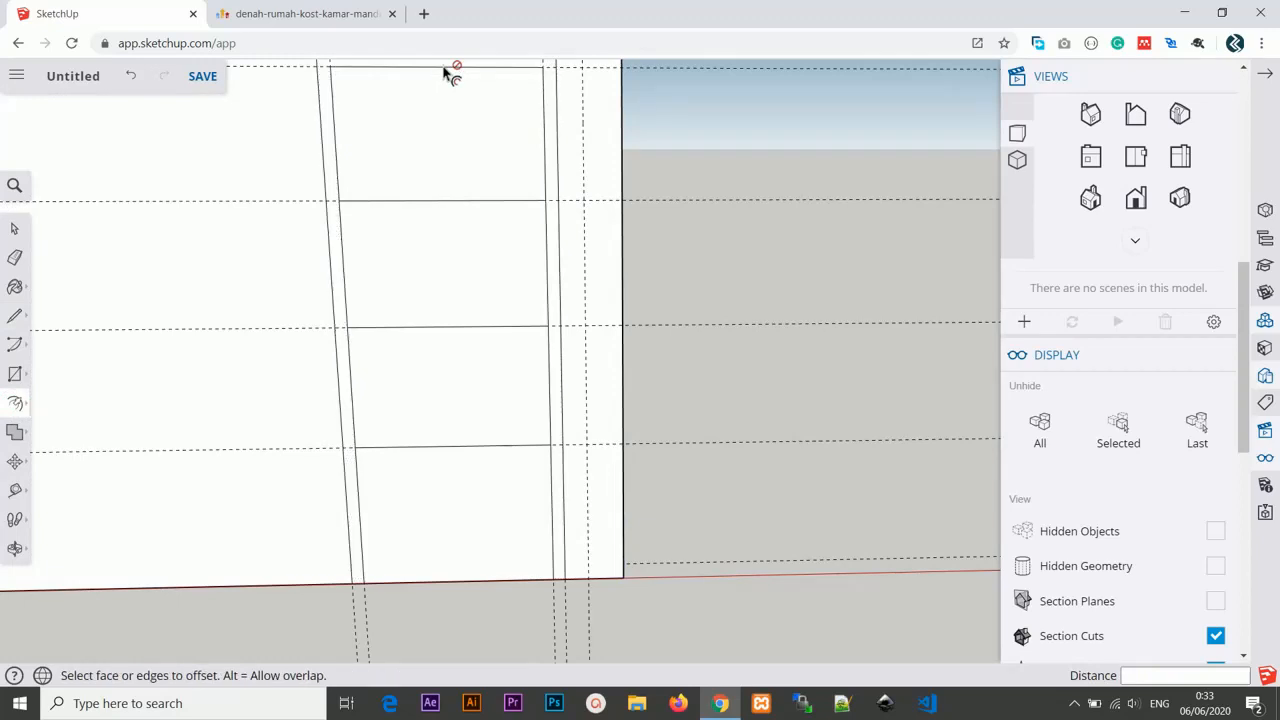
click(440, 67)
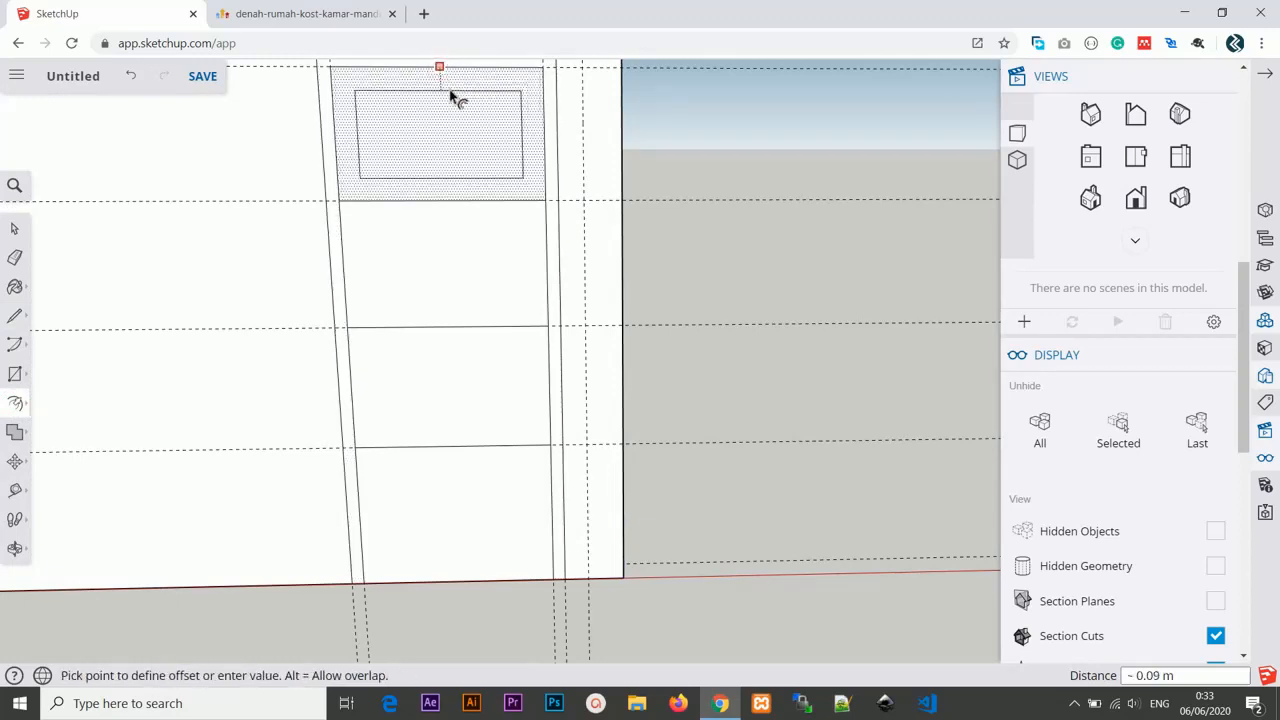
click(449, 97)
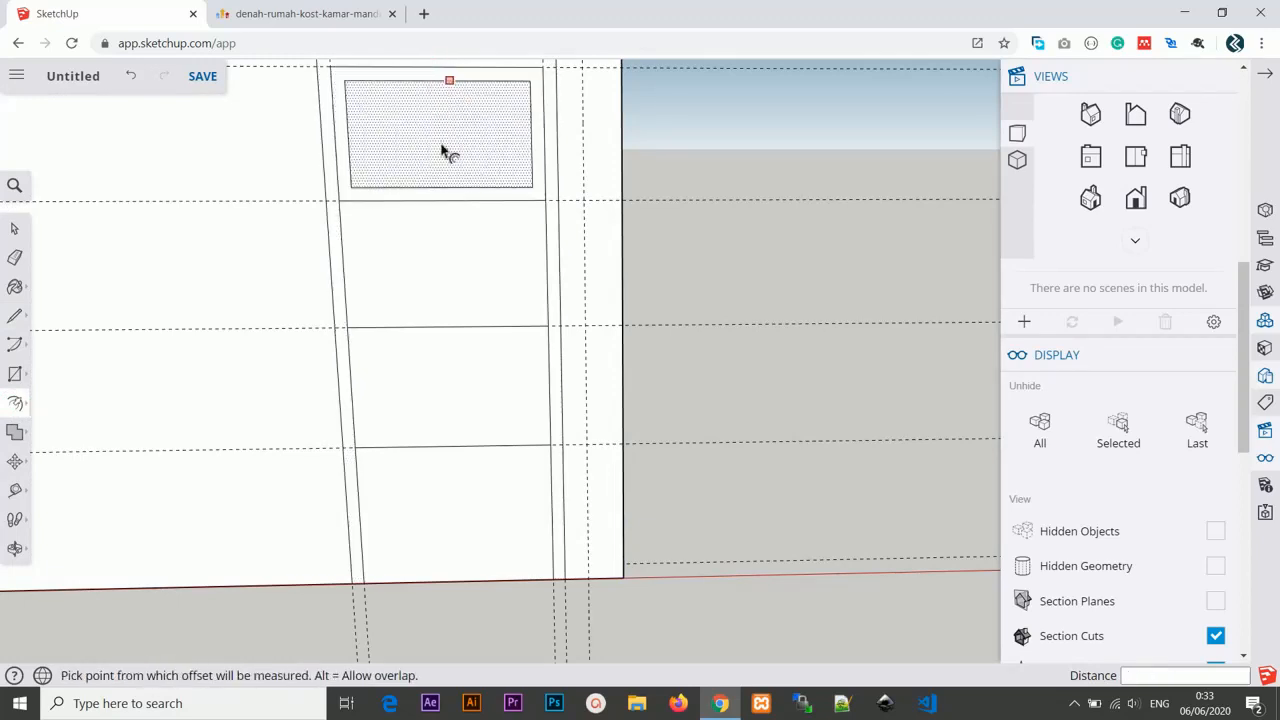
click(446, 202)
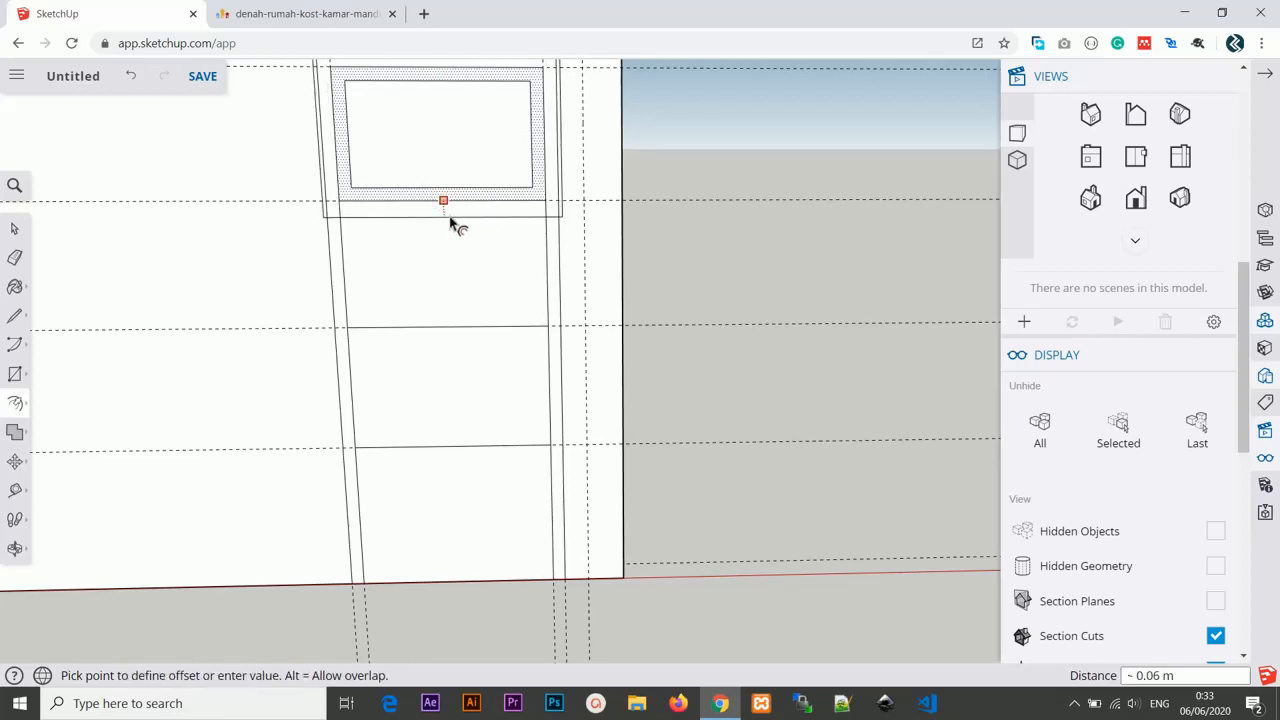
key(Escape)
click(448, 205)
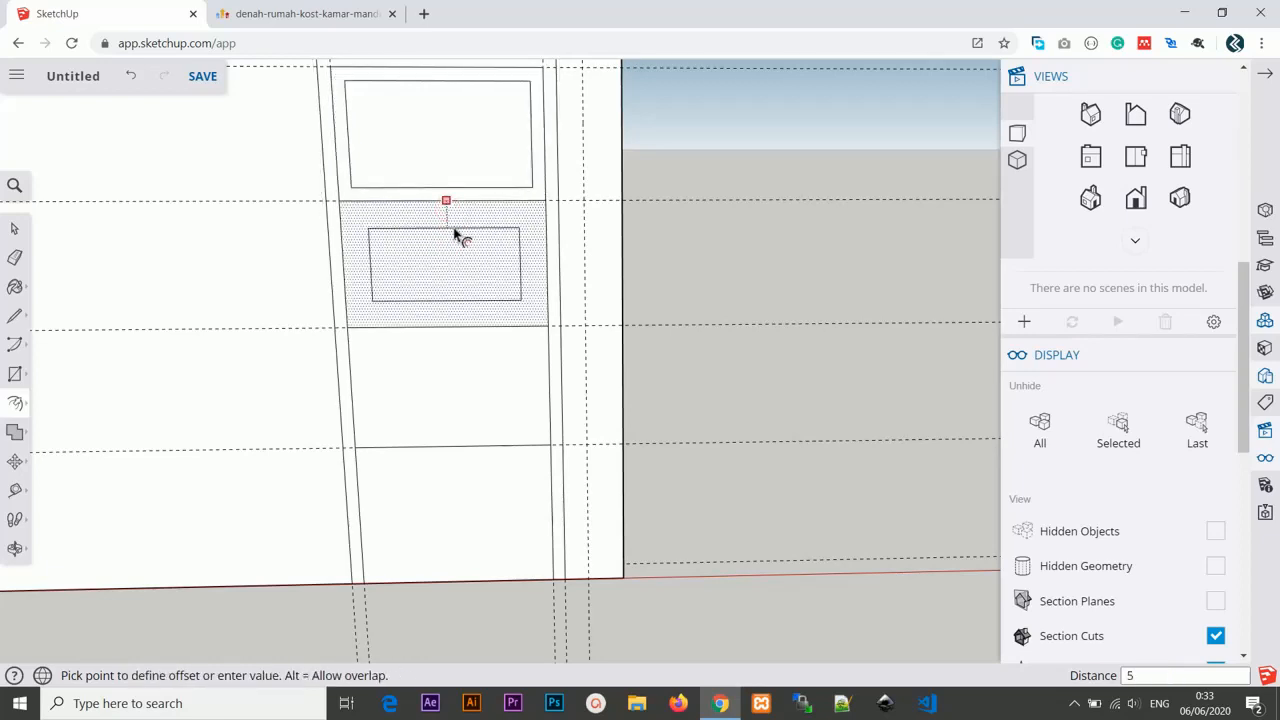
click(456, 236)
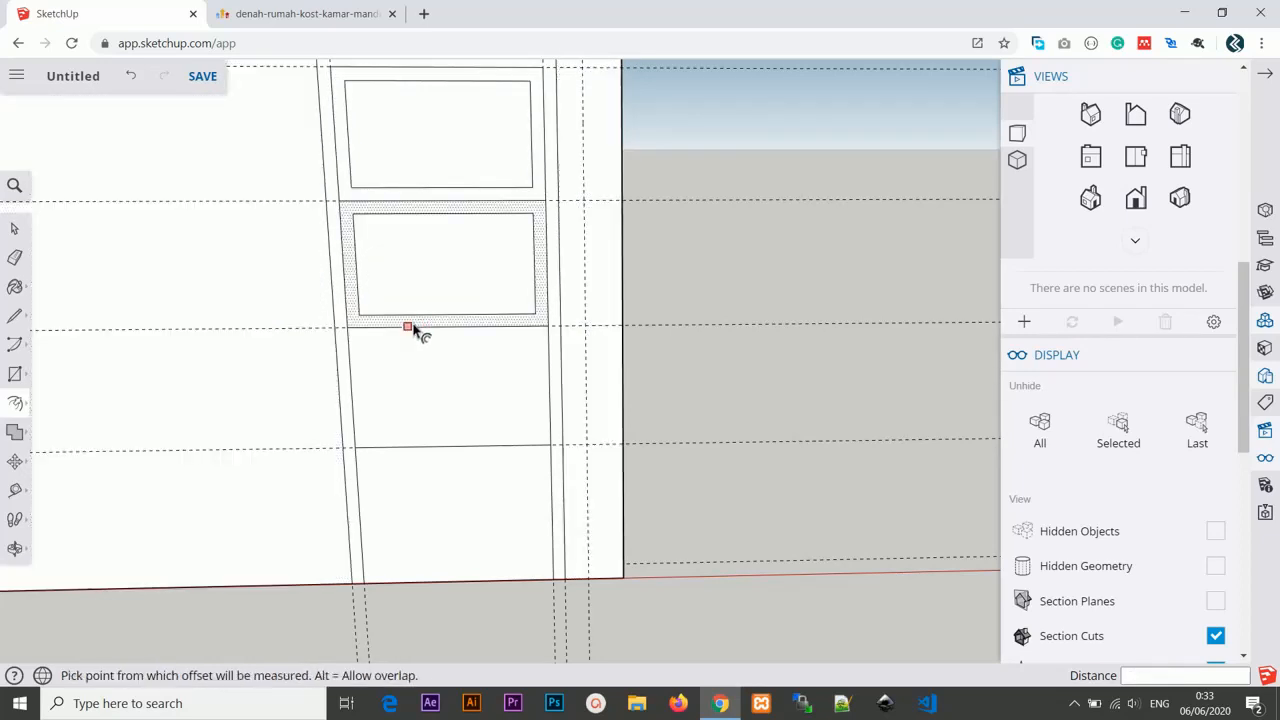
Offset the third and bottom door panels inward by 5 cm each.
click(411, 328)
key(Escape)
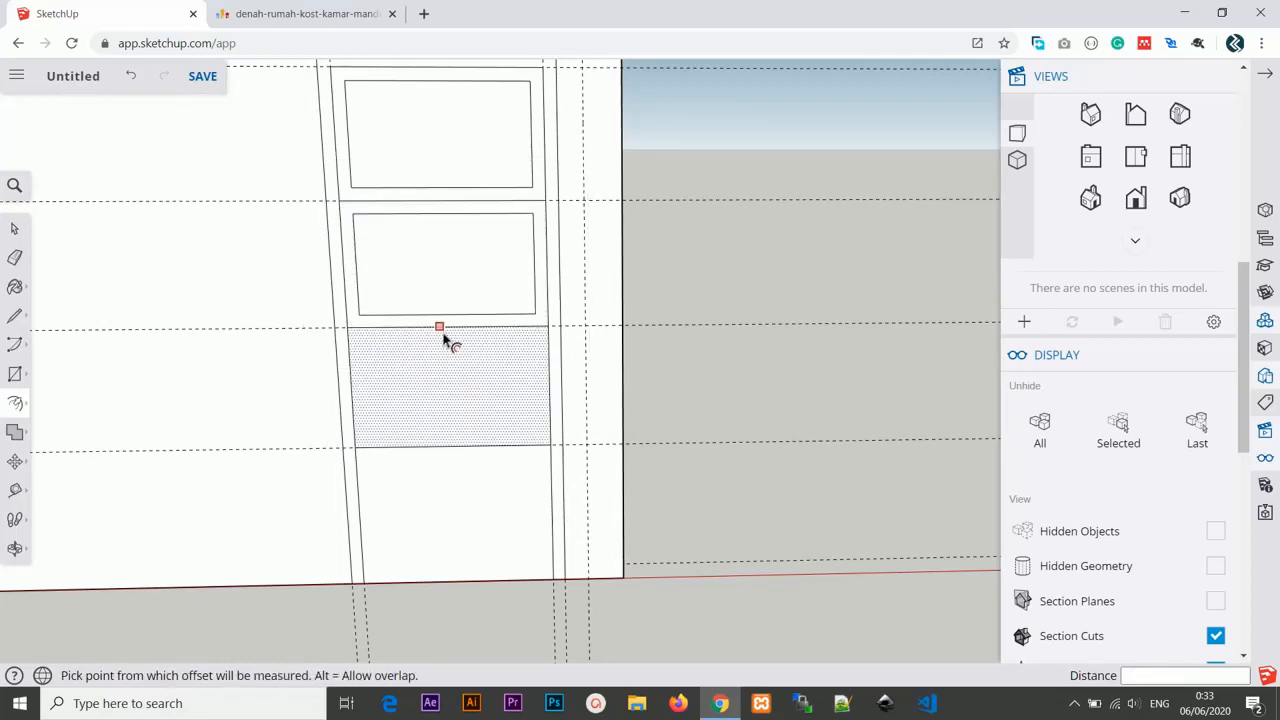
click(447, 330)
click(444, 328)
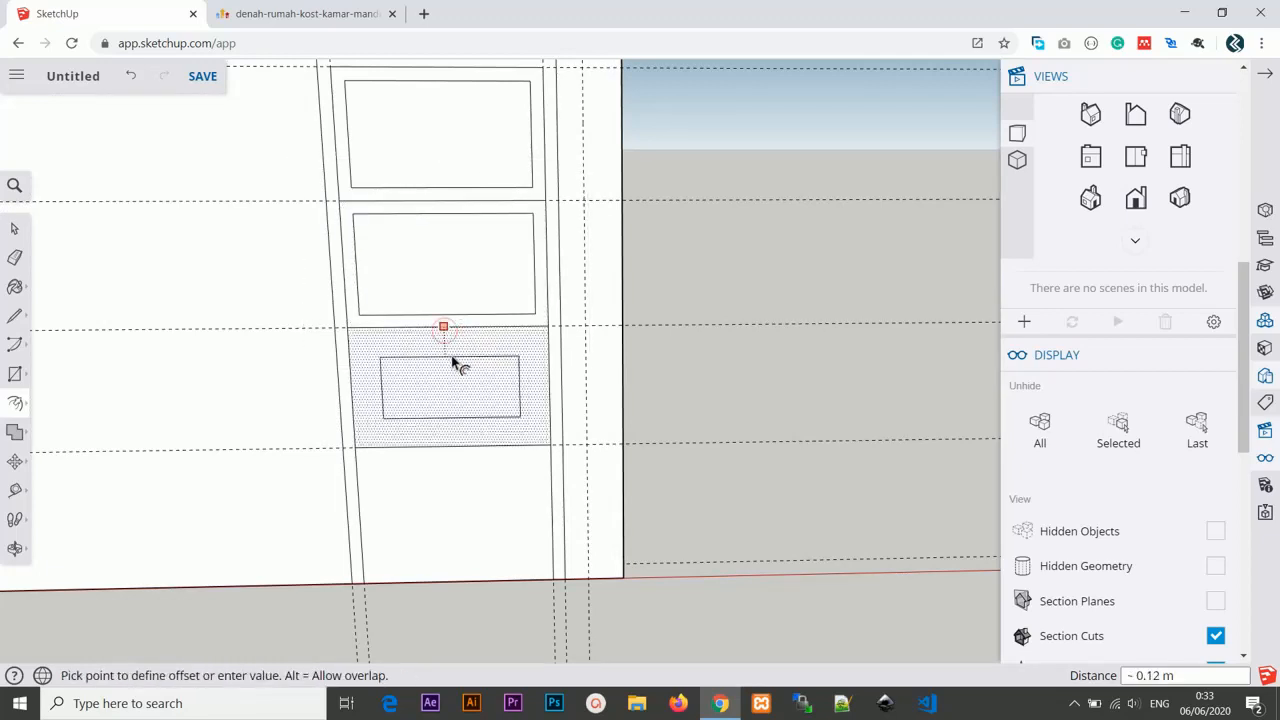
text(5cm)
key(Return)
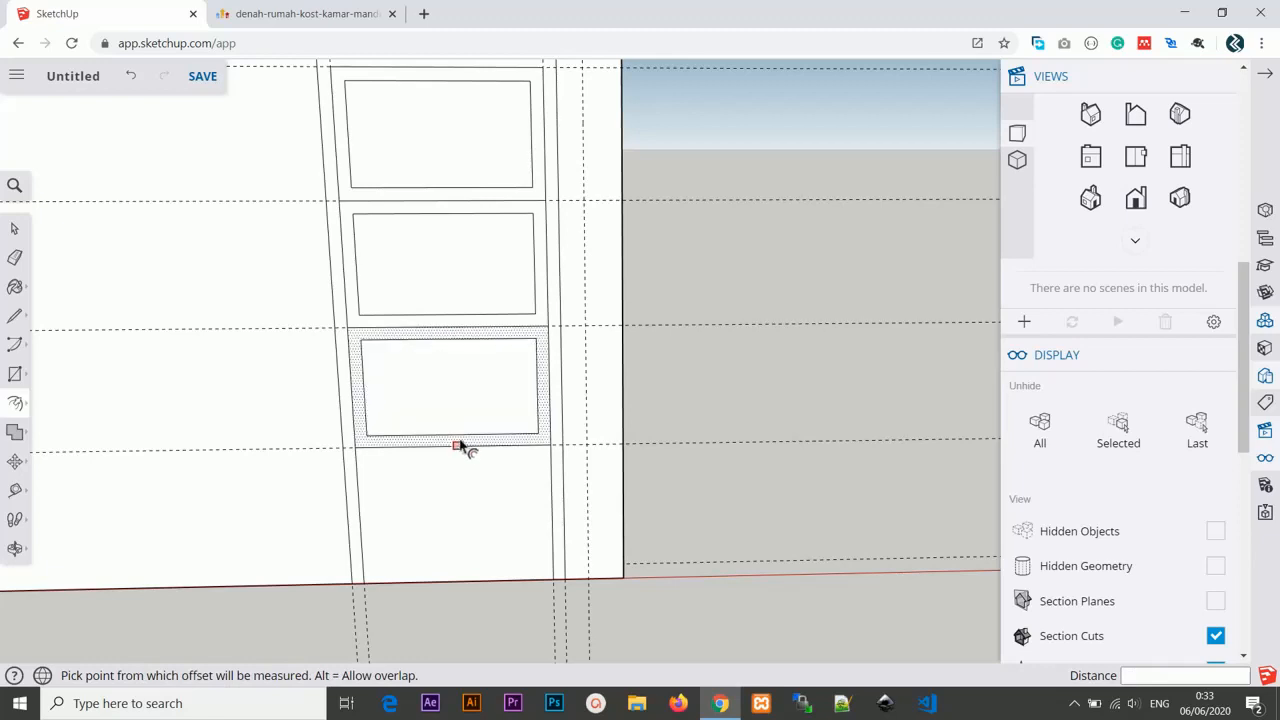
click(458, 447)
click(456, 446)
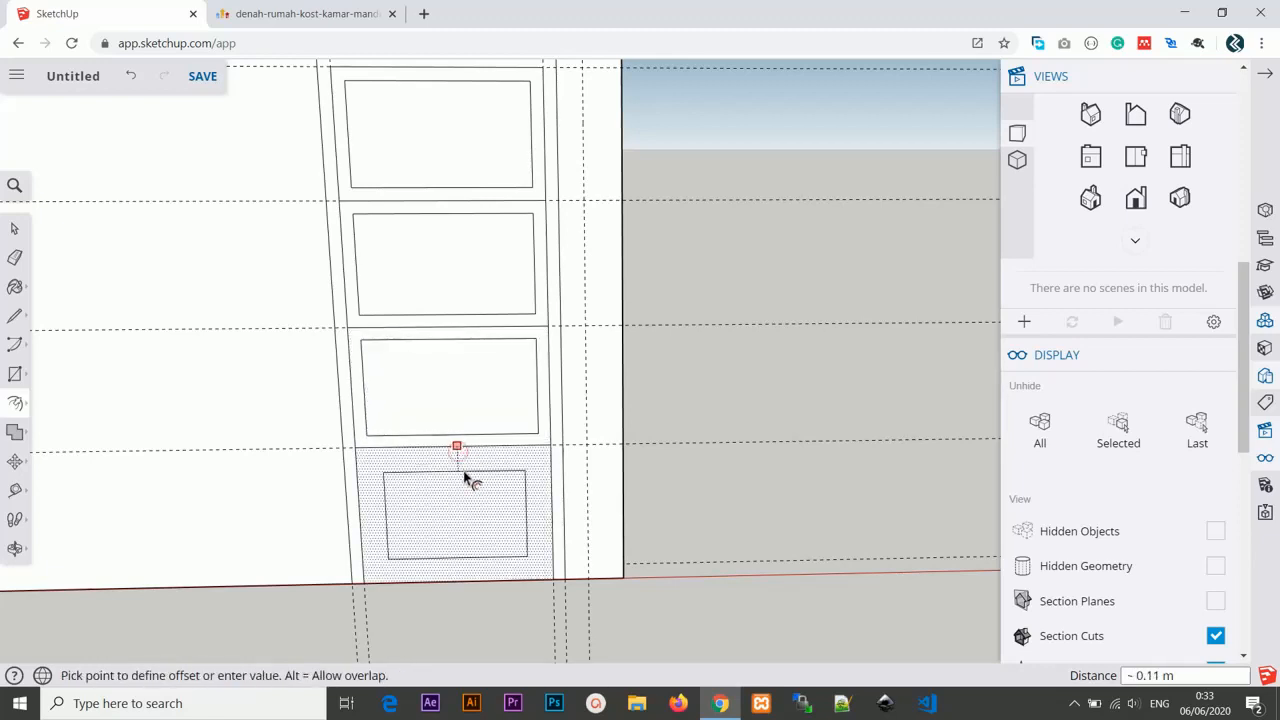
text(5cm)
key(Return)
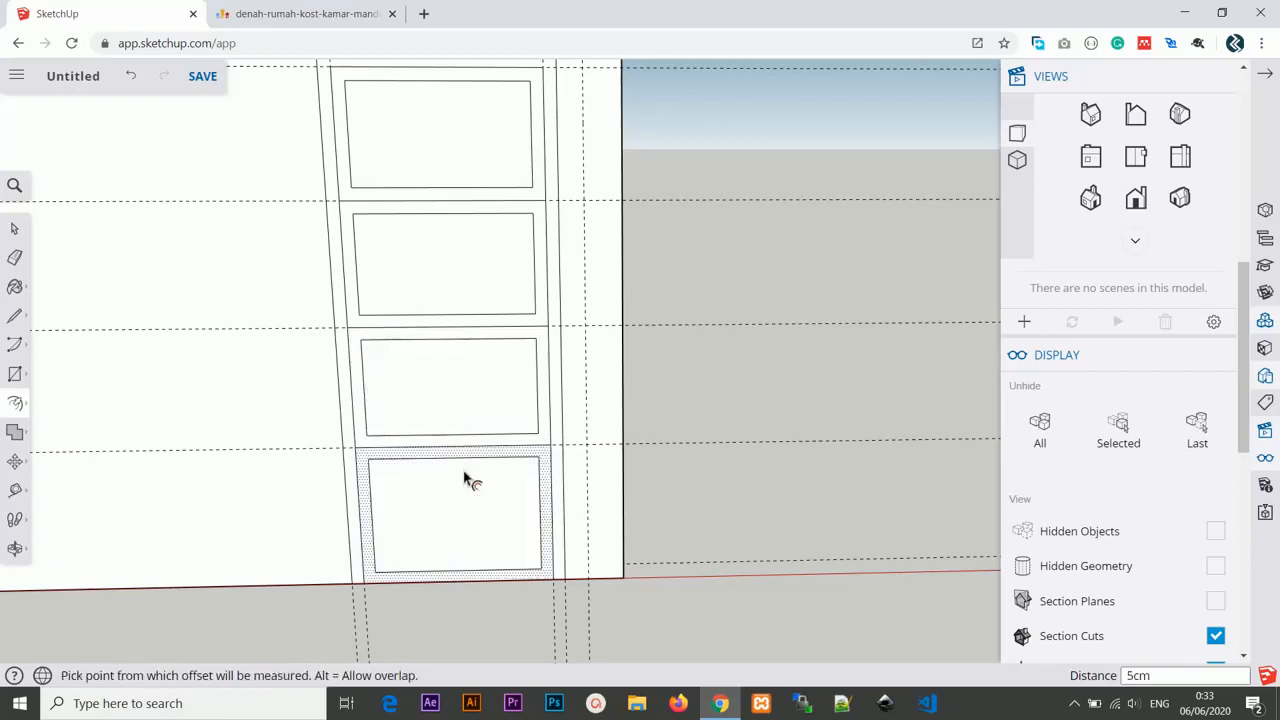
scroll(470, 470, down, 3)
middle_drag(503, 426, 449, 417)
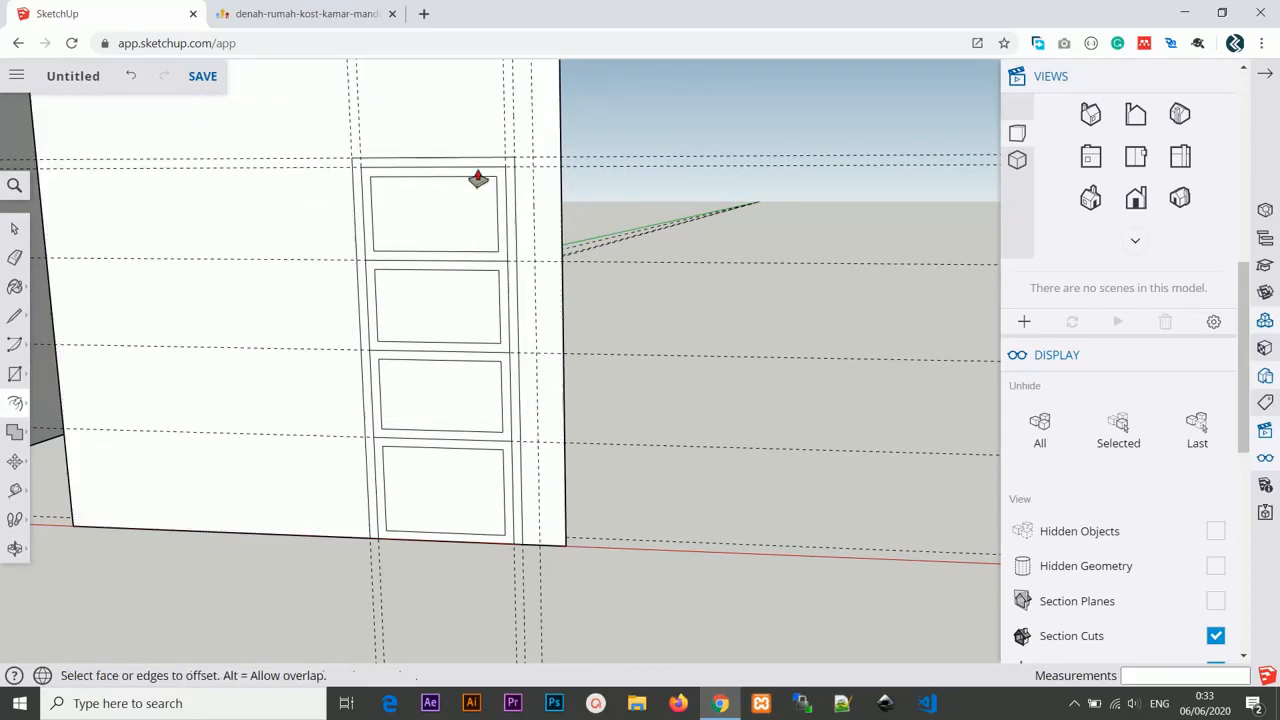
key(p)
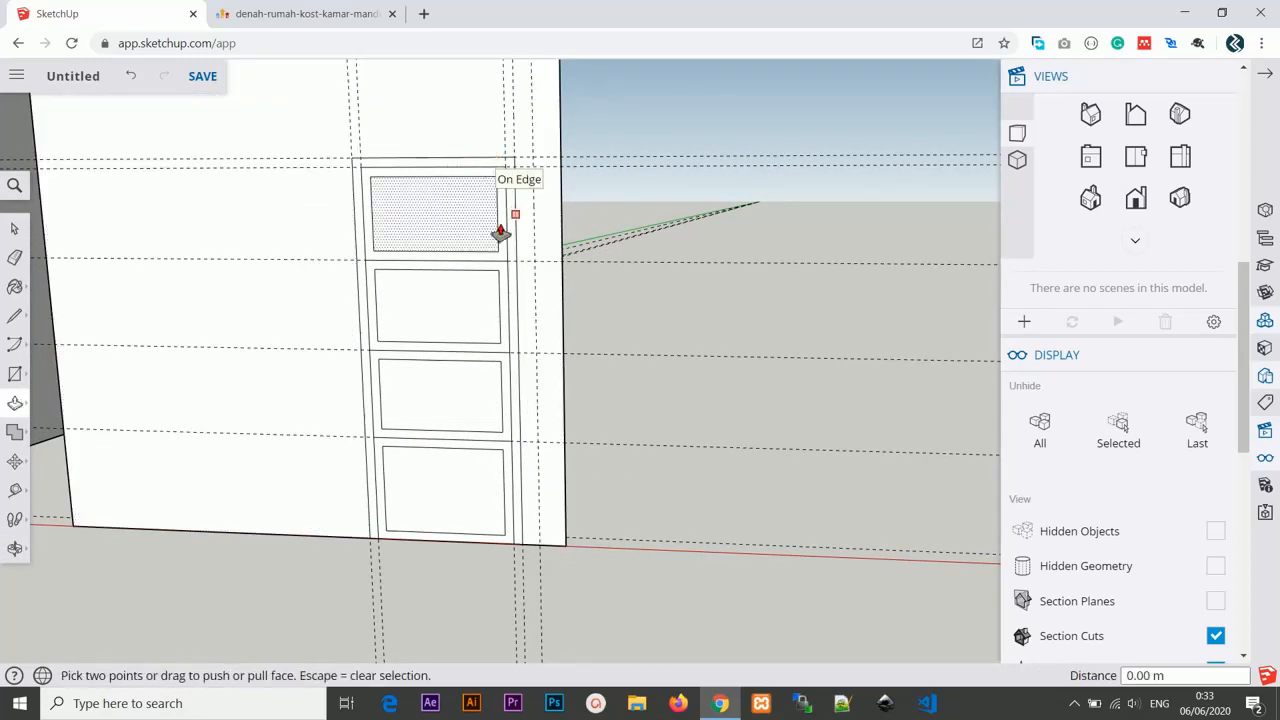
middle_drag(500, 229, 434, 249)
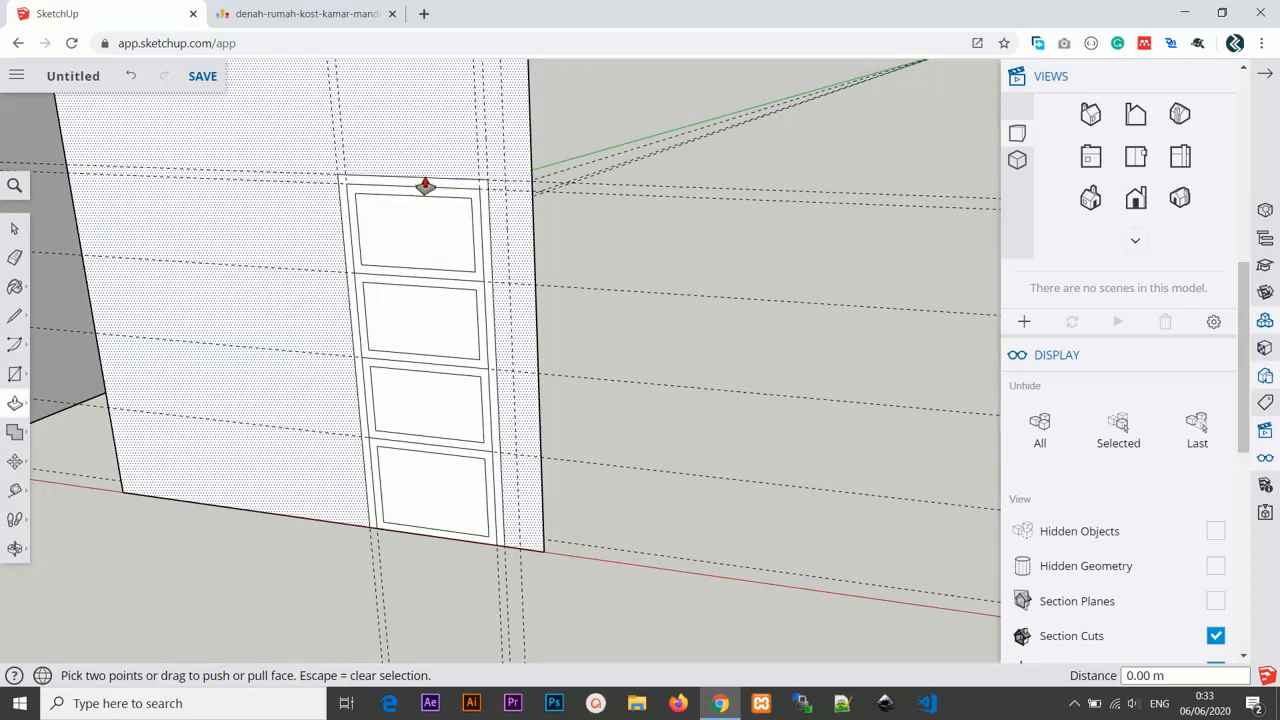
click(425, 186)
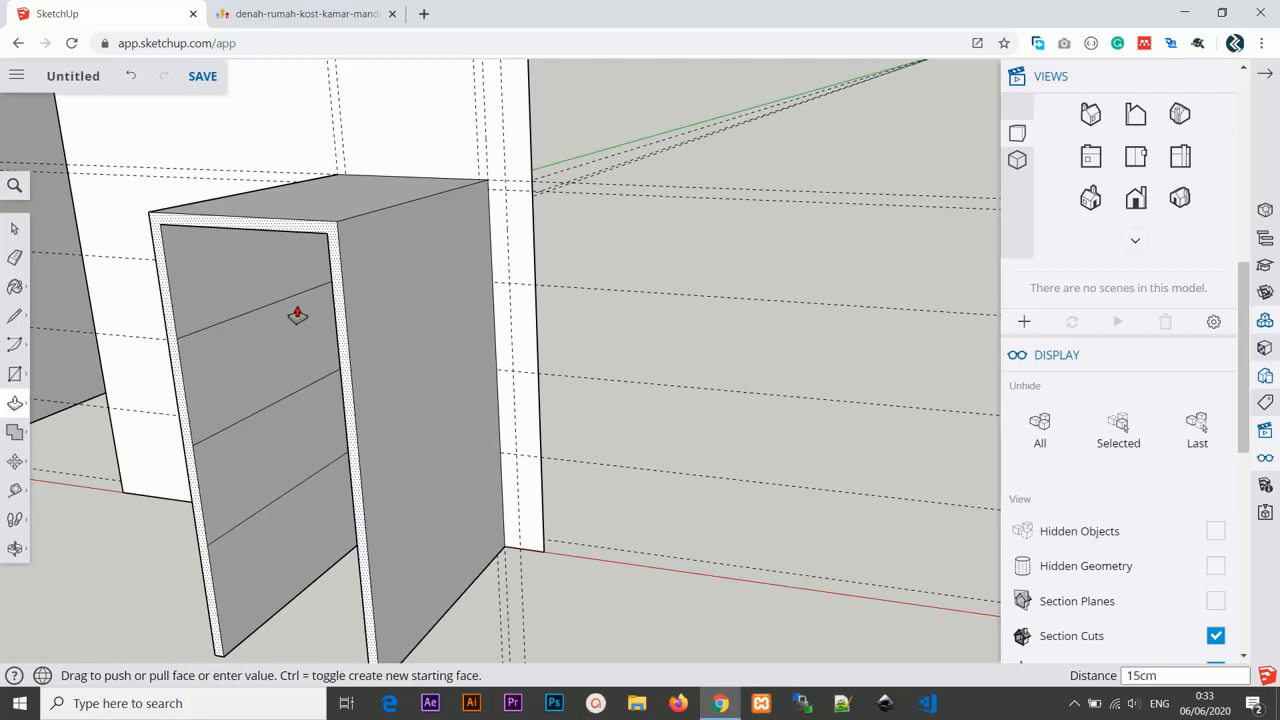
key(Escape)
Push the frame around each of the four door panels out by 10 cm.
middle_drag(296, 300, 371, 291)
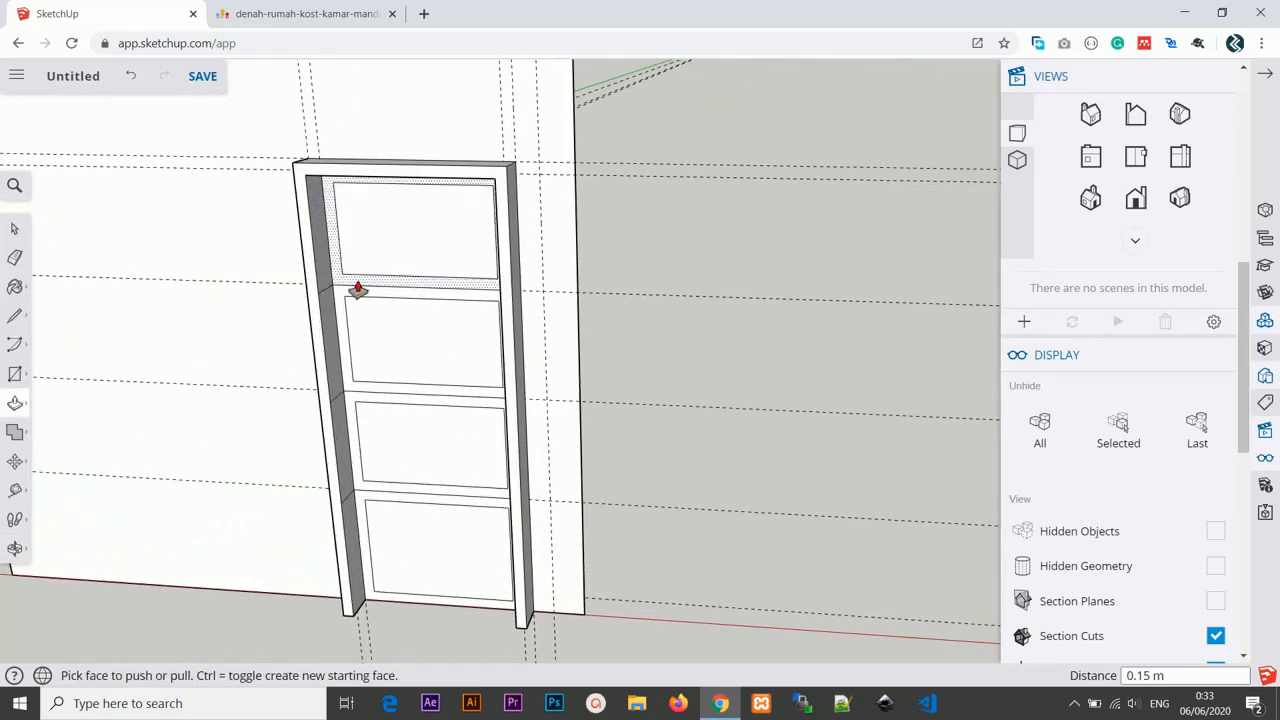
click(357, 290)
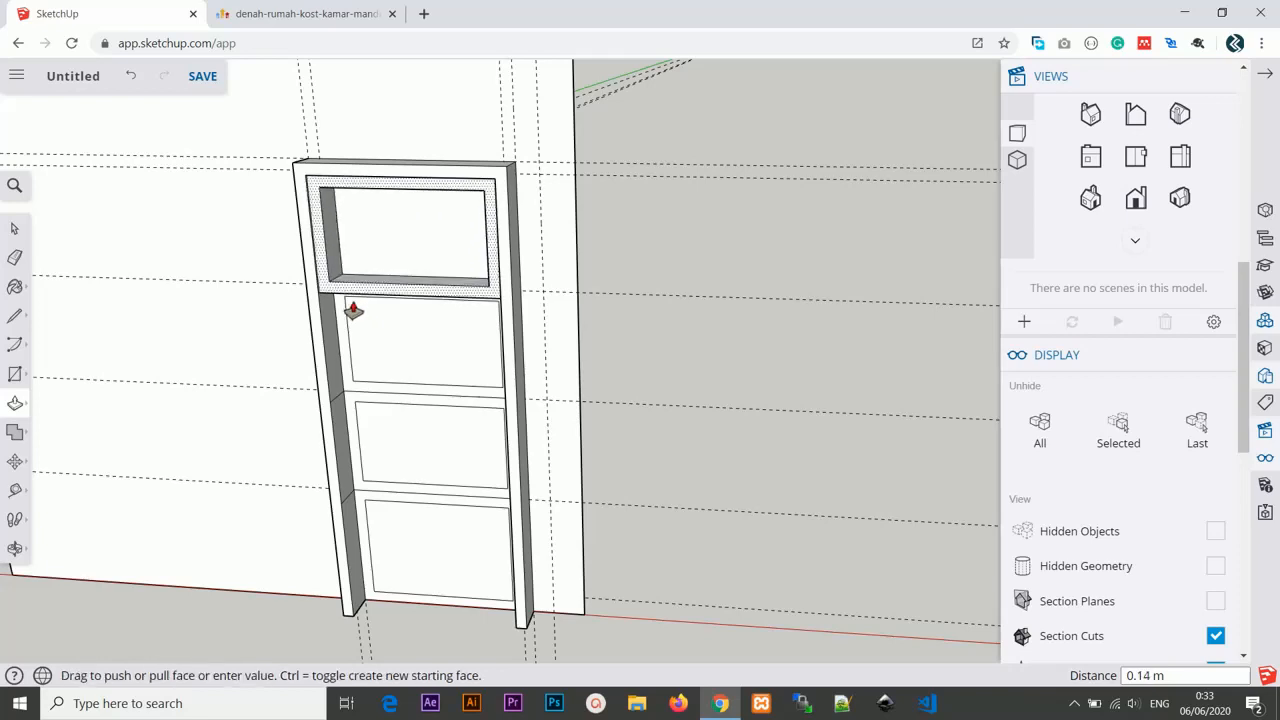
key(Return)
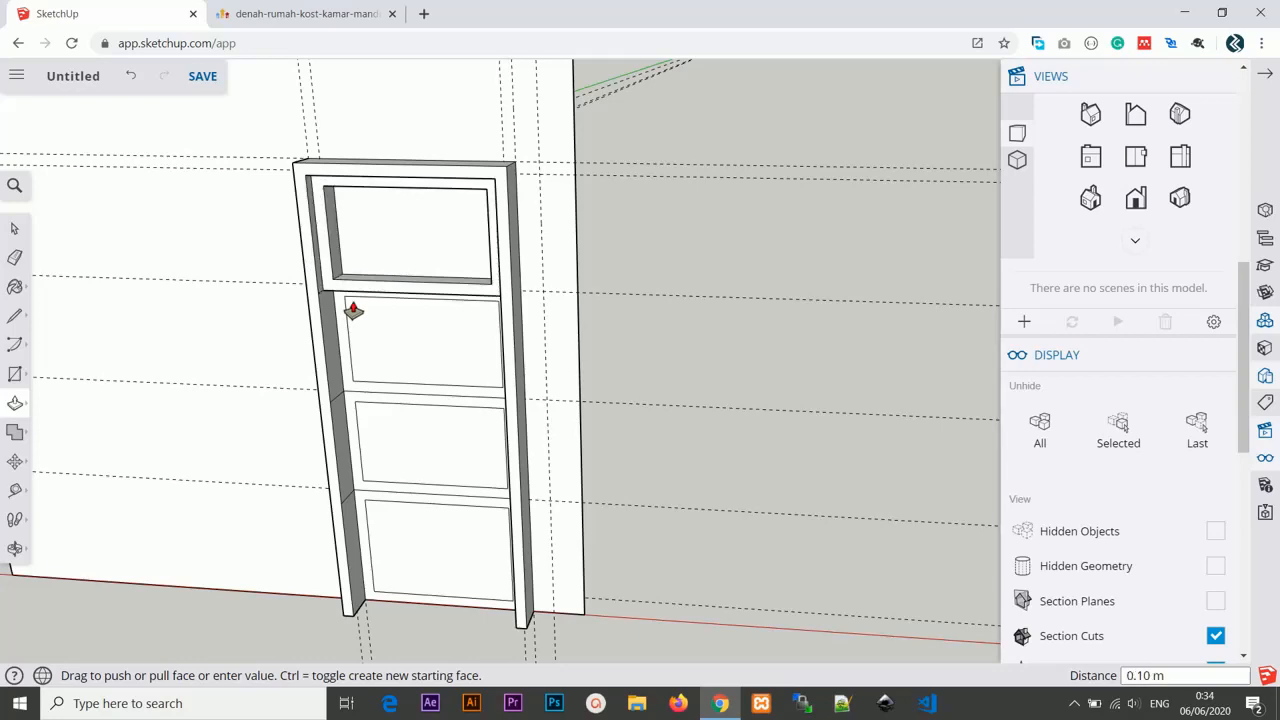
click(340, 322)
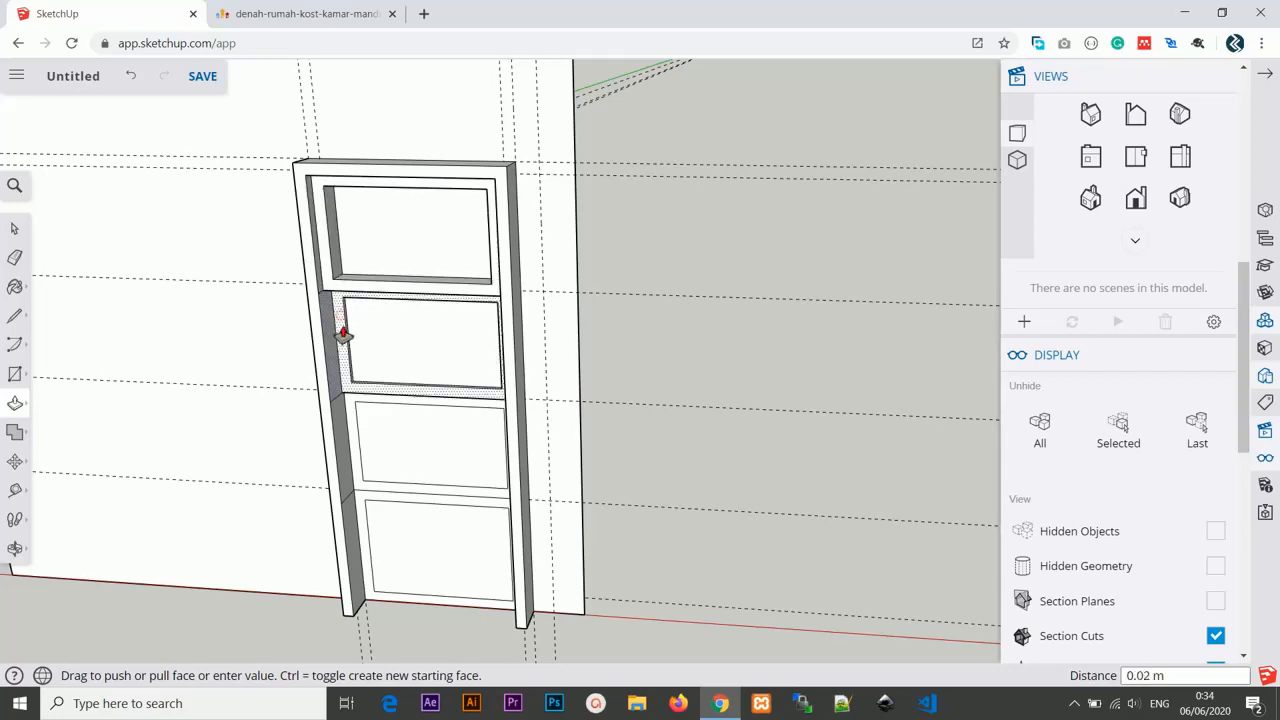
key(Return)
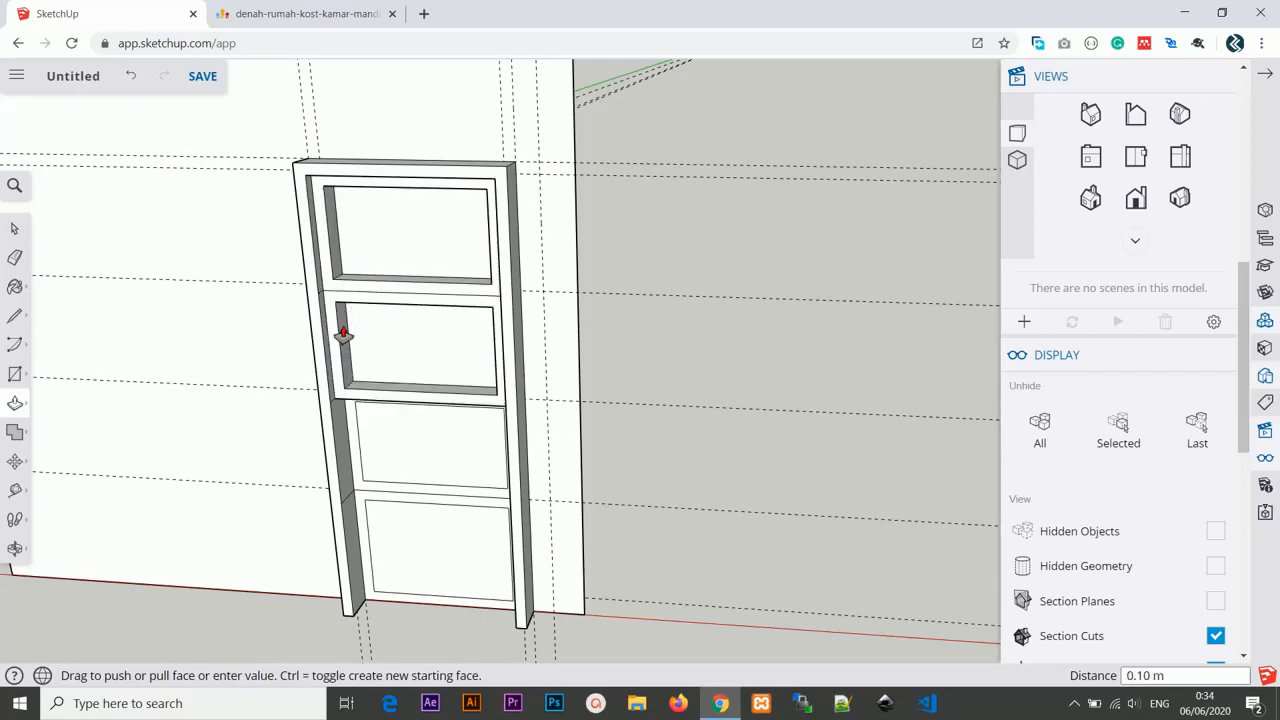
click(351, 430)
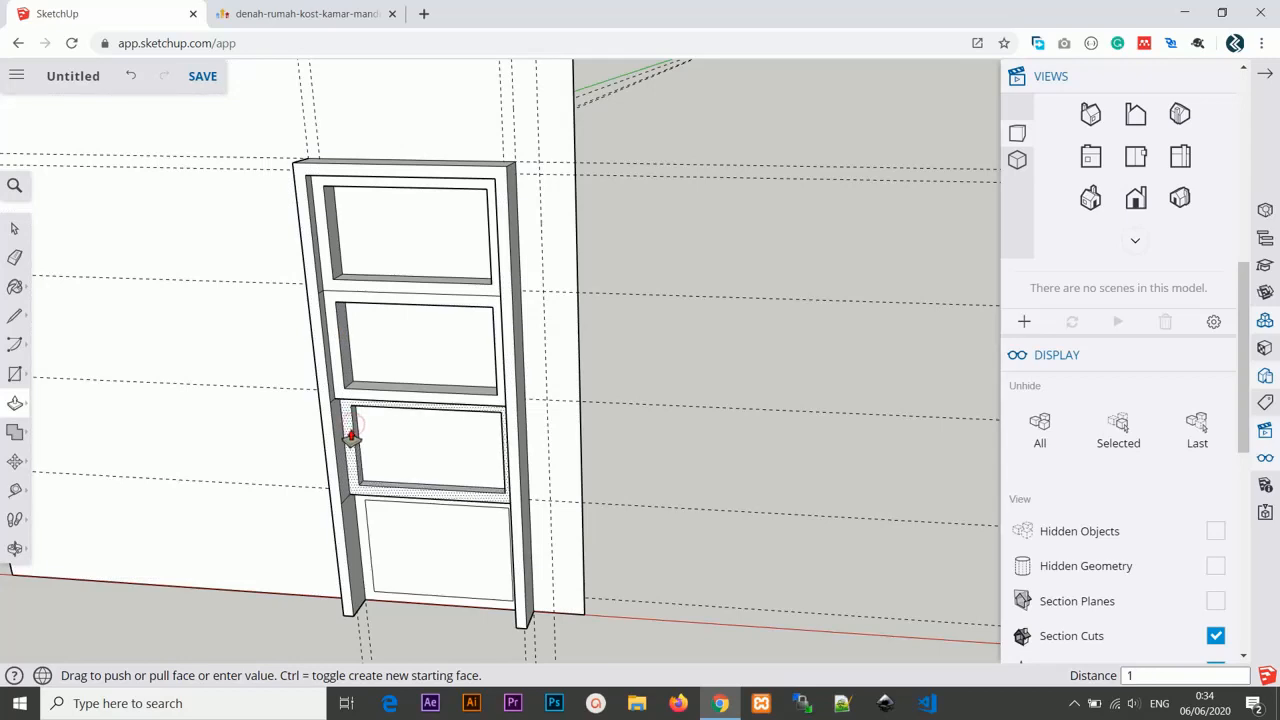
text(10cm)
key(Return)
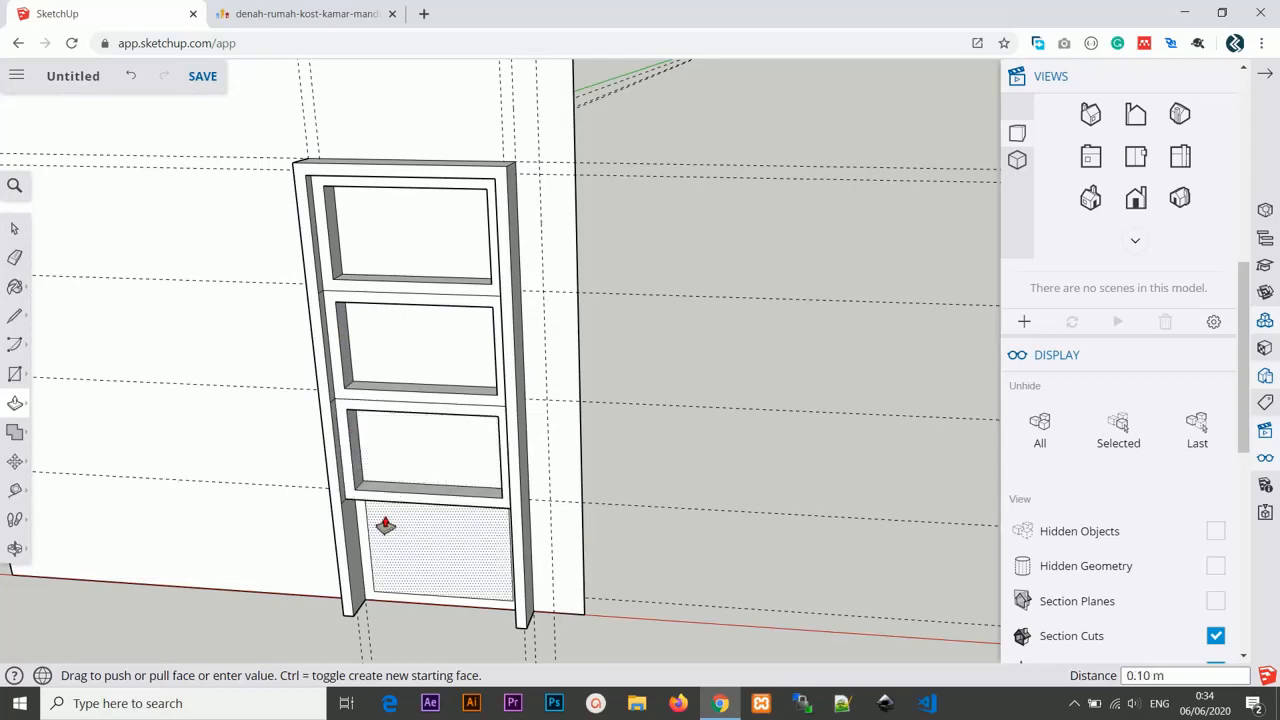
click(365, 518)
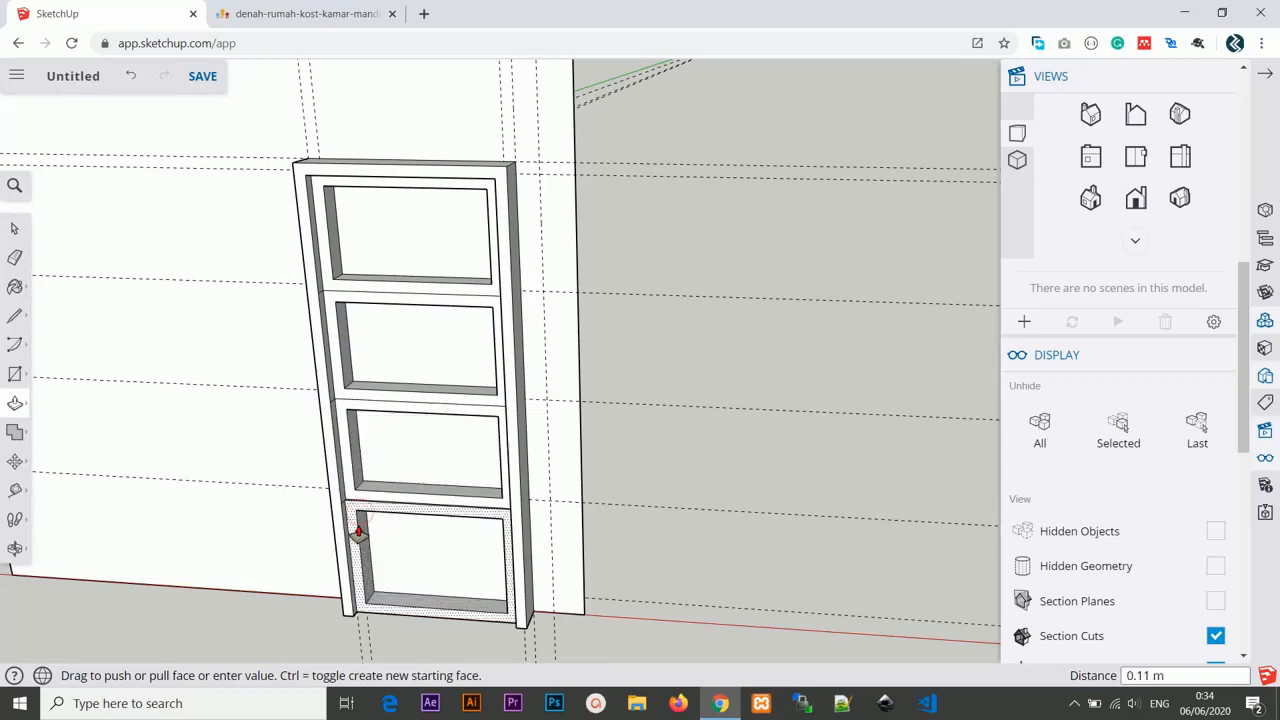
text(10cm)
key(Return)
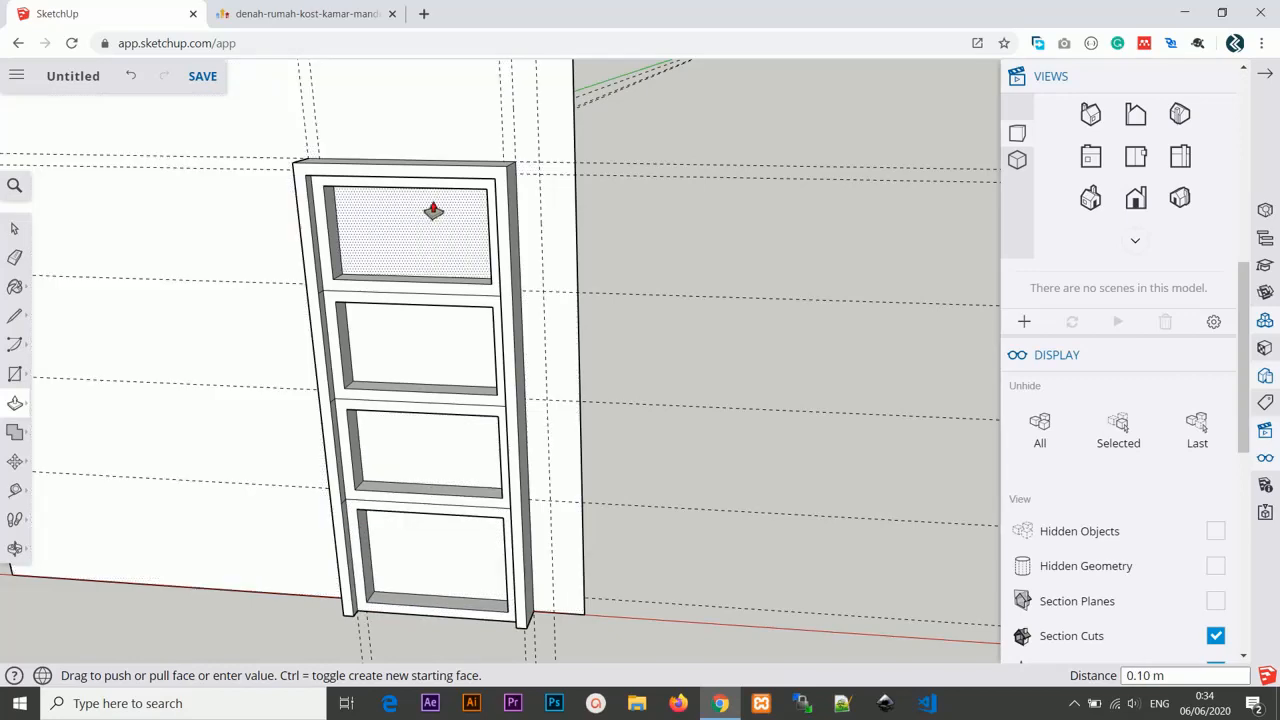
Push each of the four inner door panels out by 8 cm.
click(428, 210)
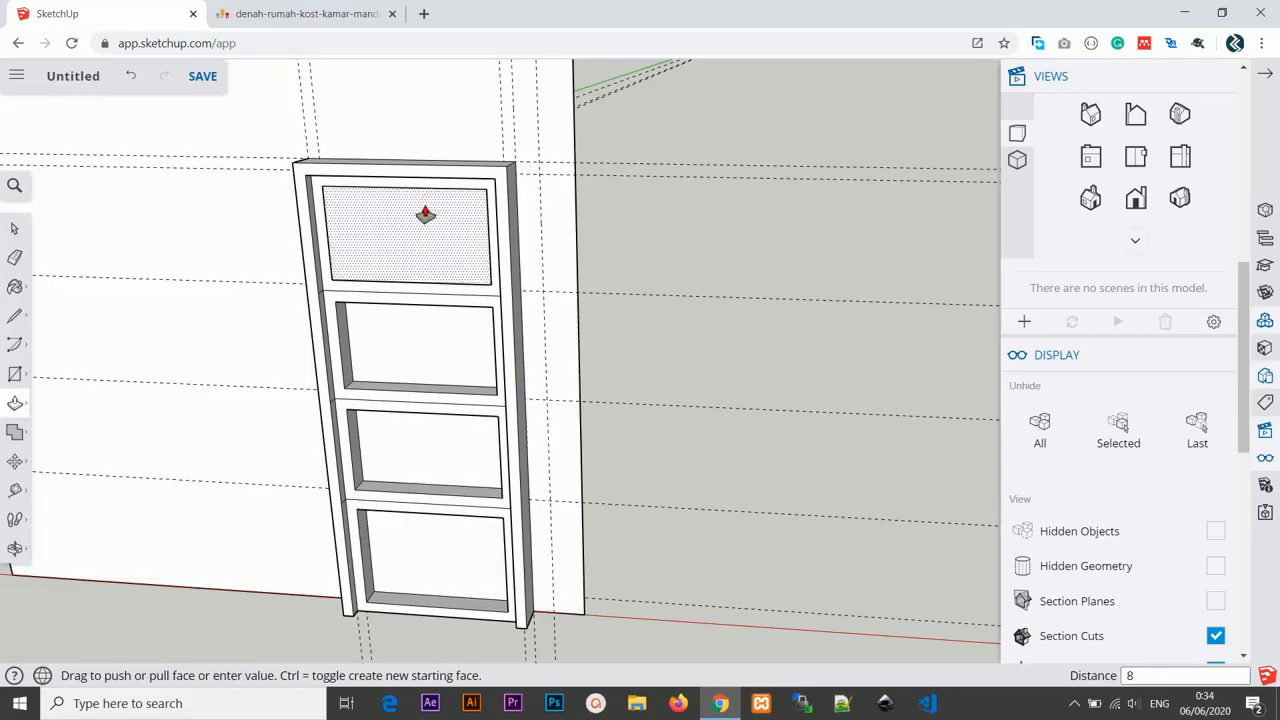
key(Return)
click(407, 352)
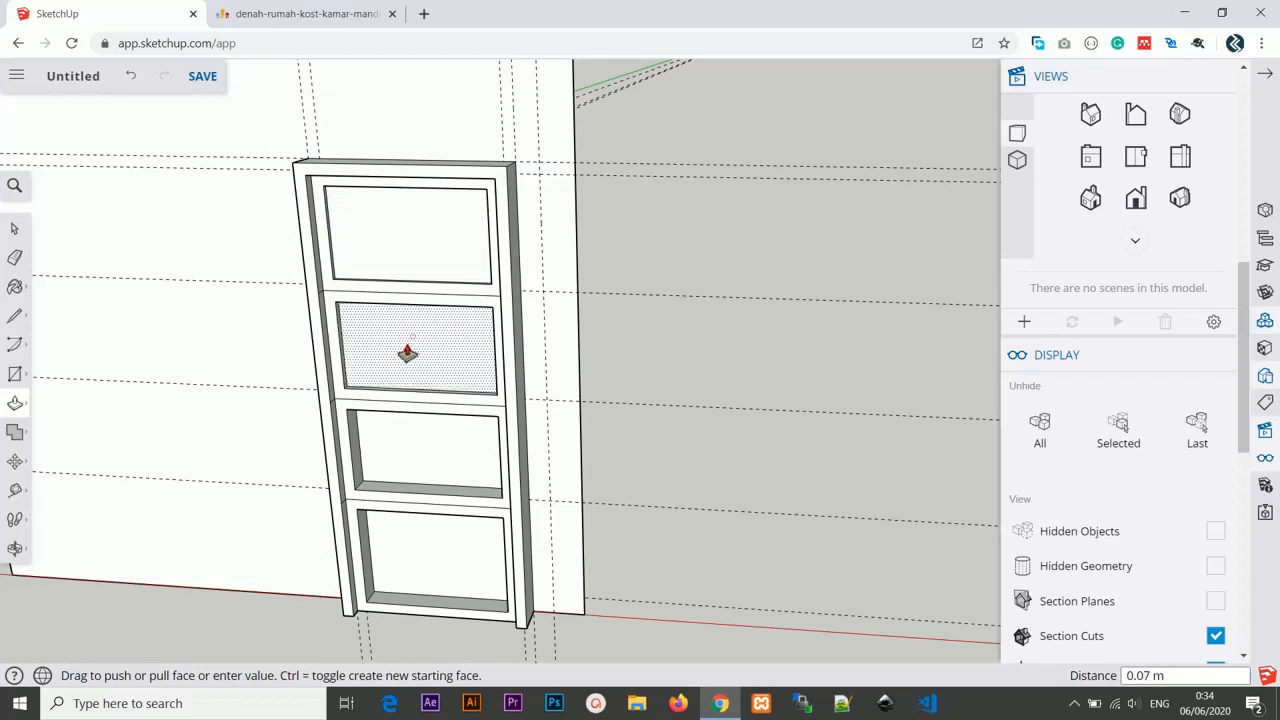
key(Return)
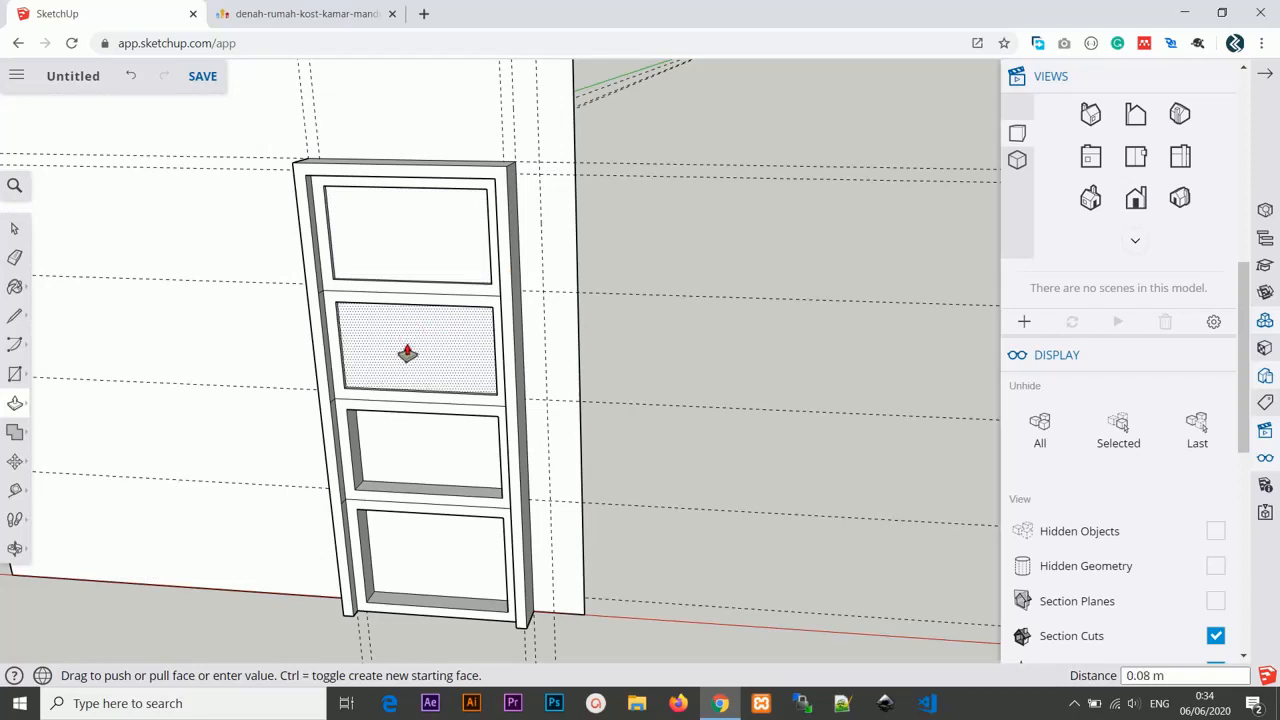
click(410, 433)
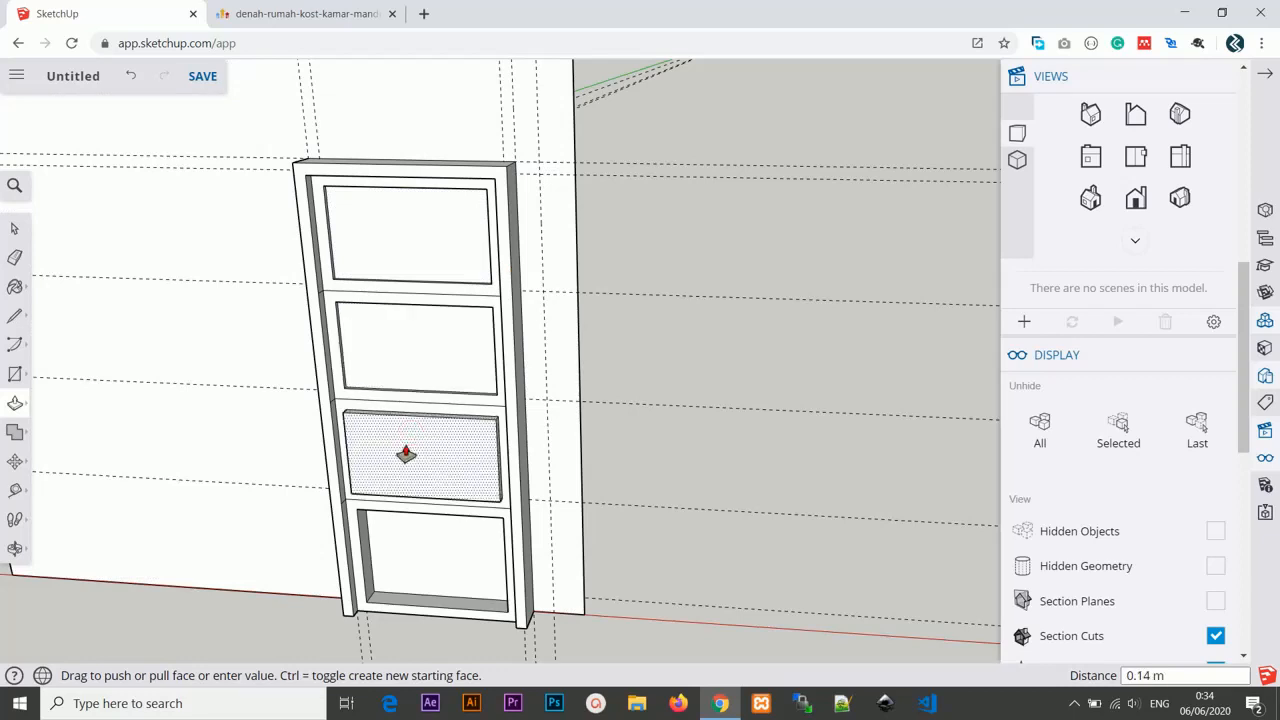
text(8cm)
key(Return)
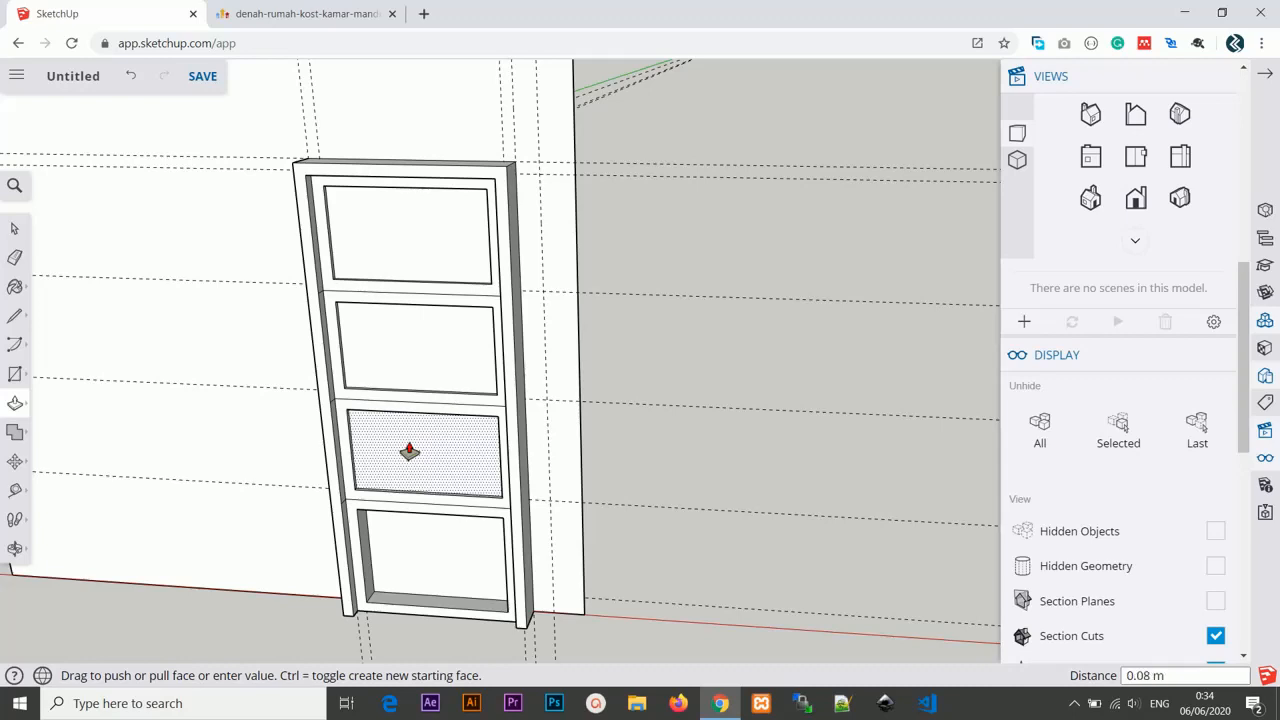
click(415, 541)
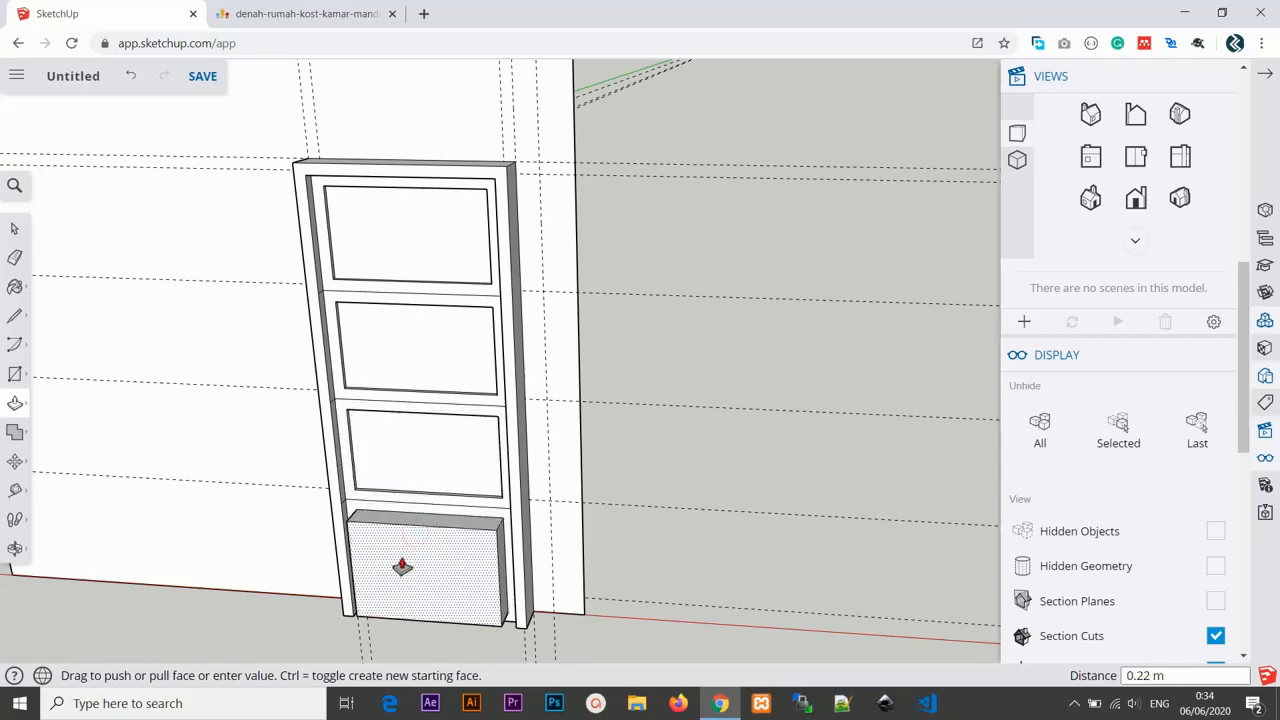
text(8cm)
key(Return)
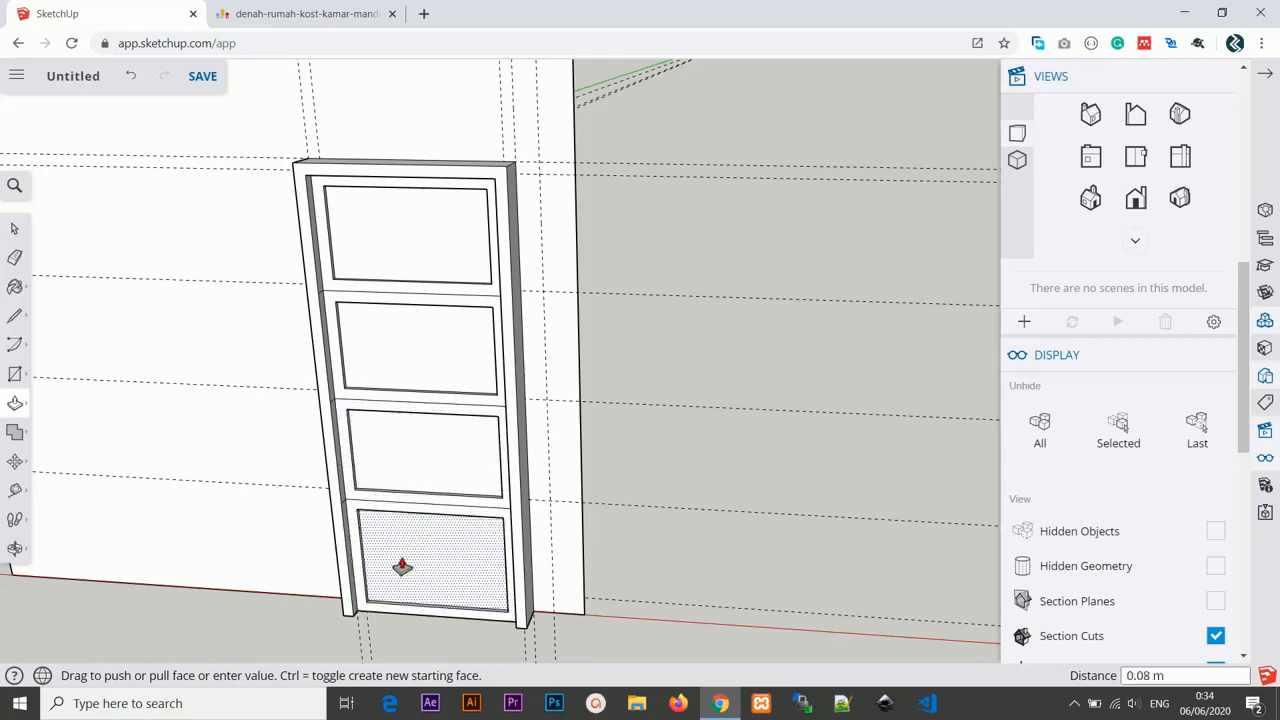
Erase the wall face and leftover edges around the door so the door stands on its own.
scroll(402, 567, down, 3)
middle_drag(426, 337, 467, 240)
scroll(525, 287, down, 2)
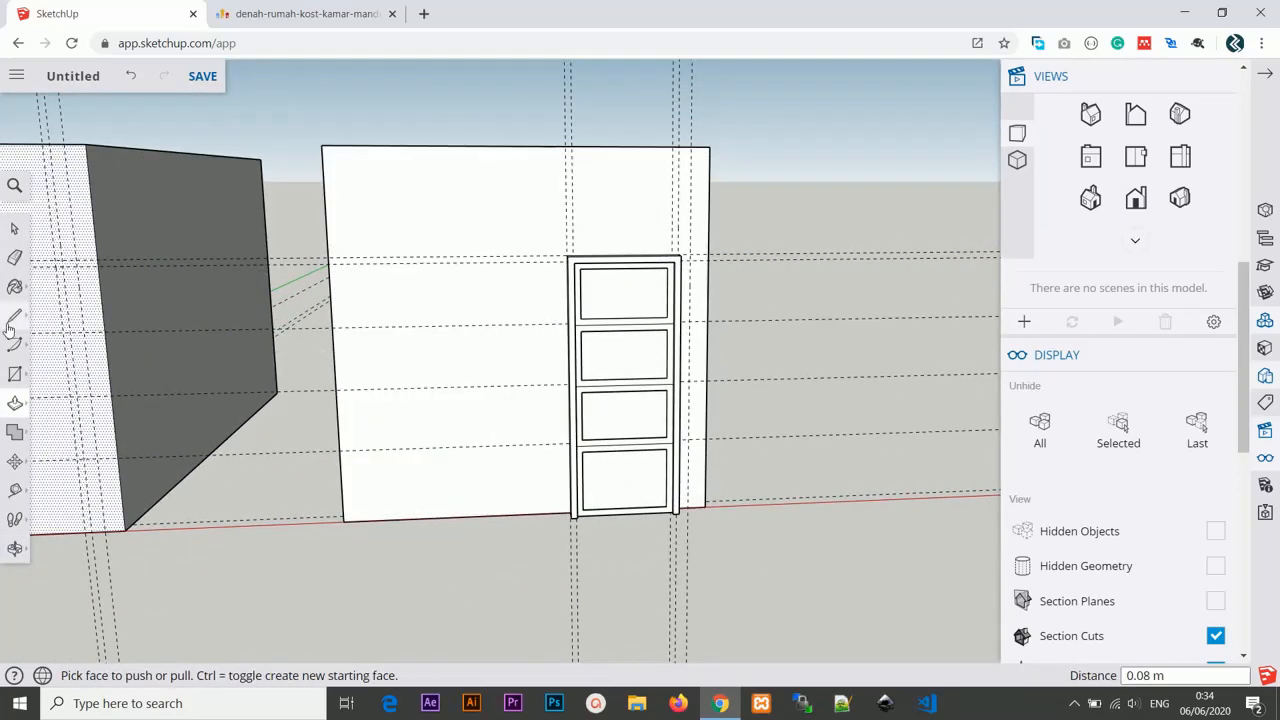
click(15, 258)
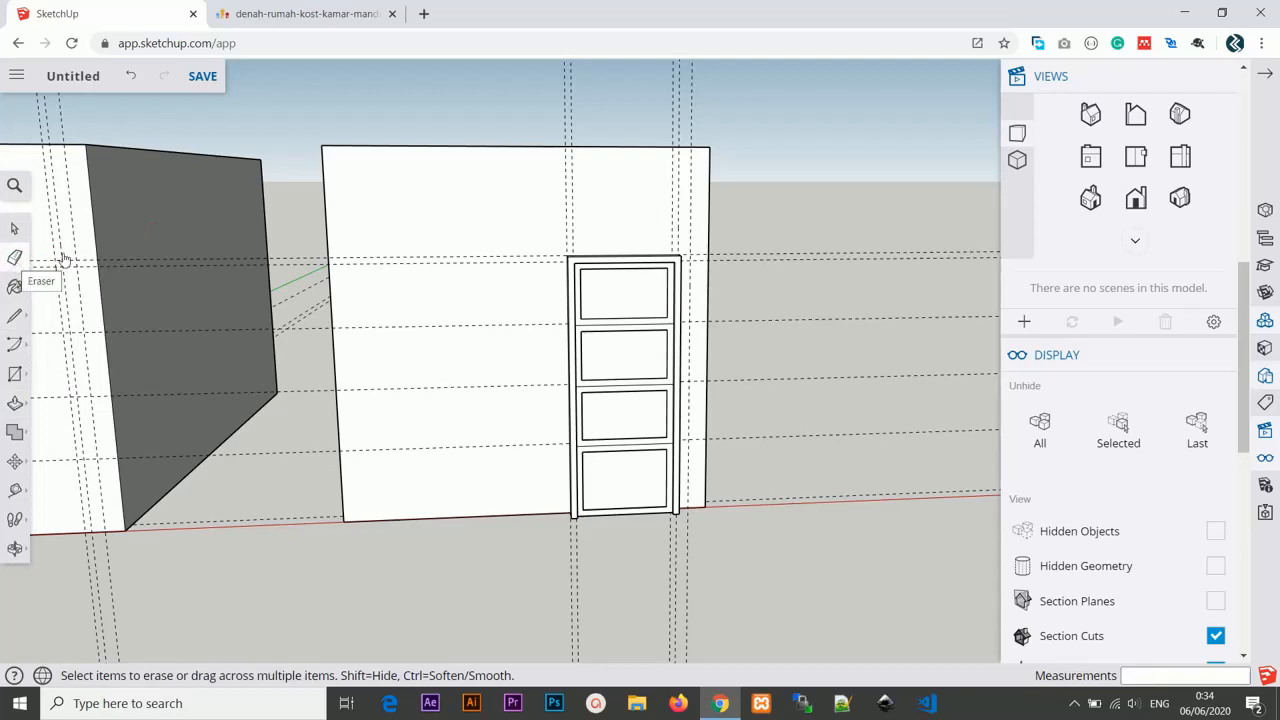
mouse_move(410, 134)
mouse_down()
mouse_move(318, 214)
mouse_move(335, 199)
mouse_up()
click(455, 524)
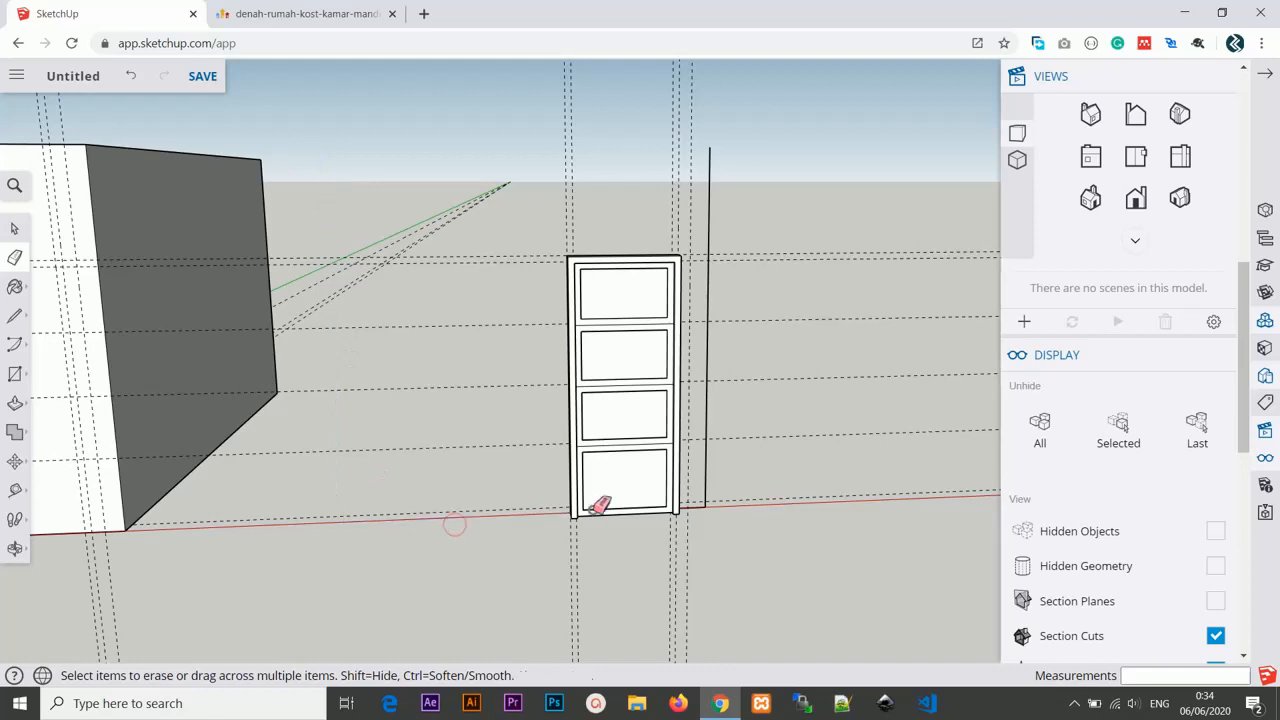
mouse_move(722, 465)
mouse_down()
mouse_move(709, 461)
mouse_move(704, 513)
mouse_up()
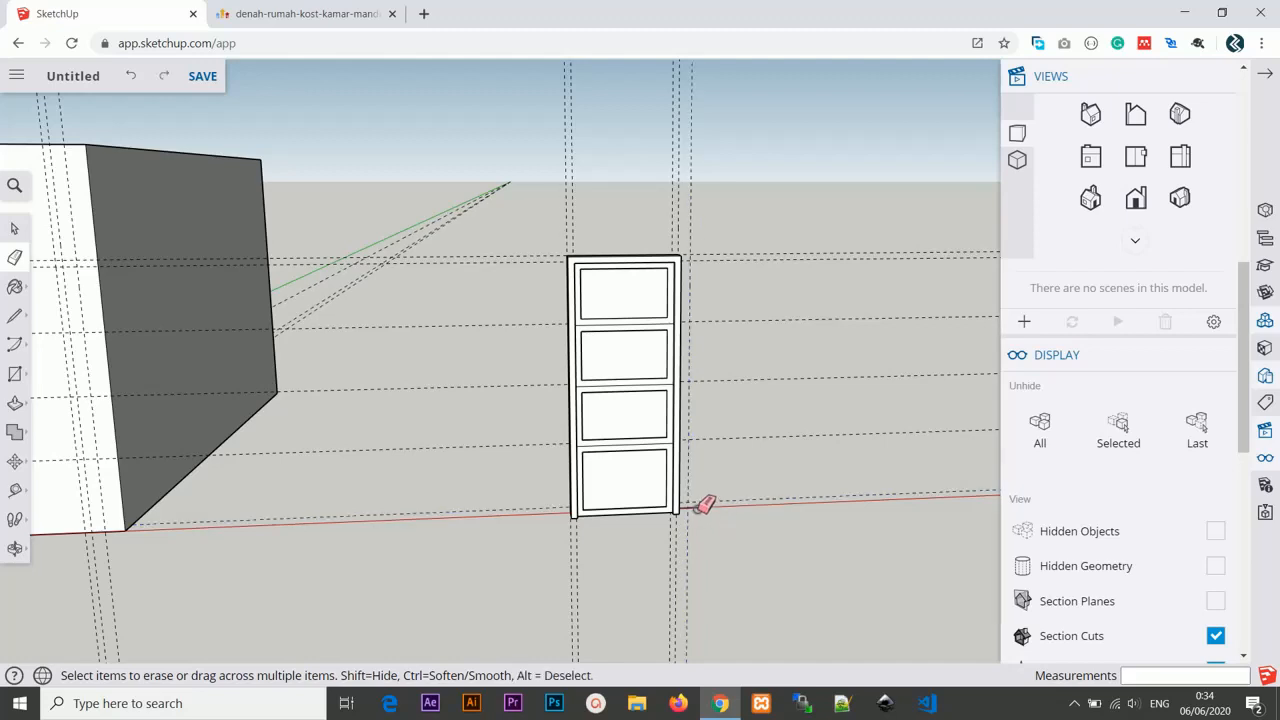
mouse_move(704, 505)
middle_down()
mouse_move(723, 551)
mouse_move(677, 471)
mouse_move(663, 488)
mouse_move(655, 470)
middle_up()
Select the whole door and make it a group.
click(14, 228)
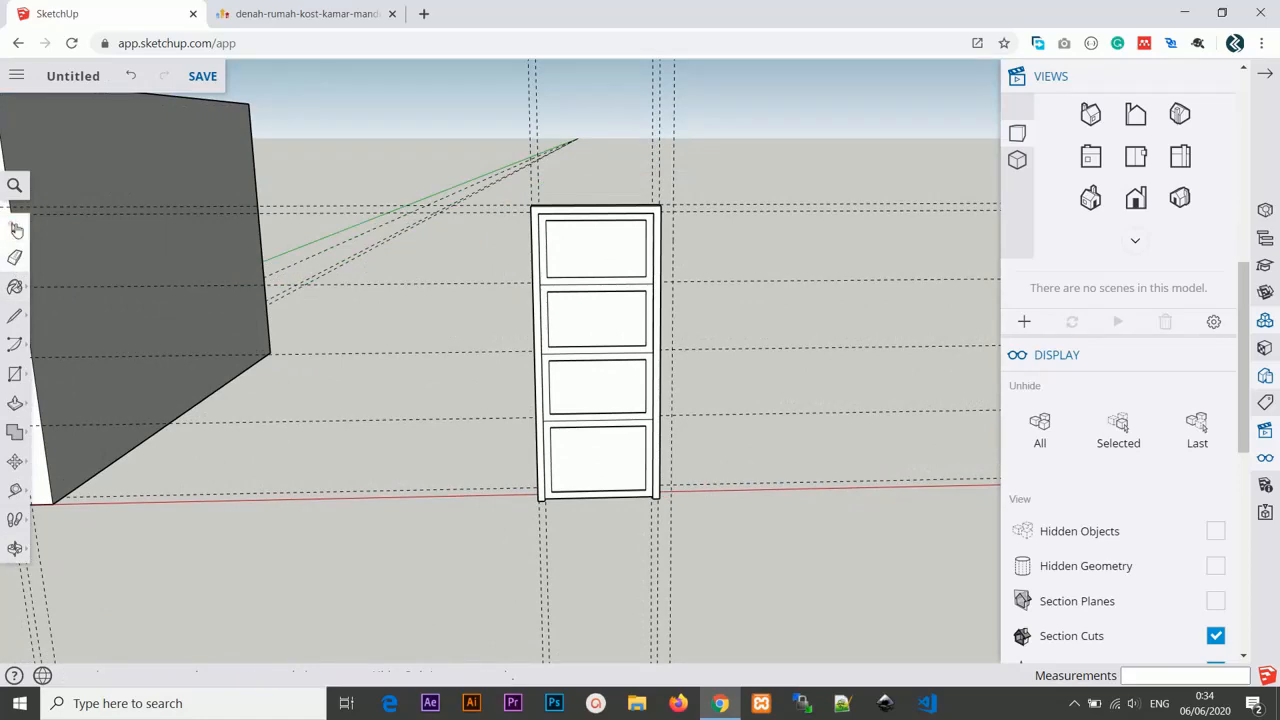
drag(525, 205, 668, 512)
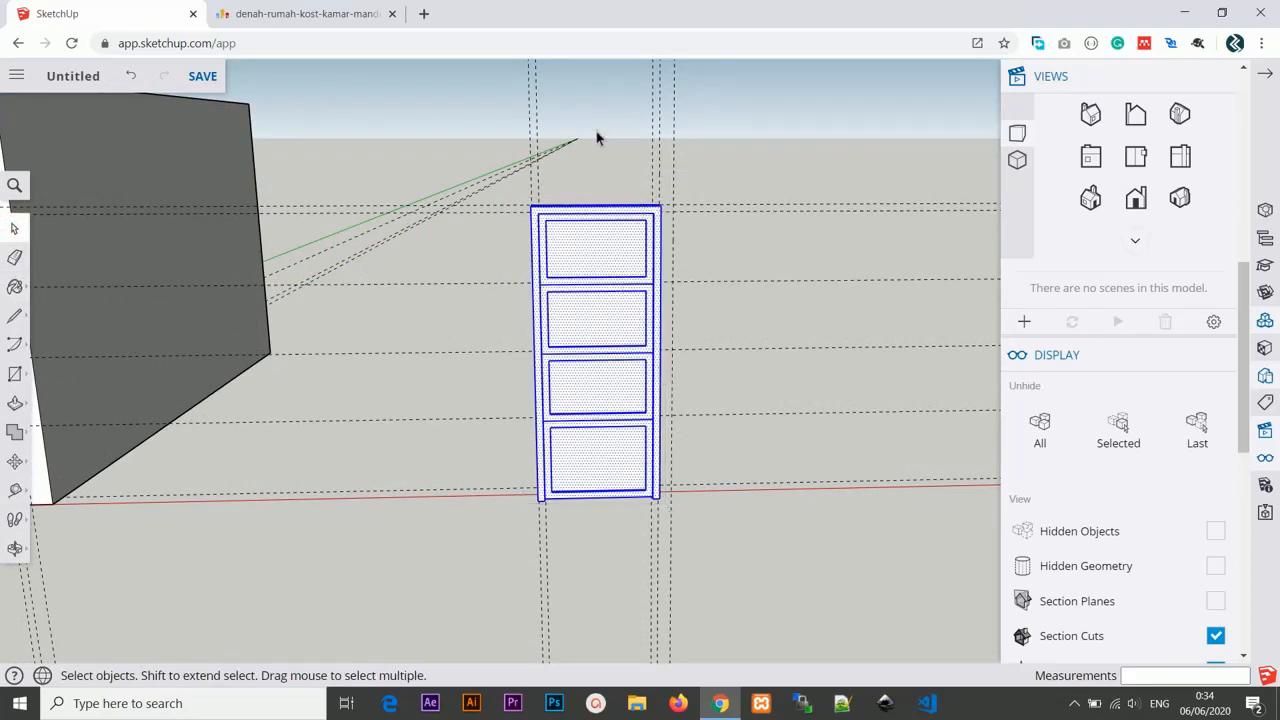
scroll(620, 185, up, 2)
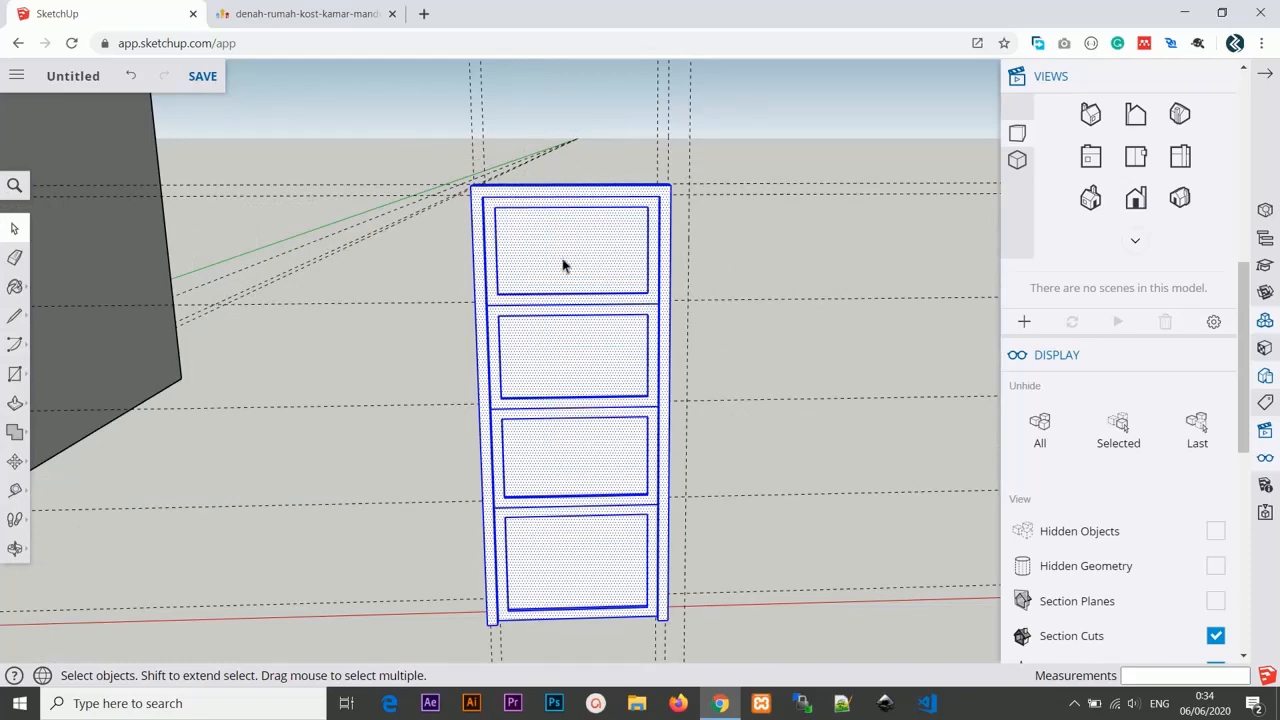
scroll(570, 278, down, 2)
scroll(591, 189, up, 2)
scroll(600, 266, down, 3)
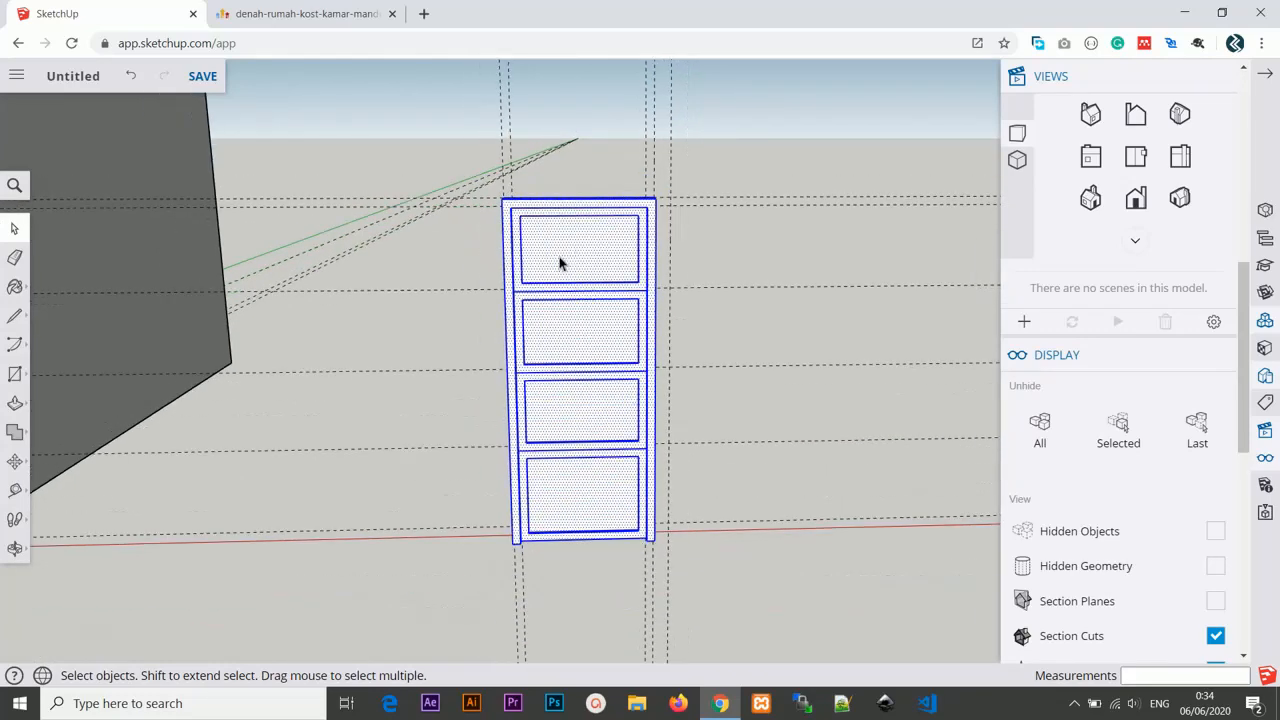
middle_drag(543, 251, 592, 254)
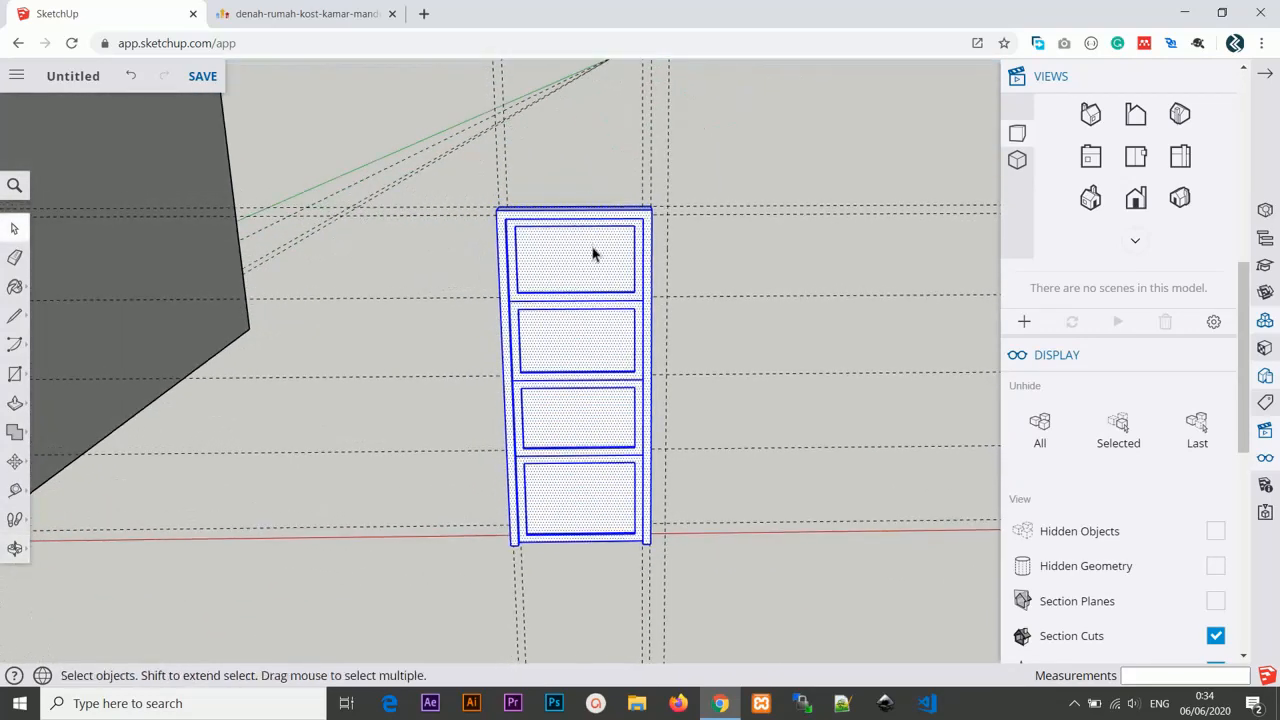
right_click(580, 262)
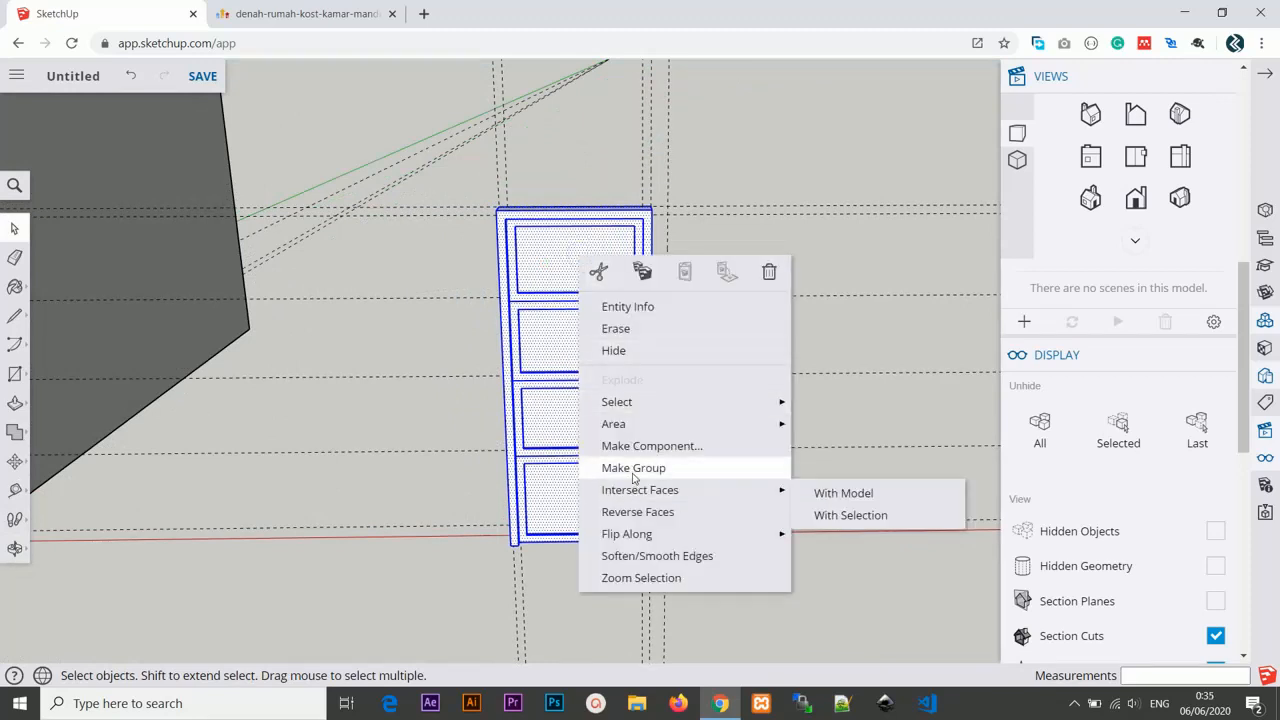
click(632, 470)
Paint the door group with the first material from the Wood category of the materials library.
scroll(632, 474, down, 2)
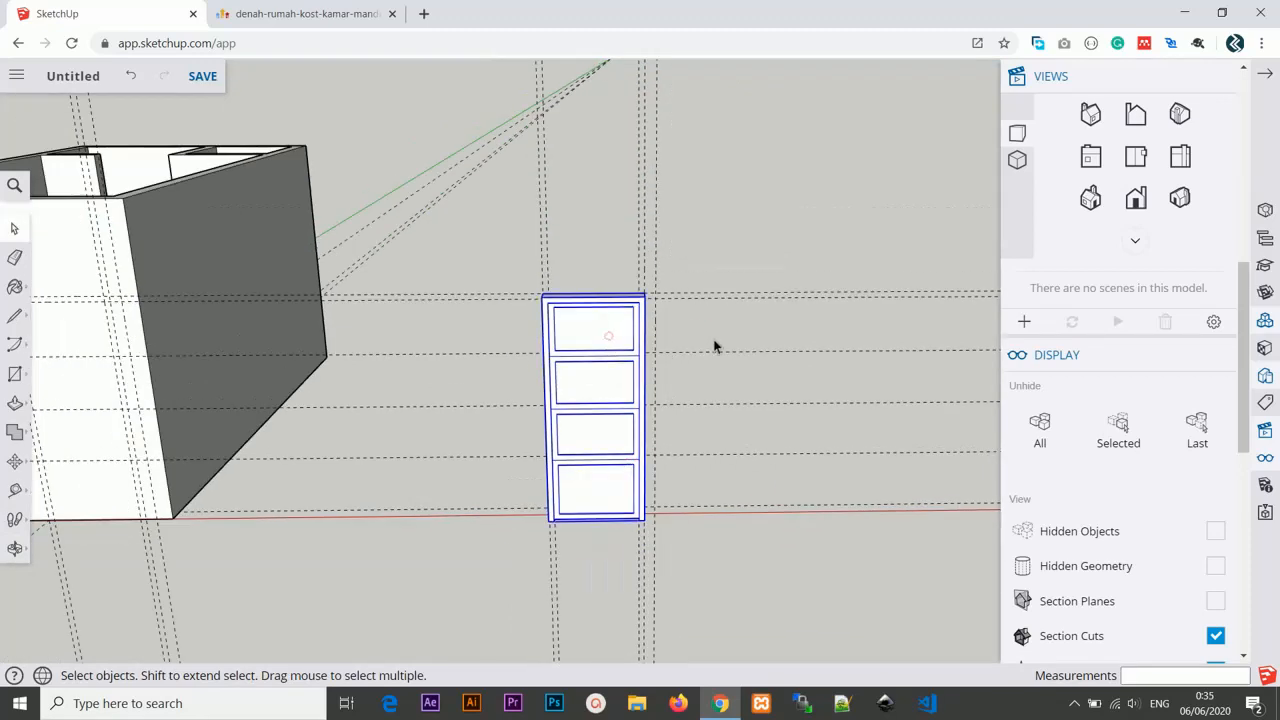
scroll(714, 345, down, 1)
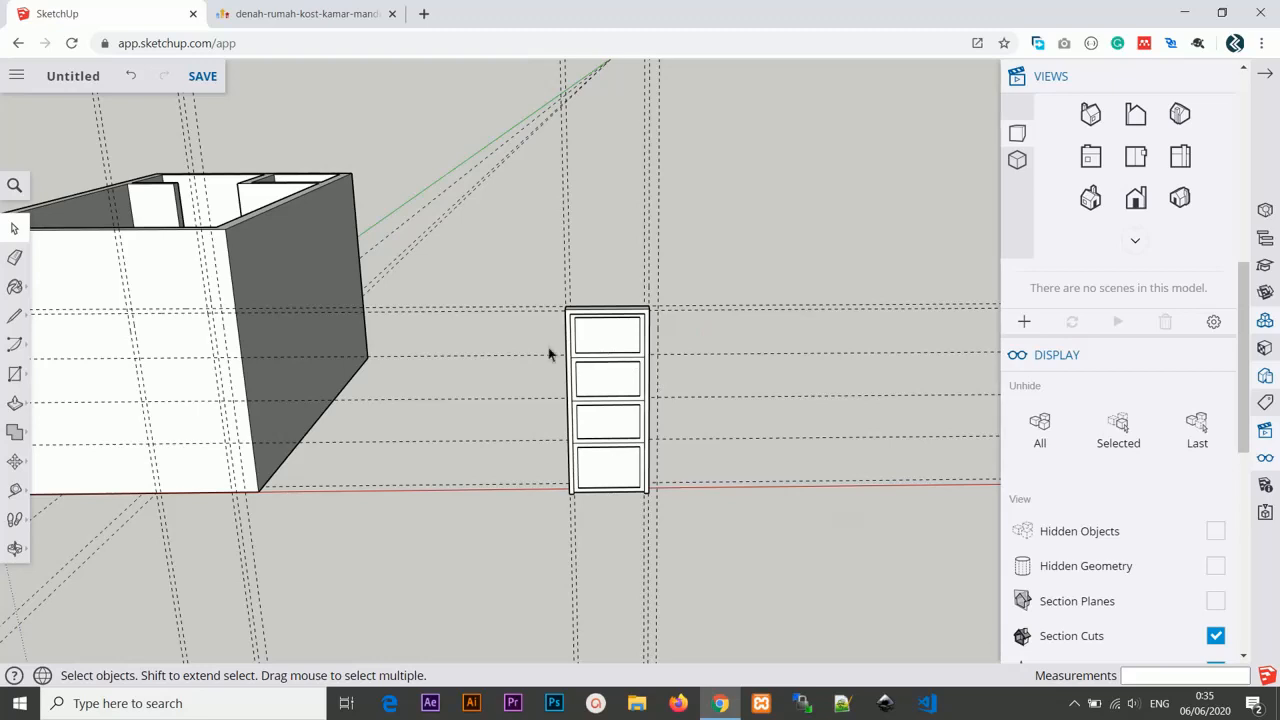
middle_drag(551, 354, 500, 302)
click(575, 294)
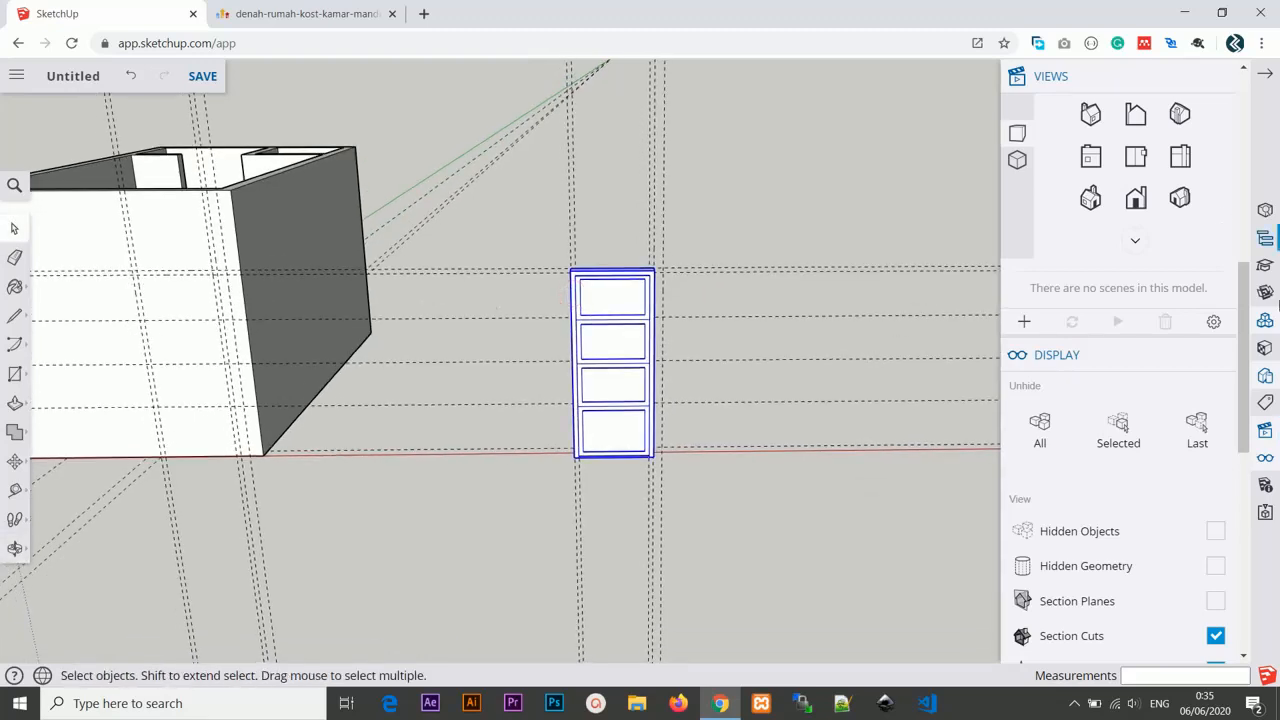
click(1265, 347)
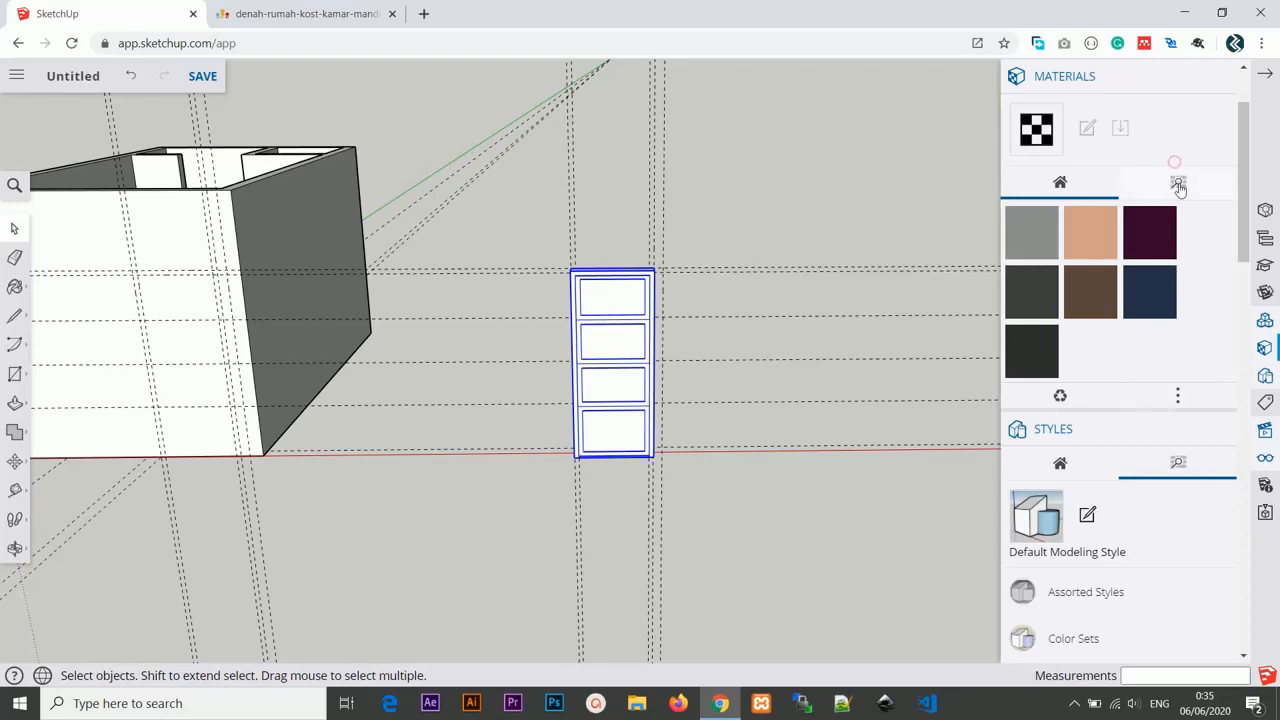
click(1178, 184)
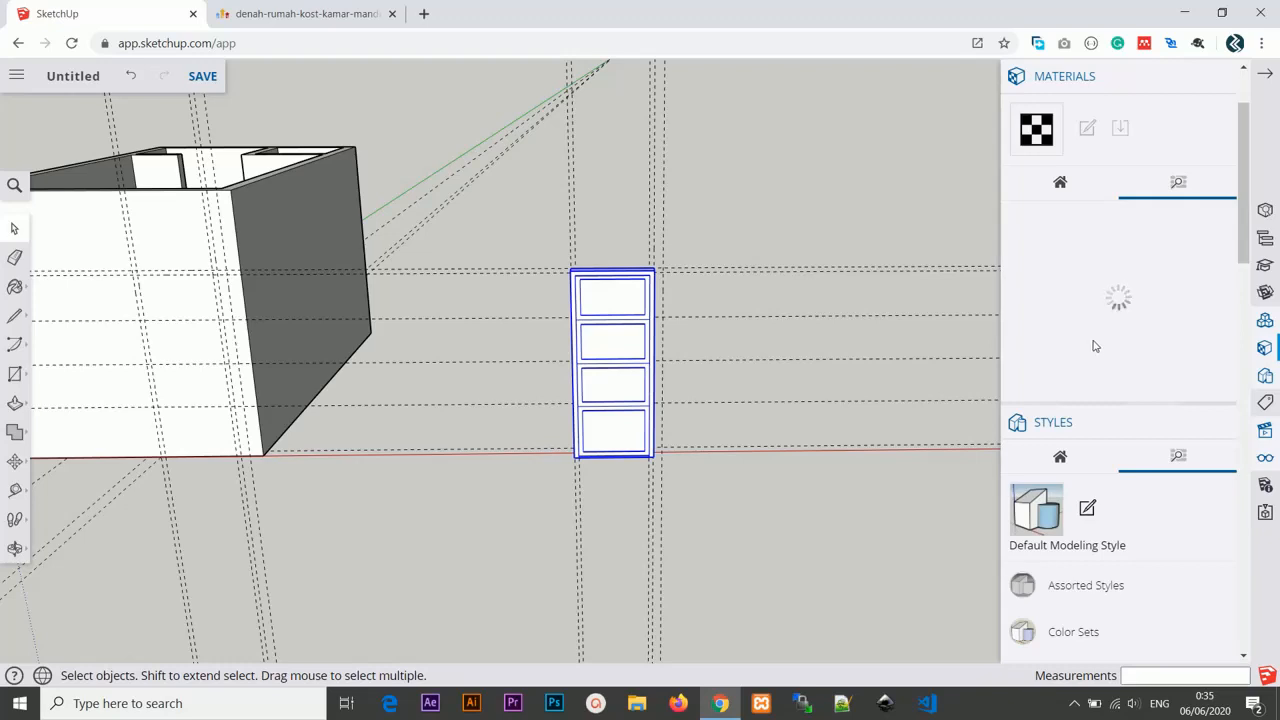
scroll(717, 340, up, 1)
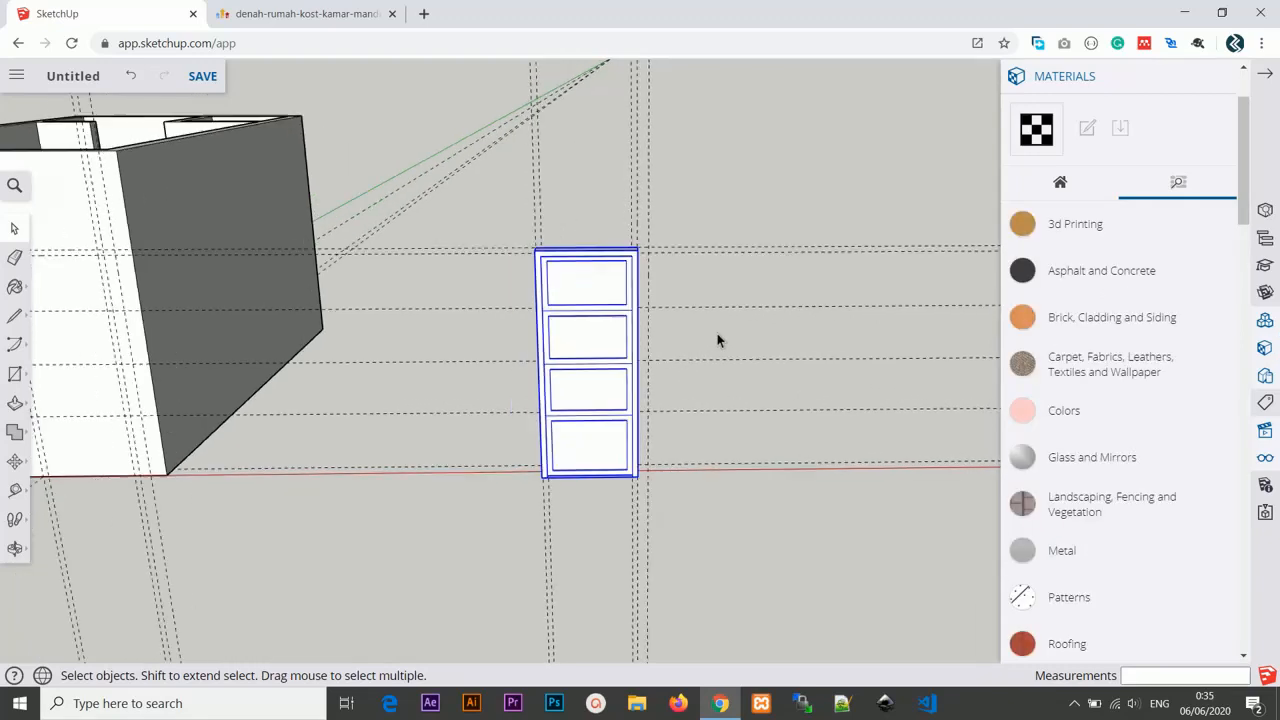
scroll(1095, 376, down, 6)
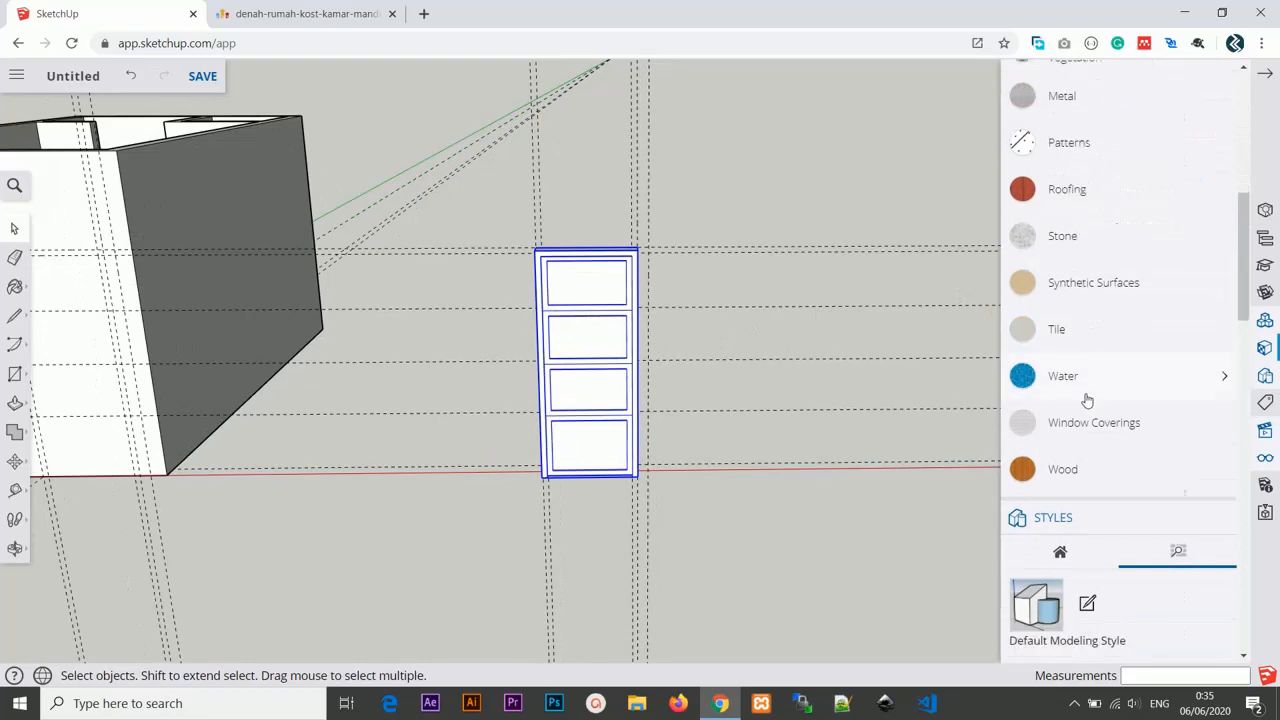
click(1054, 345)
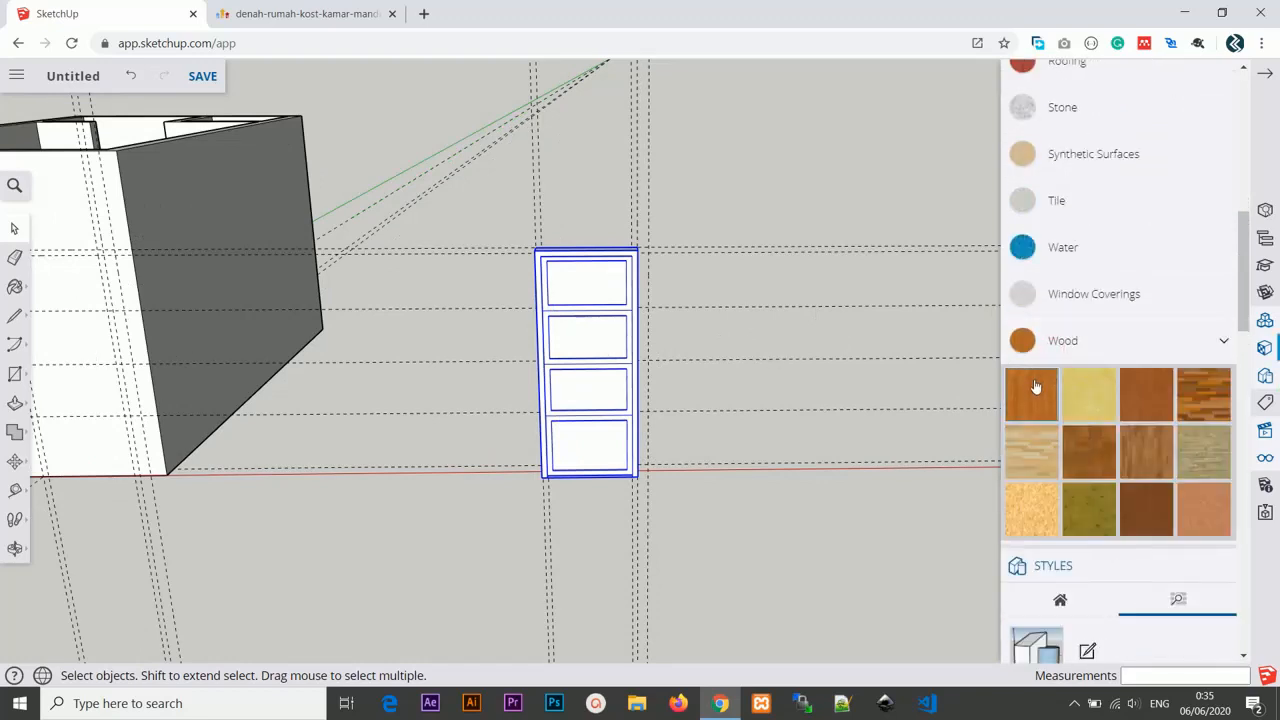
click(1031, 390)
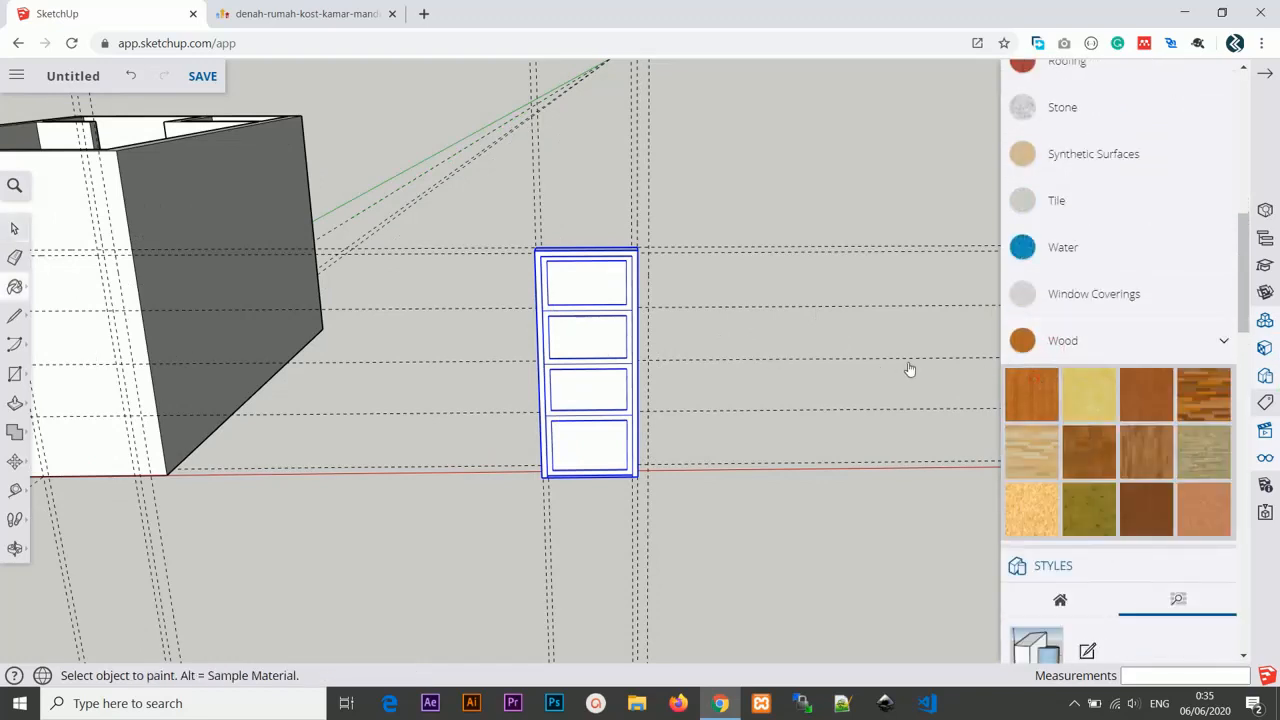
click(608, 332)
middle_drag(640, 358, 580, 350)
scroll(586, 331, up, 3)
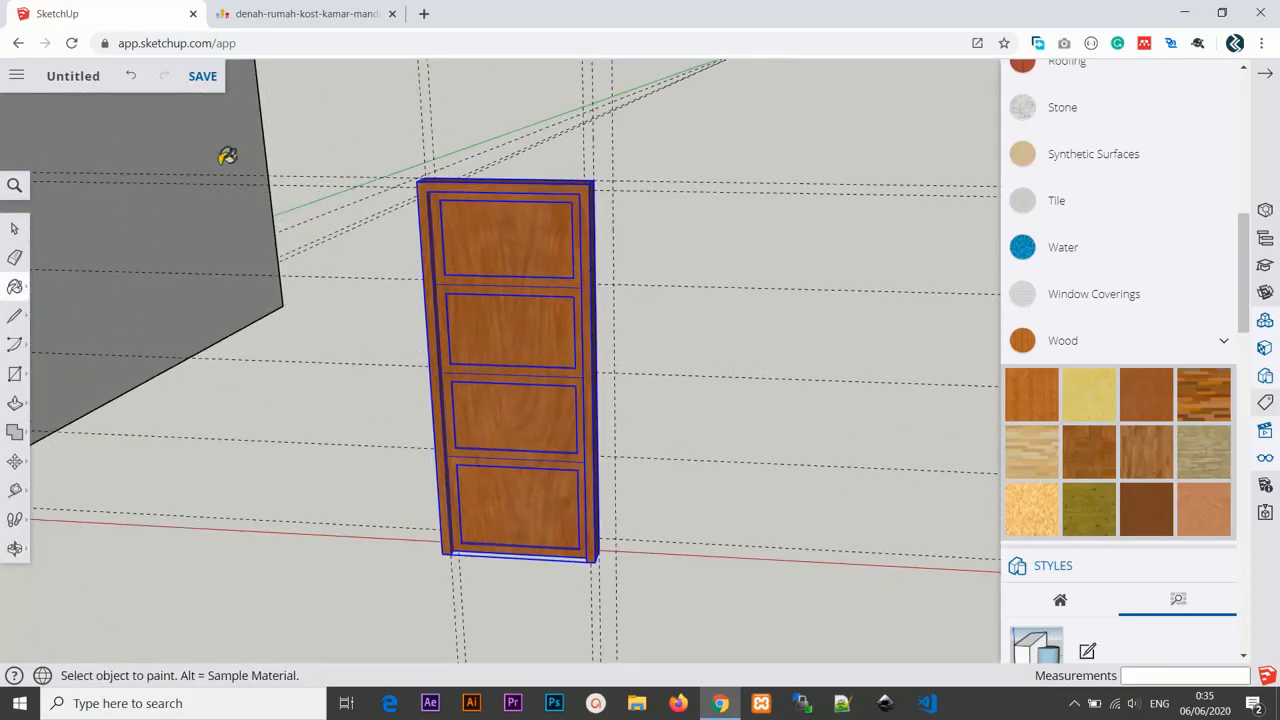
Draw a rectangle on the front wall for the door opening, about 2.15 m by 0.94 m.
click(14, 226)
click(250, 347)
middle_drag(257, 345, 397, 224)
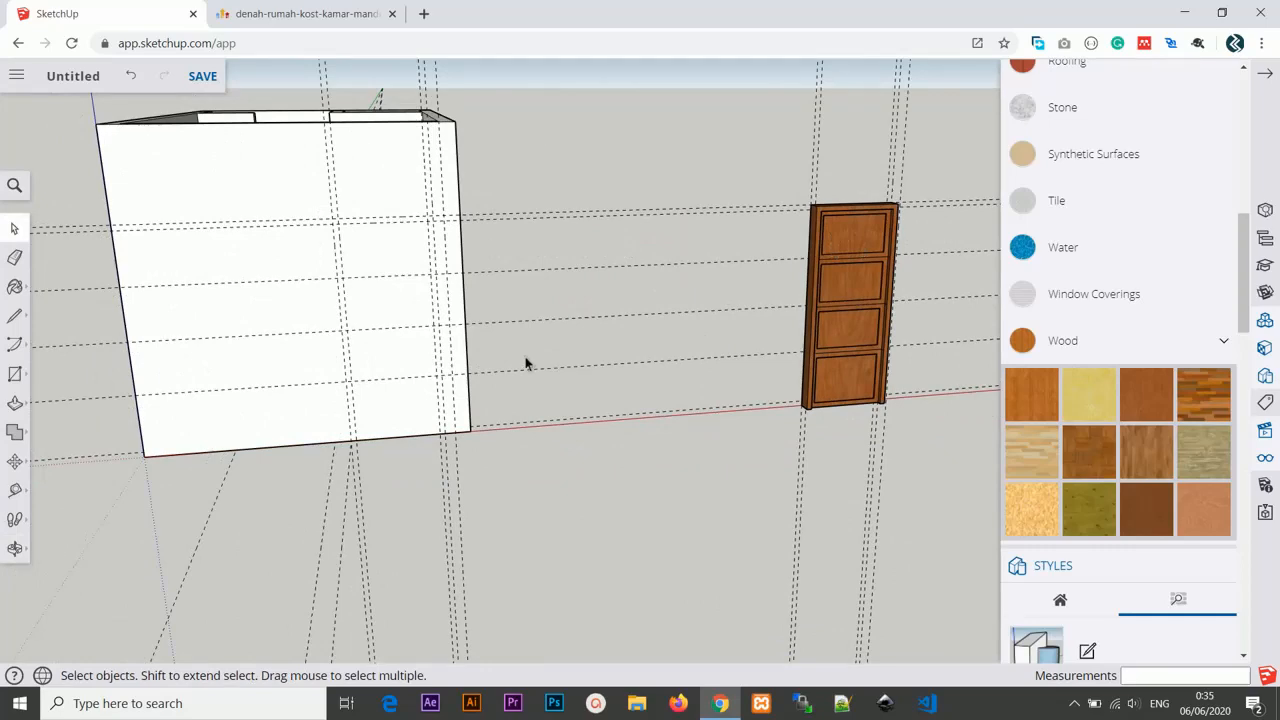
scroll(306, 320, up, 2)
scroll(338, 199, up, 3)
key(r)
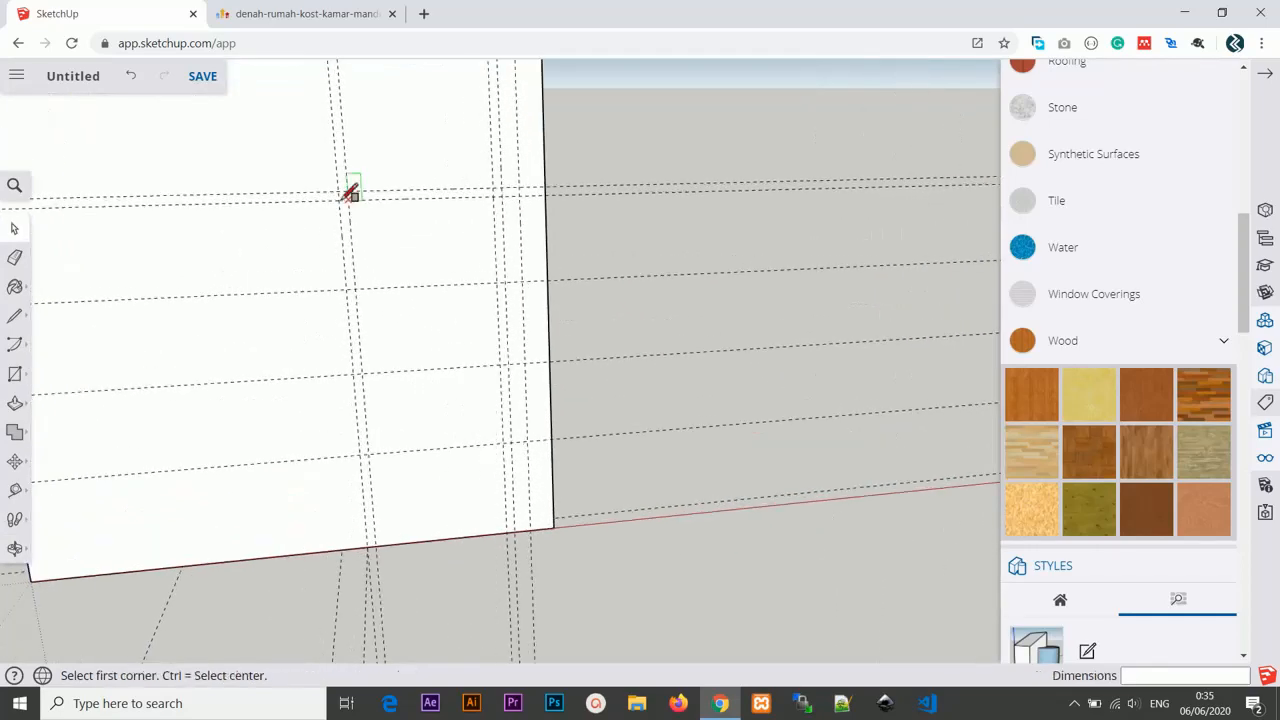
click(339, 190)
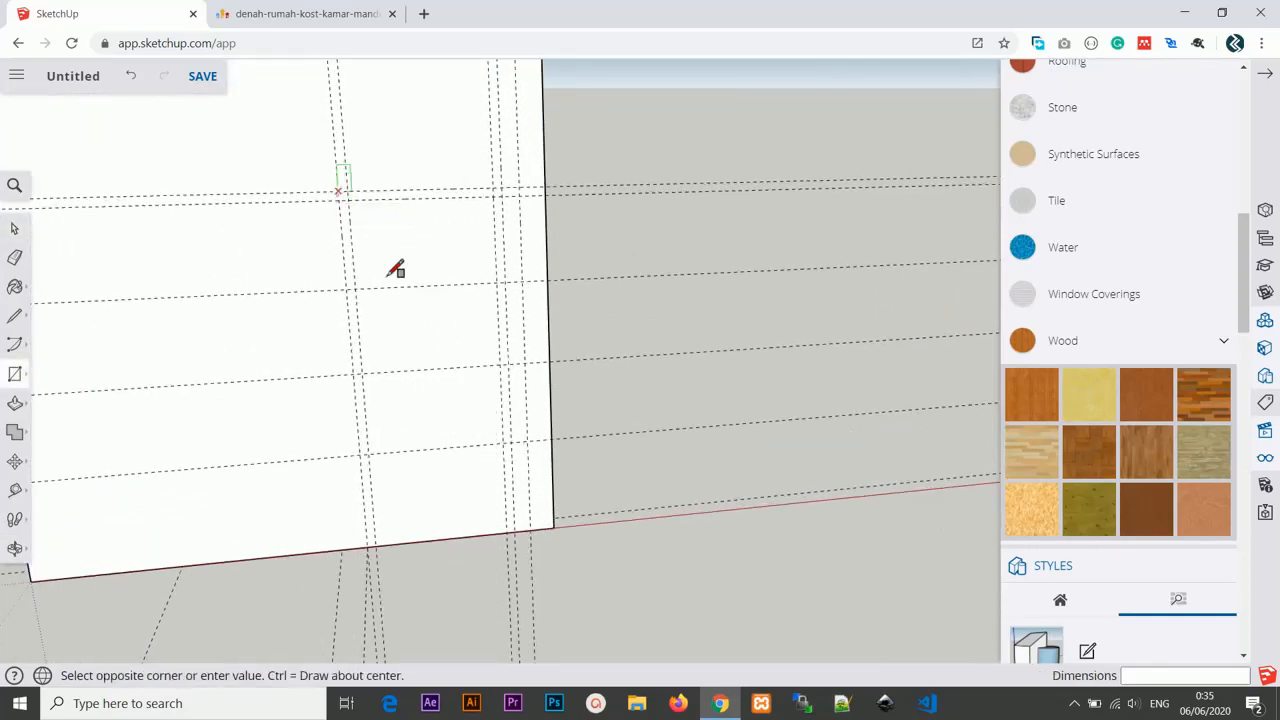
click(528, 524)
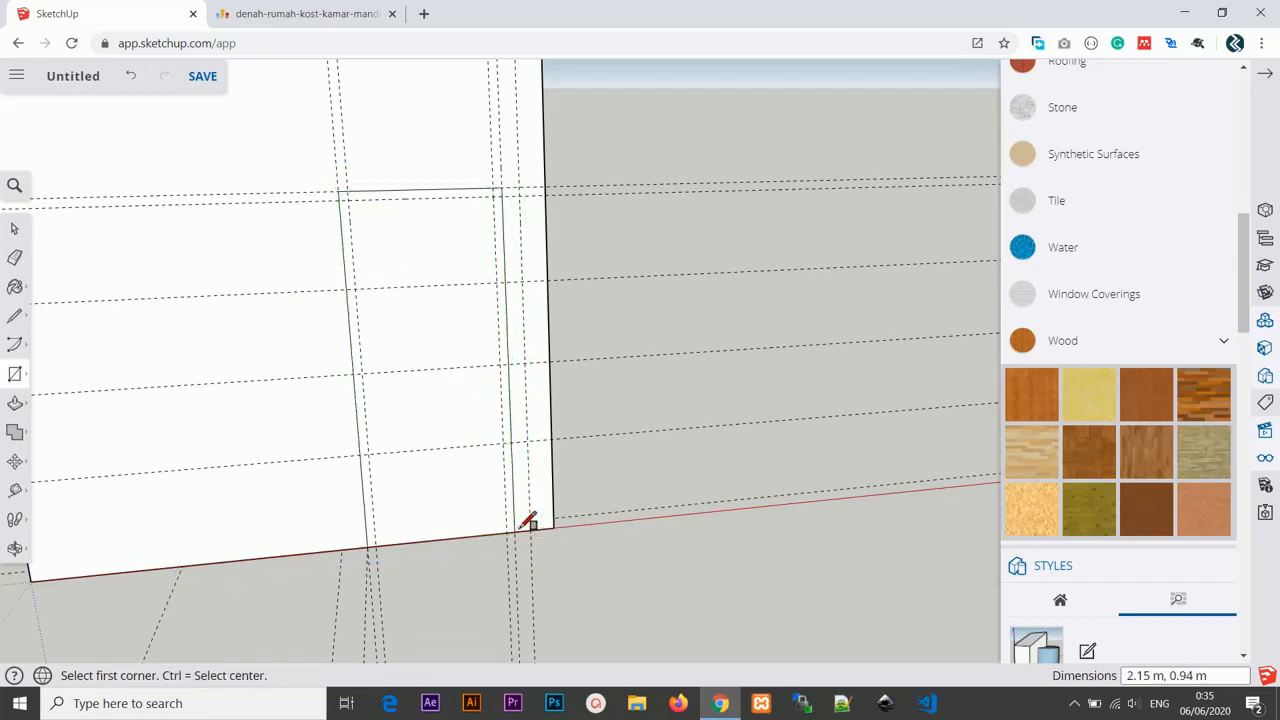
Push the opening rectangle 0.15 m into the wall to cut the door opening through it.
key(p)
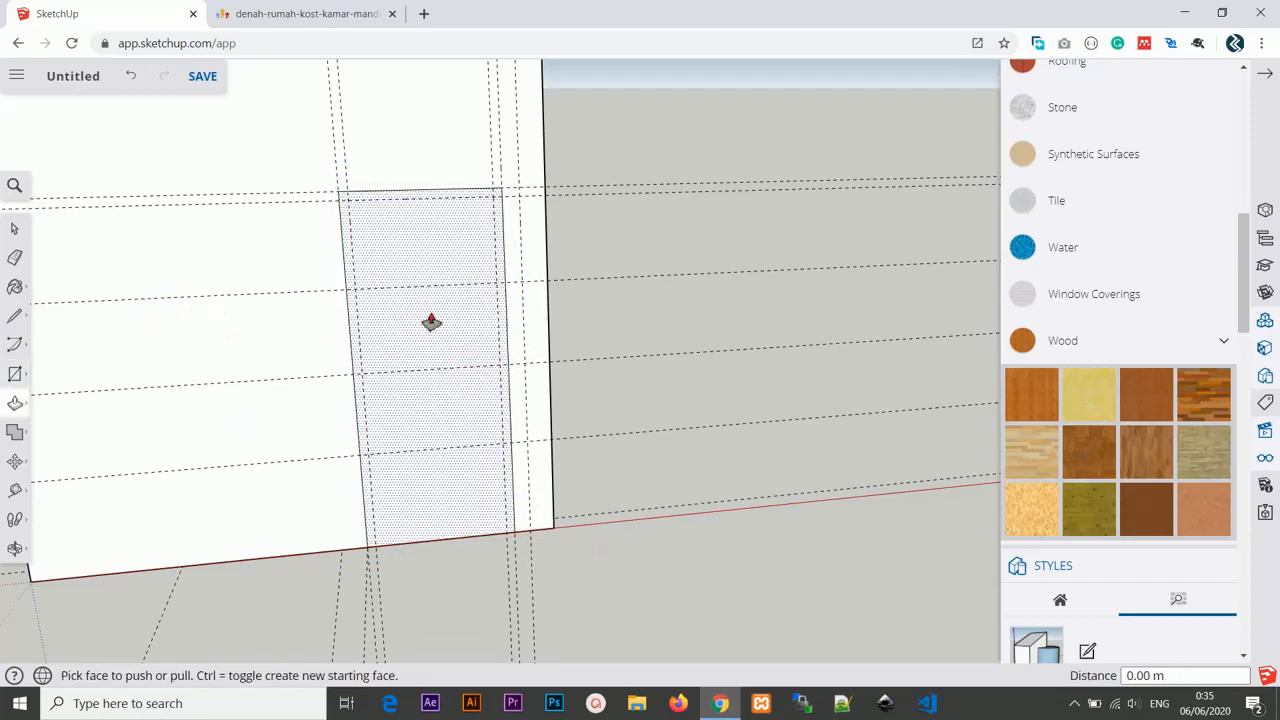
click(430, 314)
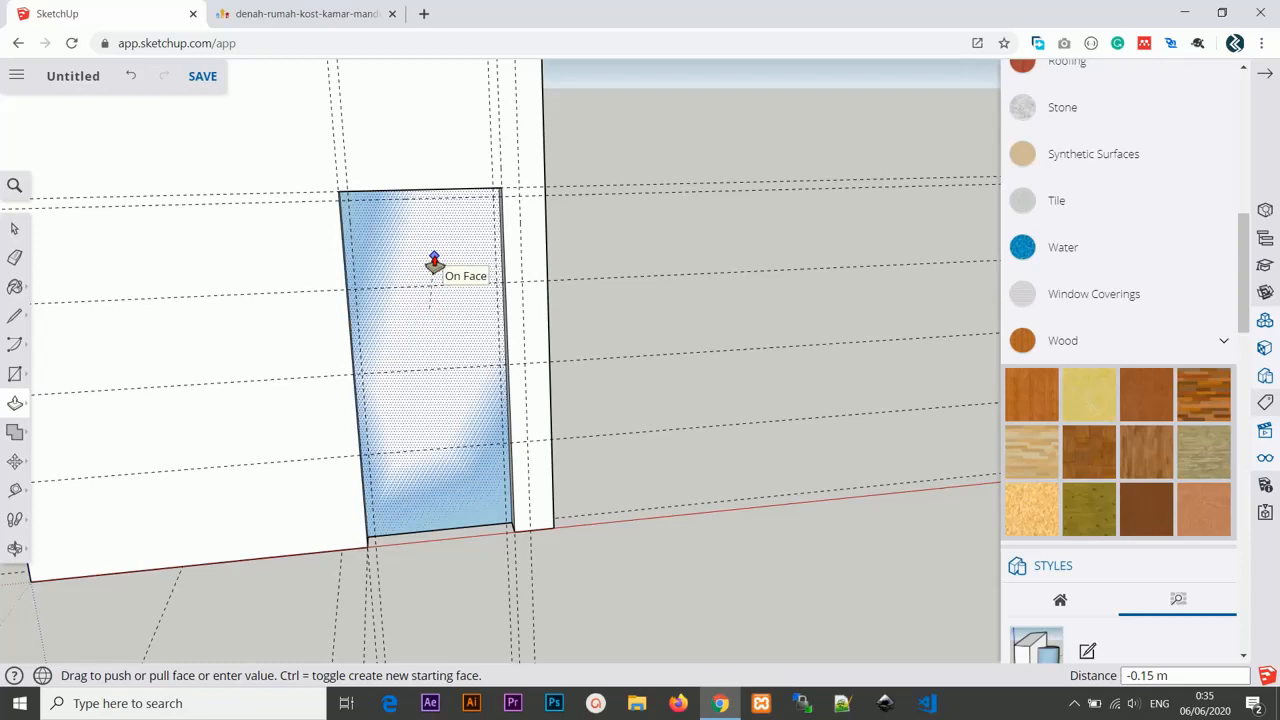
click(433, 265)
scroll(437, 273, down, 5)
middle_drag(594, 331, 577, 377)
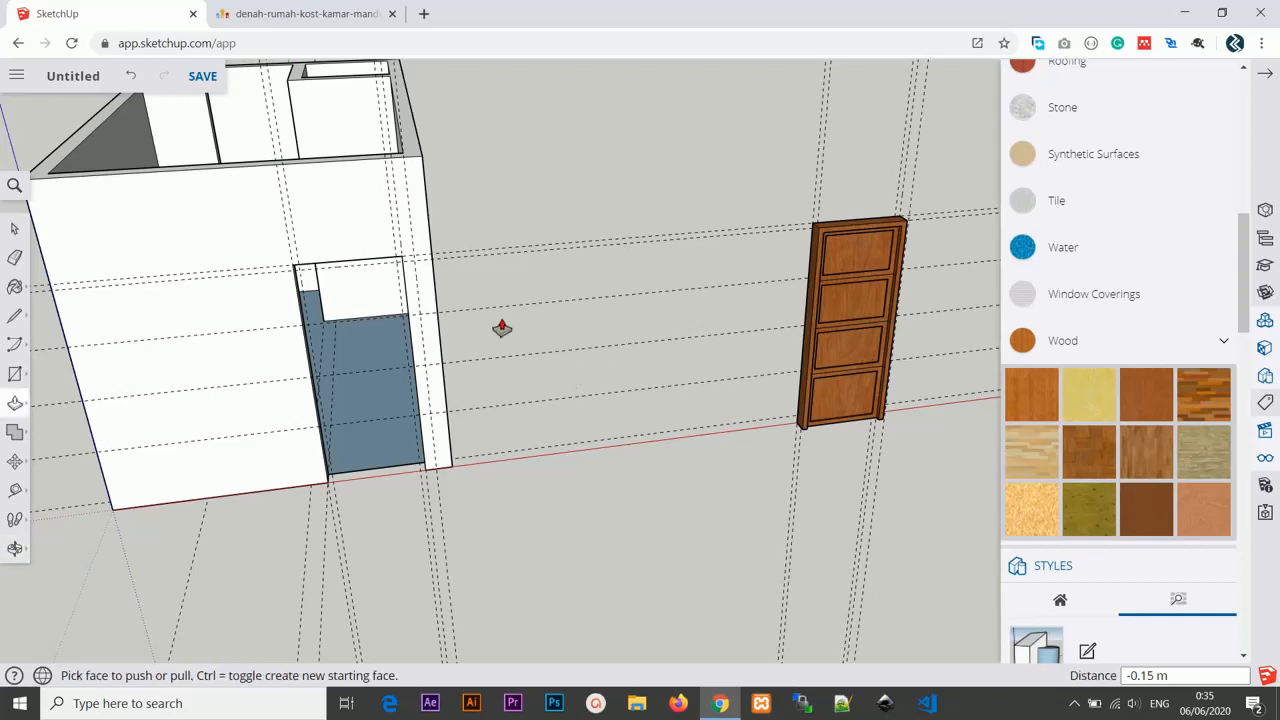
Move the door group into the opening, snapping its bottom corner to the opening's bottom corner.
click(15, 228)
click(884, 265)
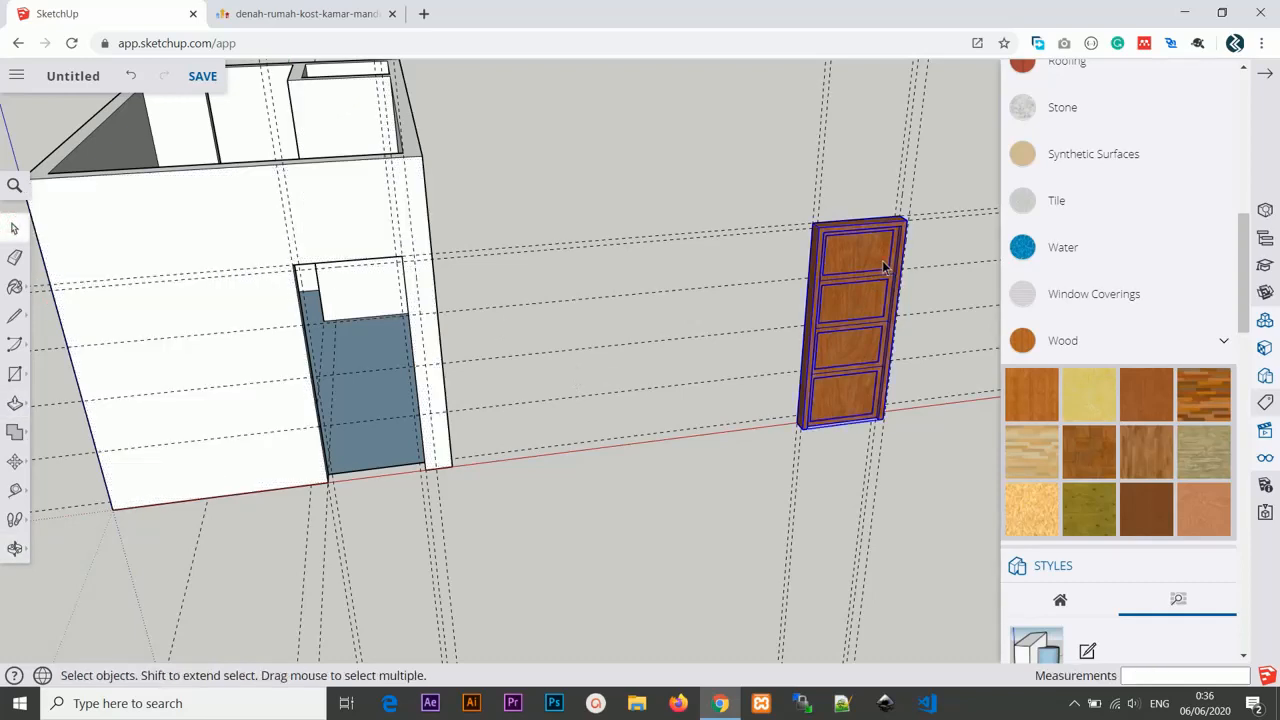
click(15, 460)
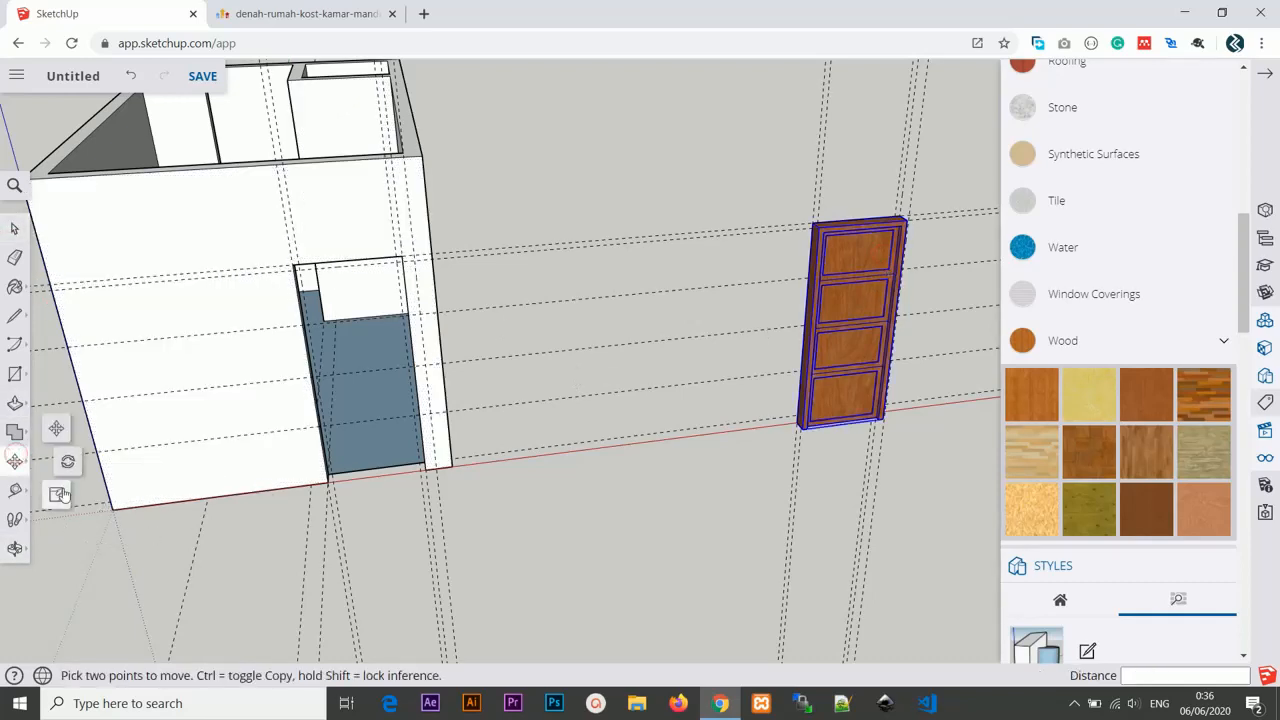
middle_drag(551, 438, 643, 455)
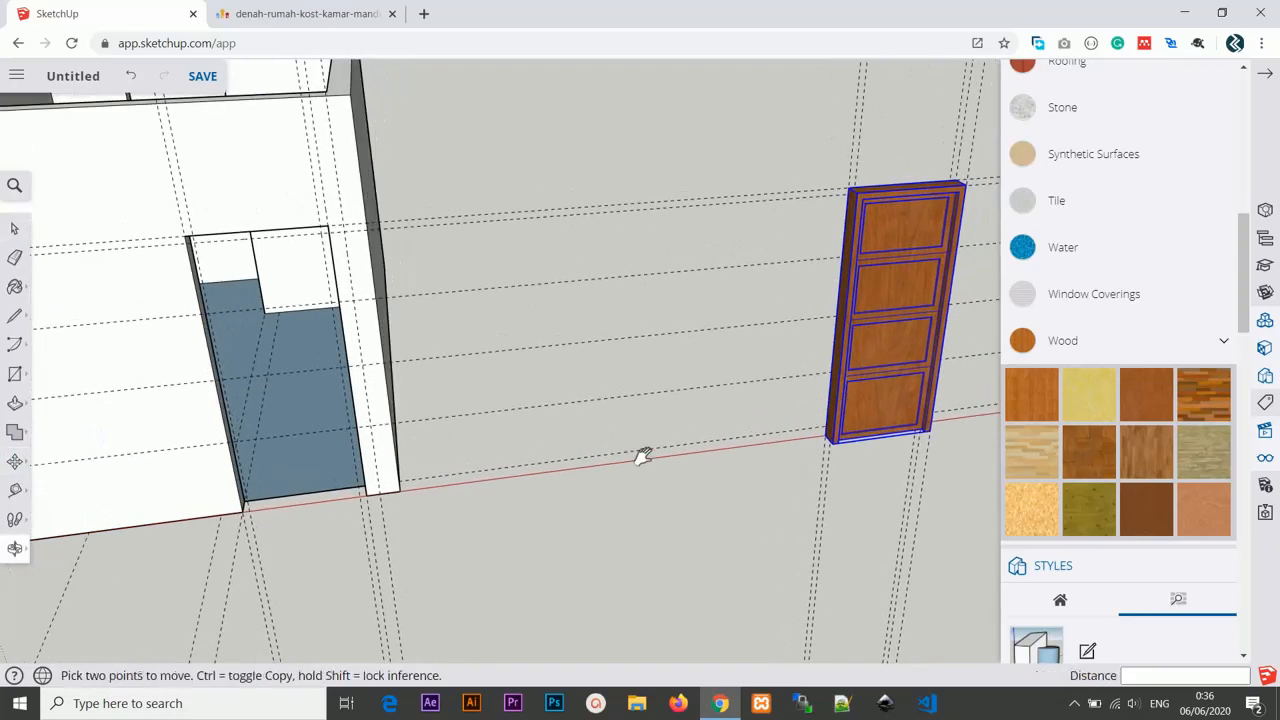
click(932, 433)
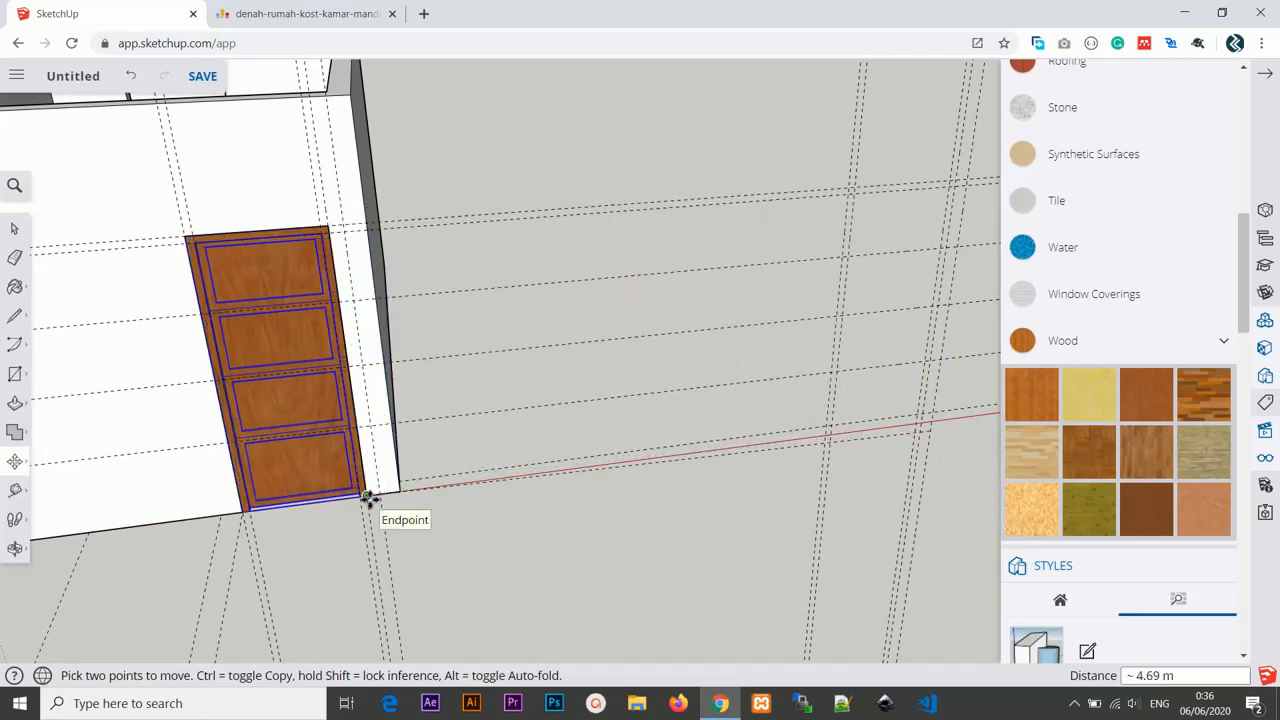
click(367, 497)
middle_drag(369, 497, 209, 343)
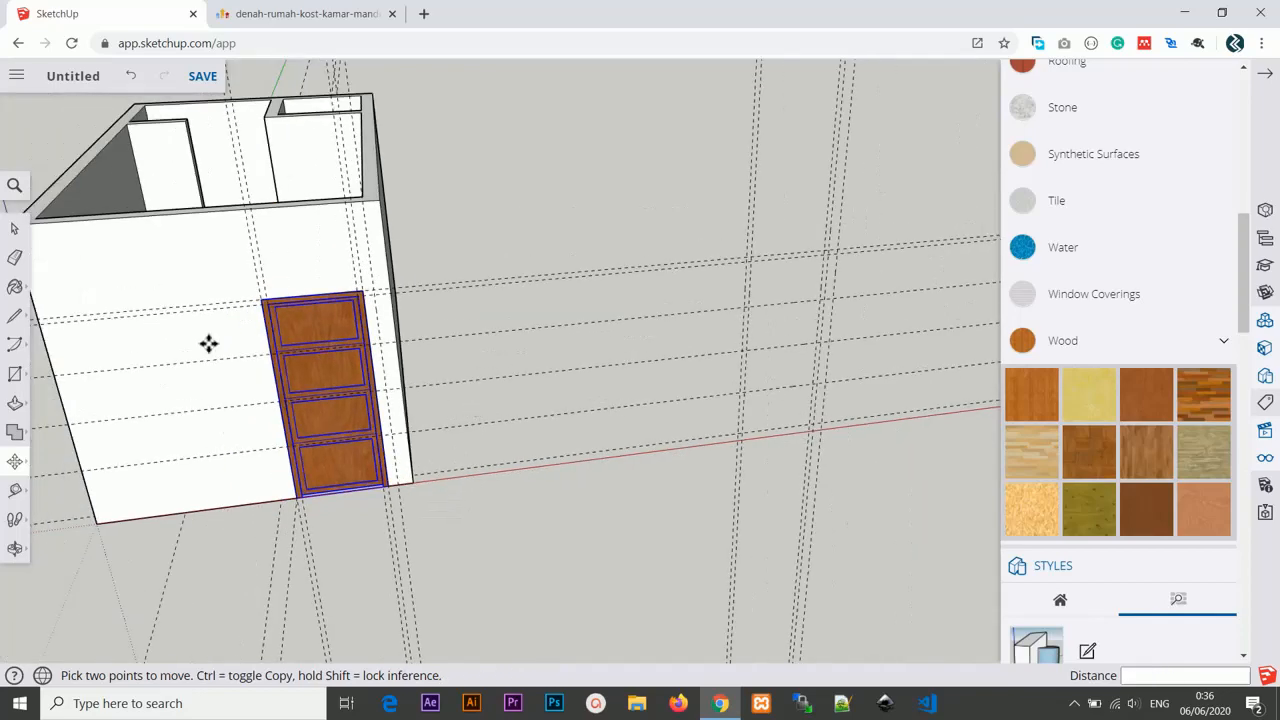
Add a guide line 10 cm above the top edge of the door with the Tape Measure.
click(12, 231)
middle_drag(366, 323, 660, 280)
scroll(526, 317, down, 2)
scroll(523, 340, up, 5)
scroll(673, 360, down, 2)
scroll(597, 374, down, 3)
scroll(683, 357, up, 3)
scroll(609, 383, up, 3)
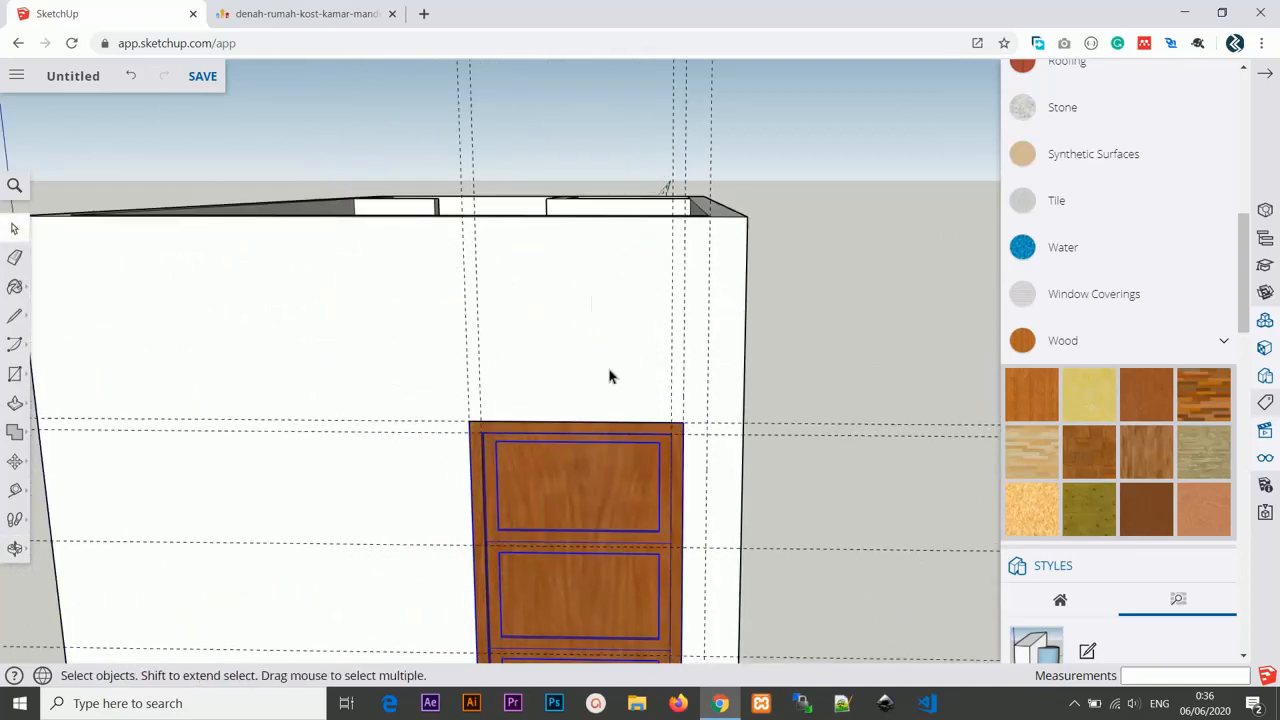
key(t)
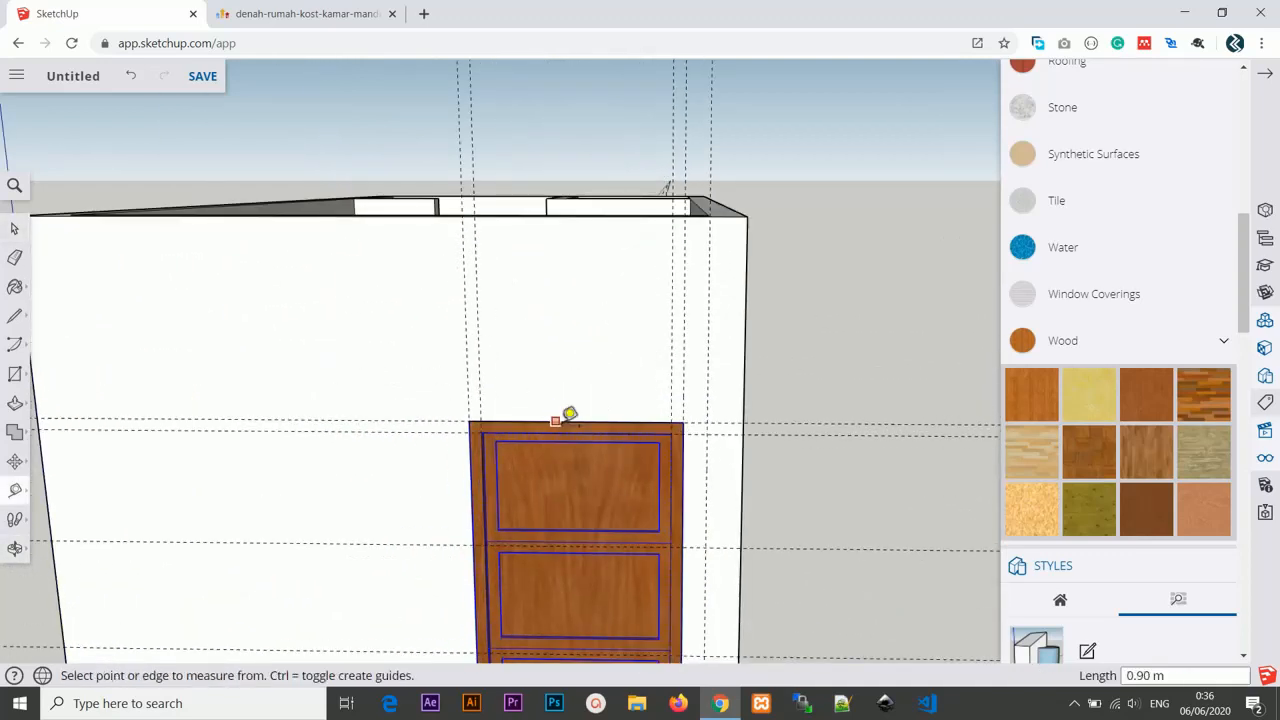
click(575, 421)
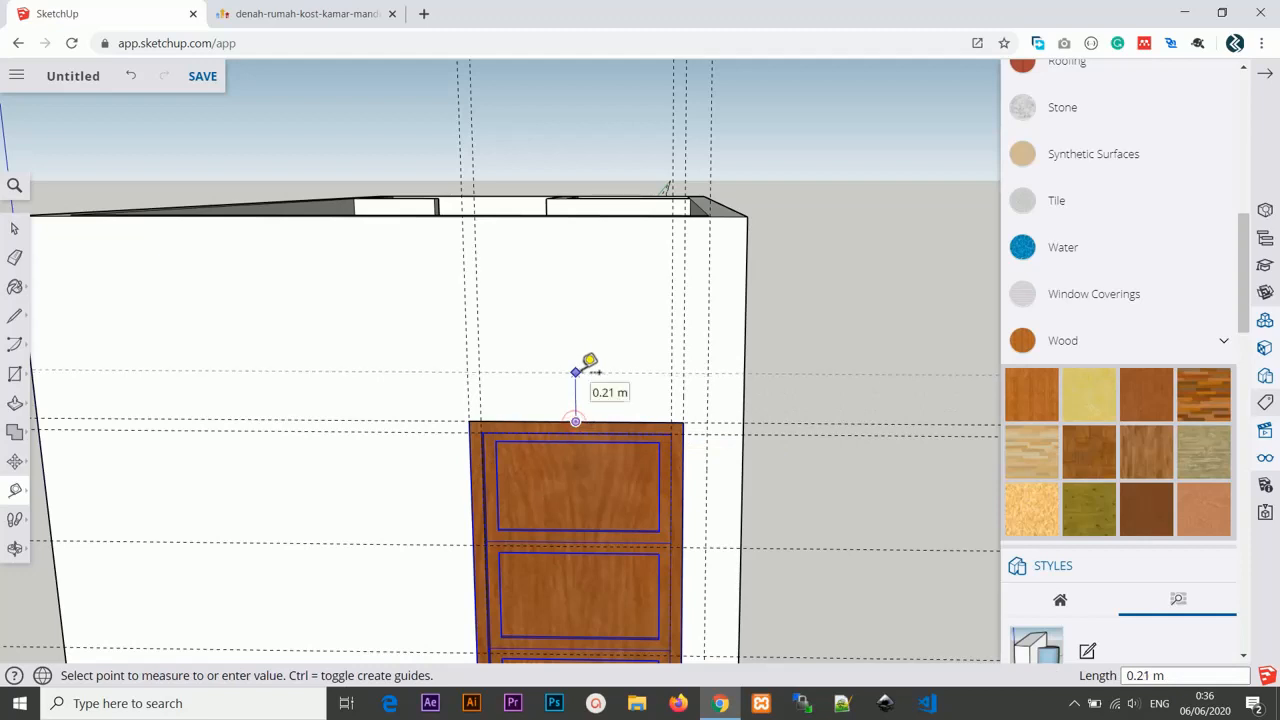
key(Escape)
click(598, 421)
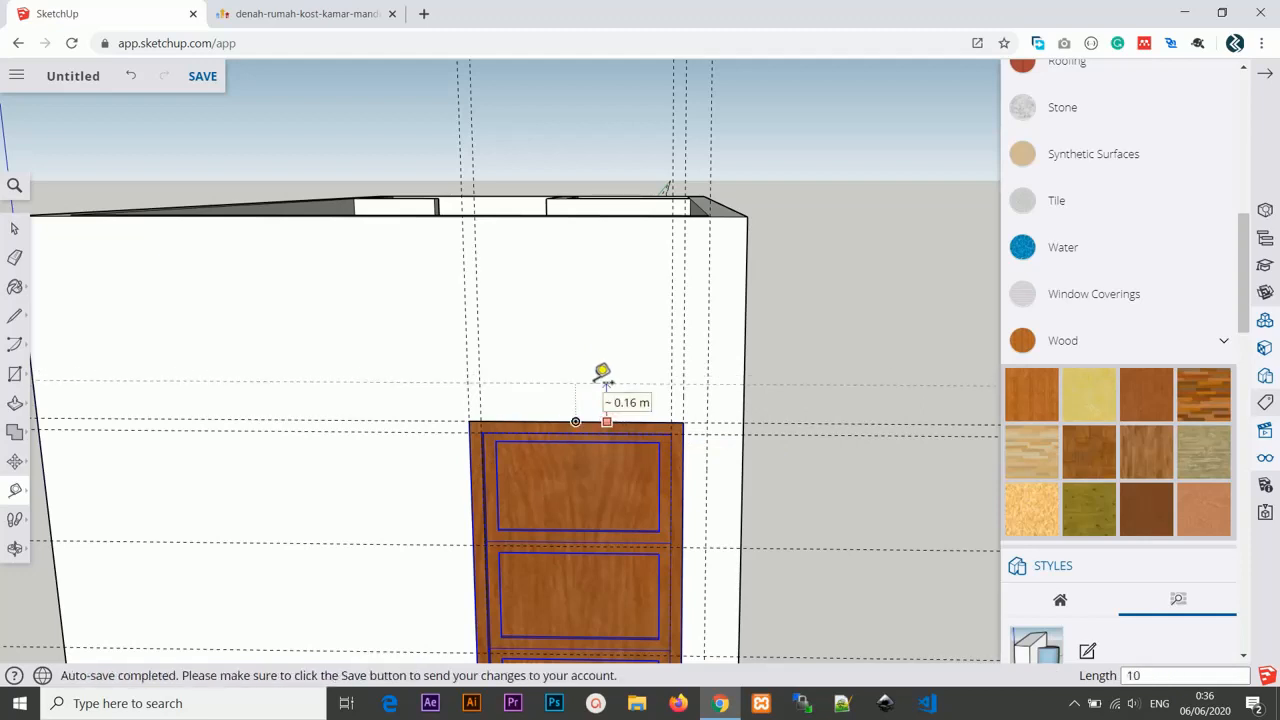
key(Escape)
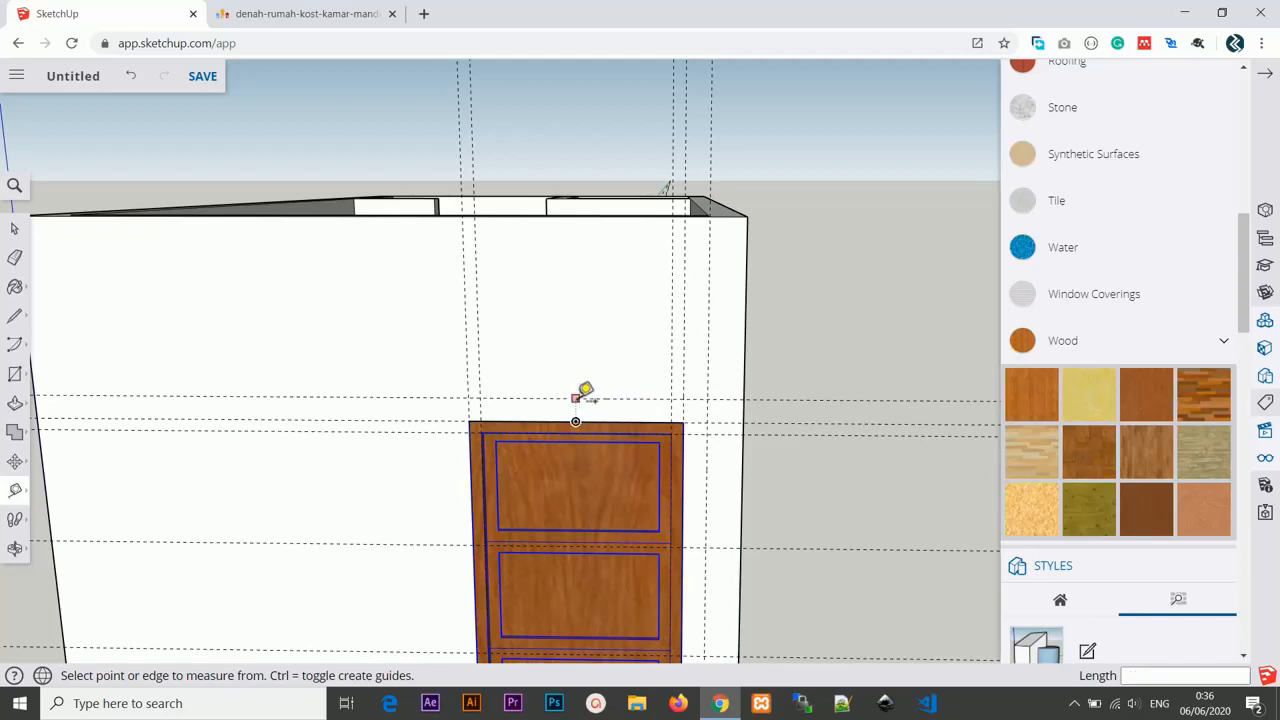
Add a guide line 20 cm above the guide over the door.
click(575, 398)
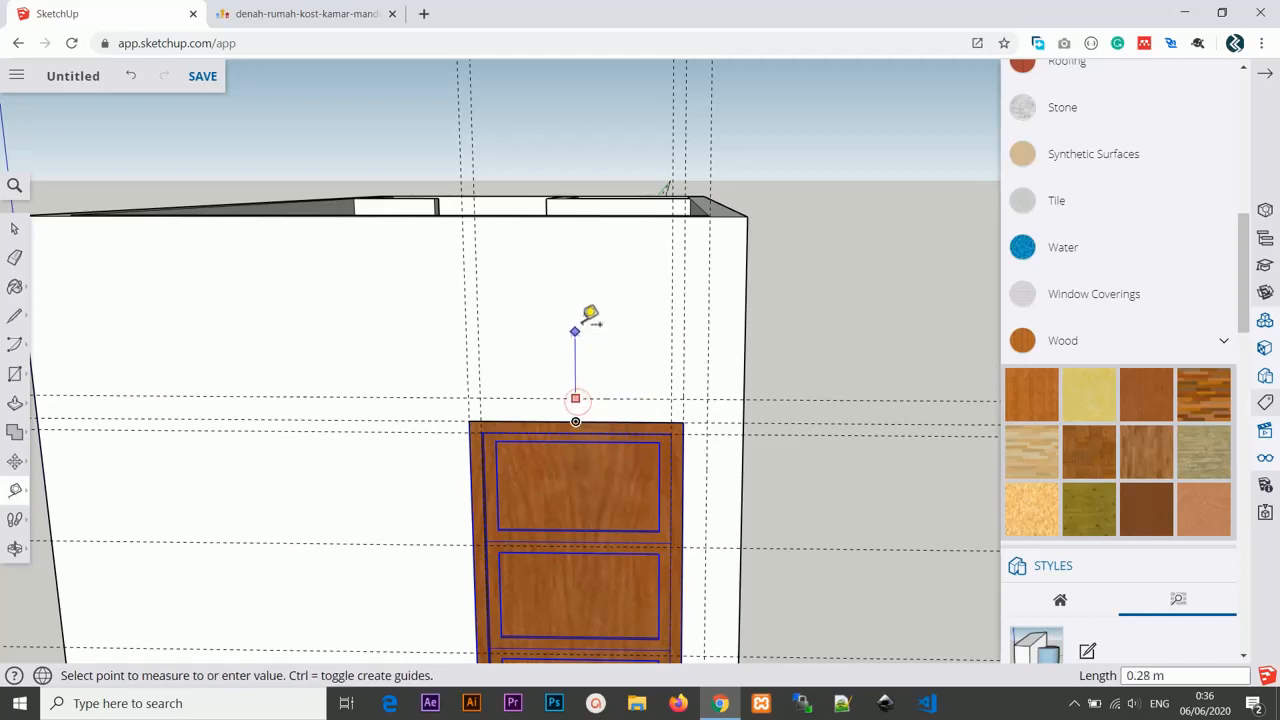
key(Escape)
click(622, 398)
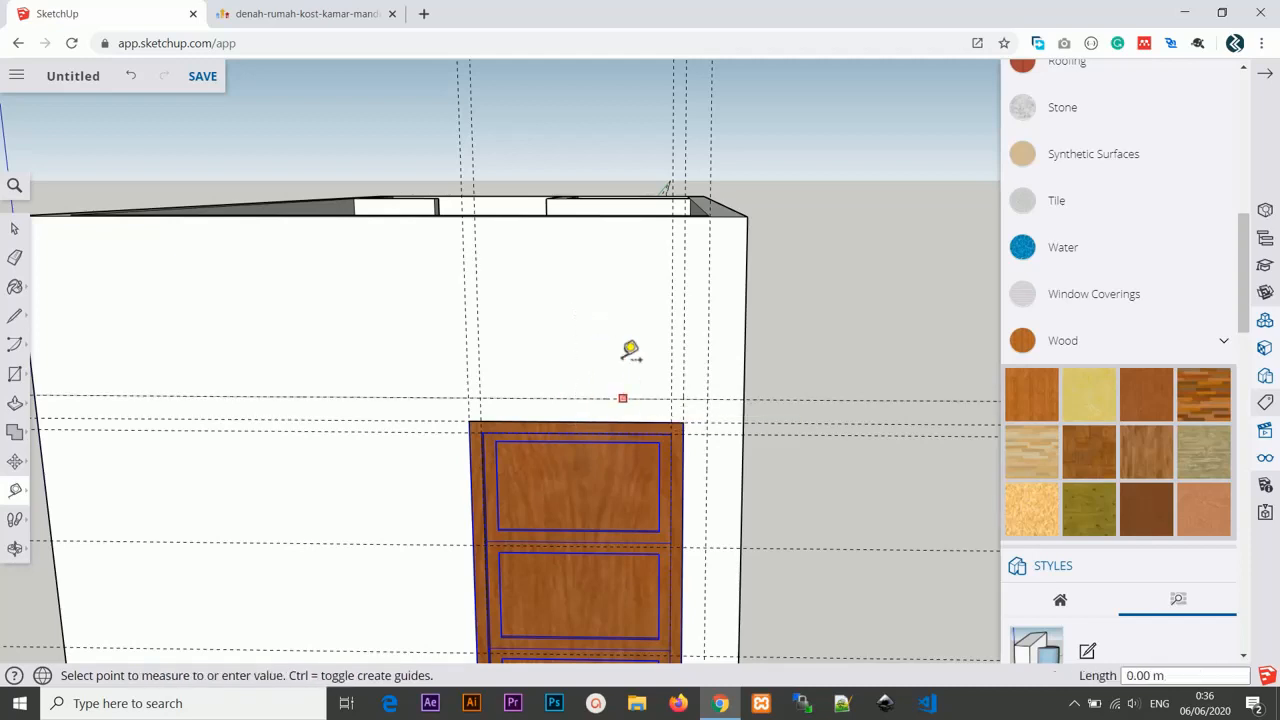
text(20cm)
key(Return)
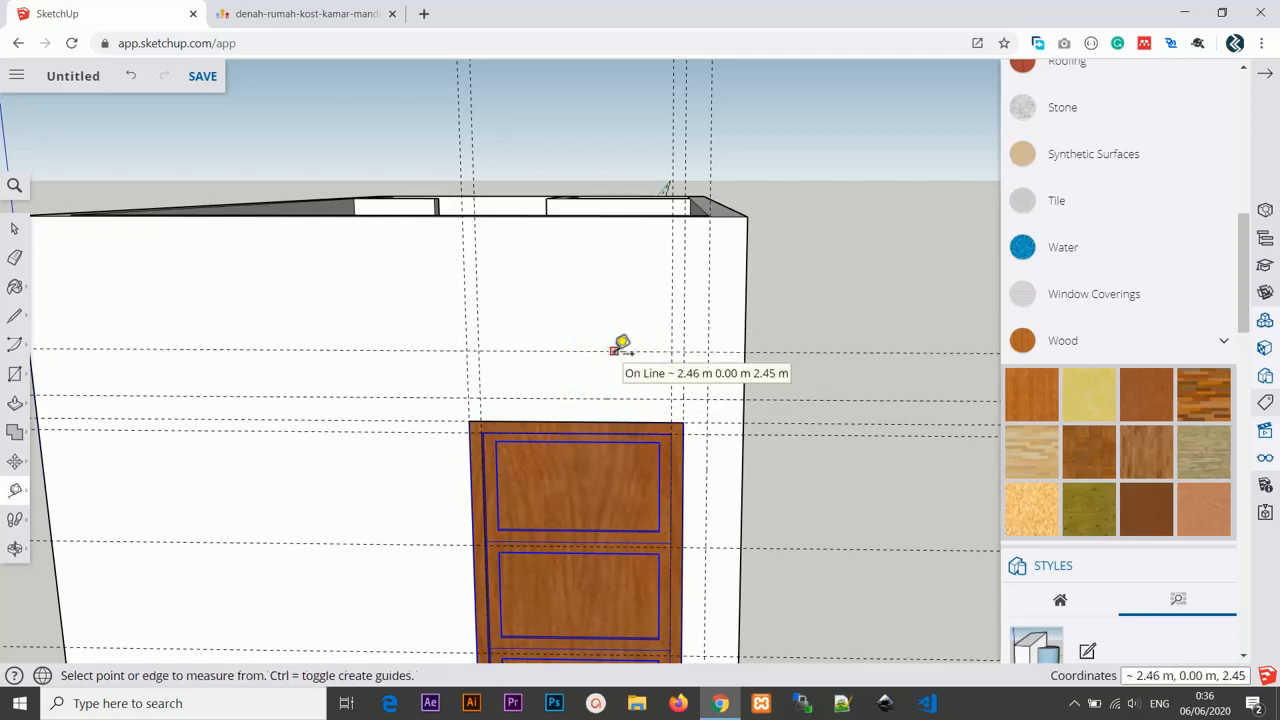
click(615, 350)
key(Escape)
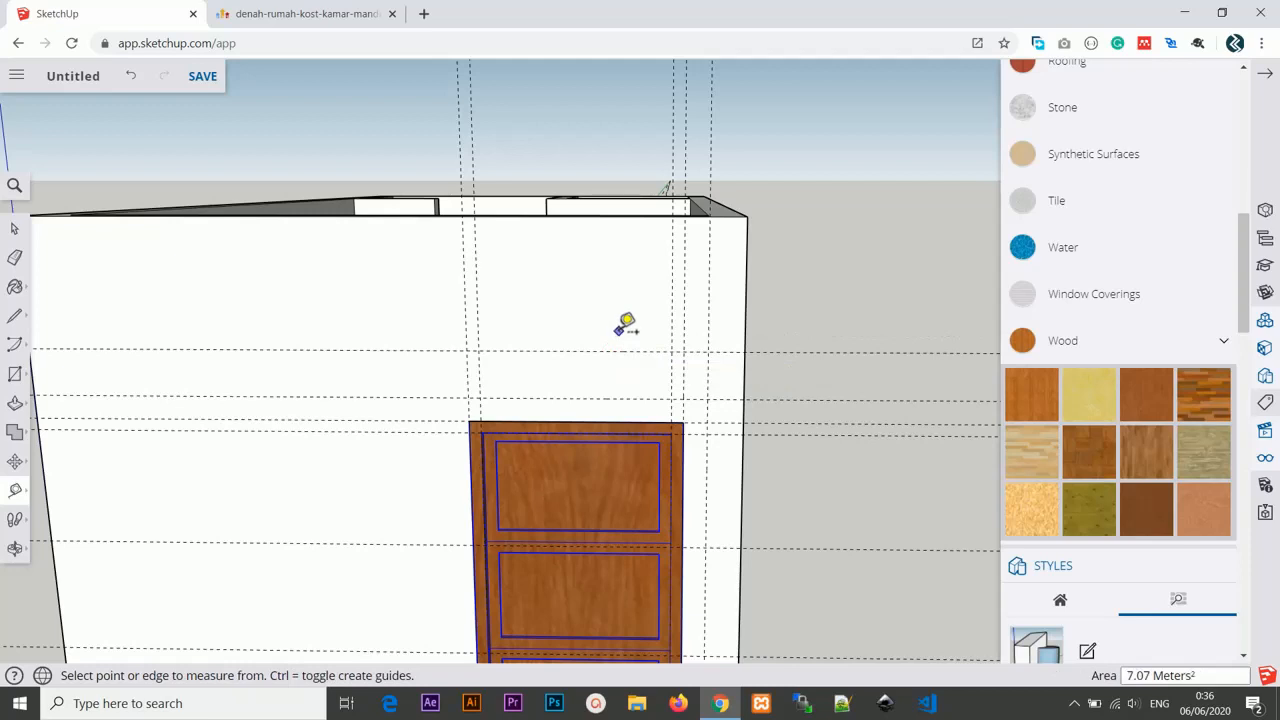
Add a guide 5 cm above the guide over the door, then another guide 20 cm above that one.
click(626, 398)
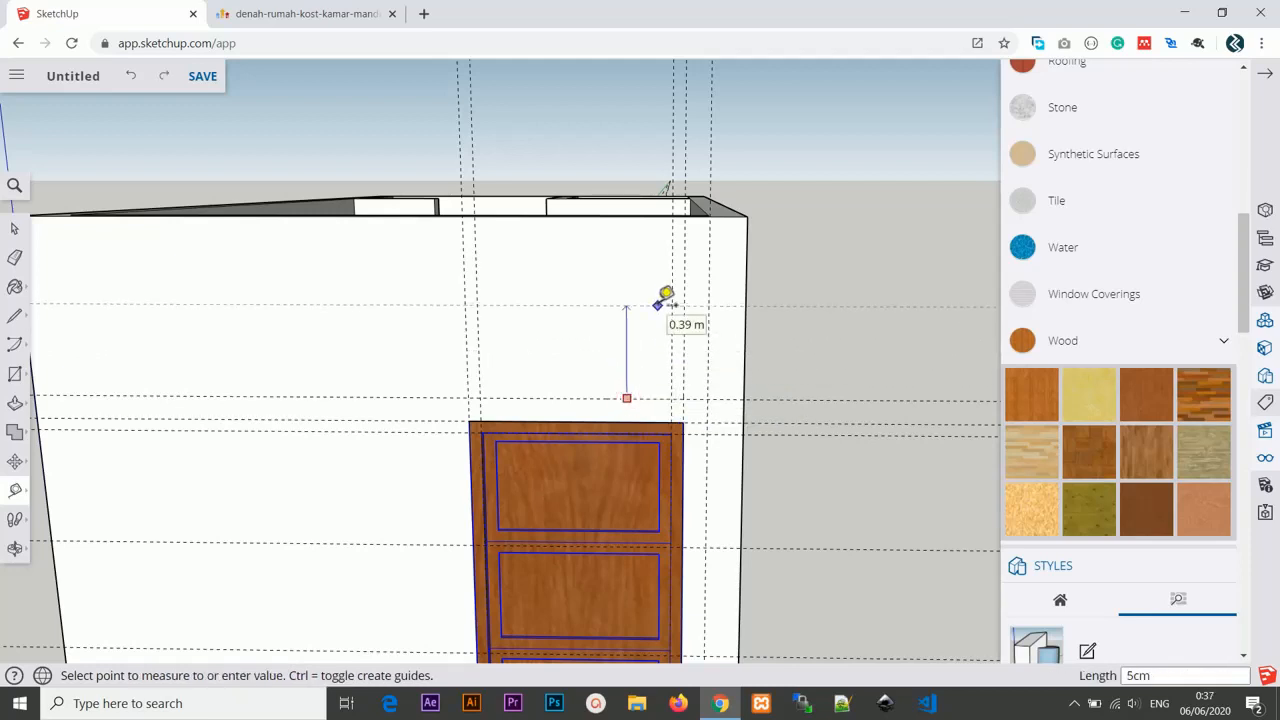
text(5cm)
key(Return)
click(634, 386)
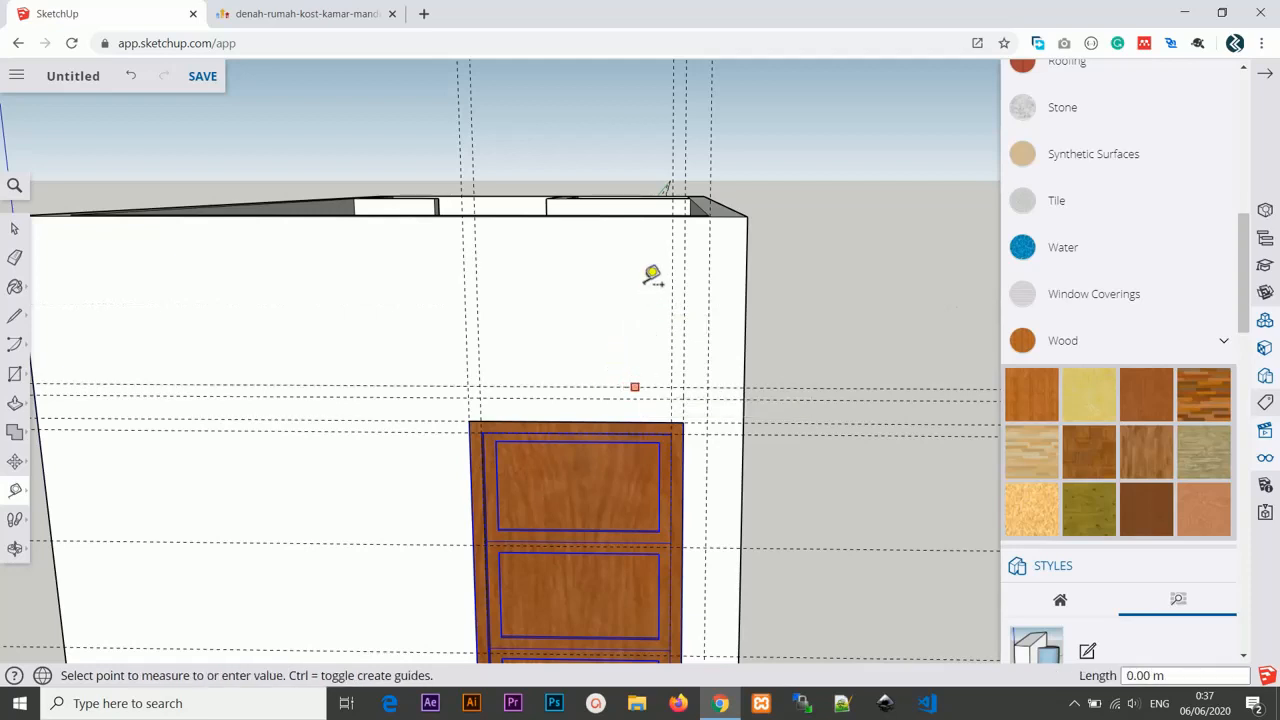
text(20c)
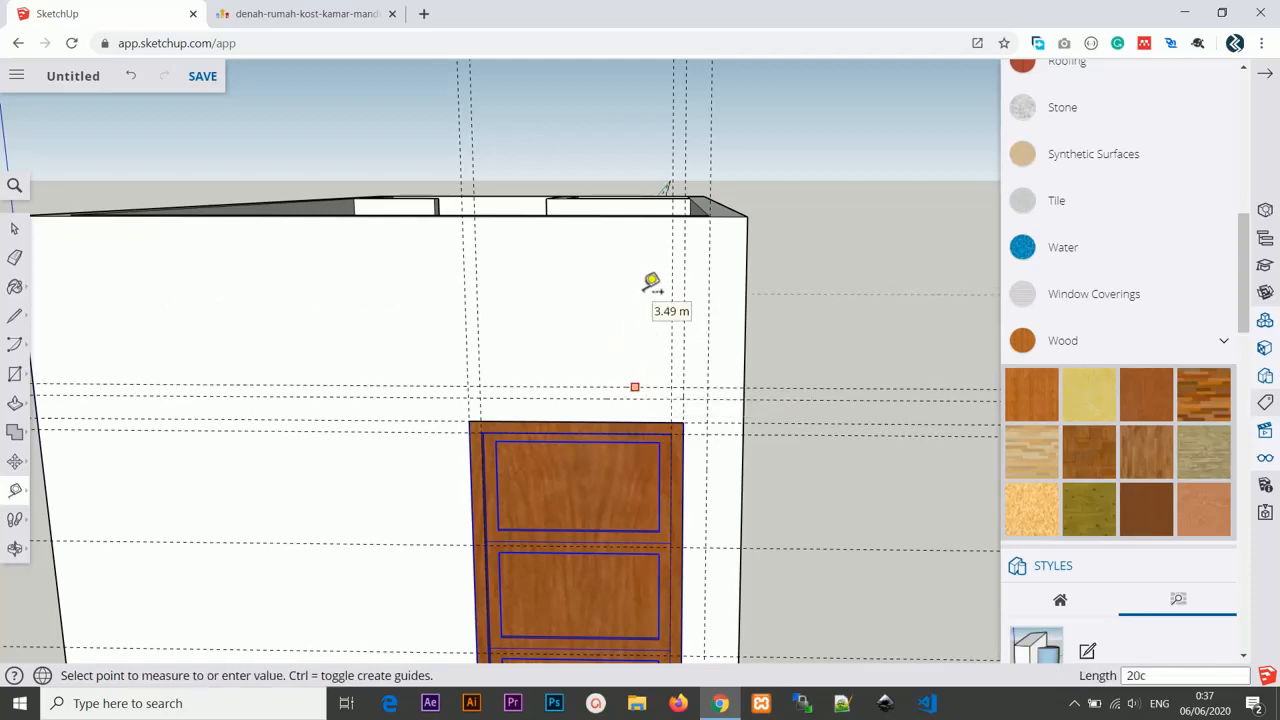
text(m)
key(Return)
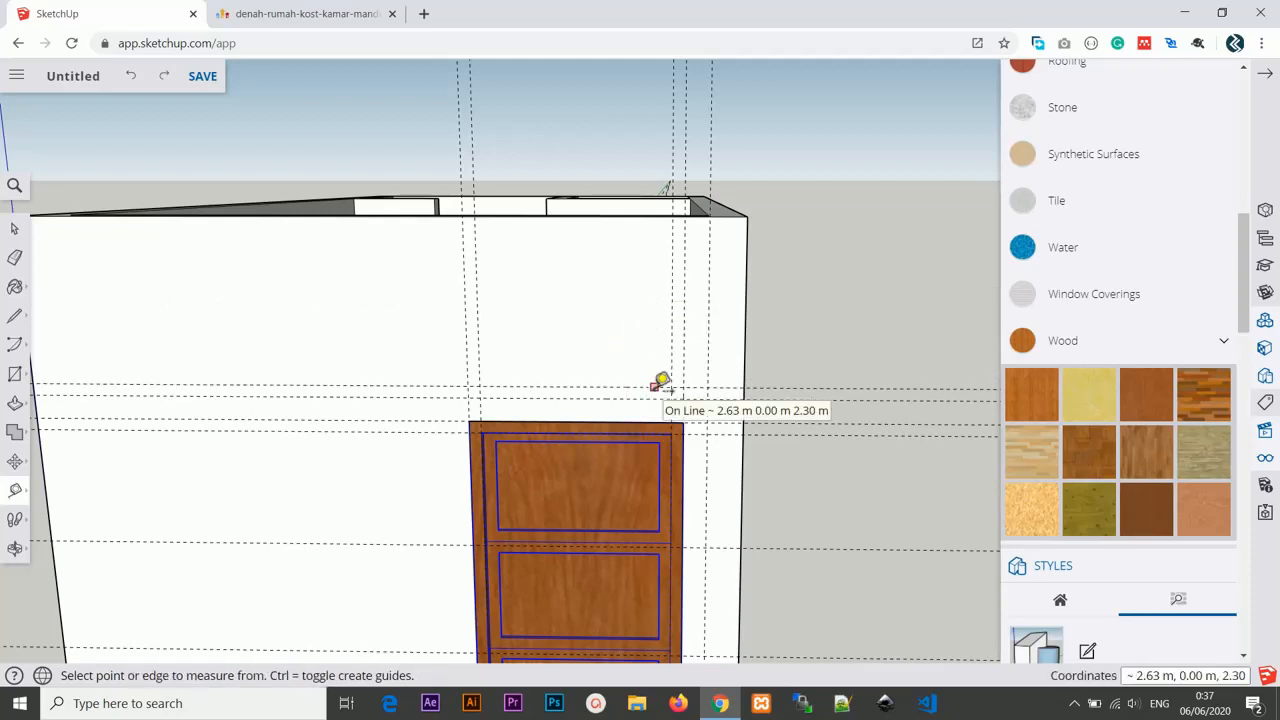
Add a guide line 5 cm above the upper guide over the door with the Tape Measure.
click(654, 386)
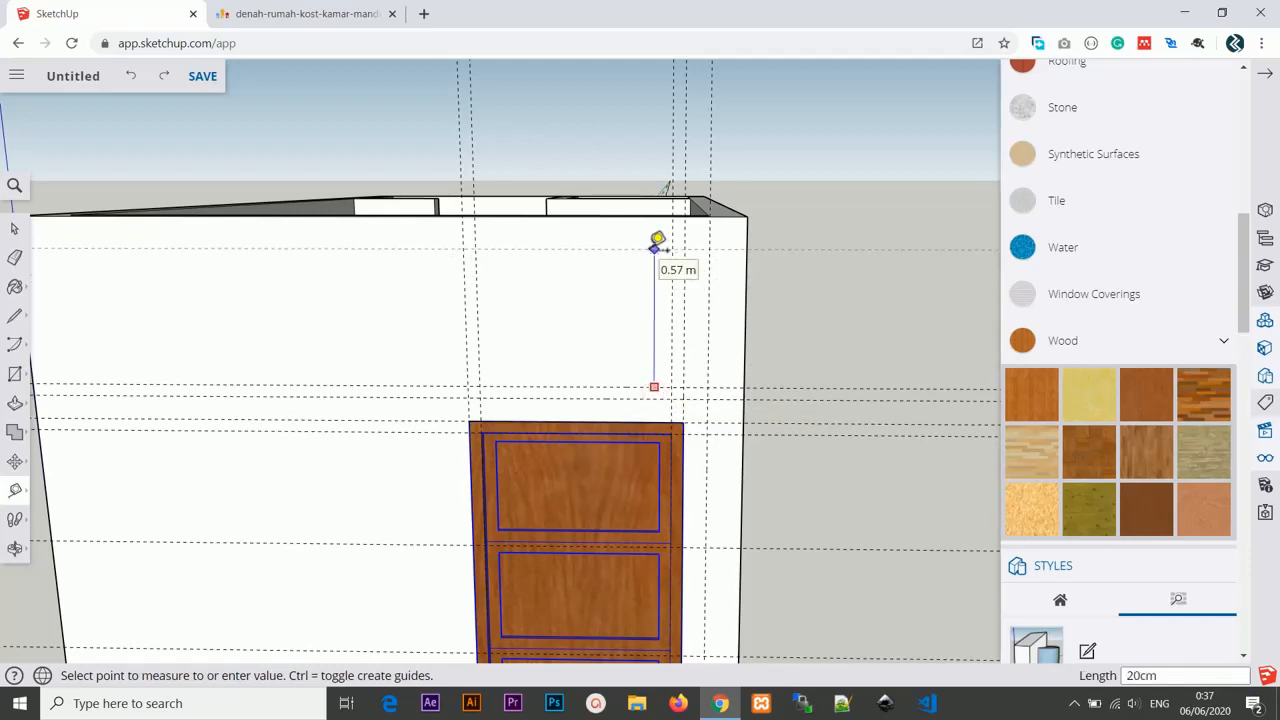
click(657, 243)
click(643, 339)
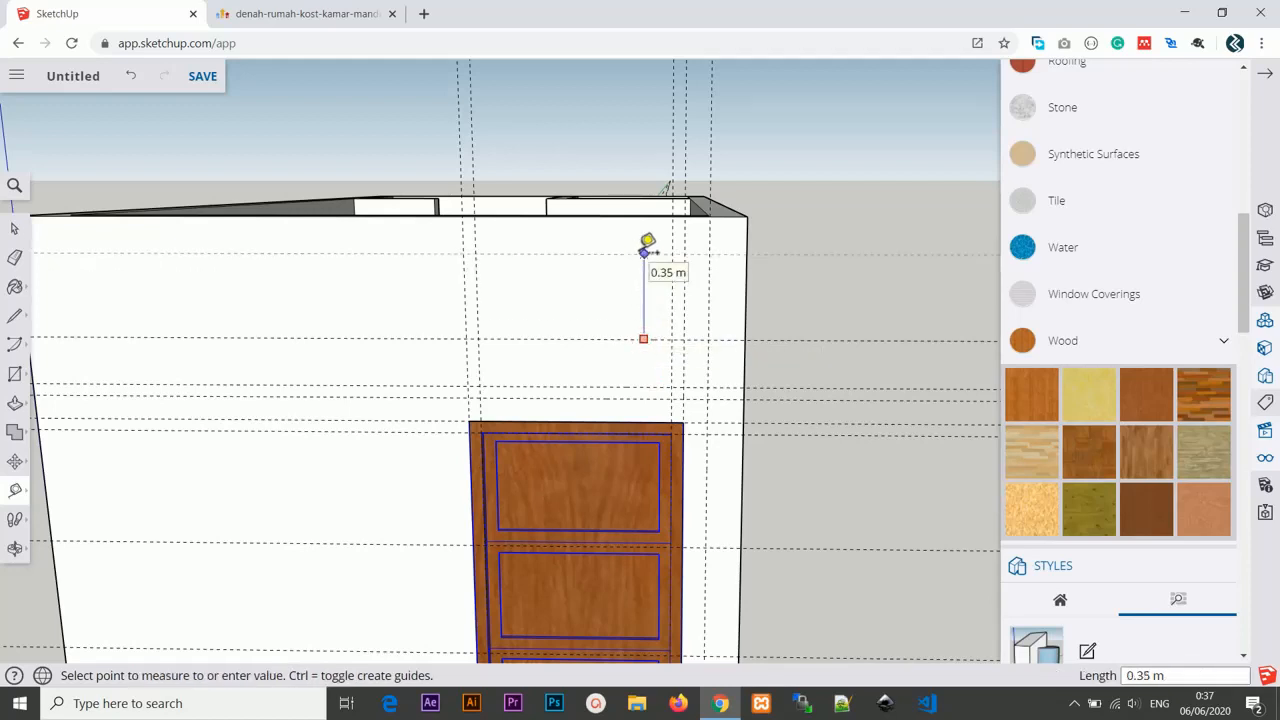
text(5cm)
key(Return)
Draw a rectangle about 0.90 m by 0.30 m between the guides above the door.
middle_drag(648, 243, 509, 306)
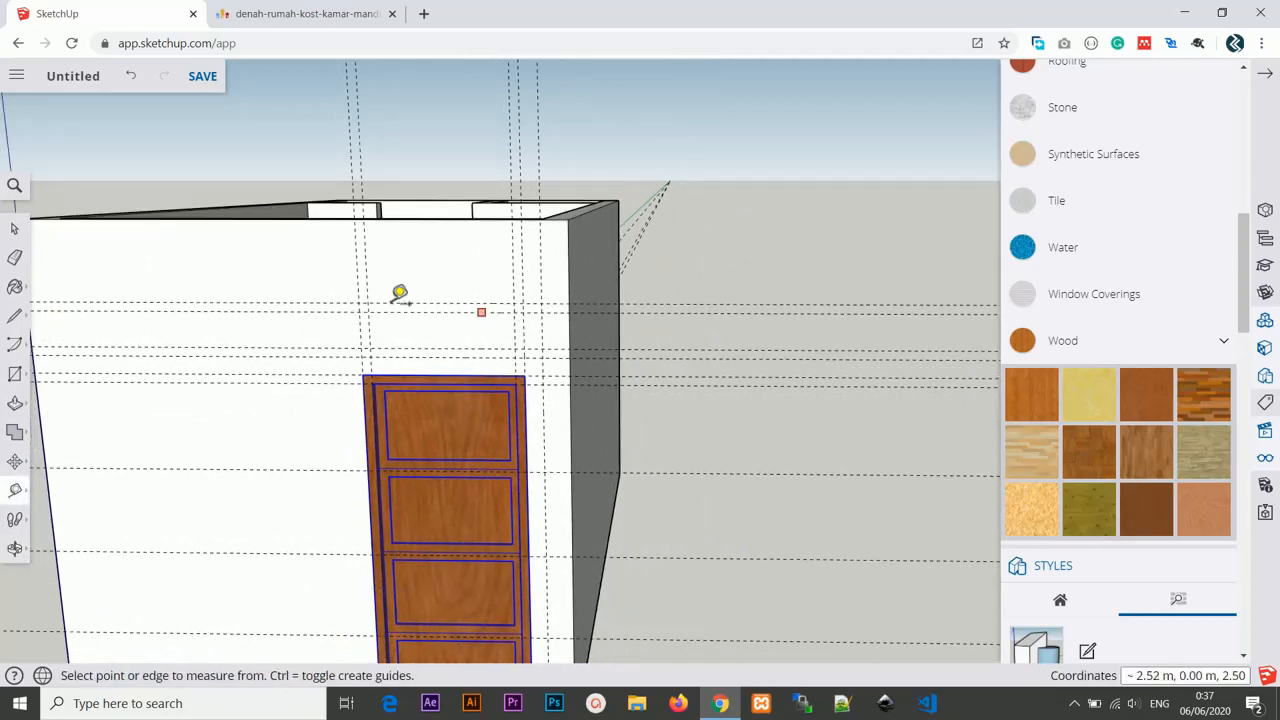
key(r)
click(358, 301)
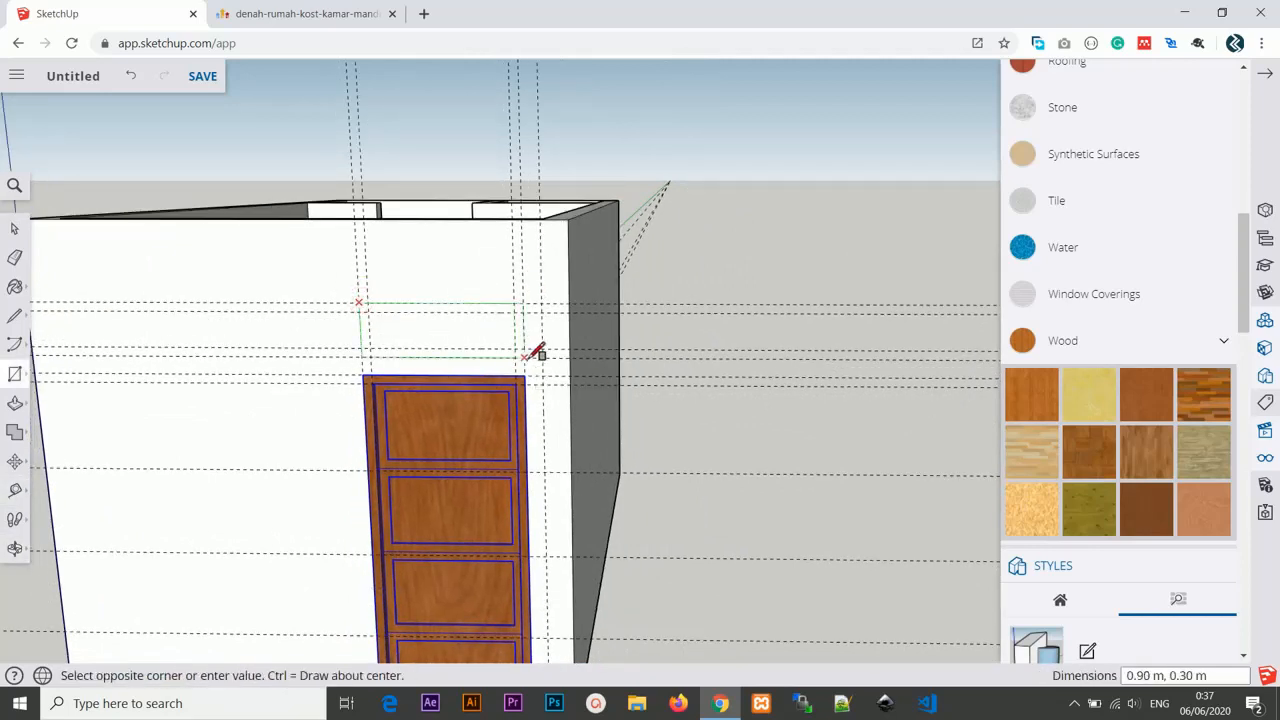
click(523, 357)
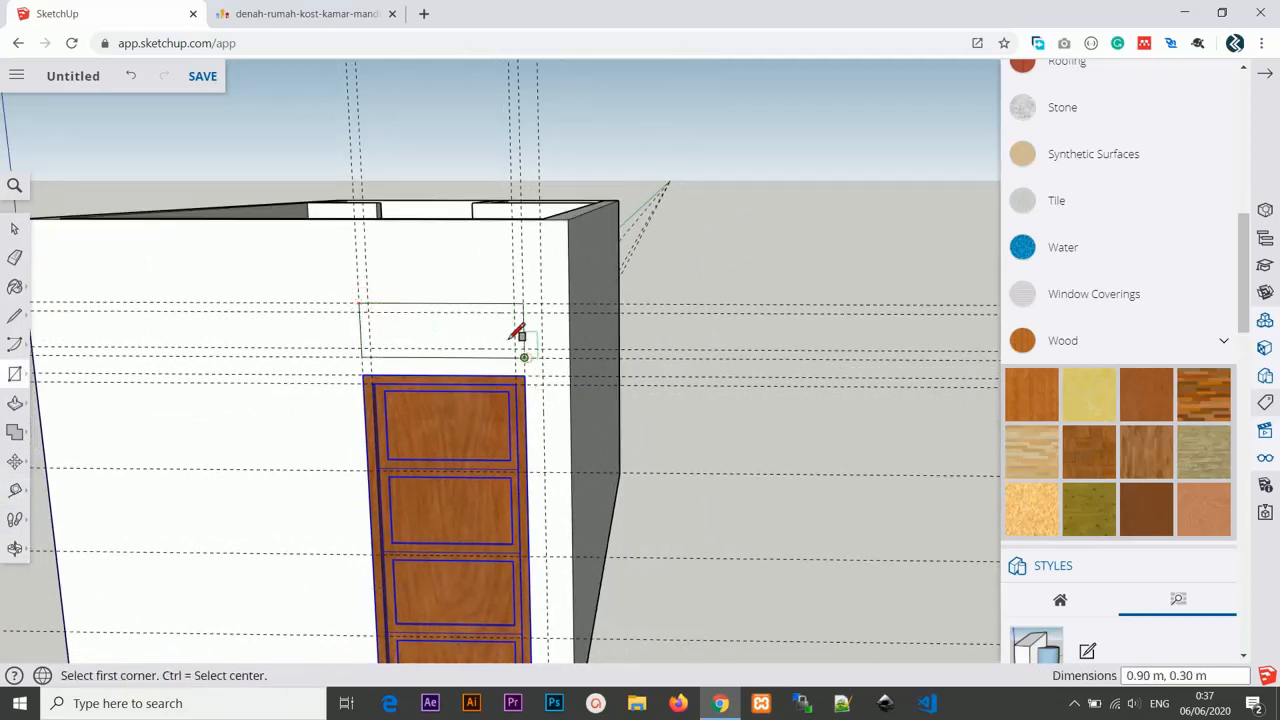
Copy the rectangle face out beside the wall, about 1.76 m away.
click(14, 228)
click(453, 342)
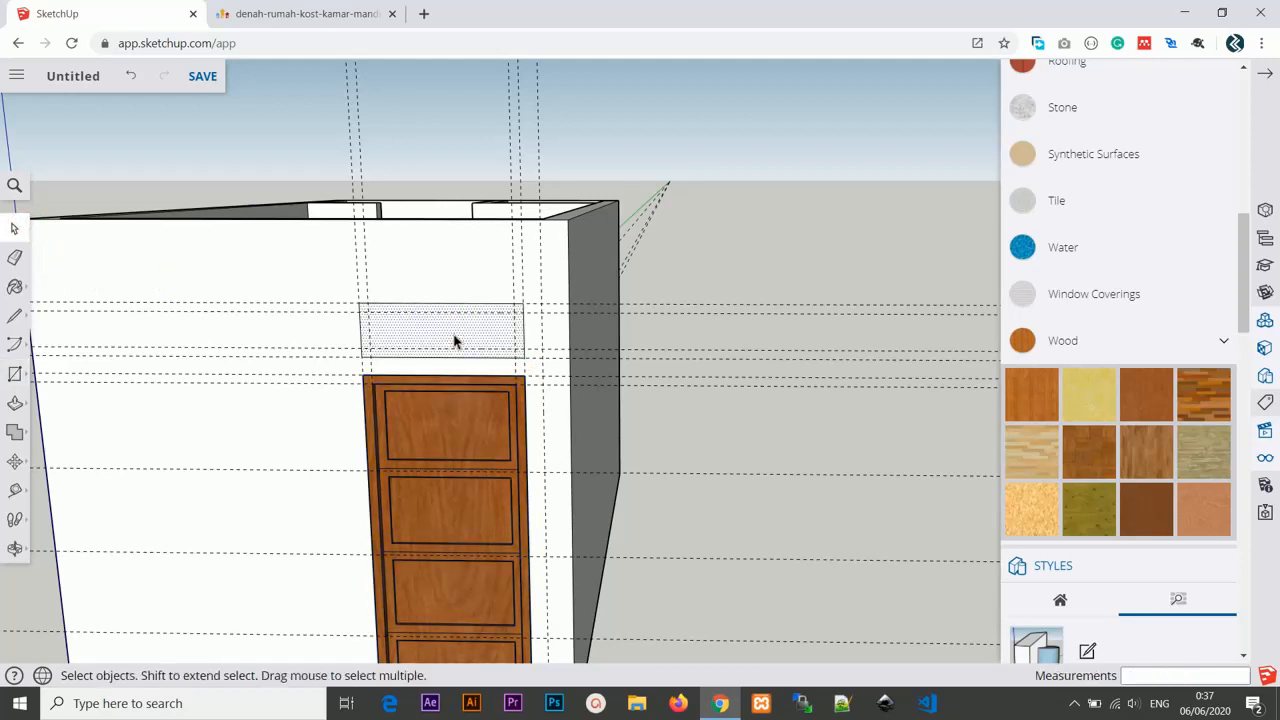
drag(454, 335, 483, 336)
click(14, 461)
click(52, 430)
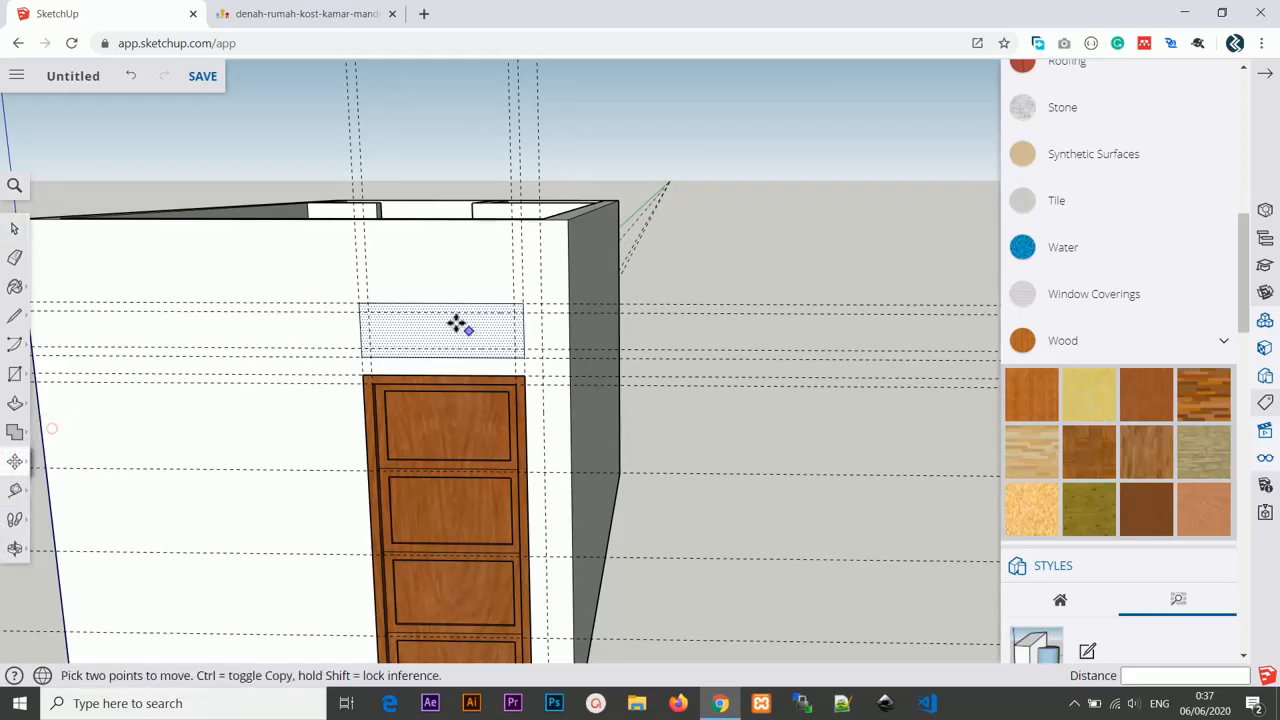
key(ctrl)
click(591, 320)
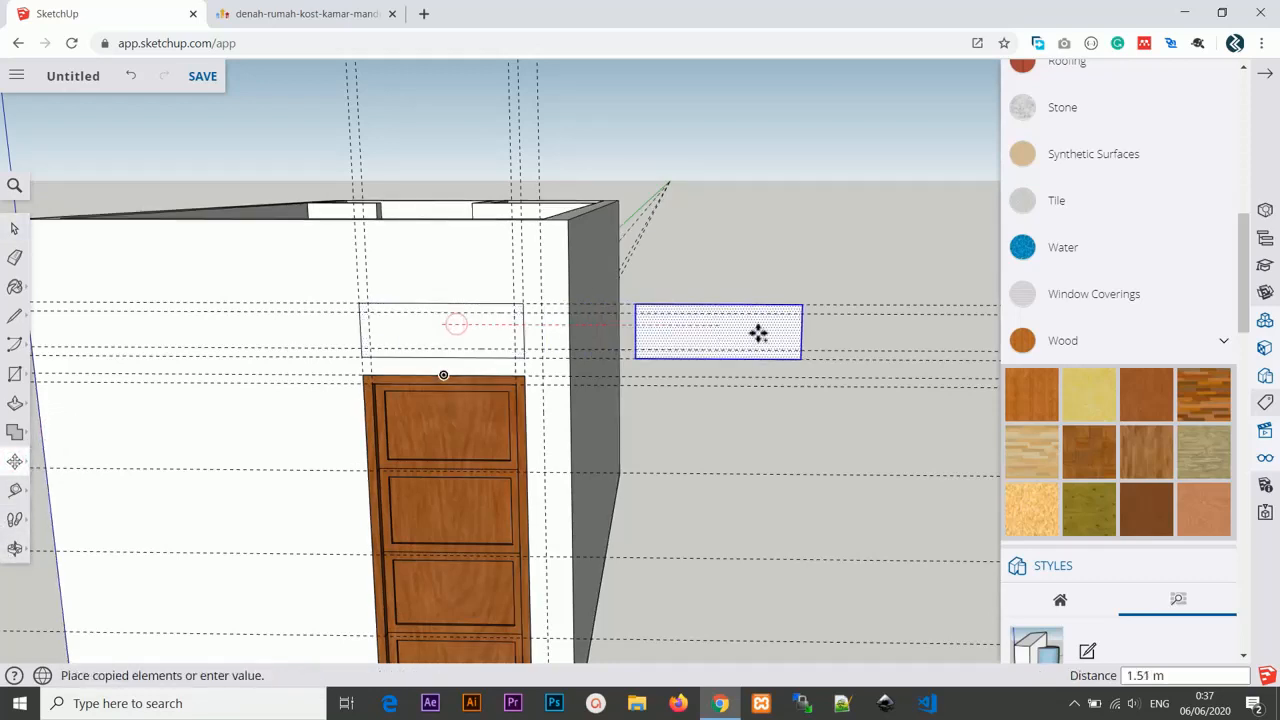
click(763, 334)
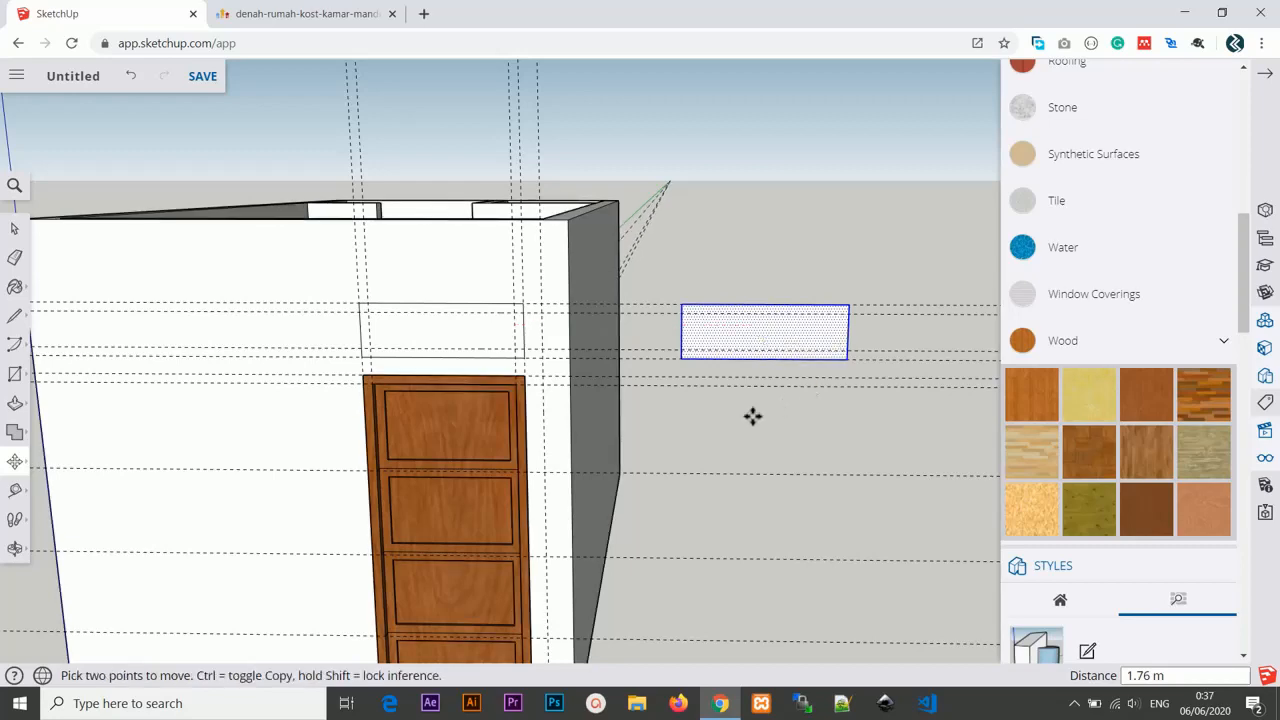
Add guides 5 cm inside the right and left edges of the copied rectangle.
scroll(751, 414, up, 3)
middle_drag(751, 414, 766, 389)
scroll(766, 389, up, 2)
key(t)
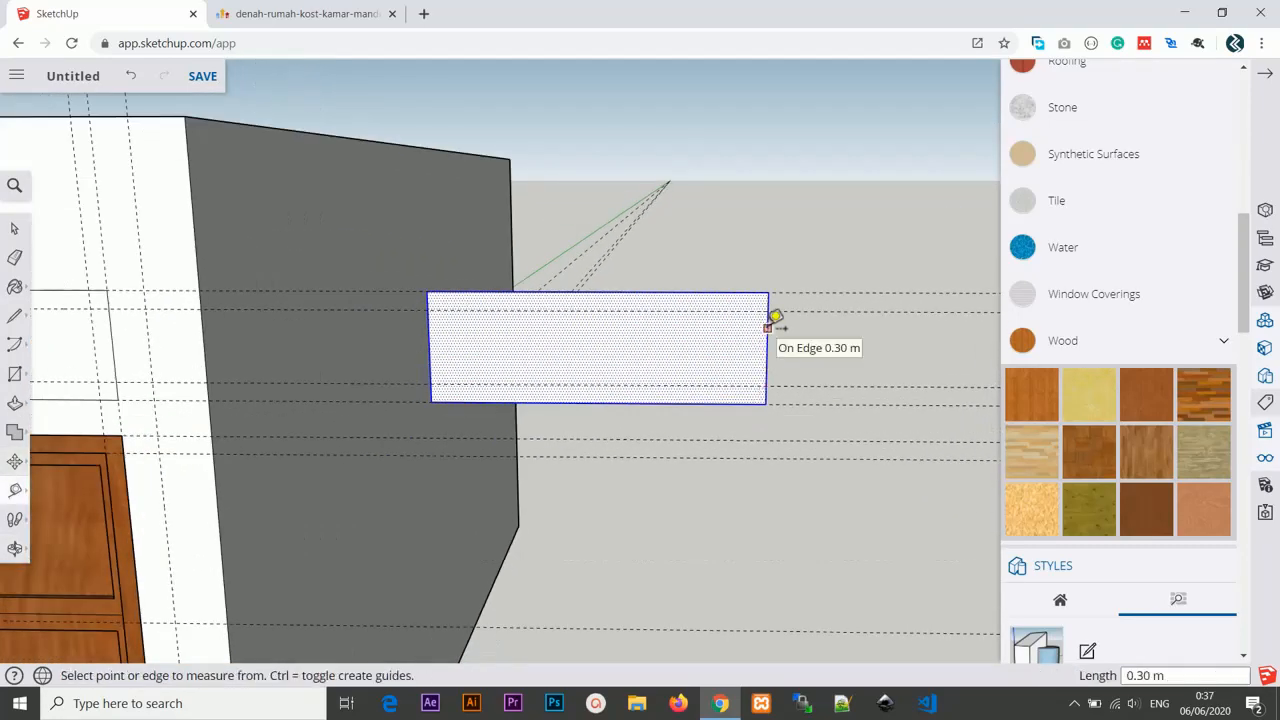
click(767, 328)
text(5cm)
key(Return)
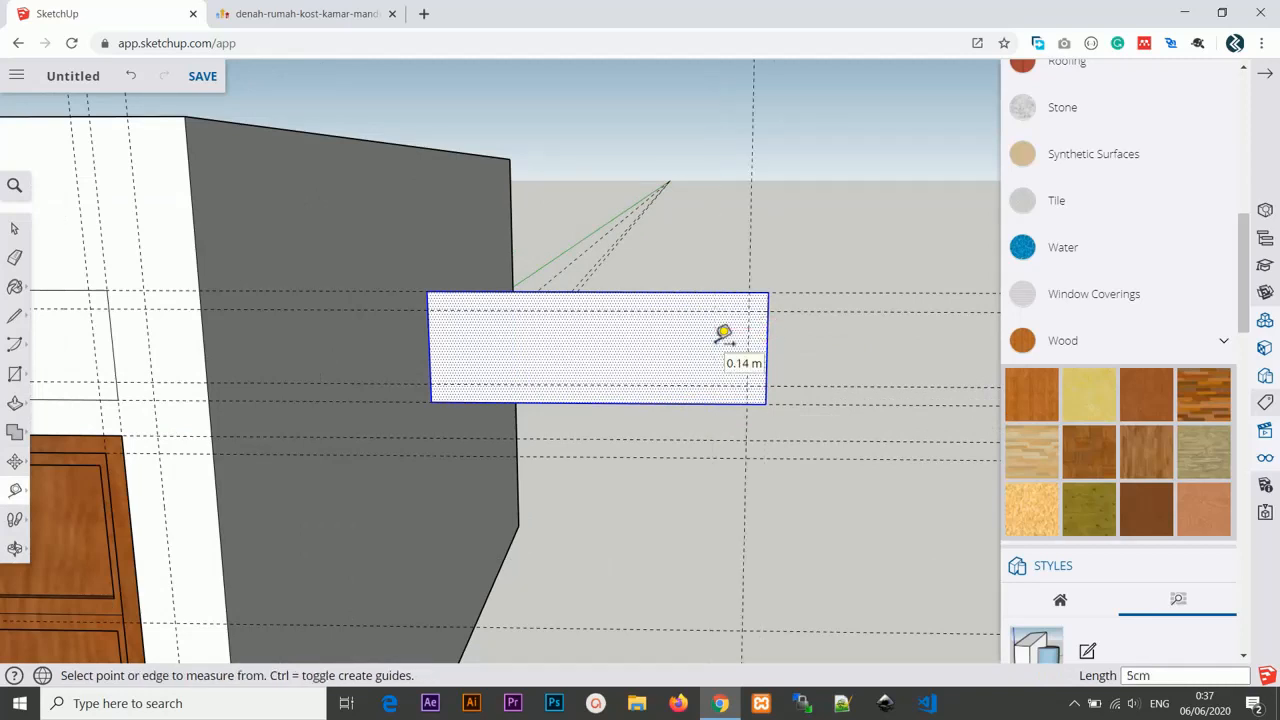
click(428, 332)
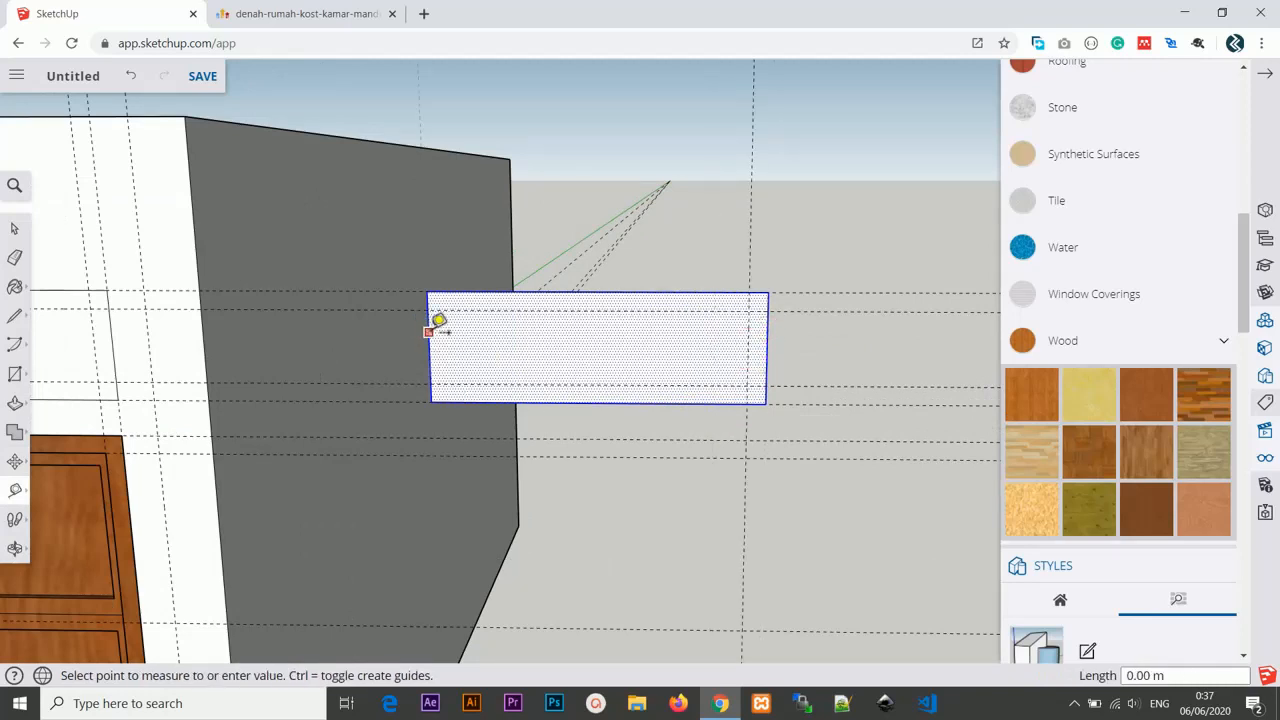
text(5cm)
key(Return)
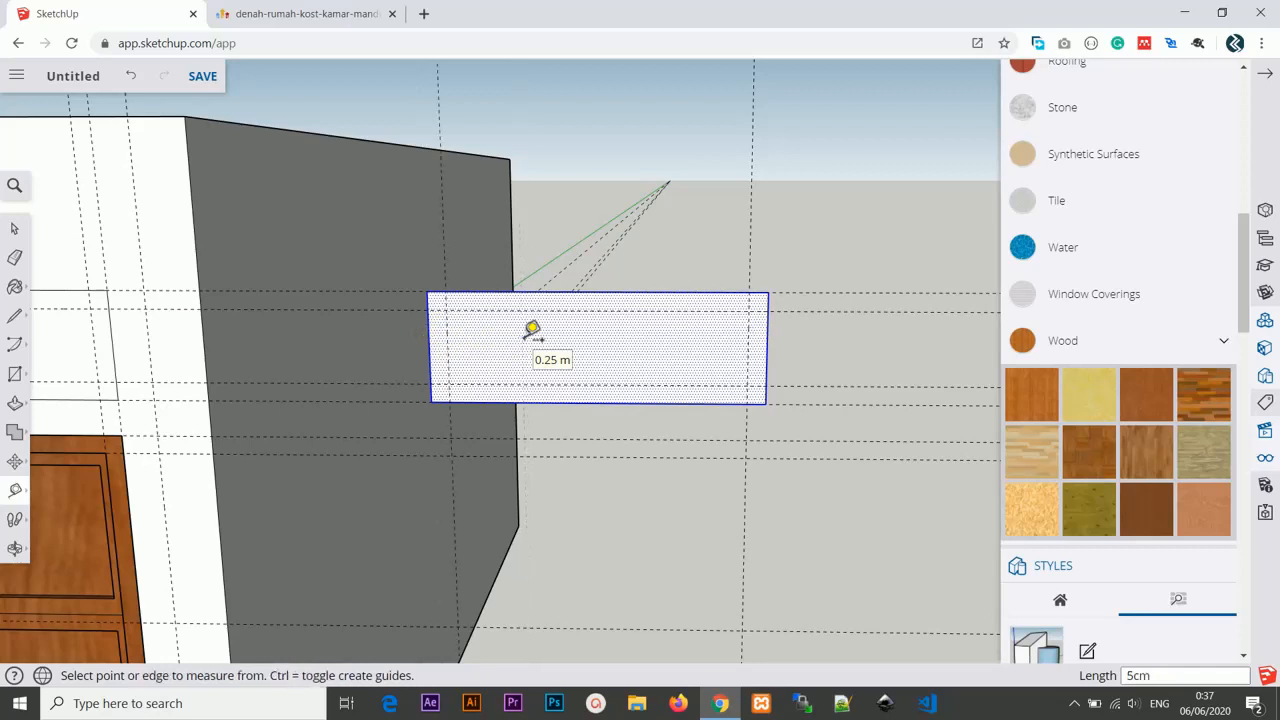
middle_drag(603, 289, 543, 294)
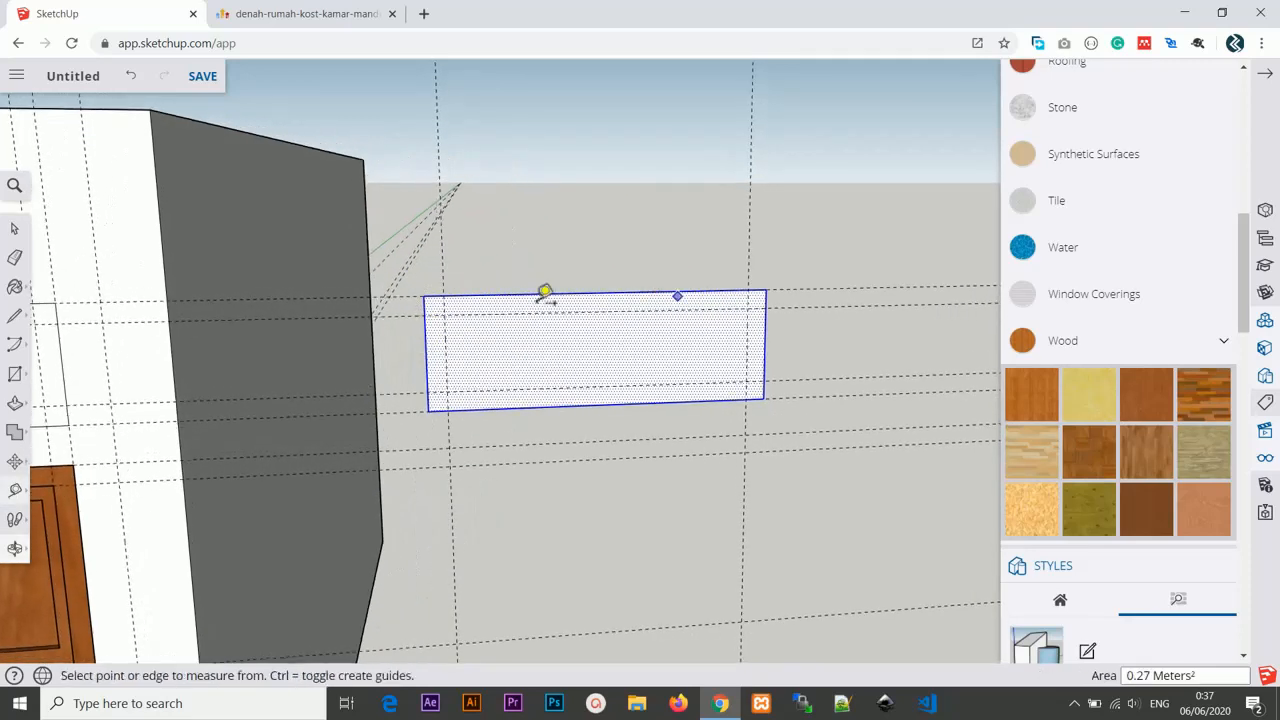
scroll(557, 329, up, 2)
key(r)
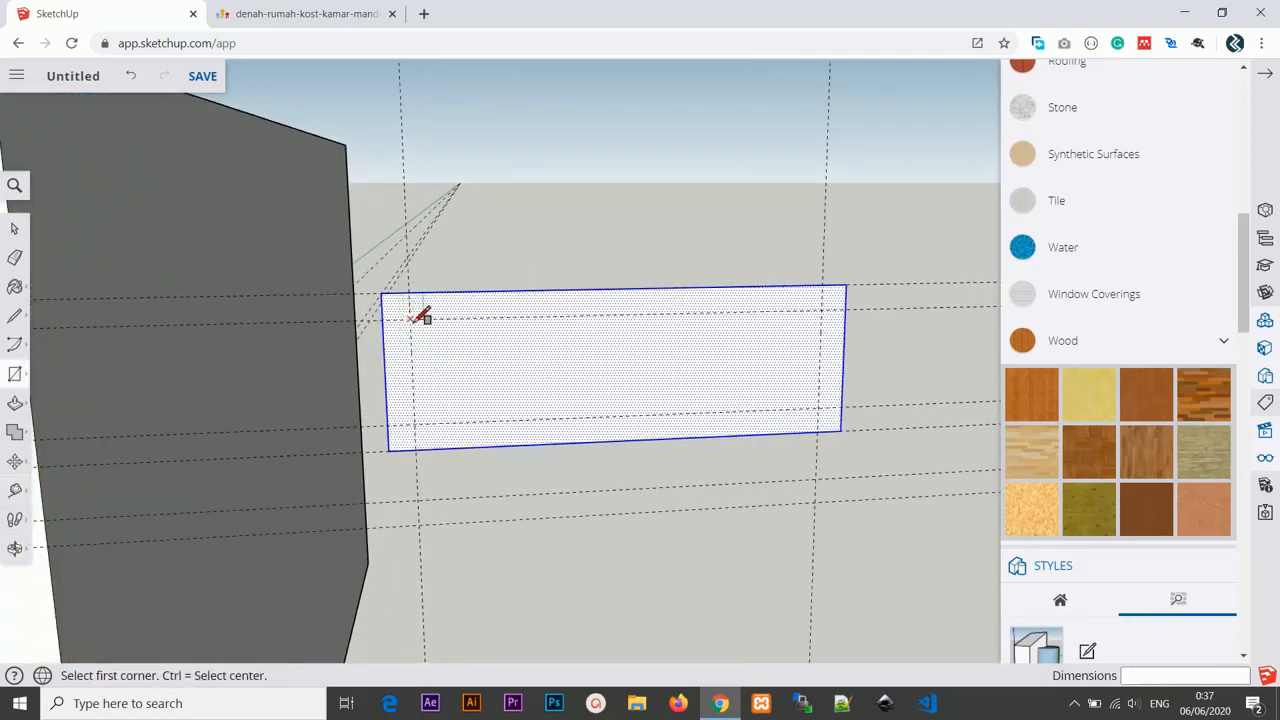
click(410, 319)
click(821, 405)
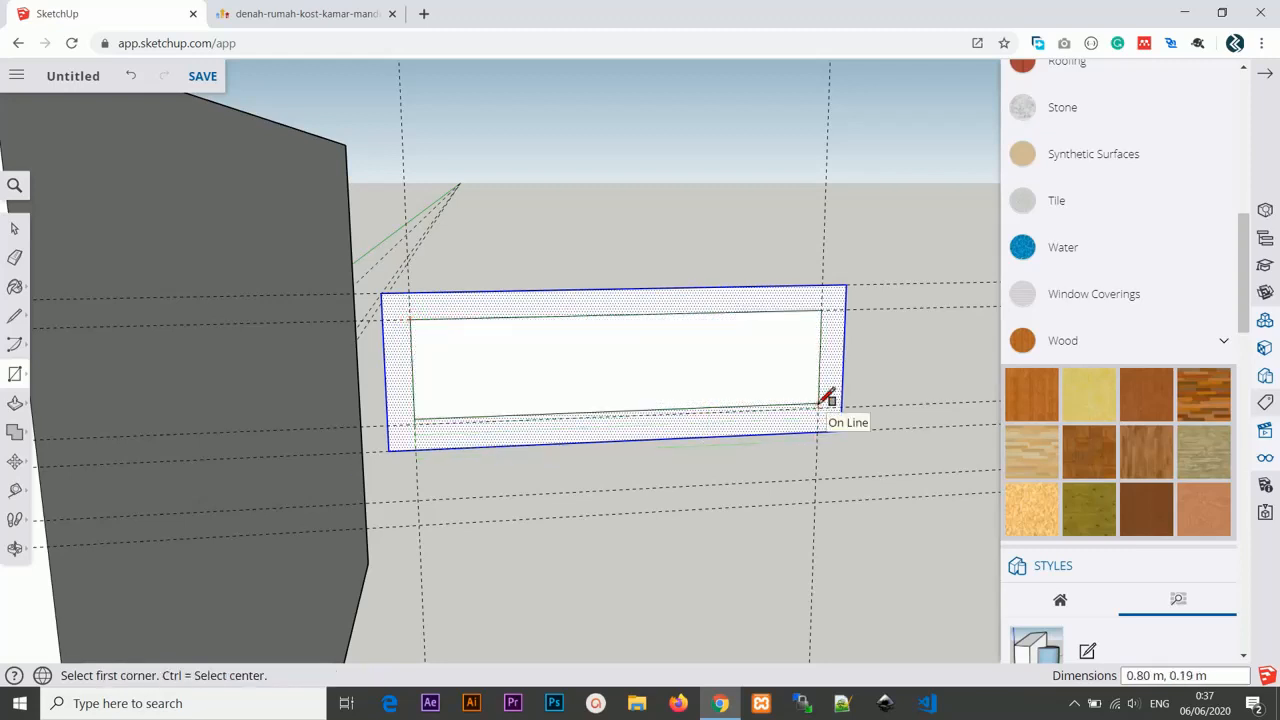
key(ctrl+z)
click(410, 319)
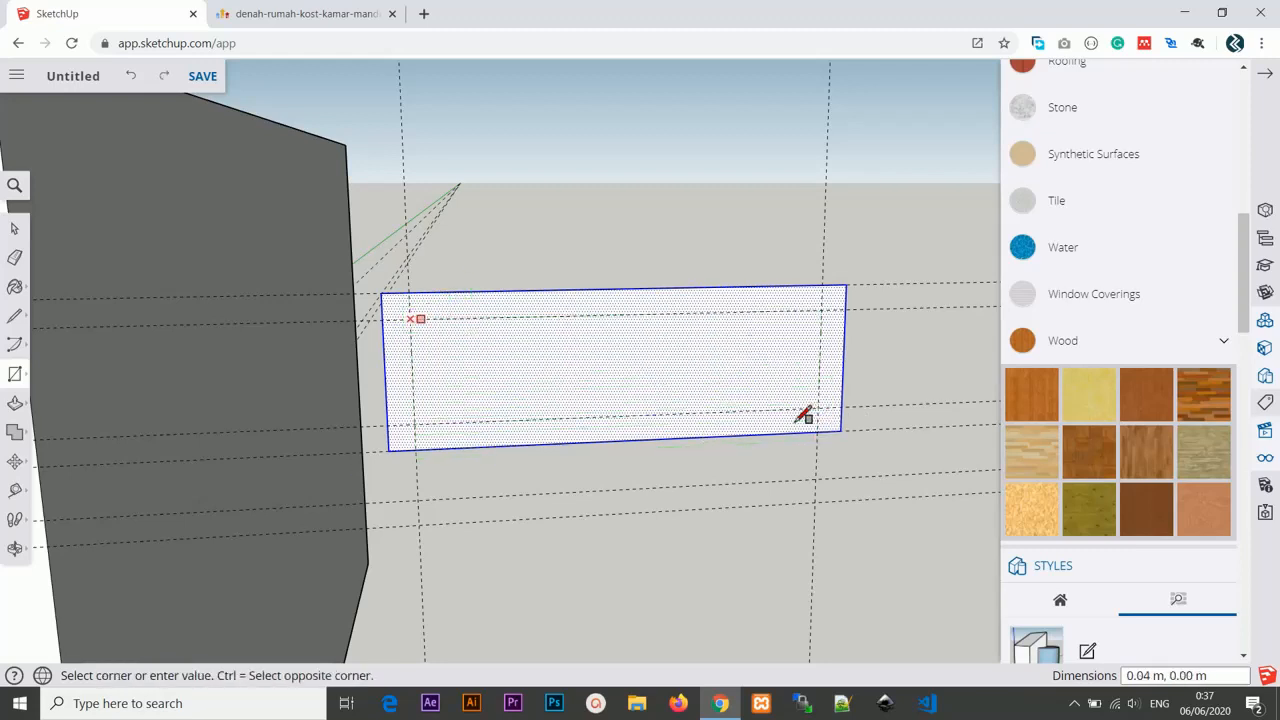
click(821, 405)
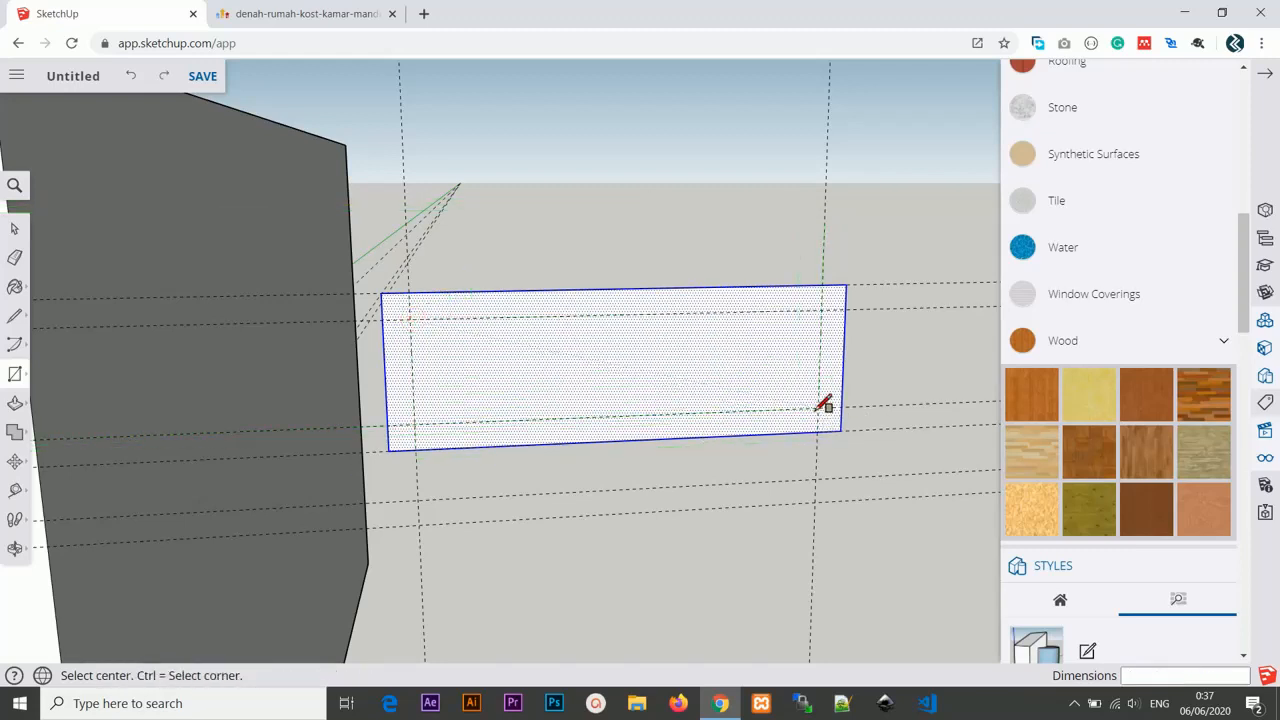
click(819, 407)
key(Escape)
key(ctrl)
scroll(420, 315, up, 4)
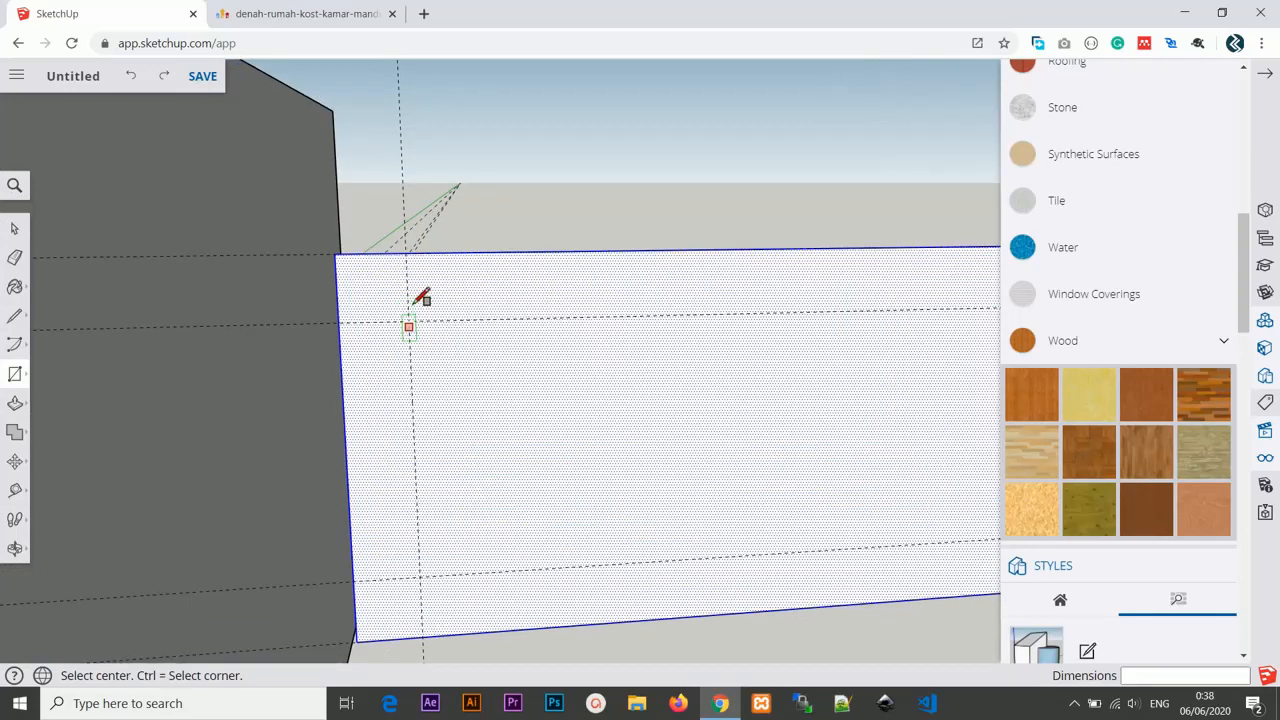
click(411, 318)
key(Escape)
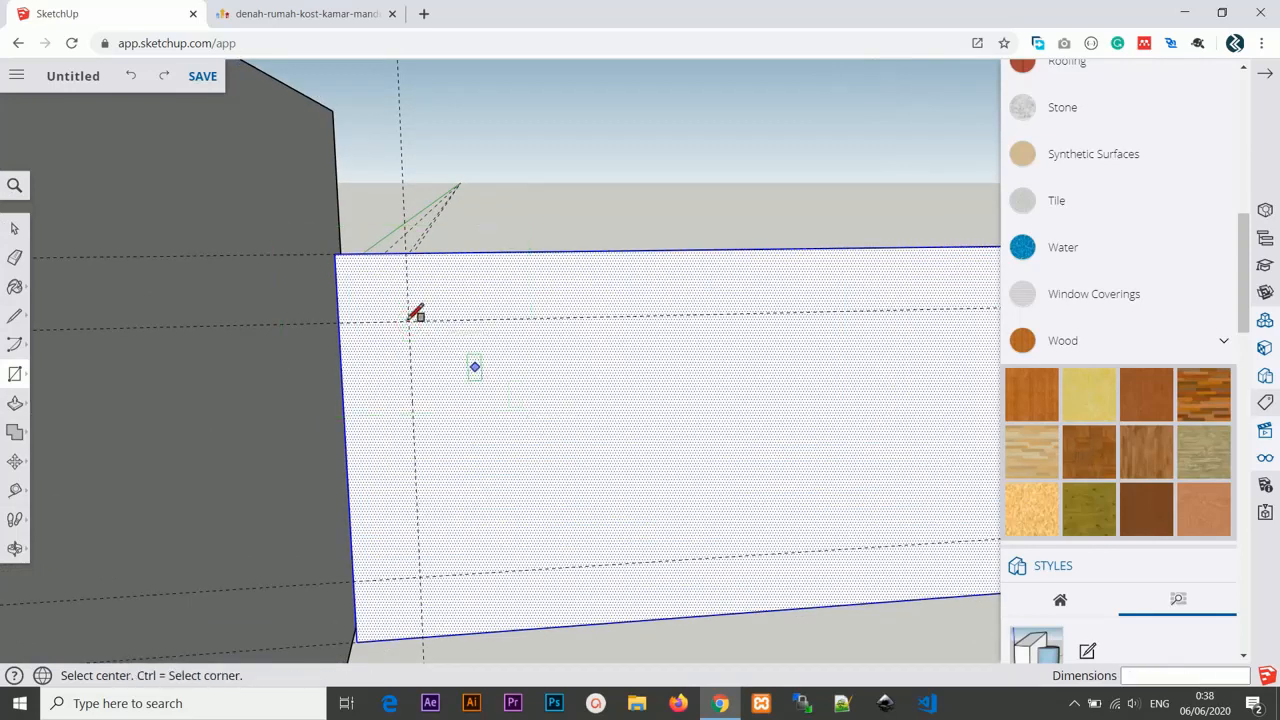
click(411, 319)
scroll(523, 400, down, 2)
scroll(548, 418, down, 2)
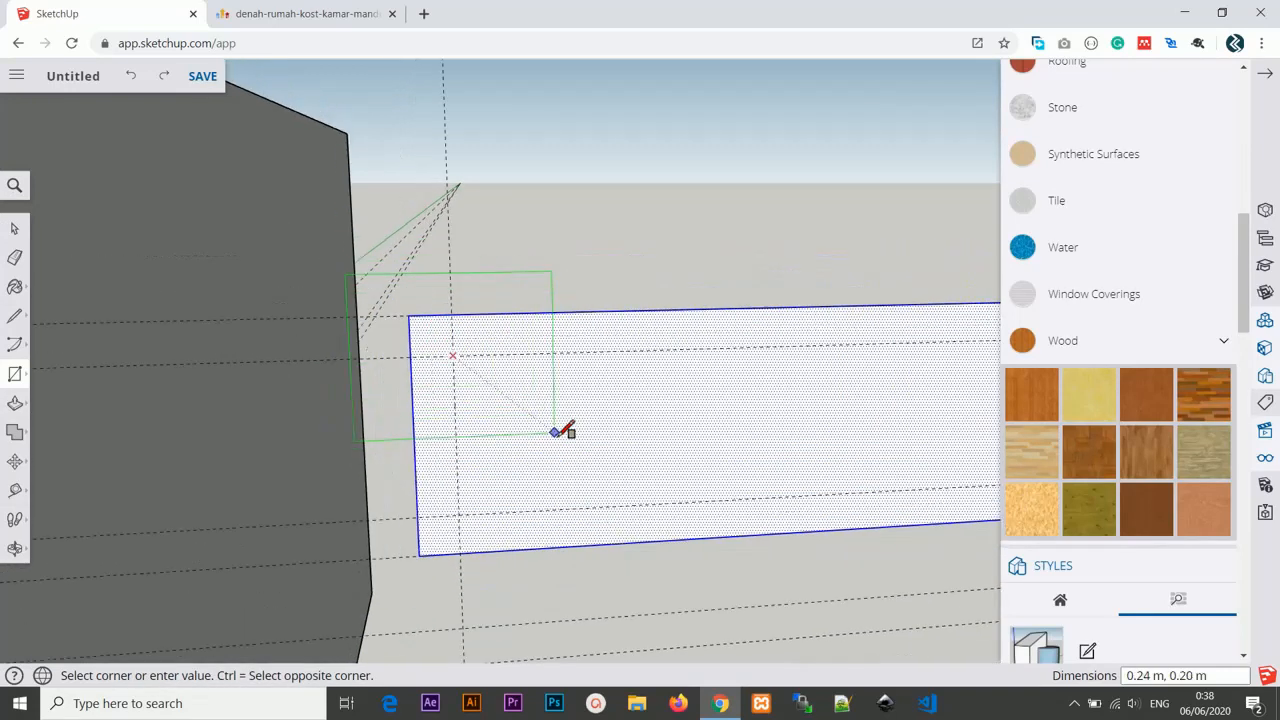
click(555, 436)
key(ctrl+z)
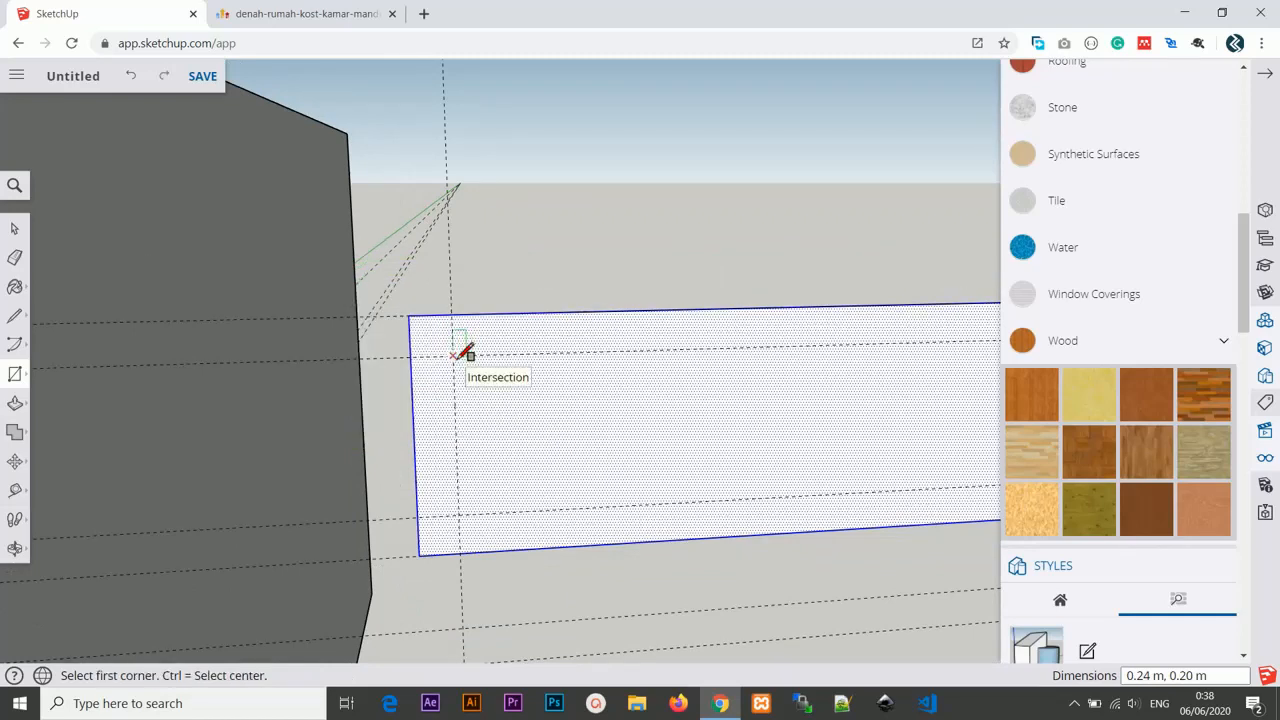
Draw an inner rectangle 0.80 m by 0.20 m inside the copied rectangle, snapping to its guides.
click(457, 355)
scroll(932, 497, up, 2)
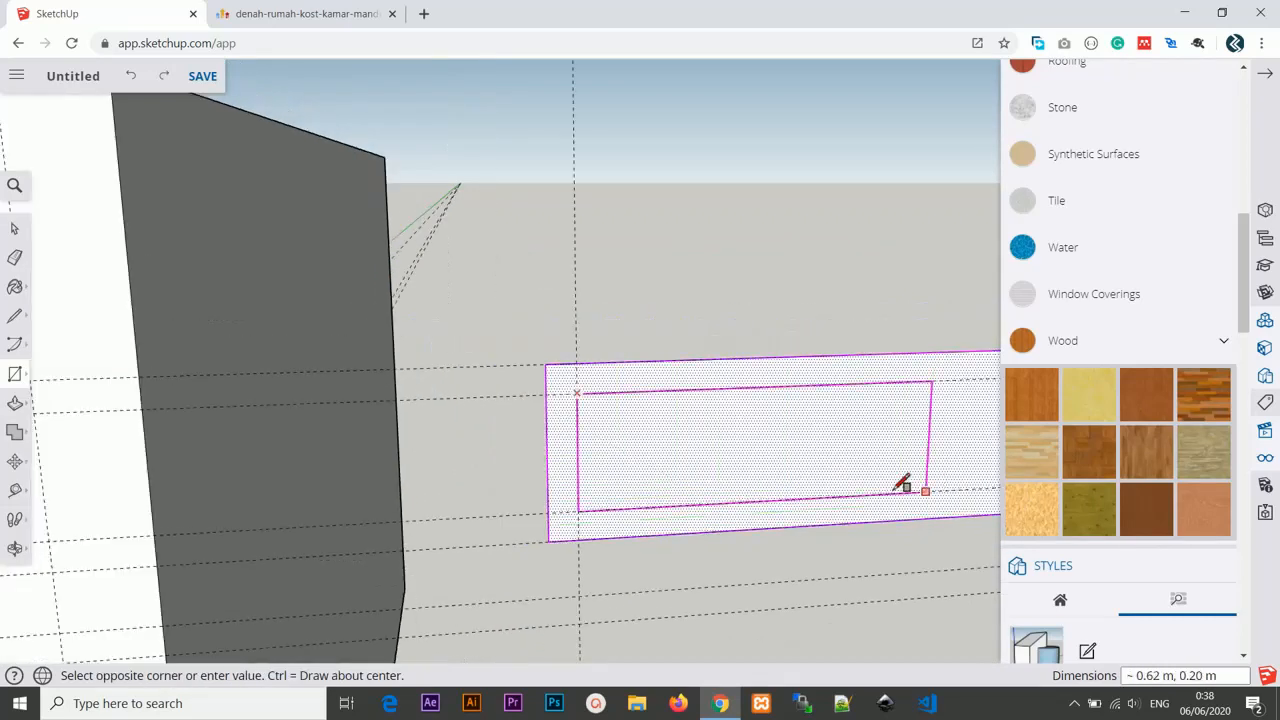
middle_drag(903, 487, 826, 469)
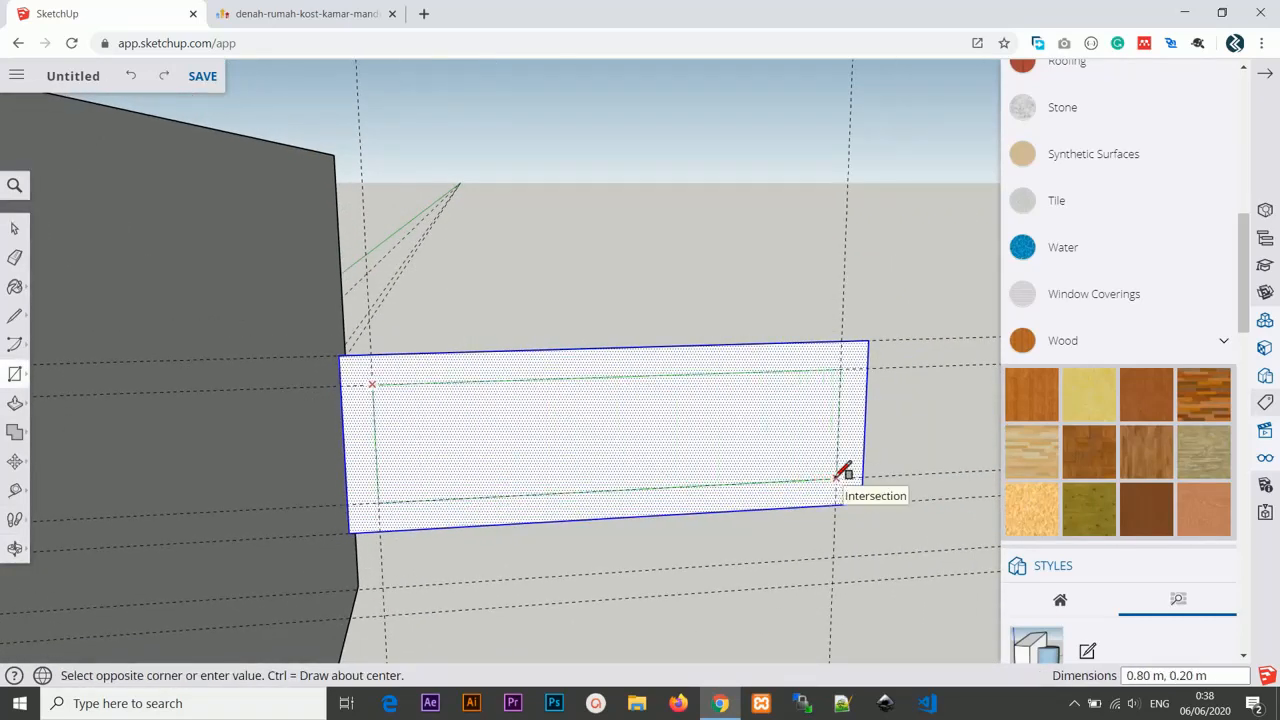
click(843, 472)
Remove the inner face and push/pull the remaining frame 0.15 m deep.
scroll(710, 430, down, 2)
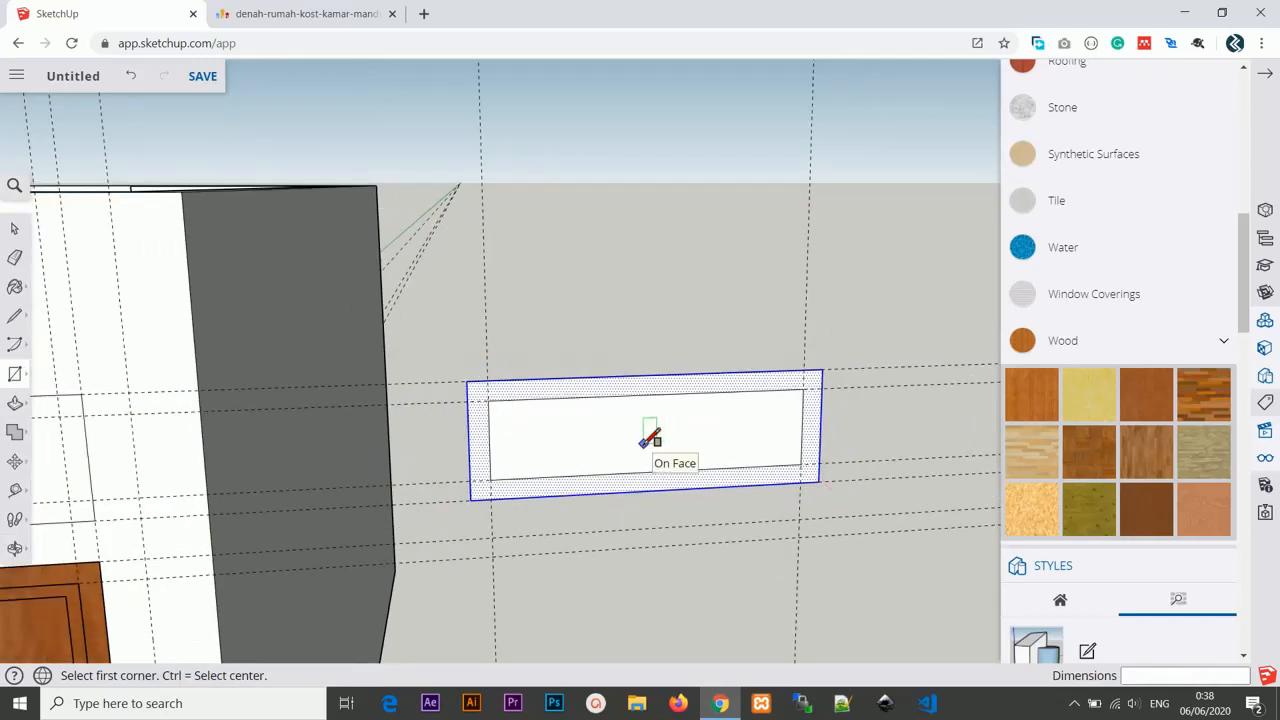
click(14, 228)
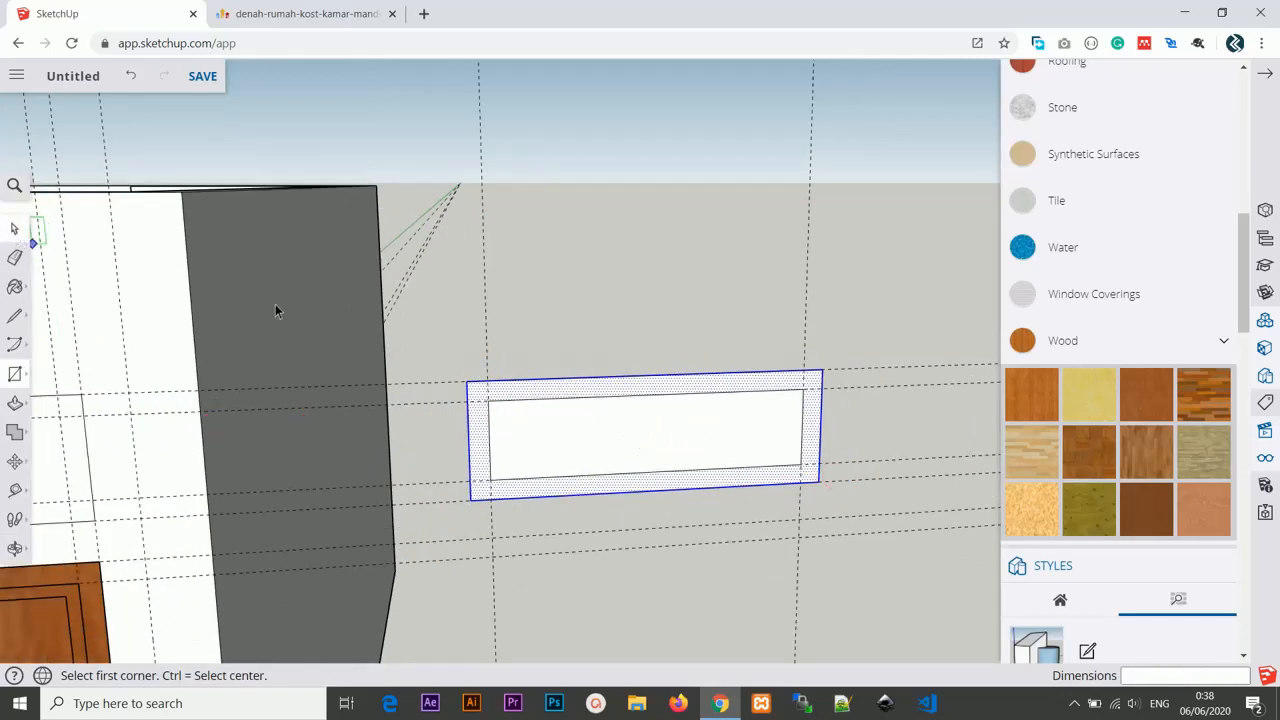
click(643, 437)
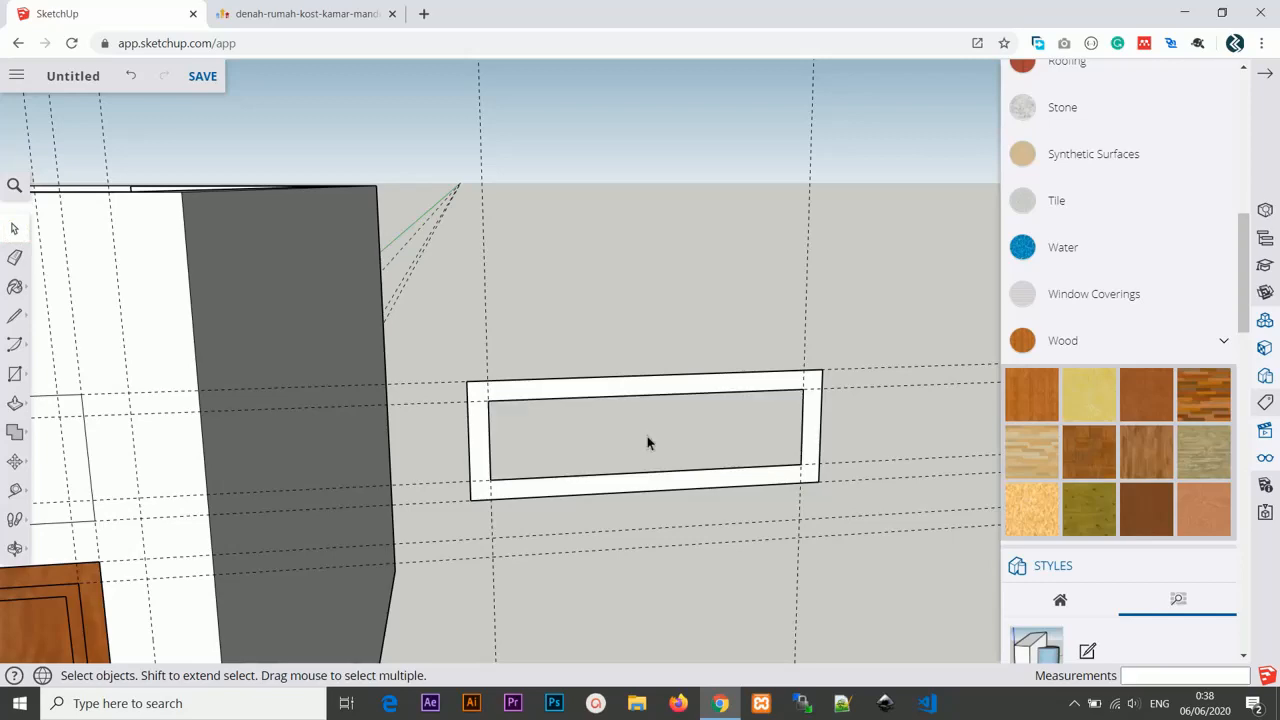
middle_drag(647, 436, 577, 457)
key(p)
click(612, 426)
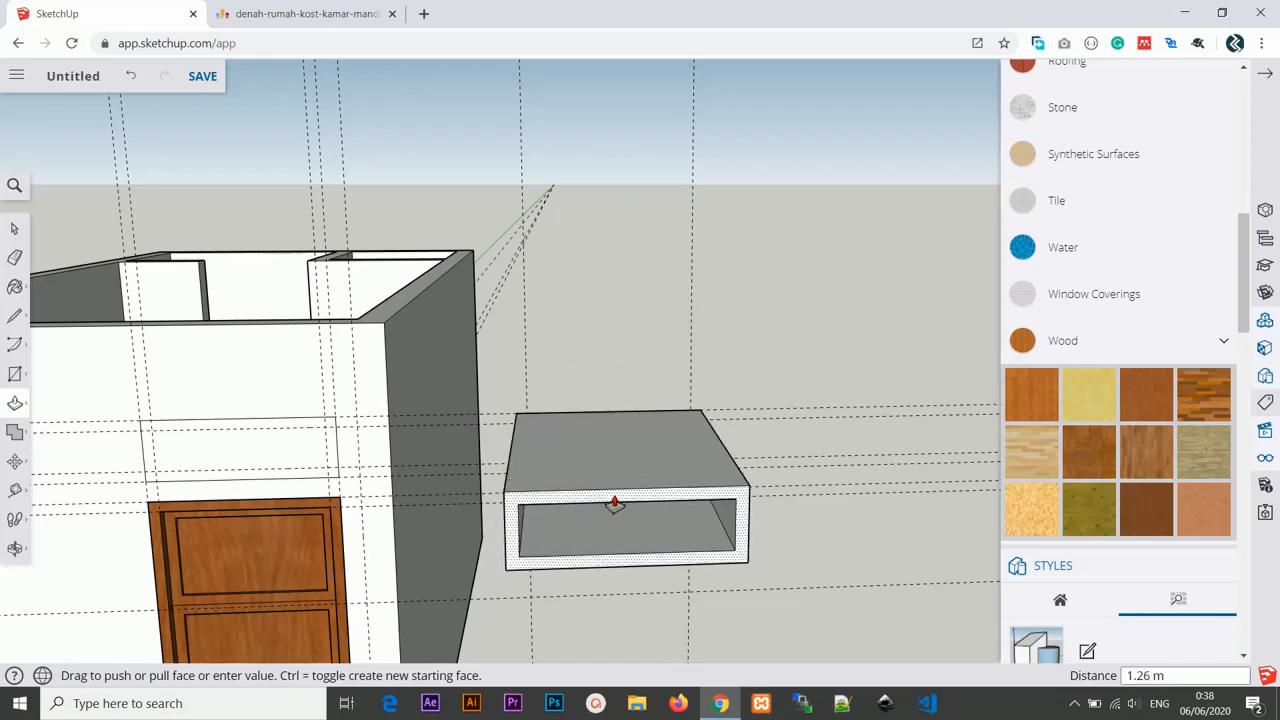
key(Return)
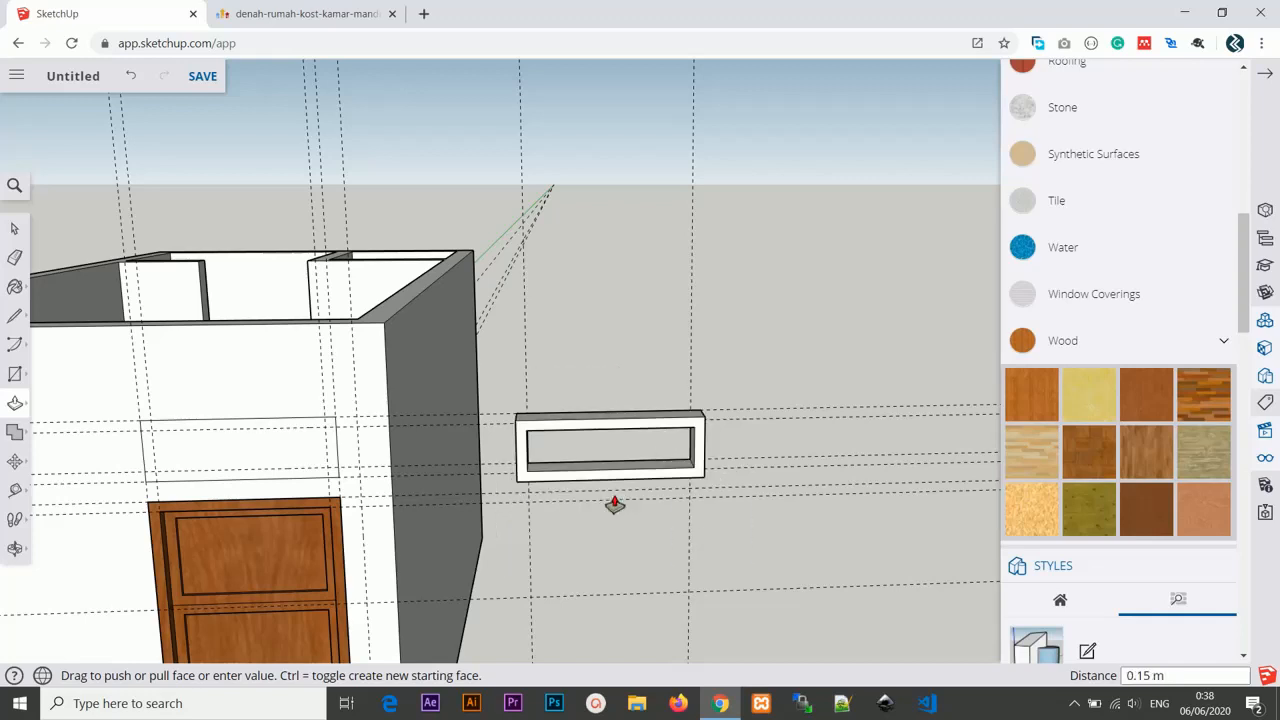
Select all of the frame's geometry and make it a group.
click(13, 230)
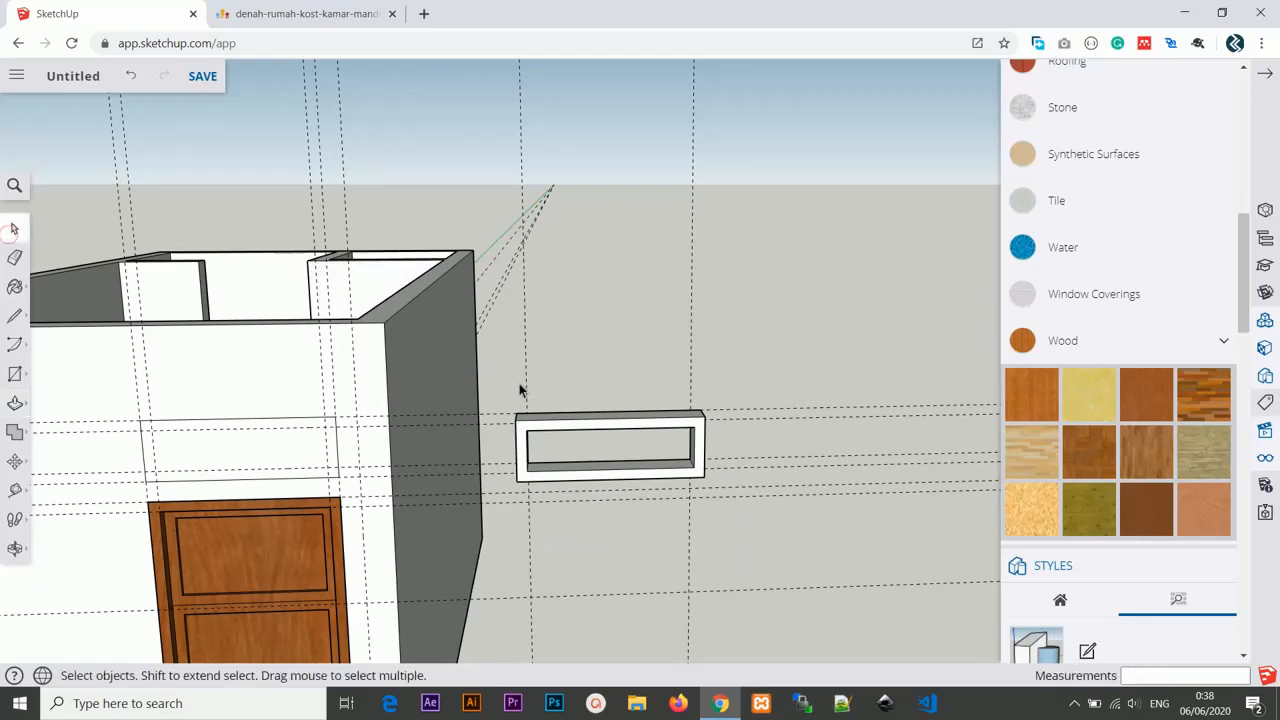
drag(510, 403, 714, 491)
right_click(671, 437)
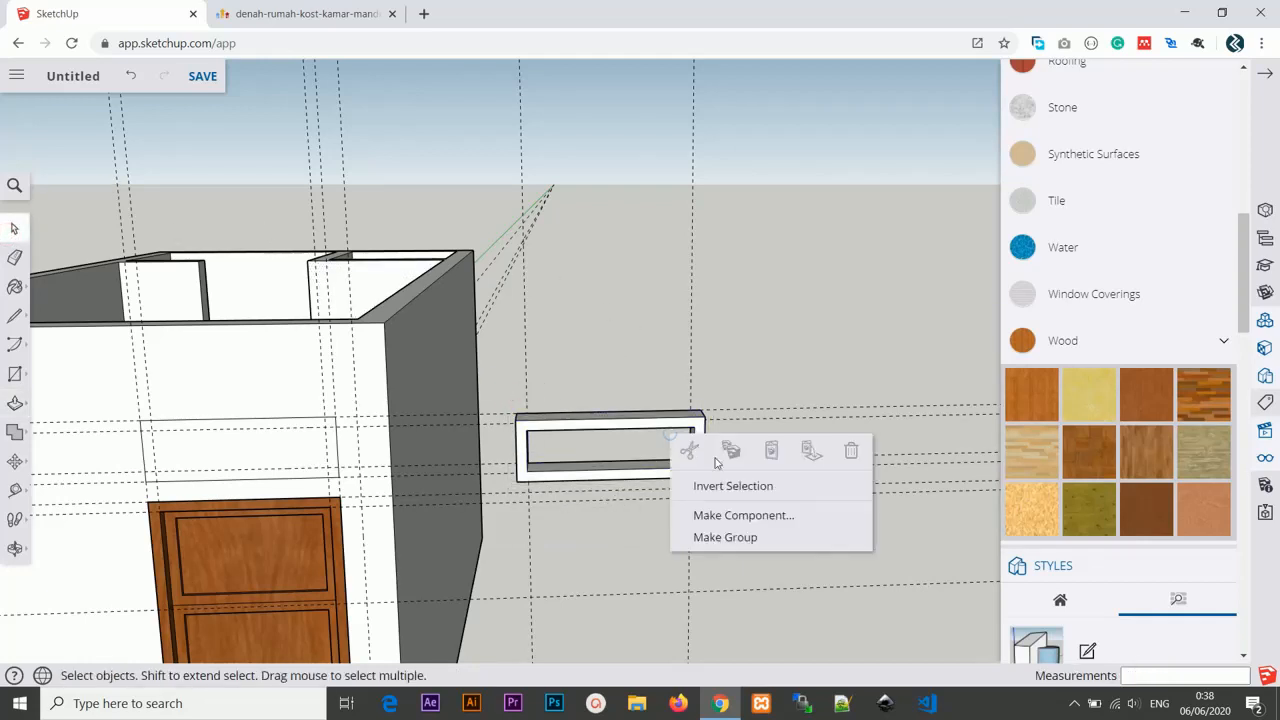
click(509, 393)
mouse_move(509, 404)
mouse_down()
mouse_move(608, 480)
mouse_move(710, 483)
mouse_move(714, 494)
mouse_up()
right_click(698, 428)
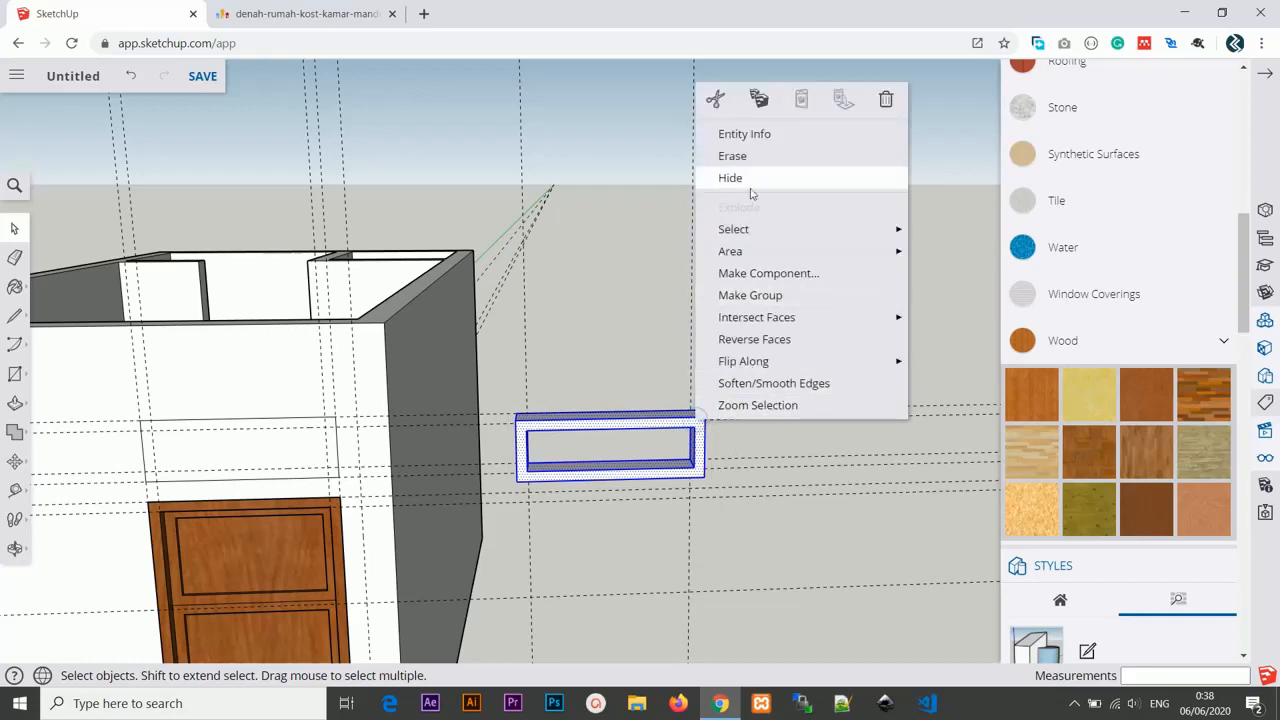
click(779, 295)
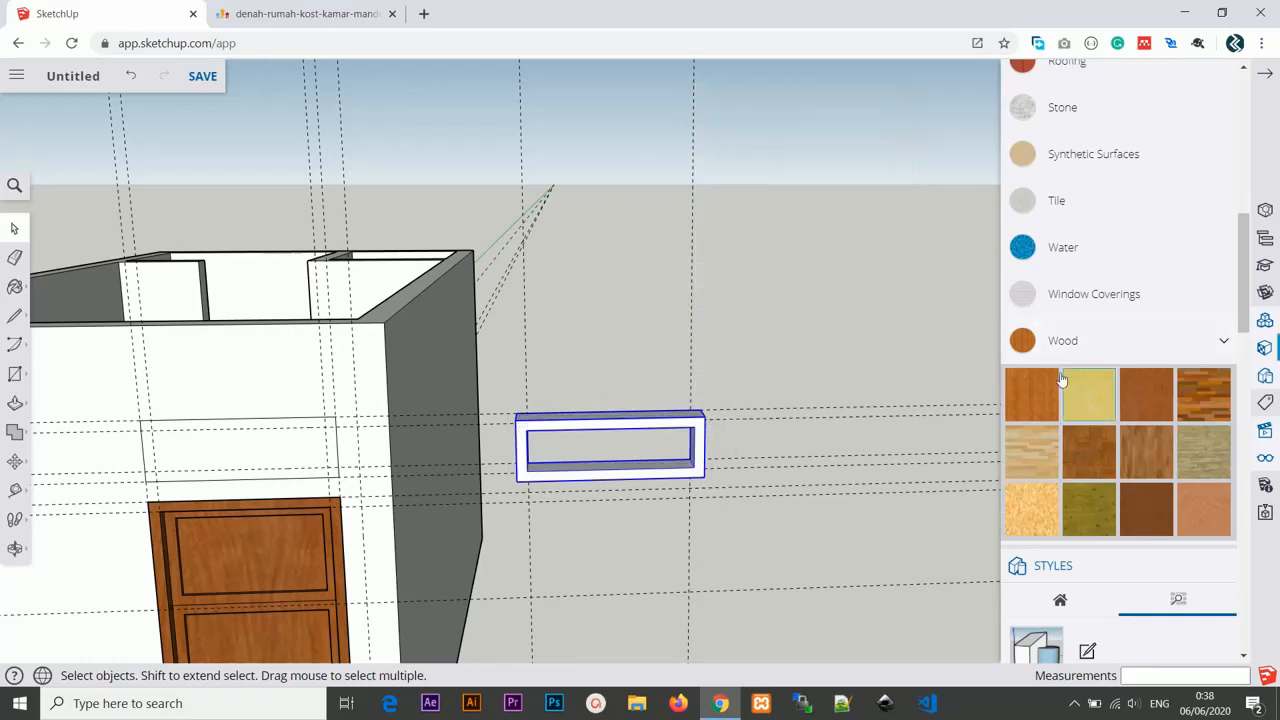
Paint the frame group with a wood texture.
click(1146, 390)
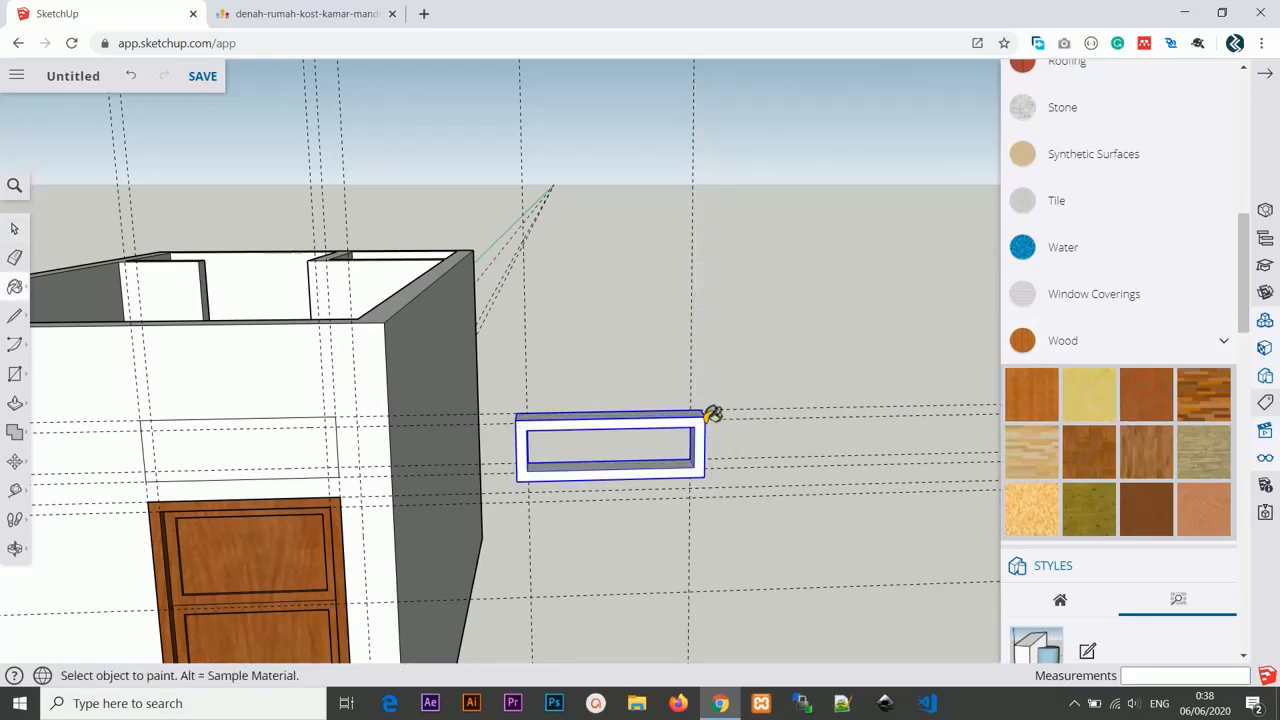
click(712, 413)
middle_drag(711, 411, 642, 397)
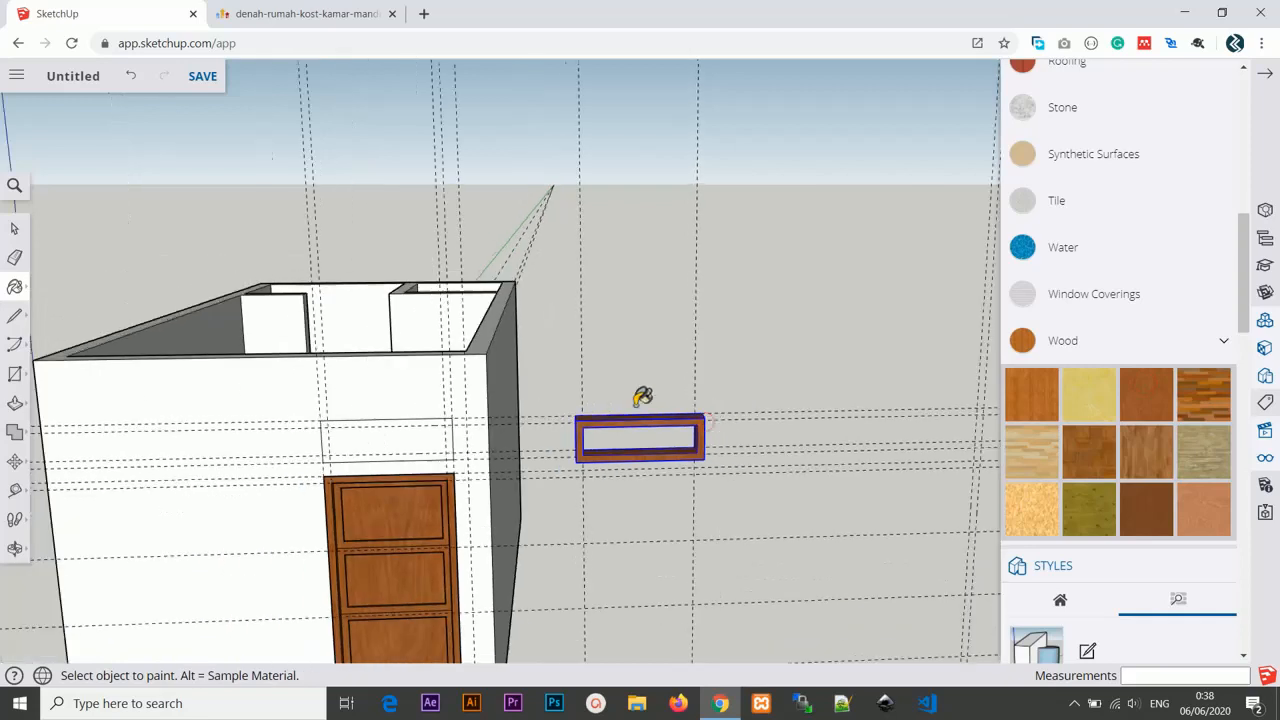
Push the rectangle above the door 0.15 m into the wall to cut the ventilation opening.
click(15, 229)
scroll(369, 447, up, 4)
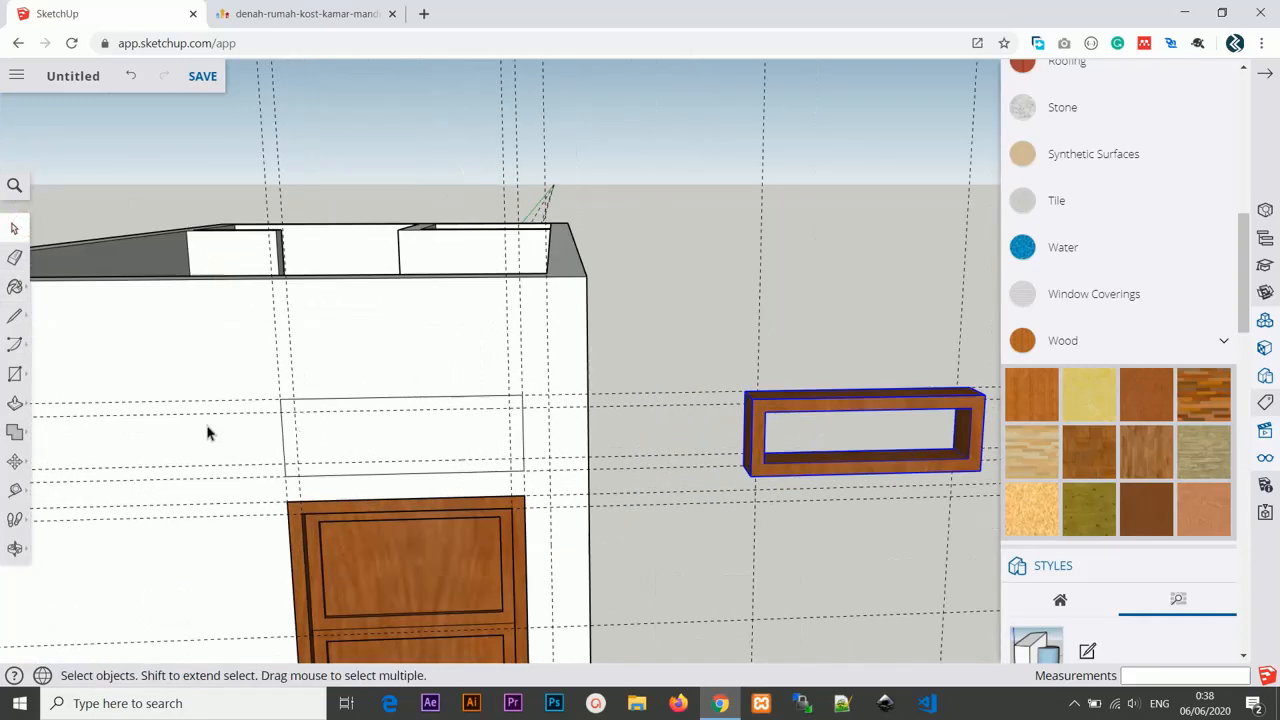
key(p)
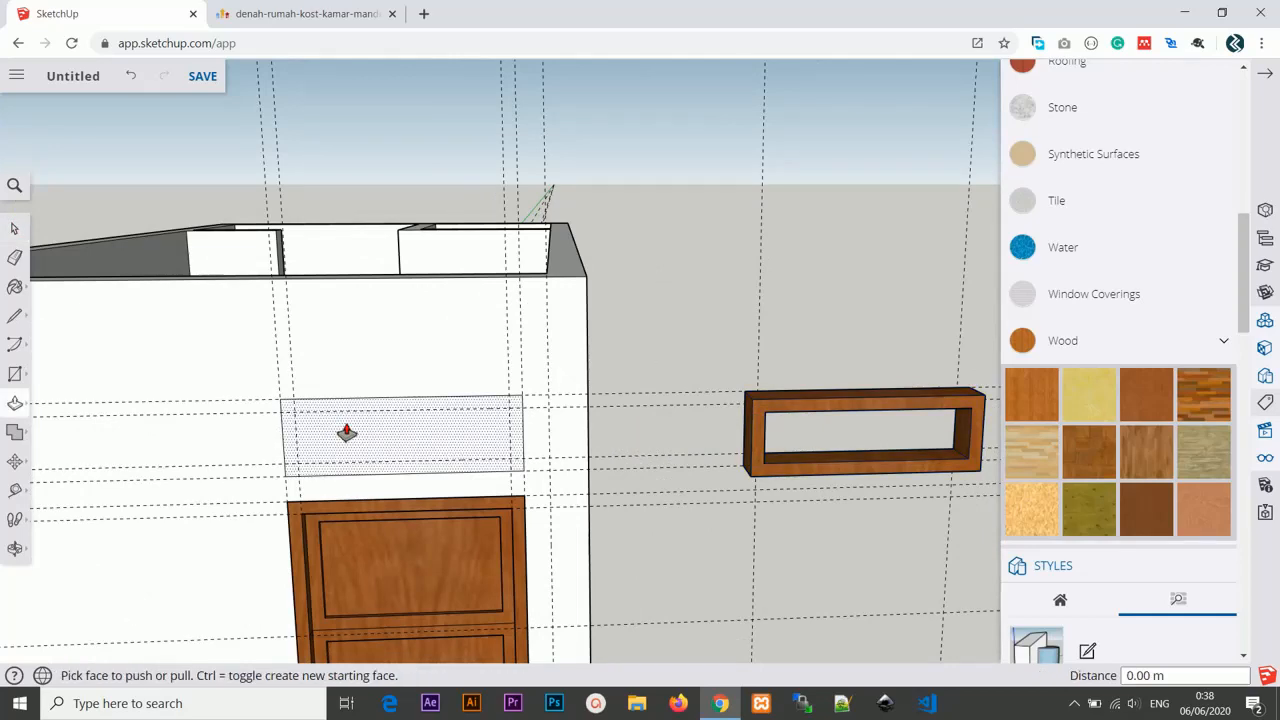
click(343, 431)
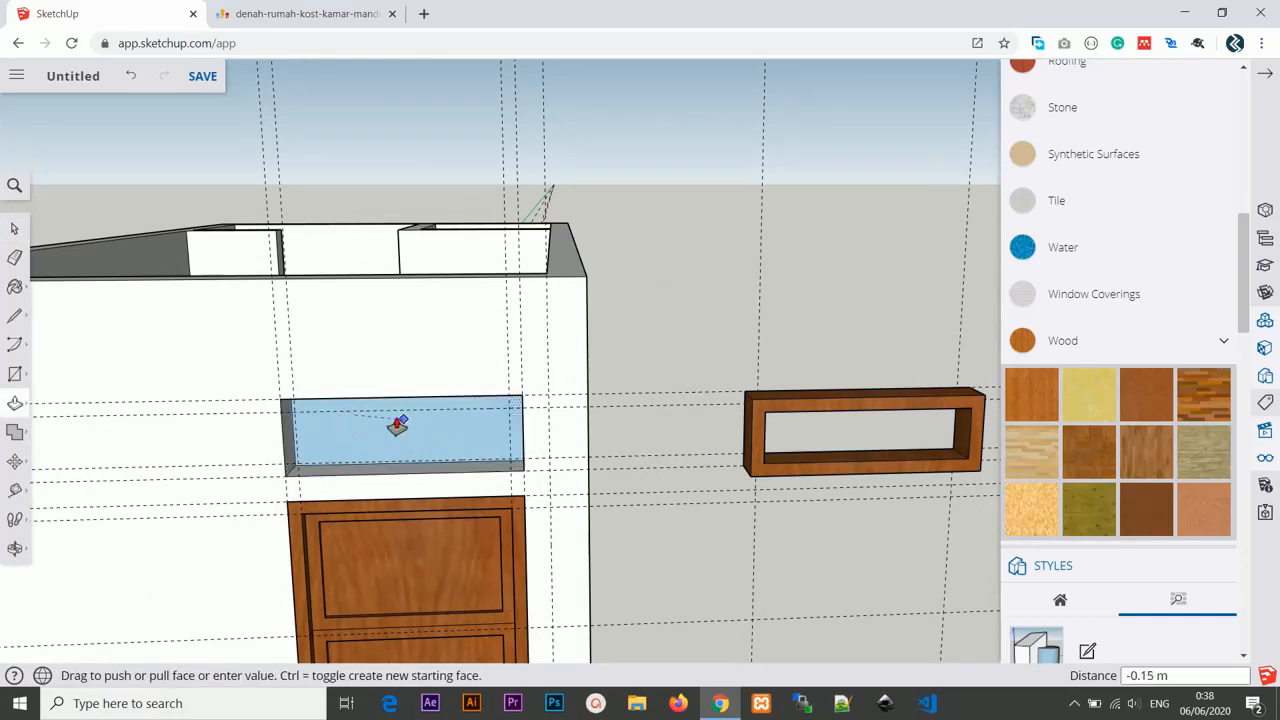
click(397, 424)
scroll(428, 437, down, 2)
middle_drag(428, 437, 563, 440)
scroll(566, 436, up, 2)
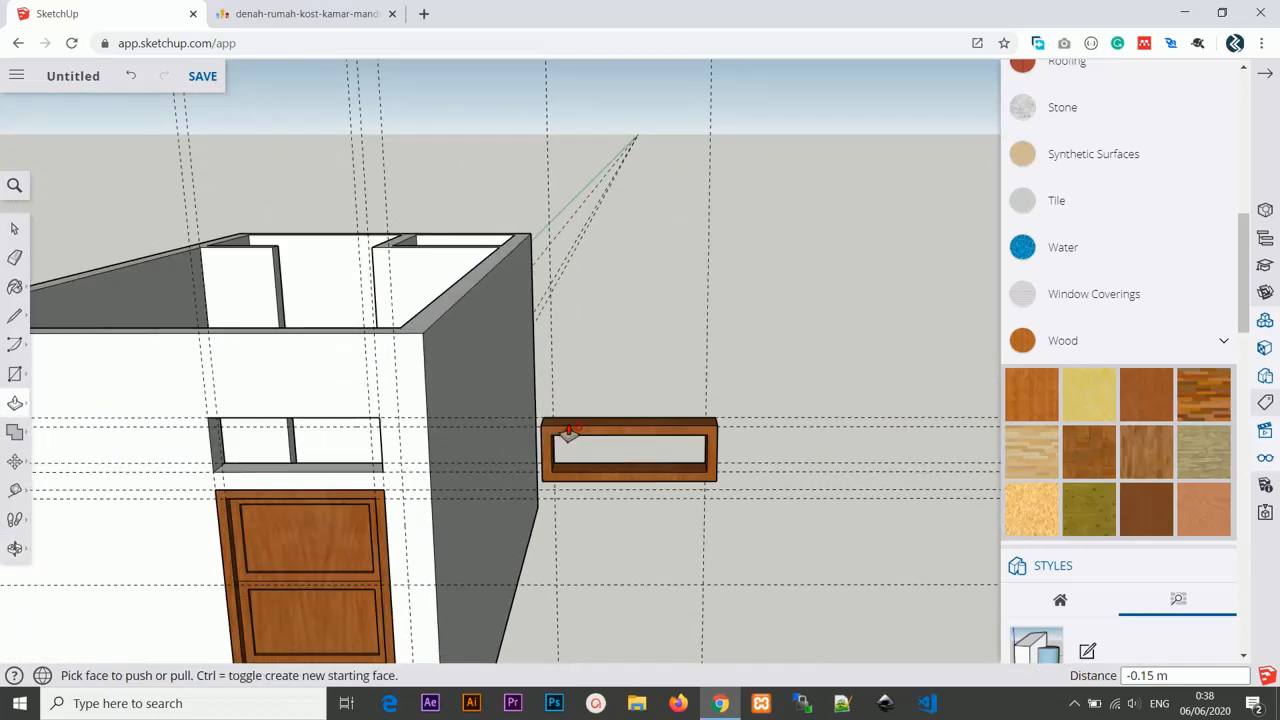
Move the wooden frame group into the ventilation opening above the door, snapping its corner to the opening.
key(m)
middle_drag(714, 497, 669, 505)
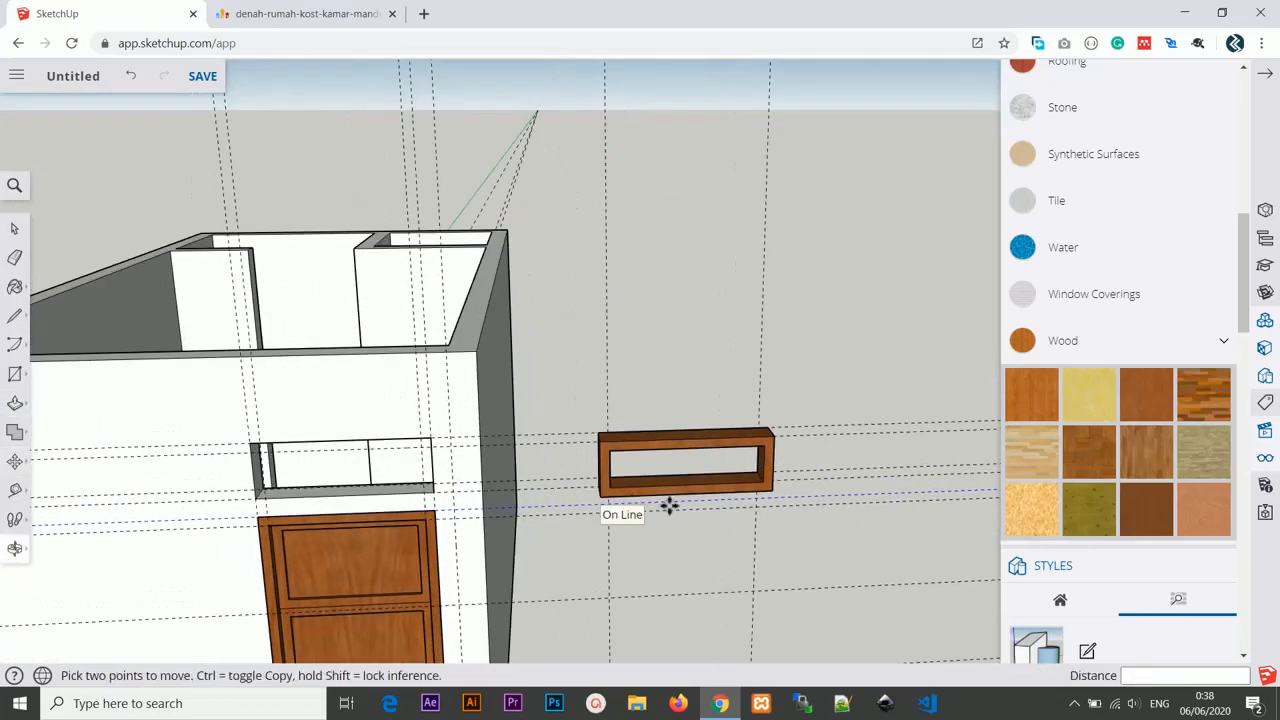
click(773, 490)
click(432, 490)
scroll(563, 486, down, 3)
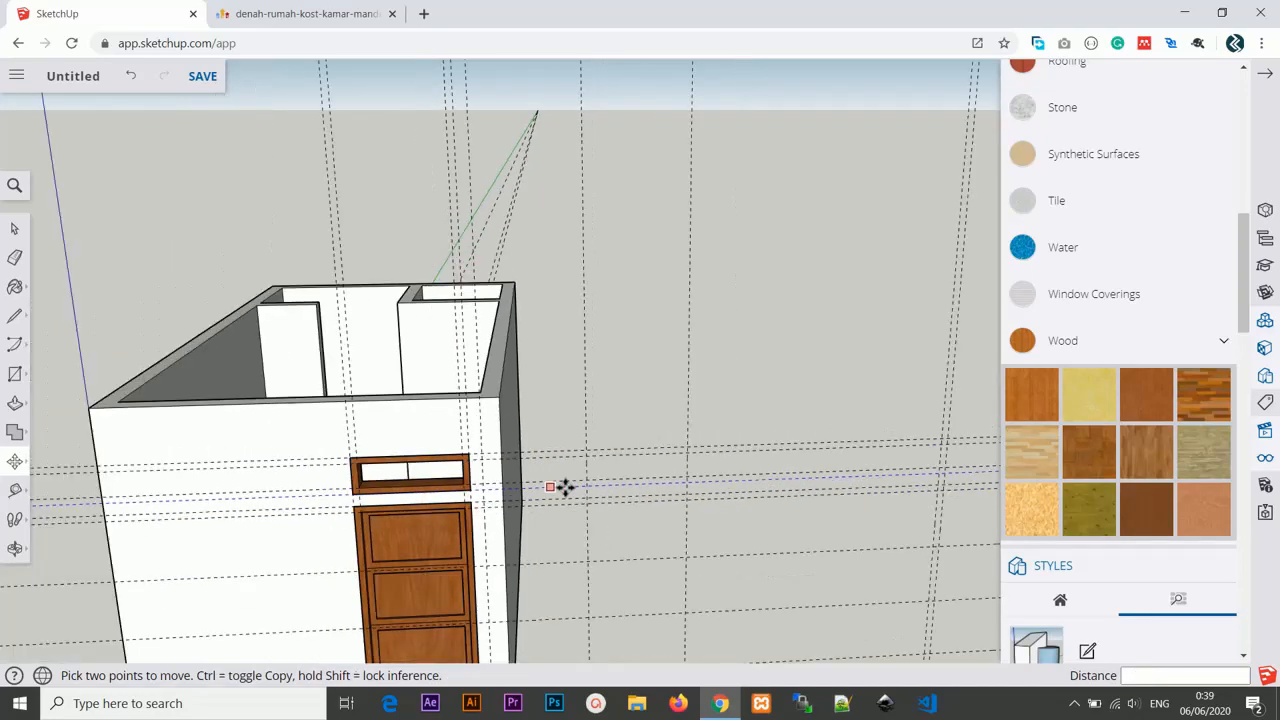
middle_drag(563, 486, 813, 426)
middle_drag(718, 343, 692, 352)
scroll(640, 309, up, 4)
scroll(686, 308, down, 2)
scroll(692, 268, down, 3)
scroll(610, 407, up, 2)
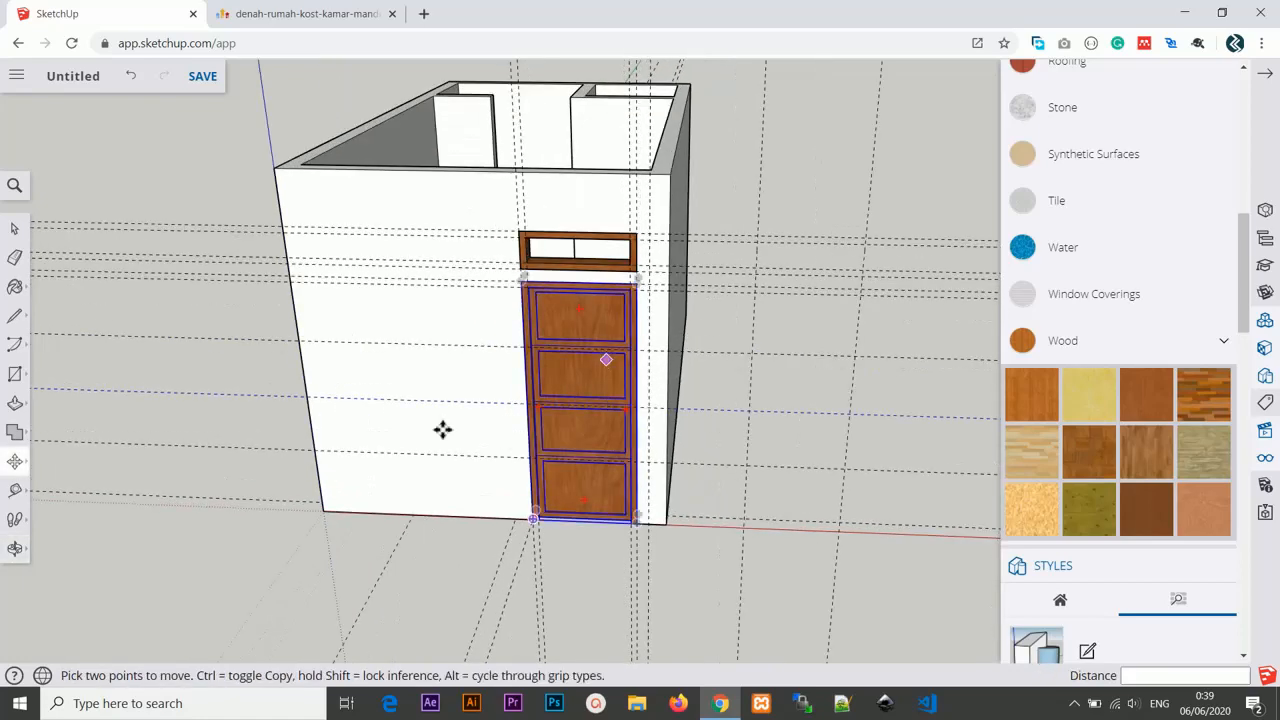
Consult the kost floor plan image in the other browser tab, then return to the model.
click(301, 12)
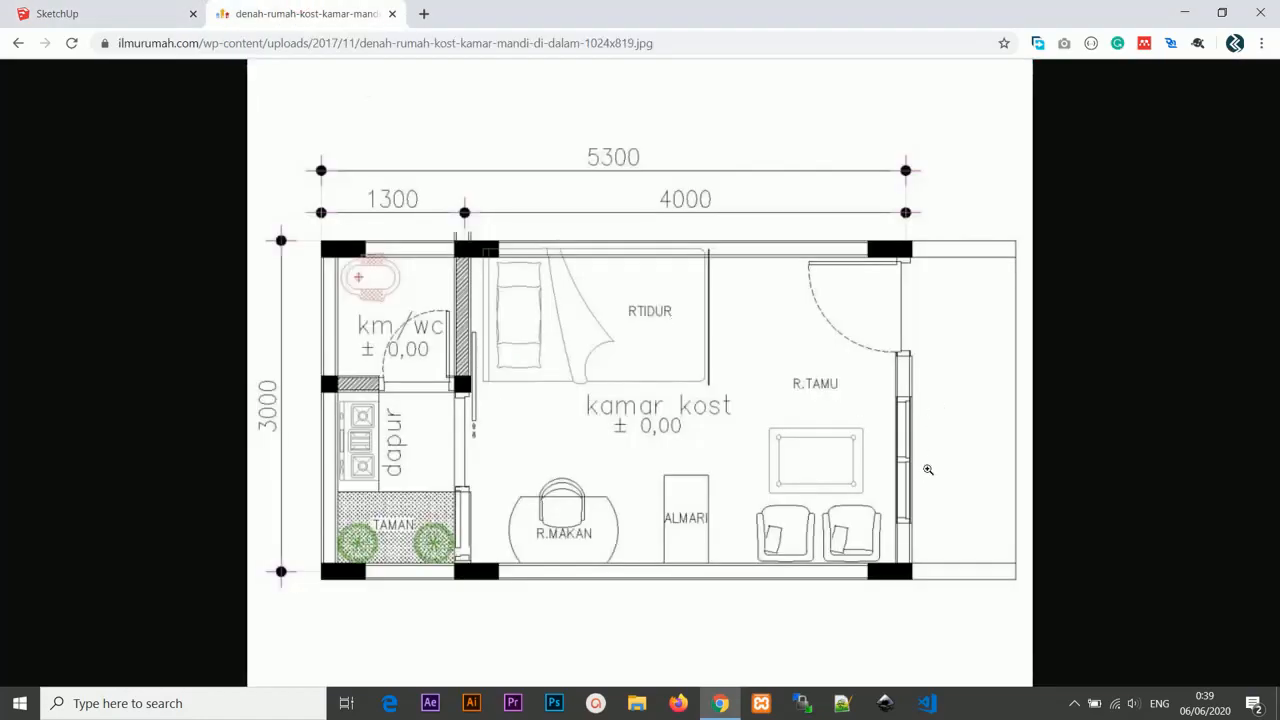
click(110, 13)
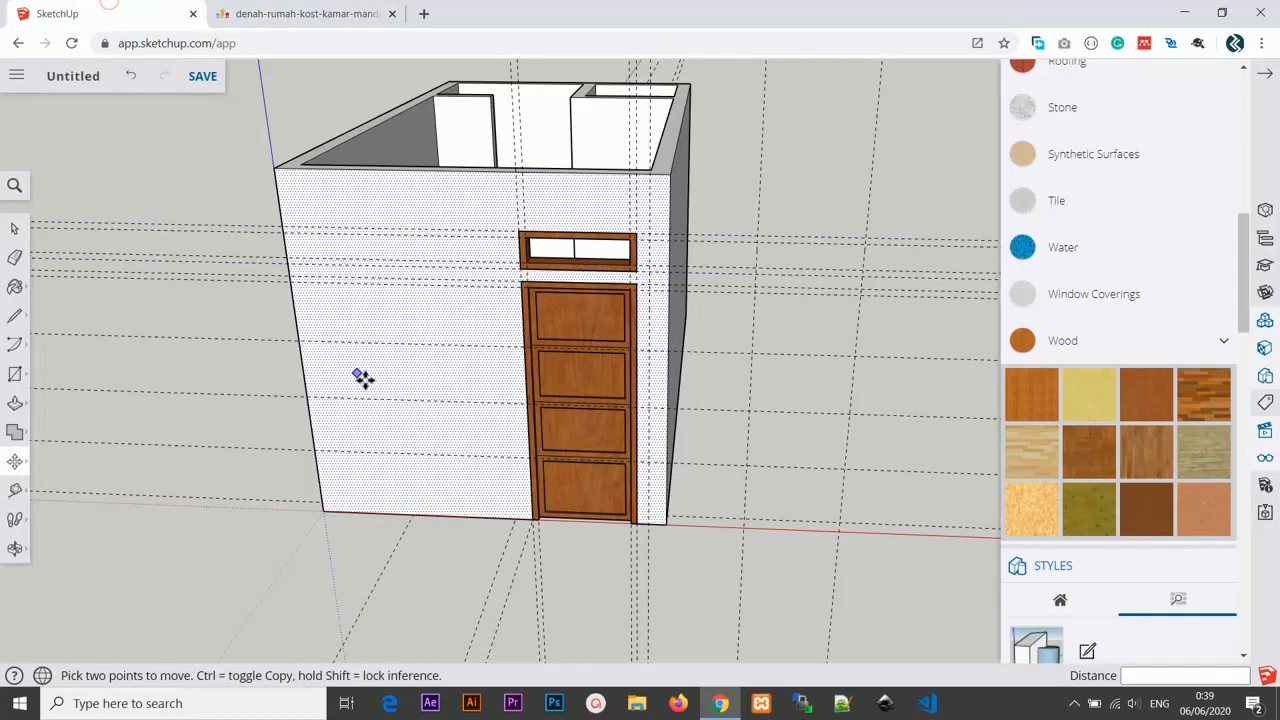
middle_drag(363, 374, 470, 380)
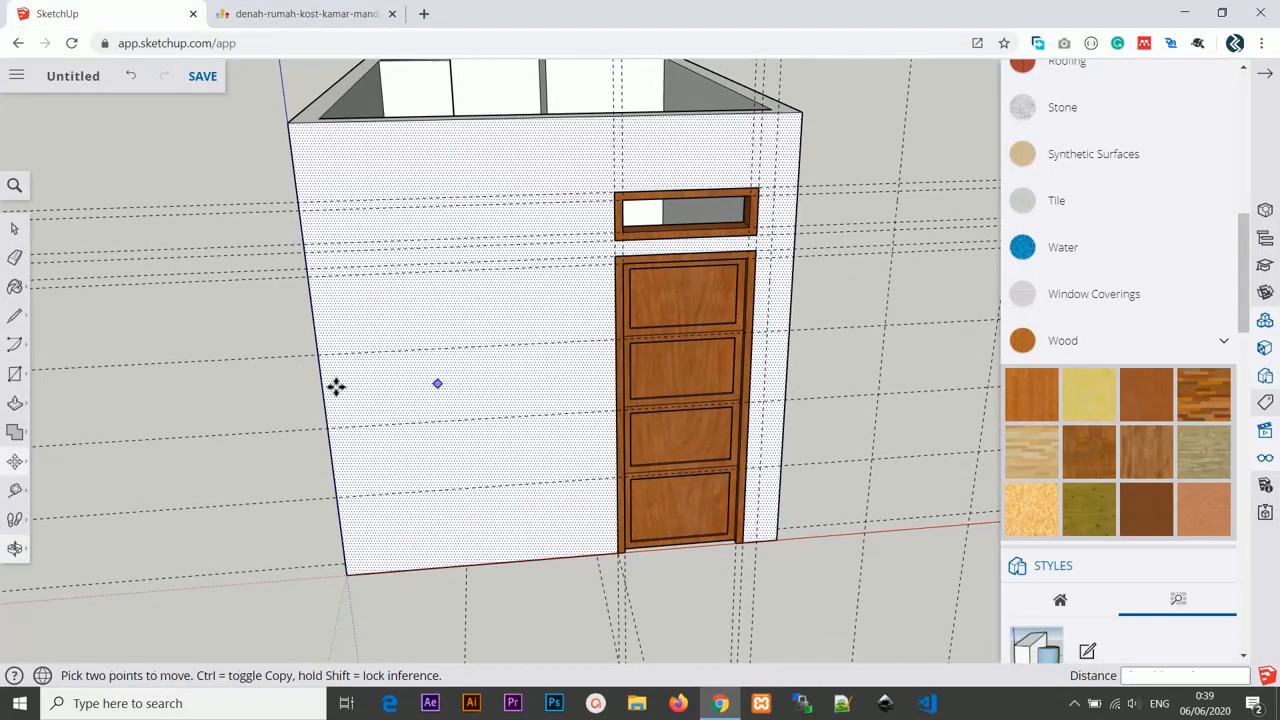
Create a guide 15 cm in from the front wall's left edge with the Tape Measure.
key(t)
click(315, 330)
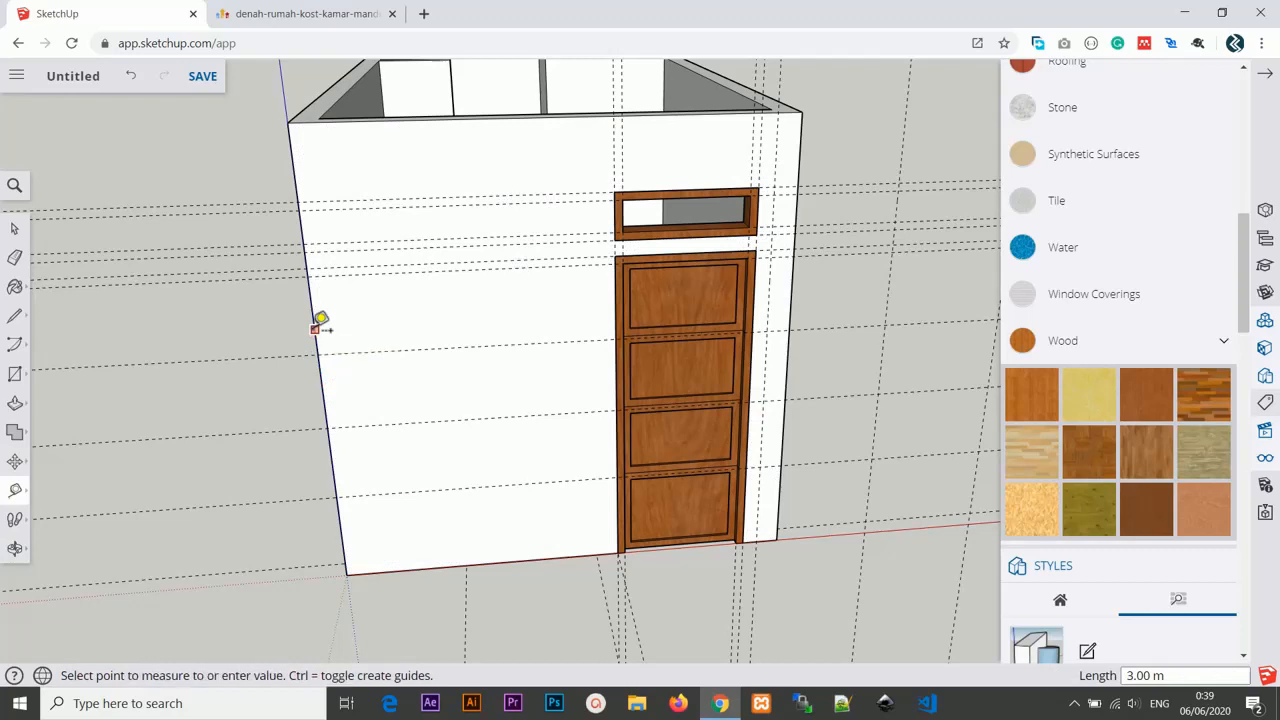
click(391, 326)
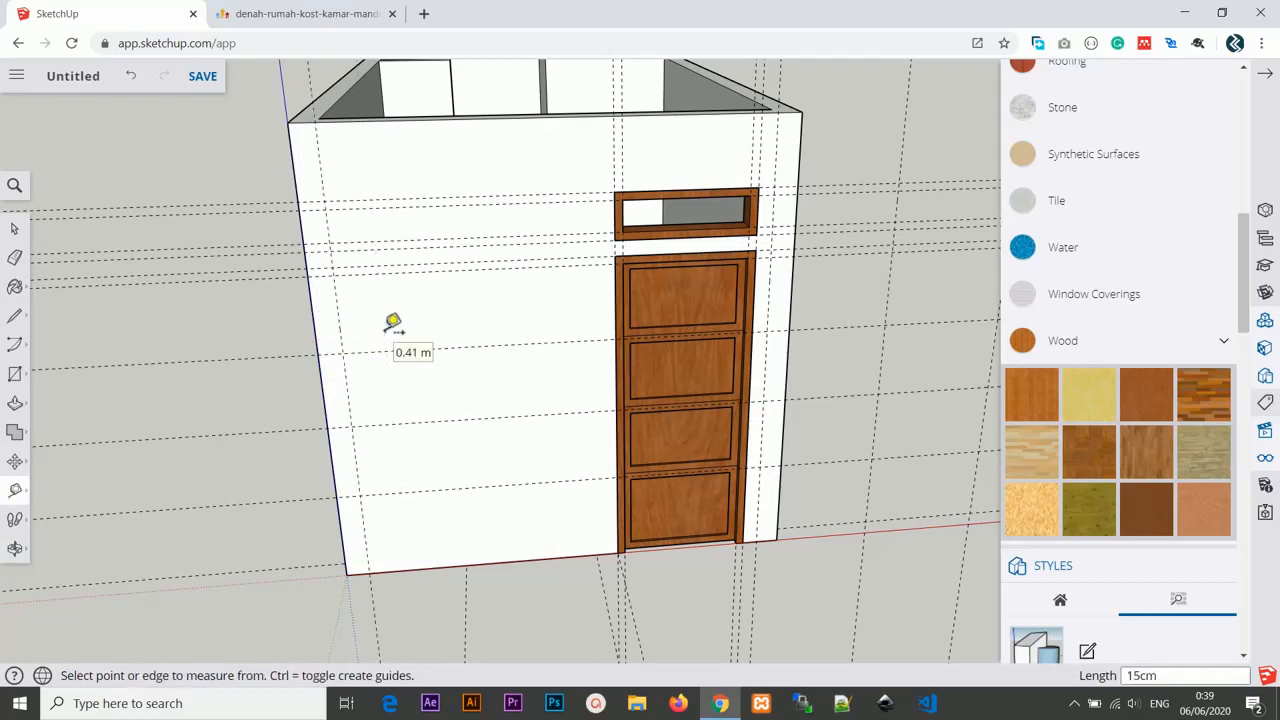
Start another guide from the front wall's left edge and check the floor plan image for dimensions.
middle_drag(423, 320, 349, 268)
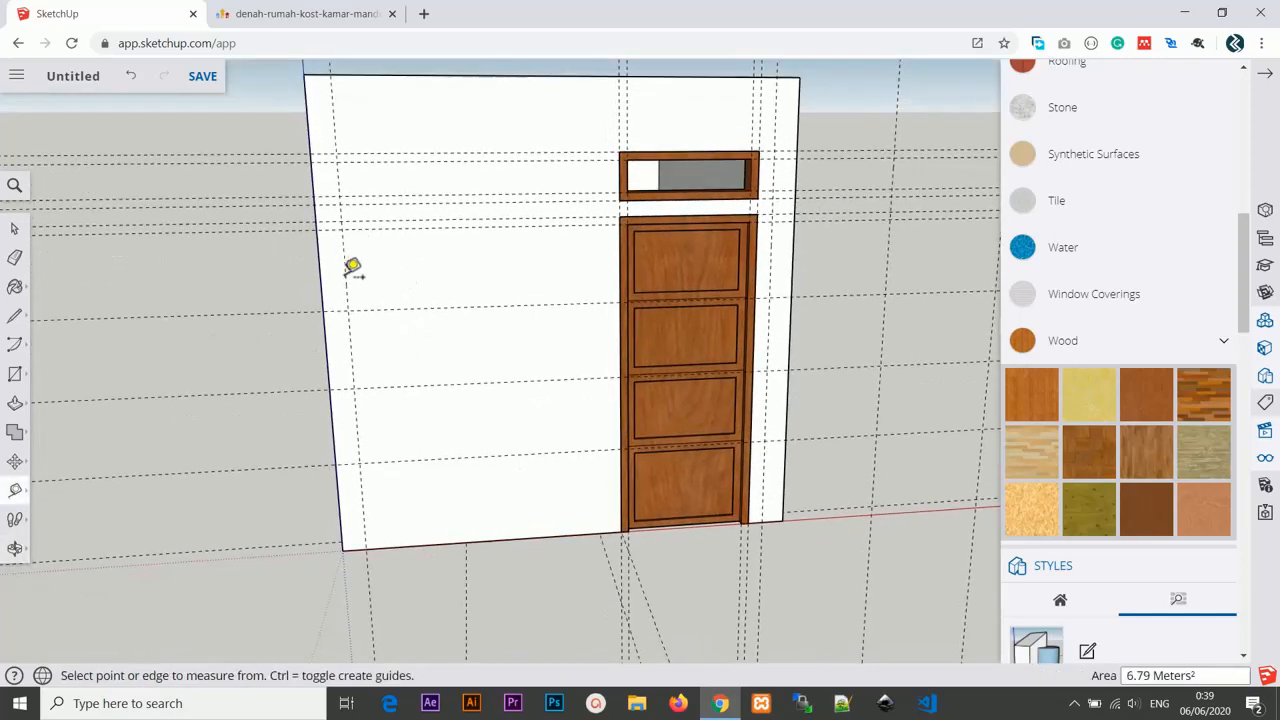
click(345, 262)
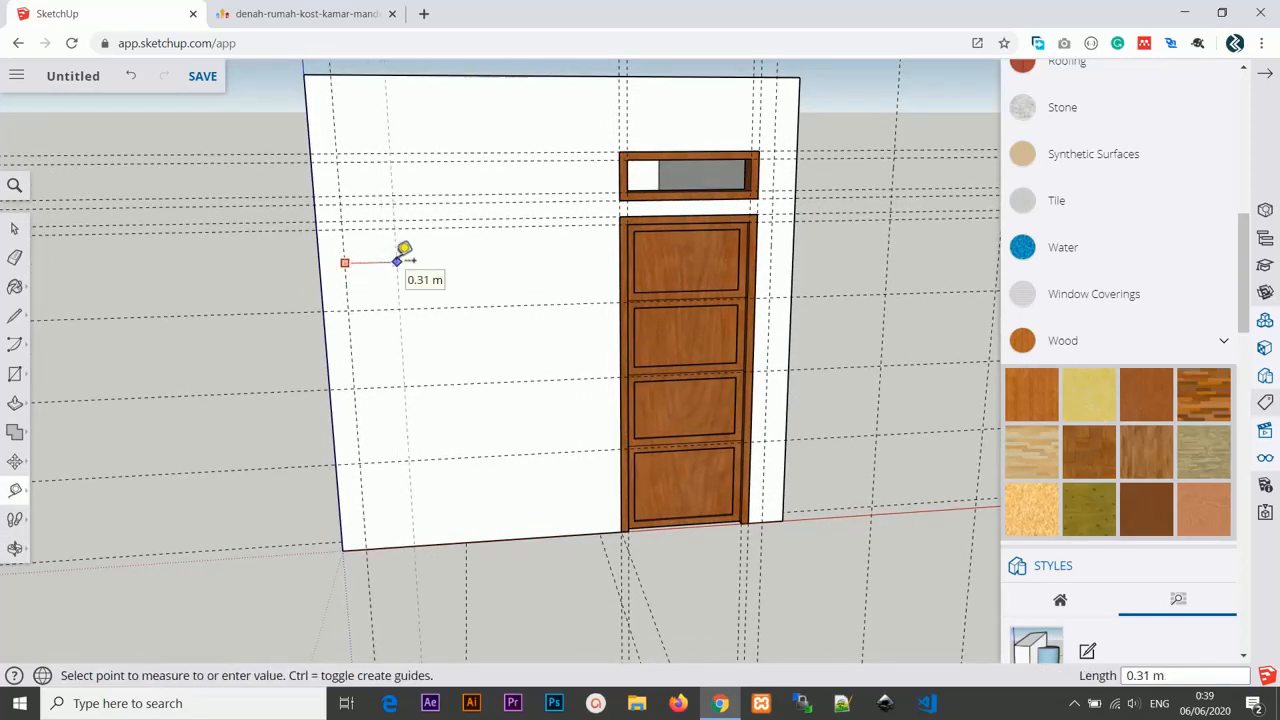
right_click(398, 260)
click(318, 14)
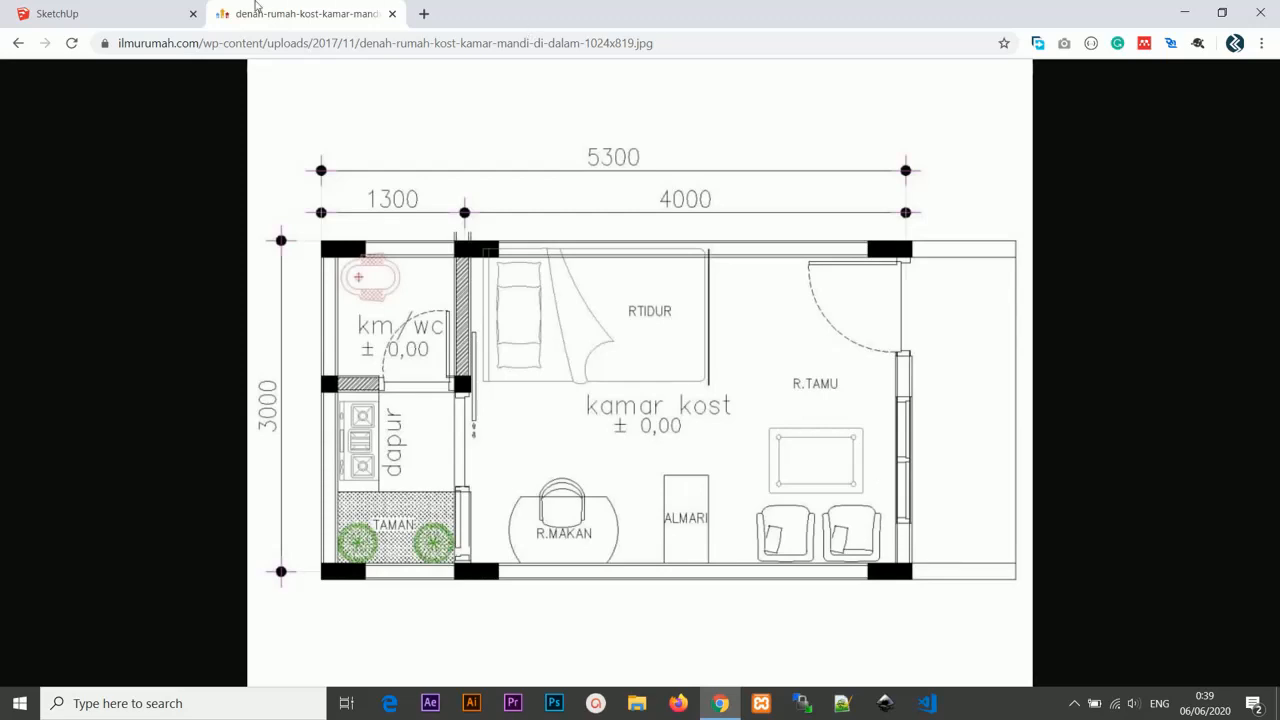
Return to the model and set the new guide 30 cm in from the front wall's left edge.
click(100, 13)
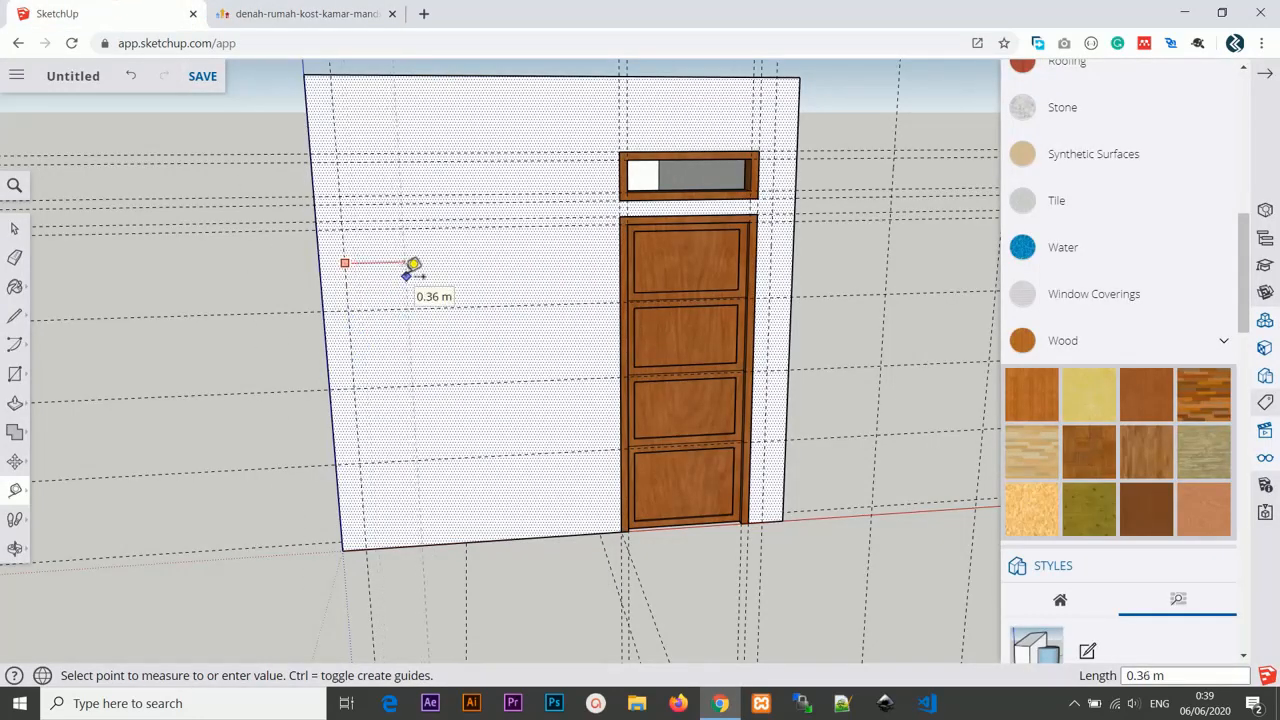
text(30cm)
key(Return)
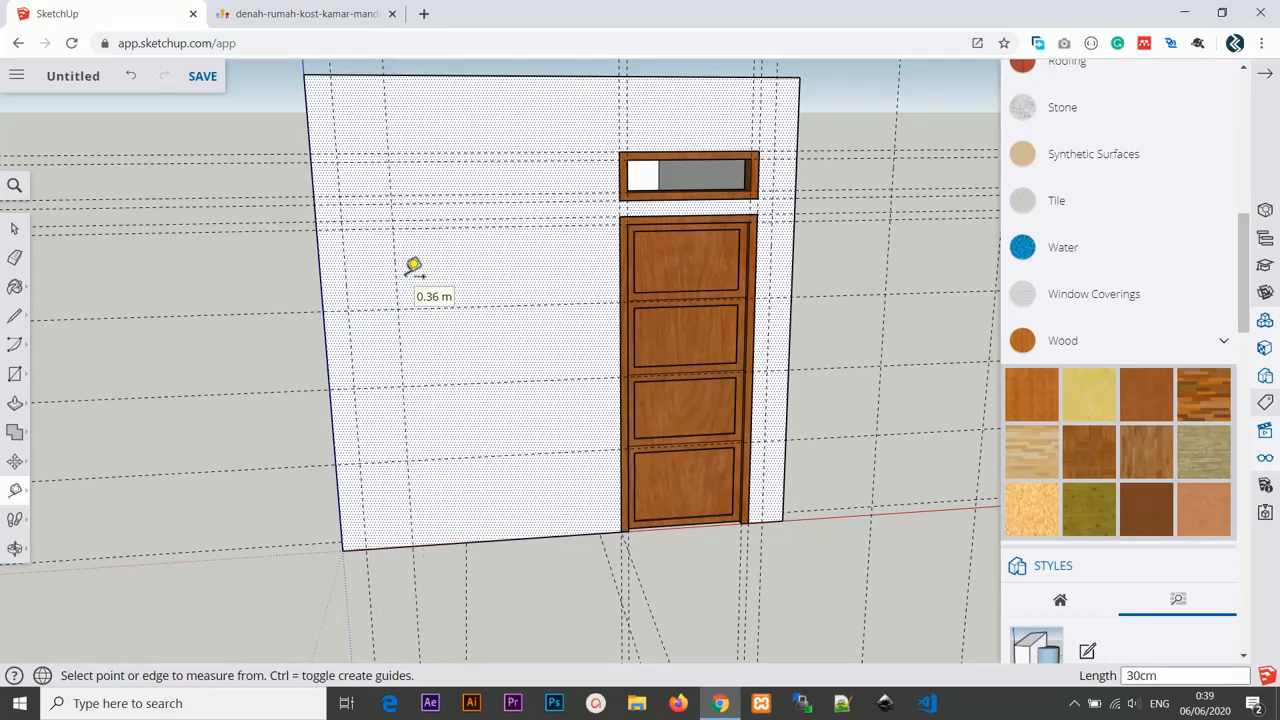
Place a guide about 1.03 m to the right of the 30 cm guide on the front wall.
middle_drag(551, 351, 427, 366)
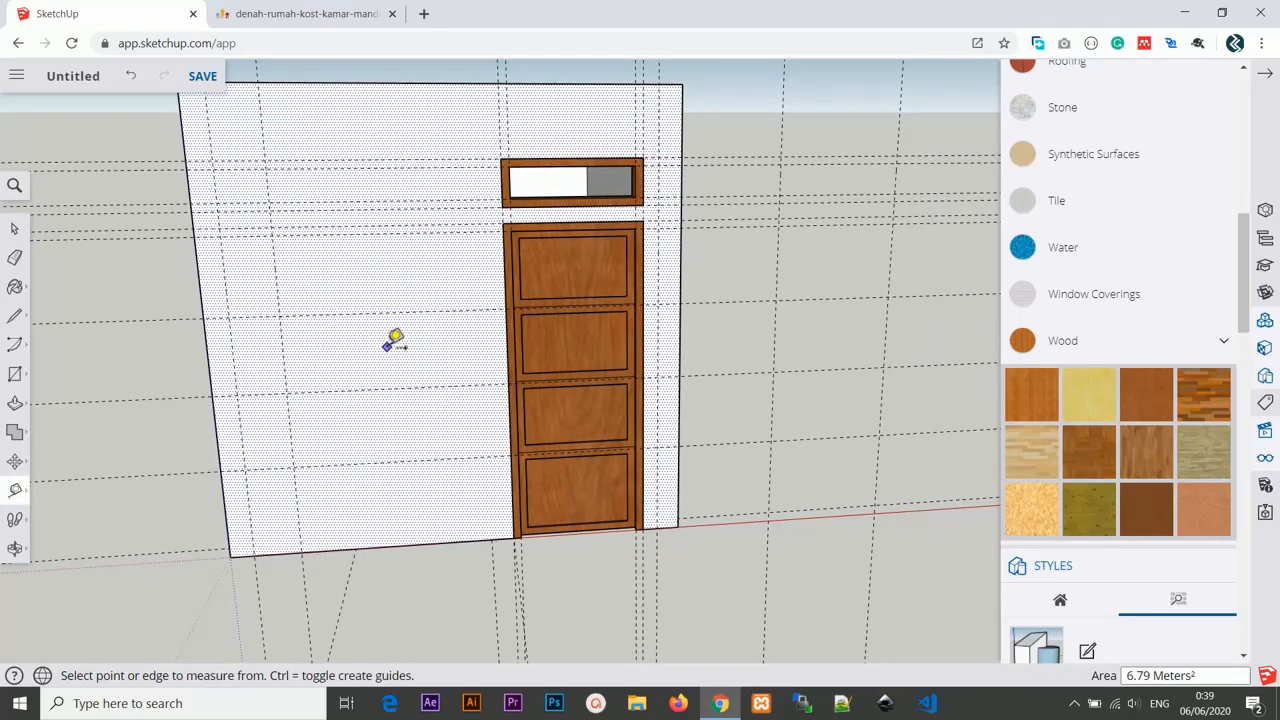
scroll(391, 360, up, 2)
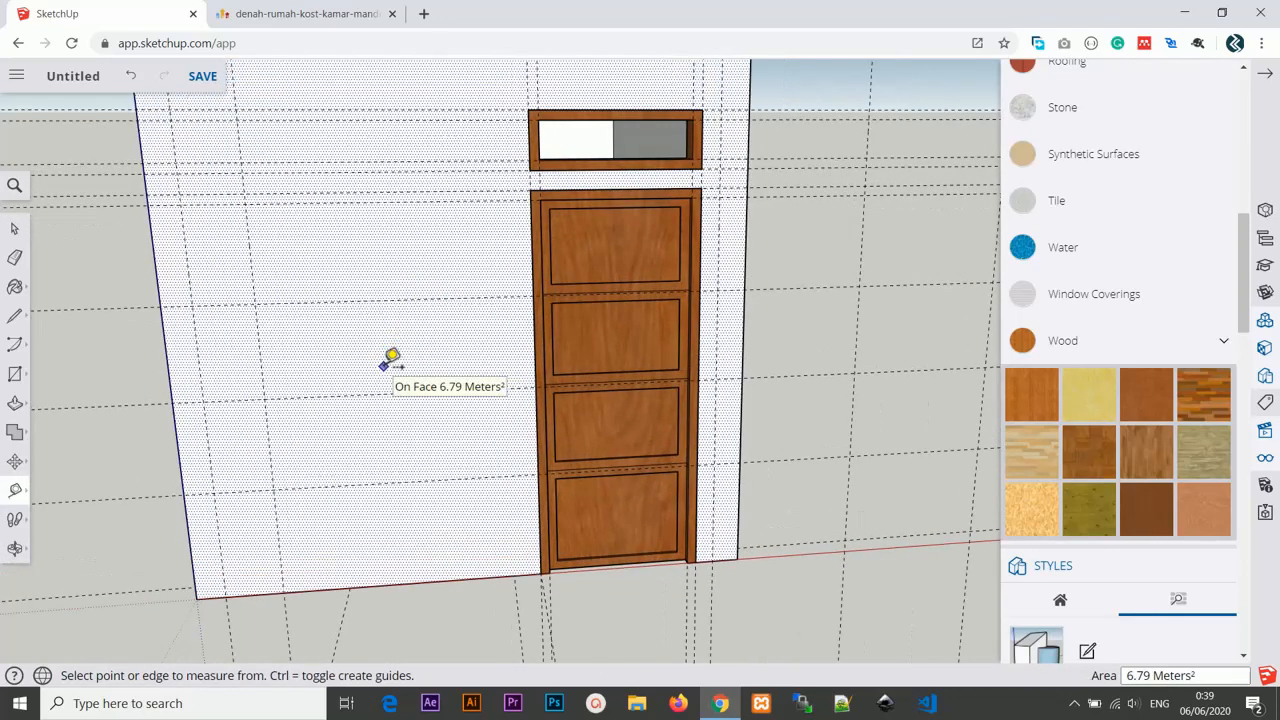
scroll(391, 360, down, 1)
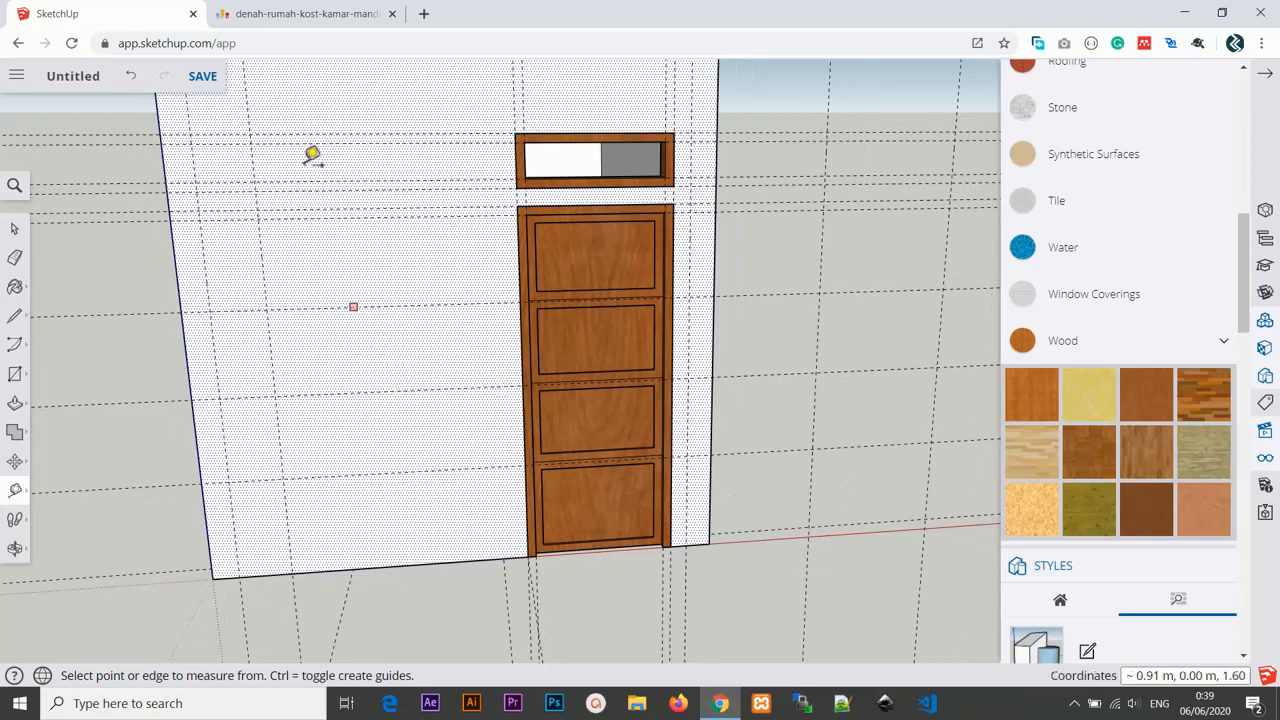
middle_drag(372, 289, 346, 326)
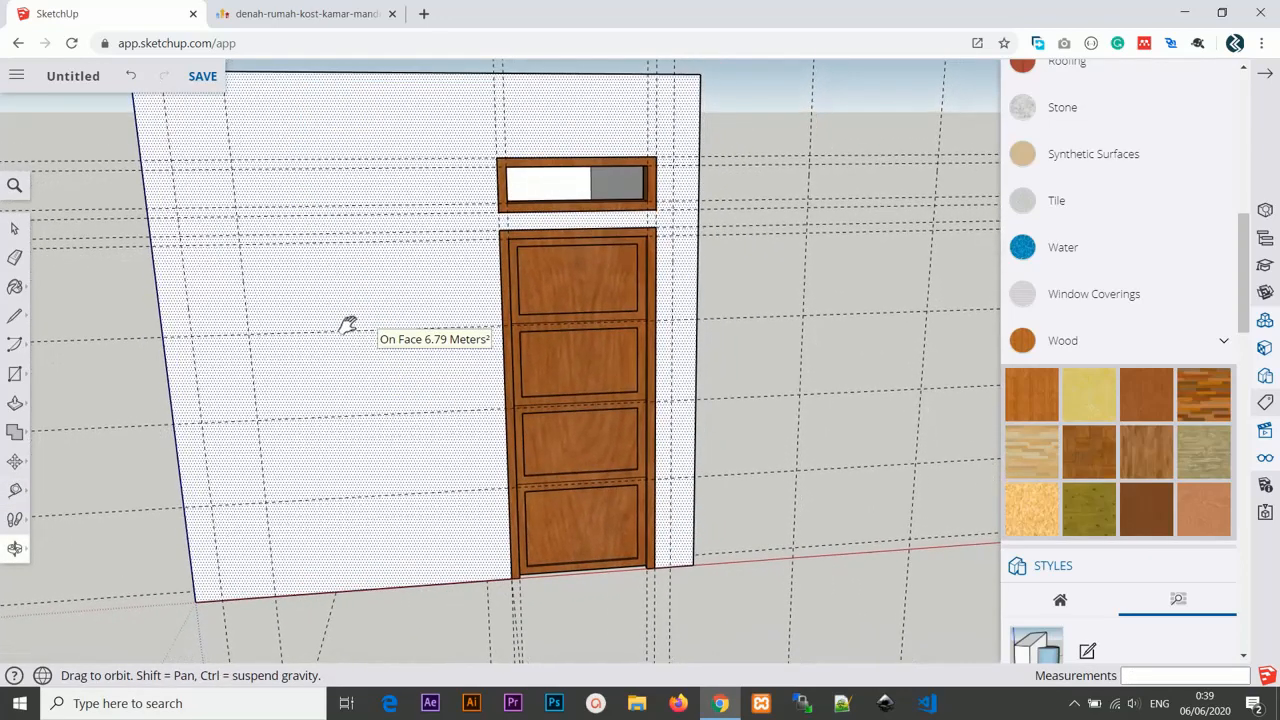
click(243, 276)
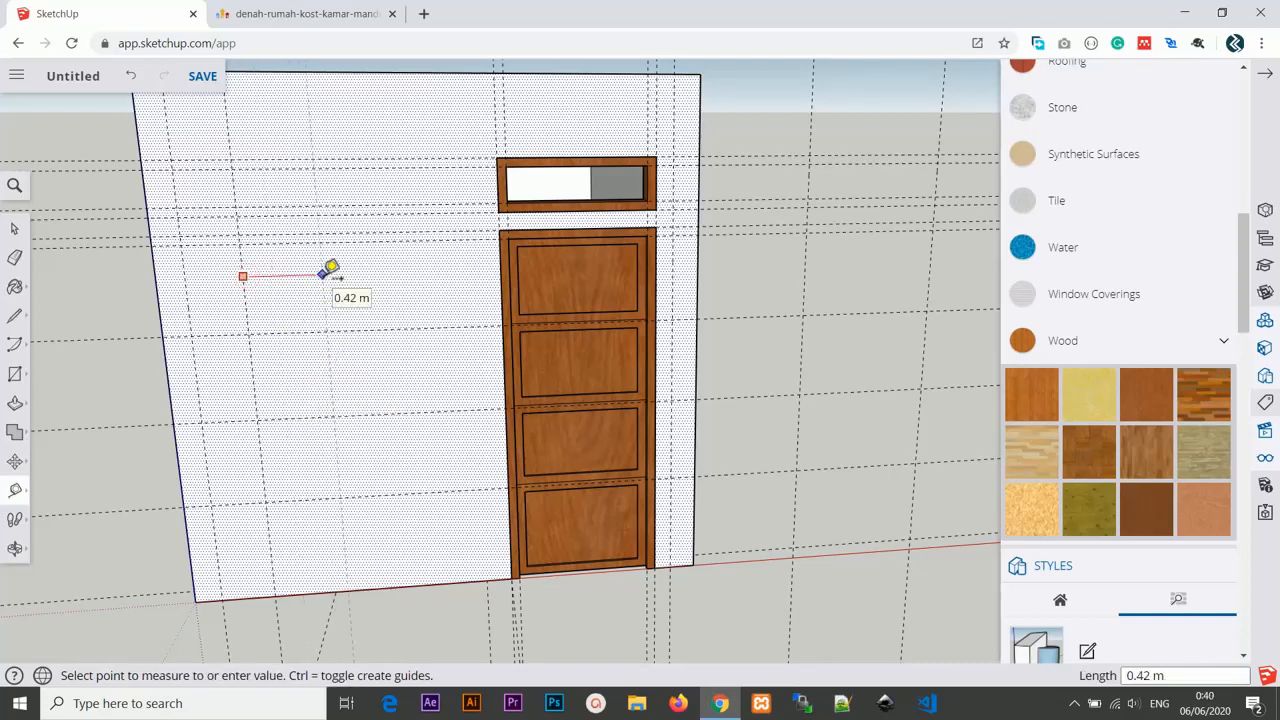
click(435, 271)
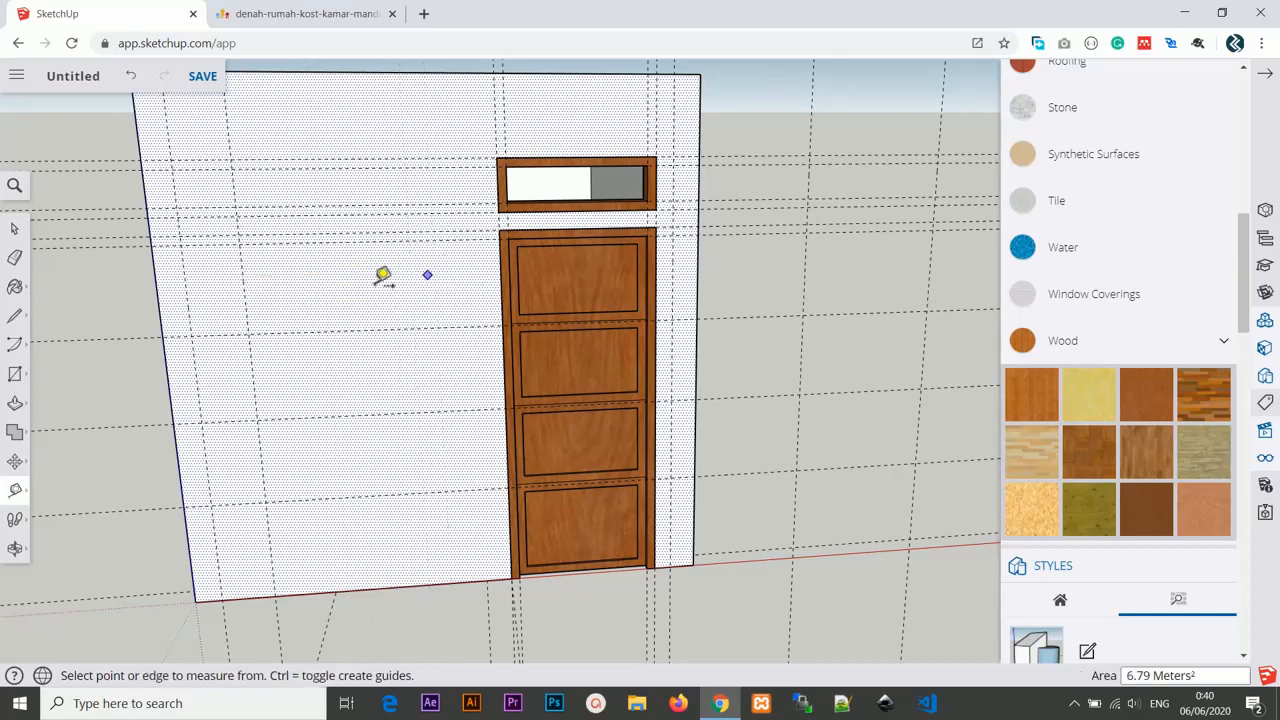
Add a guide 5 cm right of the 30 cm guide and another 1 m beyond it.
click(243, 276)
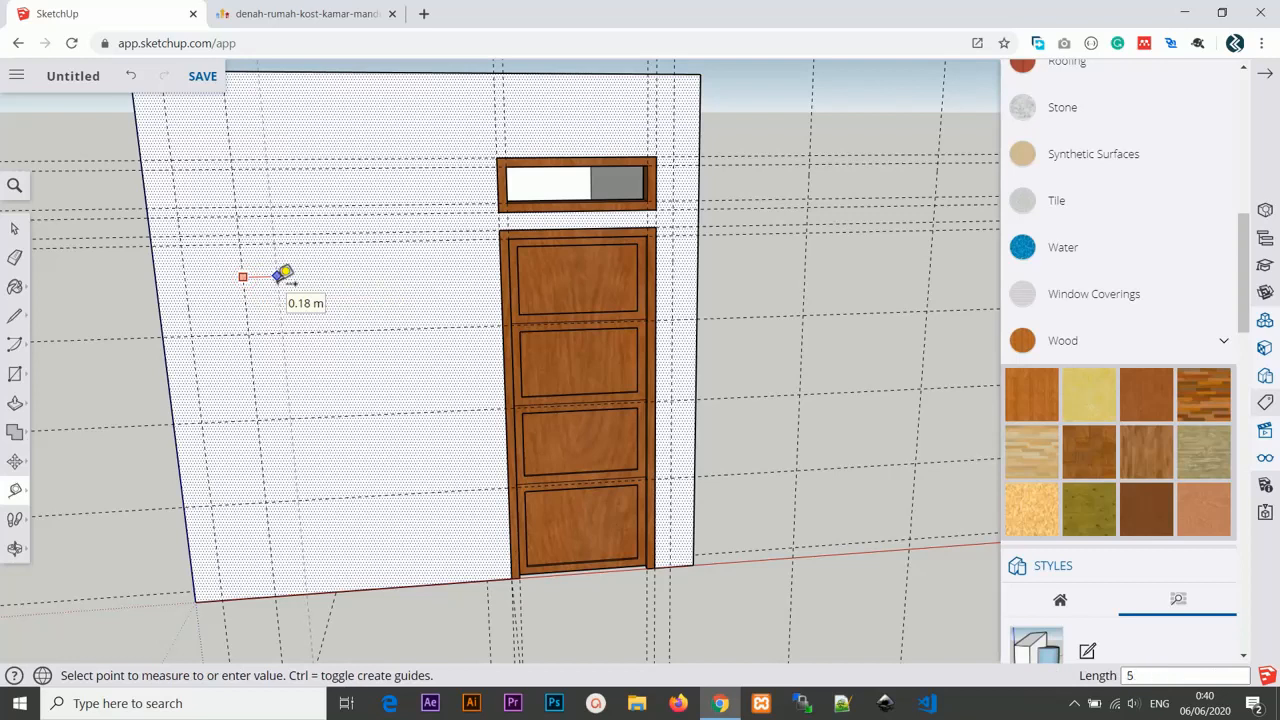
text(5cm)
key(Return)
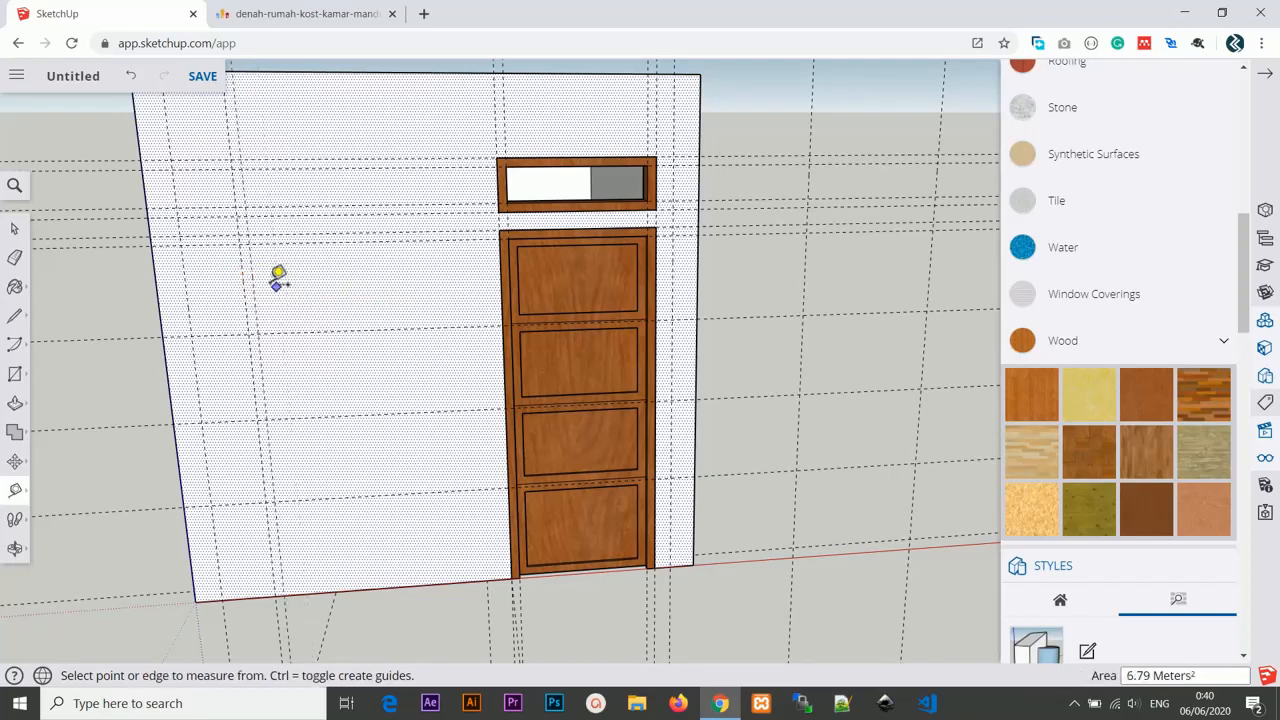
click(252, 275)
text(1m)
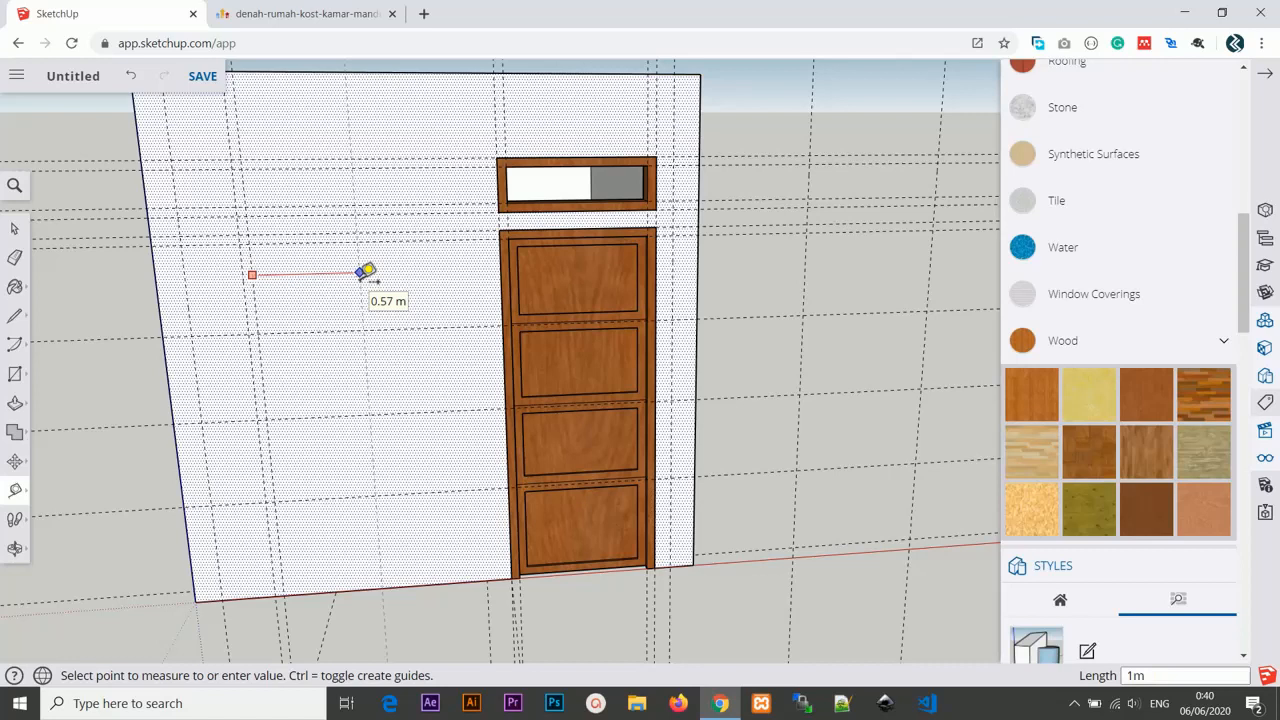
key(Return)
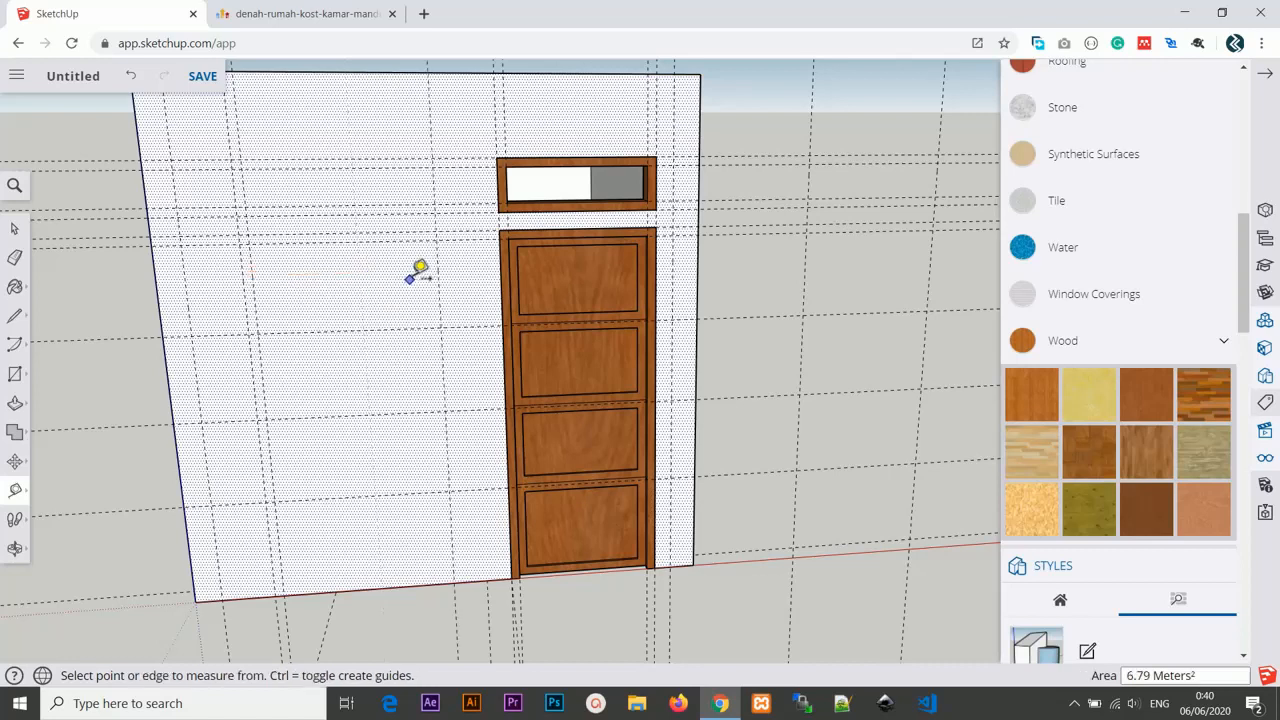
Add another guide 5 cm to the right of the 1 m guide.
click(438, 270)
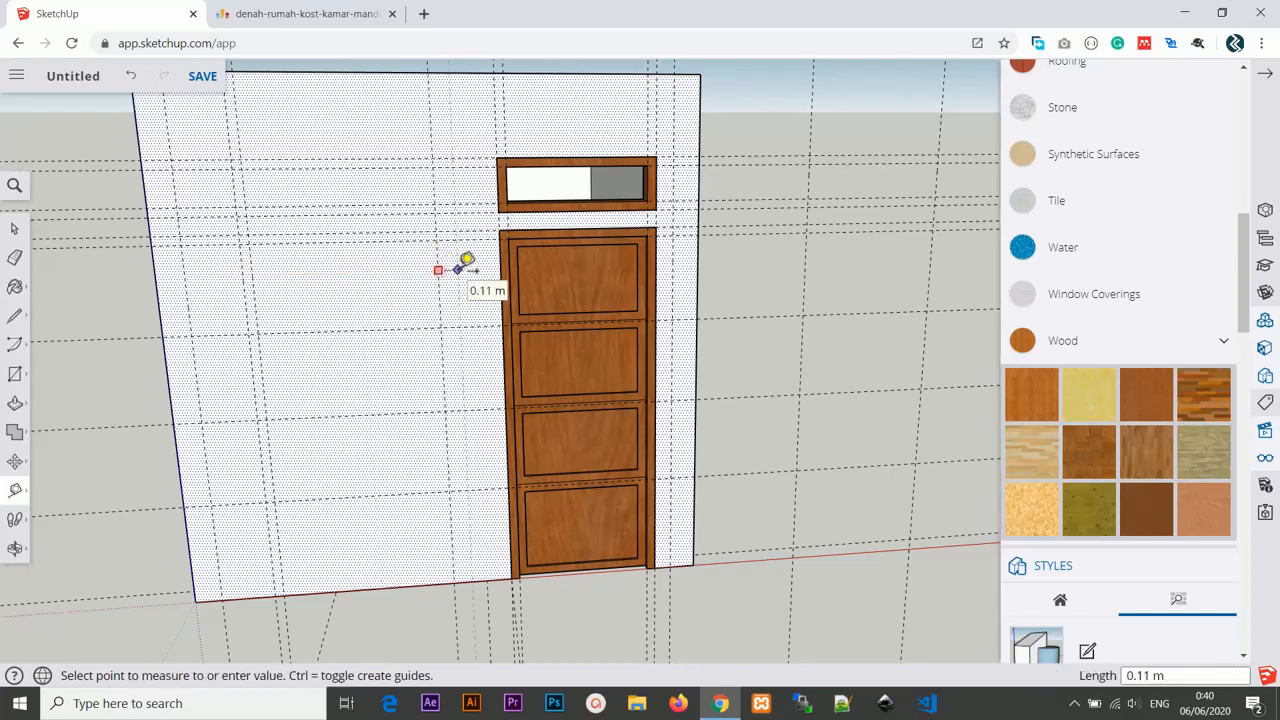
text(5cm)
key(Return)
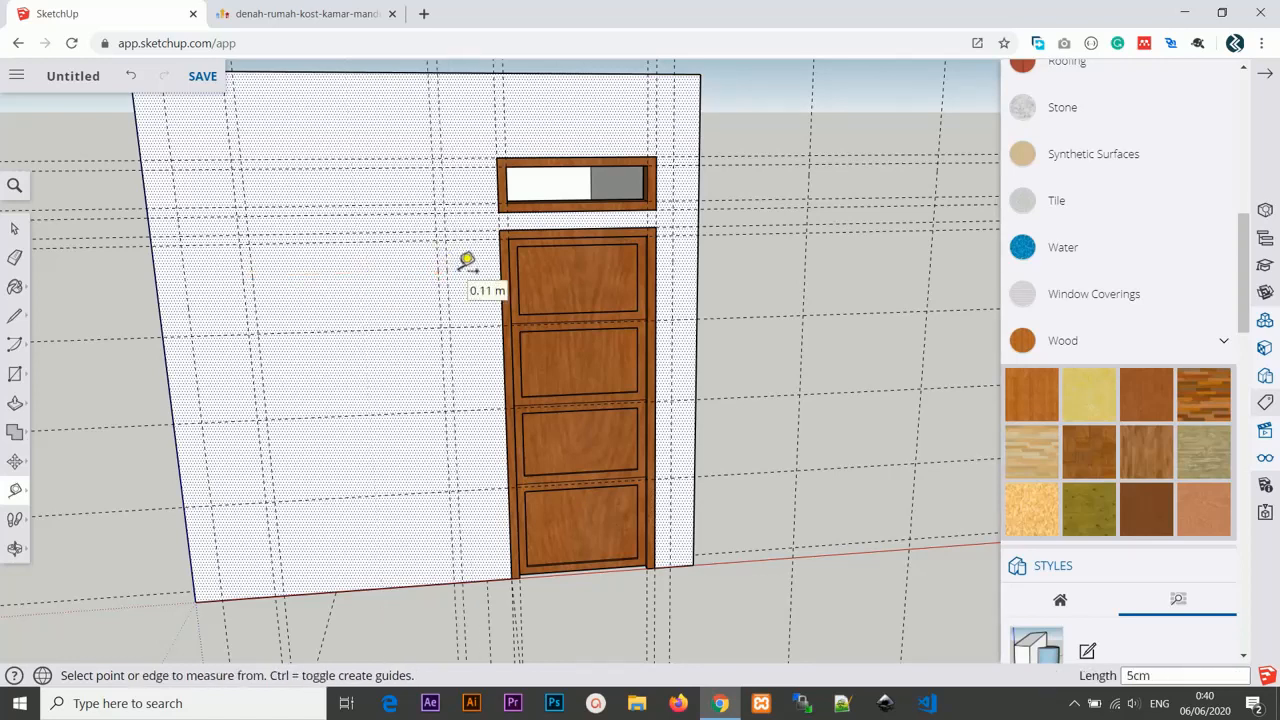
Create a horizontal guide 1 m above the front wall's bottom edge.
scroll(465, 288, down, 2)
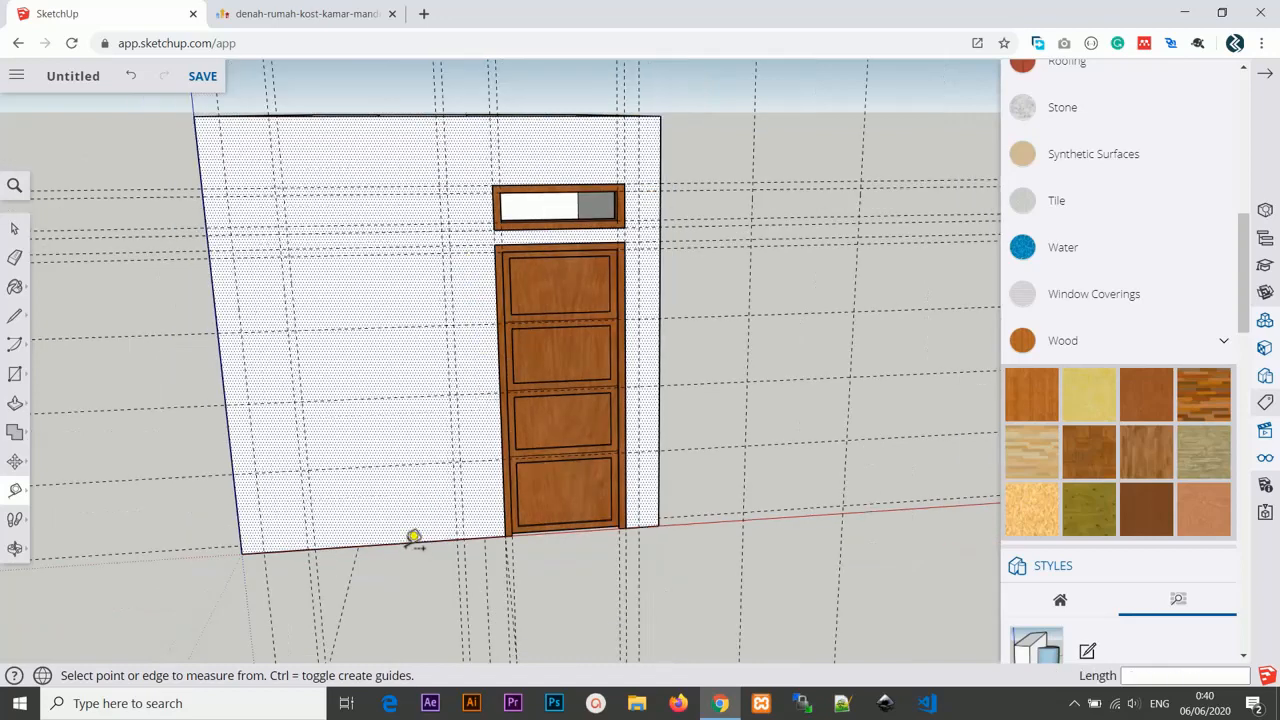
click(406, 542)
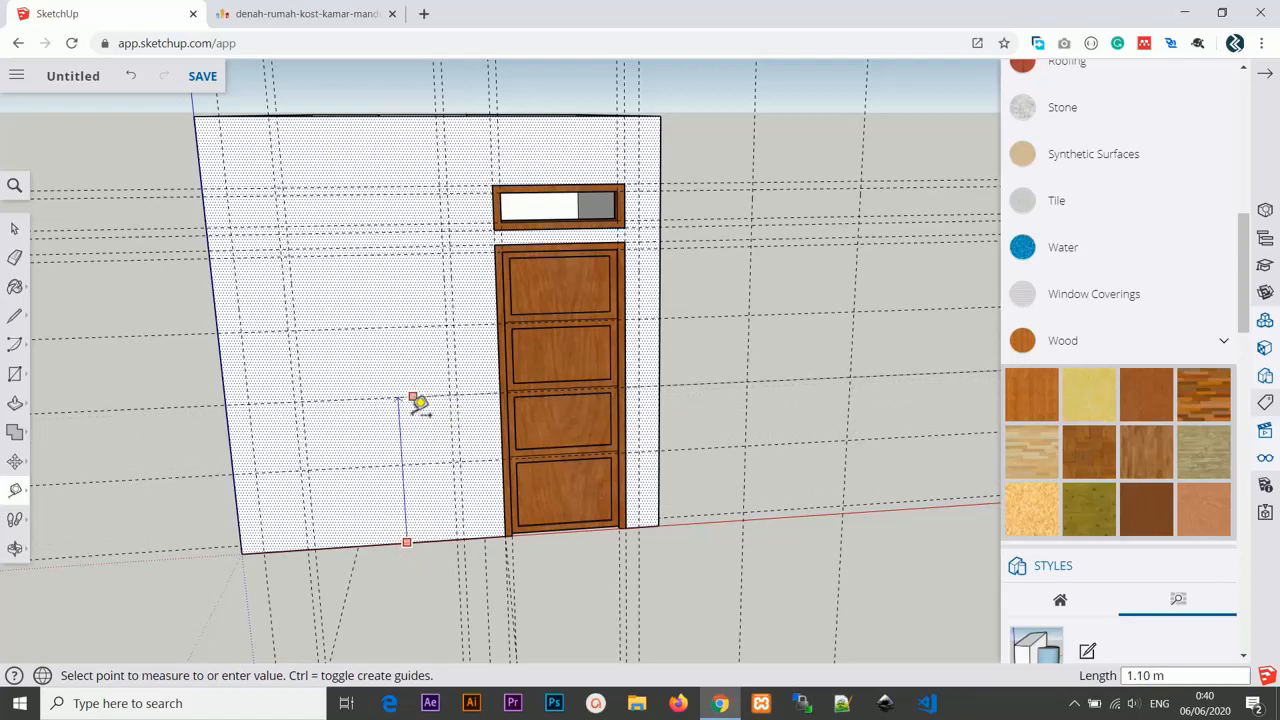
click(413, 420)
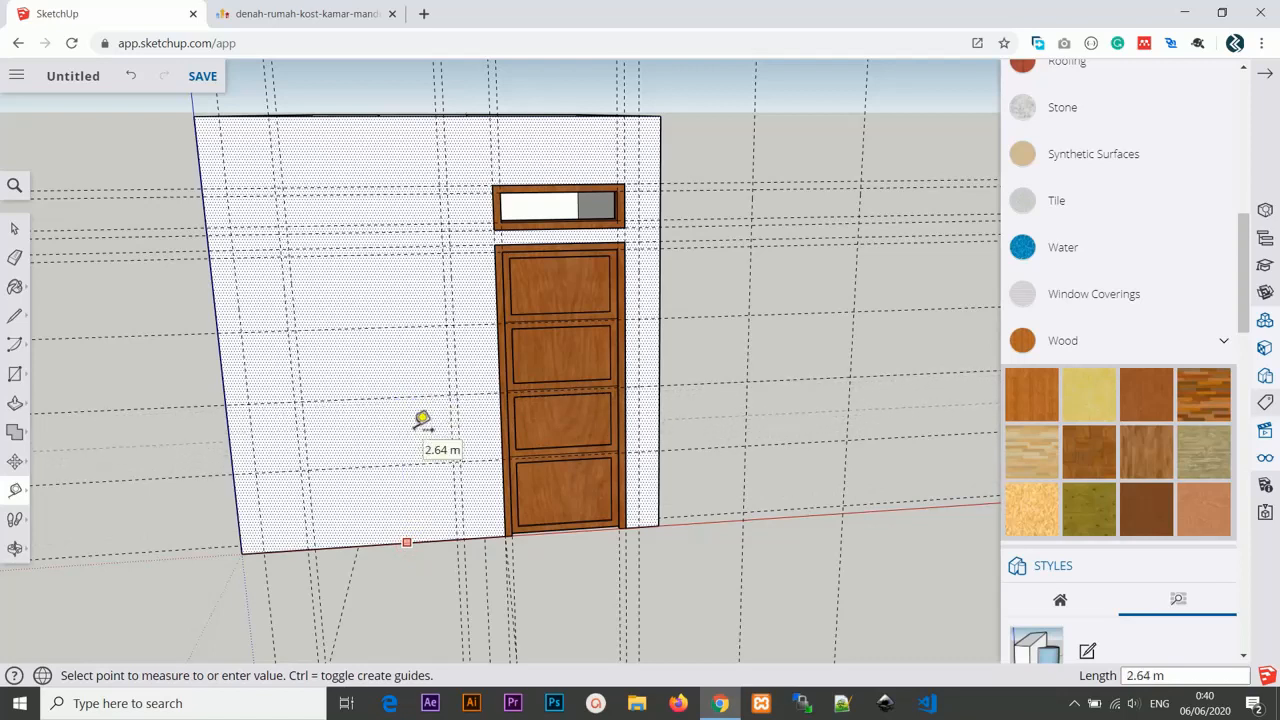
click(413, 420)
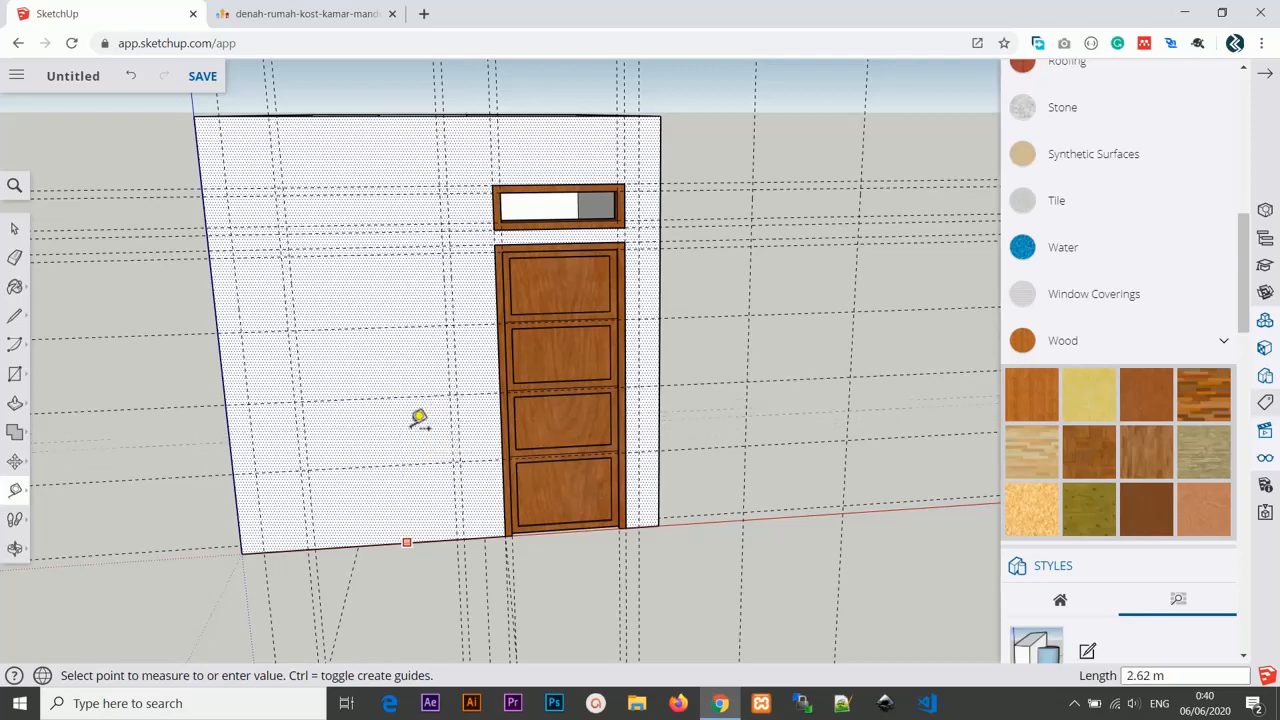
text(1m)
key(Return)
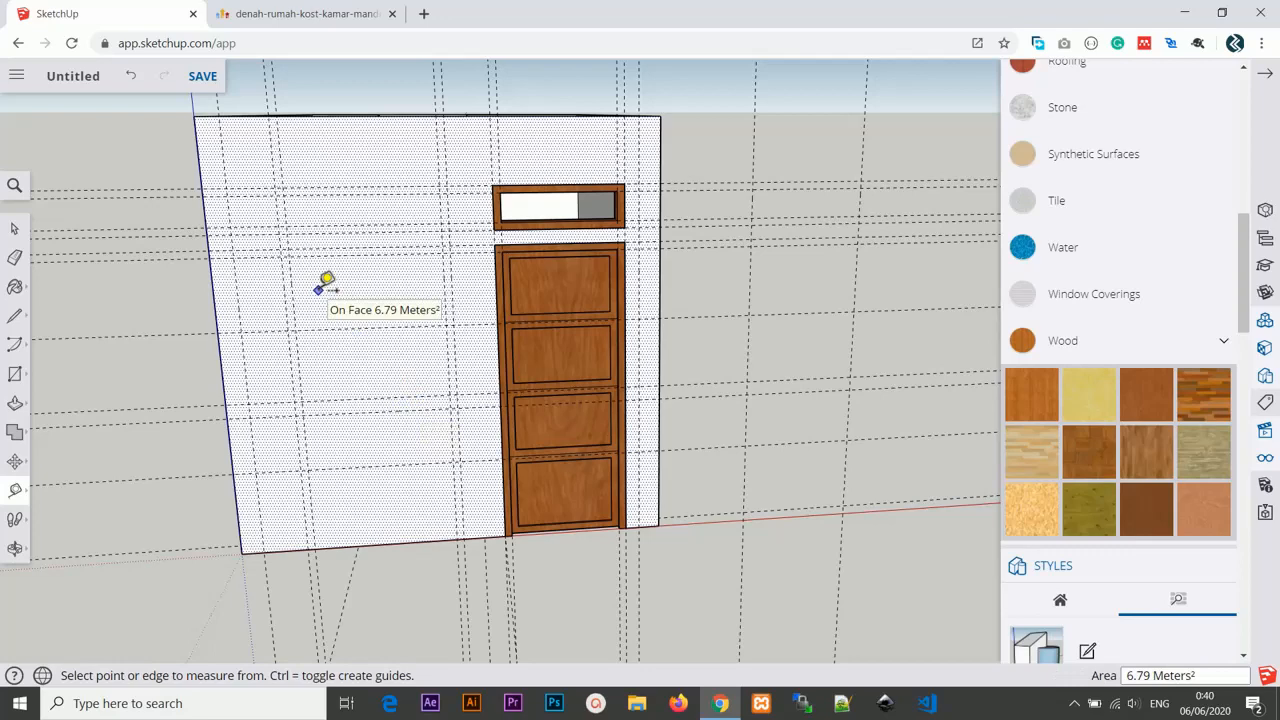
Draw a window rectangle about 1.11 m by 1.05 m on the front wall left of the door between the guides.
key(r)
click(280, 249)
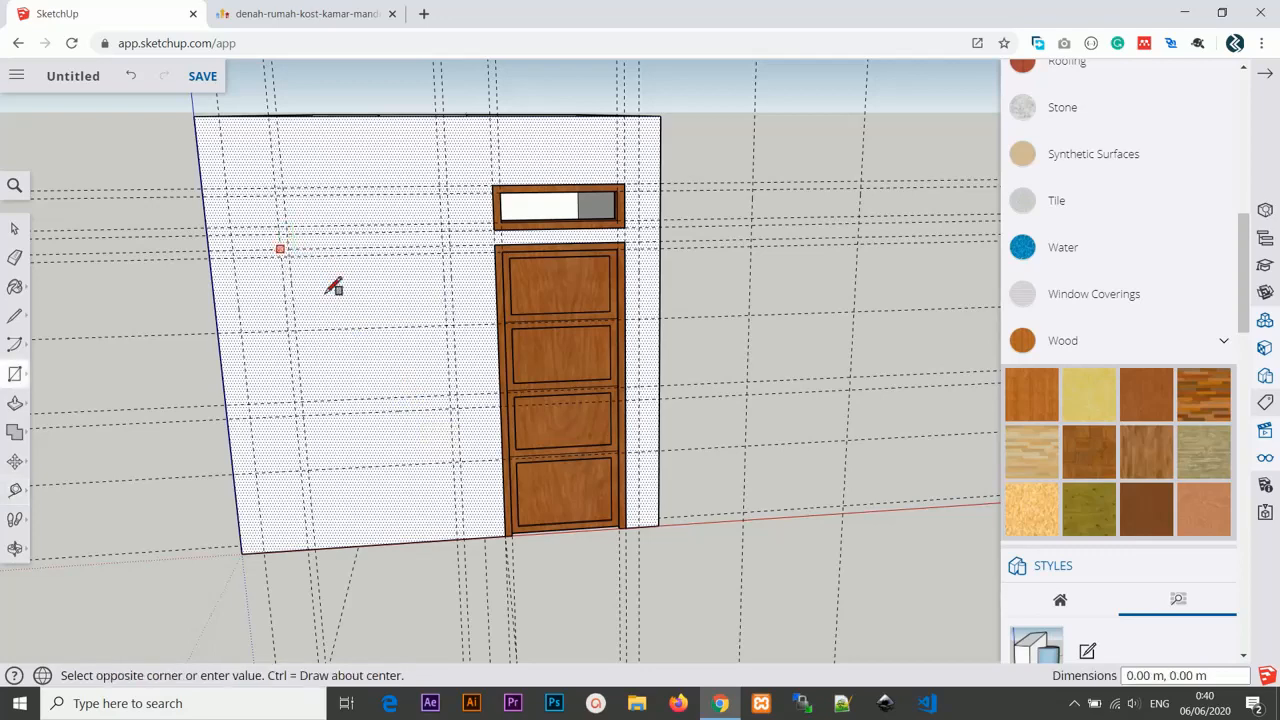
click(464, 401)
middle_drag(464, 401, 466, 286)
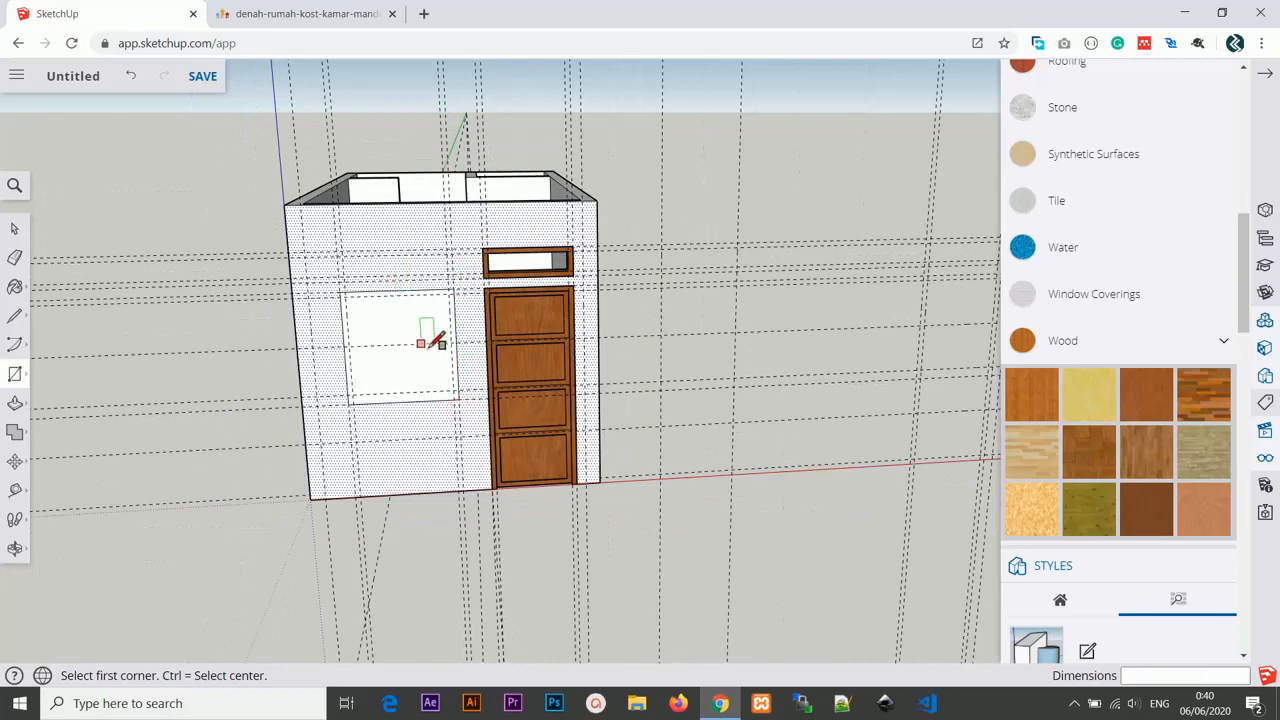
middle_drag(749, 380, 637, 396)
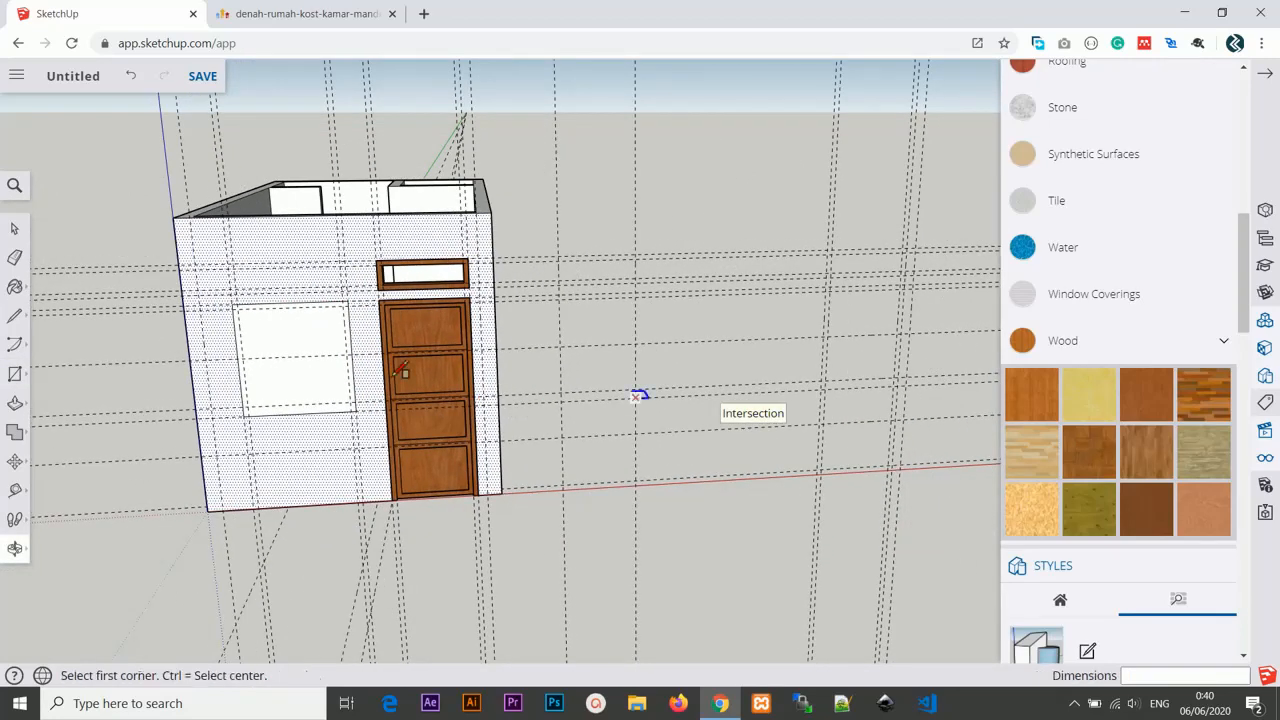
scroll(346, 357, up, 5)
middle_drag(351, 357, 302, 386)
scroll(240, 356, down, 1)
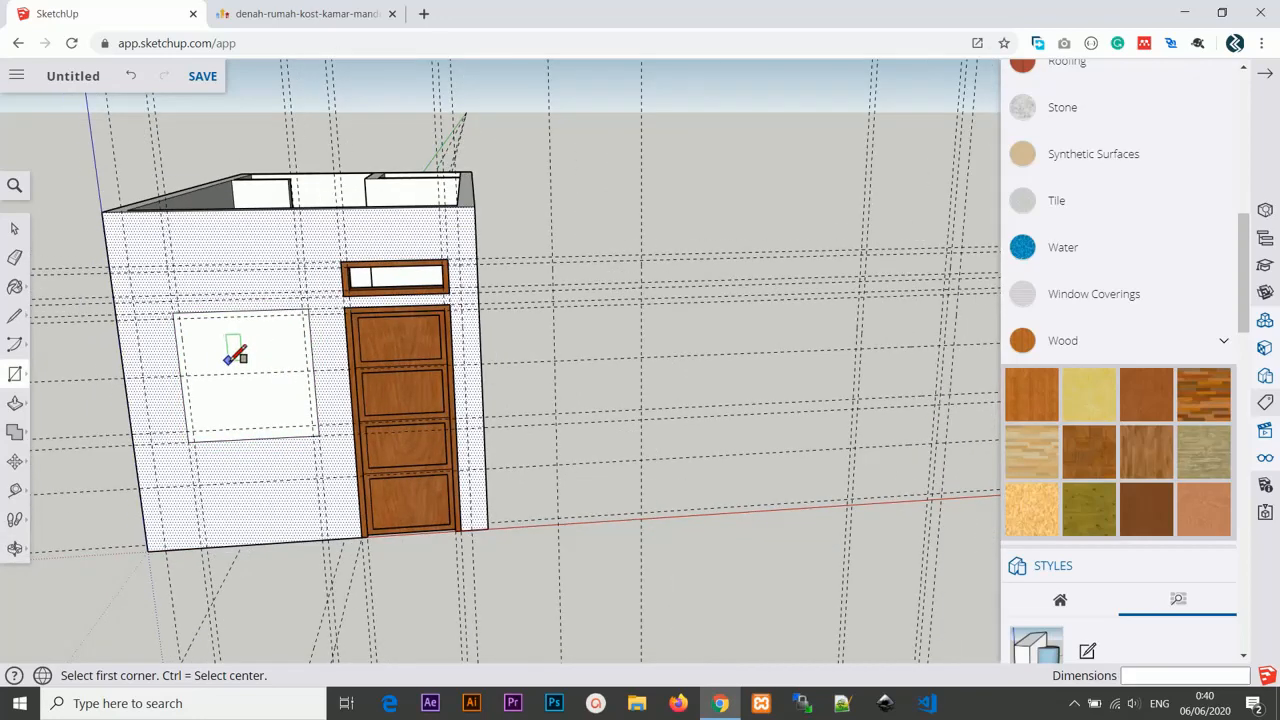
key(m)
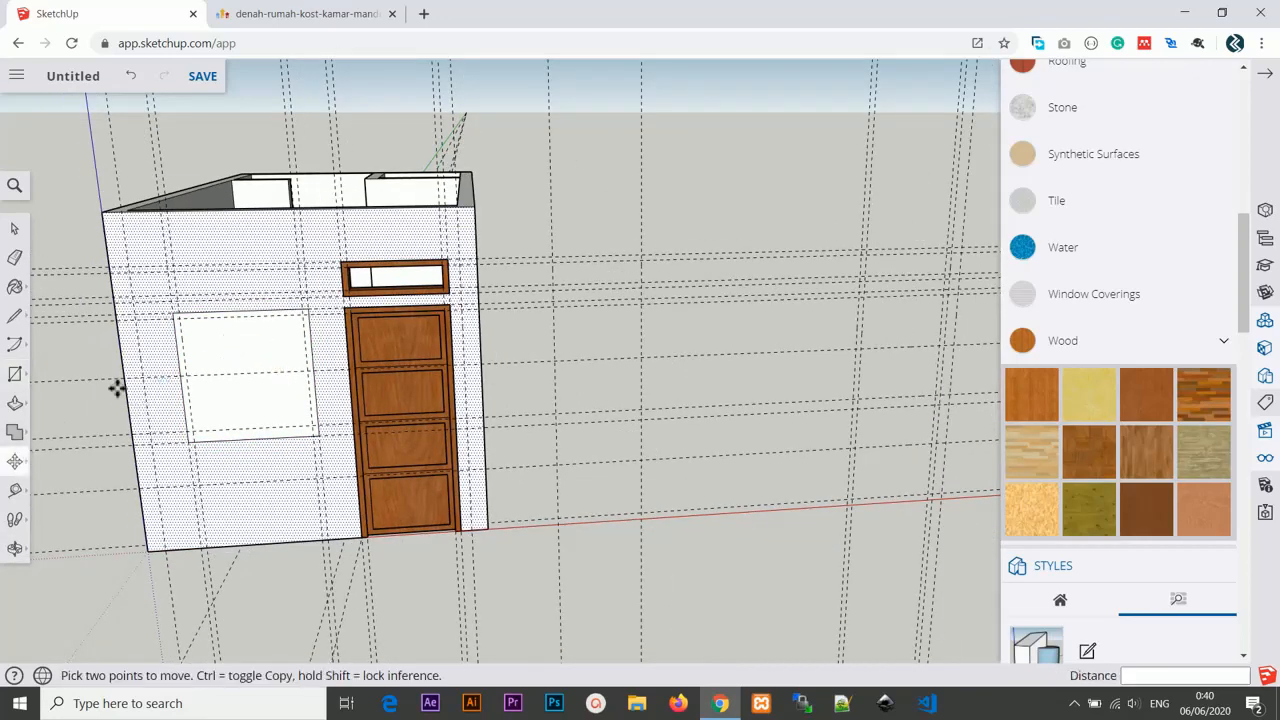
click(218, 352)
key(ctrl)
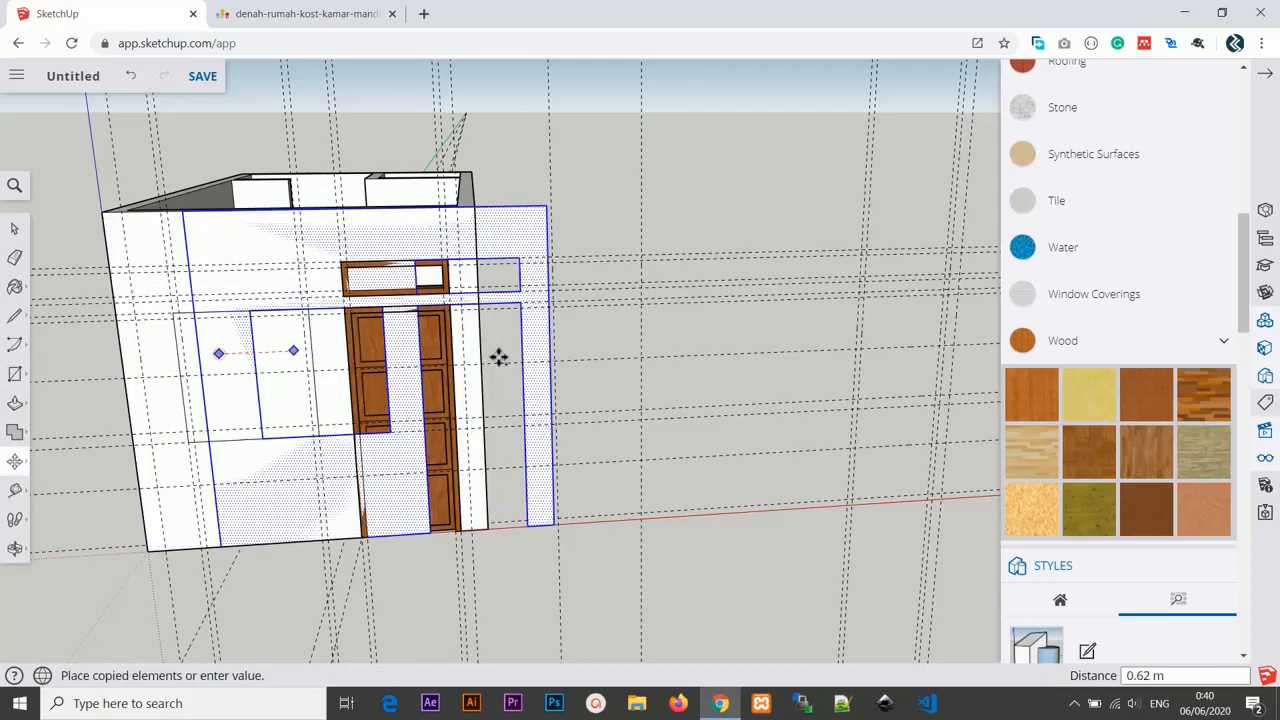
click(591, 345)
key(ctrl+z)
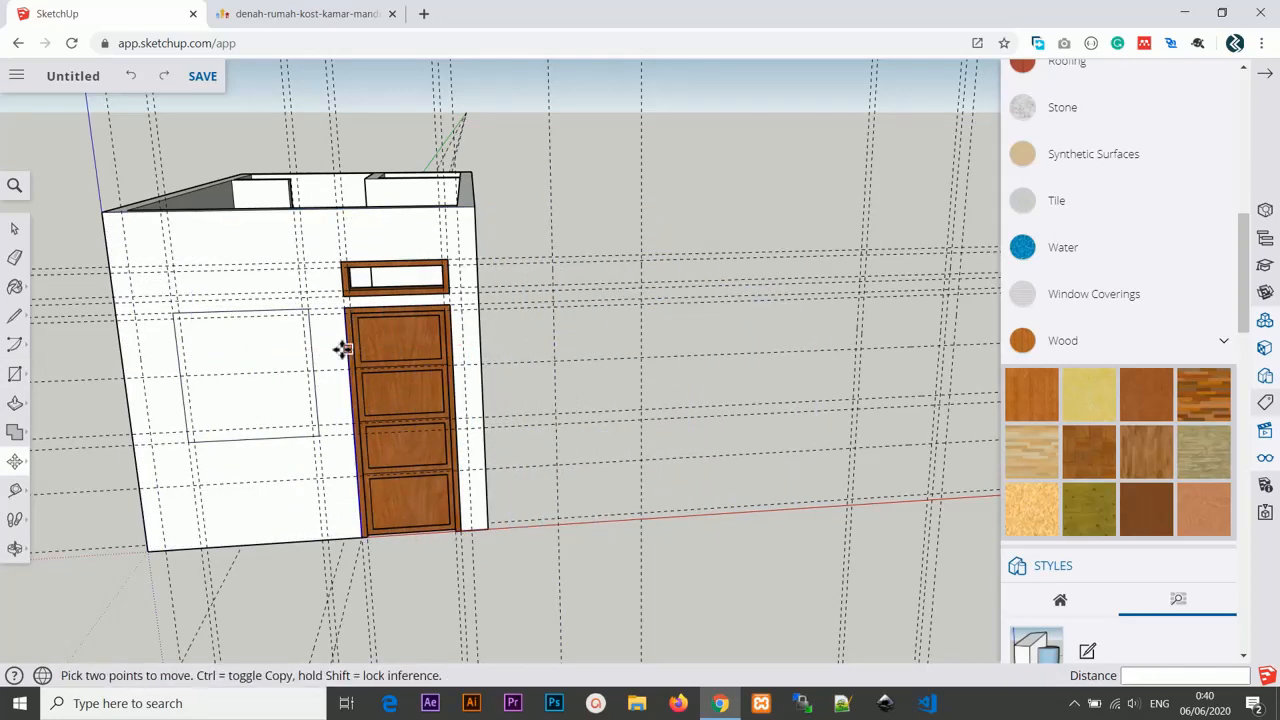
Copy the window rectangle out of the wall about 4.1 m along the red axis.
click(260, 343)
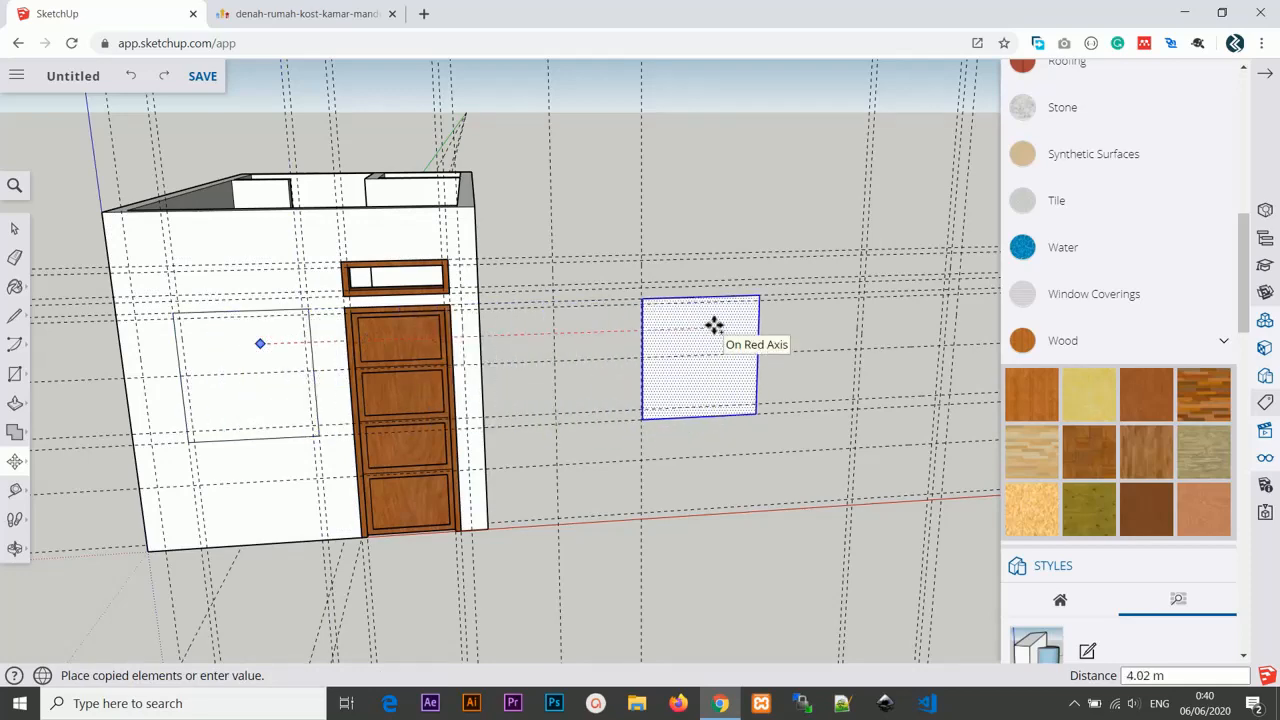
click(714, 324)
scroll(774, 374, up, 5)
middle_drag(771, 377, 737, 371)
scroll(650, 368, down, 5)
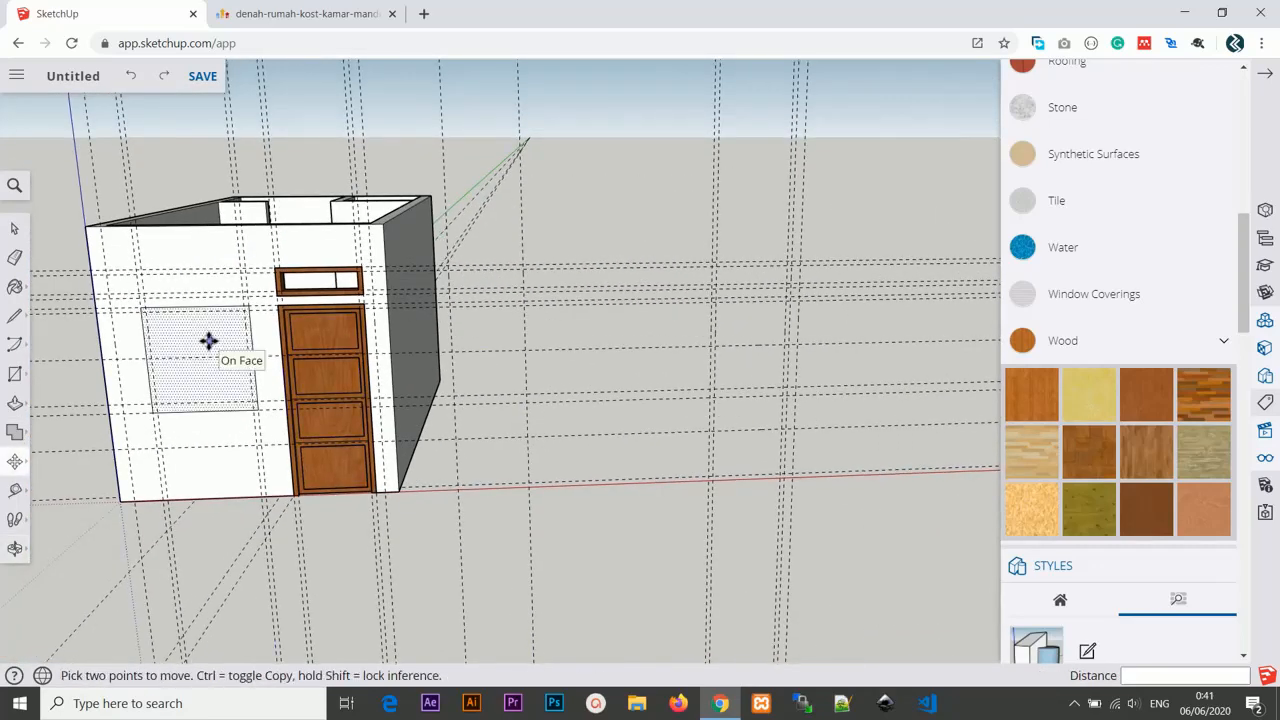
key(ctrl)
click(209, 341)
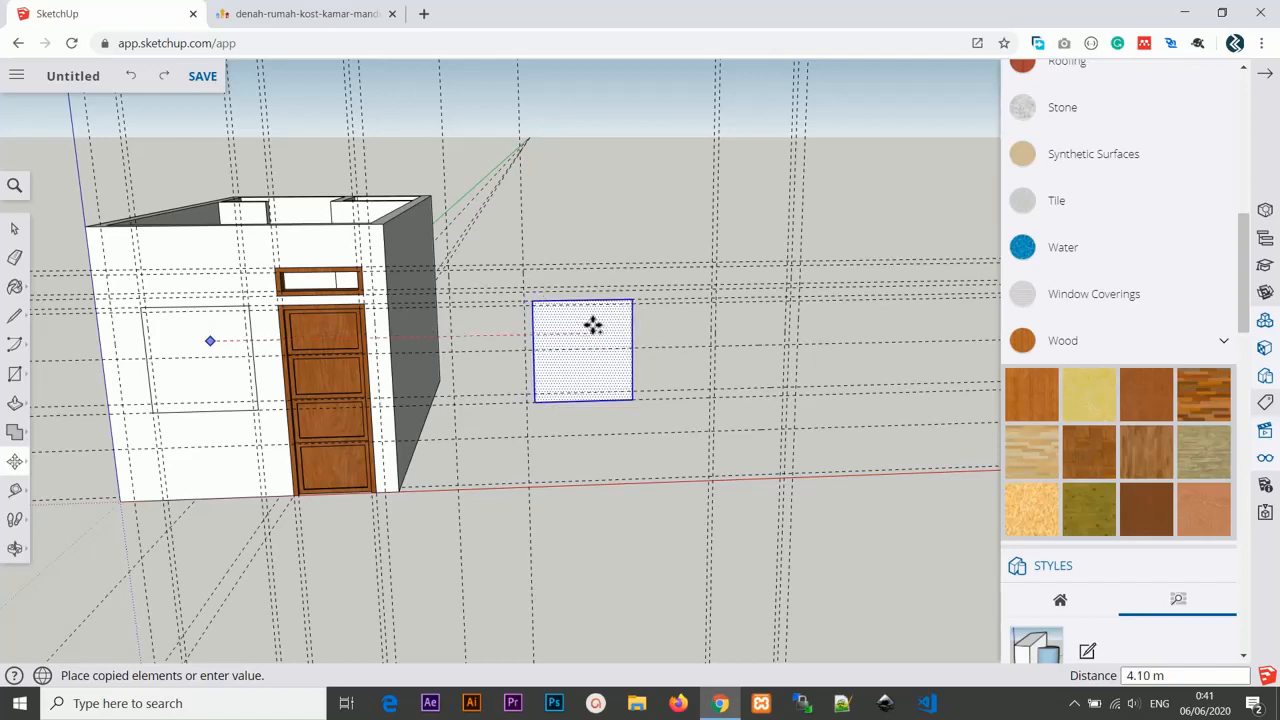
click(594, 323)
scroll(631, 316, down, 1)
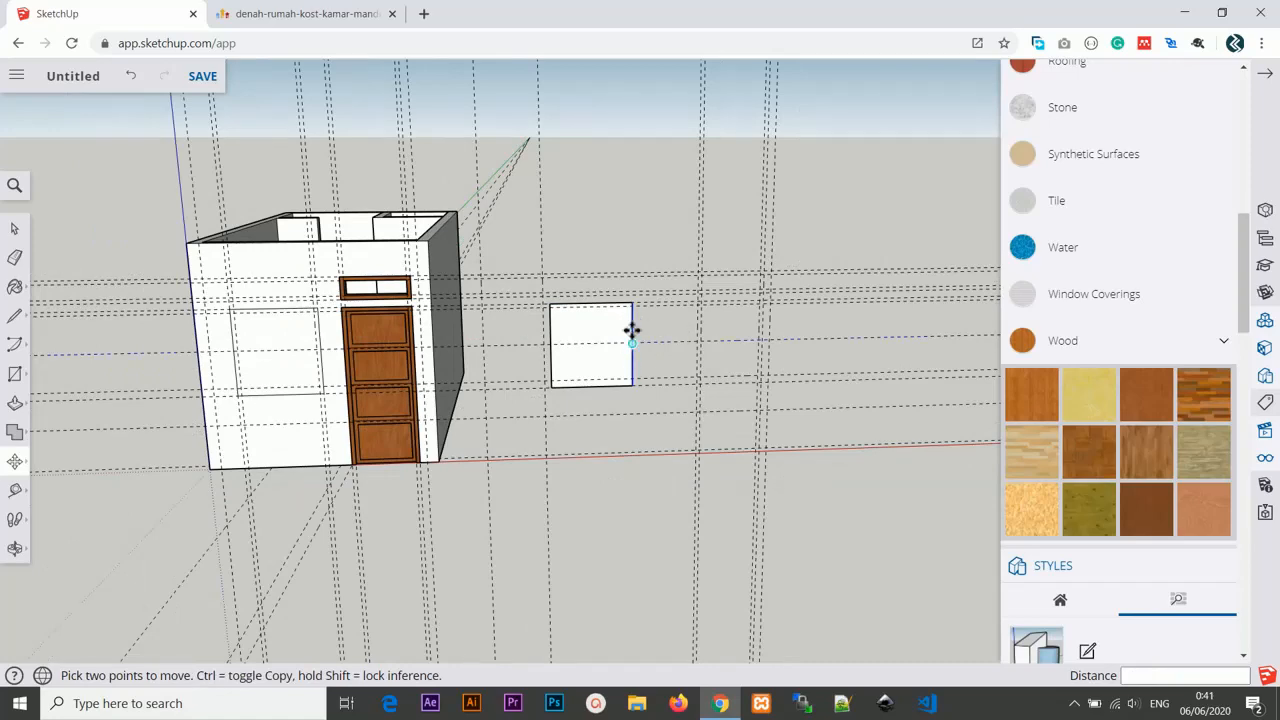
Erase the stray guide lines above the model with the Eraser.
mouse_move(585, 273)
middle_down()
mouse_move(631, 289)
mouse_move(597, 271)
middle_up()
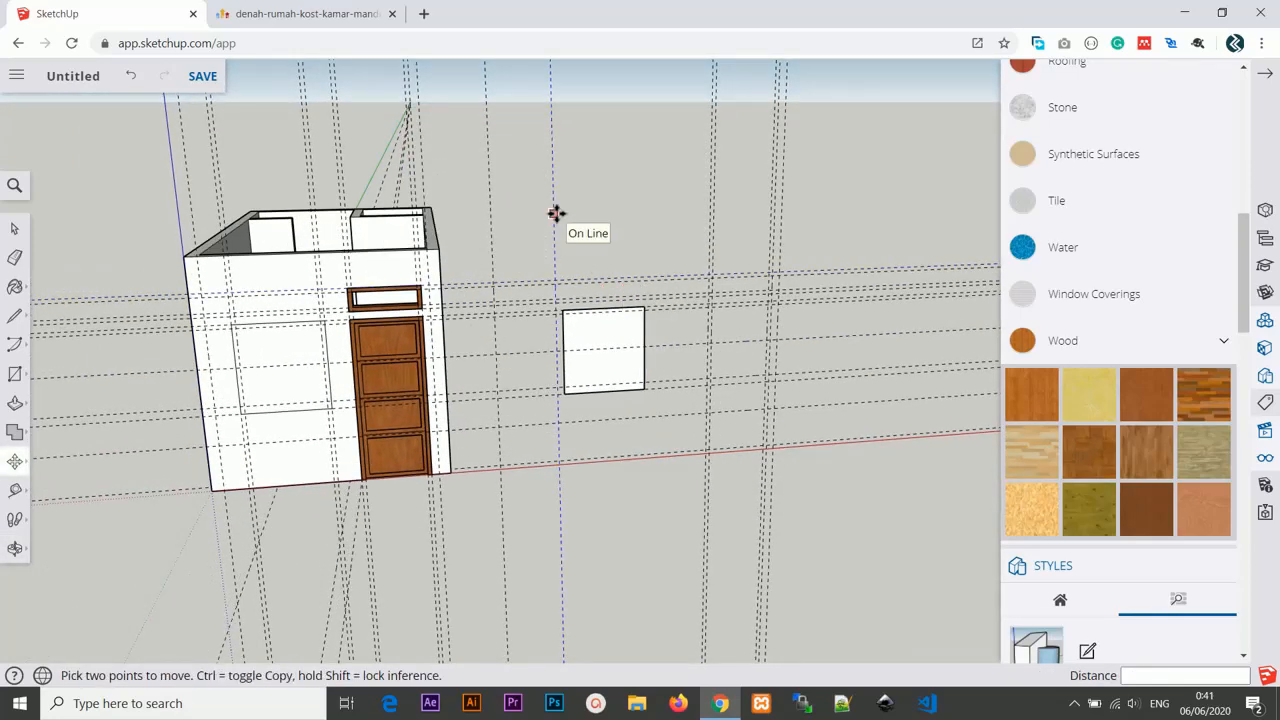
key(e)
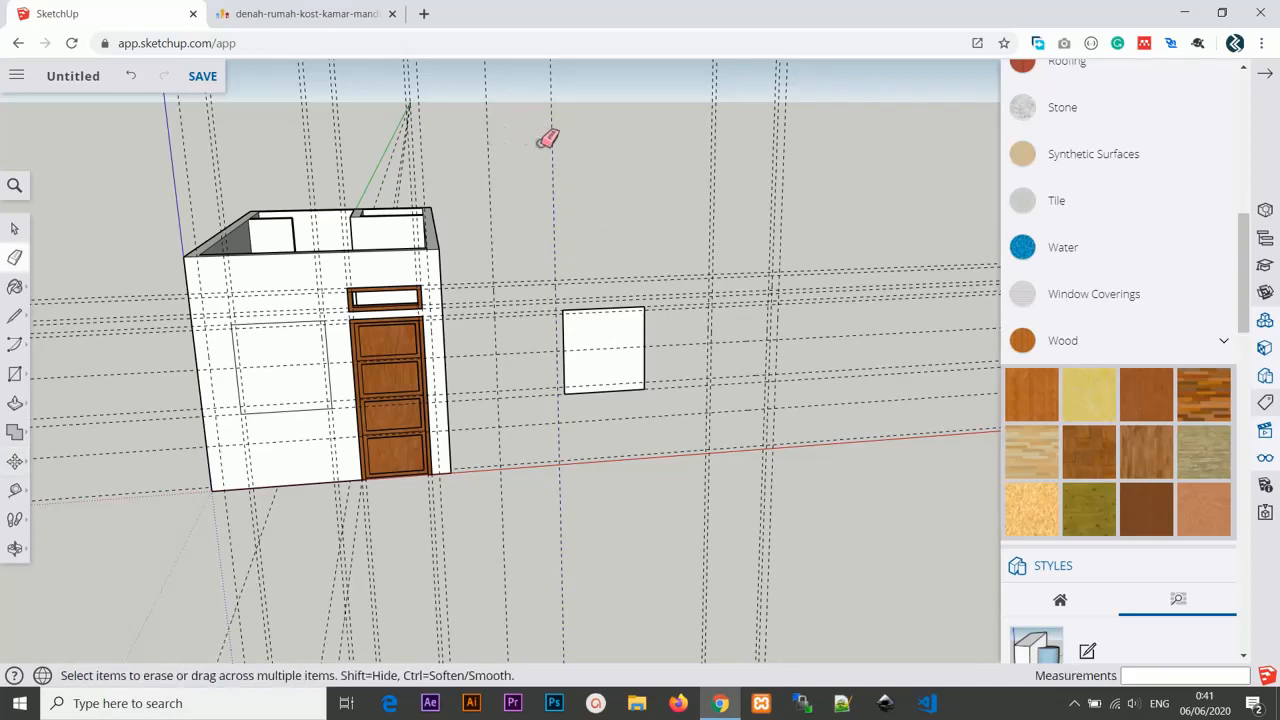
drag(541, 132, 814, 152)
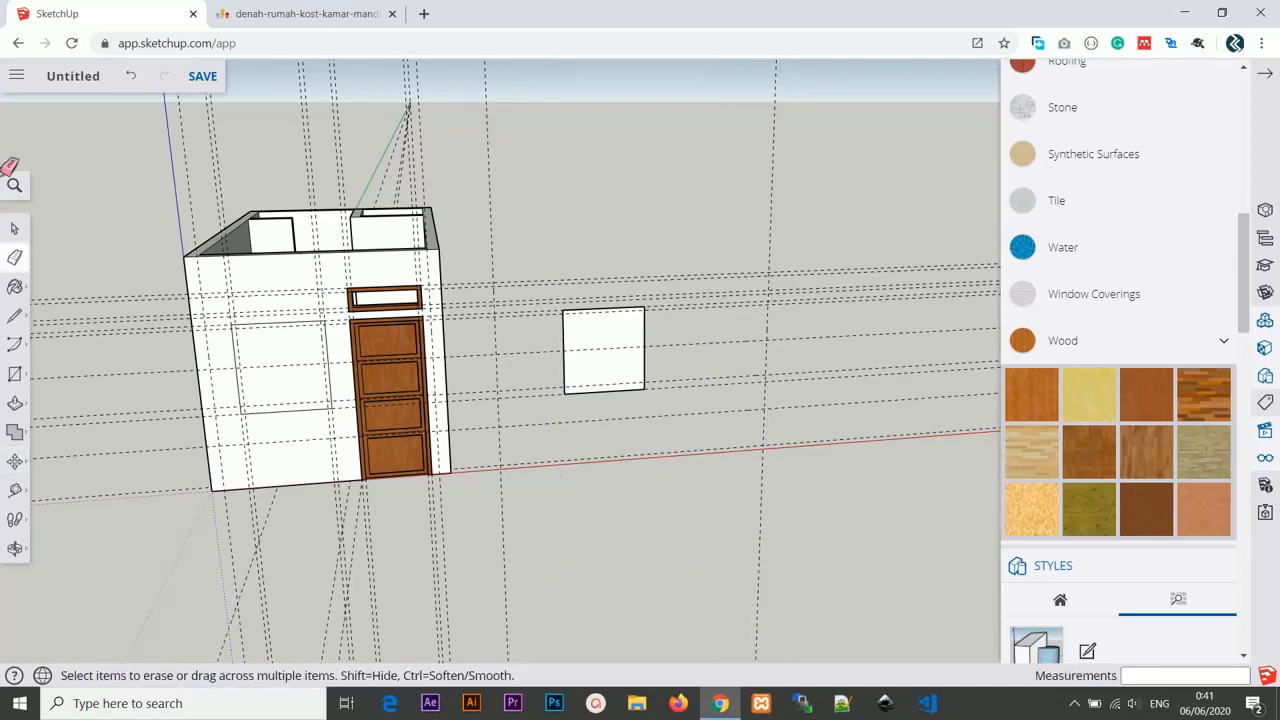
click(15, 229)
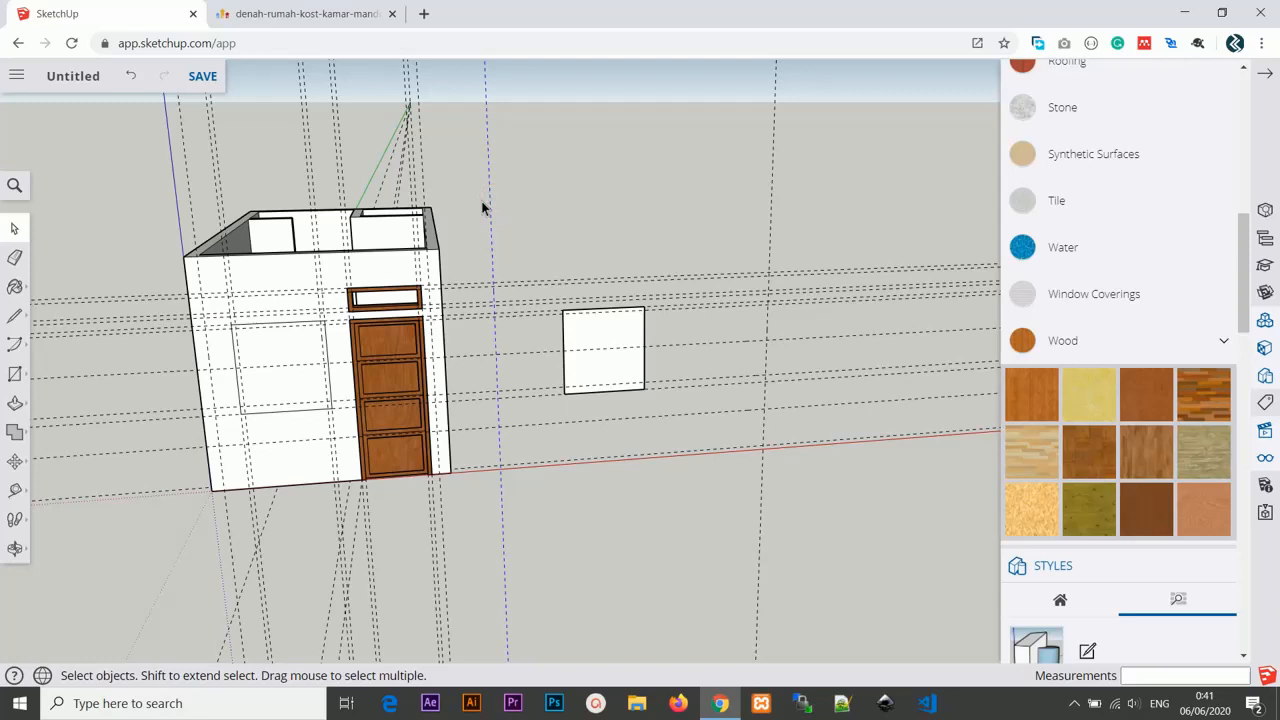
click(700, 175)
click(776, 192)
middle_drag(762, 215, 750, 178)
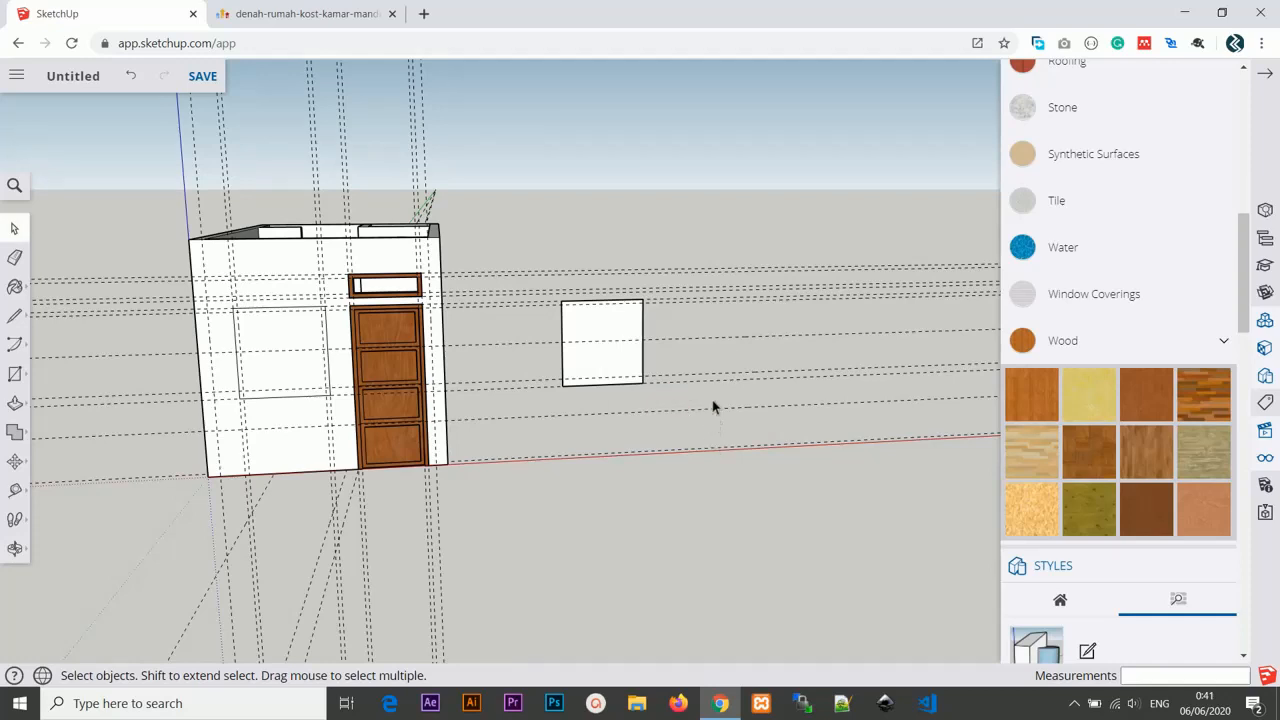
Erase the remaining stray guide lines above the front wall with the Eraser.
key(e)
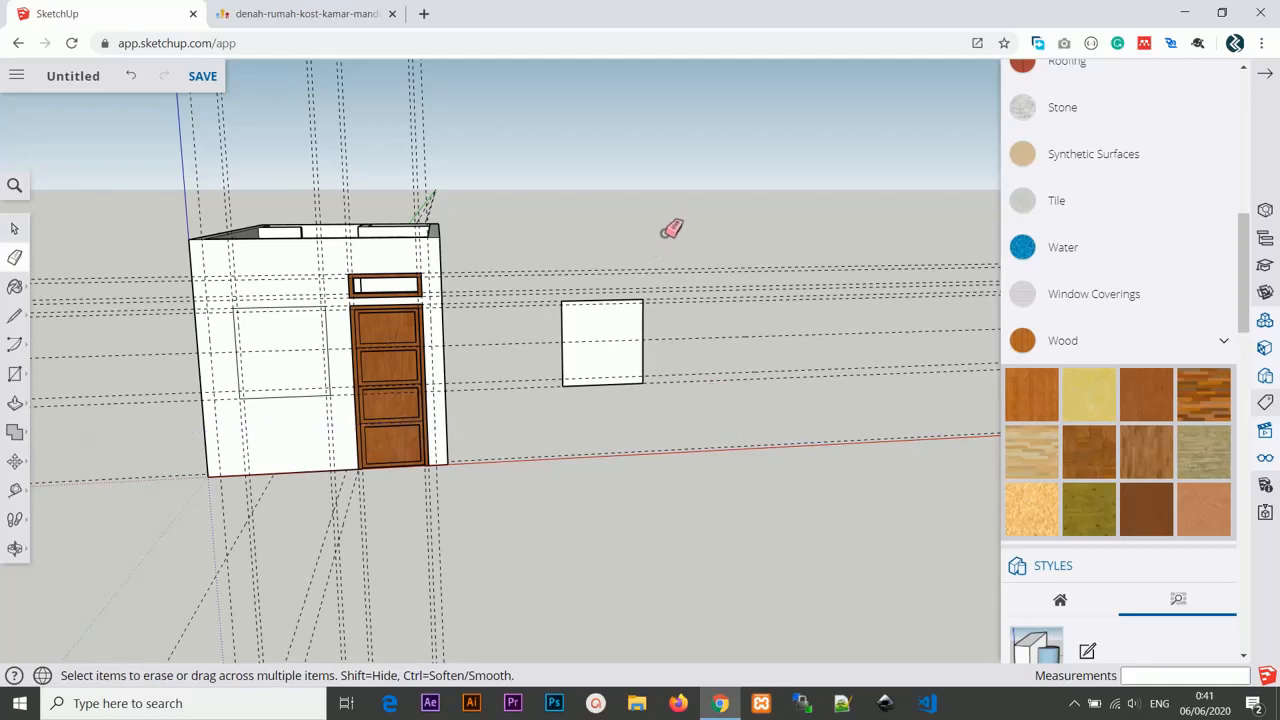
drag(671, 232, 677, 286)
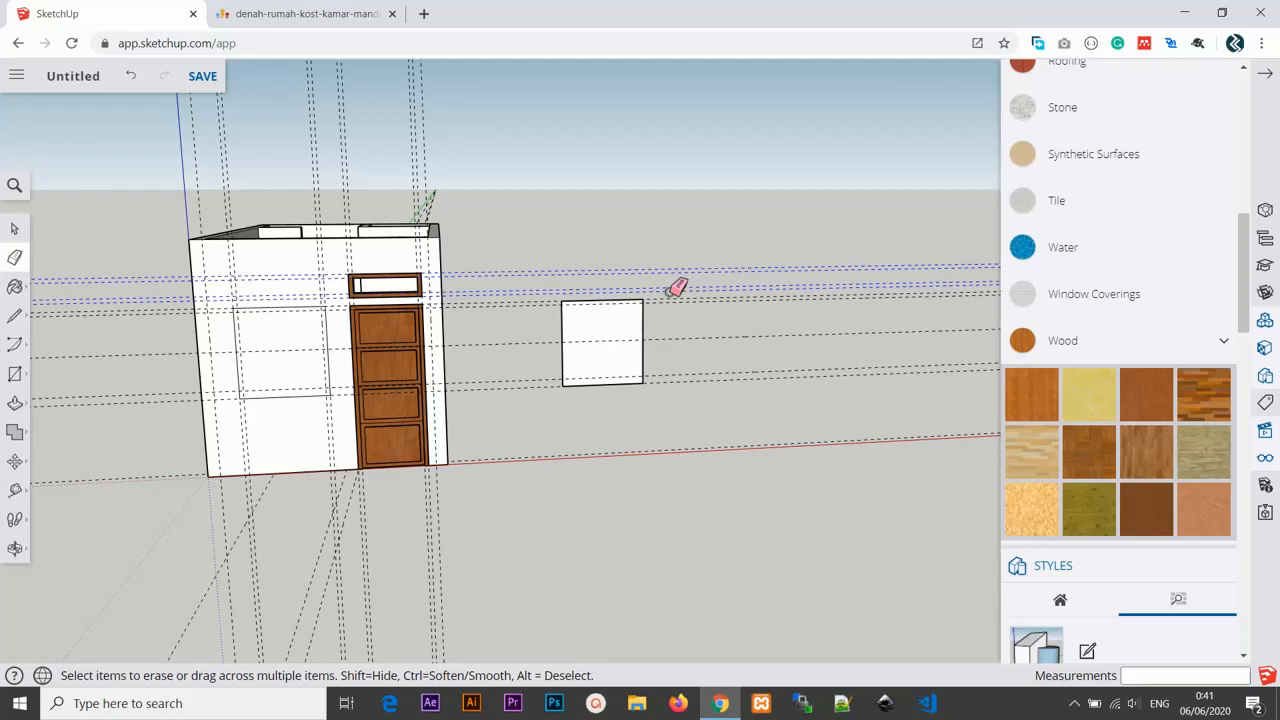
drag(677, 286, 679, 284)
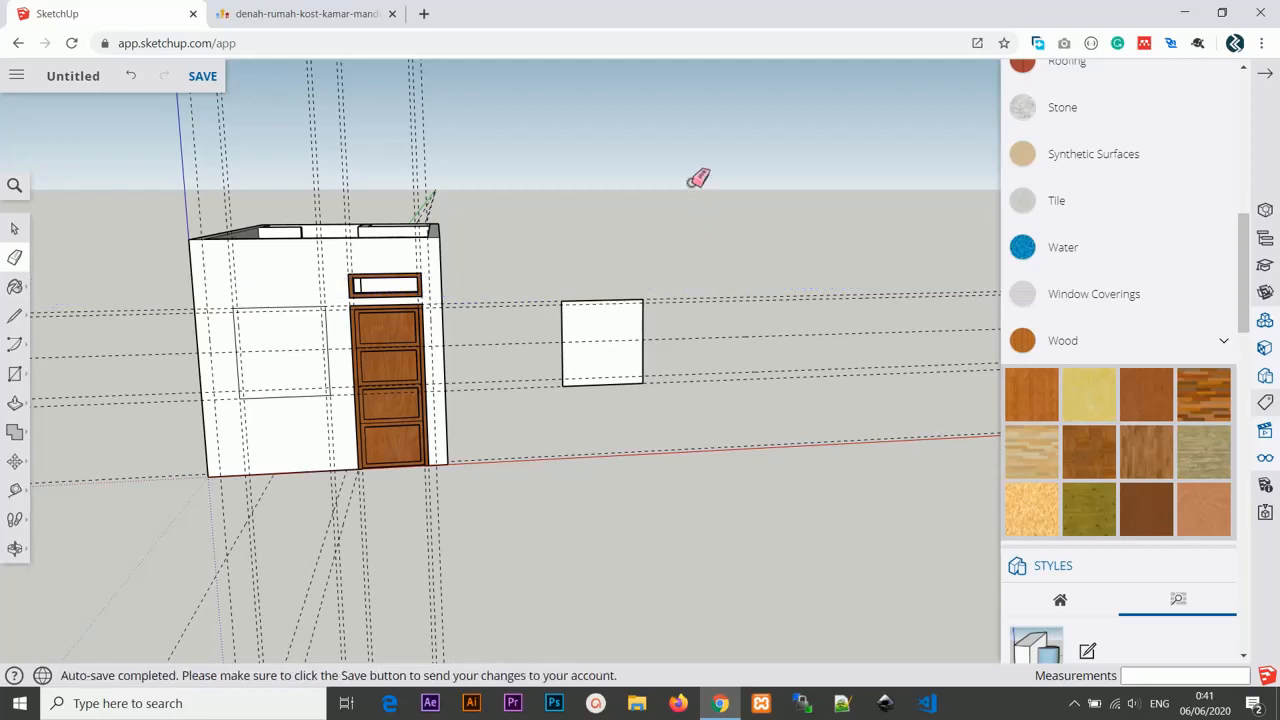
Create vertical guides 5 cm inside the copied window rectangle's left and right edges.
scroll(557, 229, up, 3)
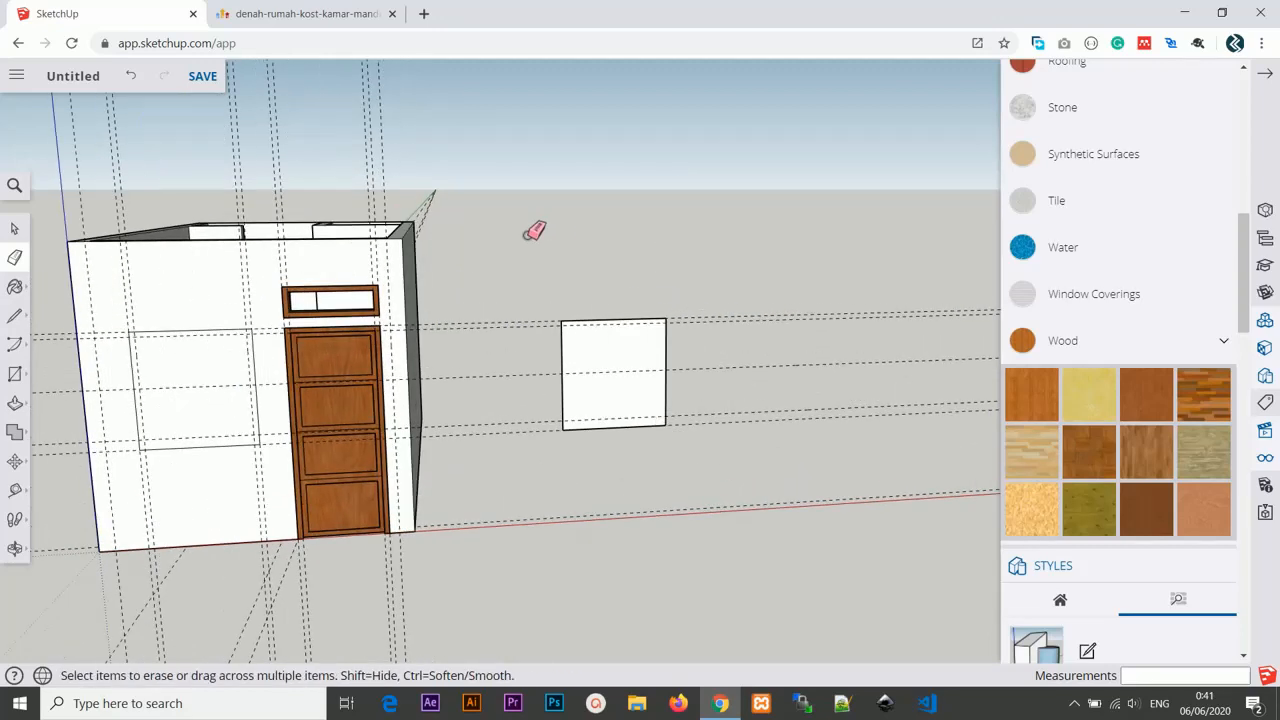
middle_drag(534, 230, 646, 211)
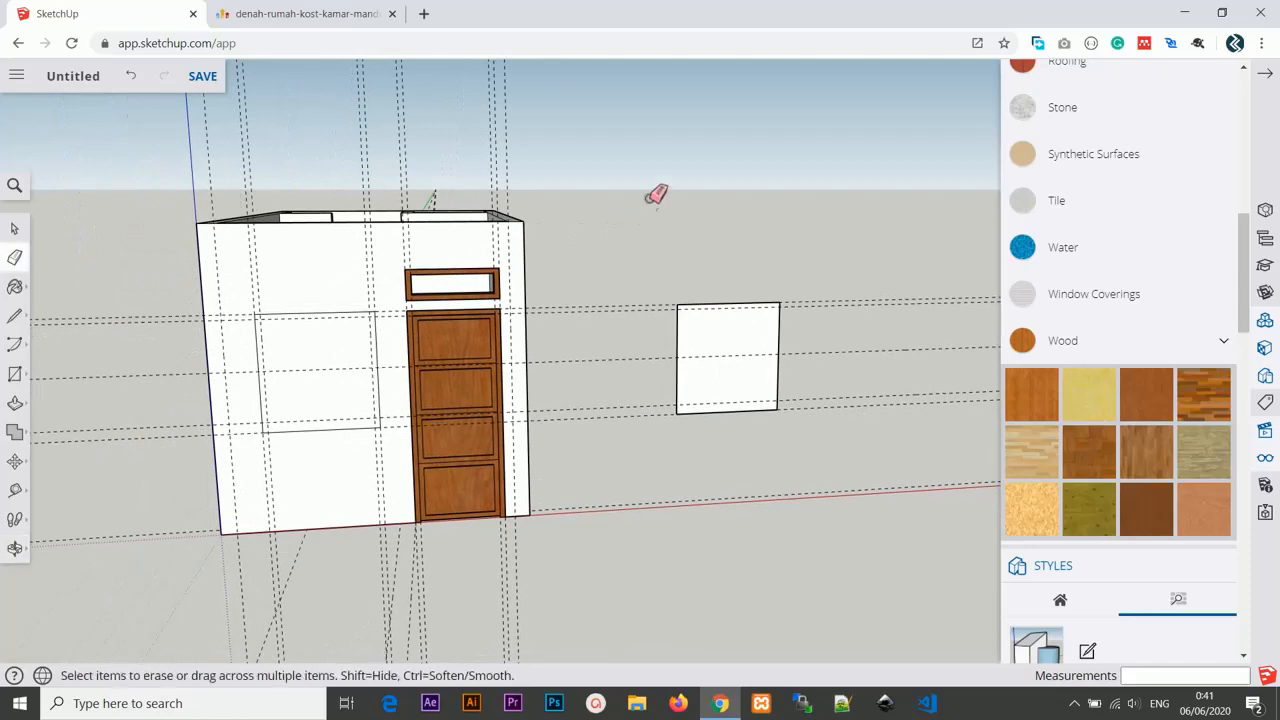
scroll(655, 197, up, 2)
middle_drag(717, 297, 642, 258)
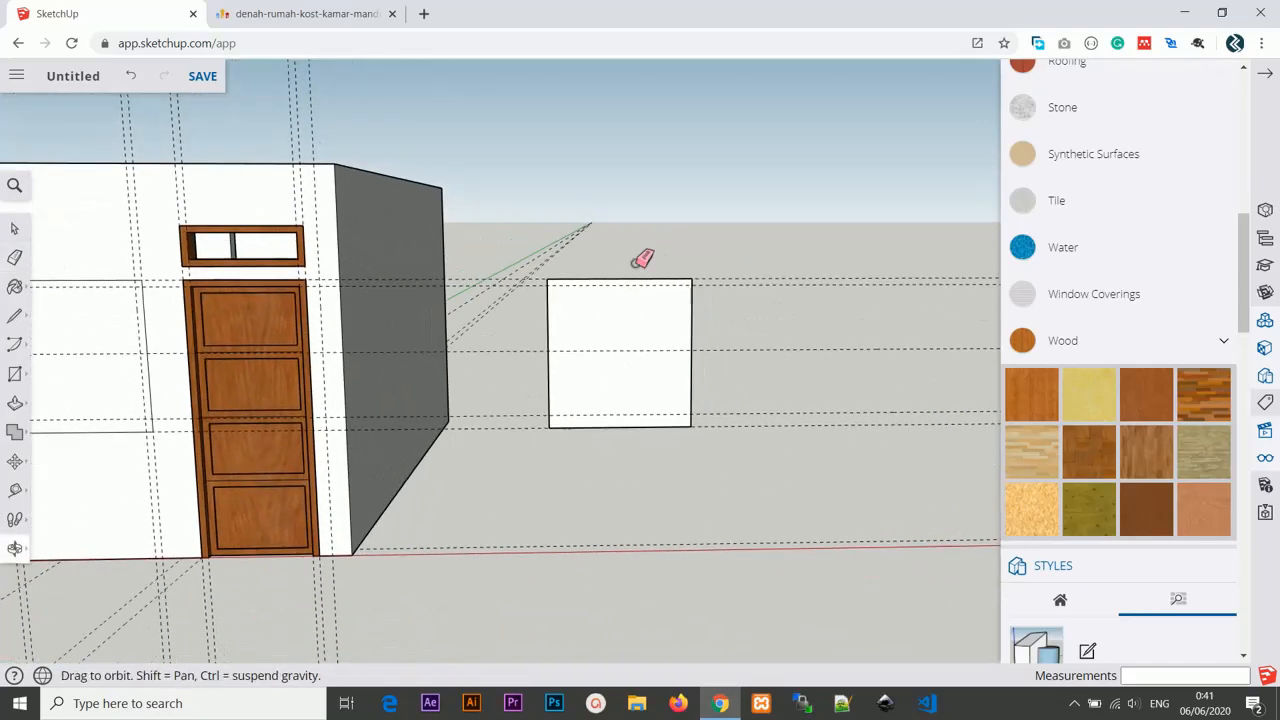
scroll(711, 329, up, 4)
key(t)
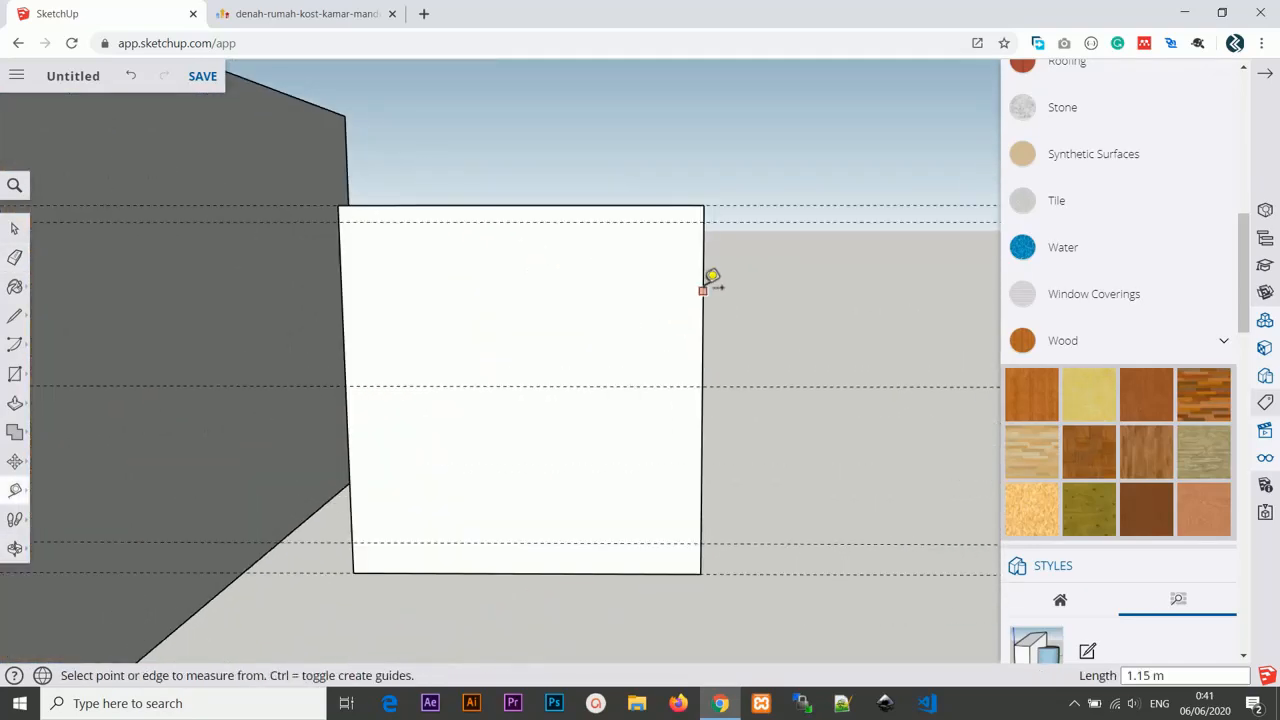
click(703, 289)
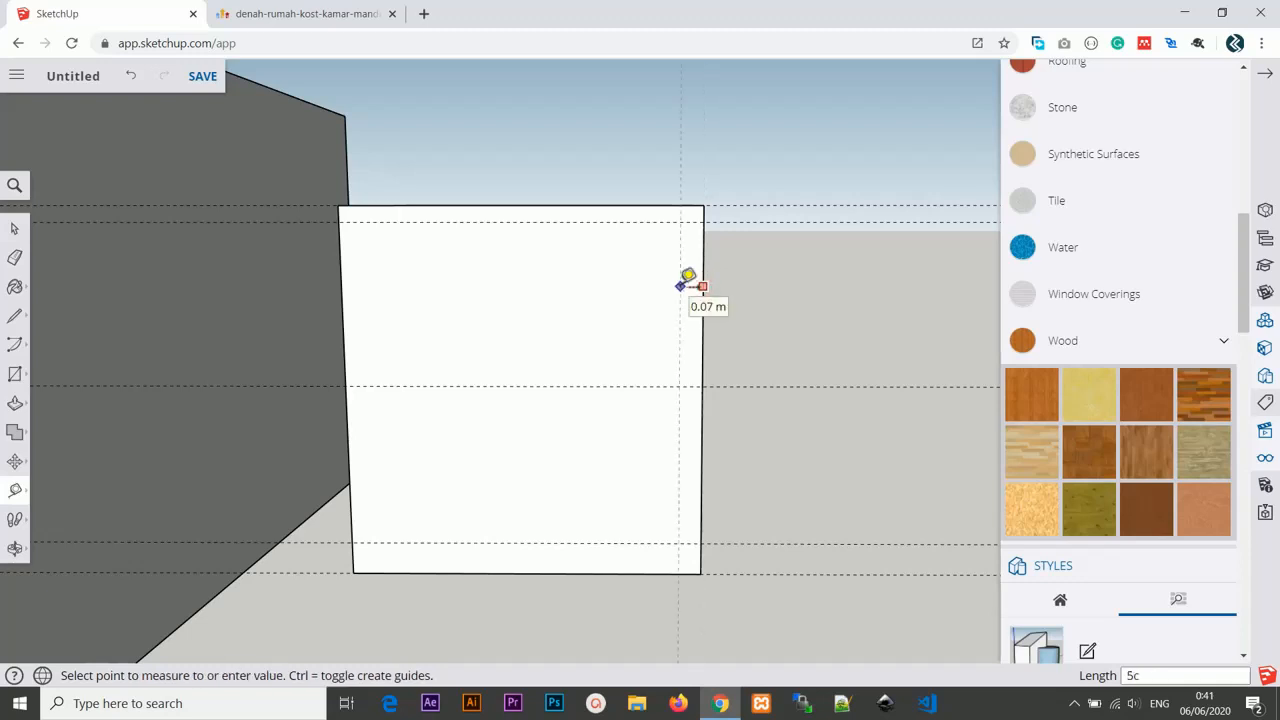
click(687, 283)
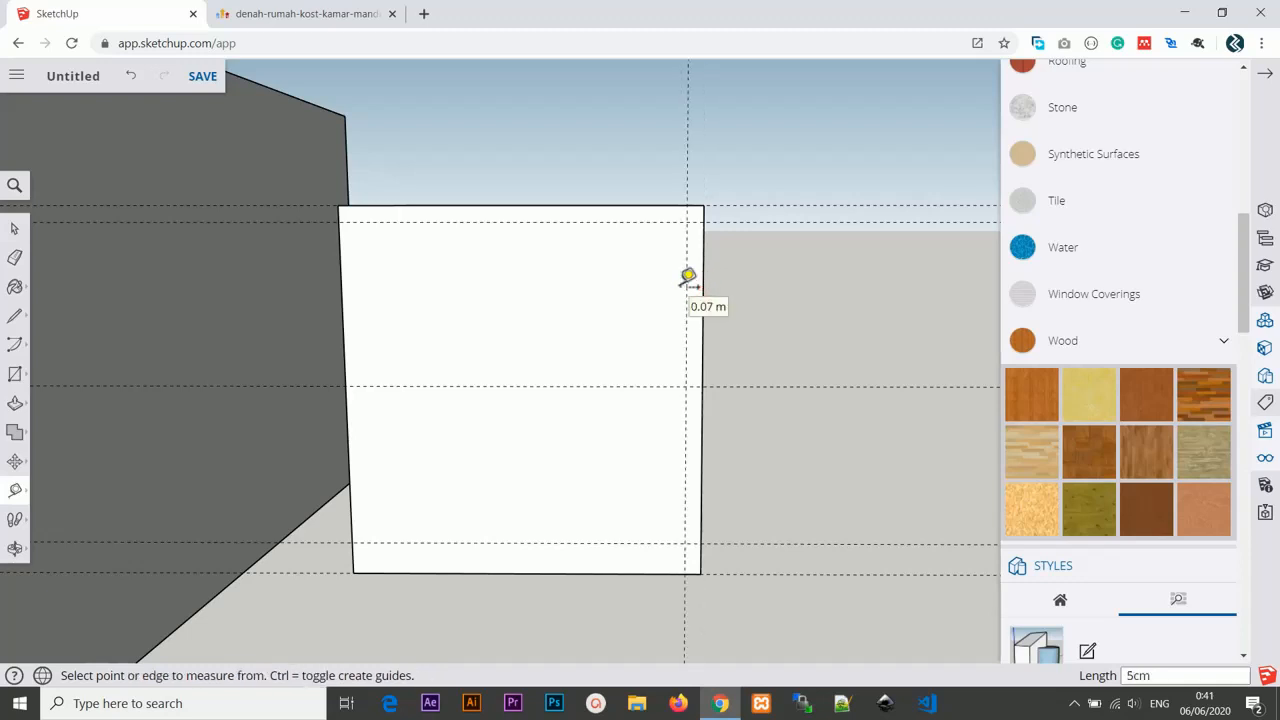
click(341, 275)
text(5cm)
key(Return)
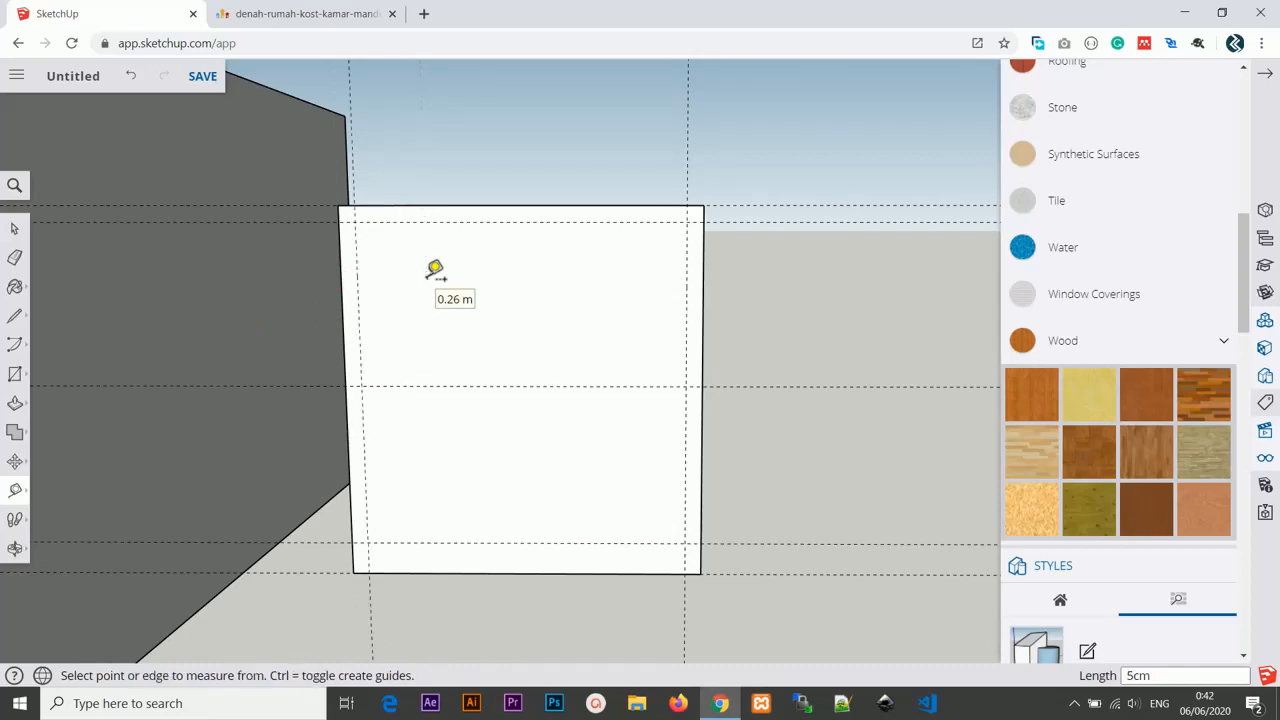
Add a vertical guide 50 cm from the left inner guide to mark the window's middle.
middle_drag(623, 294, 337, 286)
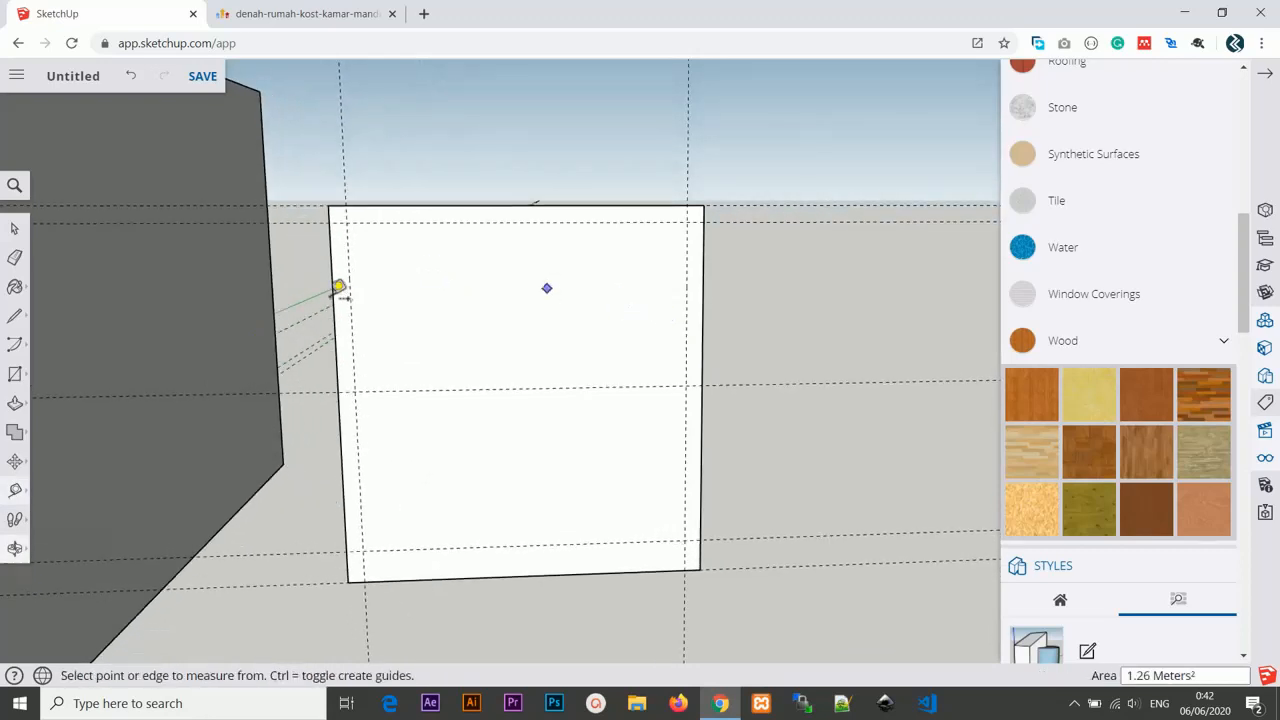
click(349, 283)
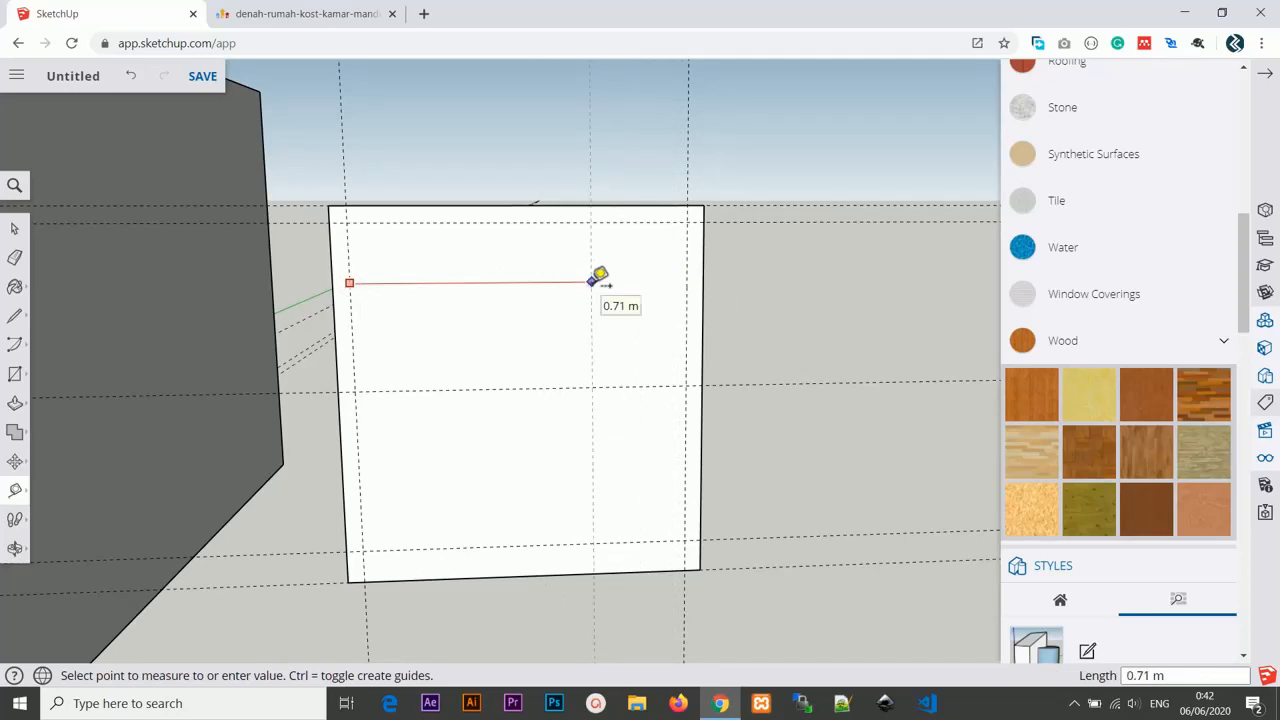
text(50cm)
key(Return)
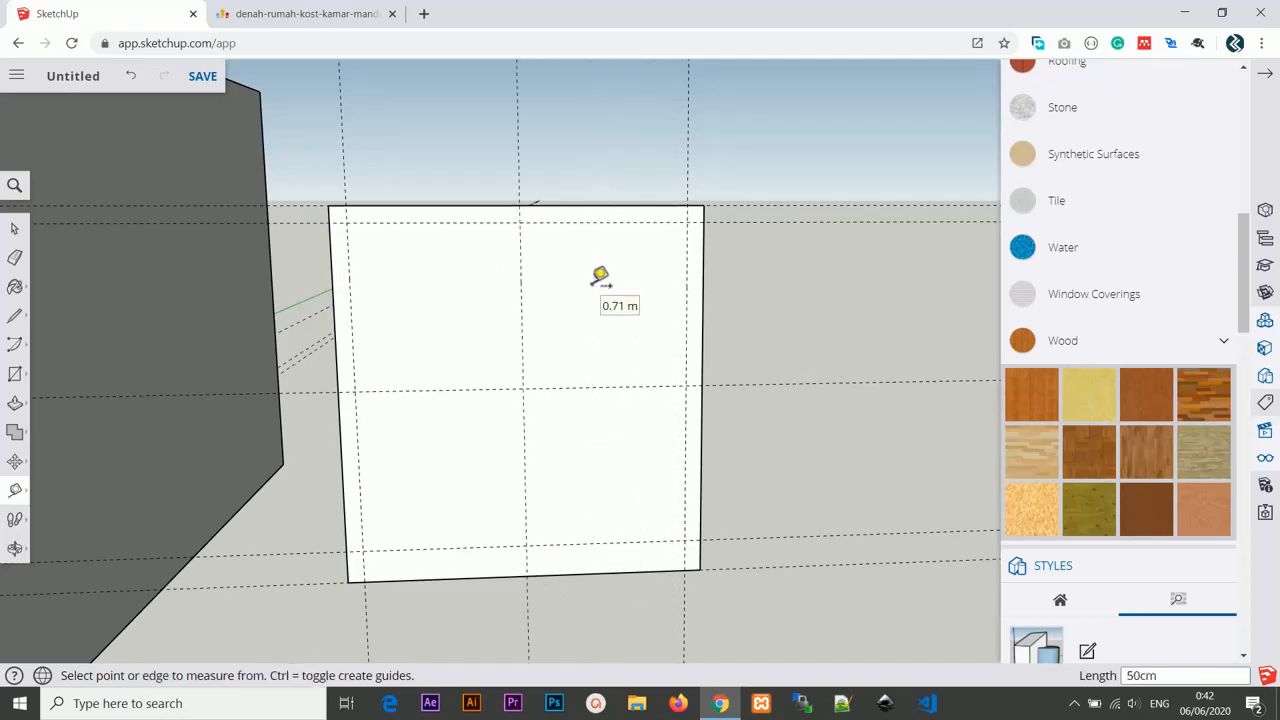
scroll(600, 277, up, 1)
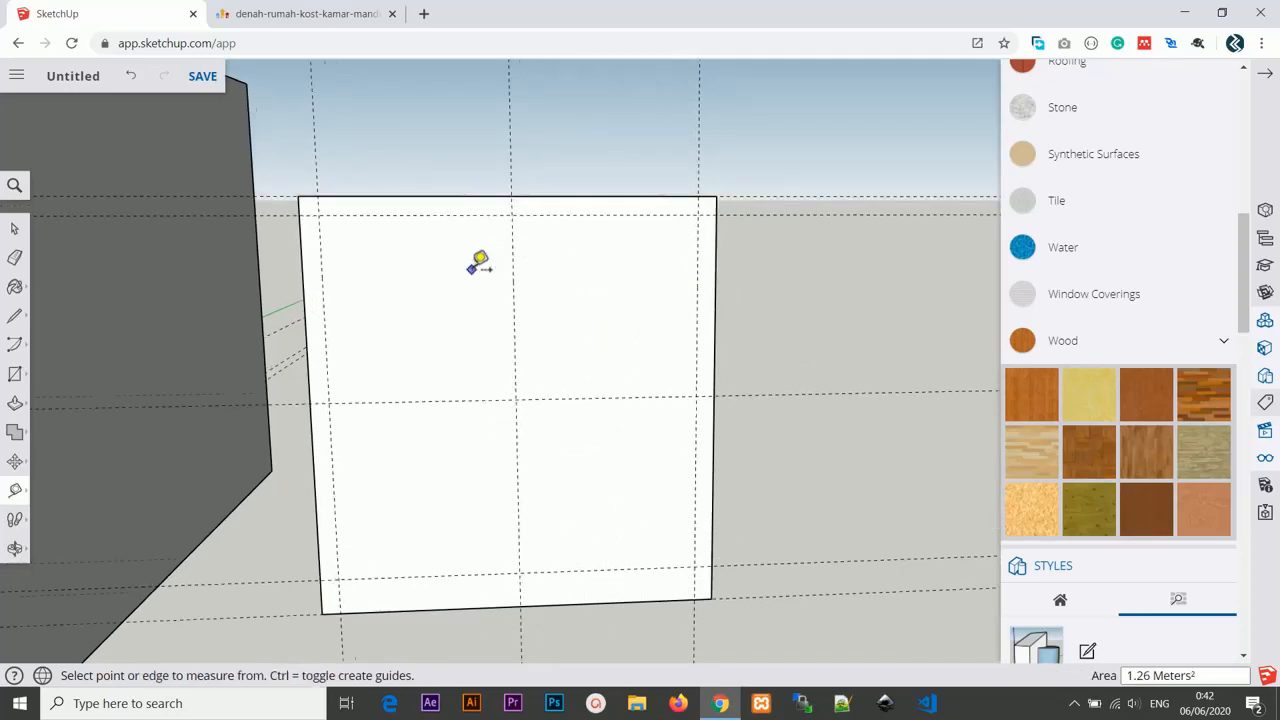
key(r)
scroll(480, 262, down, 1)
click(333, 218)
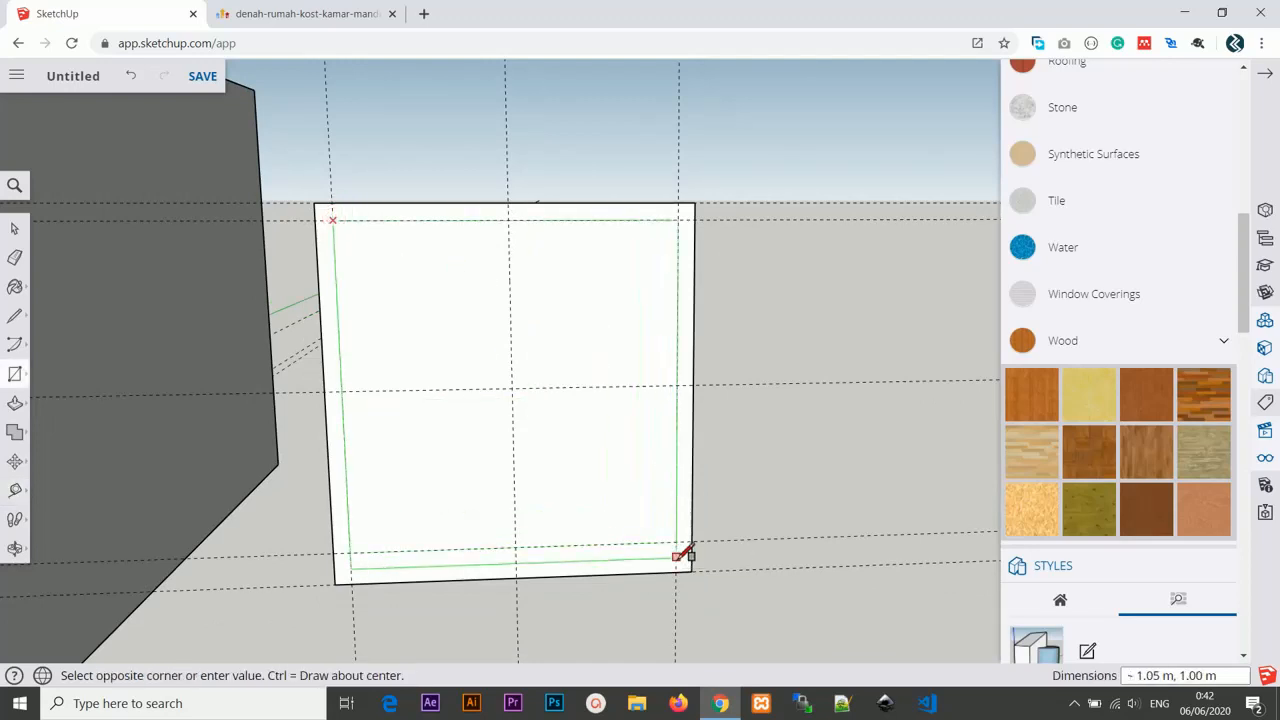
key(Escape)
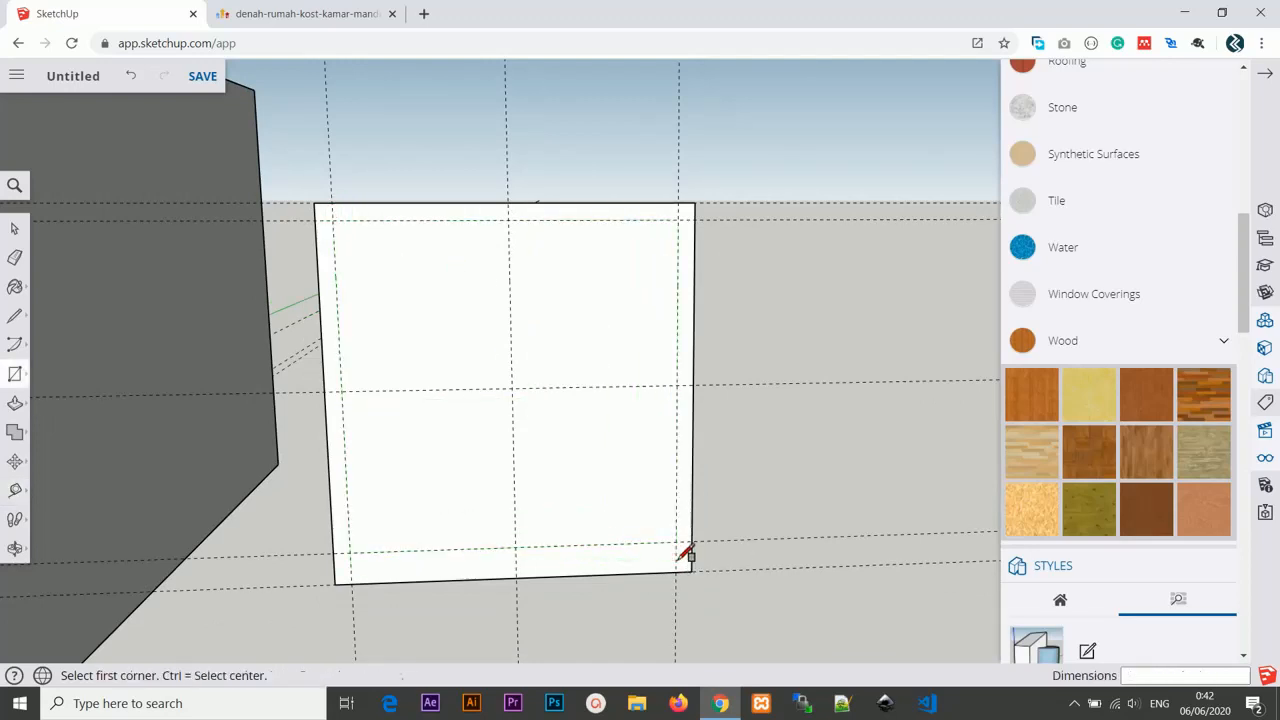
Create a horizontal guide 5 cm above the window rectangle's bottom edge.
key(t)
click(611, 572)
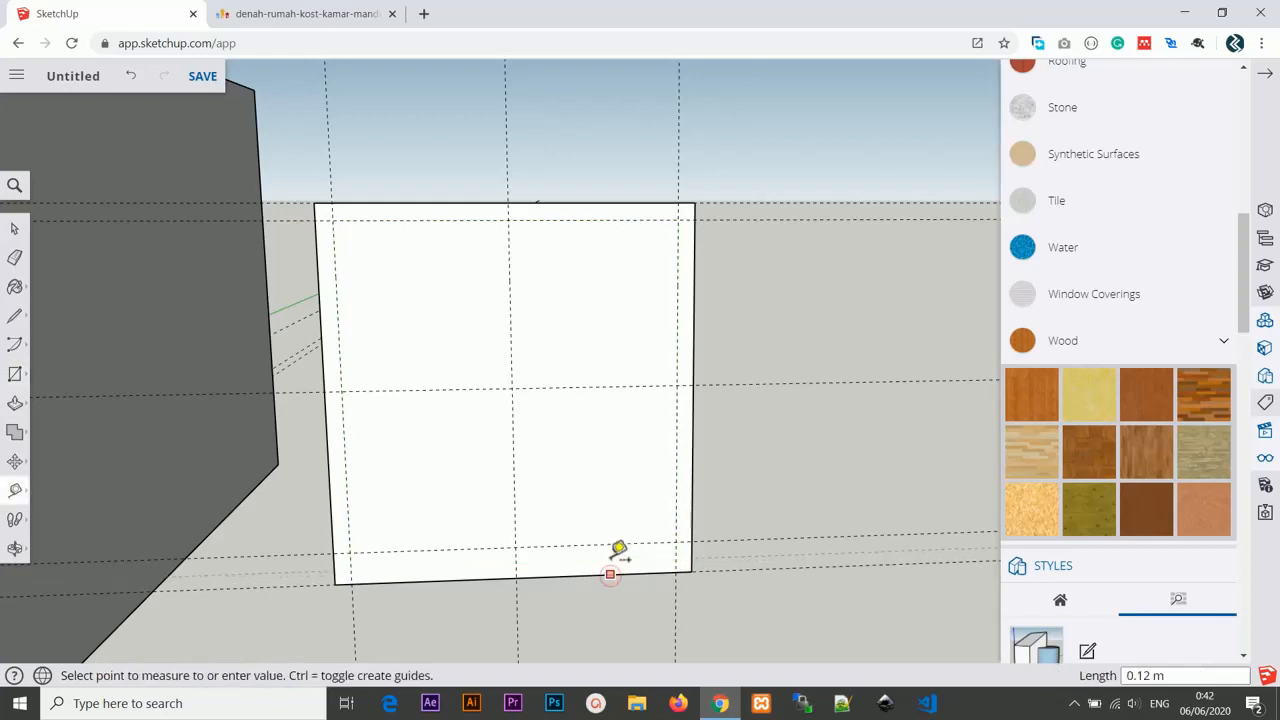
text(5)
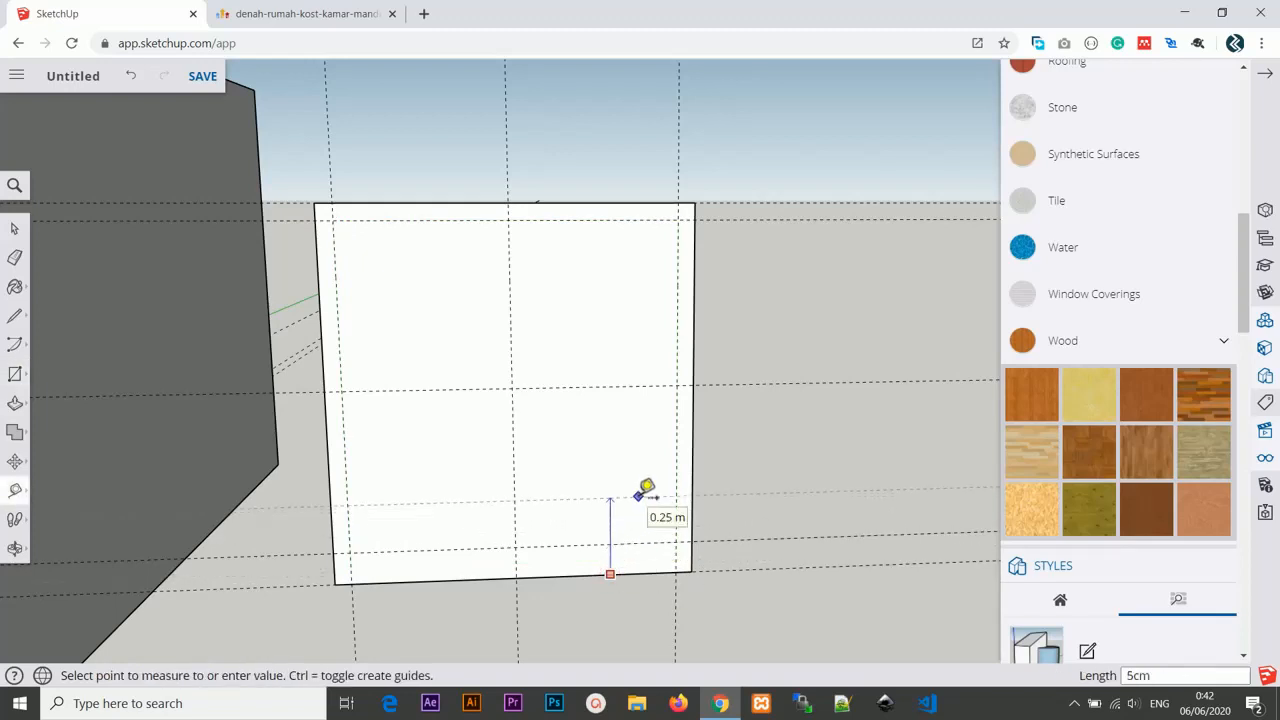
text(cm)
key(Return)
Draw an inner rectangle about 1.05 m by 1.00 m along the 5 cm inset guides.
key(r)
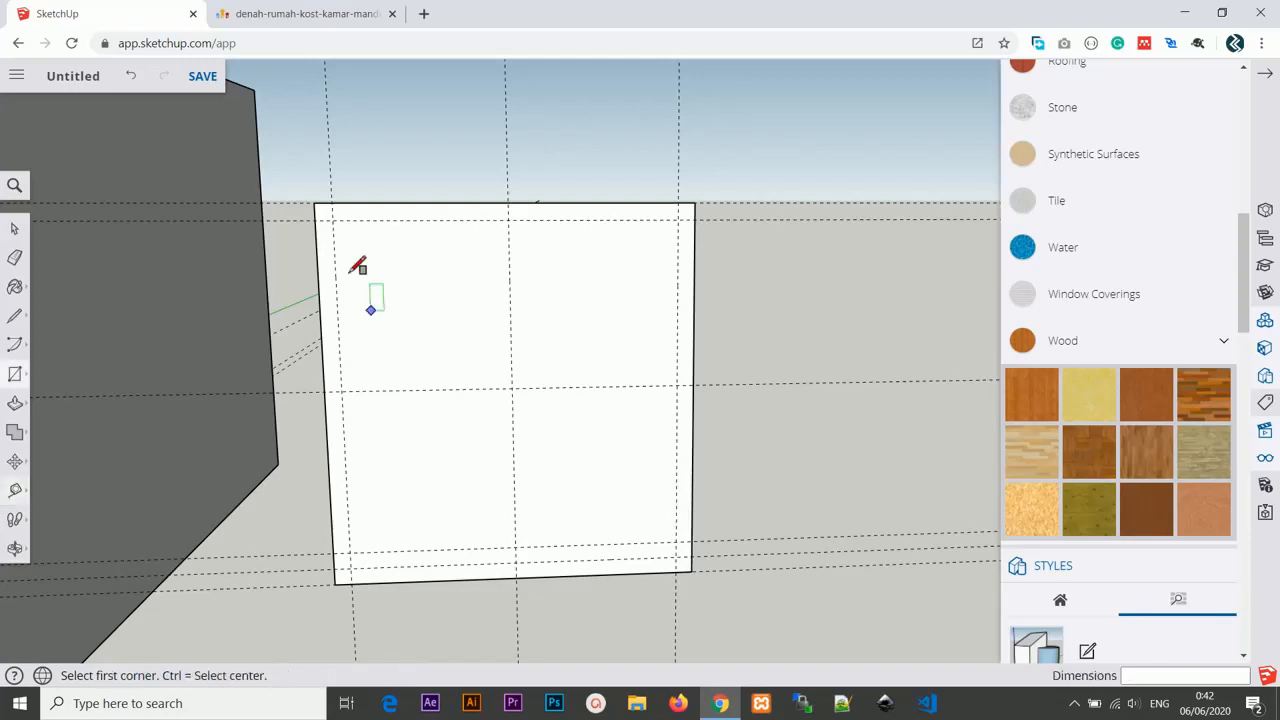
click(332, 220)
click(677, 557)
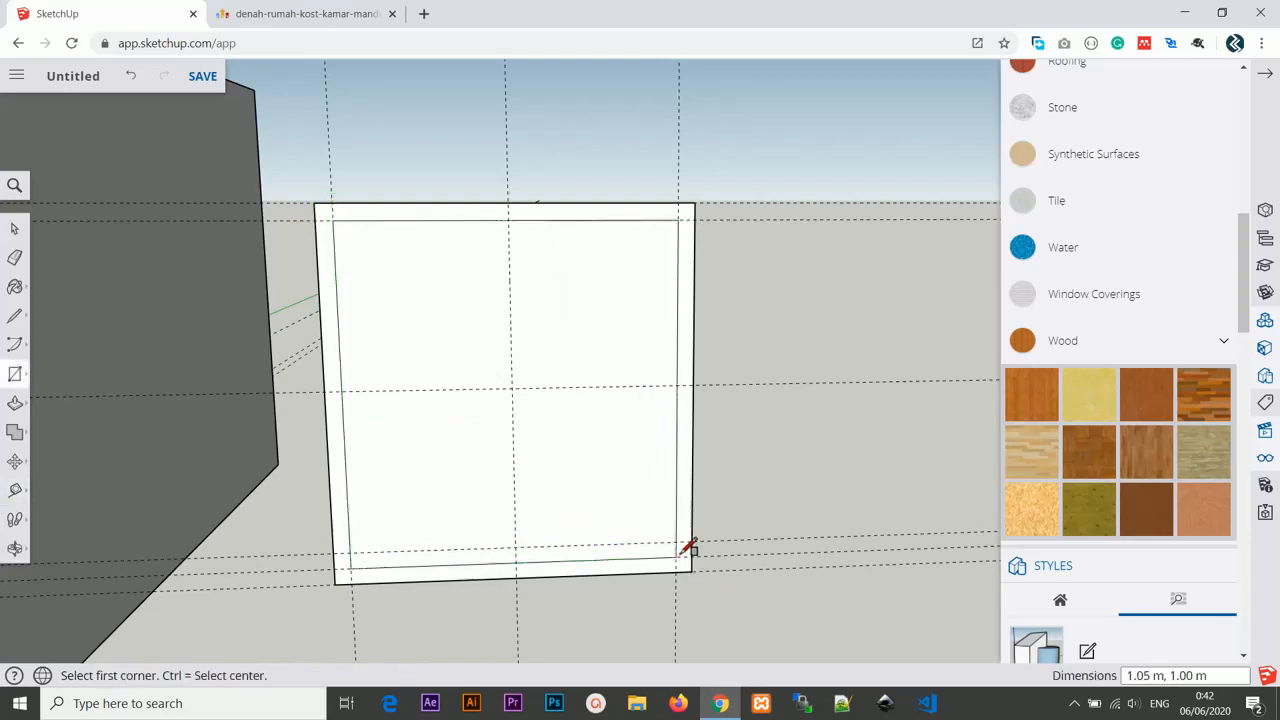
scroll(614, 389, down, 2)
scroll(593, 394, up, 1)
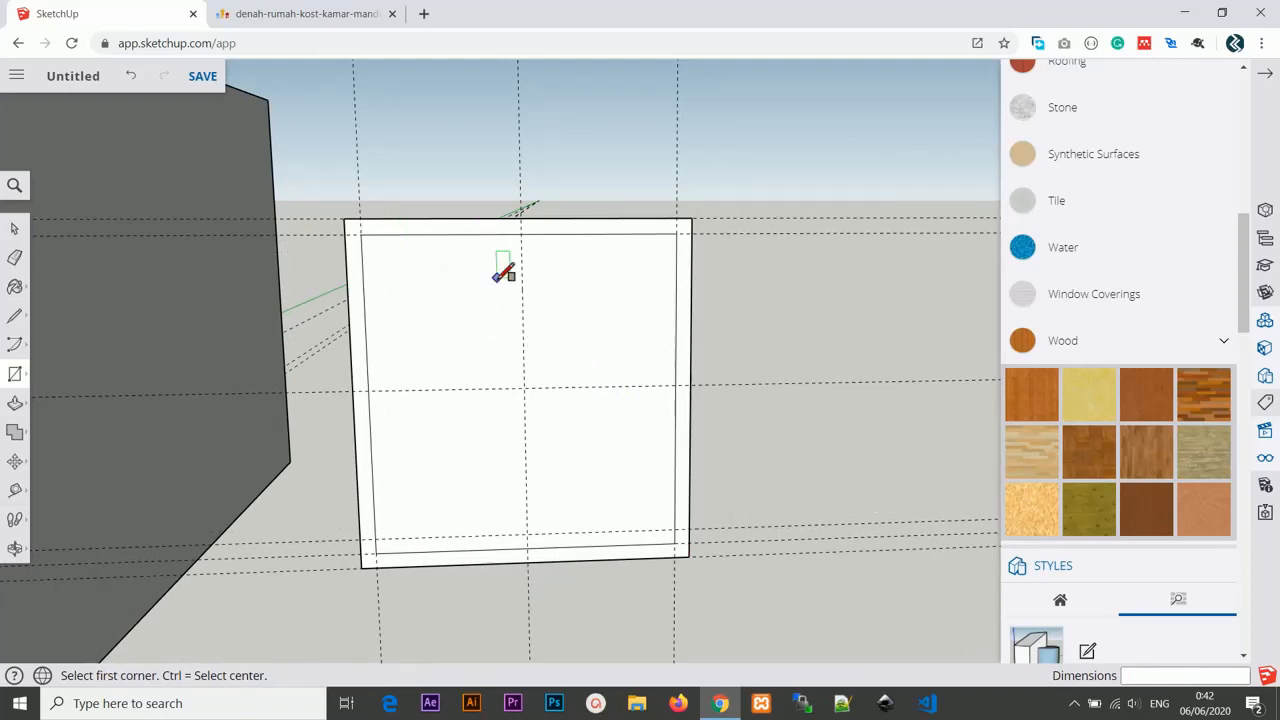
Draw a vertical line along the middle guide to split the inner rectangle into two panes.
key(l)
click(520, 233)
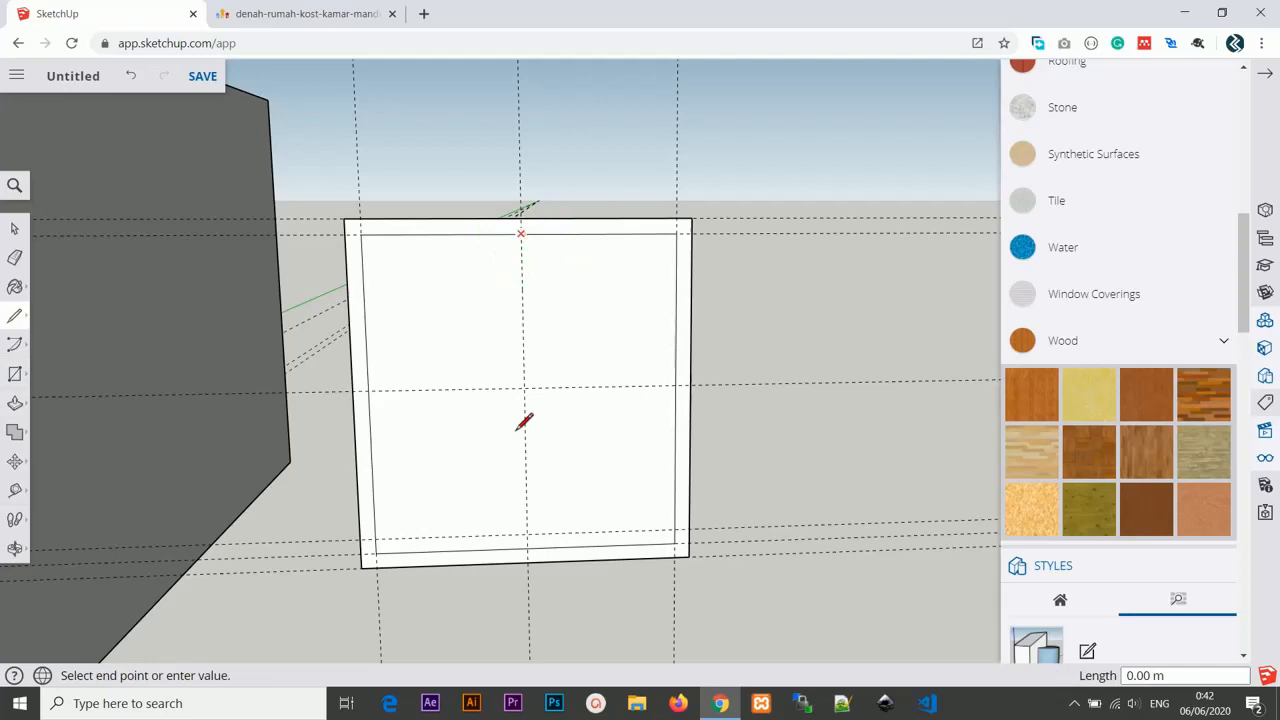
click(527, 548)
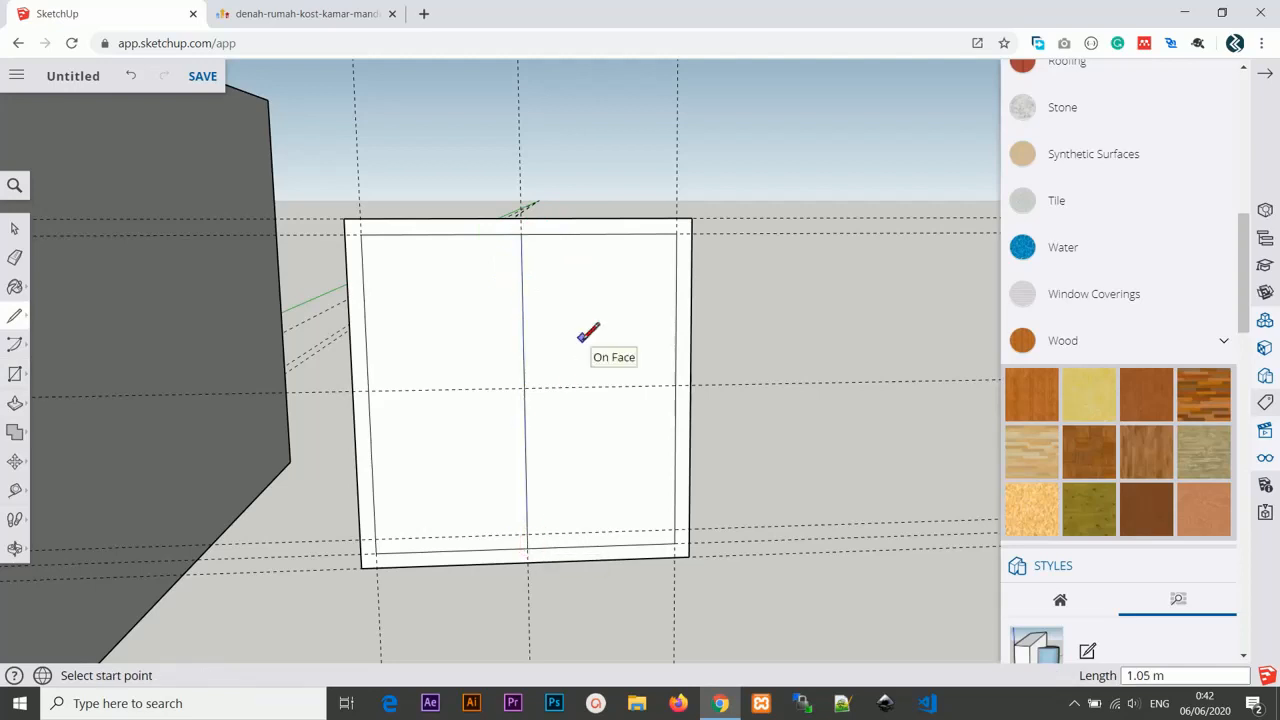
Offset the right window pane inward by 5 cm with the Offset tool.
click(15, 403)
click(57, 437)
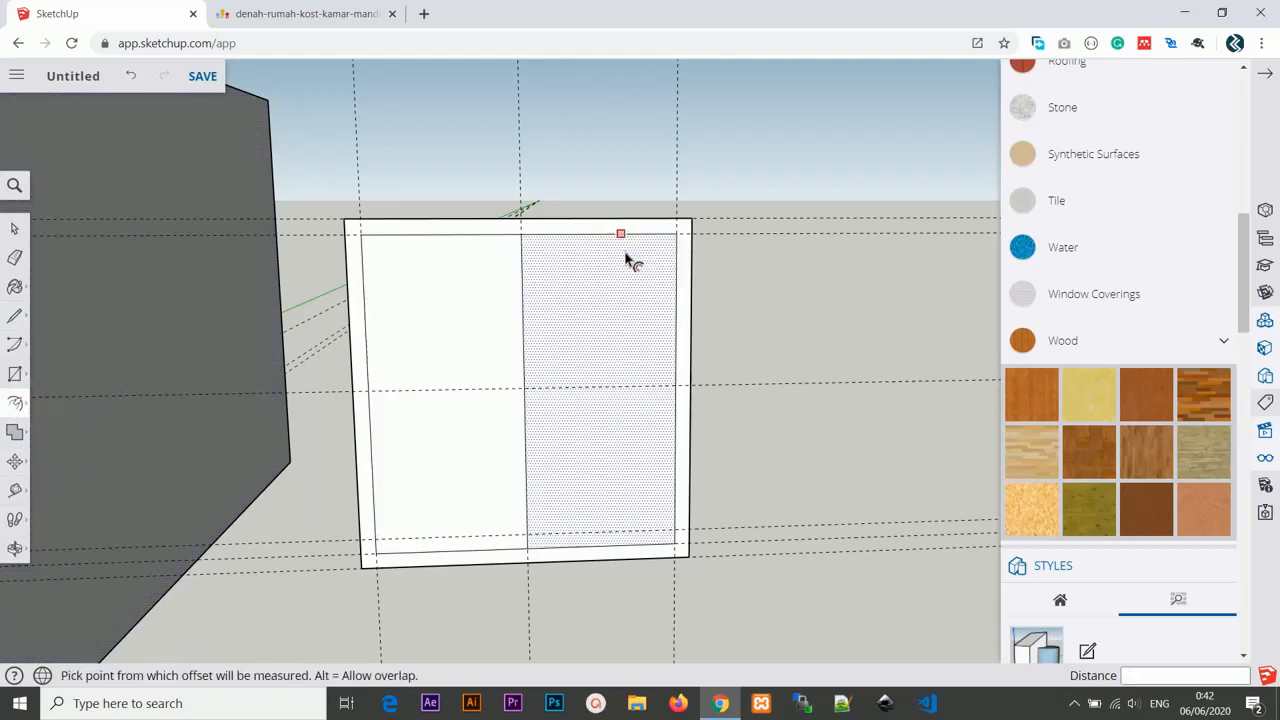
click(617, 235)
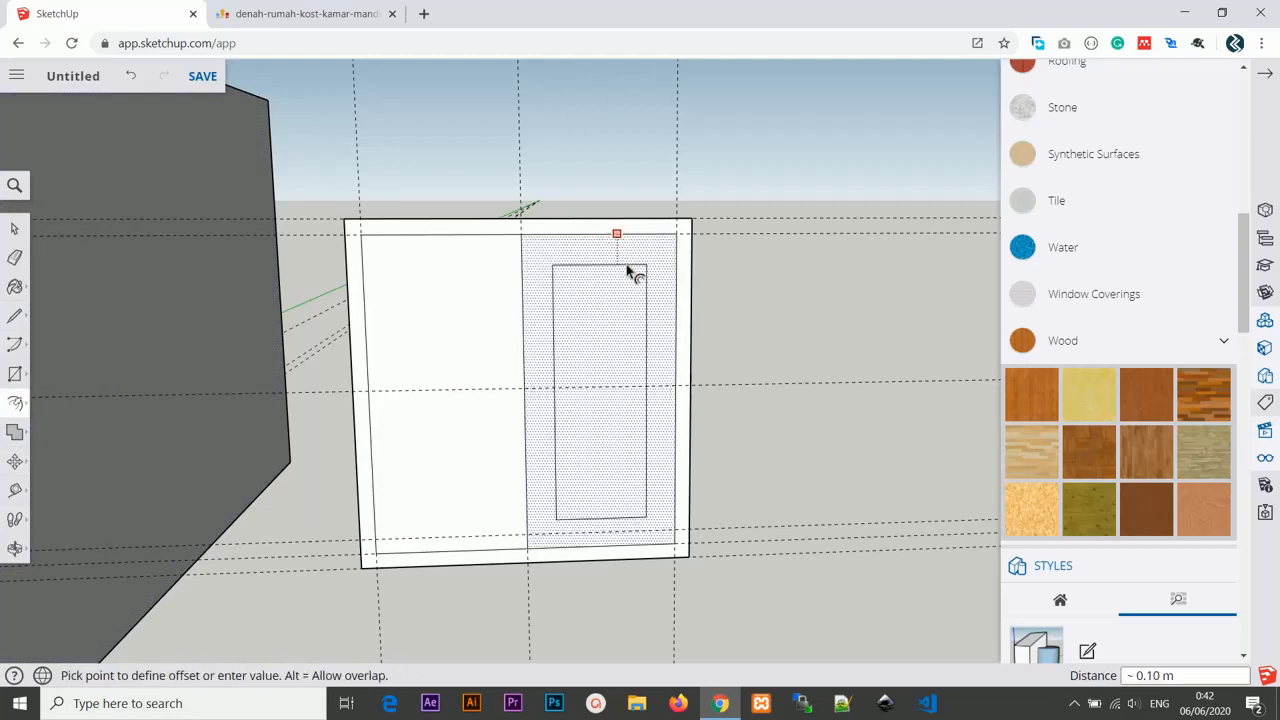
text(m)
key(Return)
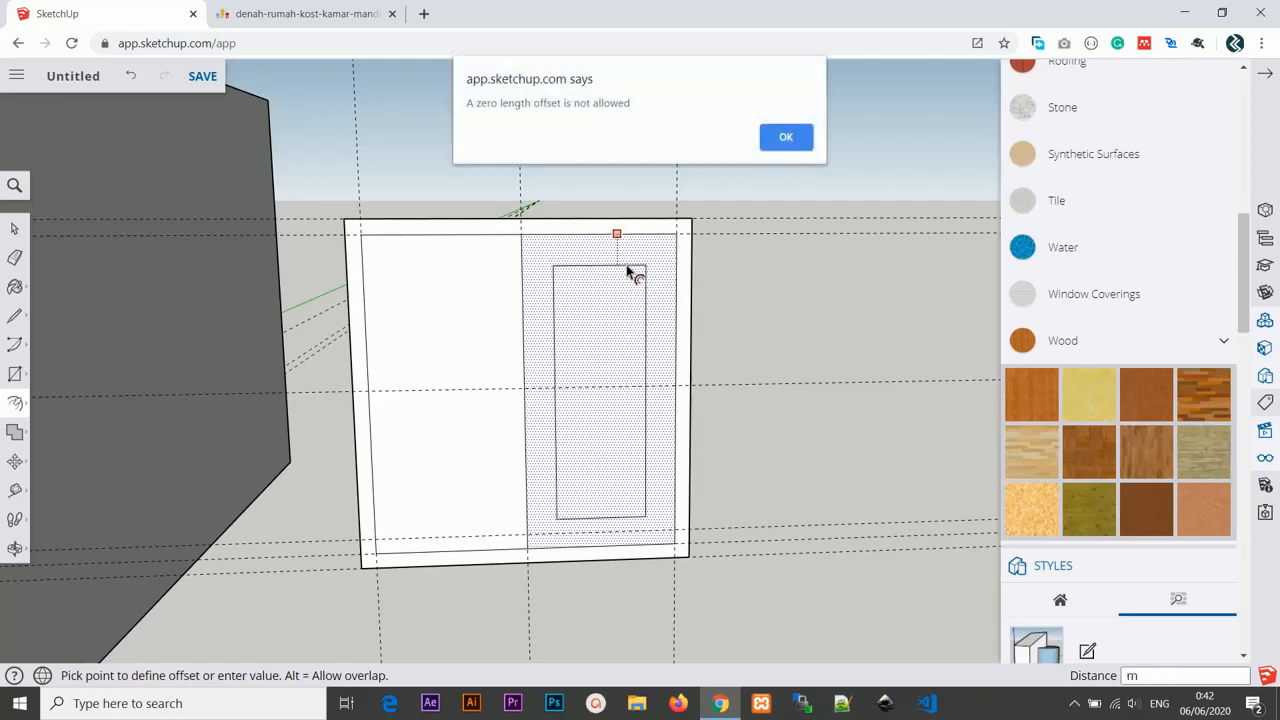
click(789, 140)
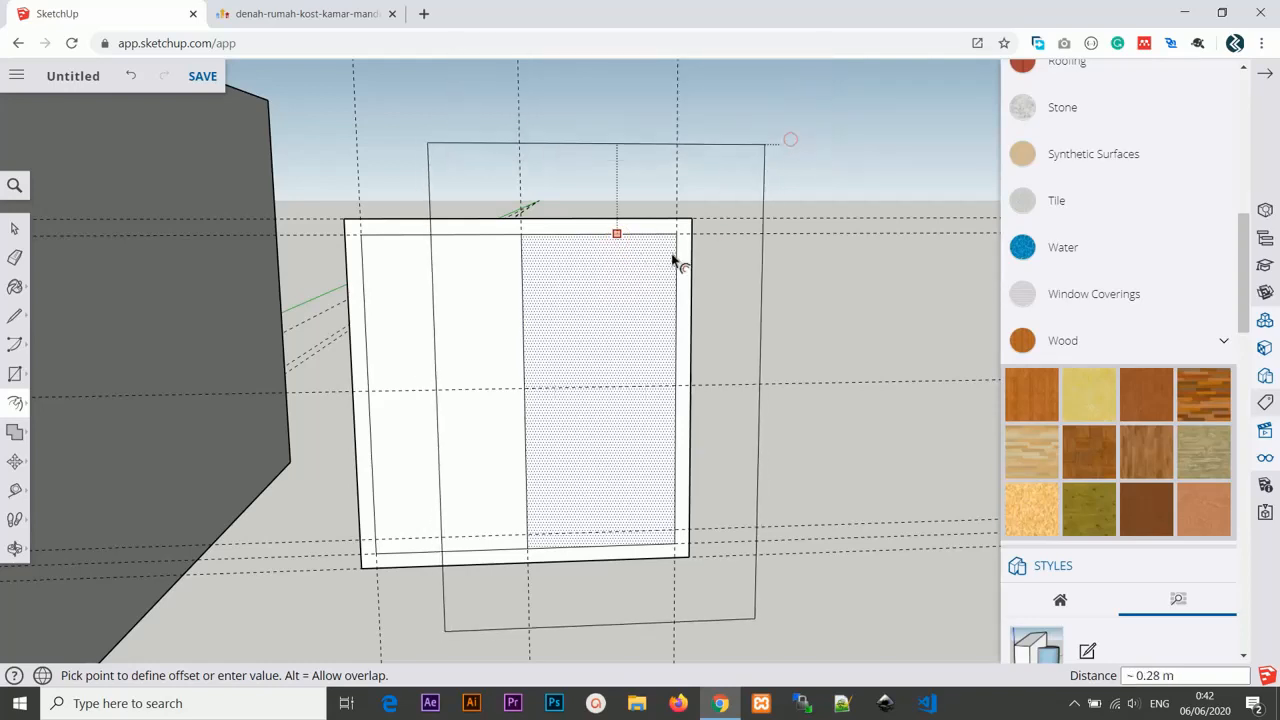
text(5)
key(Return)
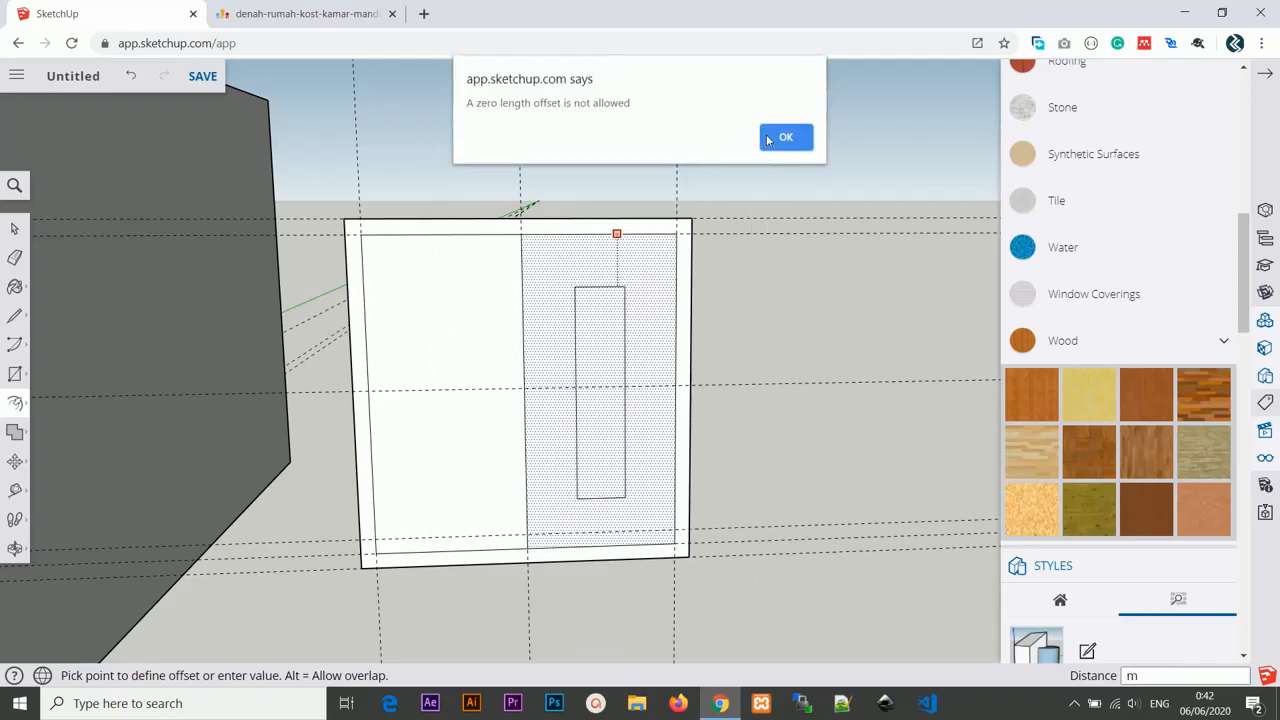
click(768, 140)
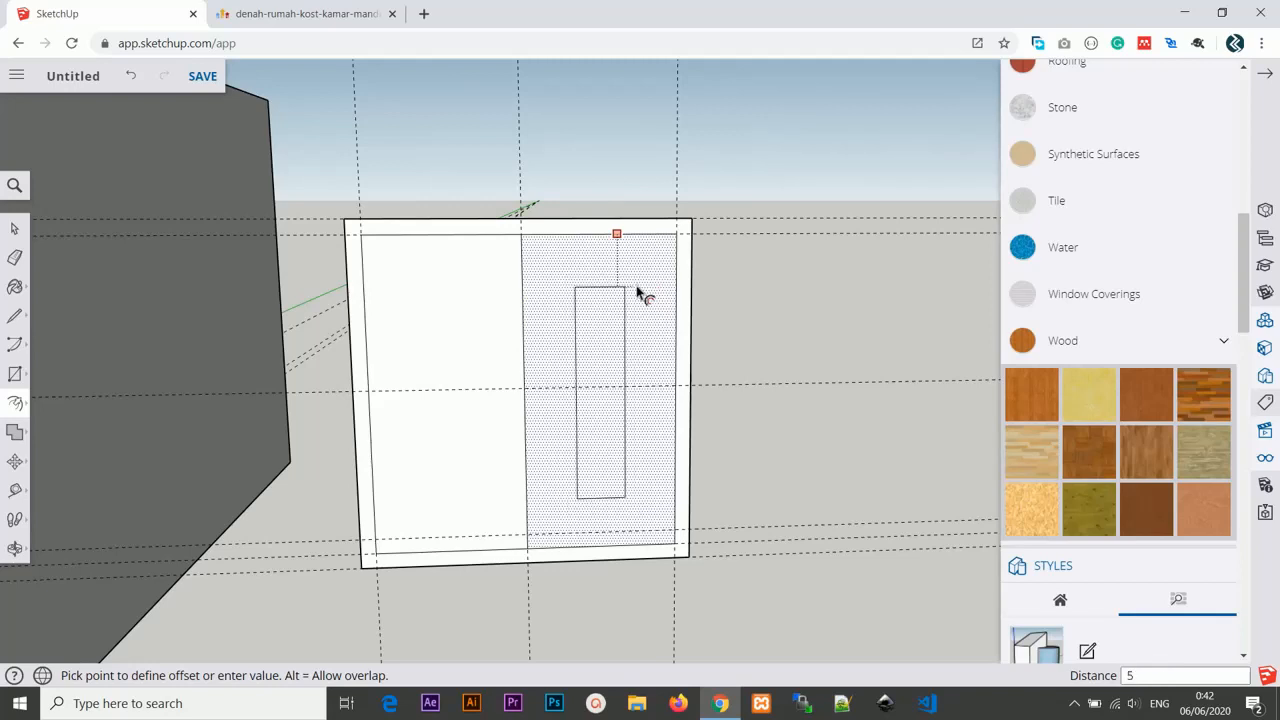
key(Return)
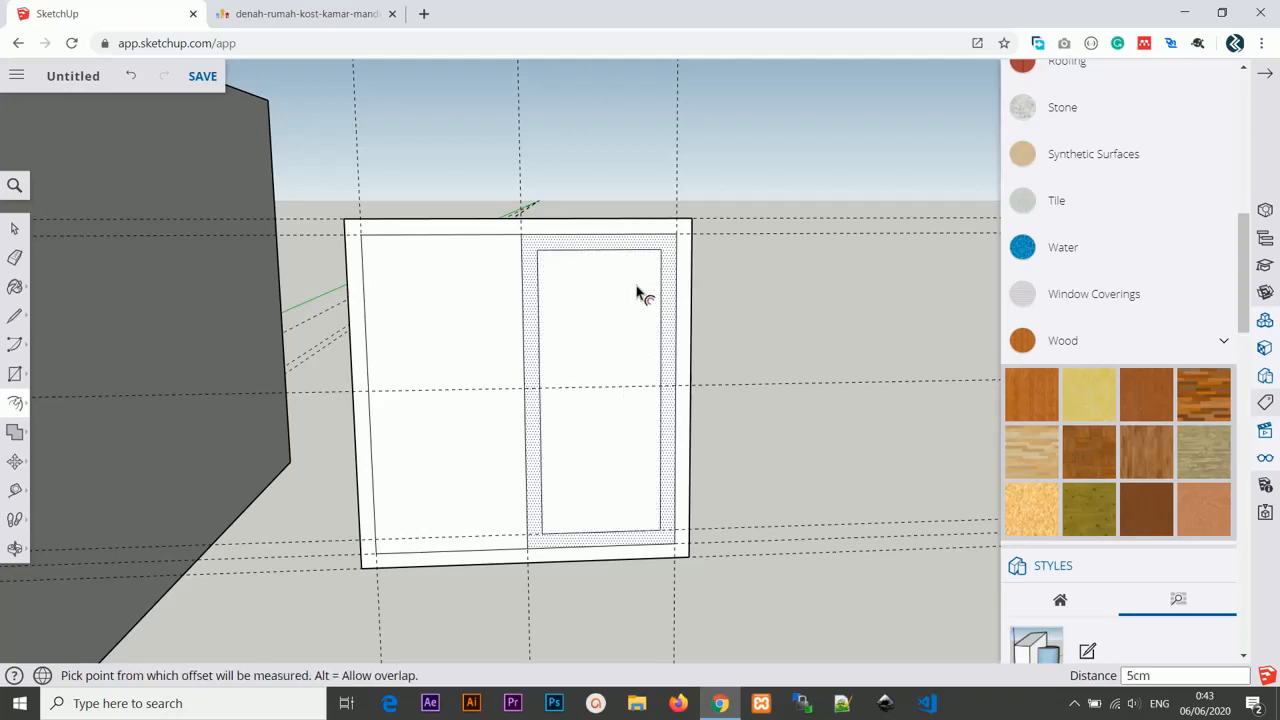
Offset the left window pane inward by 5 cm as well.
click(462, 243)
click(452, 238)
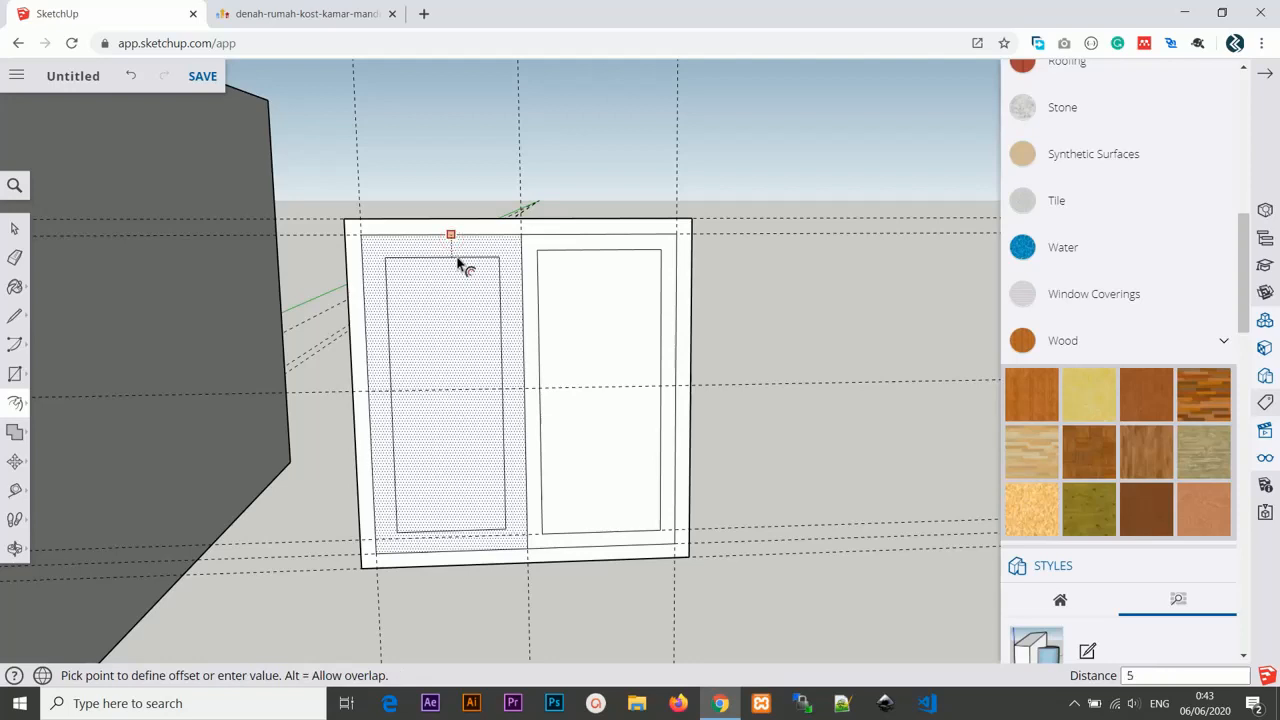
key(Return)
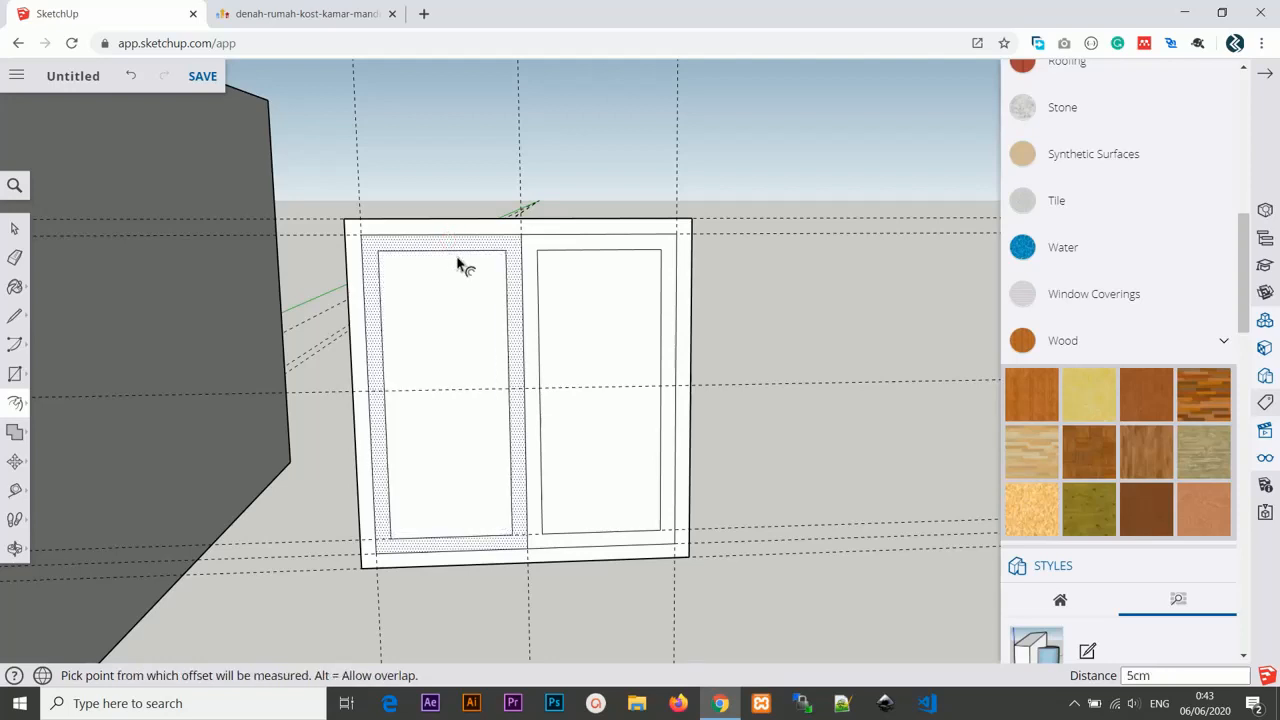
key(Escape)
middle_drag(766, 391, 724, 415)
key(p)
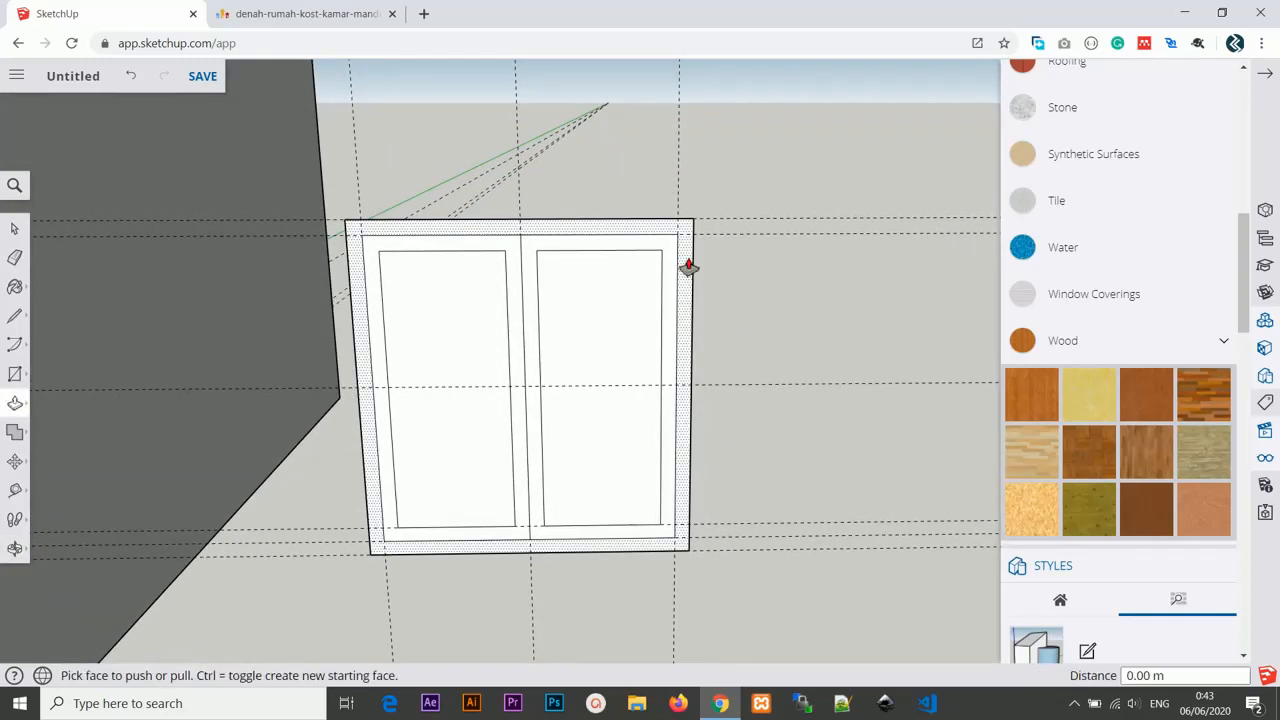
click(681, 265)
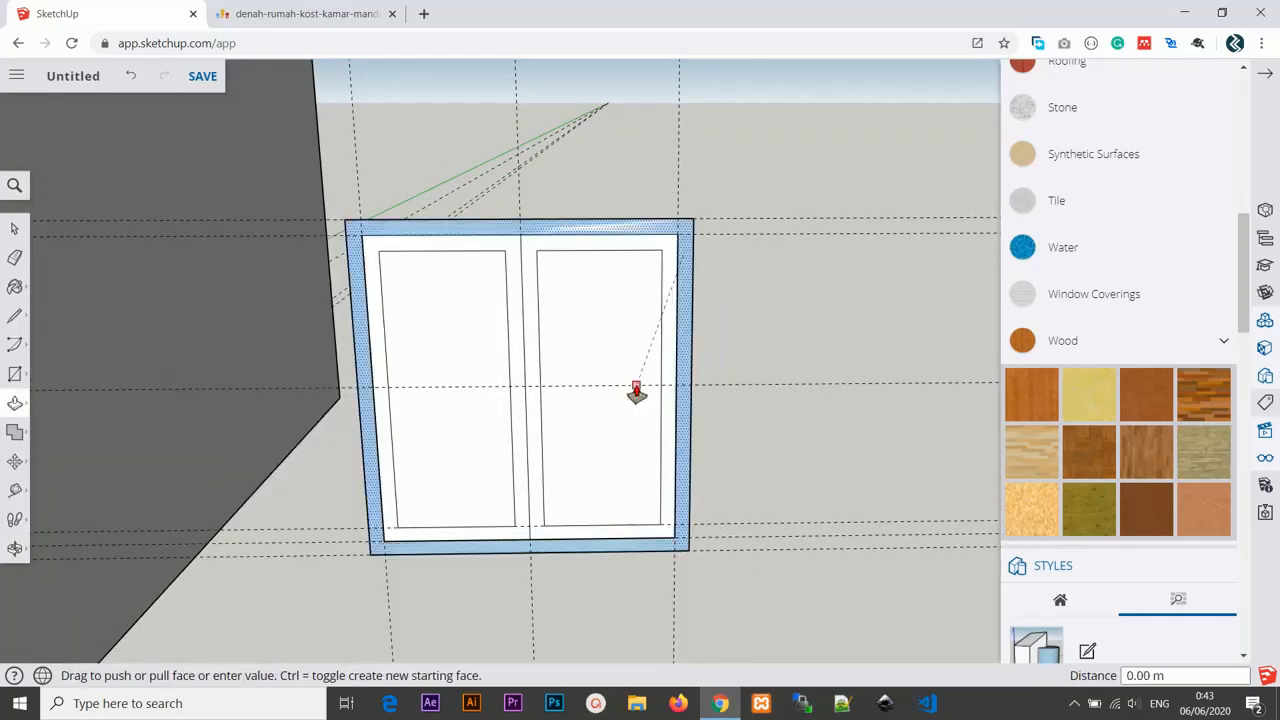
middle_drag(634, 425, 628, 334)
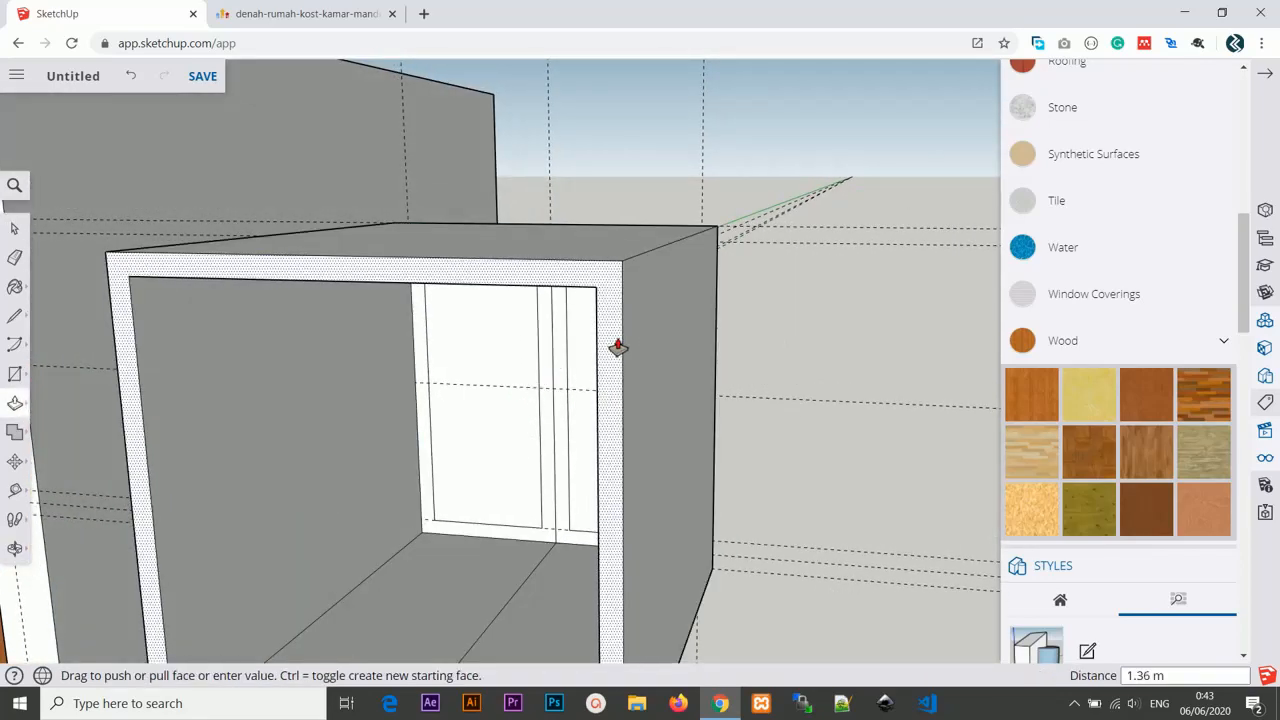
key(Escape)
Push/pull the outer window frame ring out by 15 cm.
scroll(700, 330, down, 4)
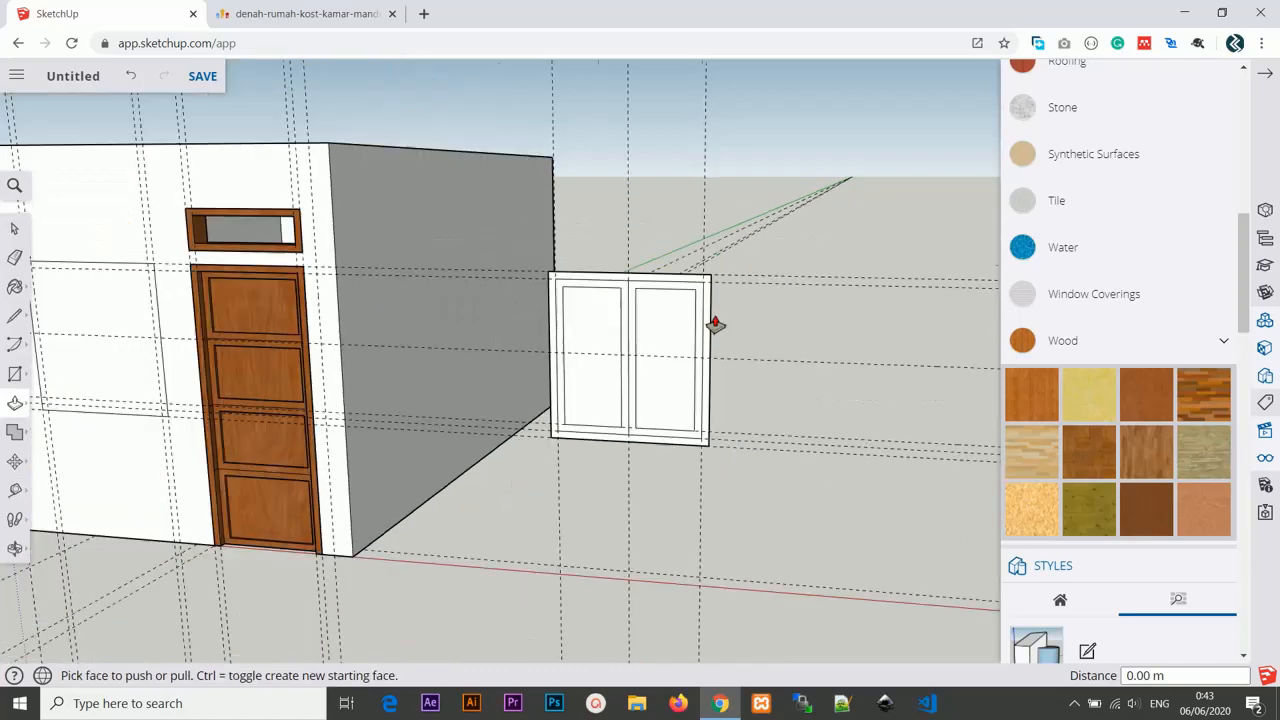
middle_drag(716, 323, 629, 346)
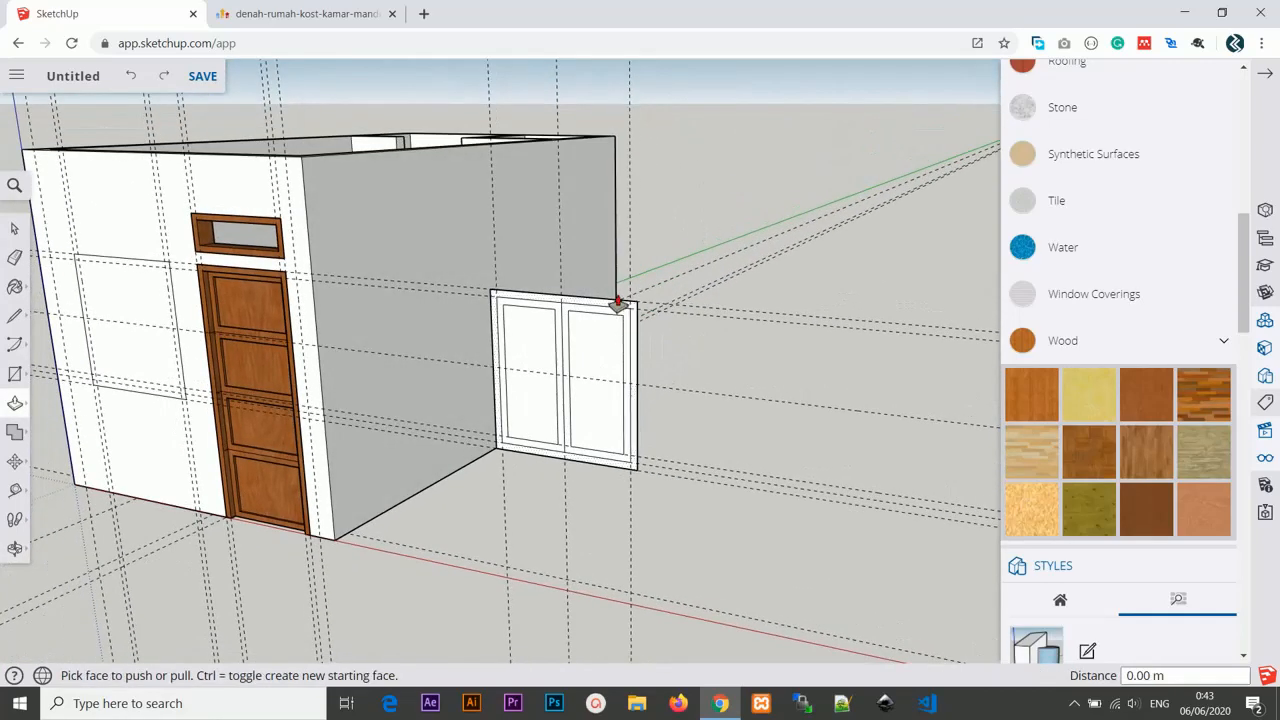
click(618, 308)
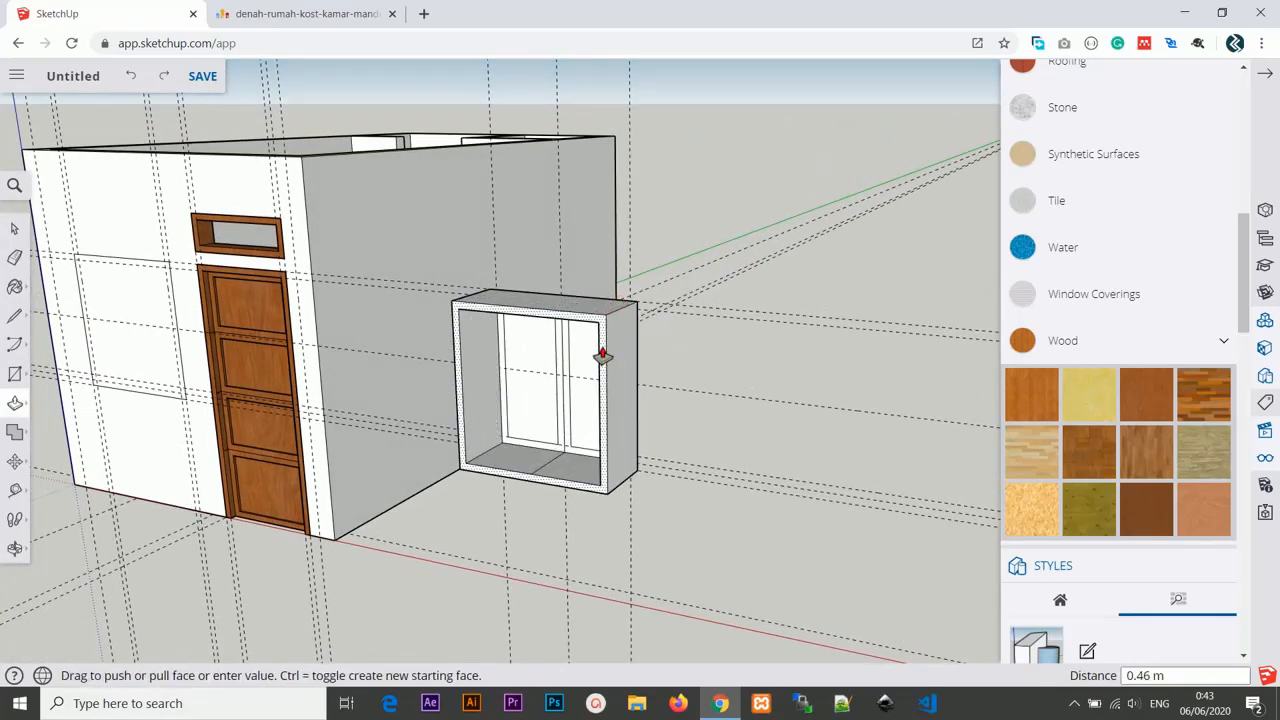
key(Return)
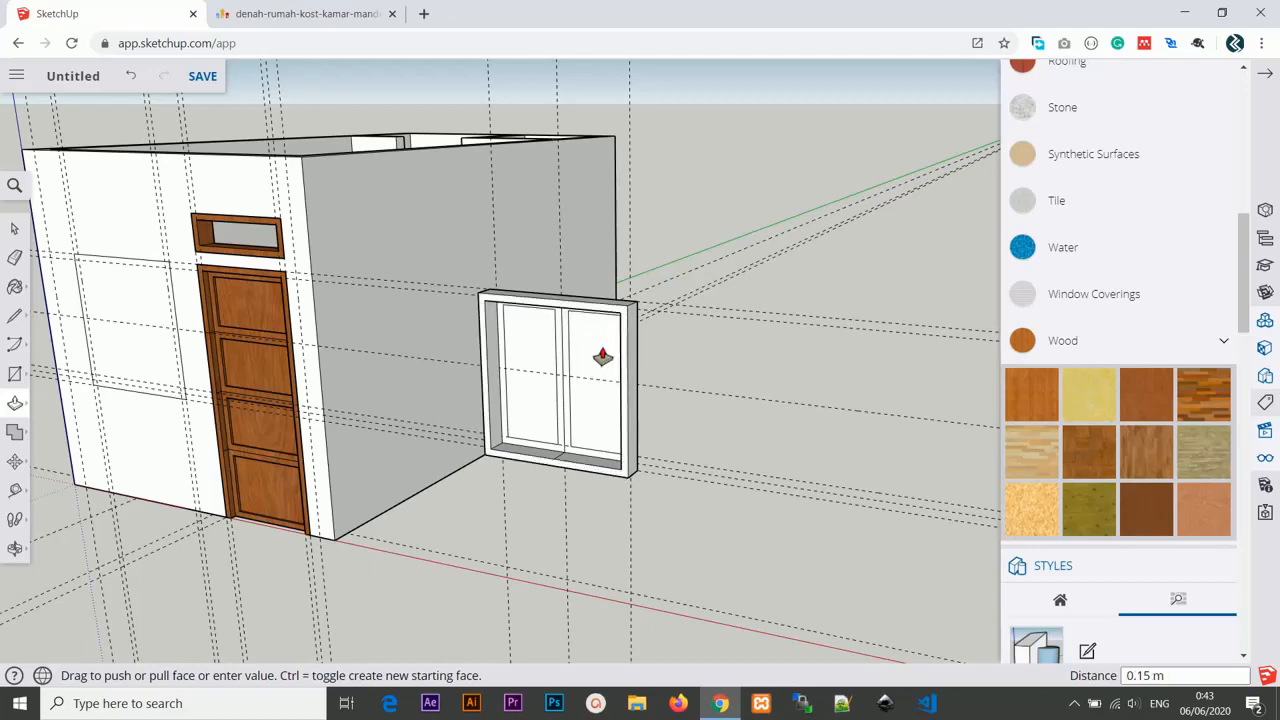
Push/pull the left pane's inner frame ring out by 10 cm.
scroll(602, 357, up, 5)
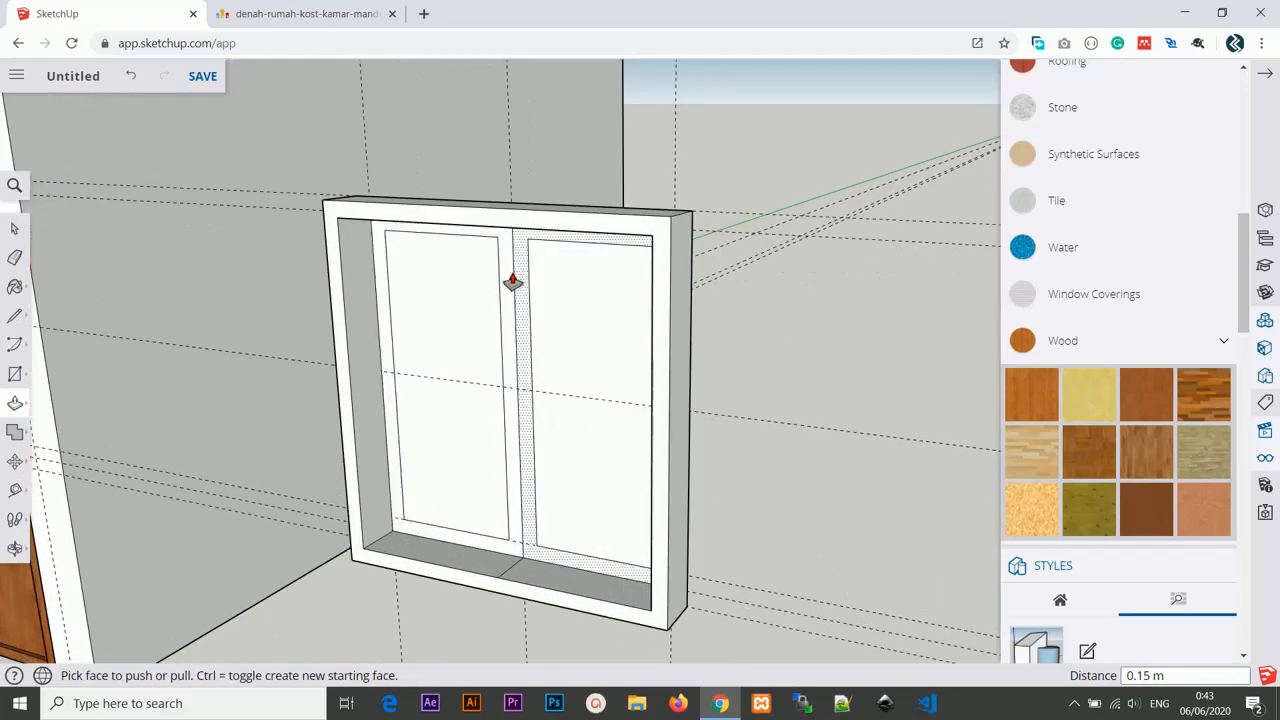
click(503, 281)
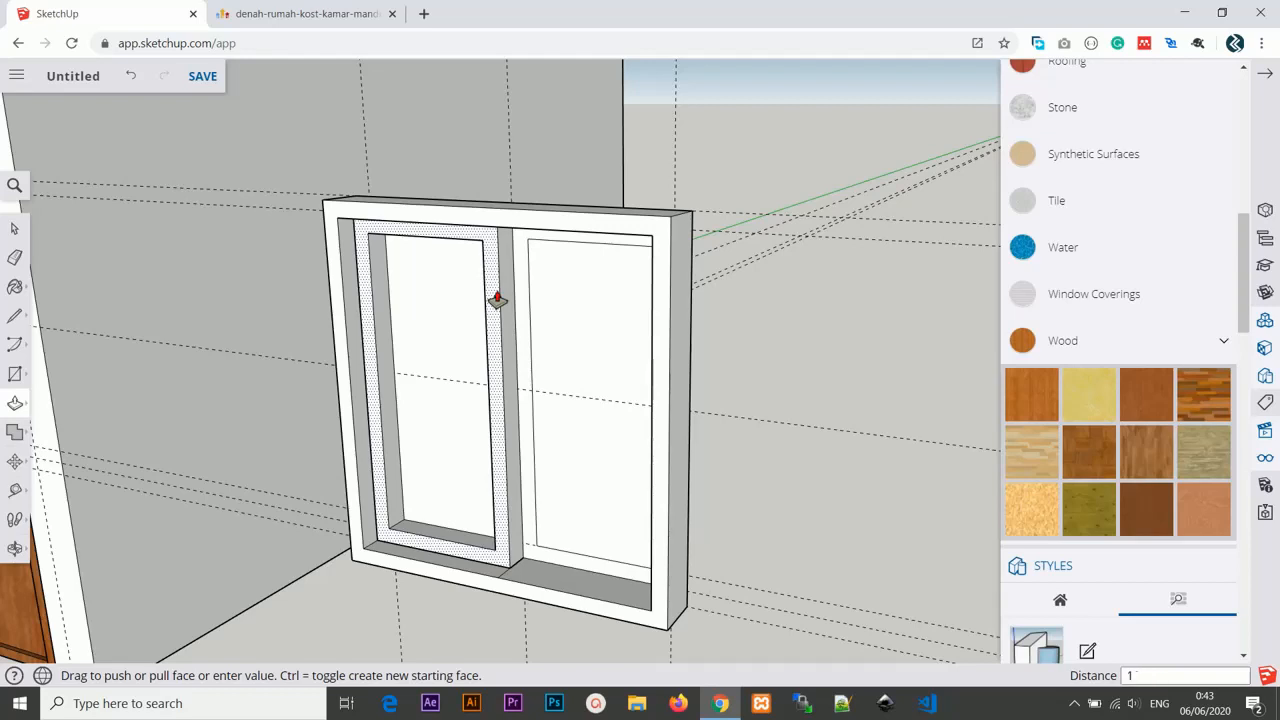
text(10cm)
key(Return)
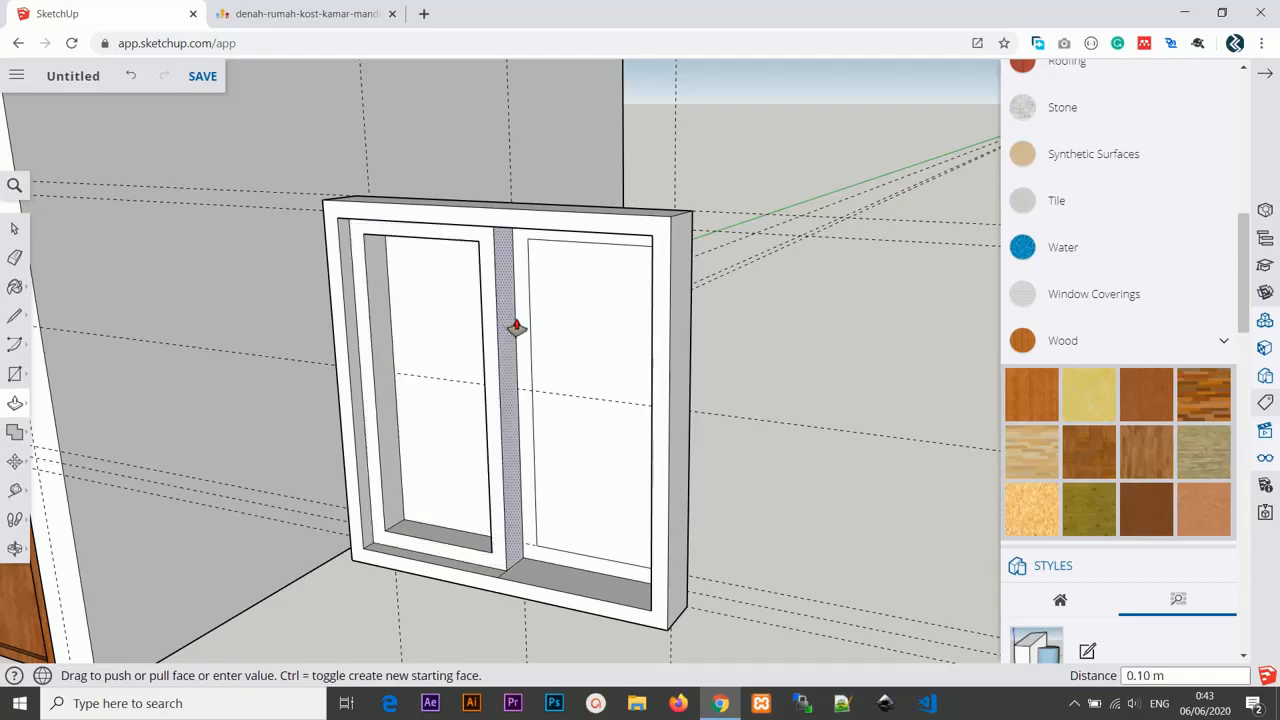
Push/pull the center mullion and the right pane's frame ring out by 10 cm.
click(518, 330)
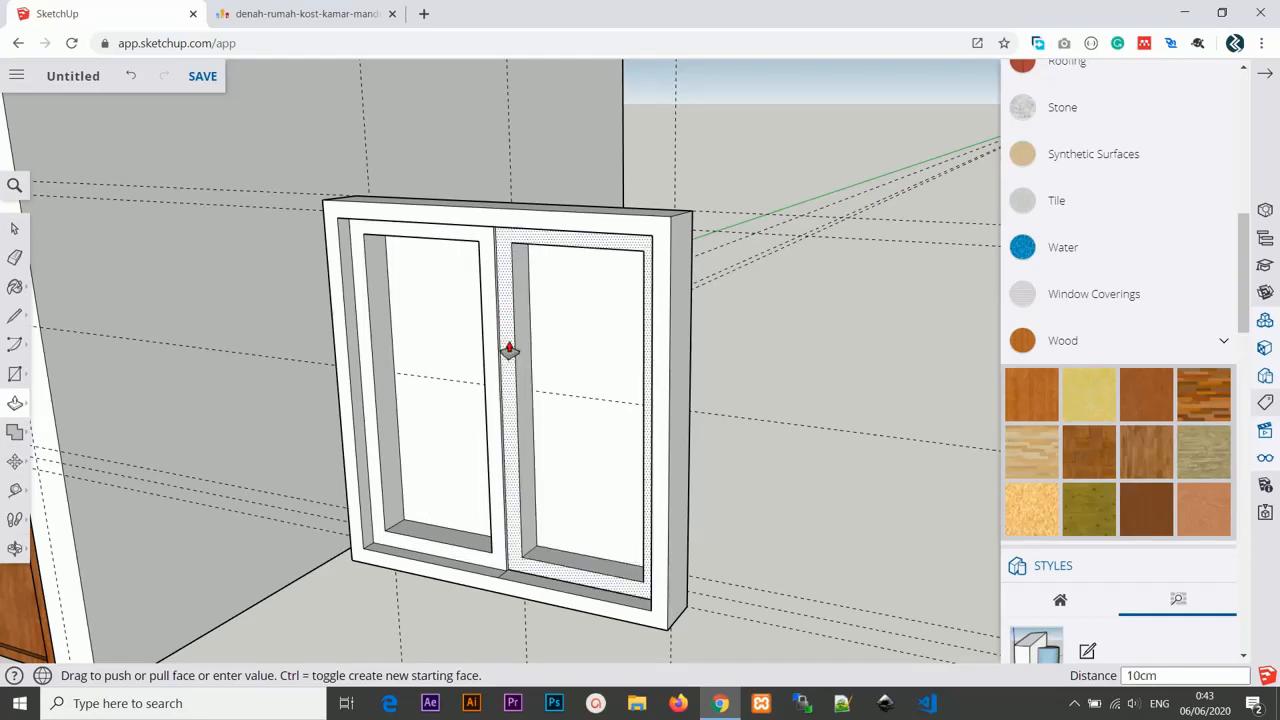
text(10cm)
key(Return)
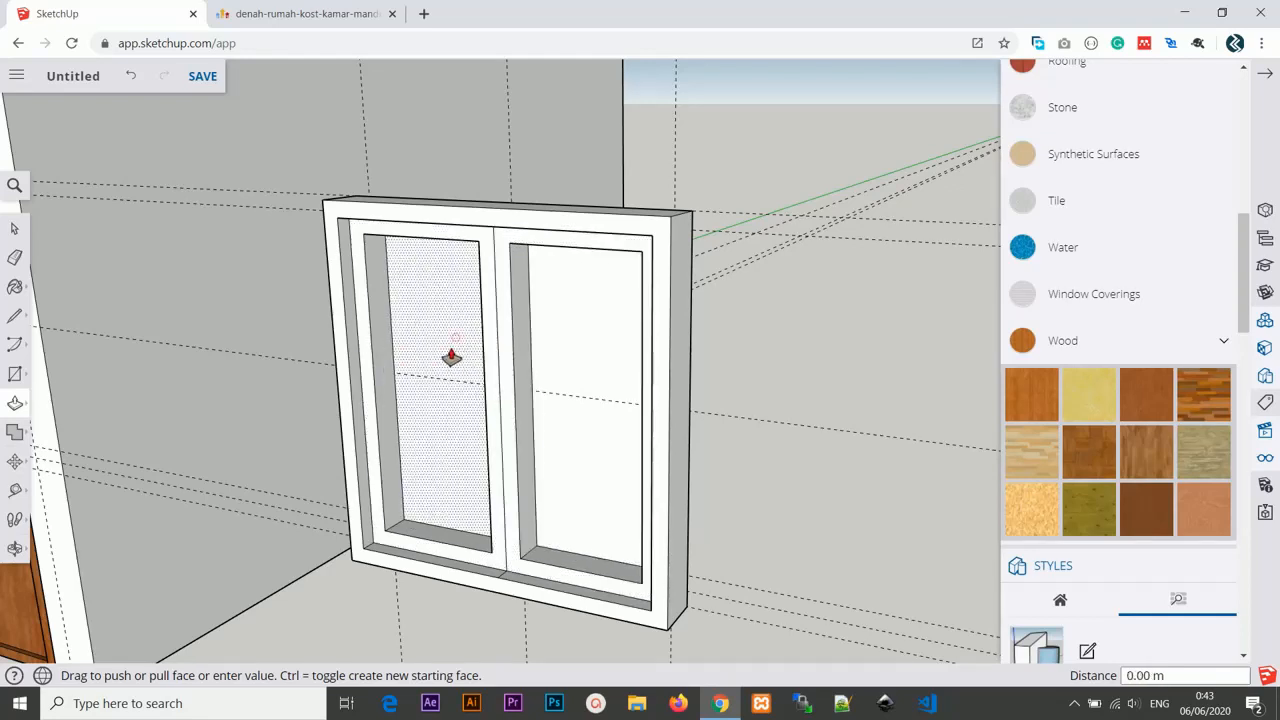
Push/pull both glass panes back by 8 cm.
text(8cm)
key(Return)
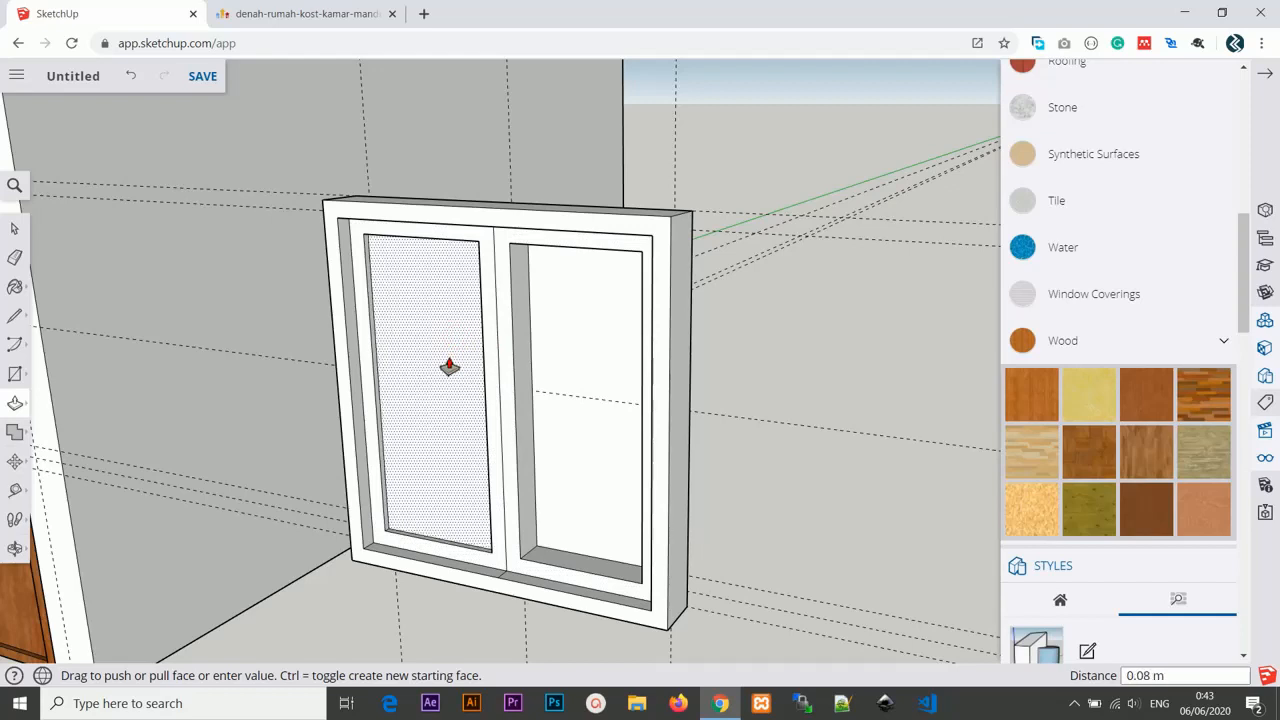
click(612, 339)
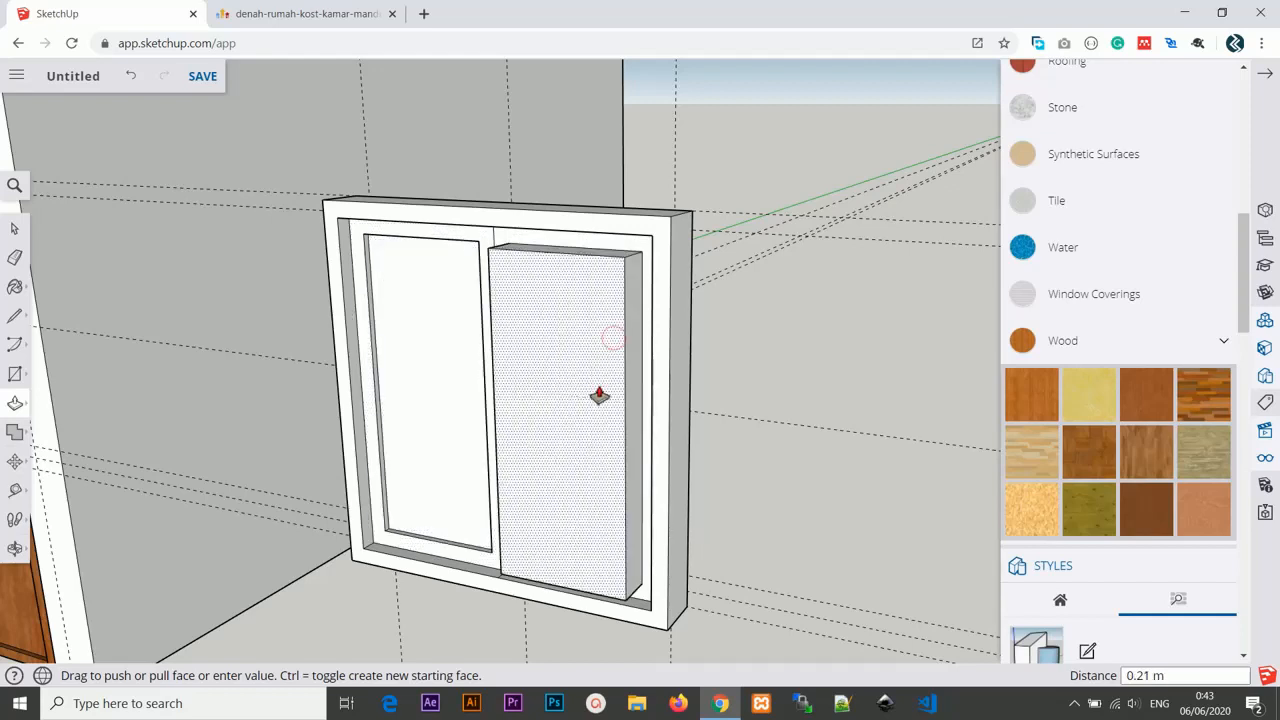
key(Return)
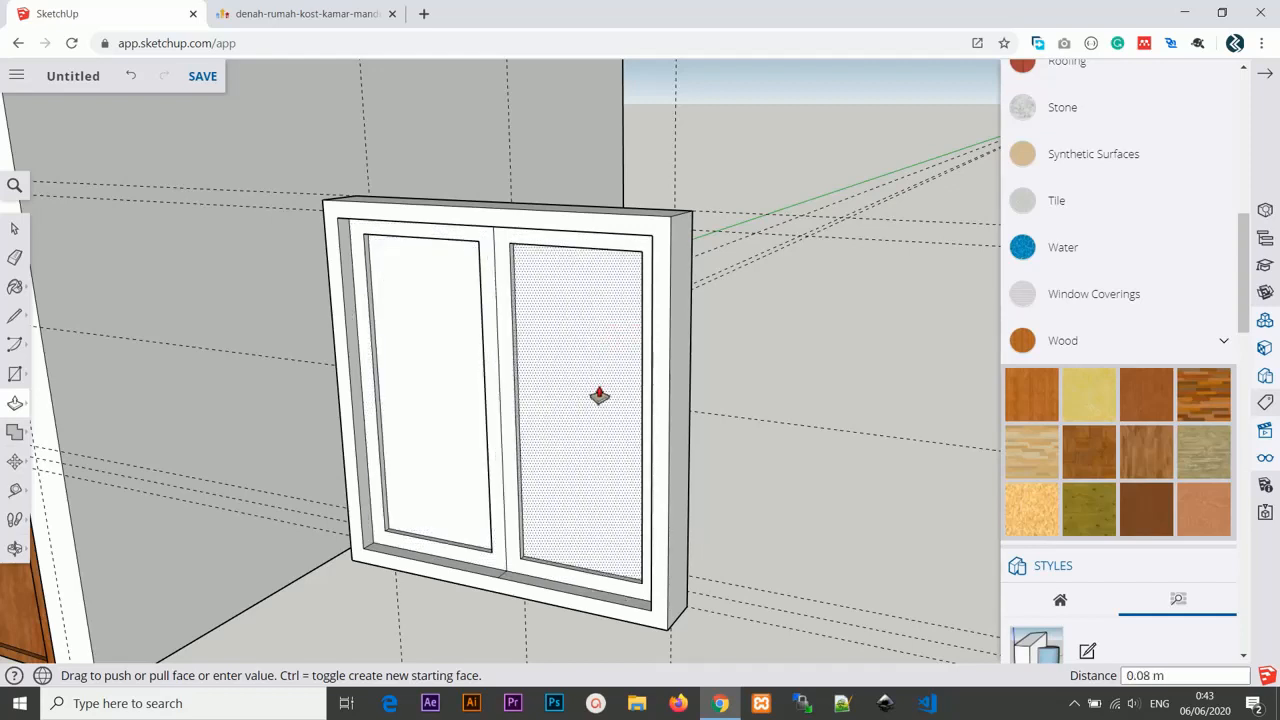
Paint both window panes with the blue material from the Glass and Mirrors category.
middle_drag(807, 429, 690, 390)
key(p)
scroll(724, 404, up, 2)
scroll(724, 404, up, 1)
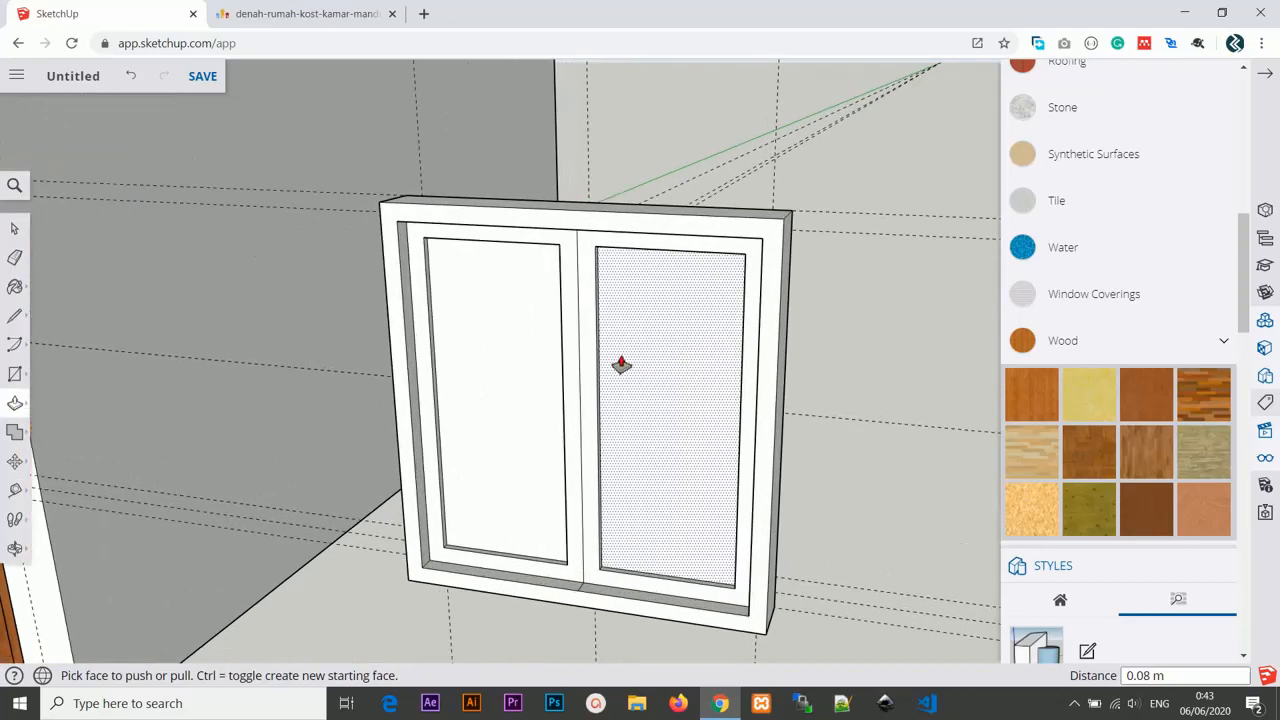
click(16, 230)
click(497, 320)
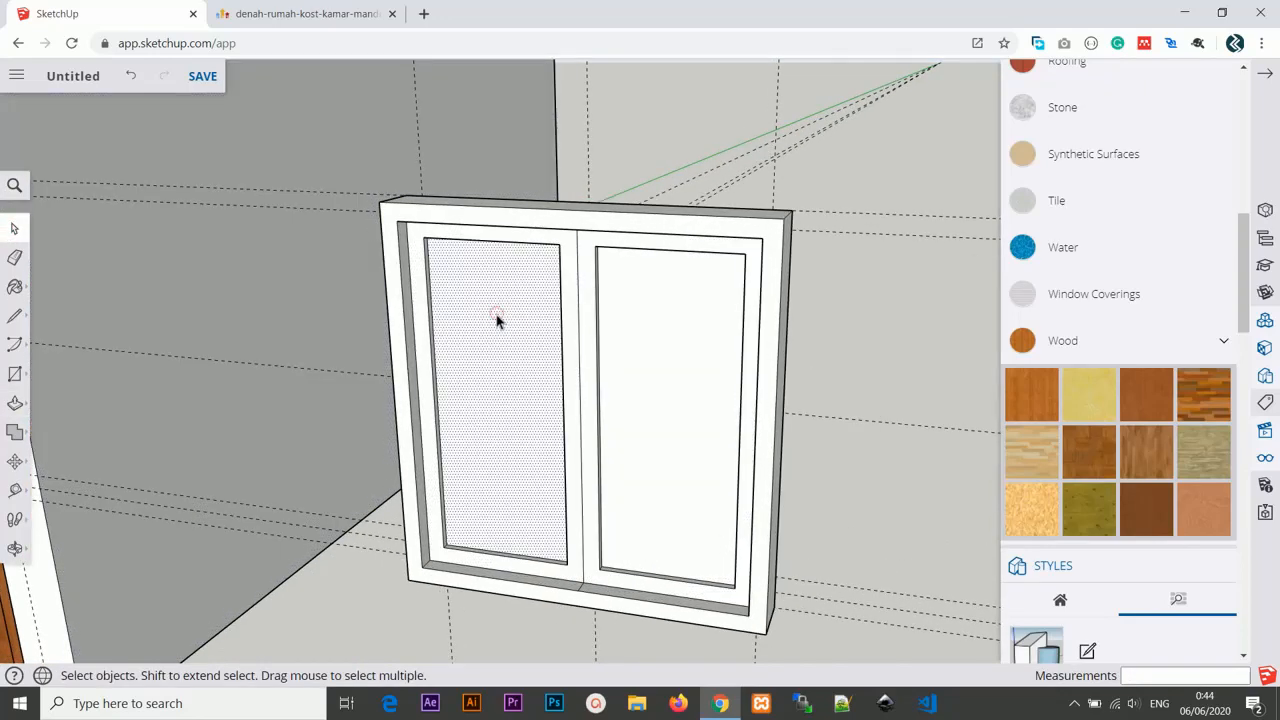
scroll(1110, 300, up, 6)
scroll(1120, 340, down, 3)
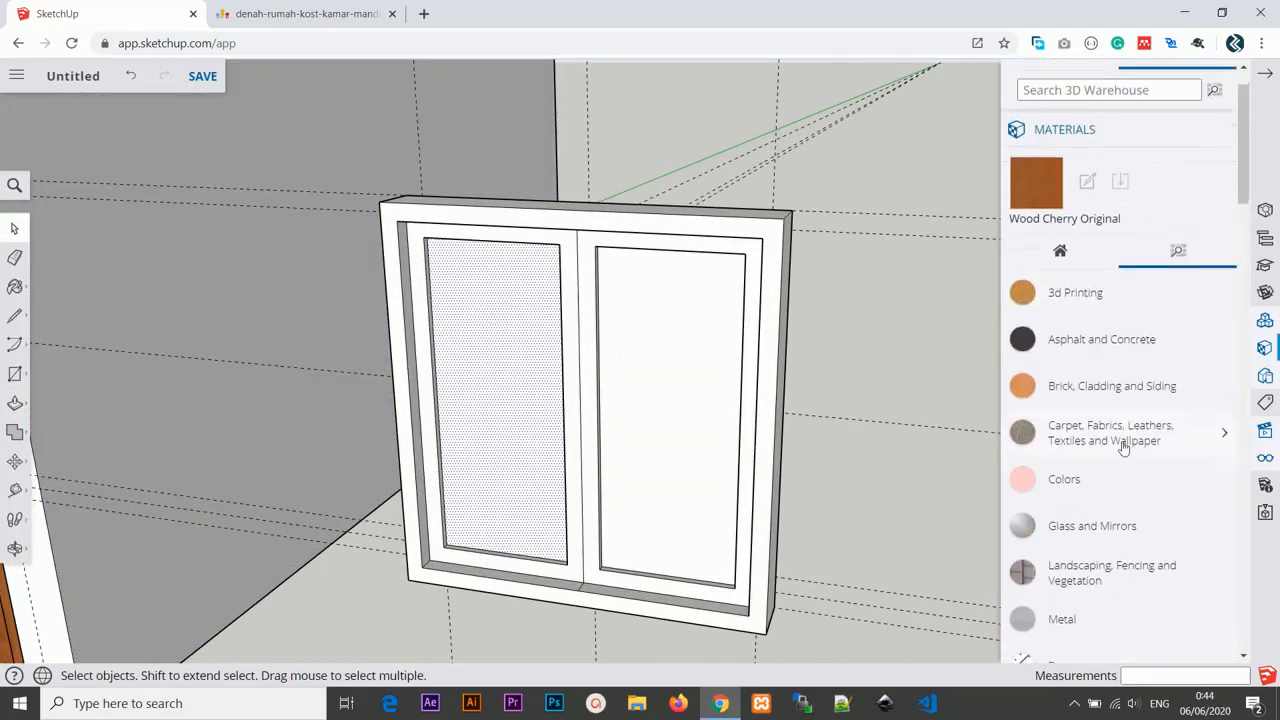
click(1062, 302)
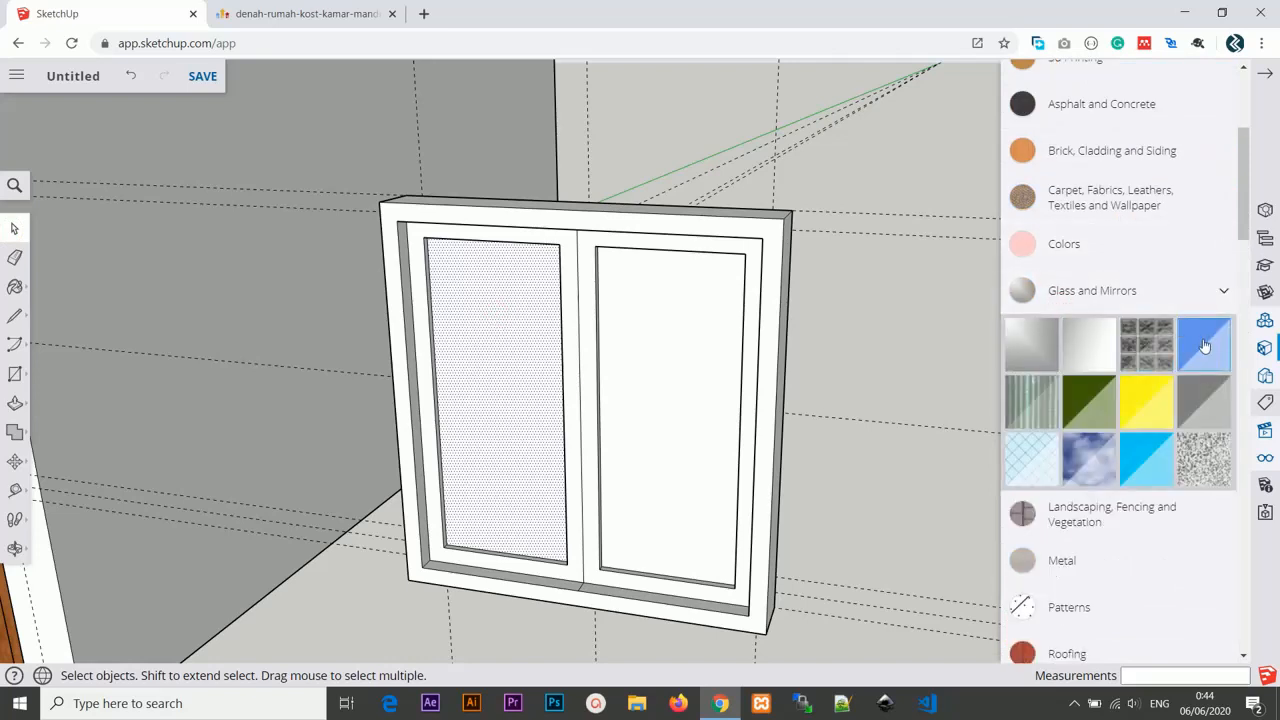
click(1204, 345)
click(505, 355)
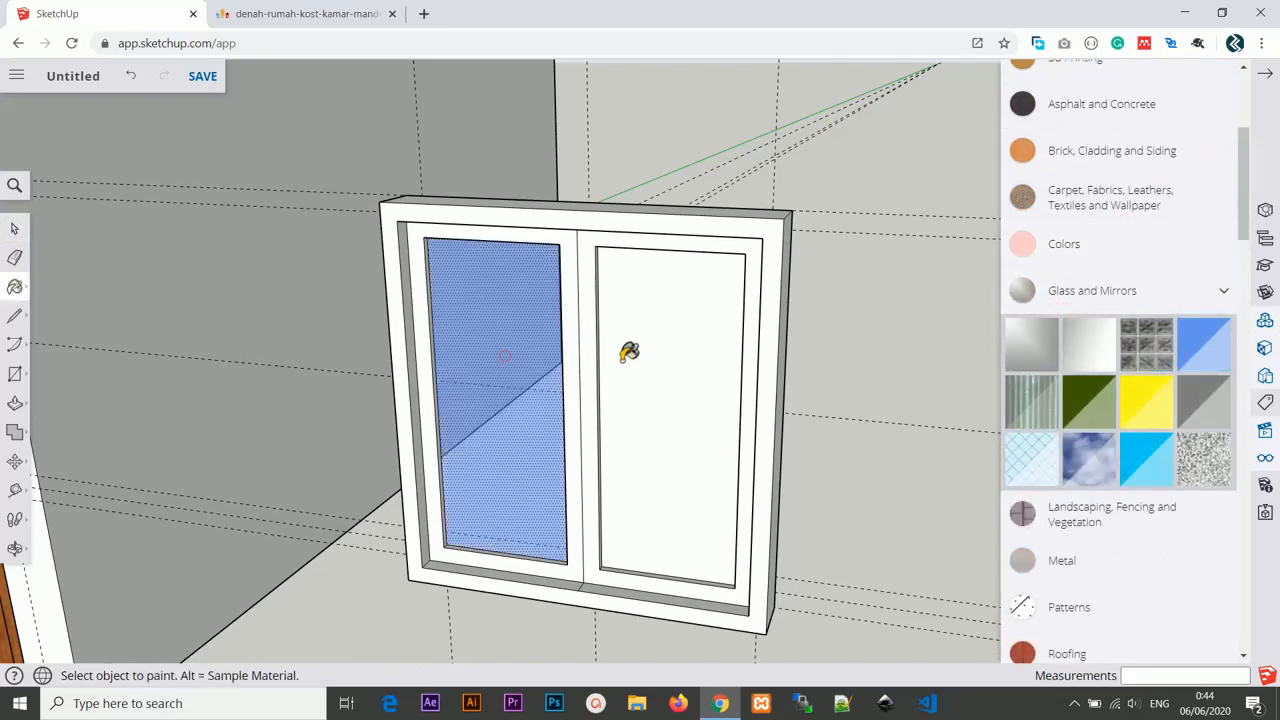
click(687, 350)
mouse_move(728, 380)
middle_down()
mouse_move(660, 386)
mouse_move(740, 380)
middle_up()
key(space)
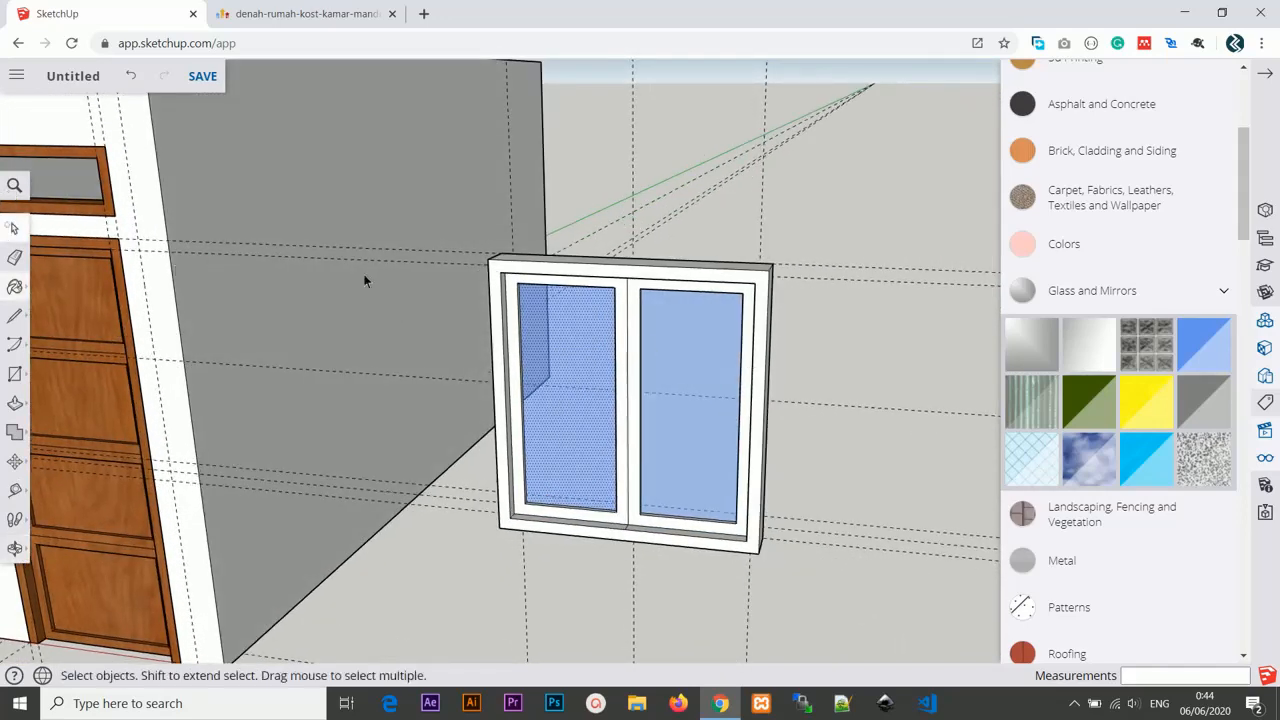
Select the whole window and make it a group.
middle_drag(586, 291, 505, 264)
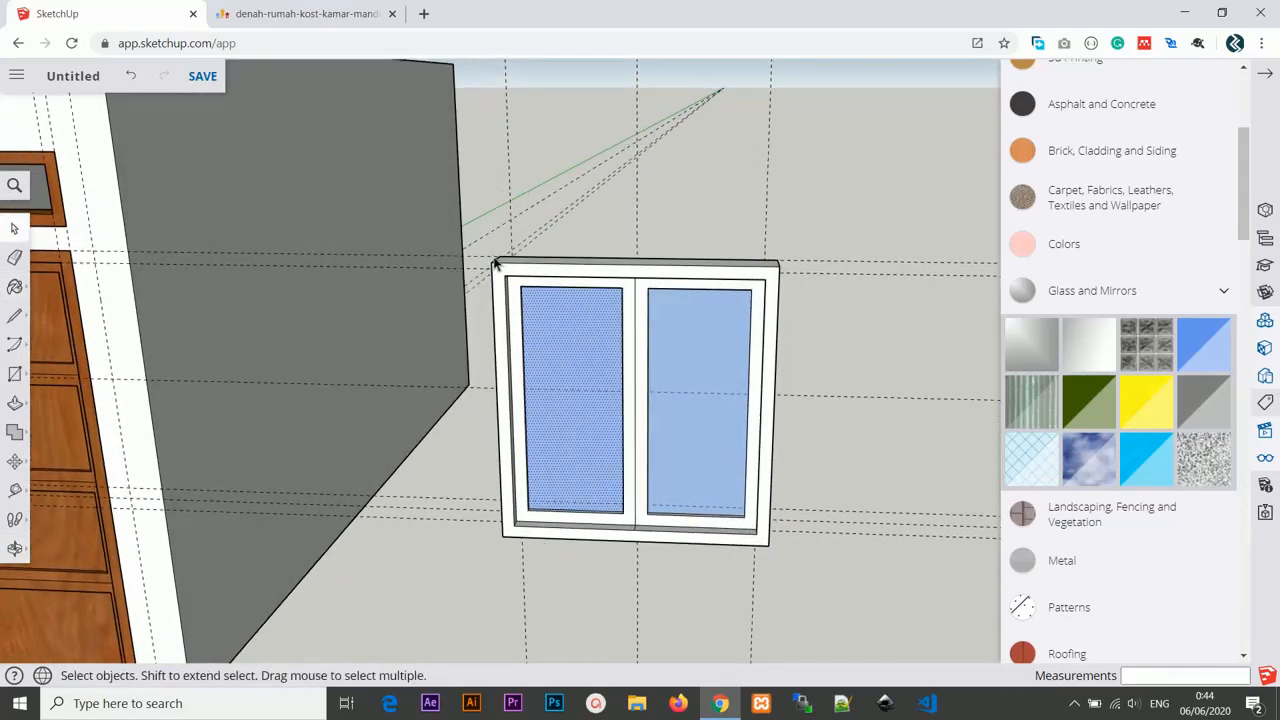
drag(490, 255, 778, 562)
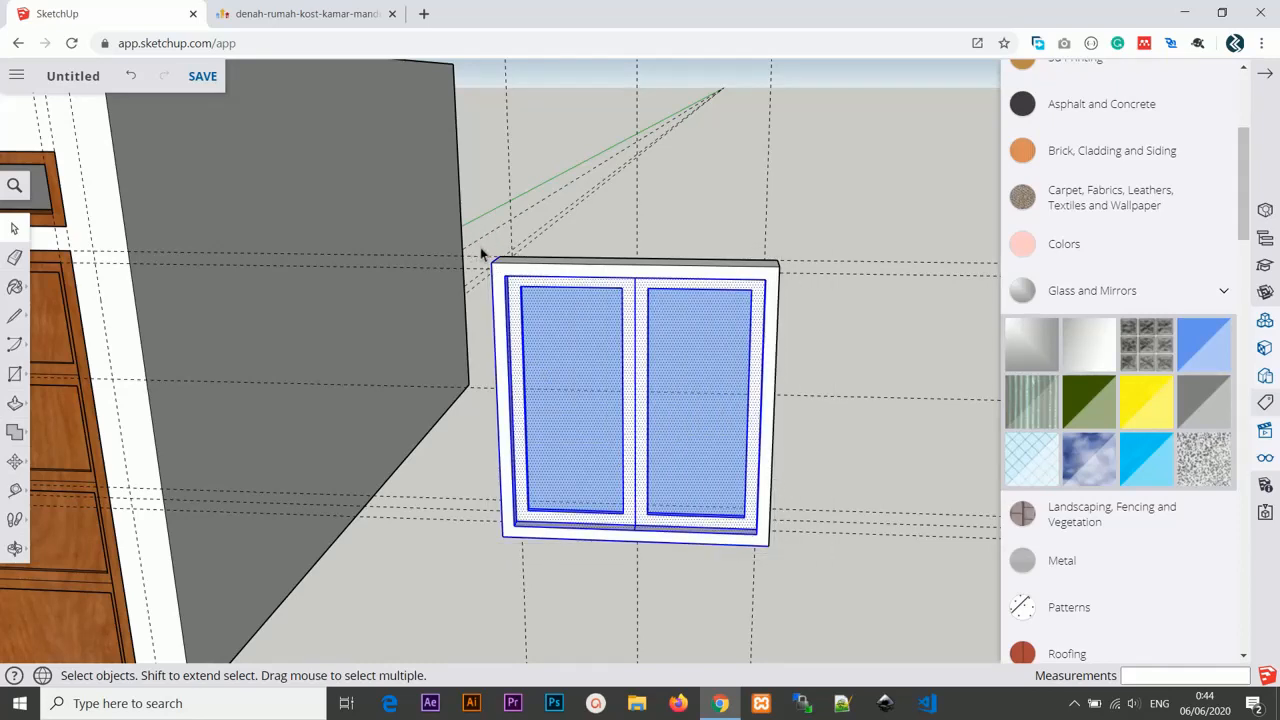
drag(482, 254, 784, 565)
right_click(723, 356)
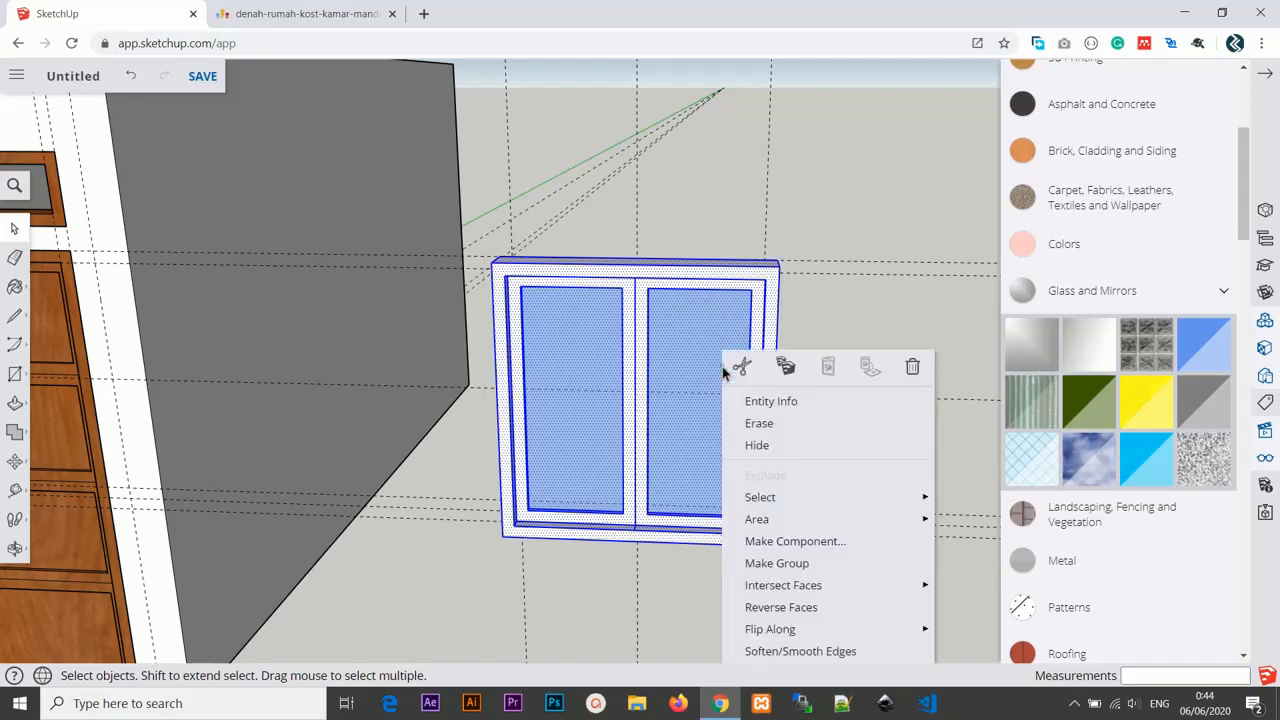
click(796, 564)
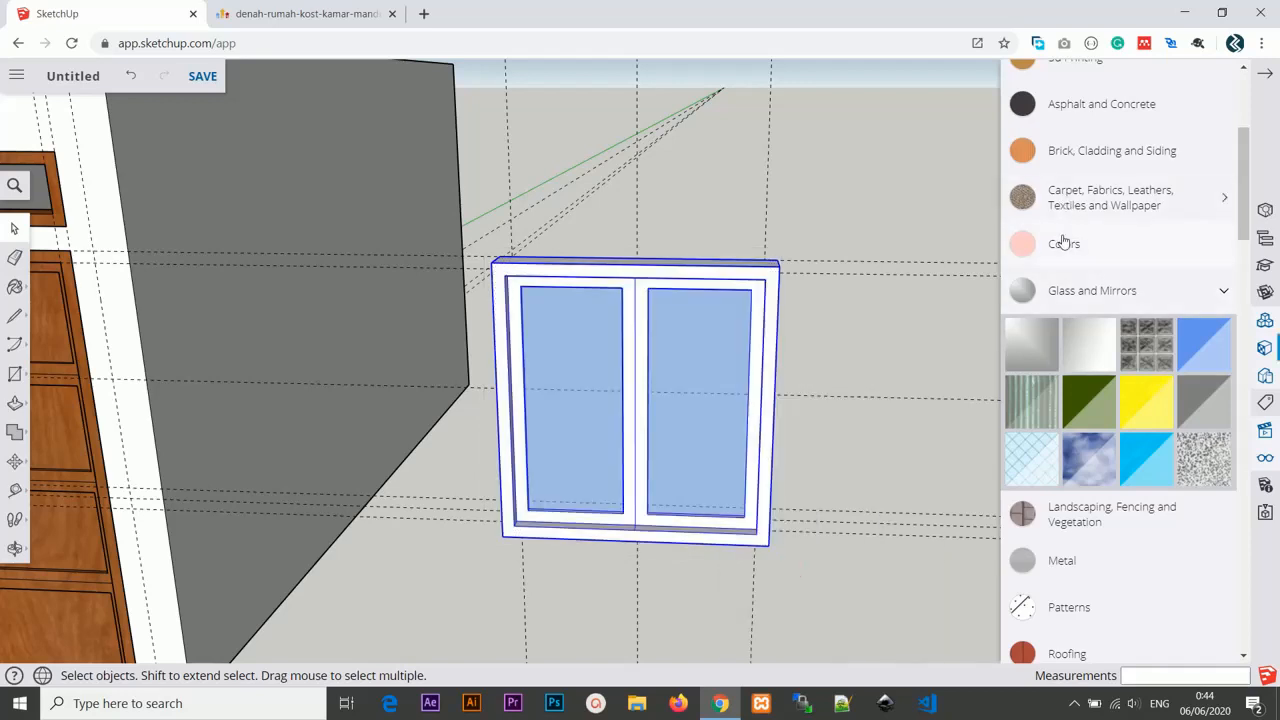
Paint the window group with a wood material.
scroll(1080, 480, down, 6)
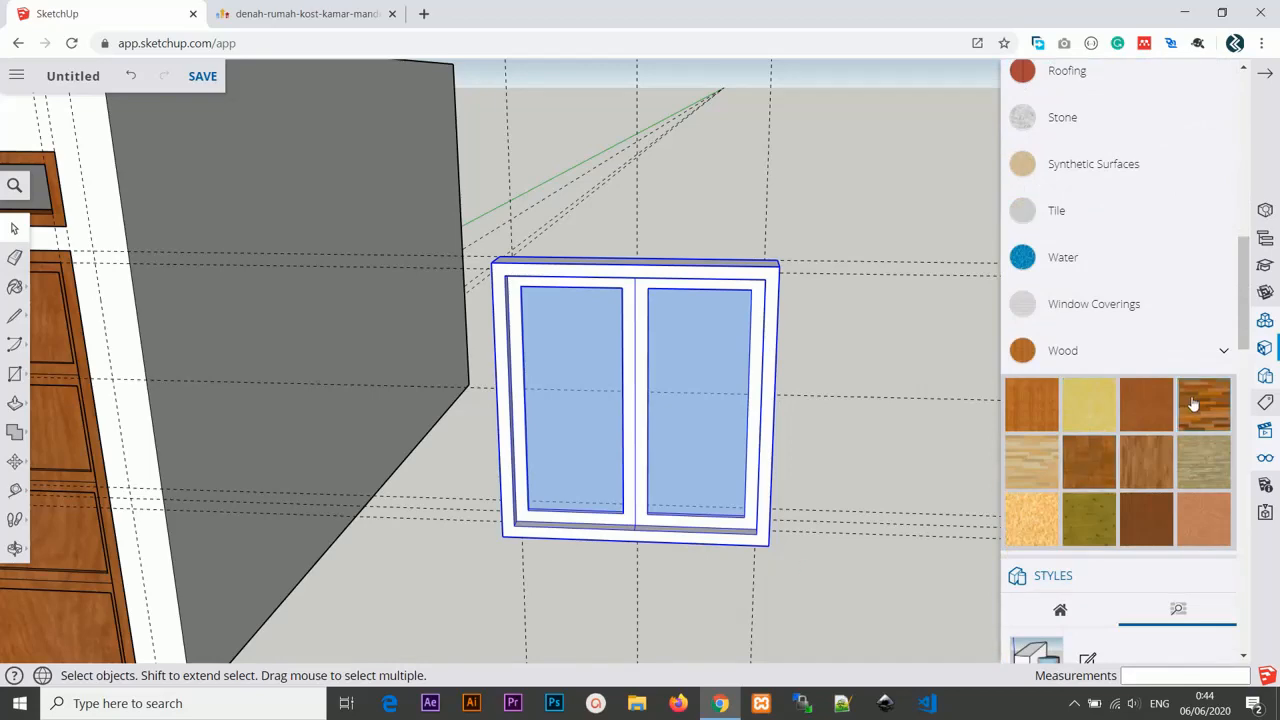
click(1157, 405)
click(718, 270)
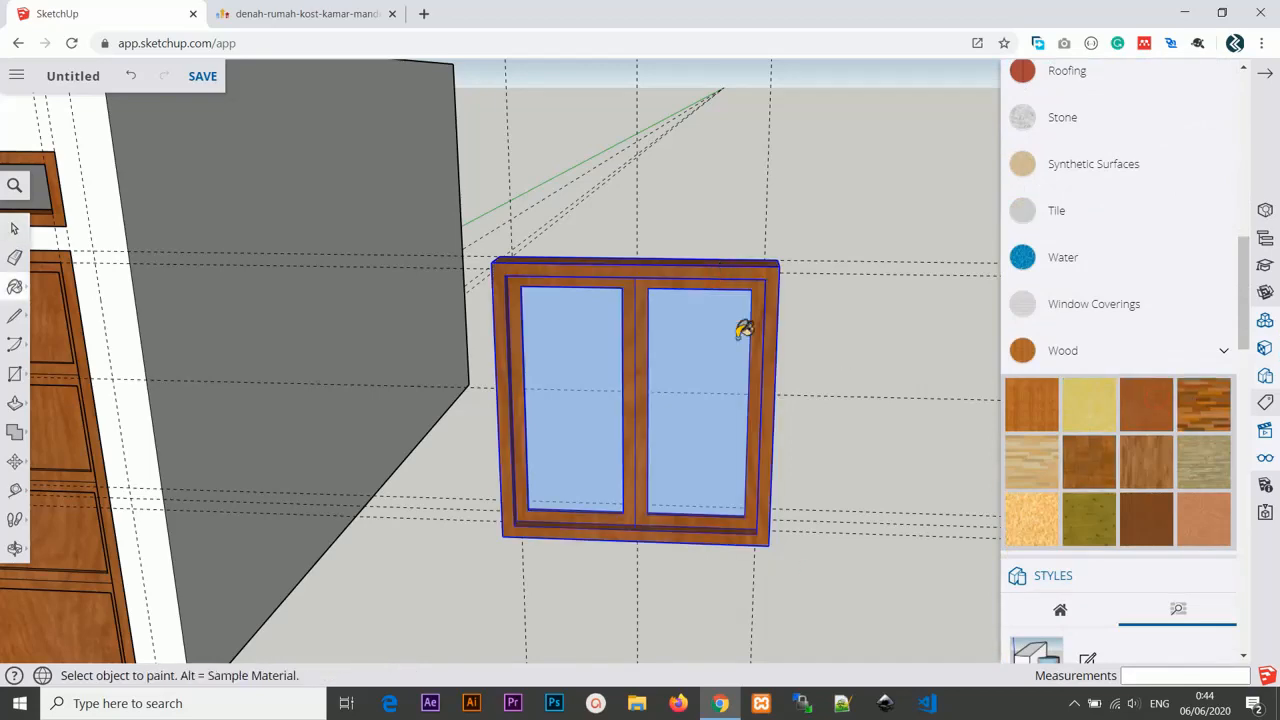
Push the window rectangle on the front wall through 15 cm to cut the window opening.
scroll(744, 330, down, 5)
mouse_move(777, 380)
middle_down()
mouse_move(594, 417)
mouse_move(746, 414)
mouse_move(700, 415)
middle_up()
click(15, 231)
scroll(222, 415, up, 5)
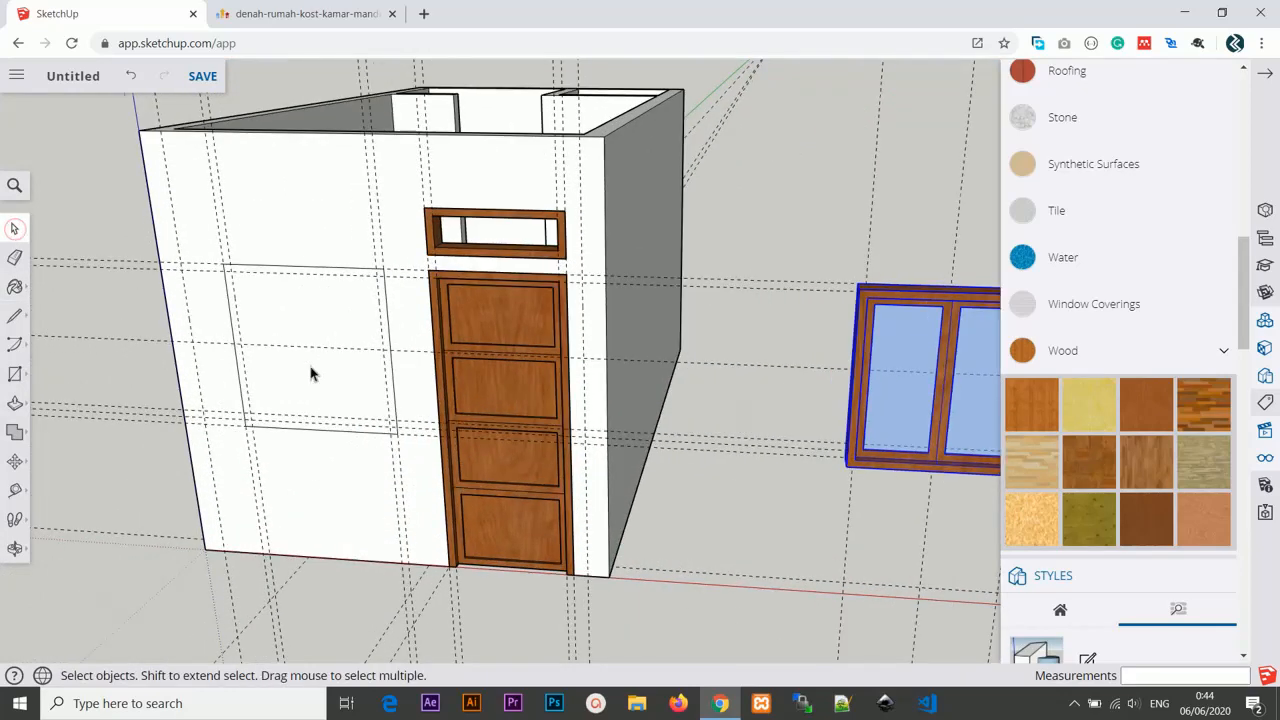
key(p)
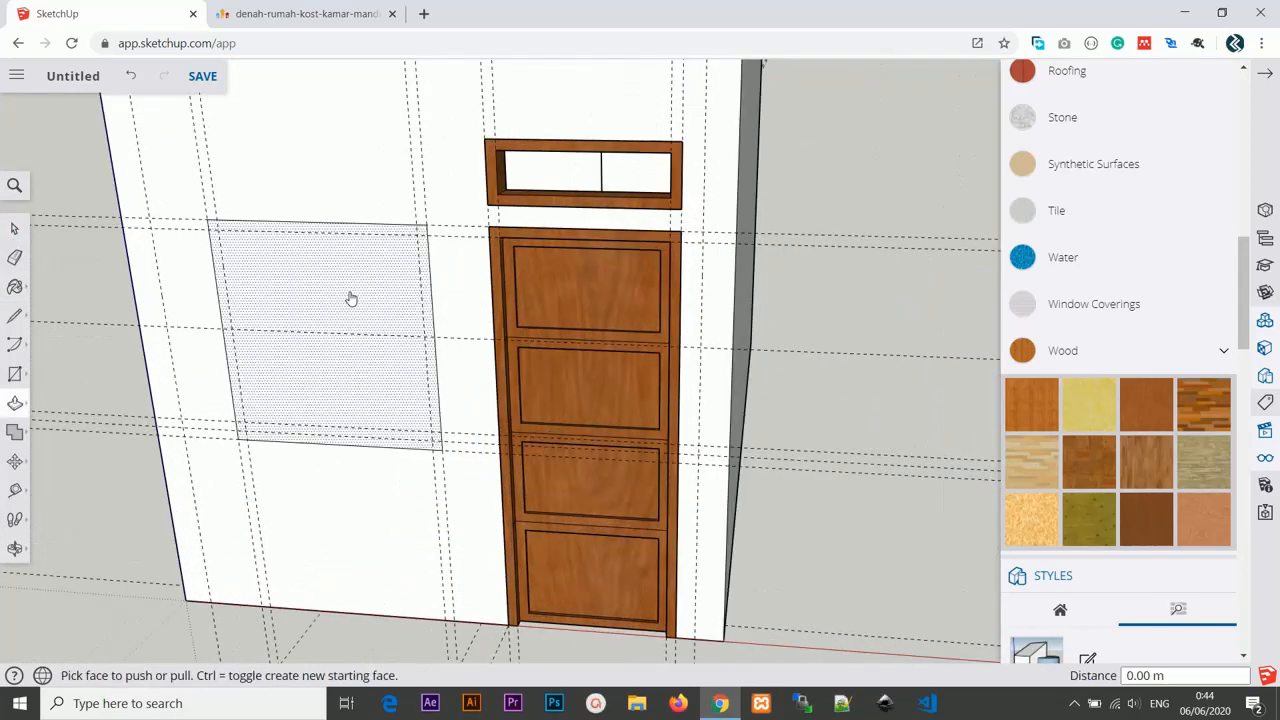
click(351, 298)
click(381, 265)
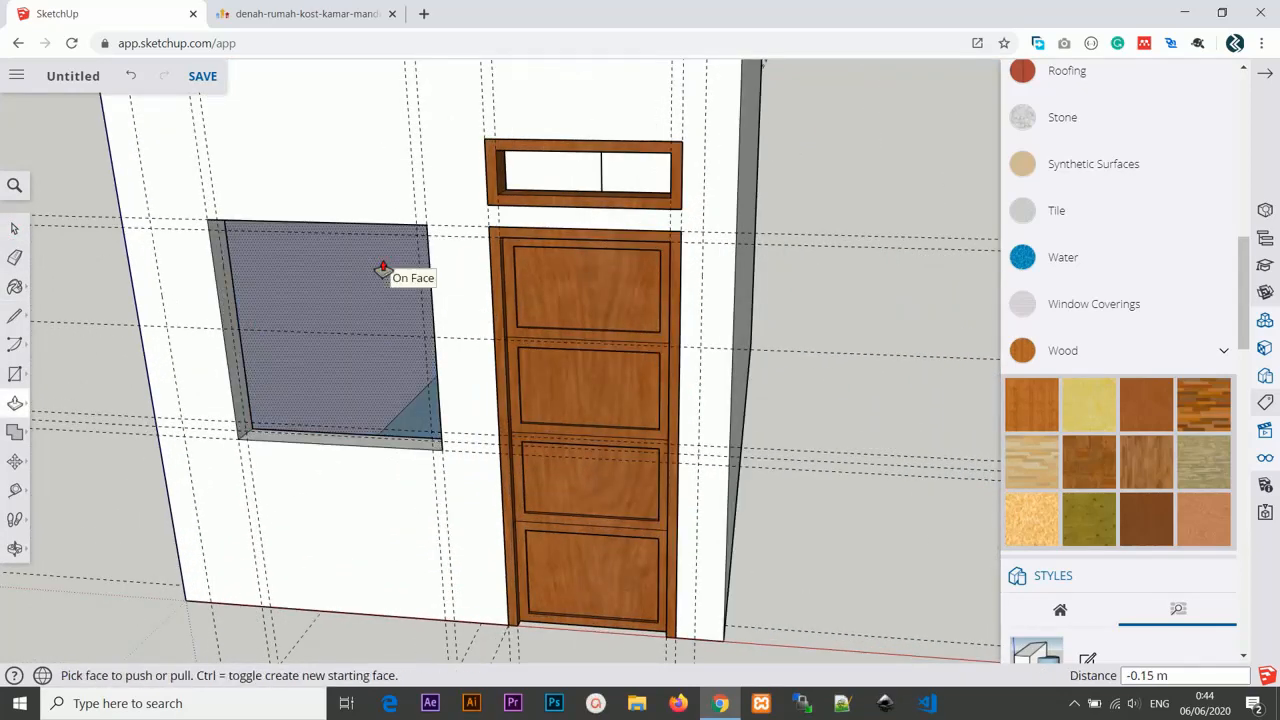
Move the grouped window from its corner into the corner of the wall opening.
scroll(566, 376, down, 5)
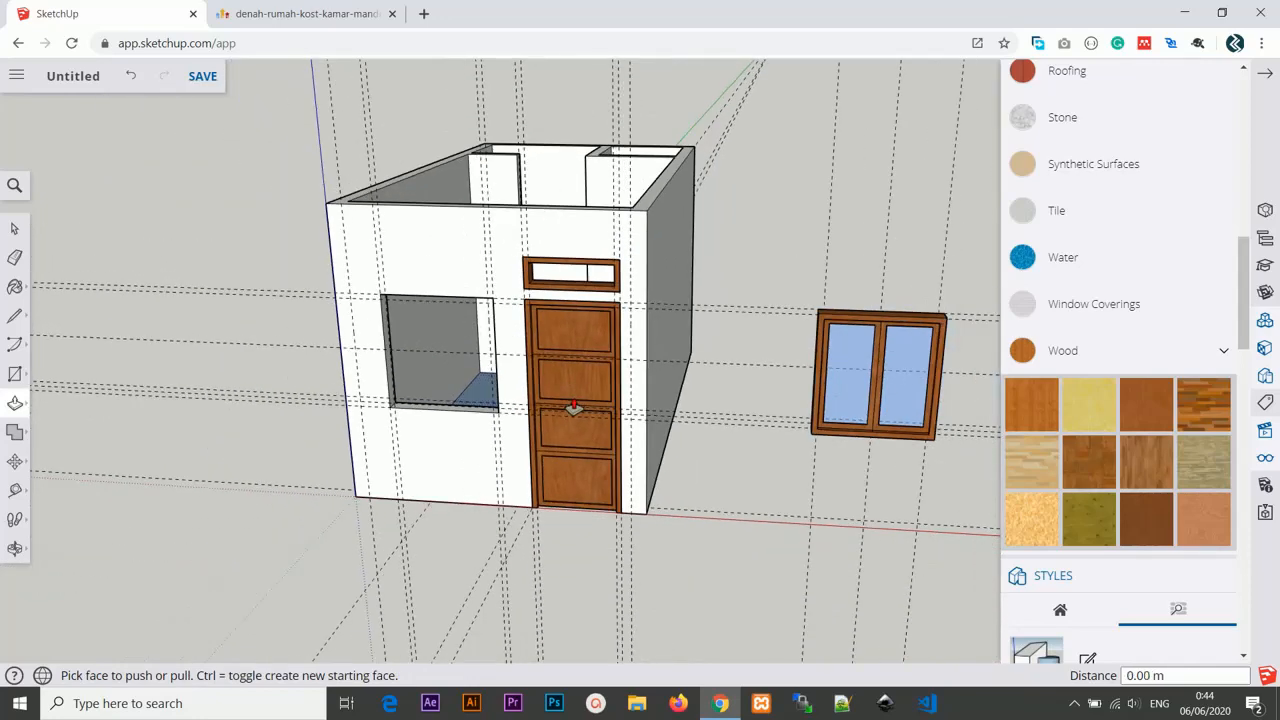
middle_drag(702, 400, 646, 410)
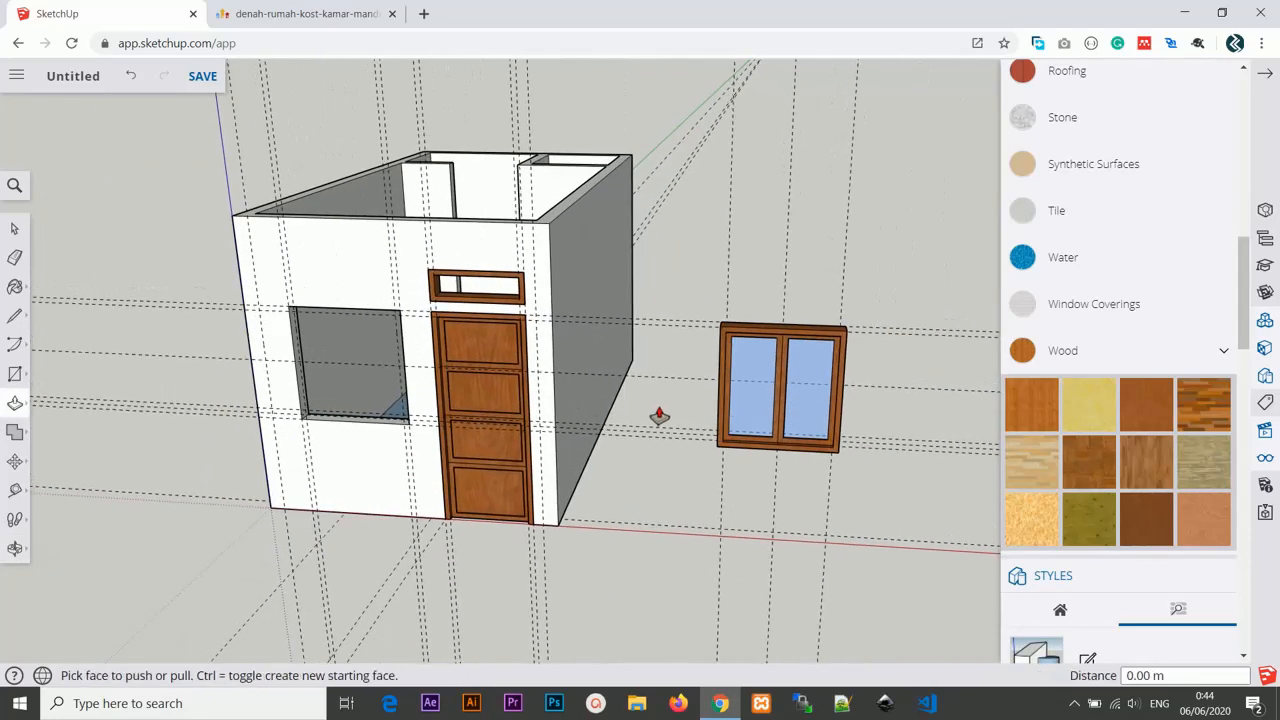
key(m)
middle_drag(834, 451, 895, 481)
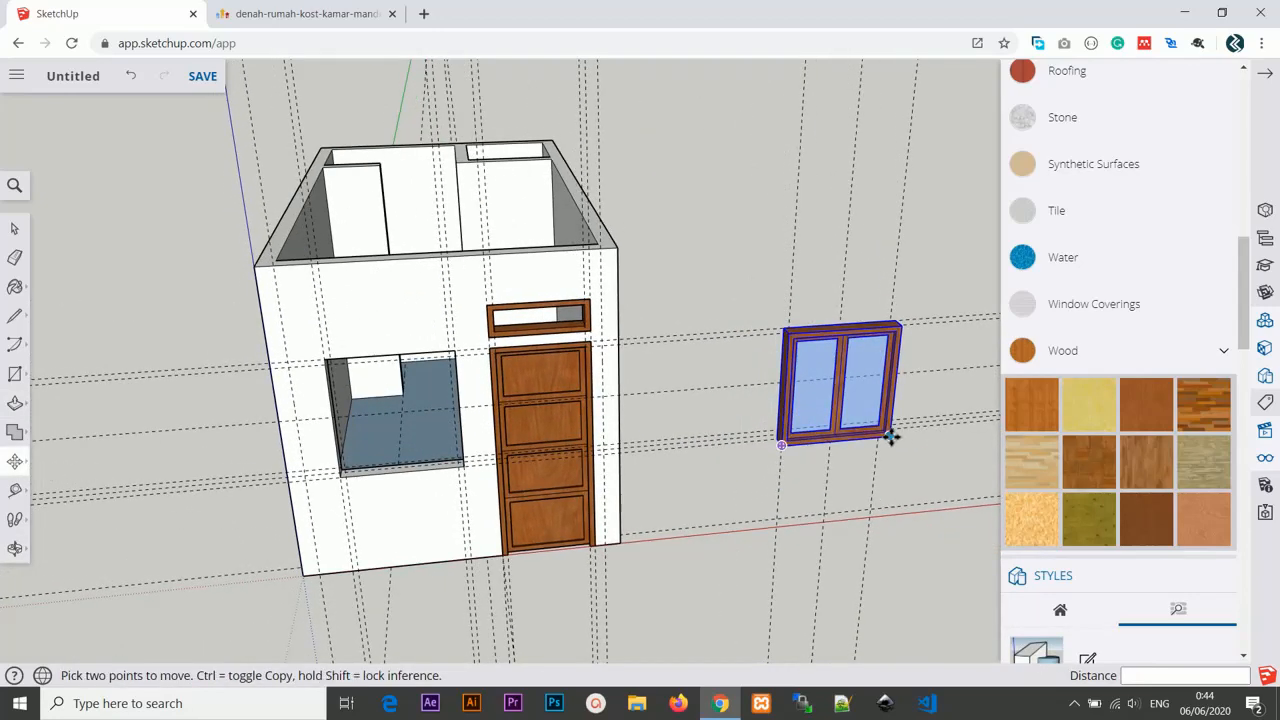
click(894, 434)
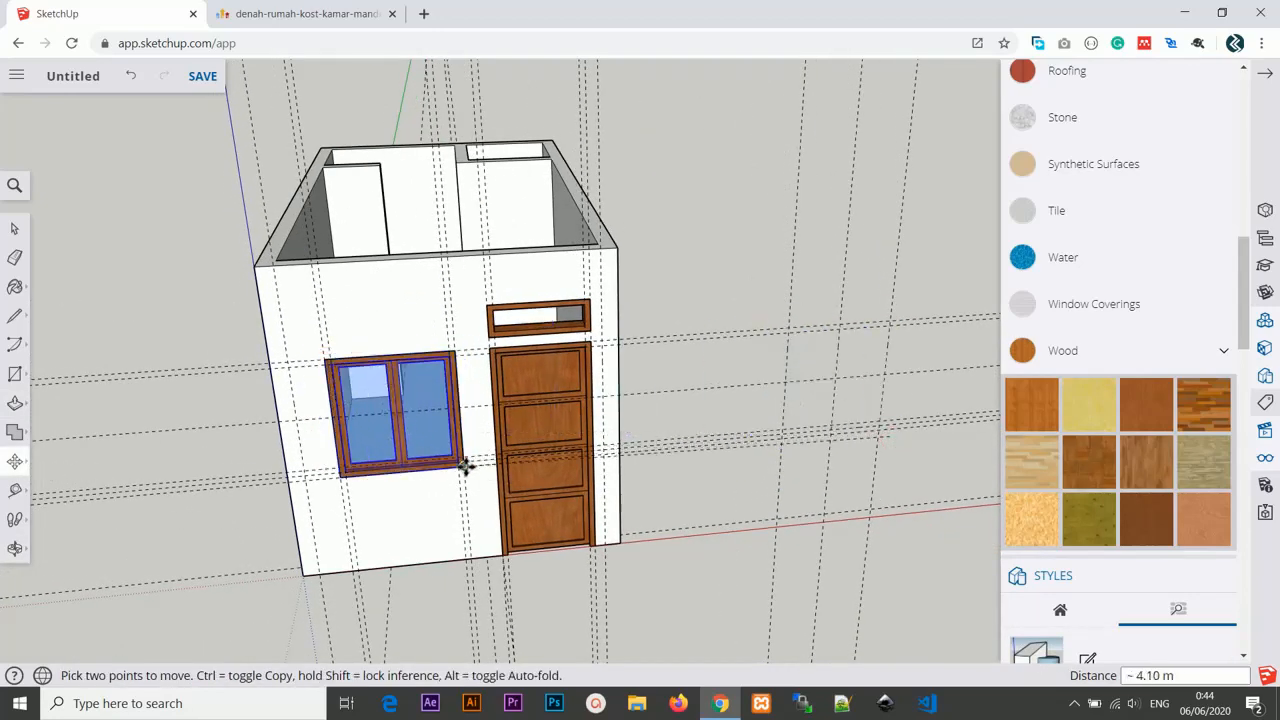
click(463, 463)
scroll(633, 473, down, 2)
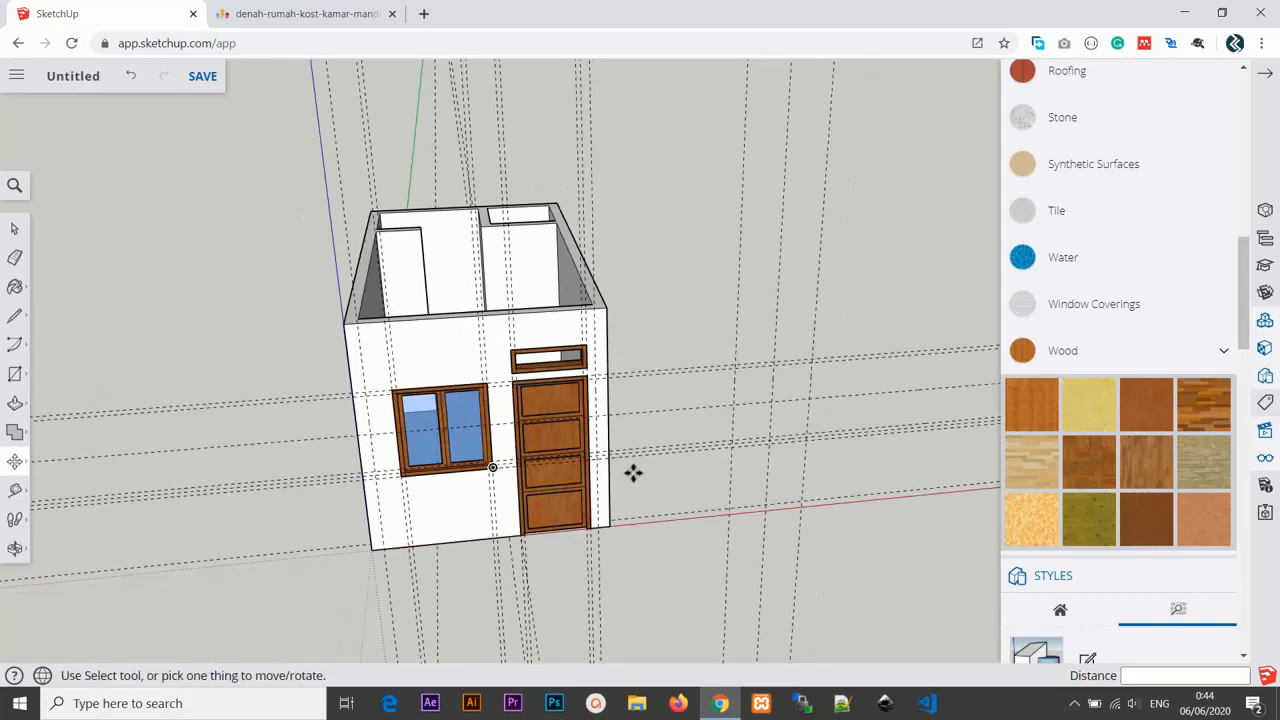
Orbit and zoom in to examine the bathroom partition walls from above.
click(8, 227)
middle_drag(846, 351, 539, 412)
middle_drag(536, 360, 677, 360)
scroll(563, 362, up, 3)
scroll(600, 286, down, 5)
scroll(631, 309, up, 2)
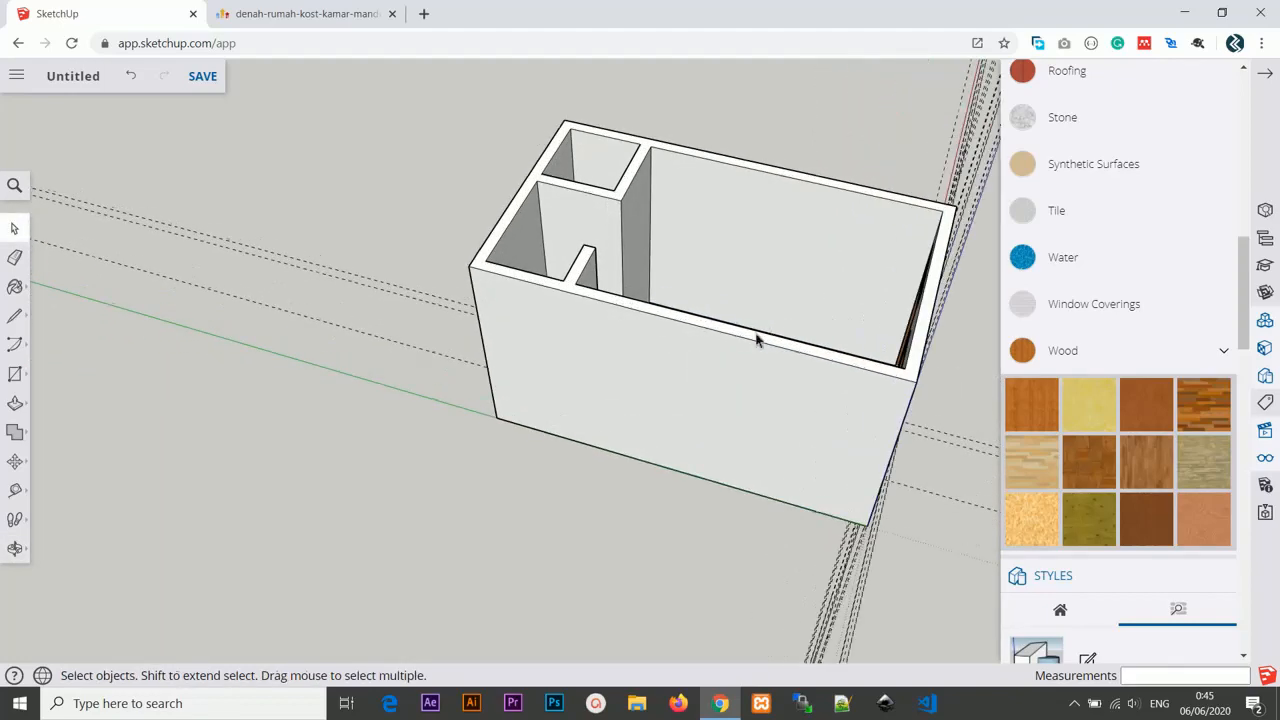
mouse_move(757, 340)
middle_down()
mouse_move(509, 194)
mouse_move(689, 337)
mouse_move(755, 347)
middle_up()
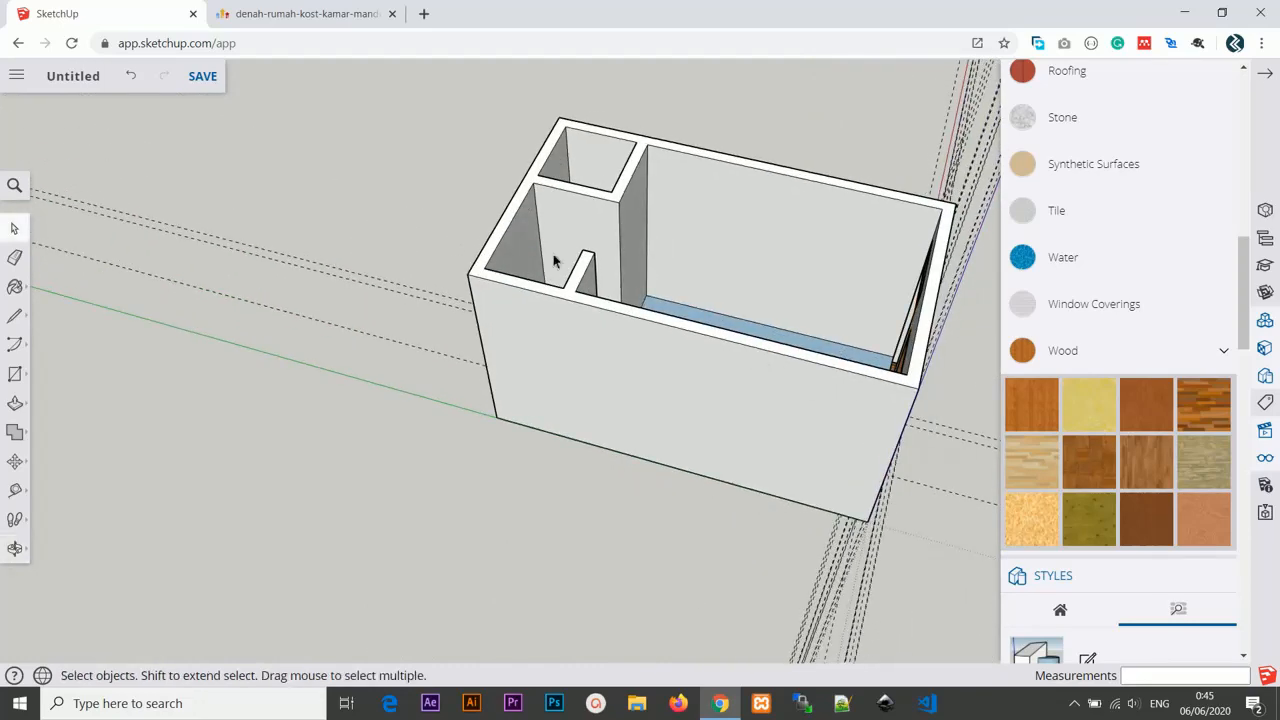
scroll(570, 260, up, 2)
middle_drag(586, 257, 563, 406)
scroll(571, 430, up, 2)
scroll(563, 408, up, 1)
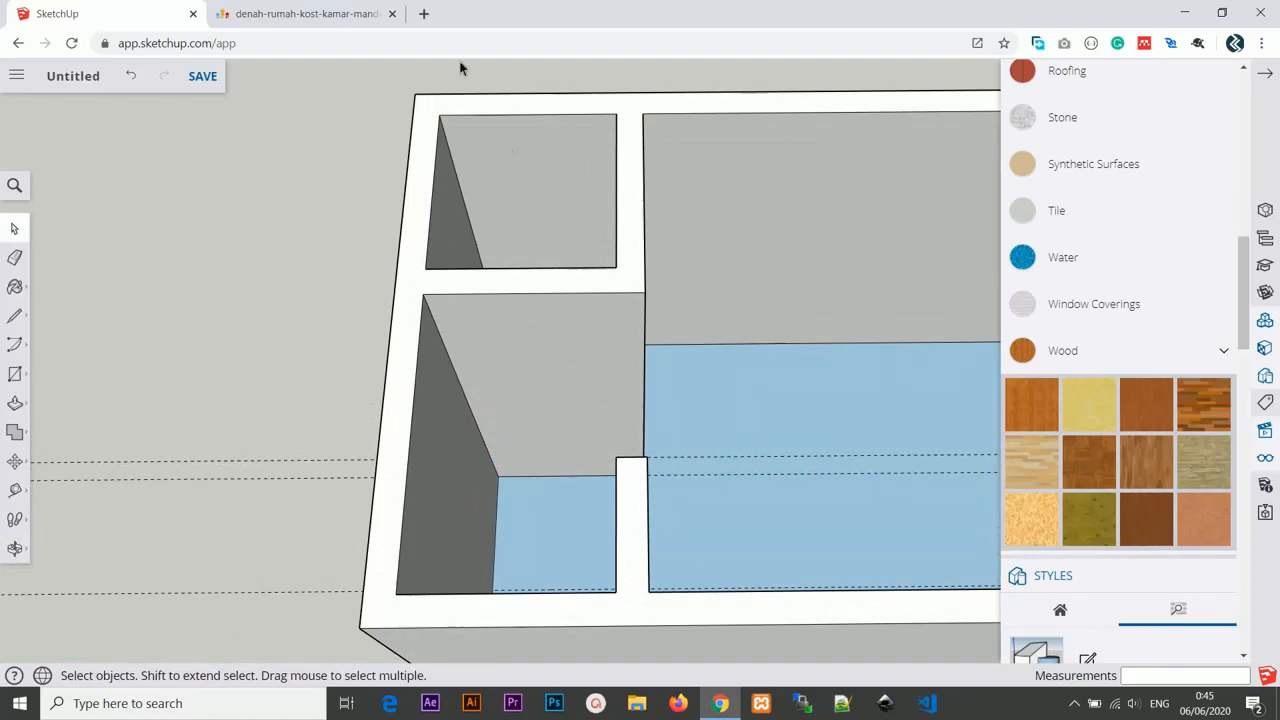
Search the web in a new tab for ukuran pintu kamar mandi, then close the tab.
click(424, 13)
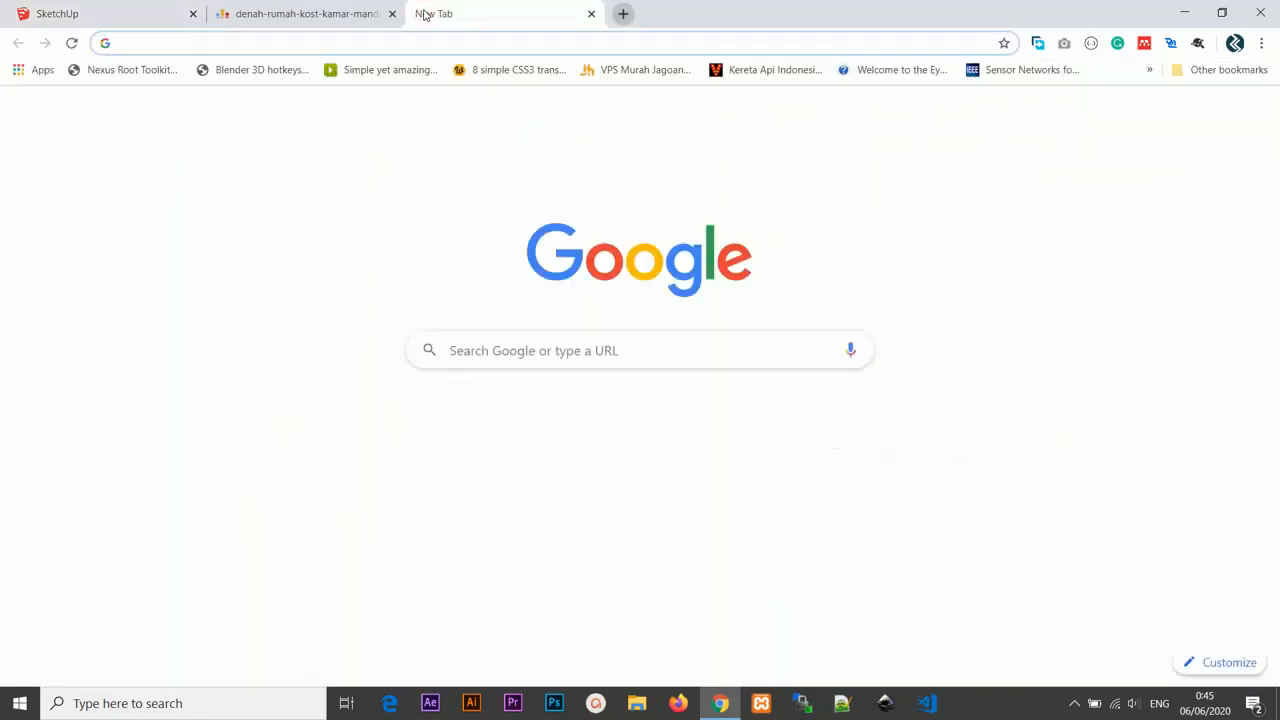
text(ukura)
key(BackSpace)
key(BackSpace)
key(BackSpace)
key(BackSpace)
key(BackSpace)
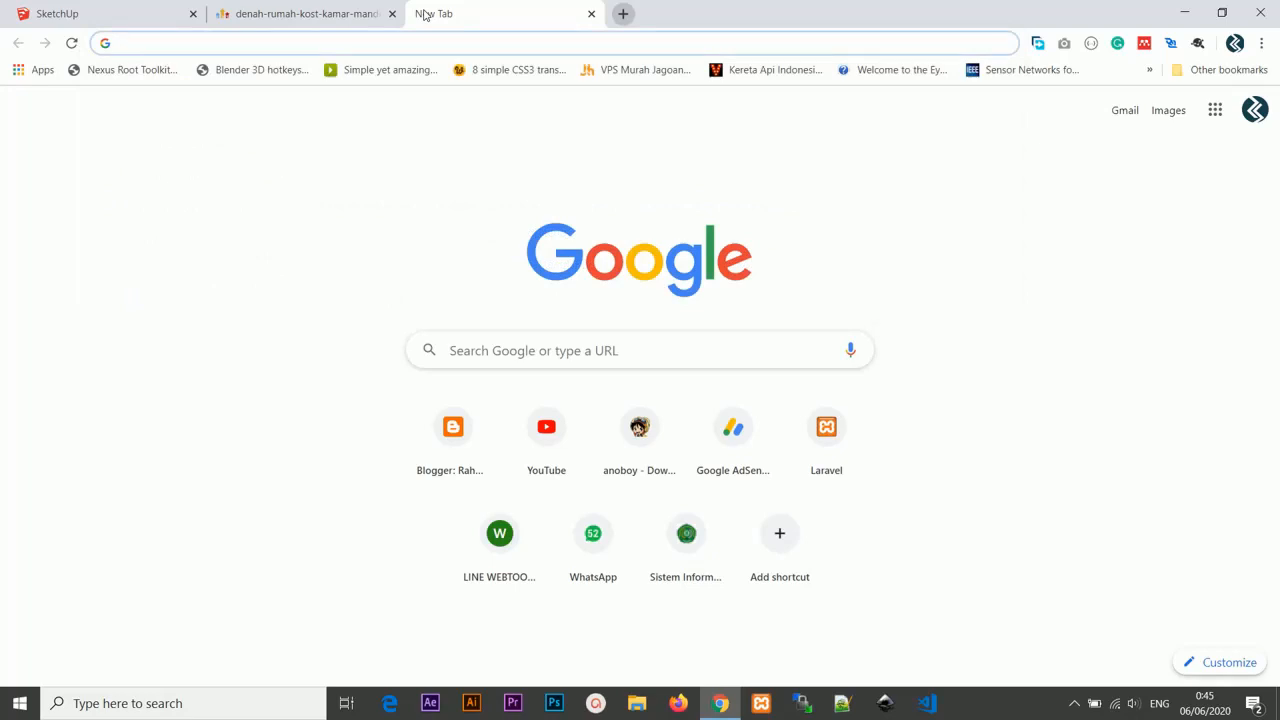
text(ukuran pin)
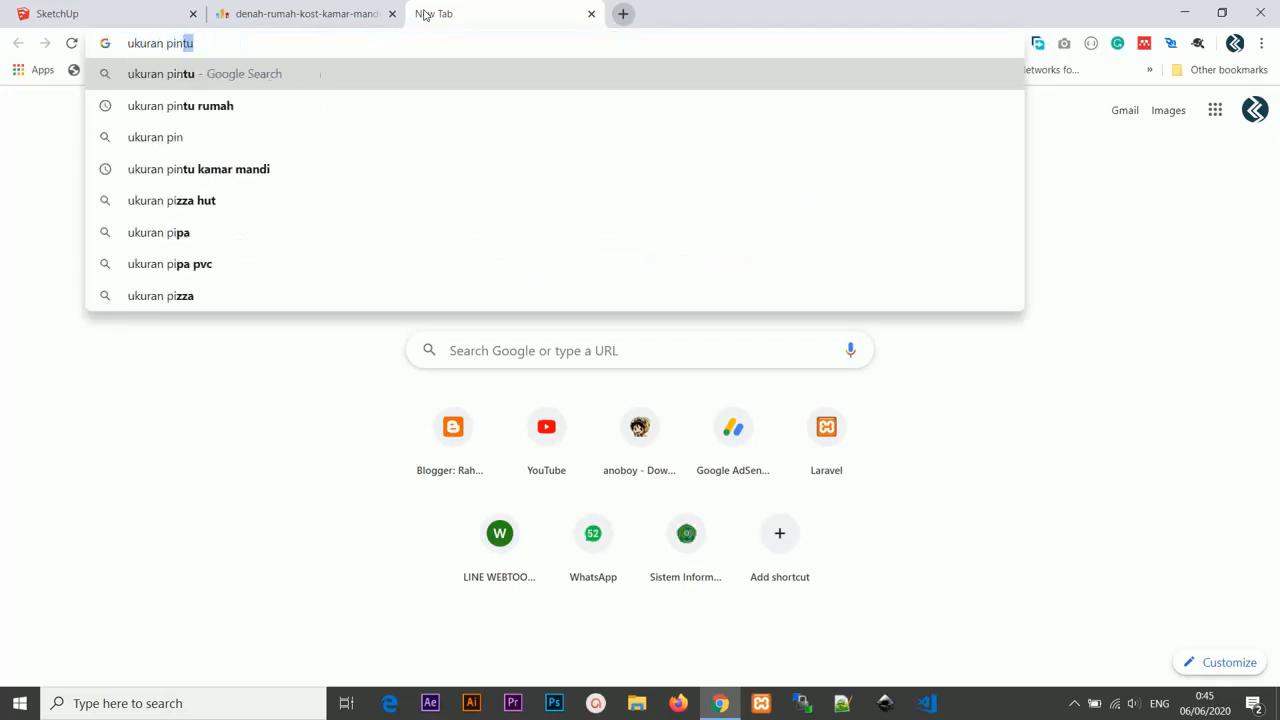
text(tu kamar mandi)
key(Return)
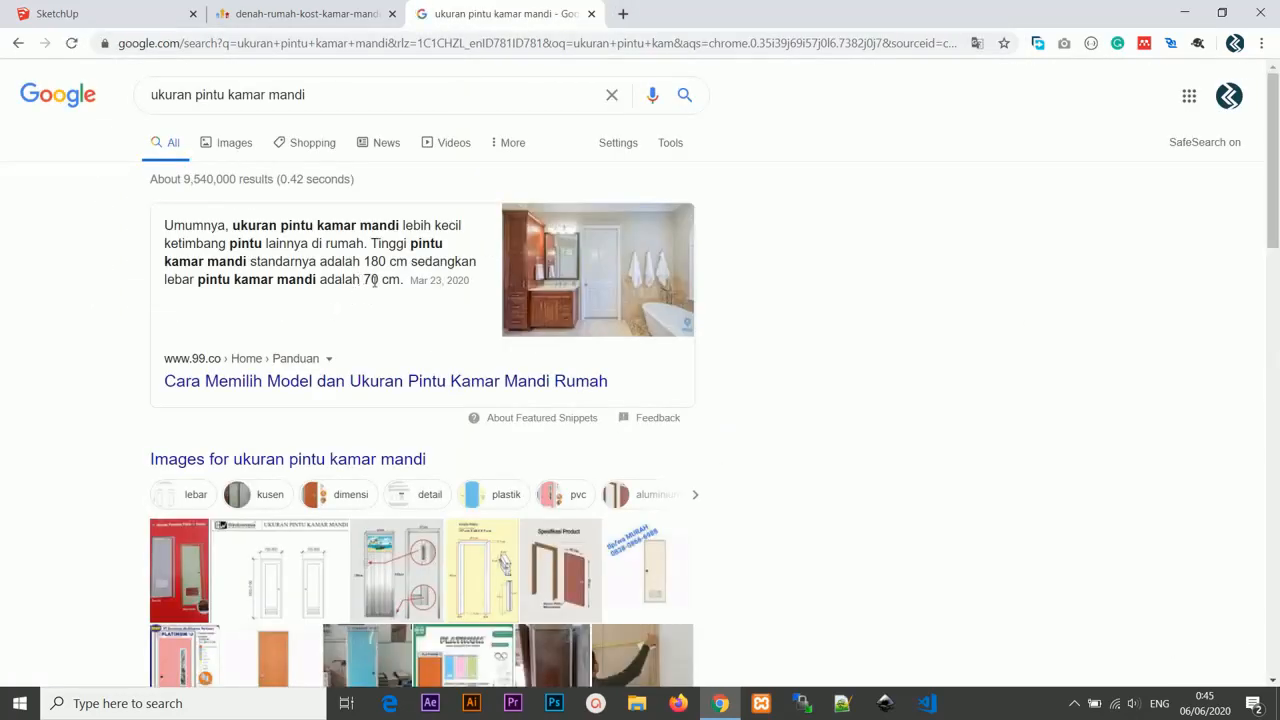
click(594, 13)
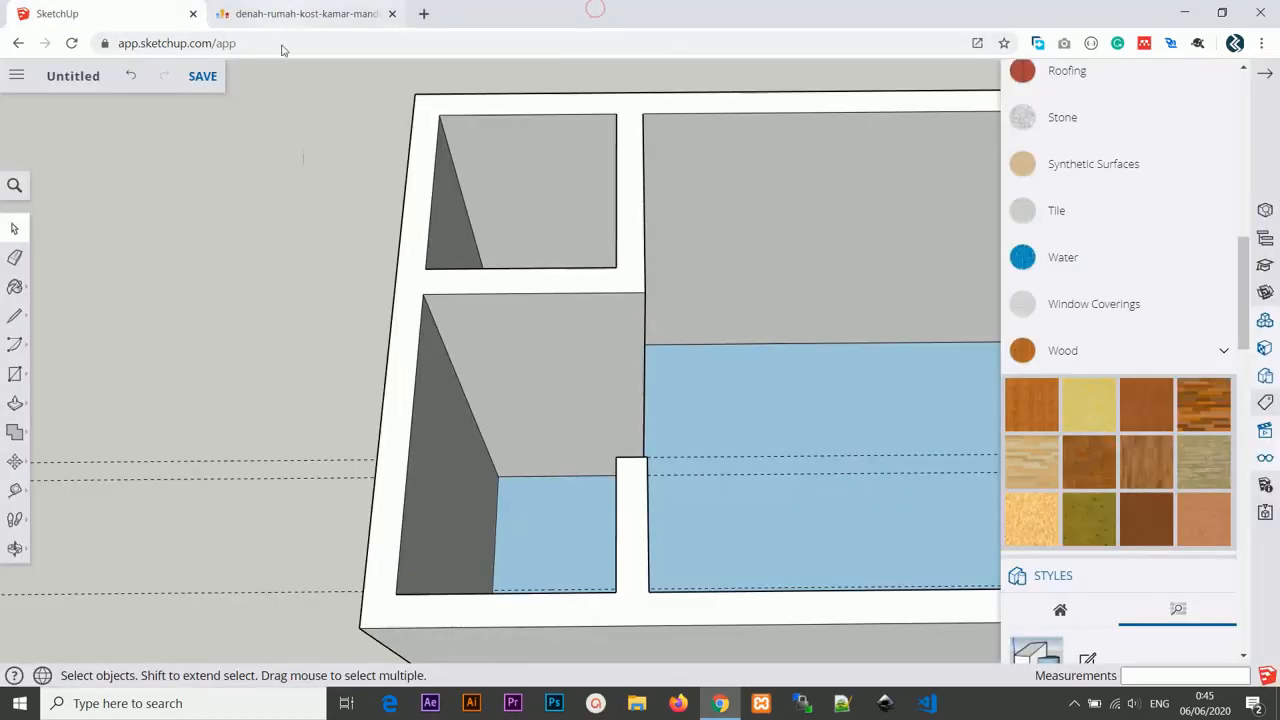
Copy the bathroom partition wall face out beside the building as a door template.
click(509, 351)
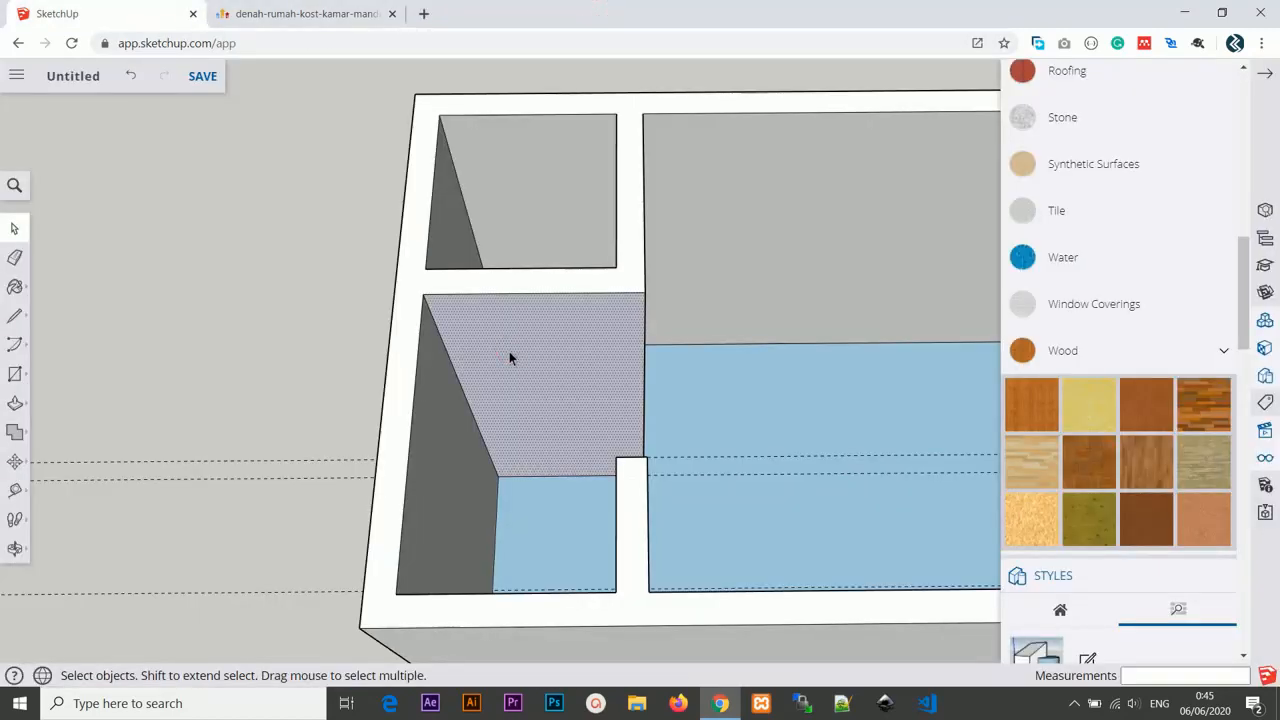
middle_drag(511, 357, 543, 314)
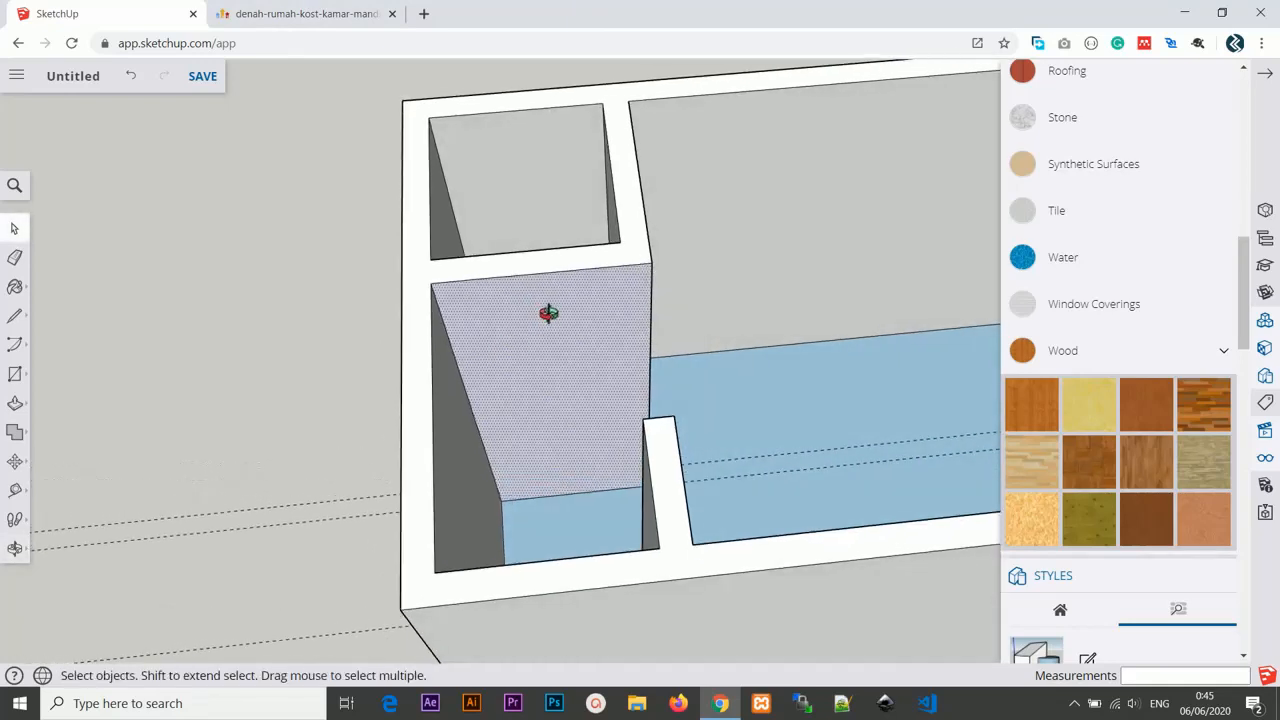
key(m)
key(ctrl)
click(564, 348)
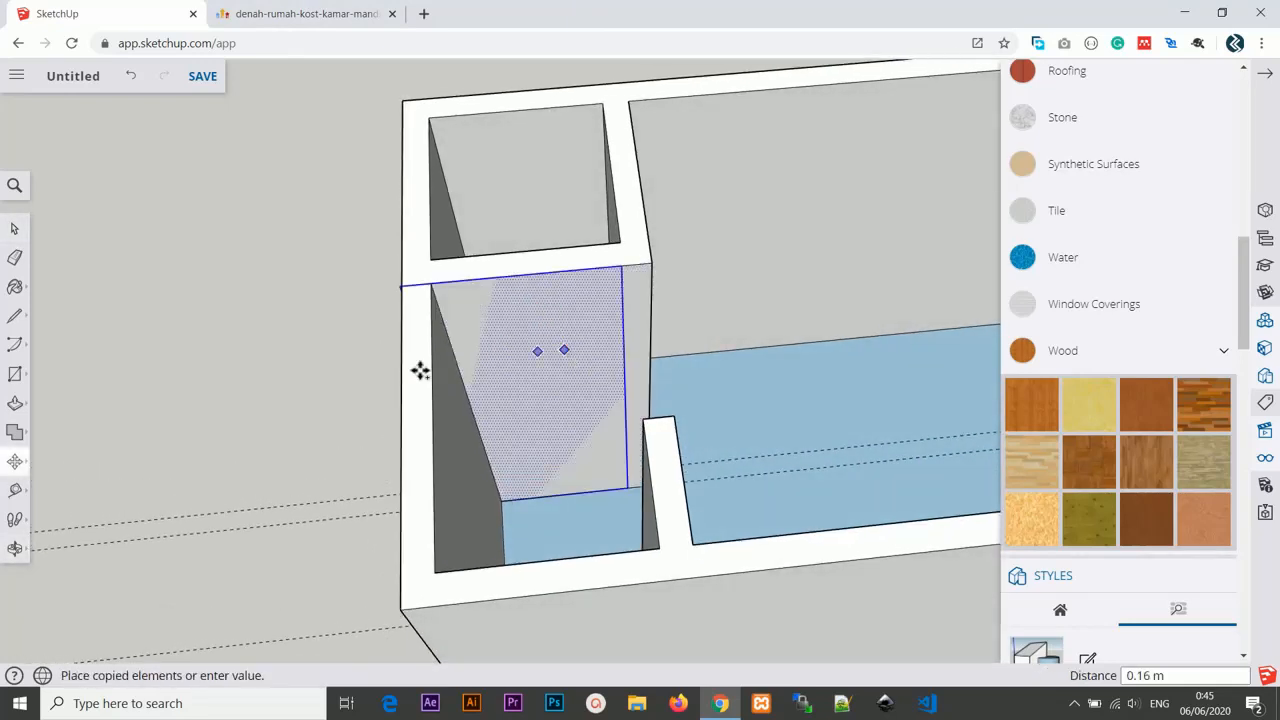
click(122, 388)
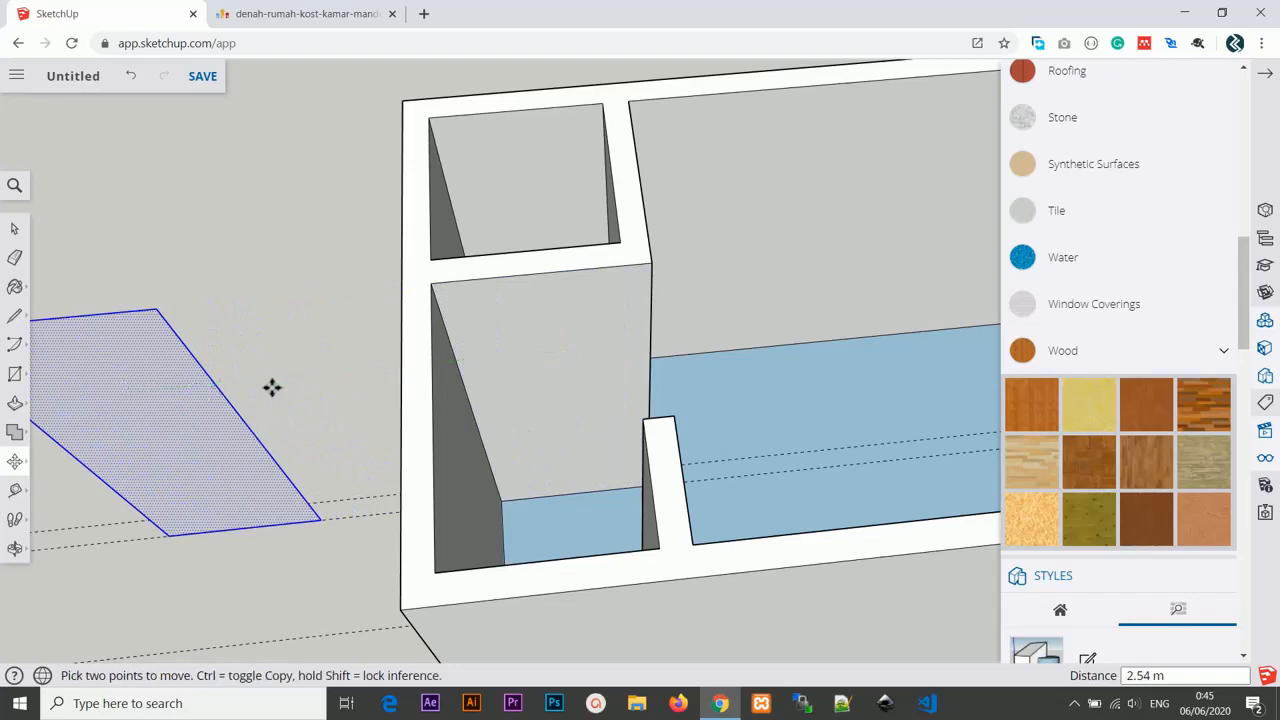
middle_drag(271, 386, 471, 246)
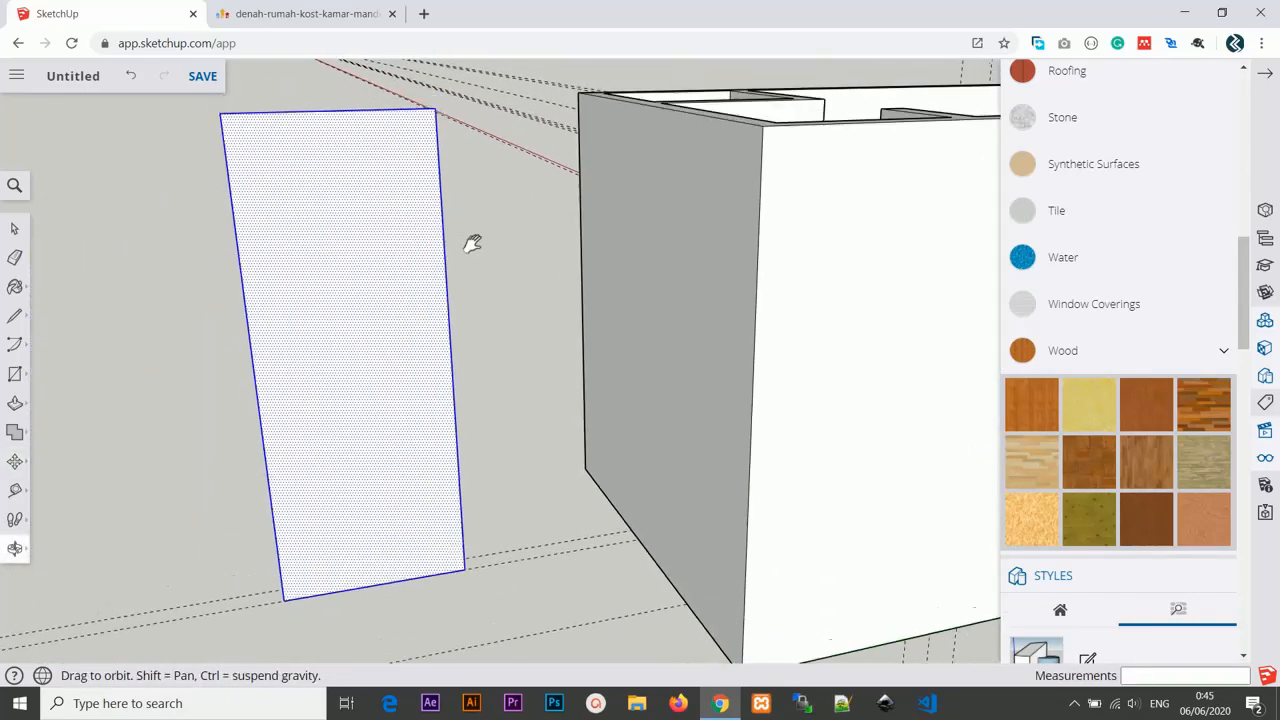
Place guidelines 15 cm in from both long edges of the copied face.
key(t)
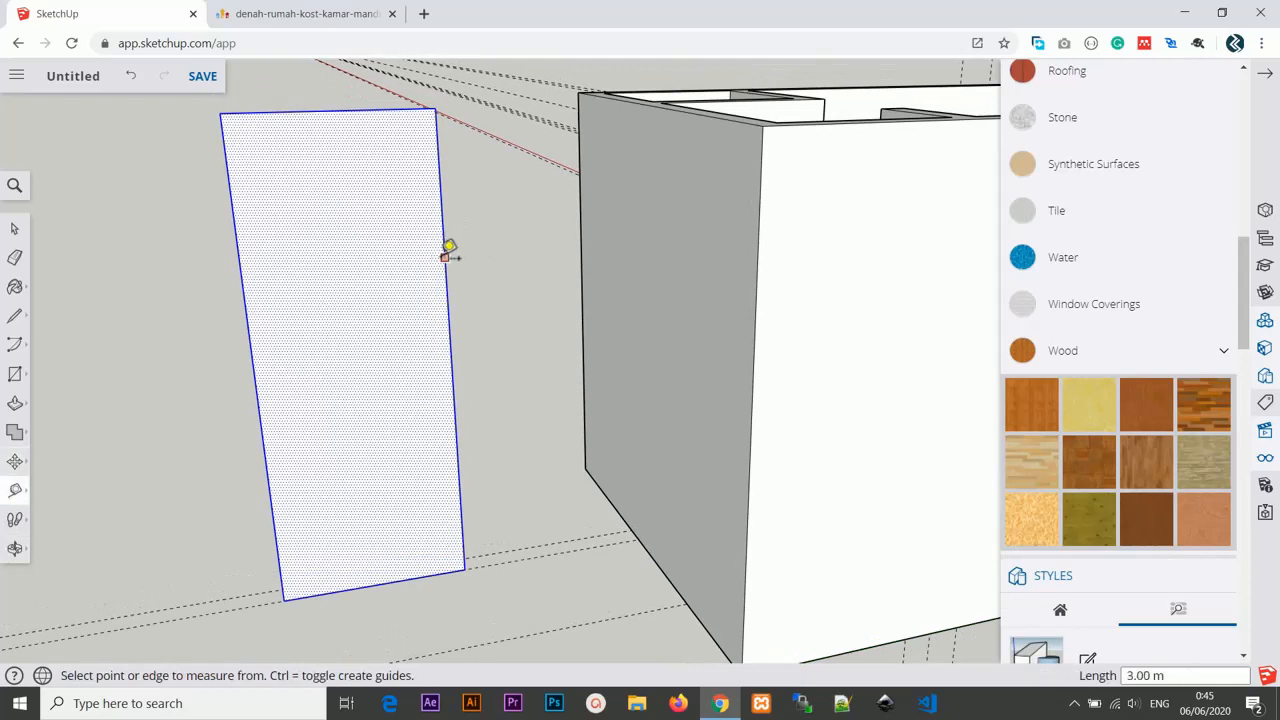
click(445, 257)
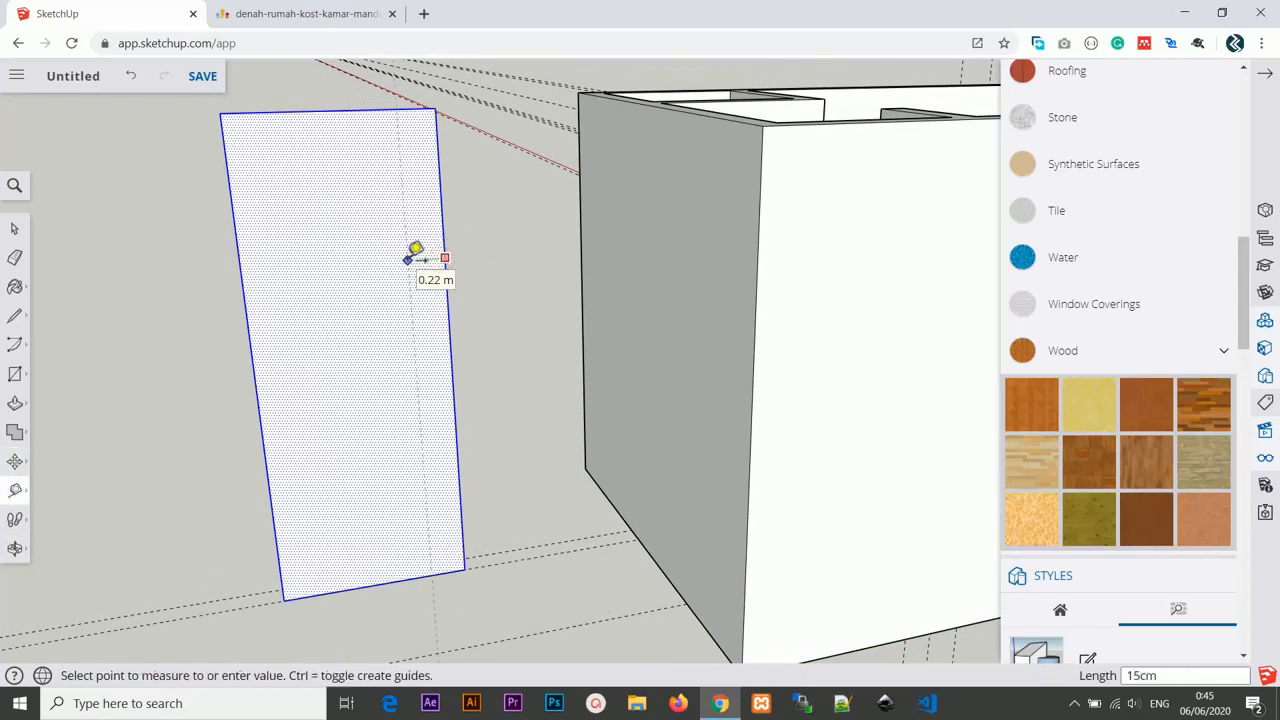
click(415, 258)
click(236, 237)
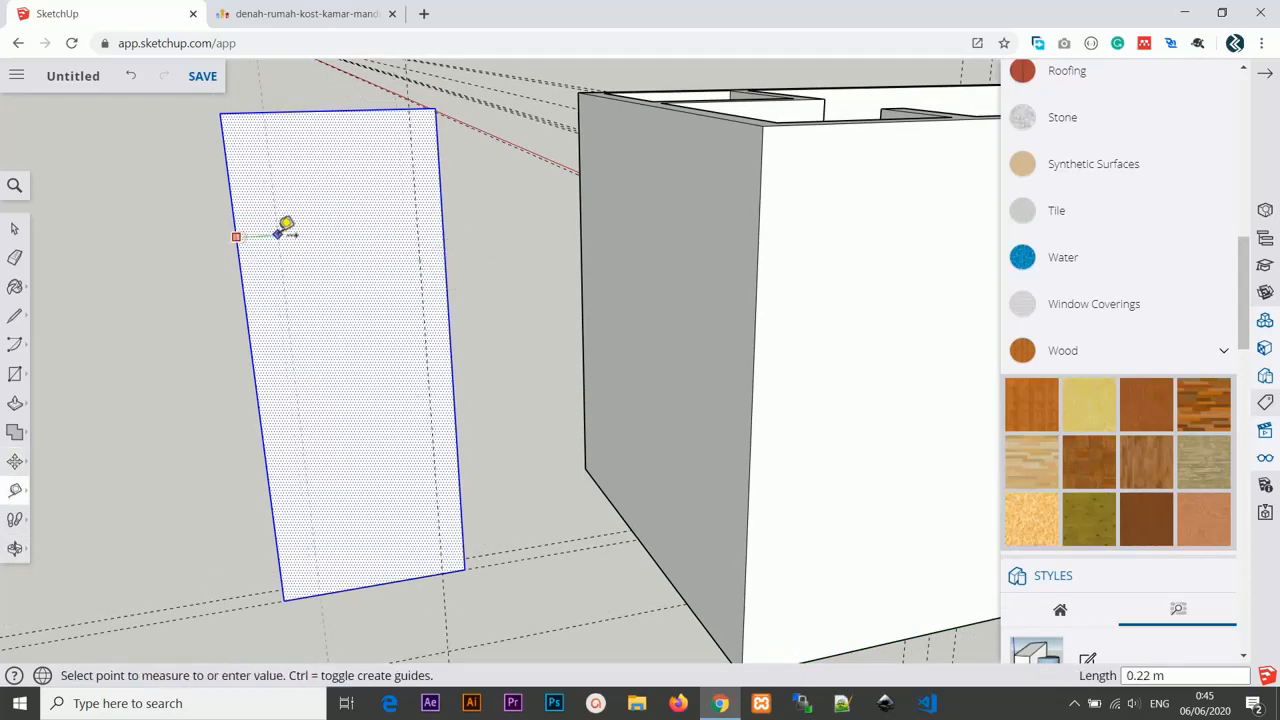
click(282, 232)
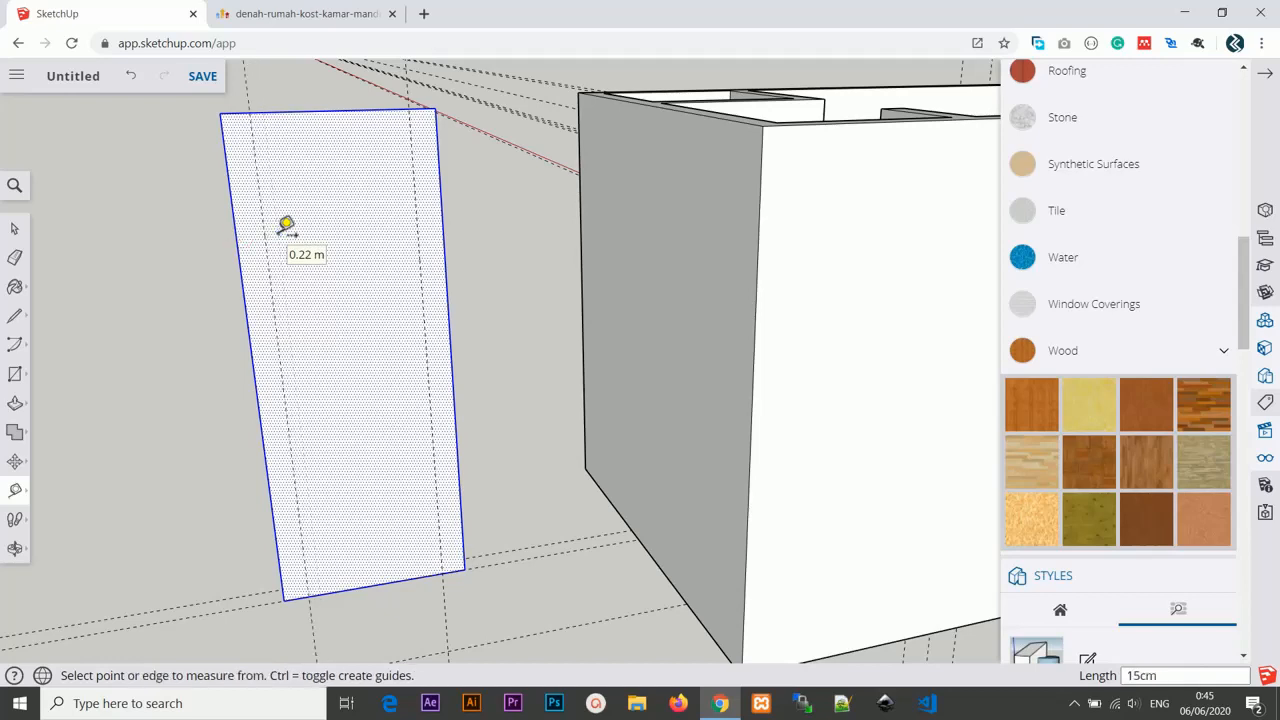
Add a guideline 5 cm inside the left 15 cm guide.
click(259, 191)
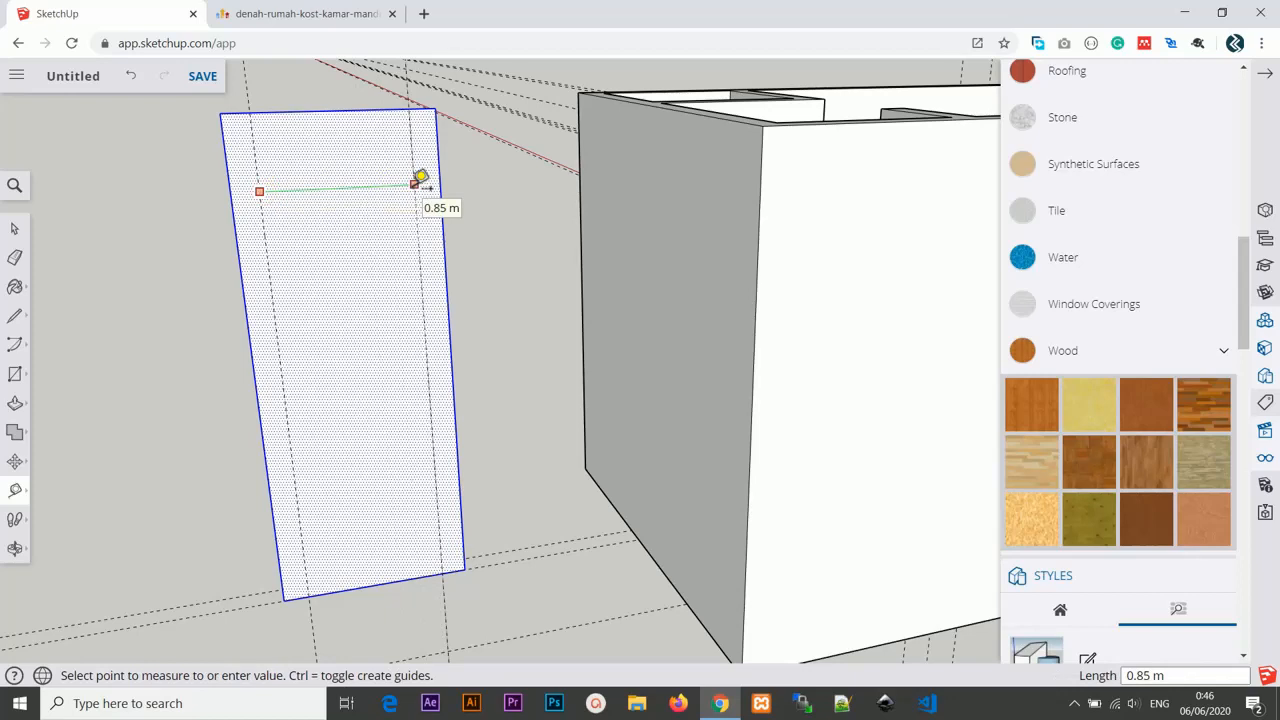
scroll(420, 182, up, 1)
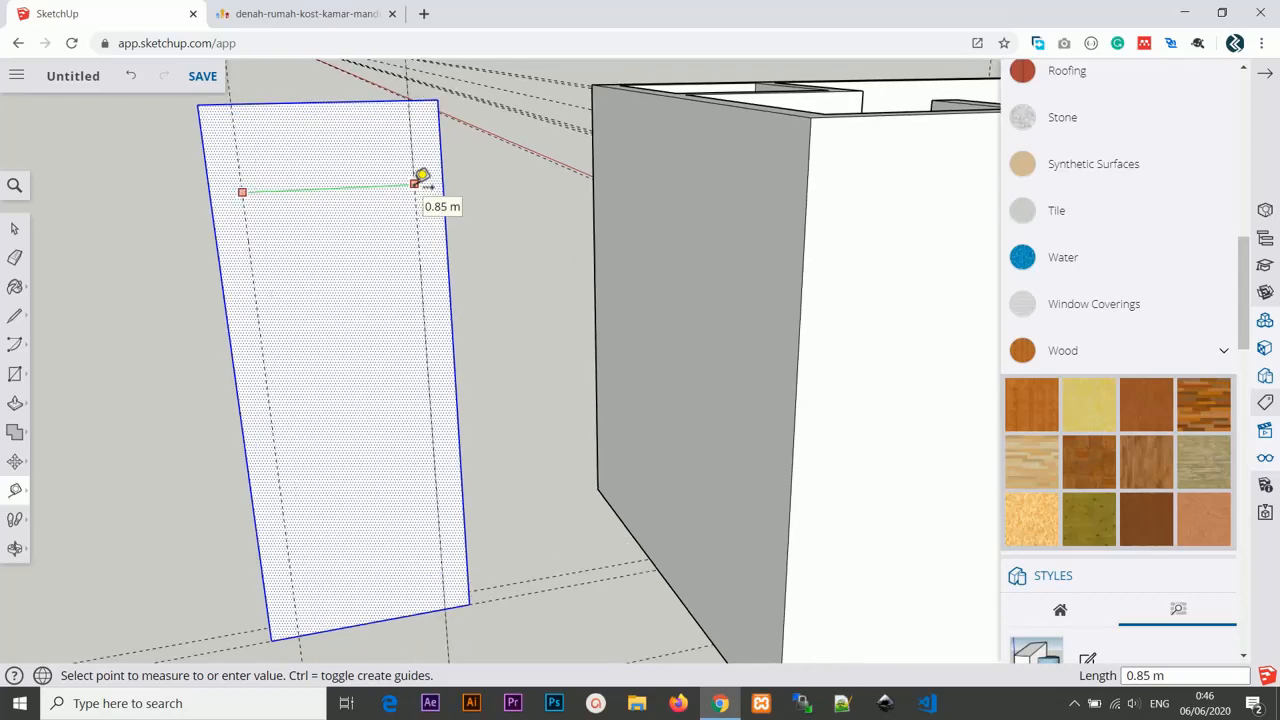
click(300, 190)
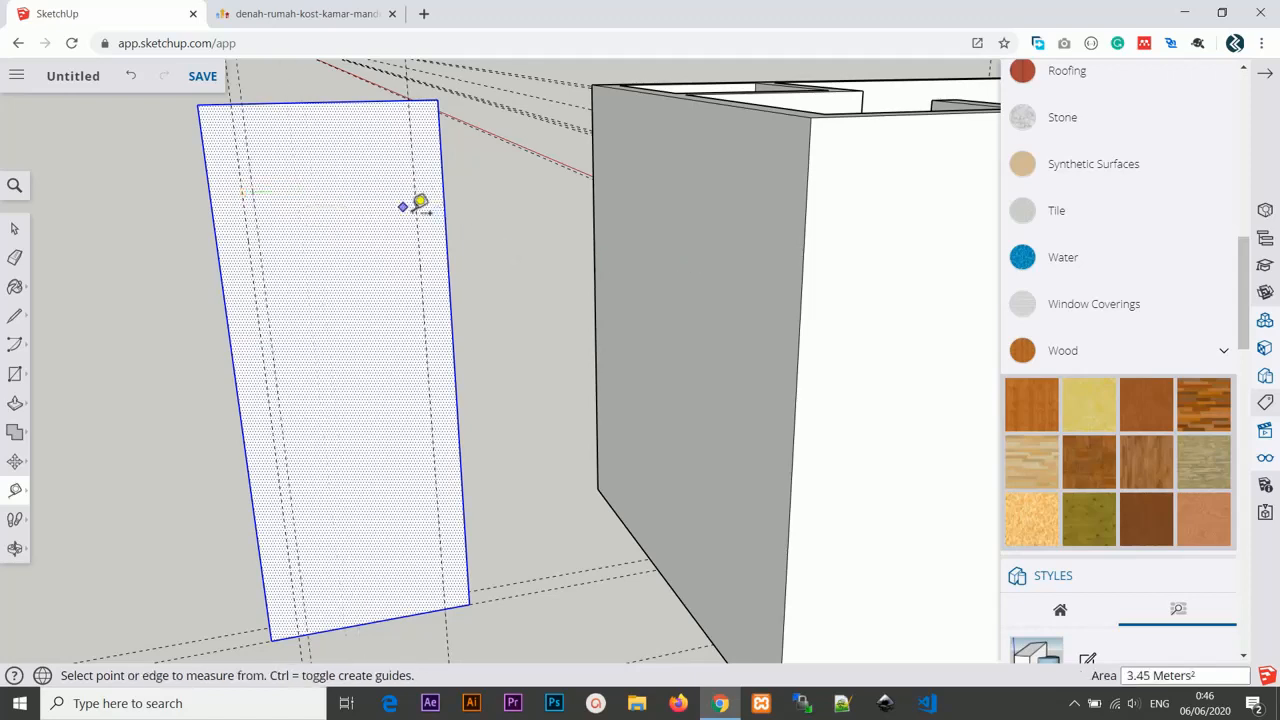
key(ctrl+z)
click(248, 234)
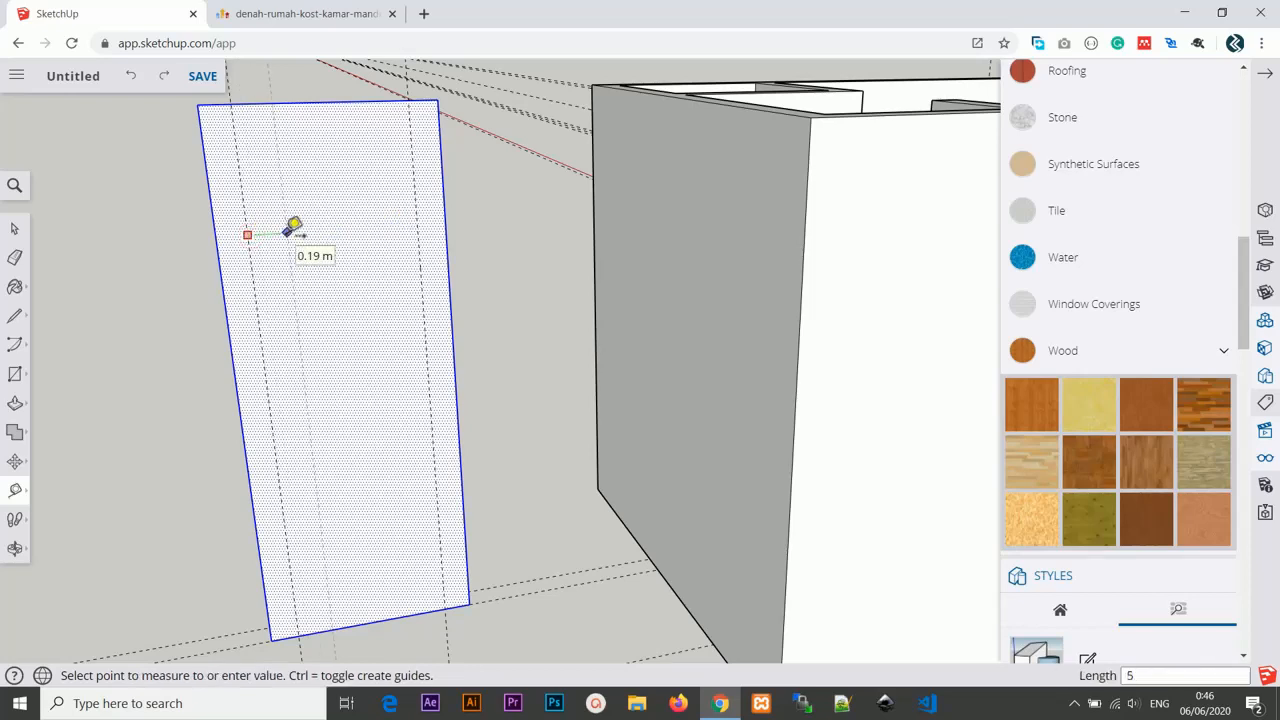
click(288, 232)
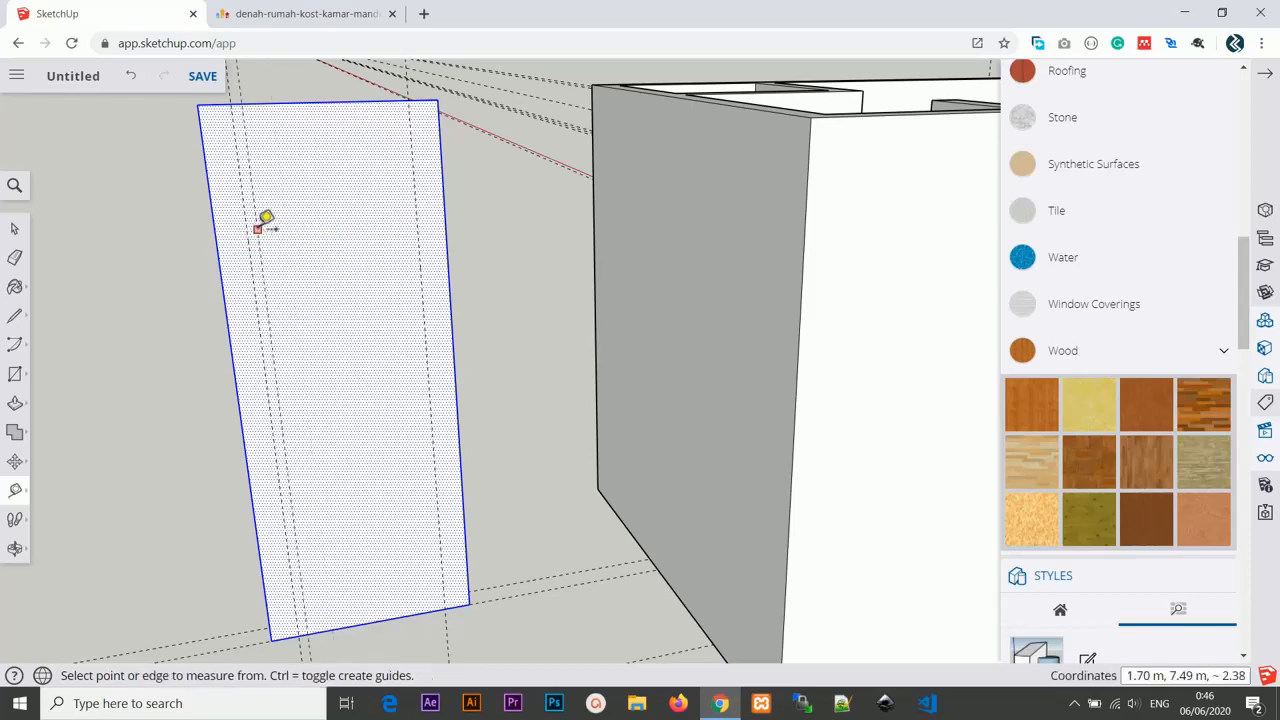
click(257, 229)
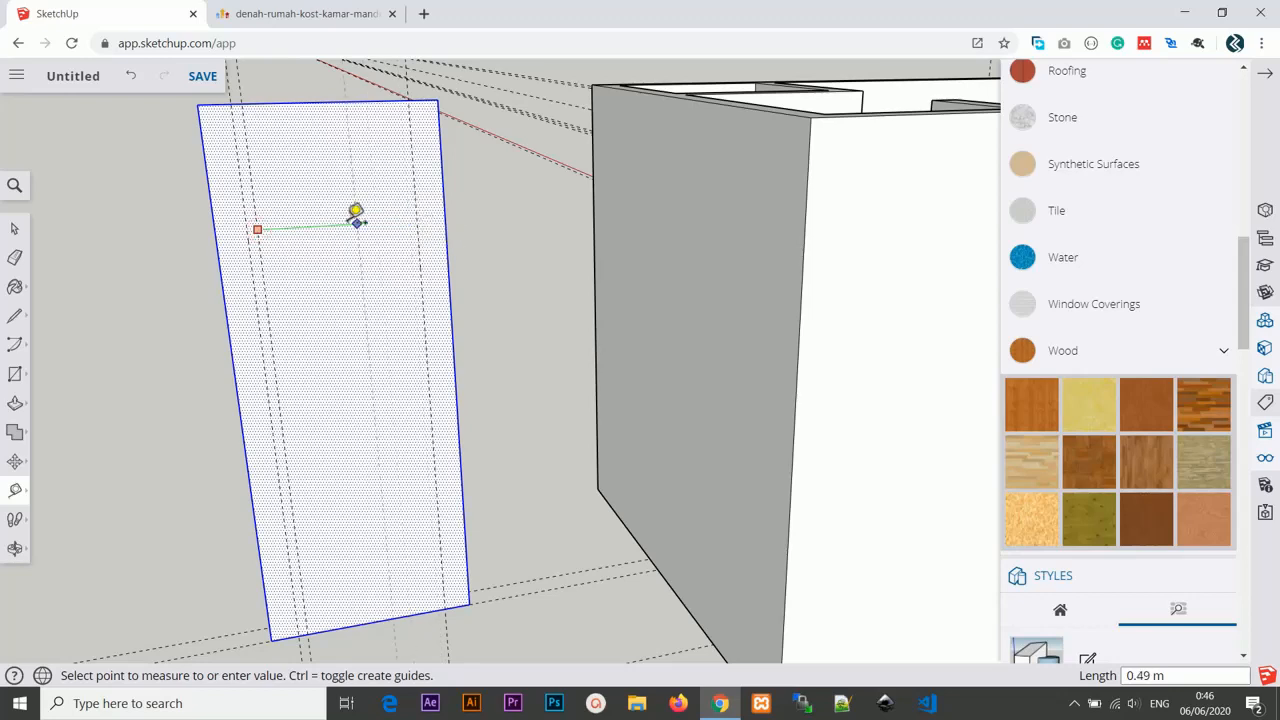
text(5cm)
key(Return)
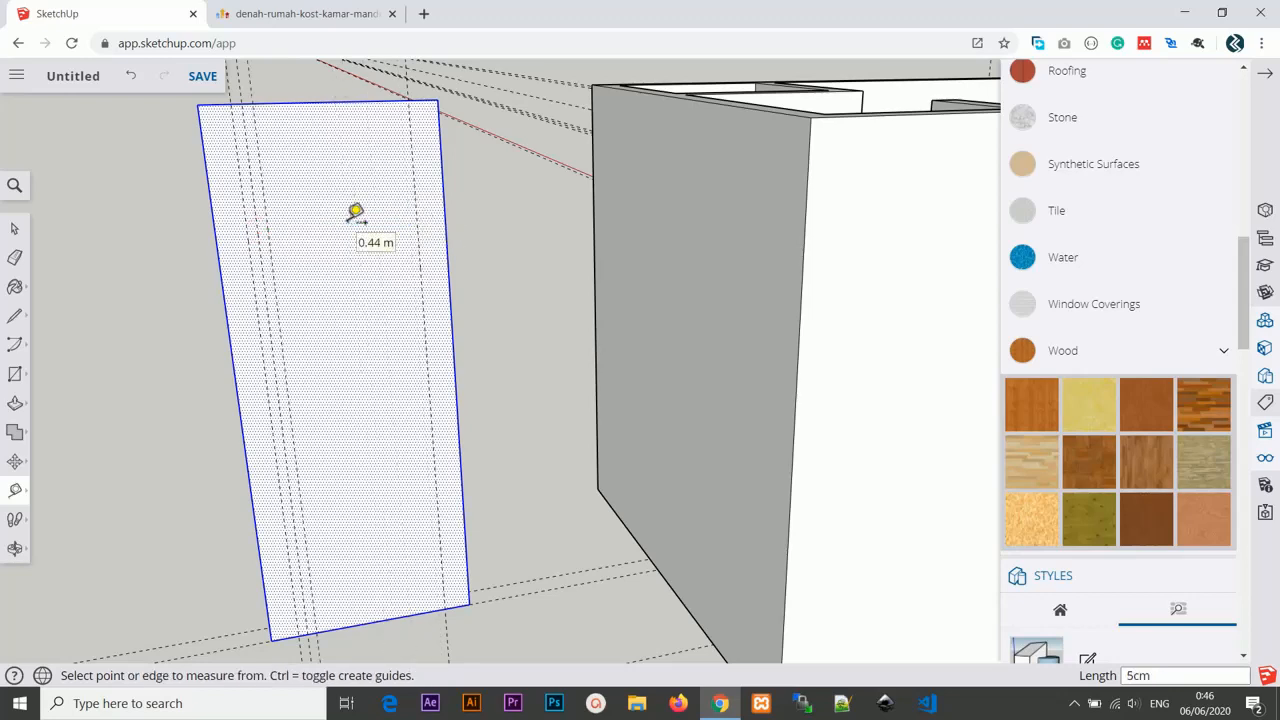
Add a guideline 5 cm inside the right 15 cm guide.
click(411, 206)
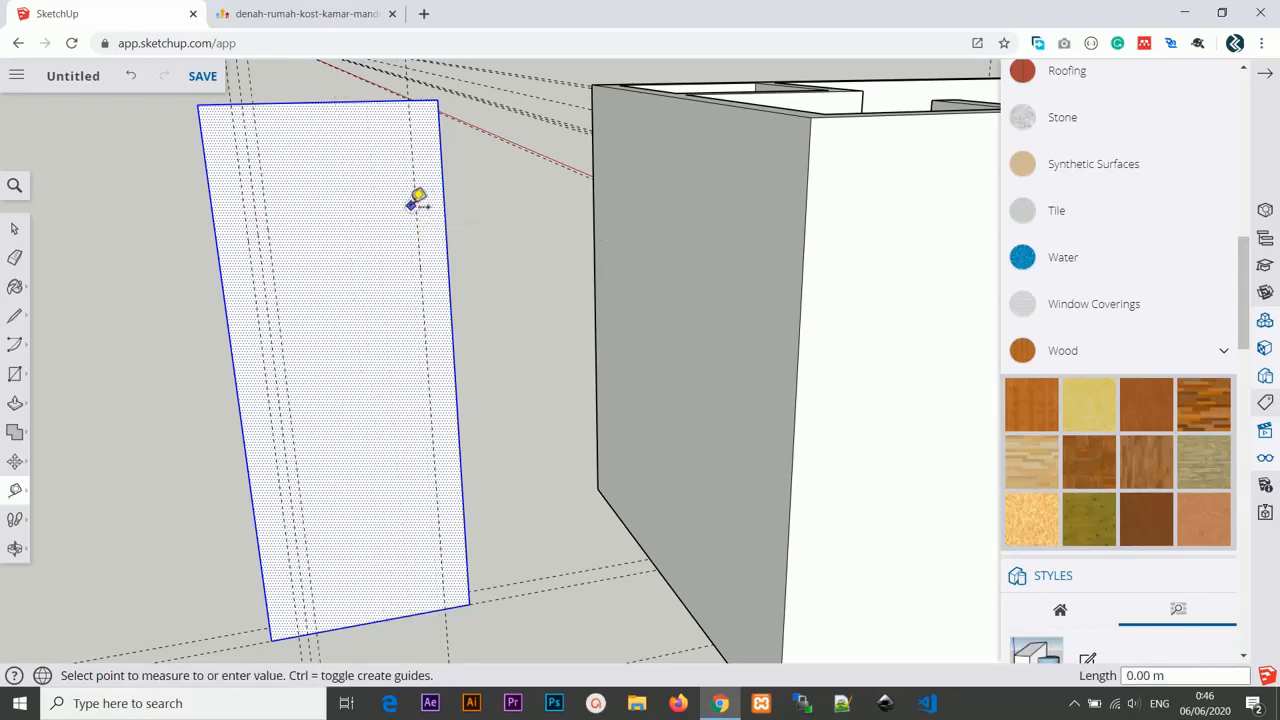
key(Escape)
click(416, 211)
text(5)
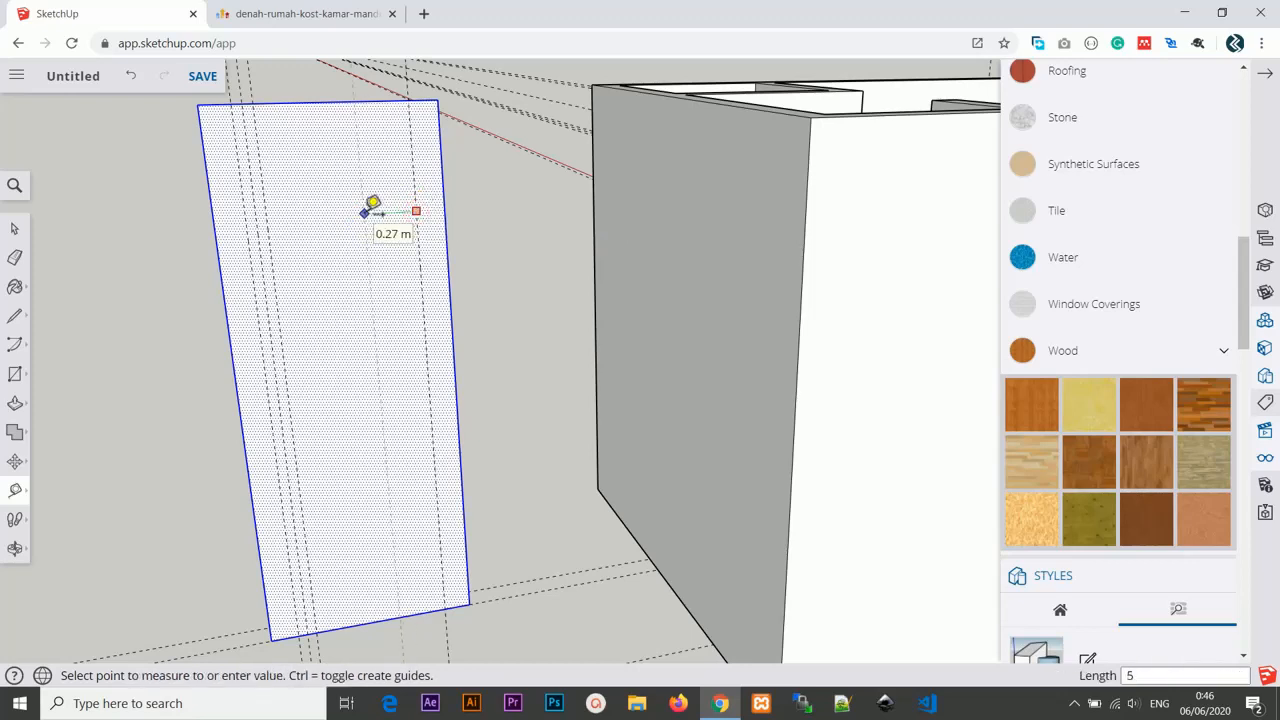
text(cm)
key(Return)
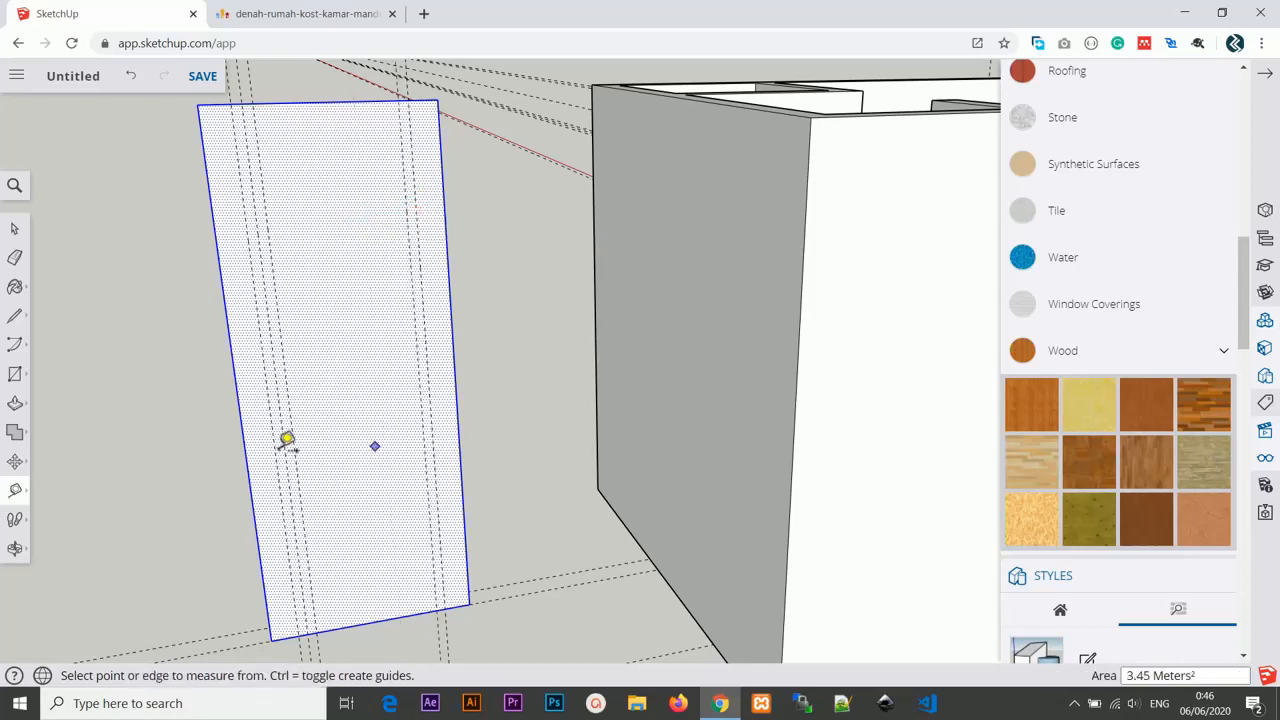
Place a horizontal guide about 1.39 m above the bottom edge and another 5 cm above it.
click(374, 622)
click(416, 592)
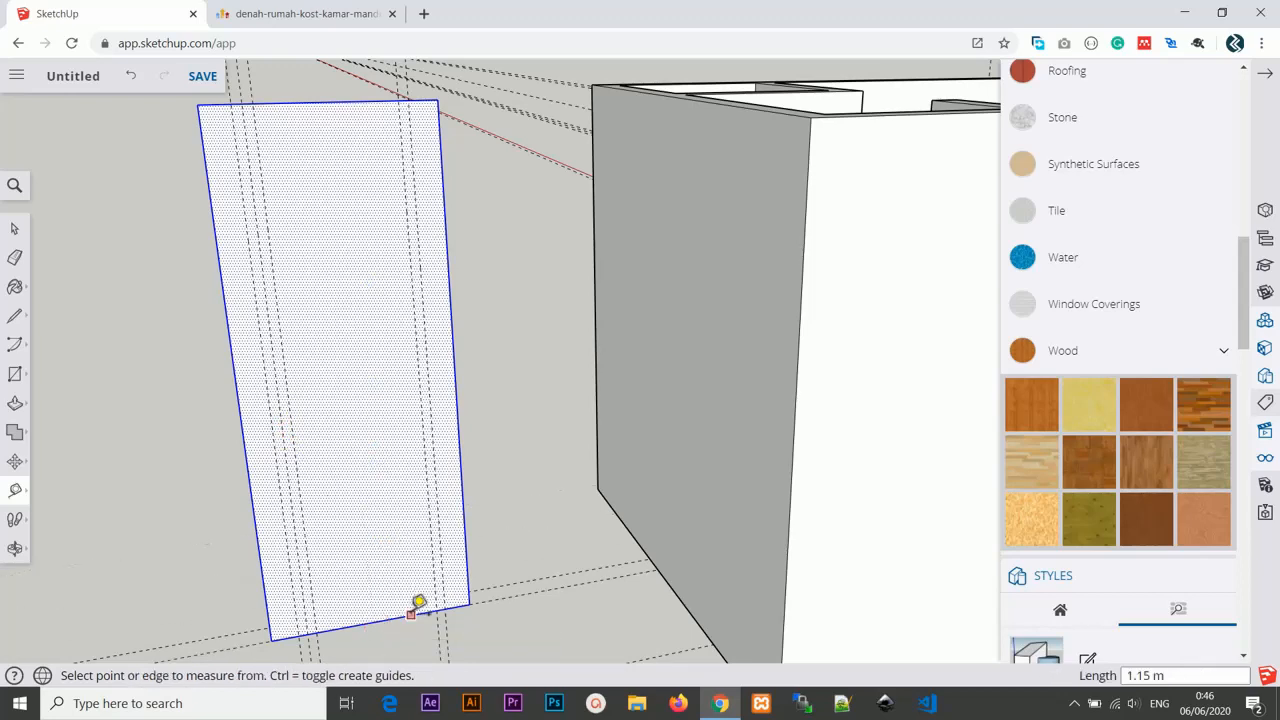
click(411, 612)
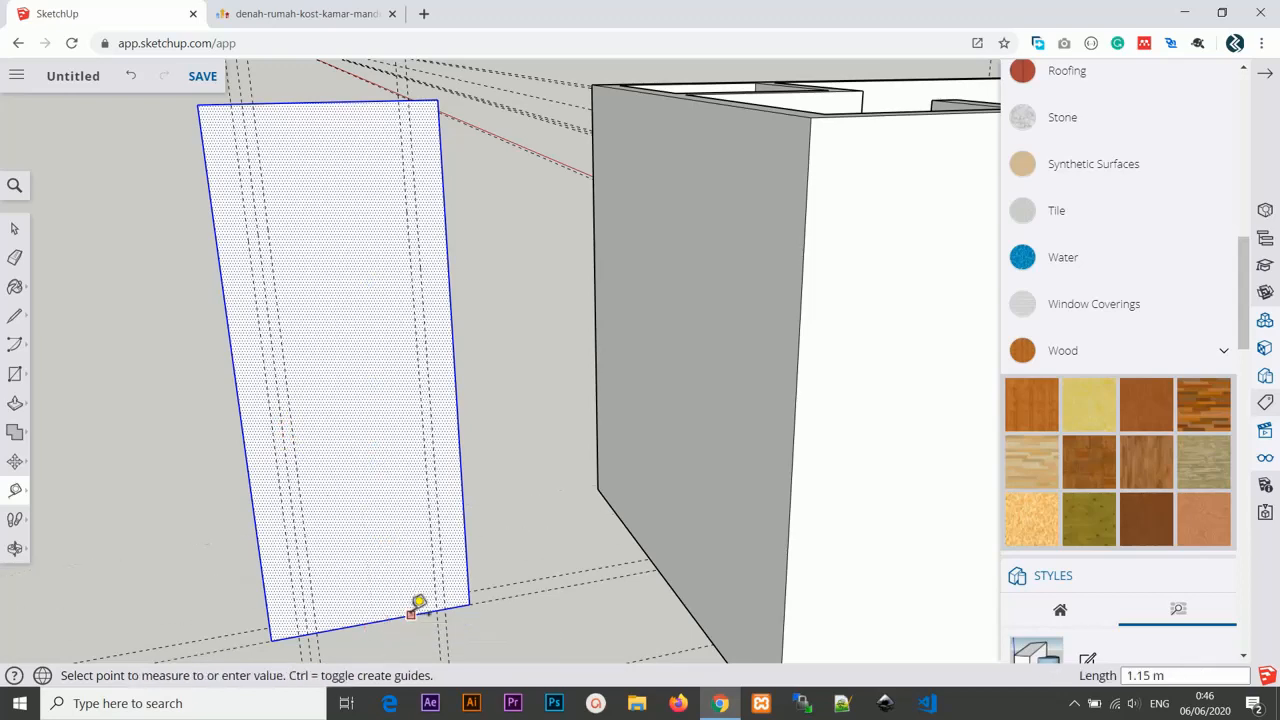
click(380, 393)
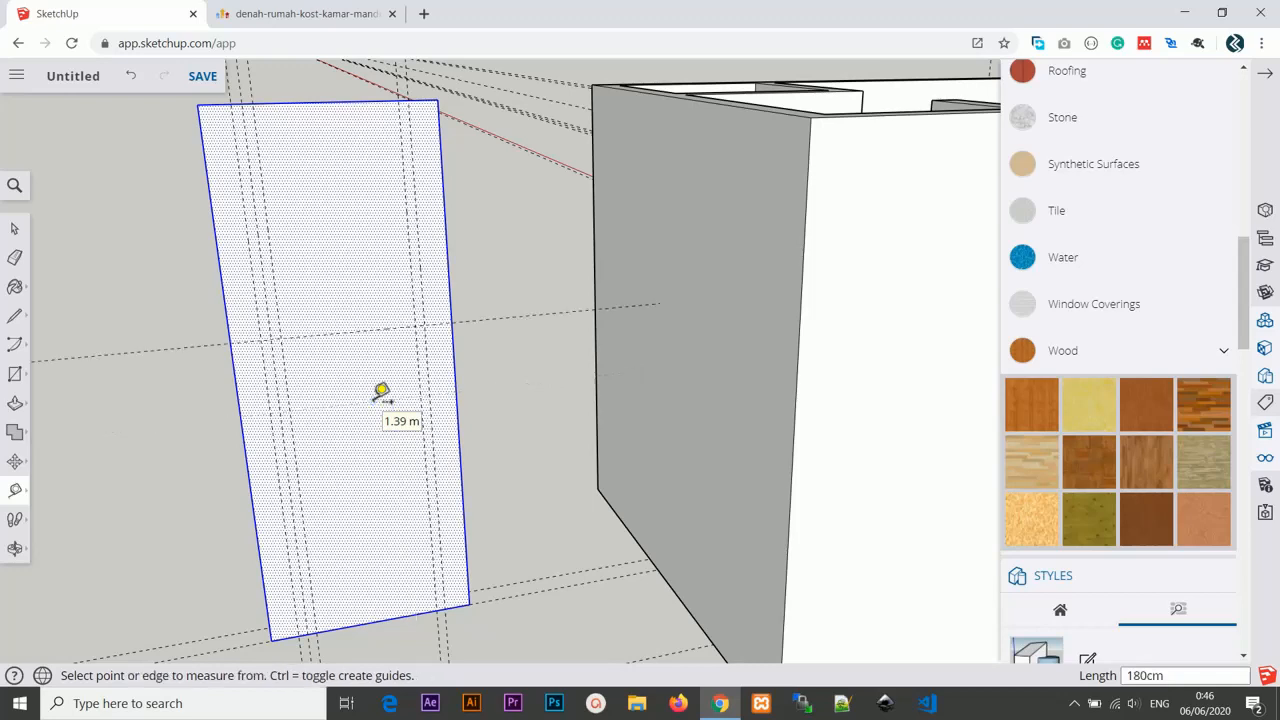
click(397, 327)
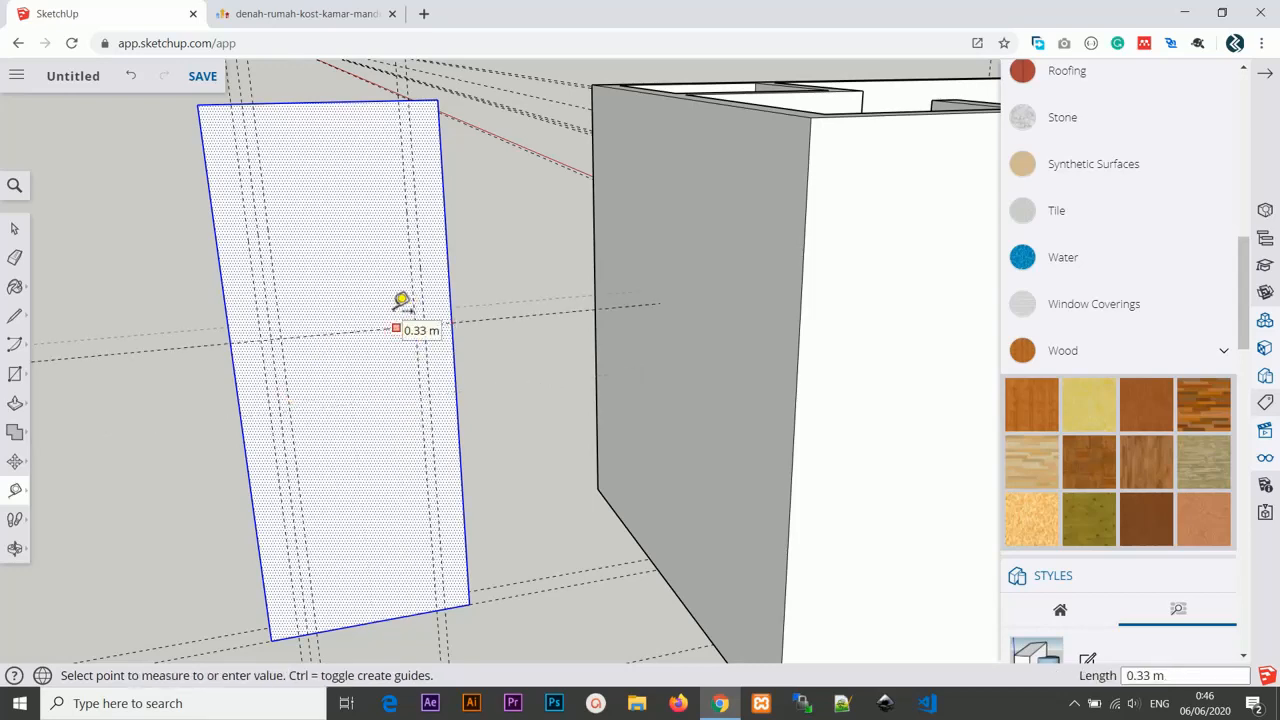
text(5)
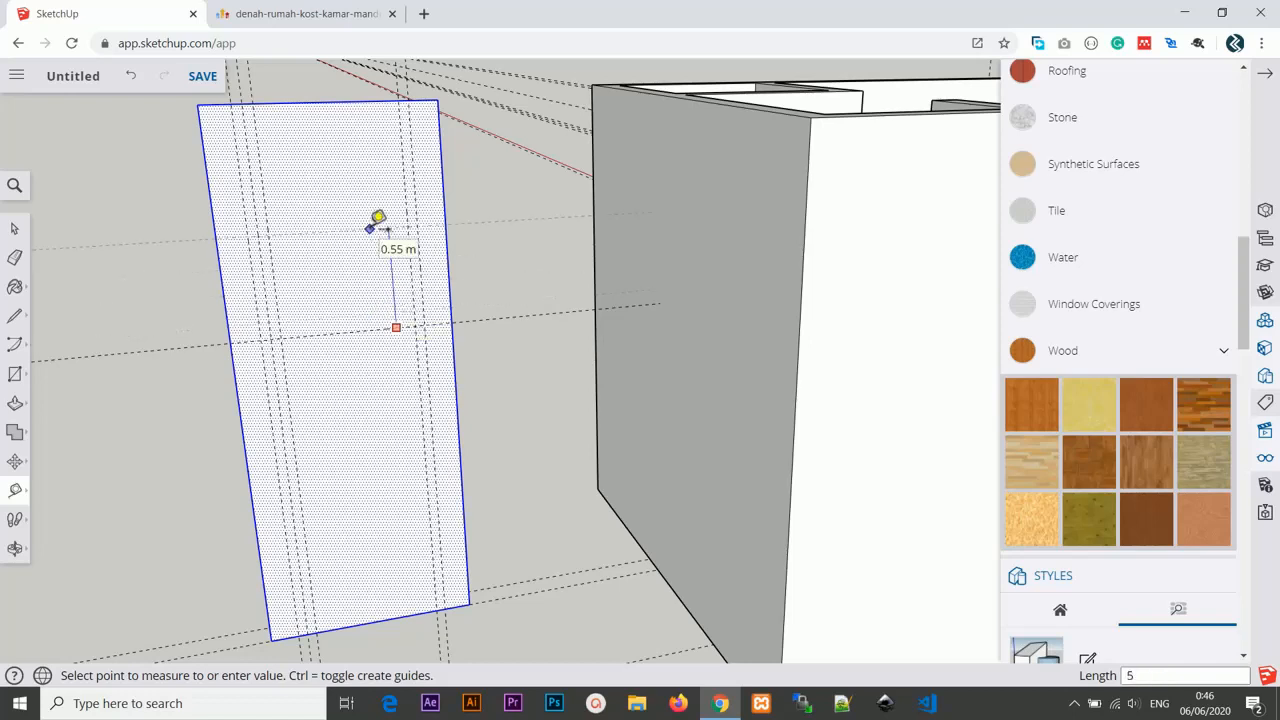
text(cm)
key(Return)
Draw a 1.85 m by 0.80 m door rectangle between the guides on the copied face.
middle_drag(320, 192, 323, 157)
key(r)
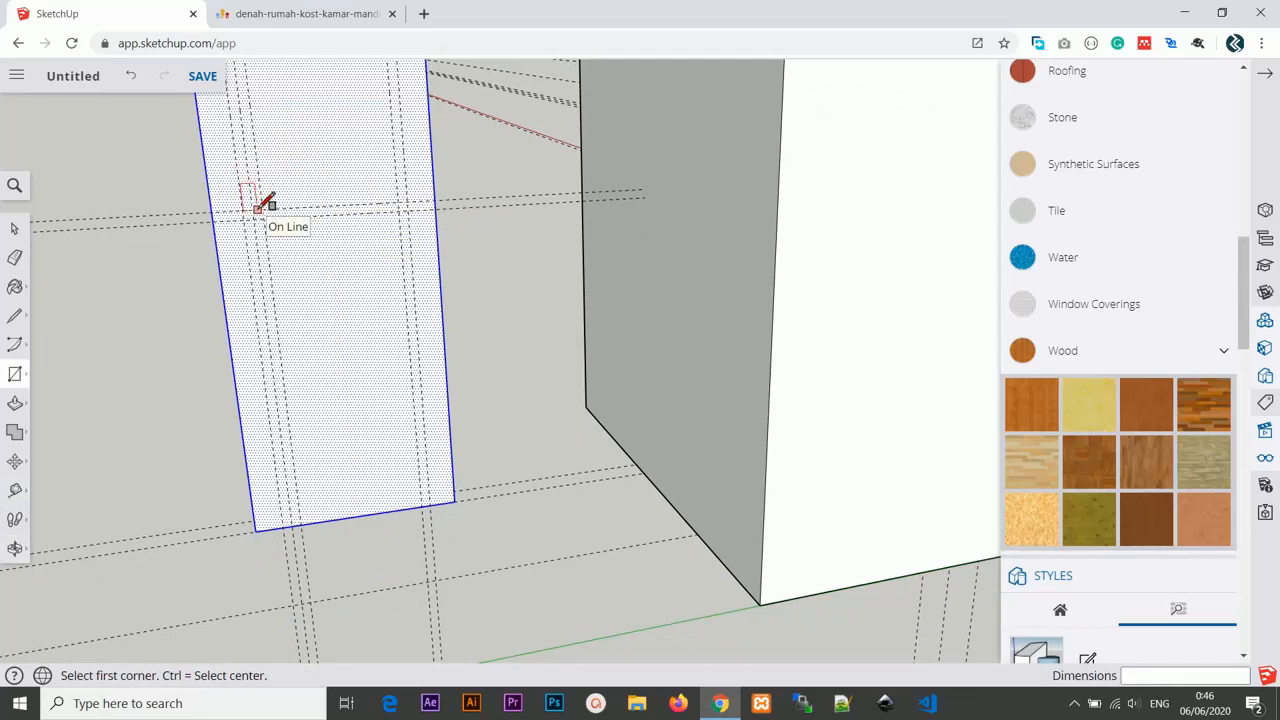
click(252, 210)
click(432, 505)
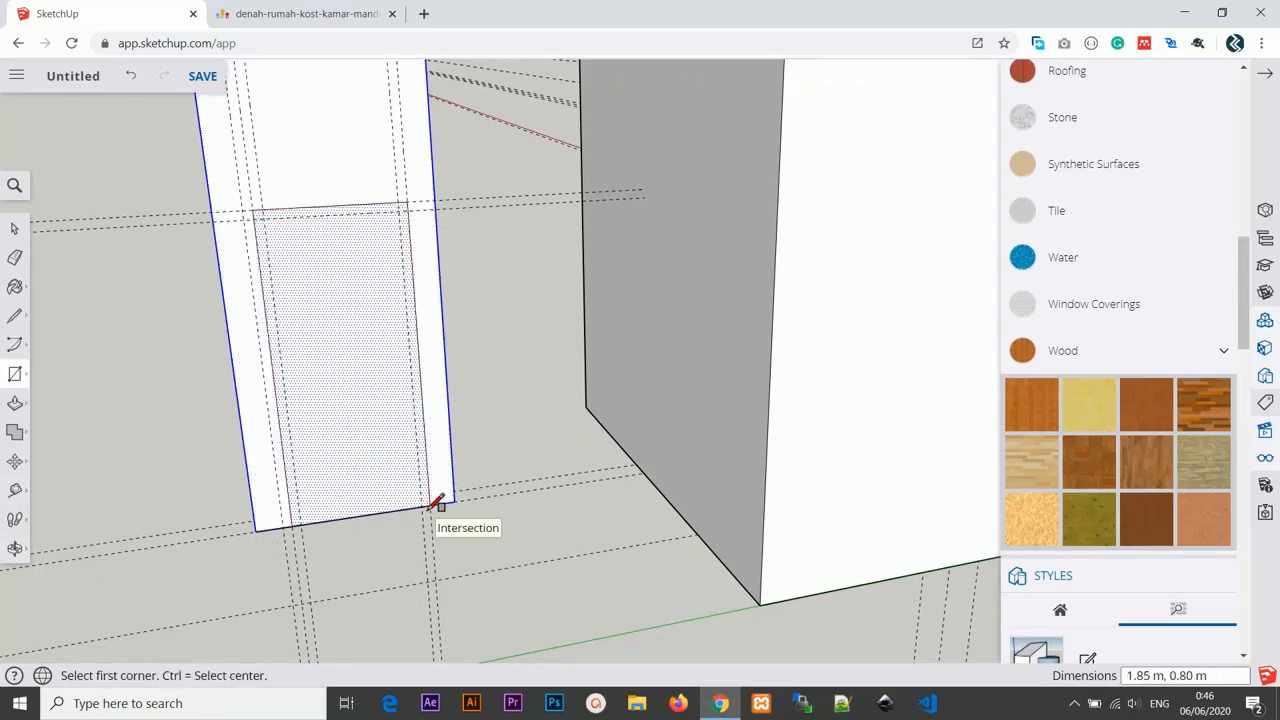
Draw a smaller rectangle inside the door outline between the 5 cm guides, leaving a frame border.
click(263, 217)
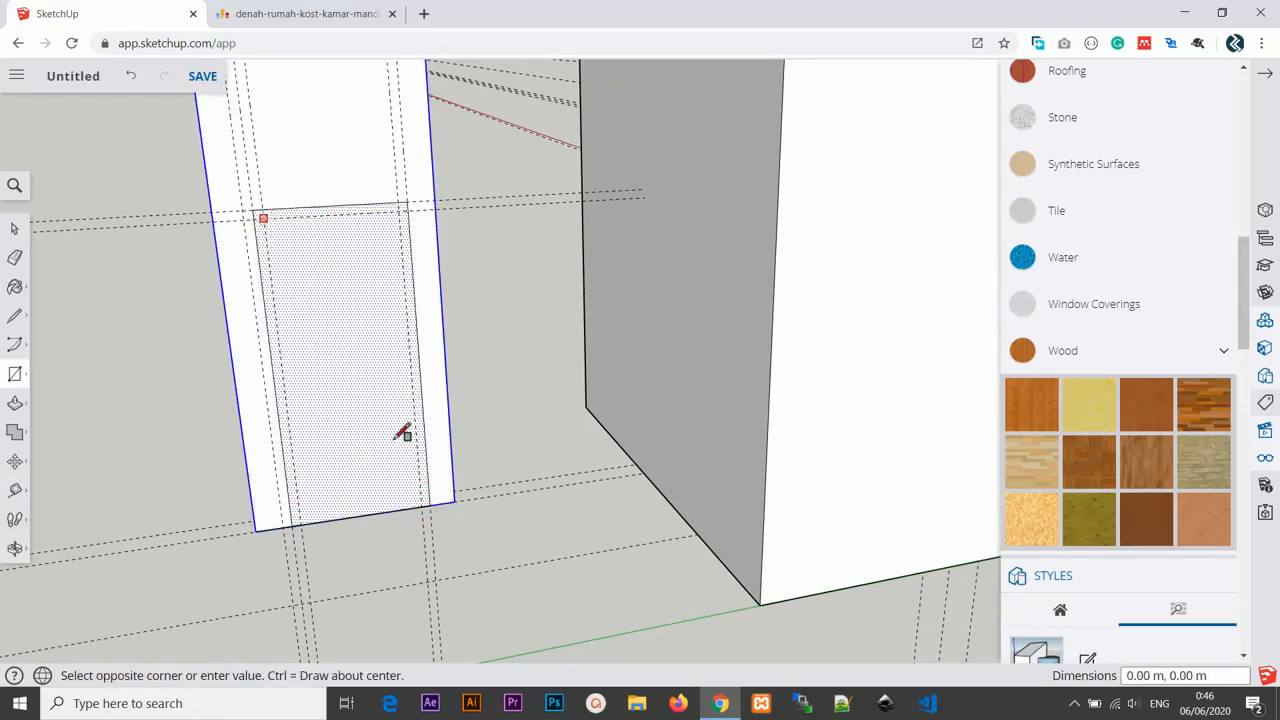
click(423, 506)
scroll(390, 297, down, 1)
middle_drag(380, 298, 328, 305)
scroll(362, 274, up, 1)
scroll(362, 270, up, 1)
Push/pull the door frame border out 15 cm from the wall face.
key(p)
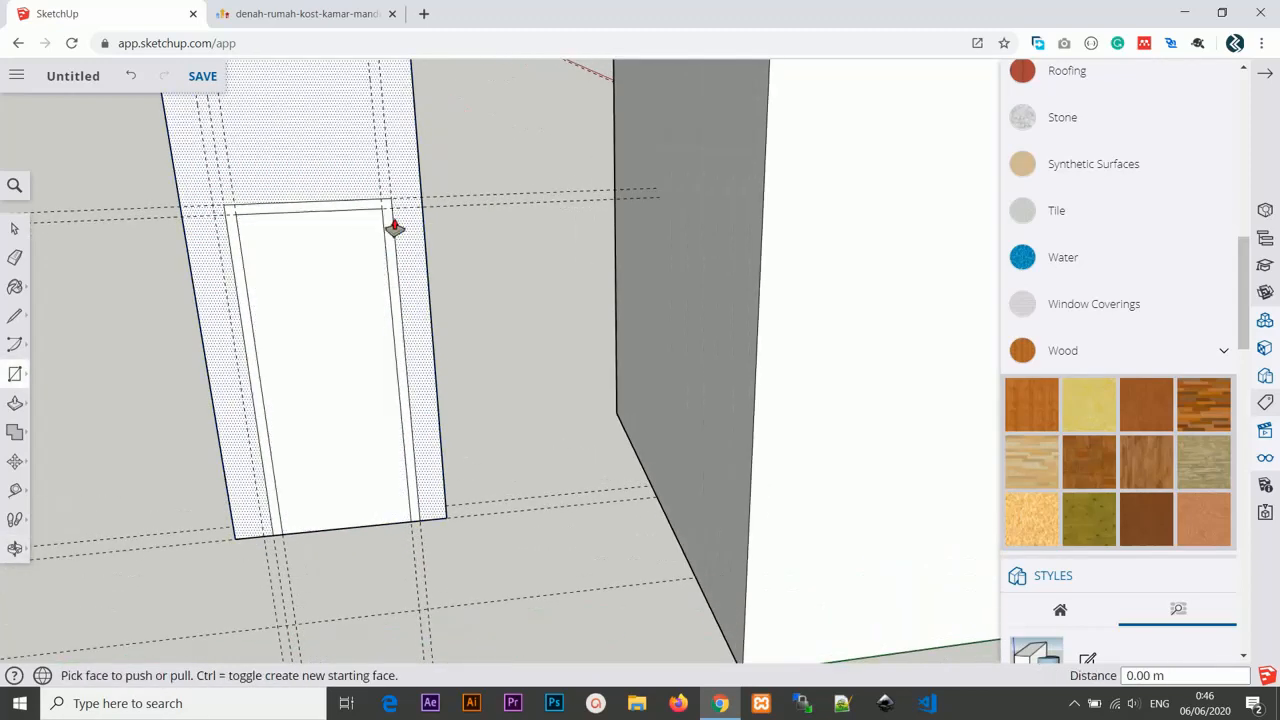
click(386, 206)
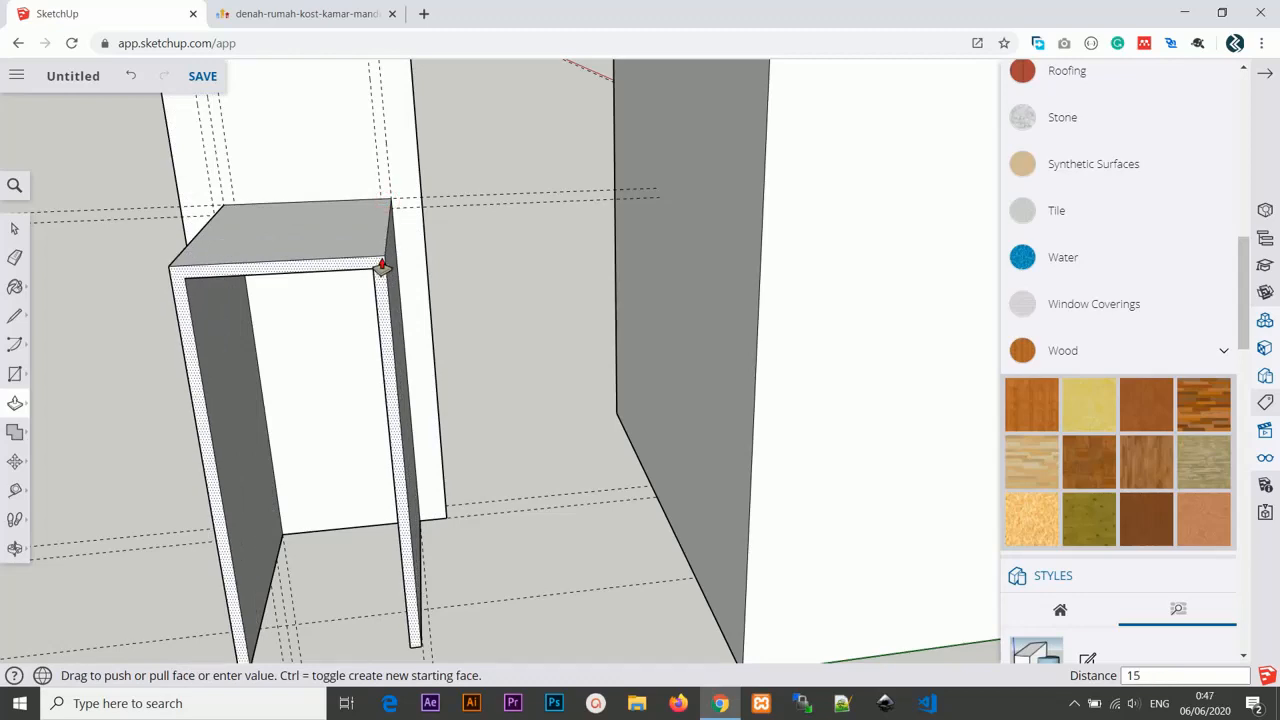
key(Return)
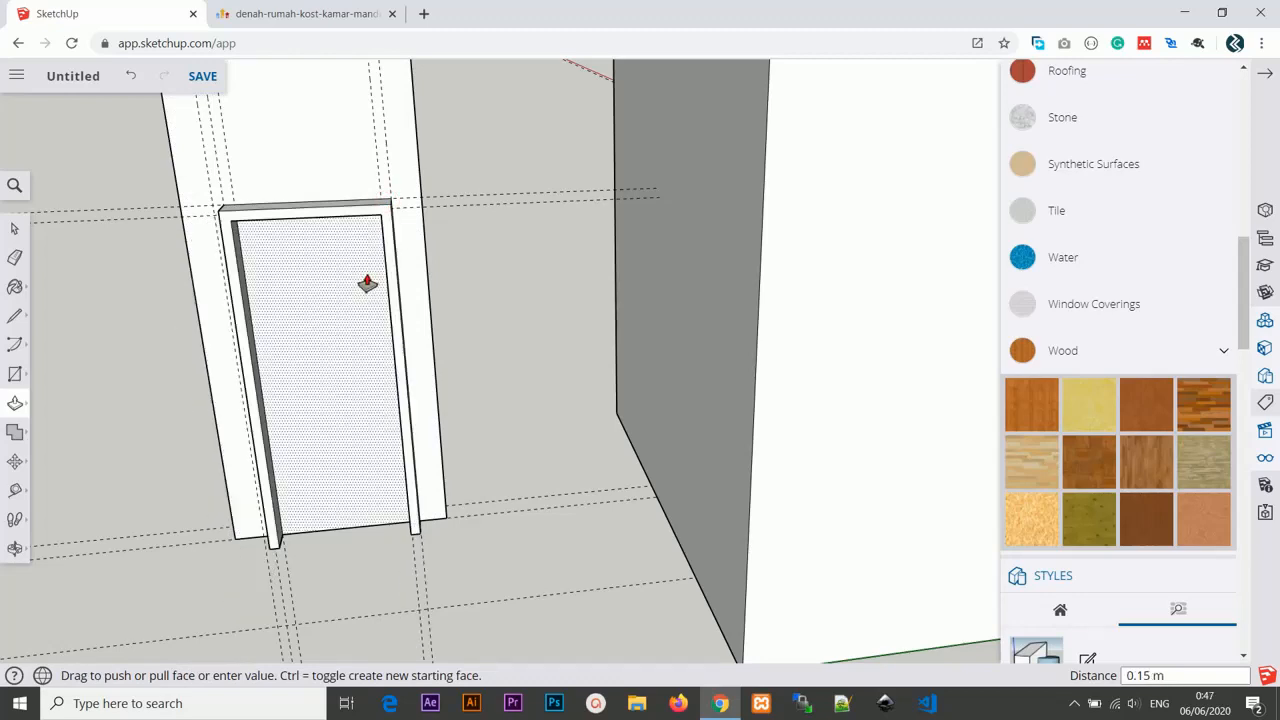
Push/pull the inner door leaf out 0.10 m.
click(358, 294)
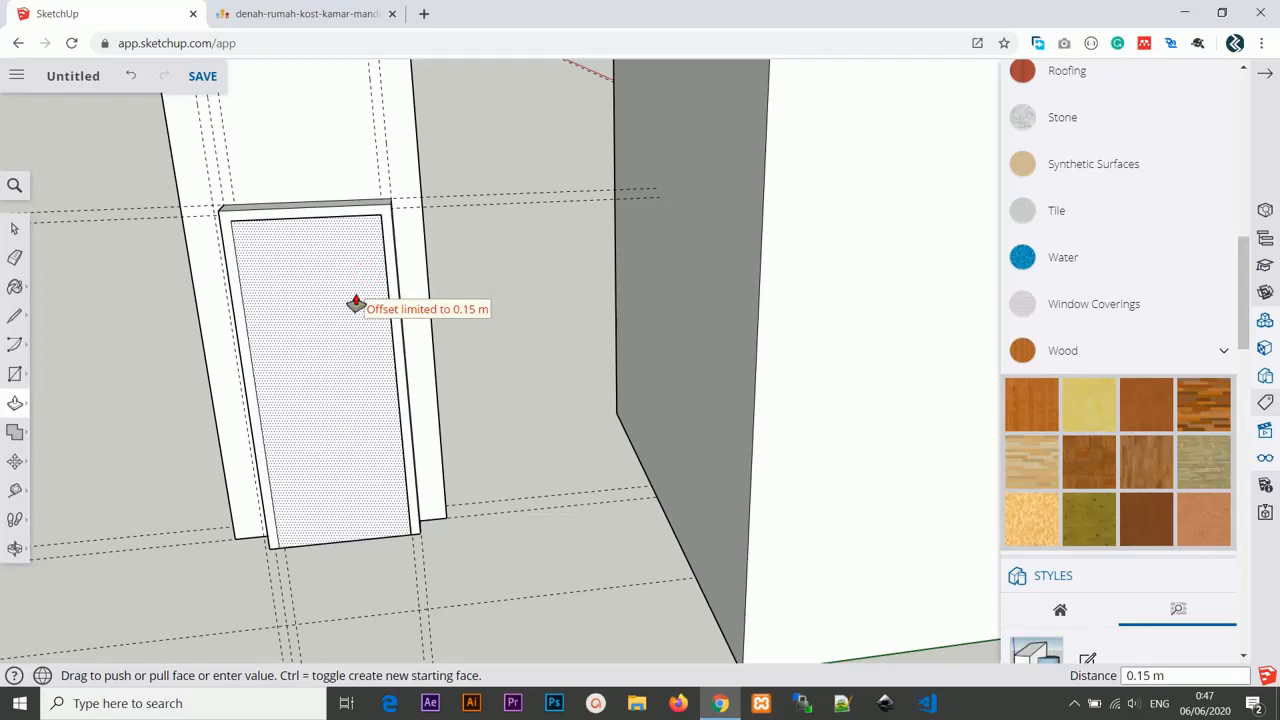
key(Return)
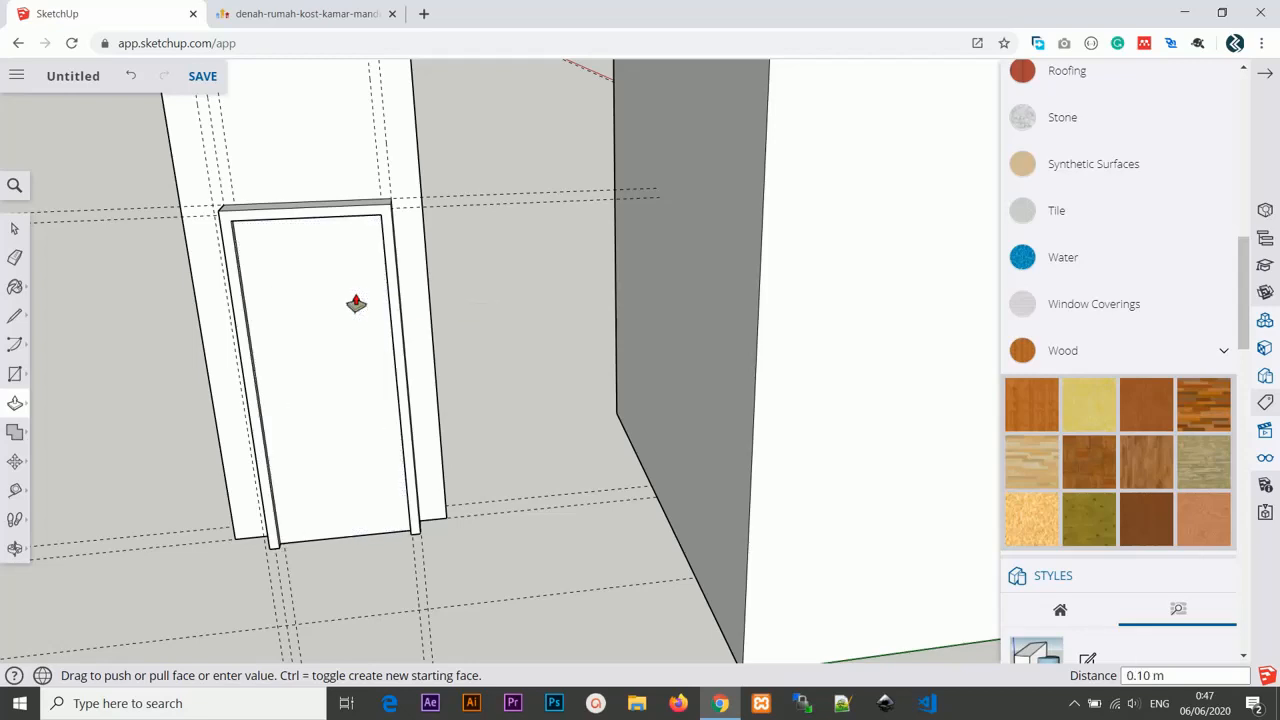
scroll(356, 303, down, 5)
scroll(366, 289, up, 1)
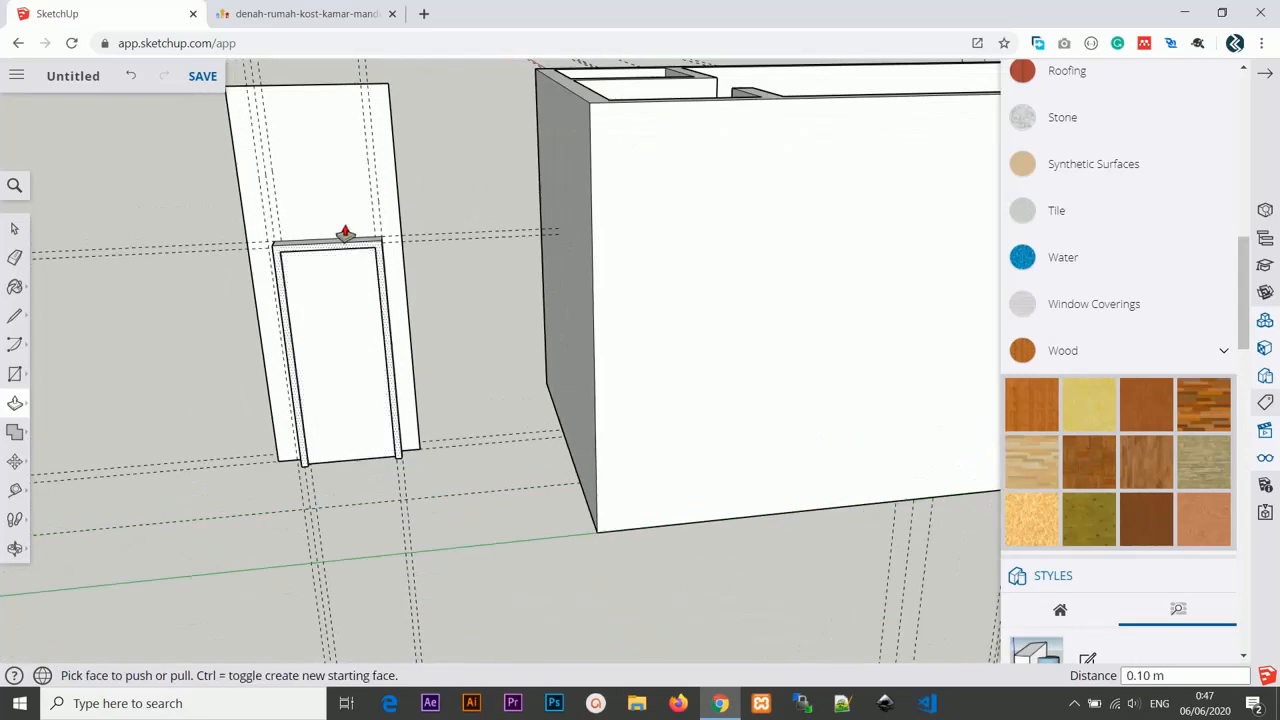
Erase the copied wall face surrounding the door, keeping only the door and its frame.
scroll(345, 232, down, 2)
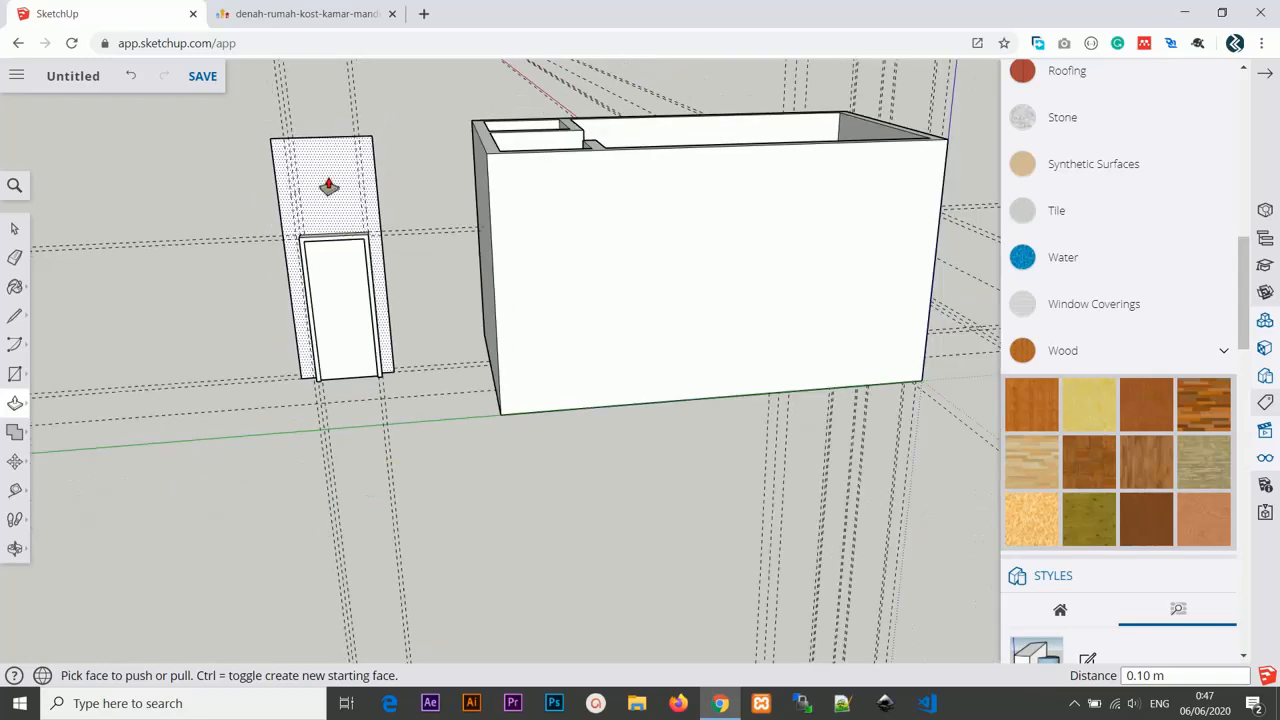
key(e)
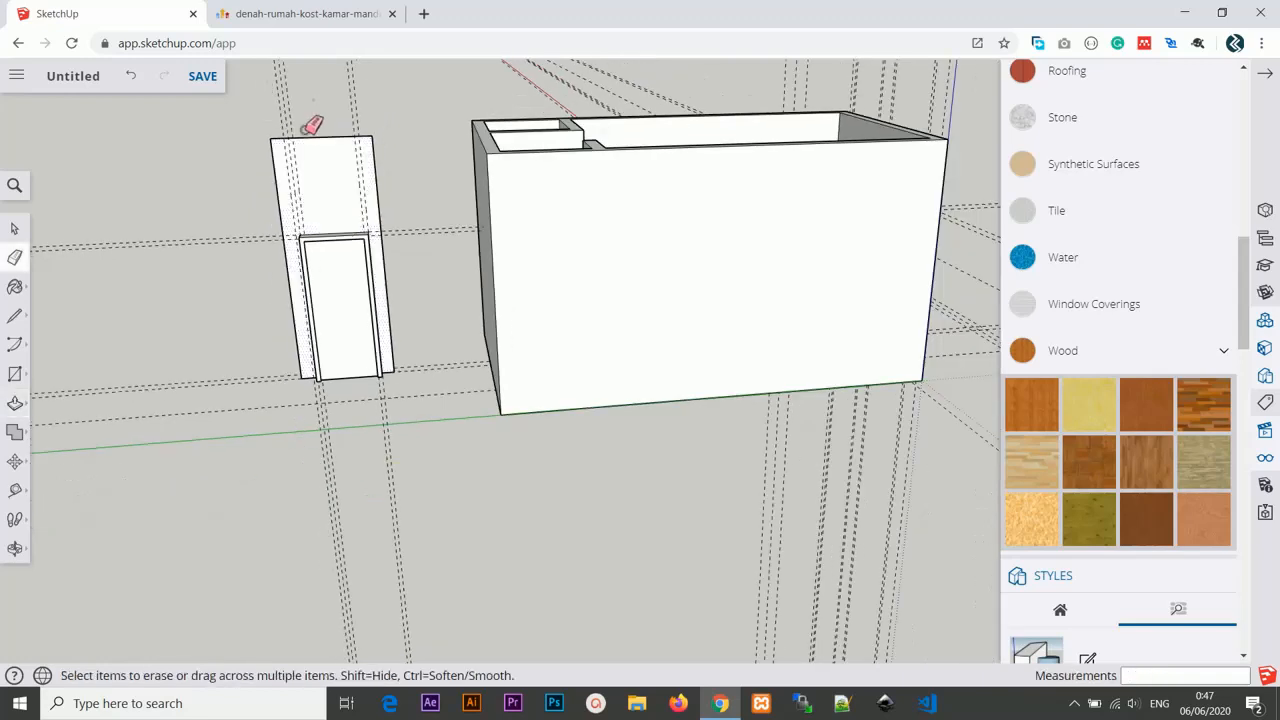
mouse_move(313, 100)
mouse_down()
mouse_move(258, 190)
mouse_move(407, 191)
mouse_move(314, 337)
mouse_up()
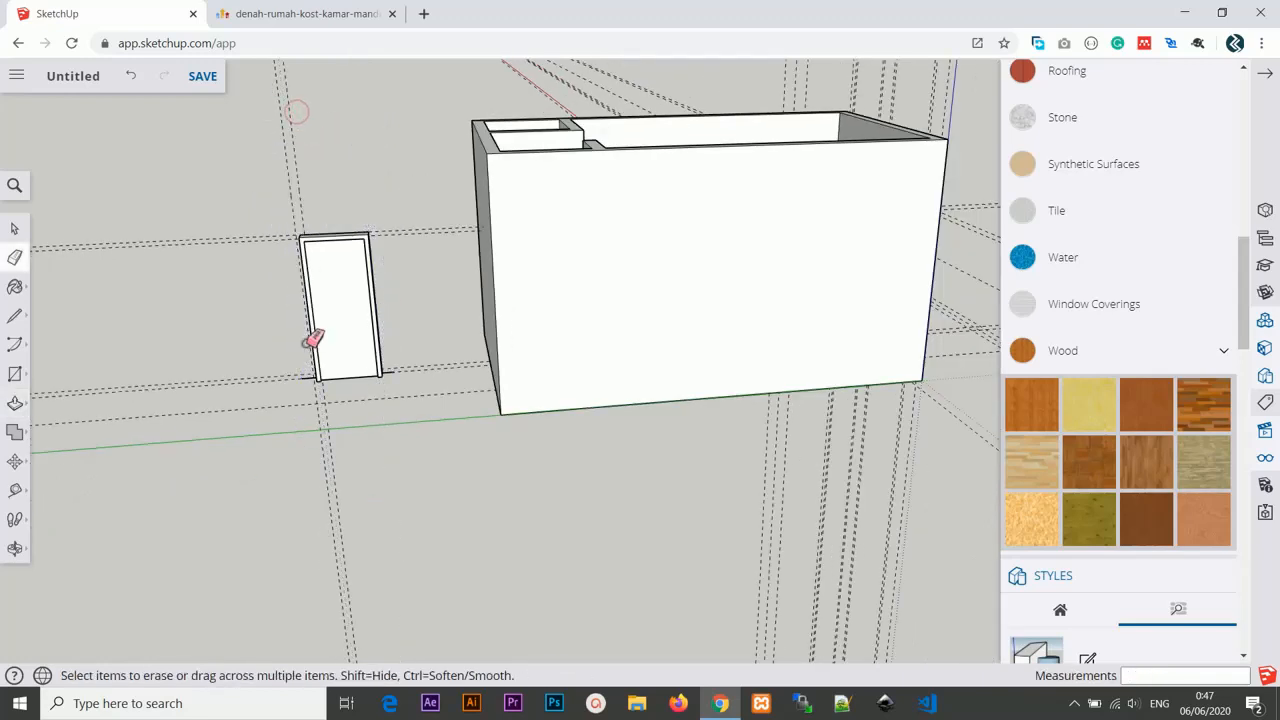
Erase the leftover edges along the bottom of the door frame.
scroll(286, 397, up, 5)
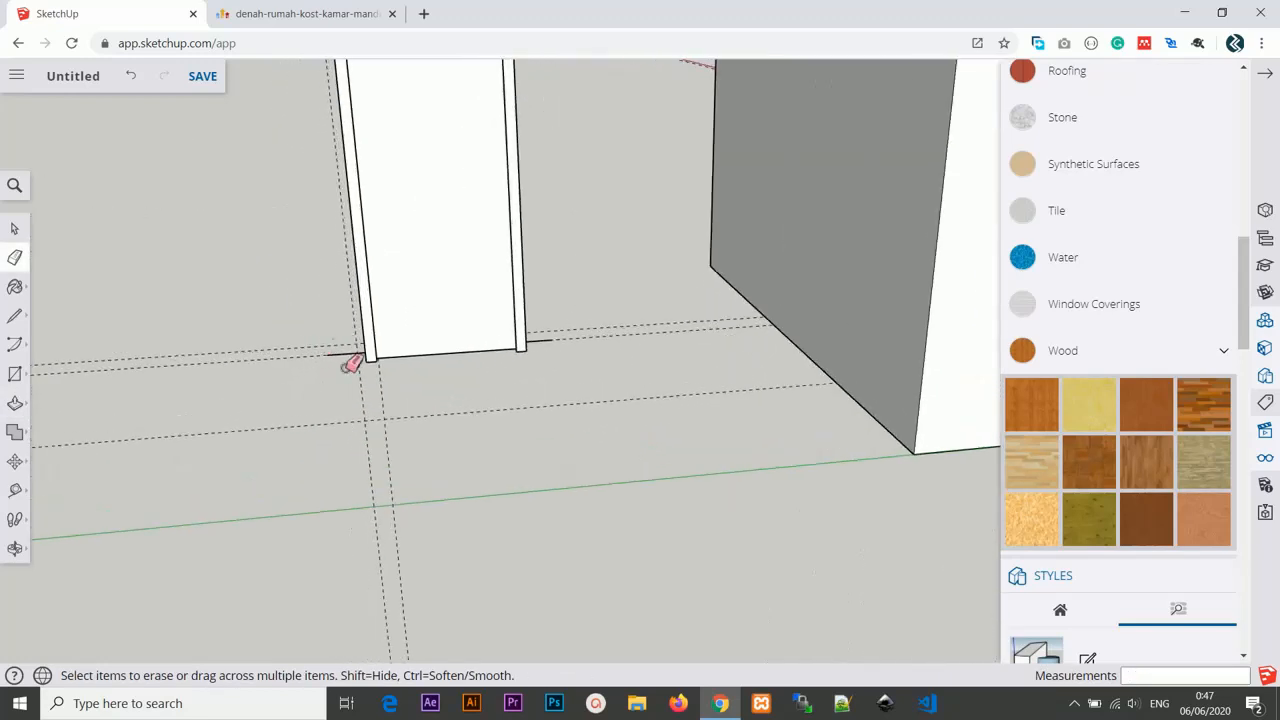
click(541, 339)
scroll(555, 338, up, 4)
click(557, 343)
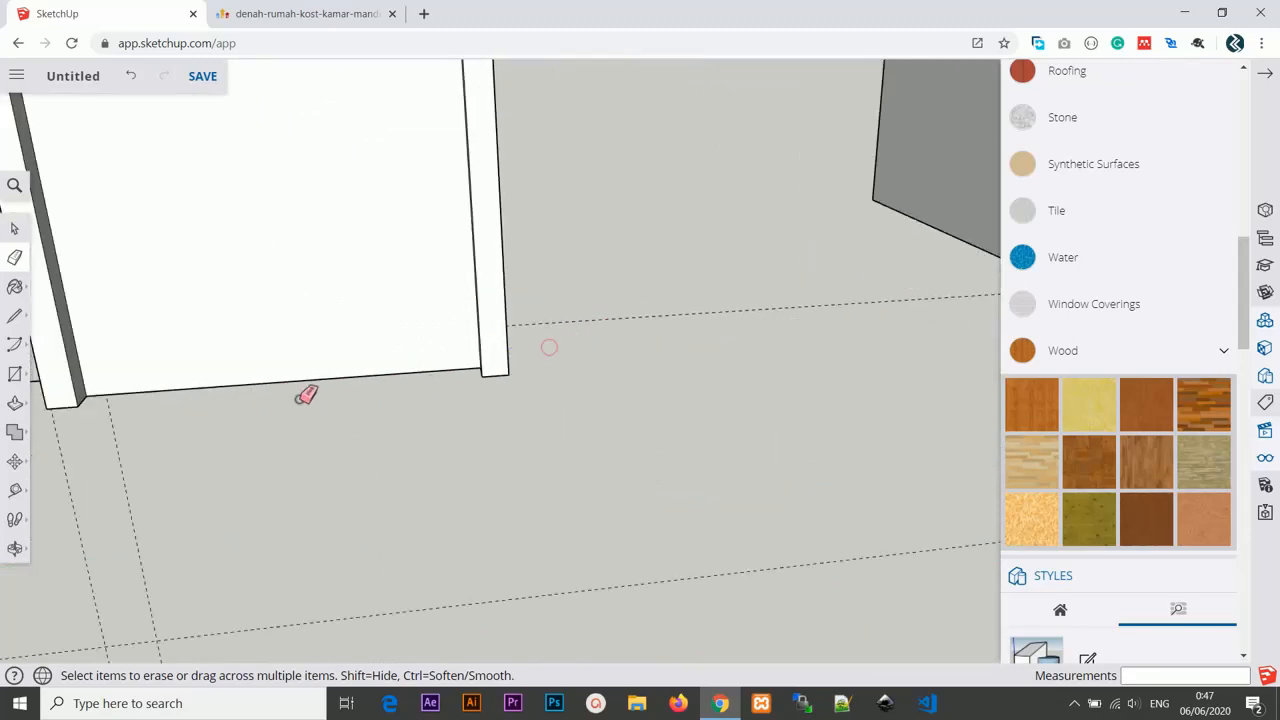
scroll(162, 388, down, 2)
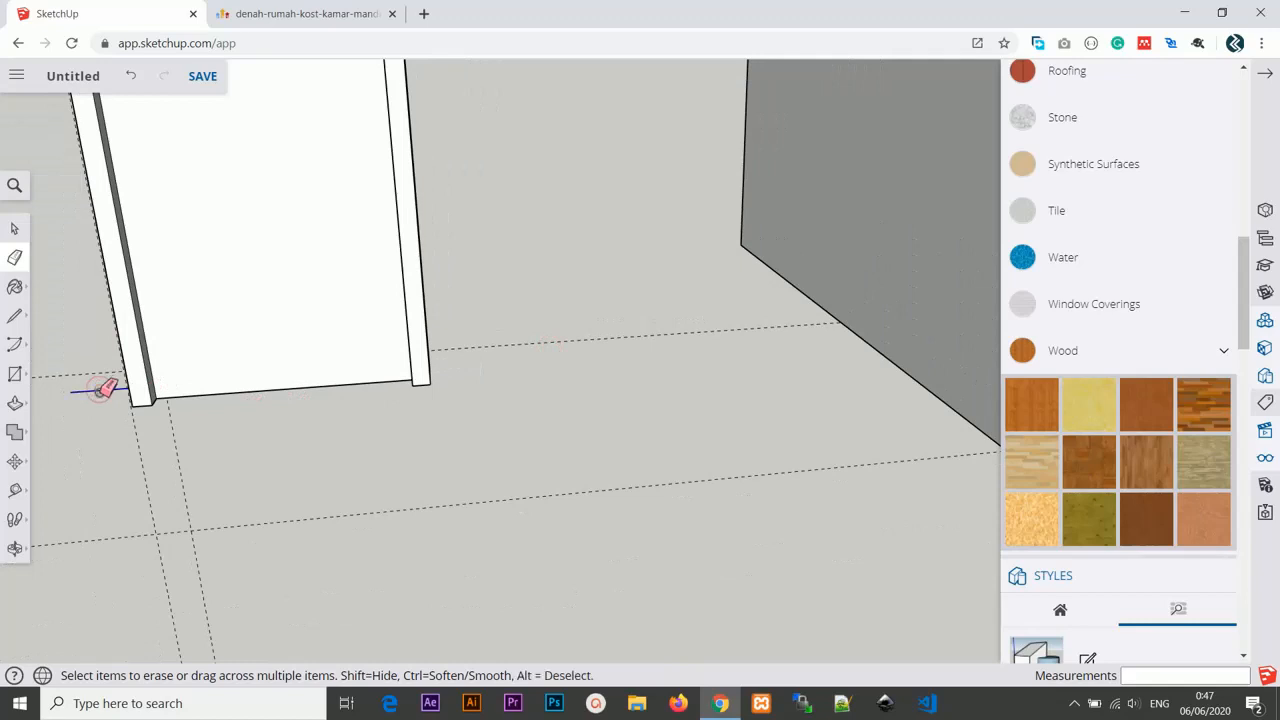
mouse_move(166, 377)
middle_down()
mouse_move(583, 340)
mouse_move(528, 403)
mouse_move(480, 386)
mouse_move(414, 286)
mouse_move(523, 229)
mouse_move(496, 234)
middle_up()
scroll(463, 287, up, 4)
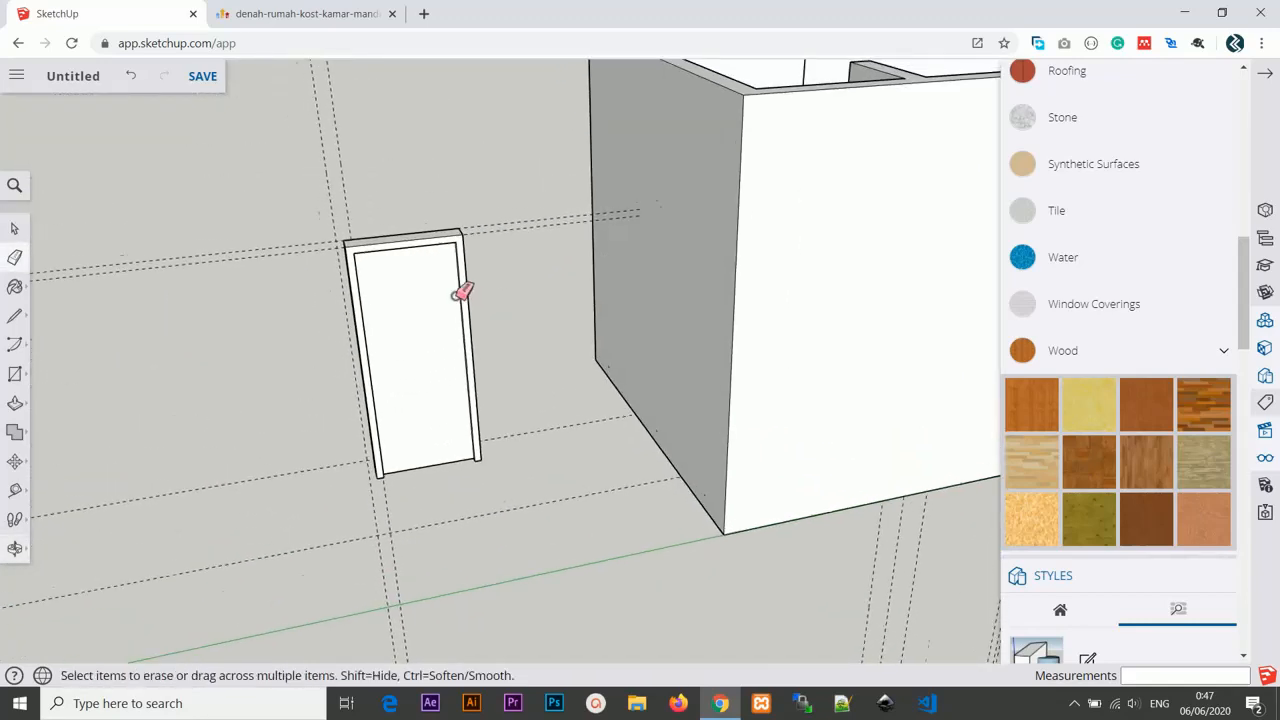
middle_drag(461, 323, 426, 309)
Select the whole door and frame and make them a group.
key(r)
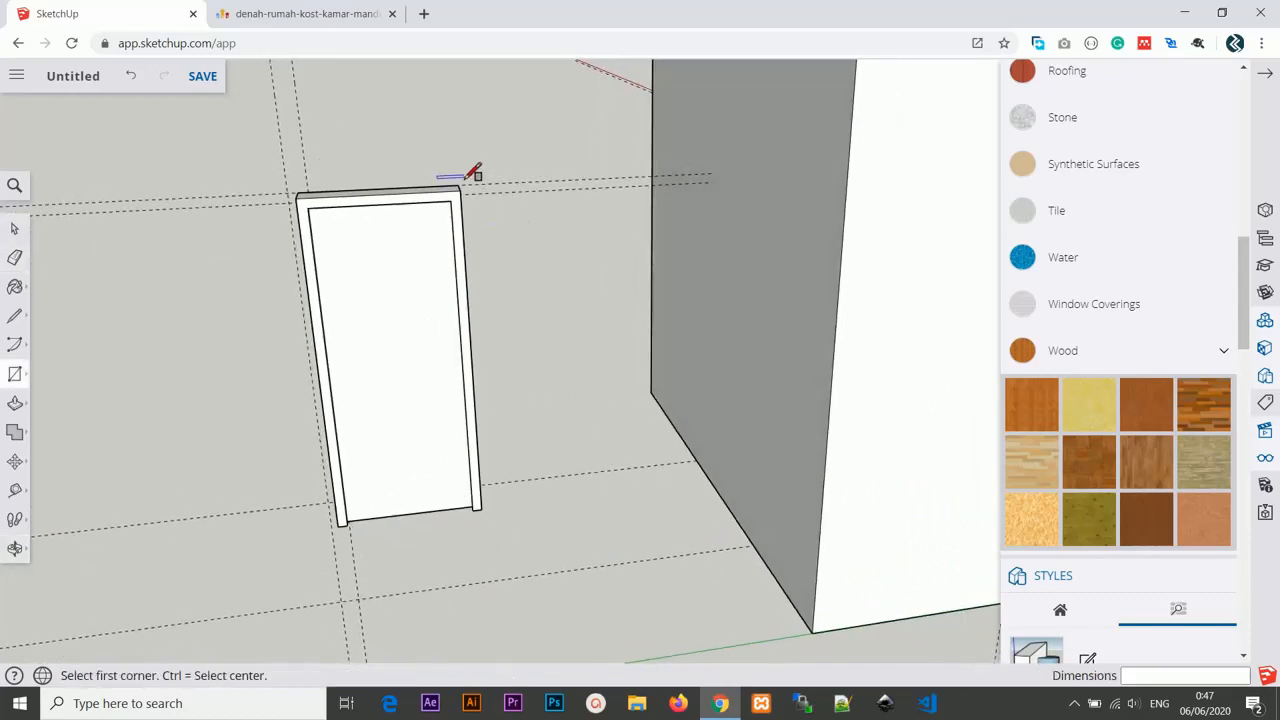
click(15, 228)
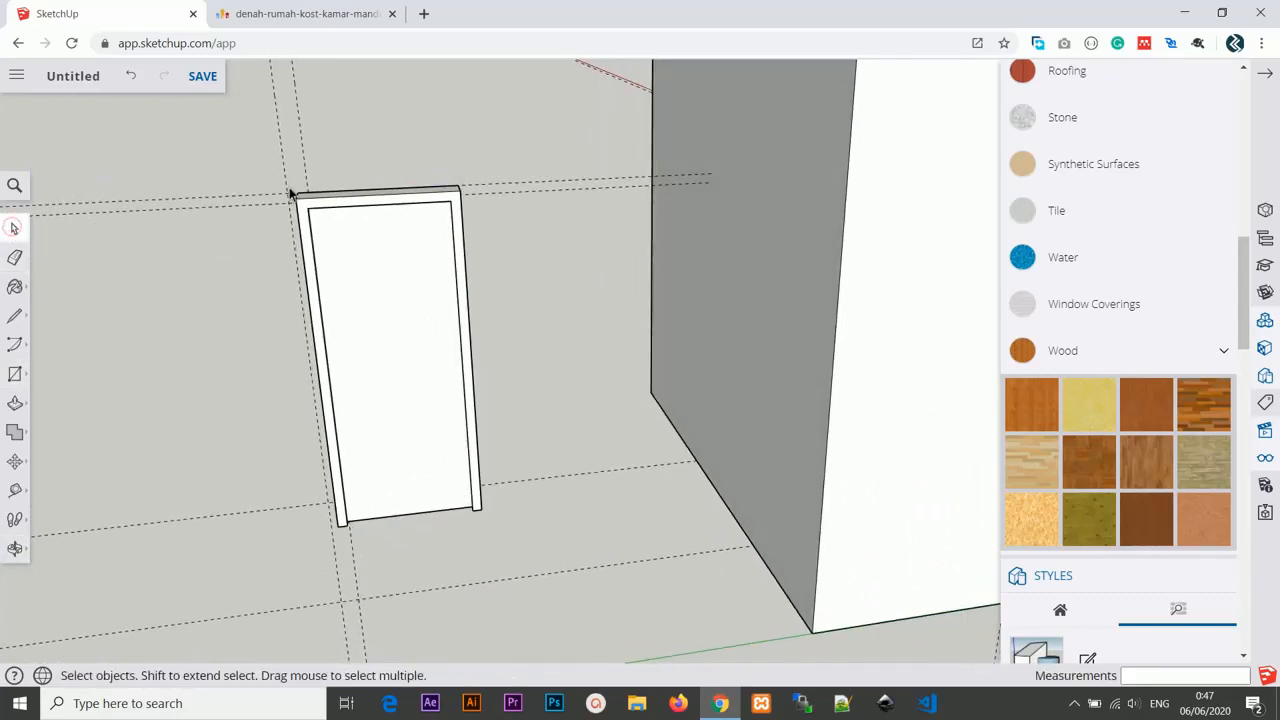
mouse_move(391, 377)
mouse_down()
mouse_move(502, 486)
mouse_move(502, 539)
mouse_up()
right_click(449, 315)
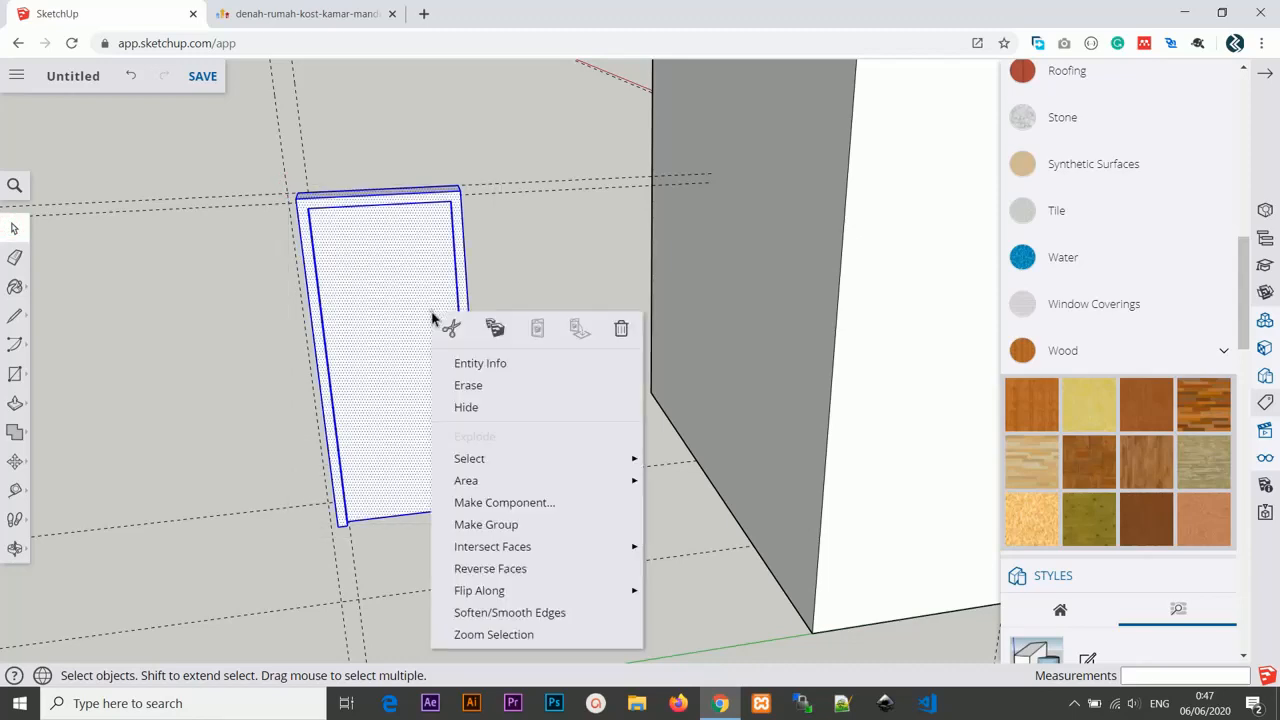
click(476, 526)
Paint the door group with a light grey metal texture from the Metal materials.
middle_drag(476, 526, 507, 354)
scroll(1129, 265, up, 3)
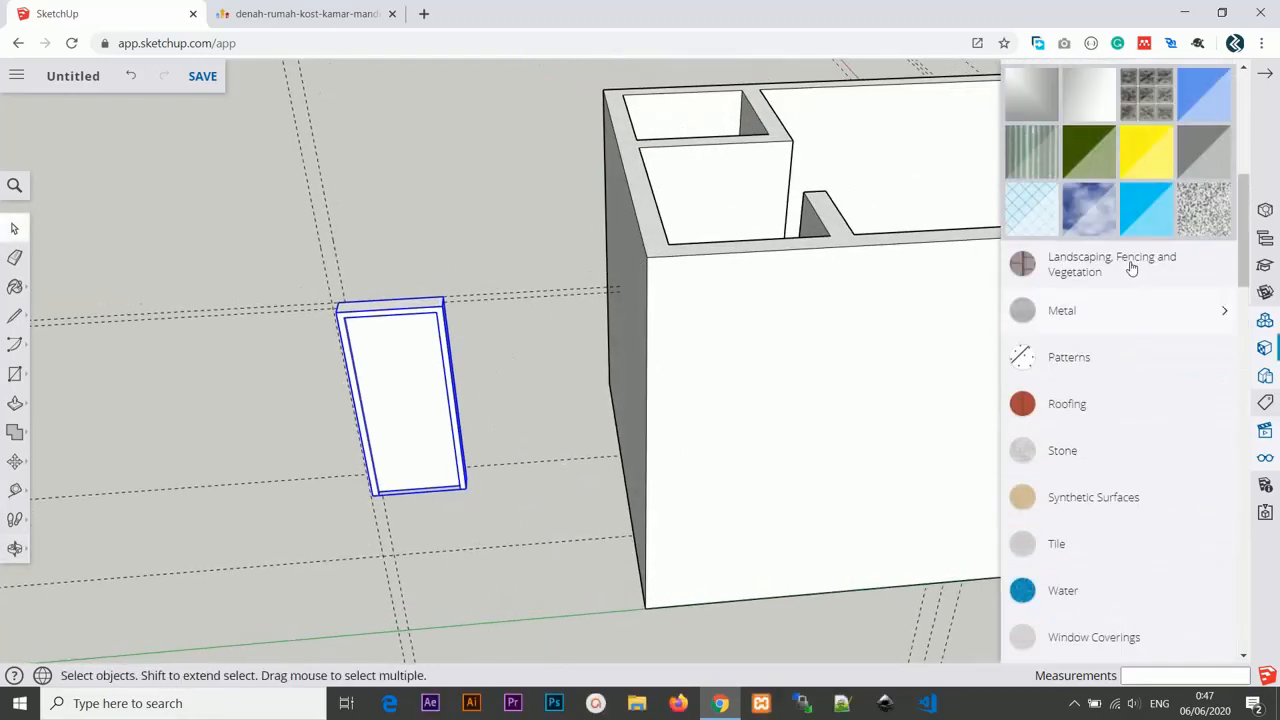
click(1103, 314)
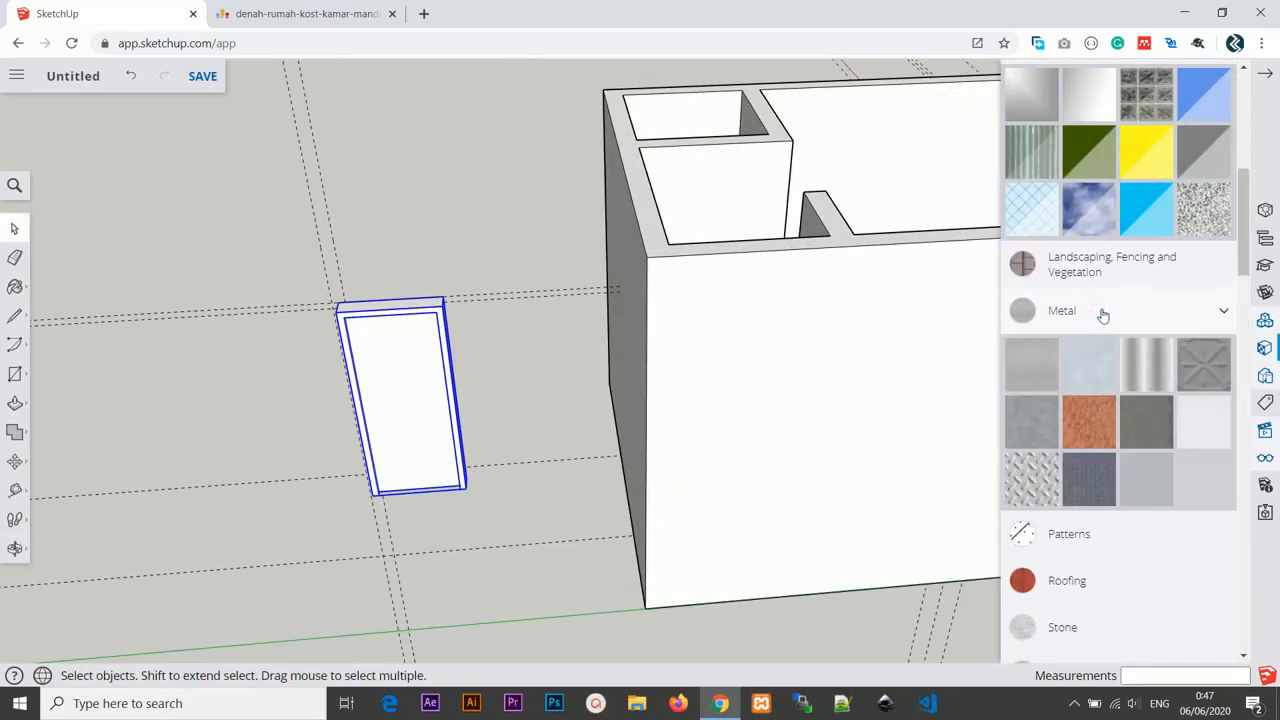
click(1090, 369)
click(423, 414)
middle_drag(423, 414, 520, 409)
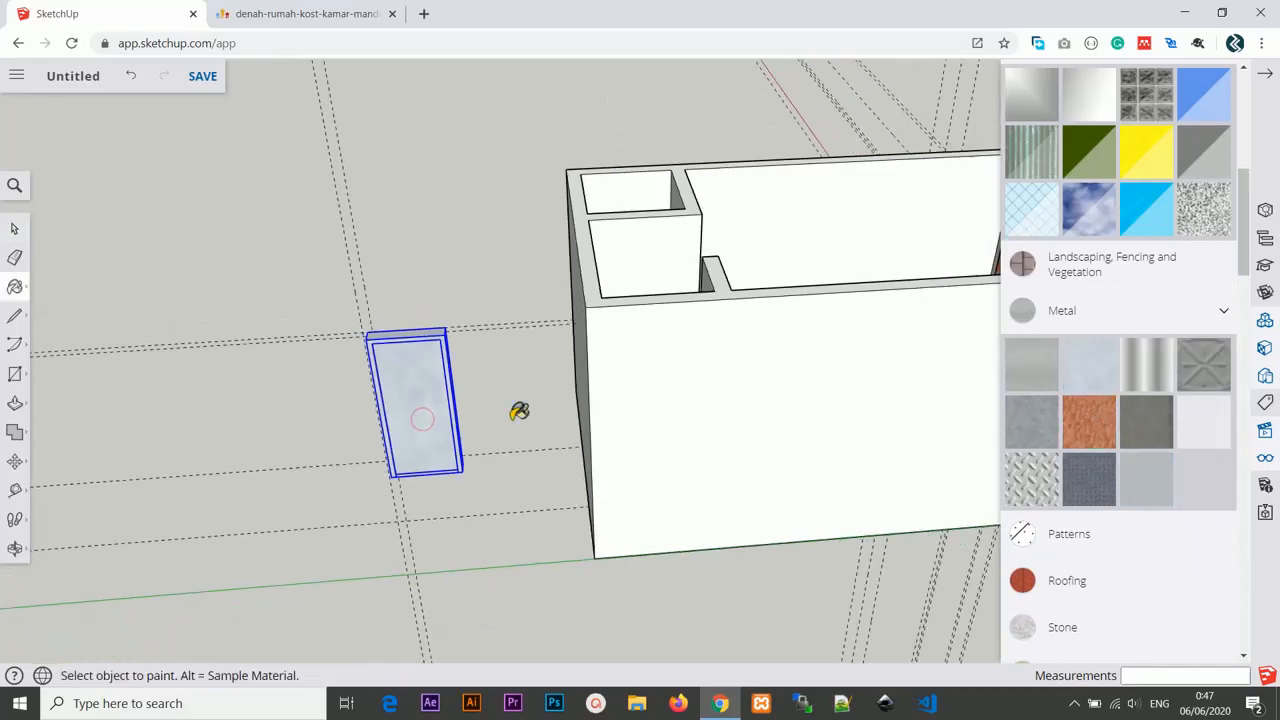
mouse_move(570, 365)
middle_down()
mouse_move(580, 329)
mouse_move(600, 540)
mouse_move(538, 446)
middle_up()
Add a guideline 5 cm inside the bathroom wall's left edge.
scroll(538, 446, up, 2)
scroll(538, 446, up, 3)
scroll(538, 446, down, 1)
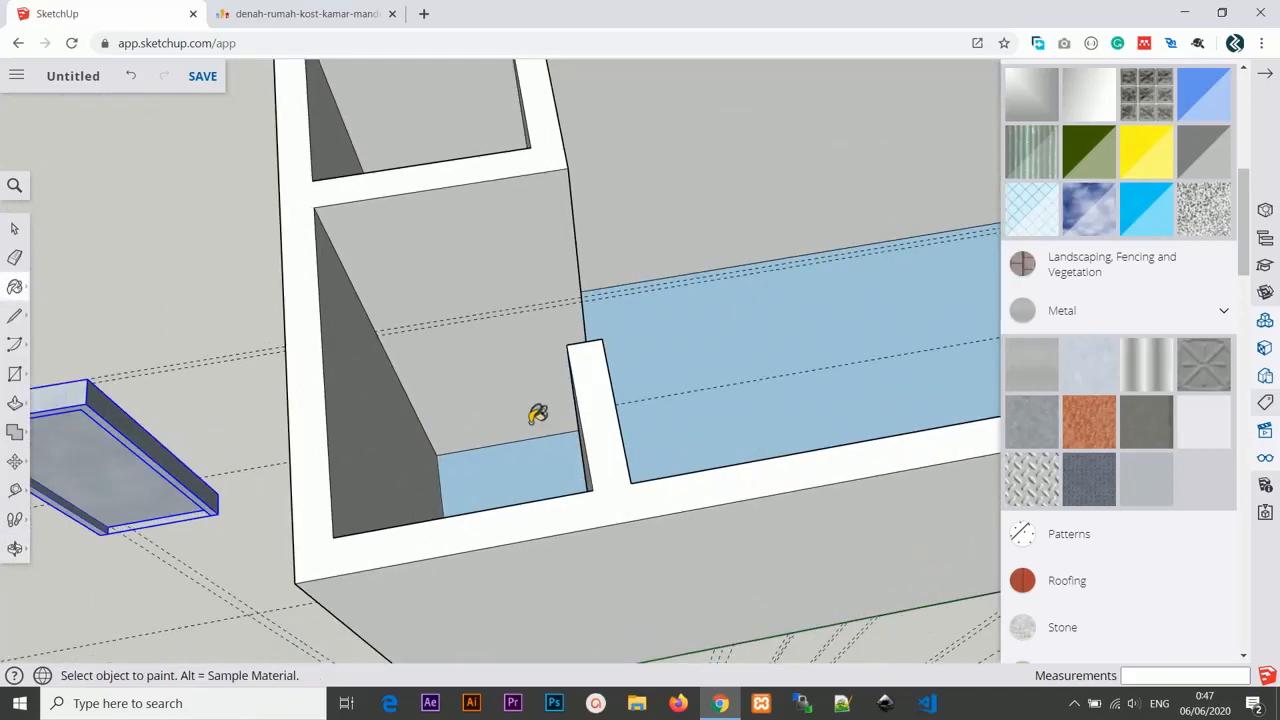
scroll(538, 414, up, 2)
key(t)
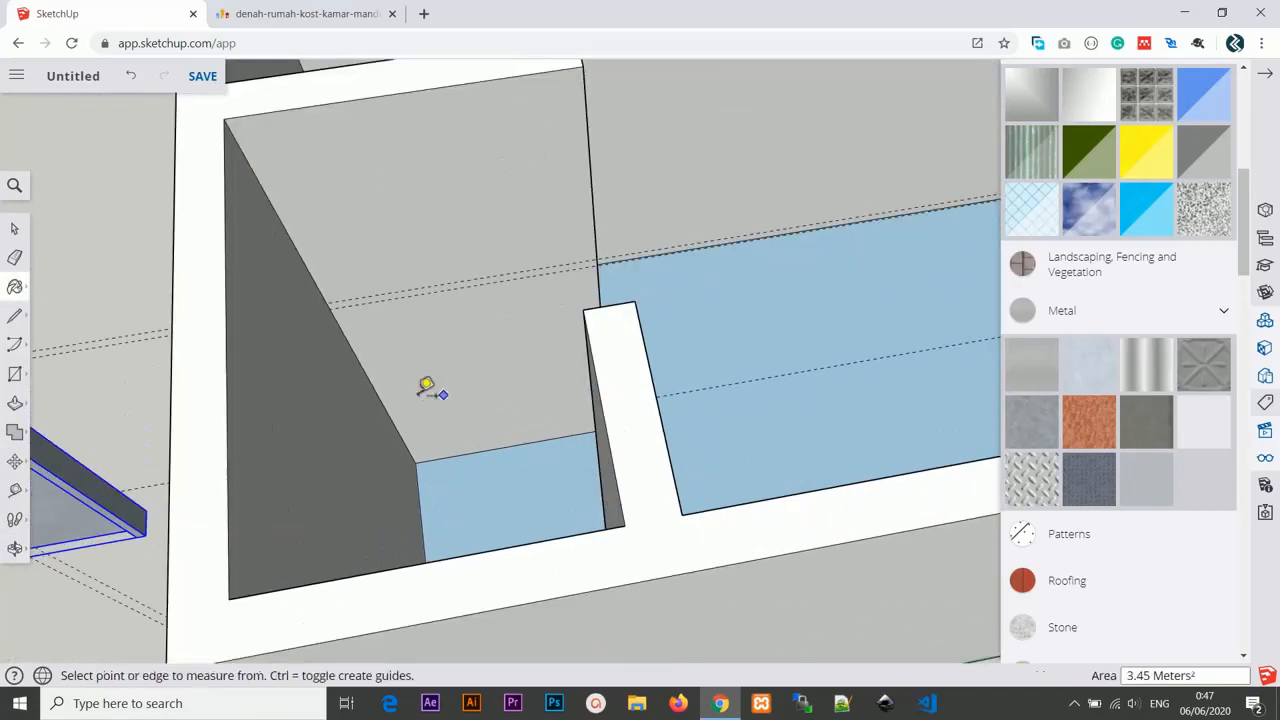
click(368, 377)
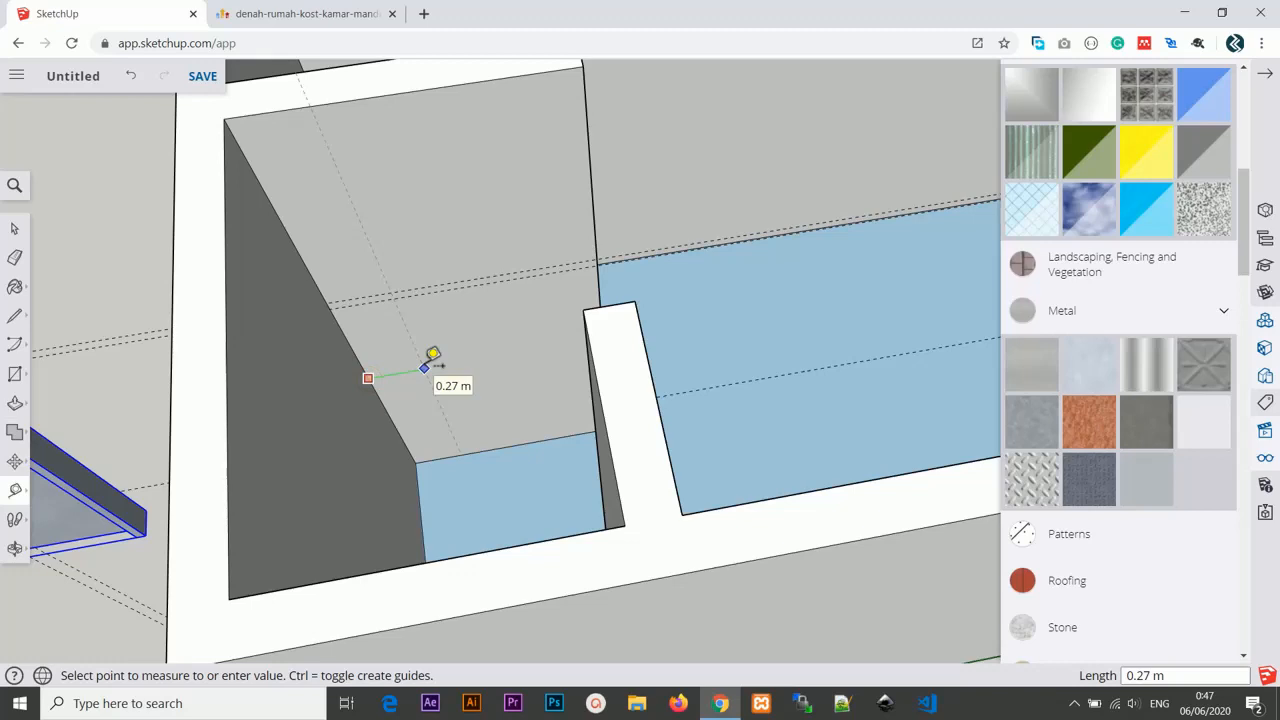
text(5cm)
key(Return)
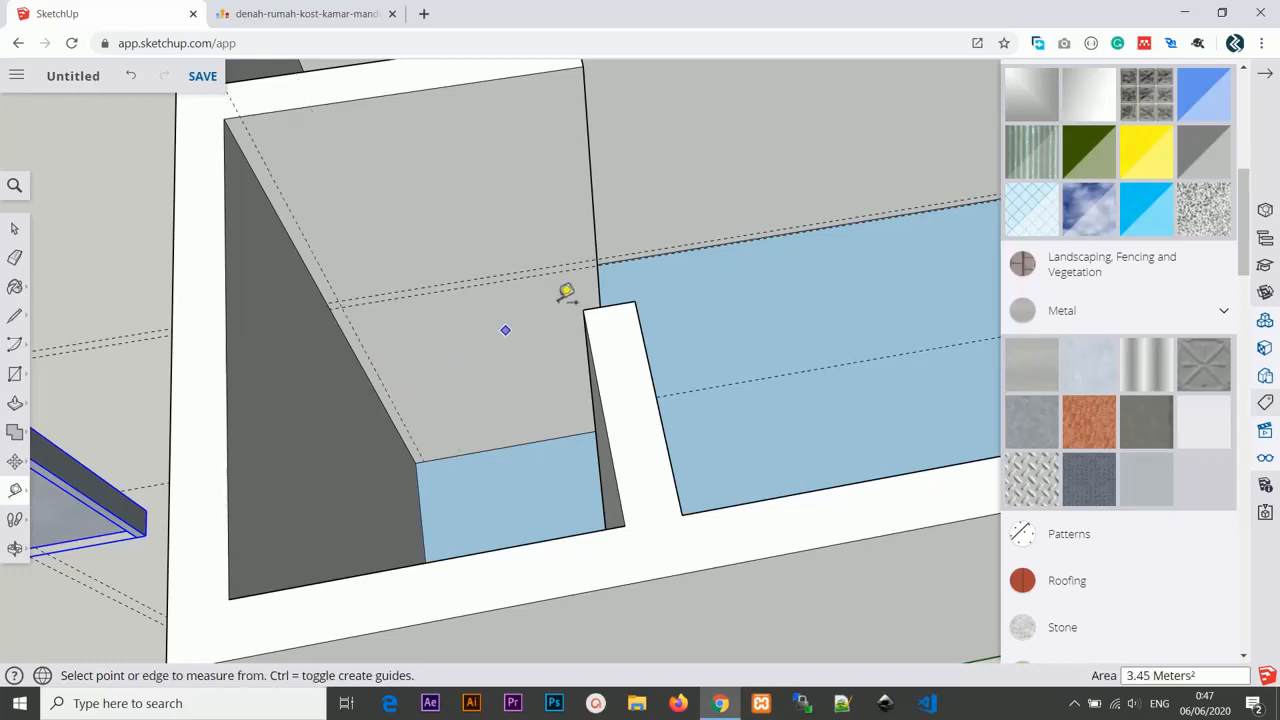
Add a guideline 15 cm inside the bathroom wall's right edge.
click(598, 278)
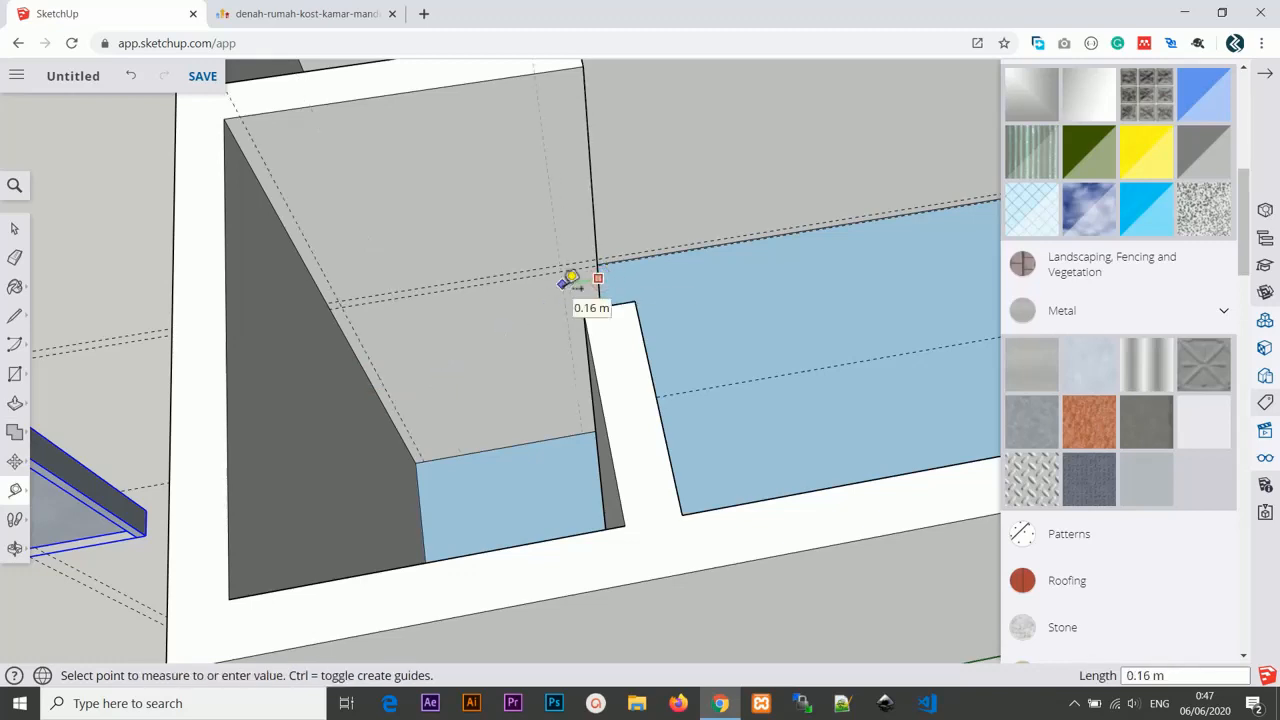
click(566, 282)
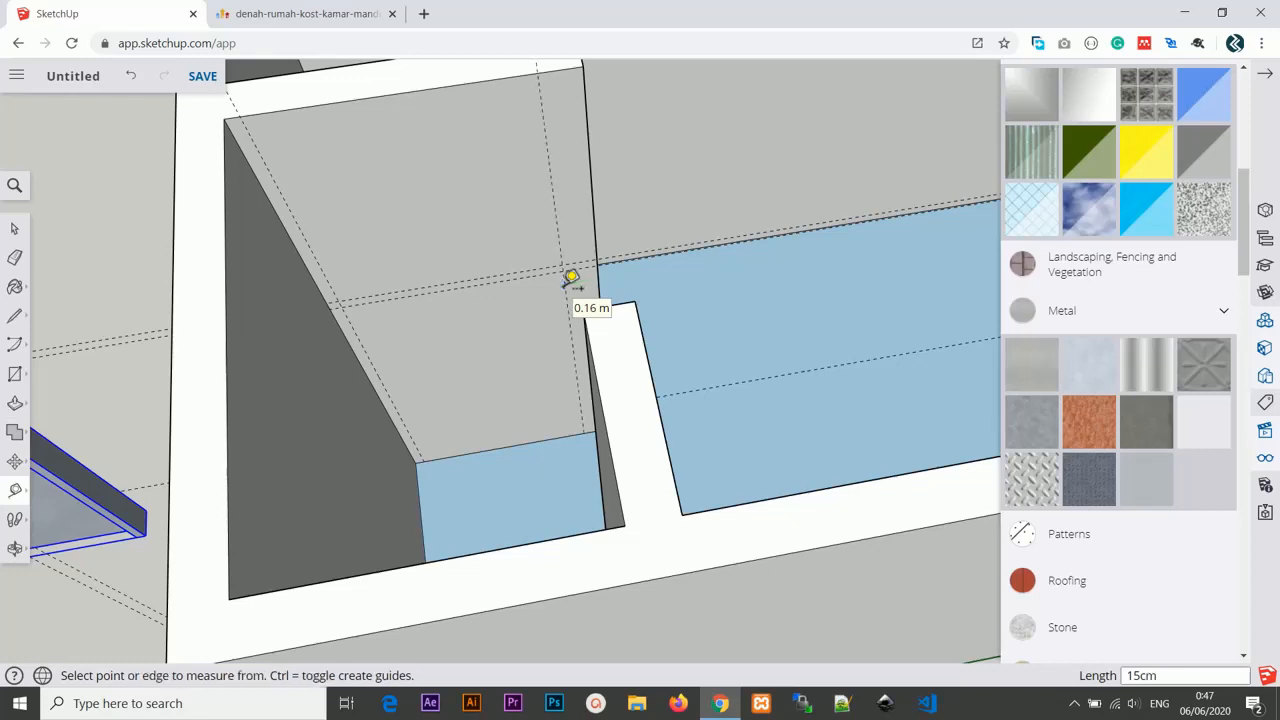
middle_drag(487, 397, 580, 343)
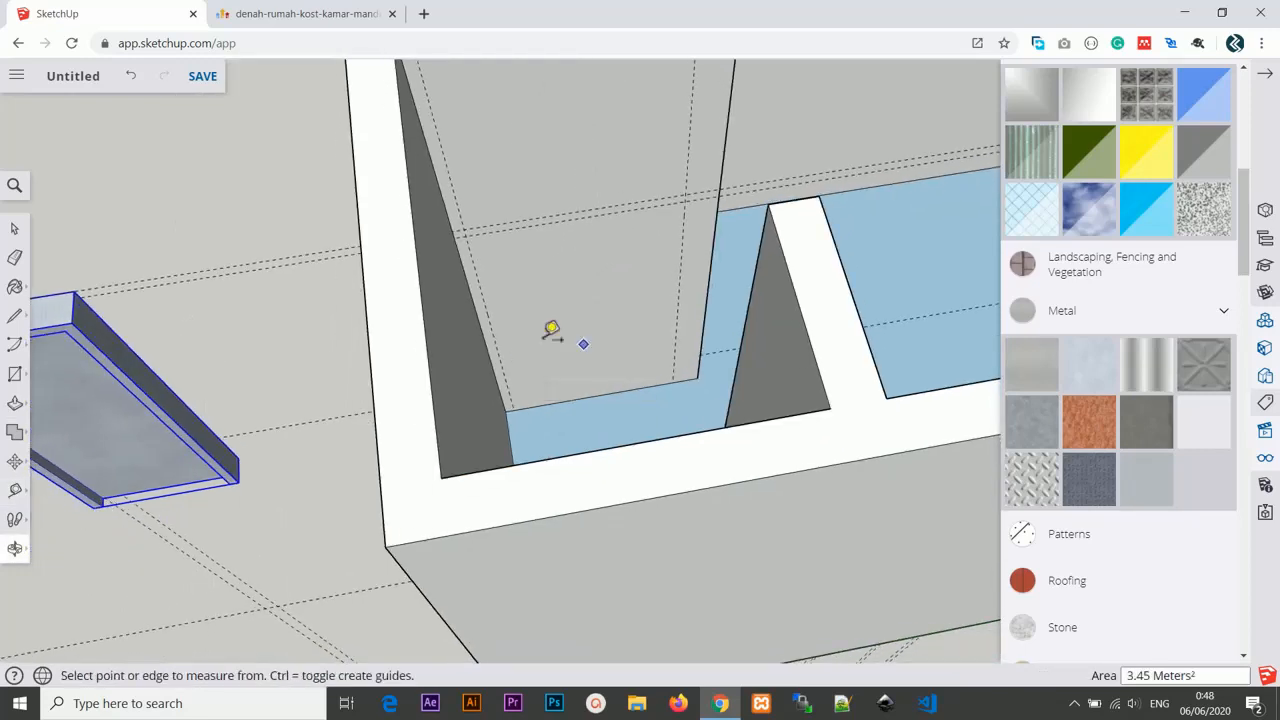
Measure the spacing between the bathroom wall guides and the width of the door group.
click(484, 297)
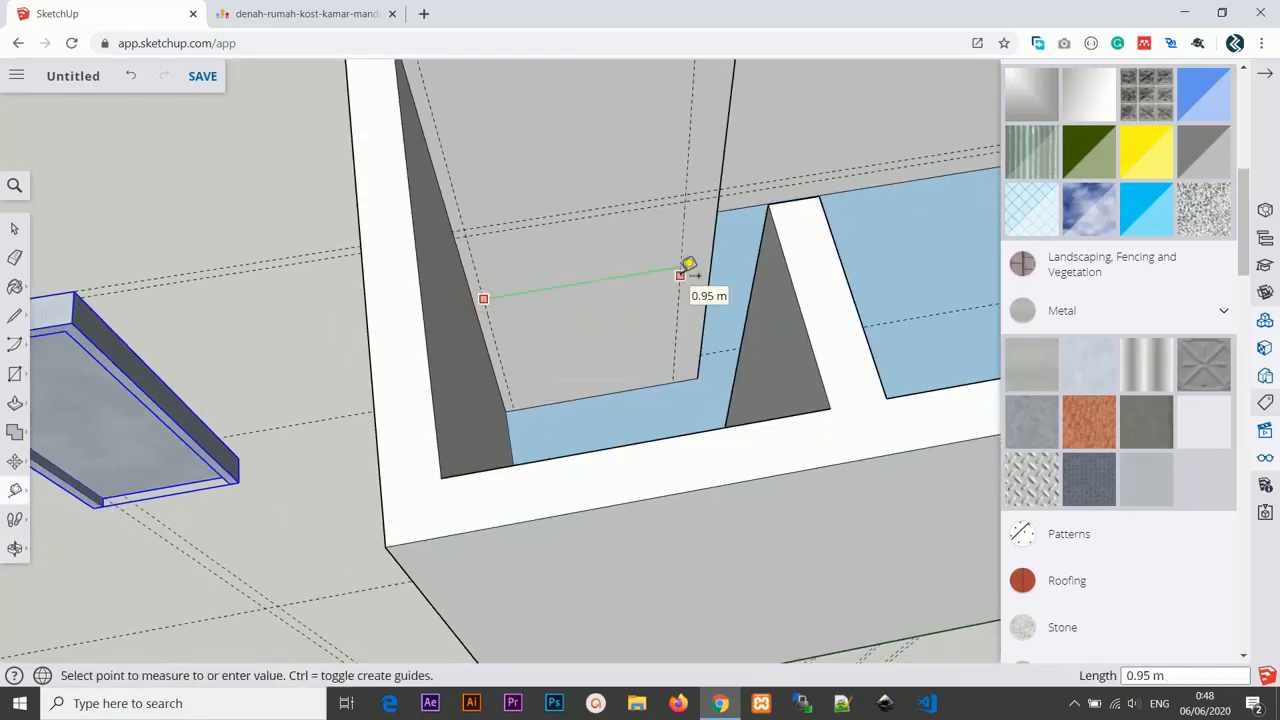
click(689, 270)
middle_drag(429, 337, 323, 260)
click(242, 234)
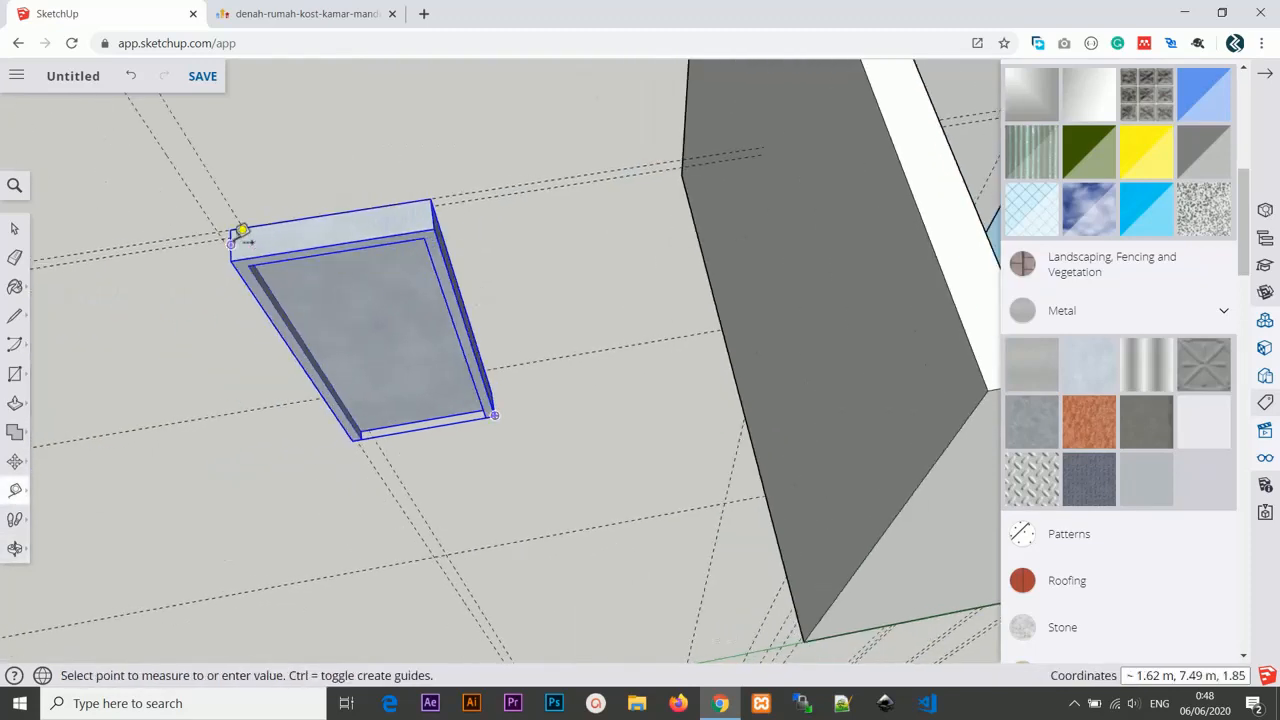
click(443, 207)
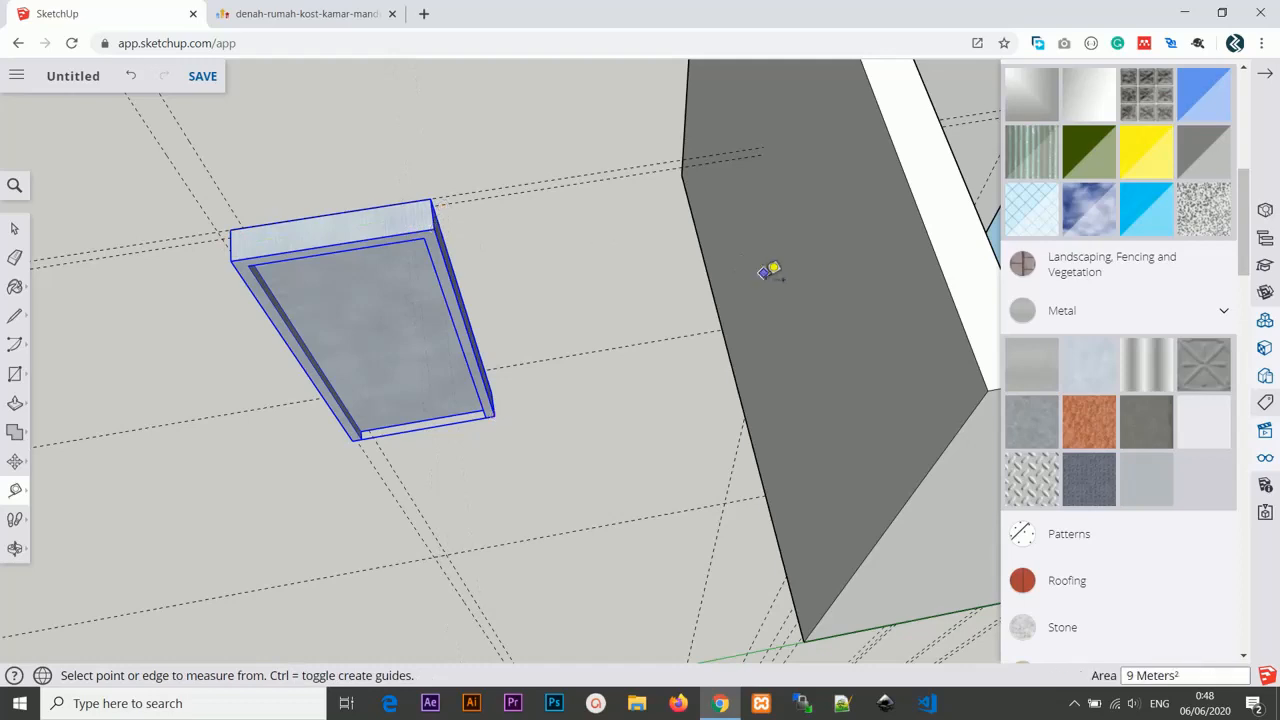
middle_drag(771, 271, 448, 345)
scroll(515, 288, down, 4)
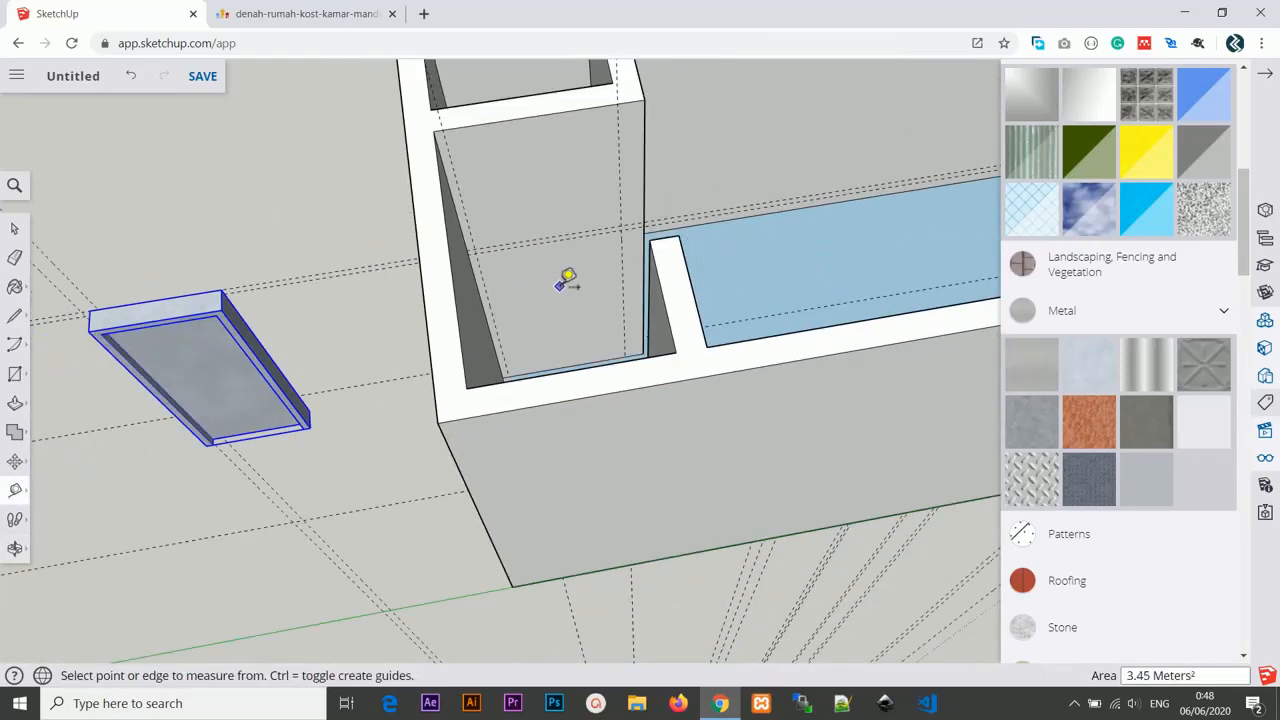
scroll(567, 281, up, 2)
scroll(566, 282, down, 1)
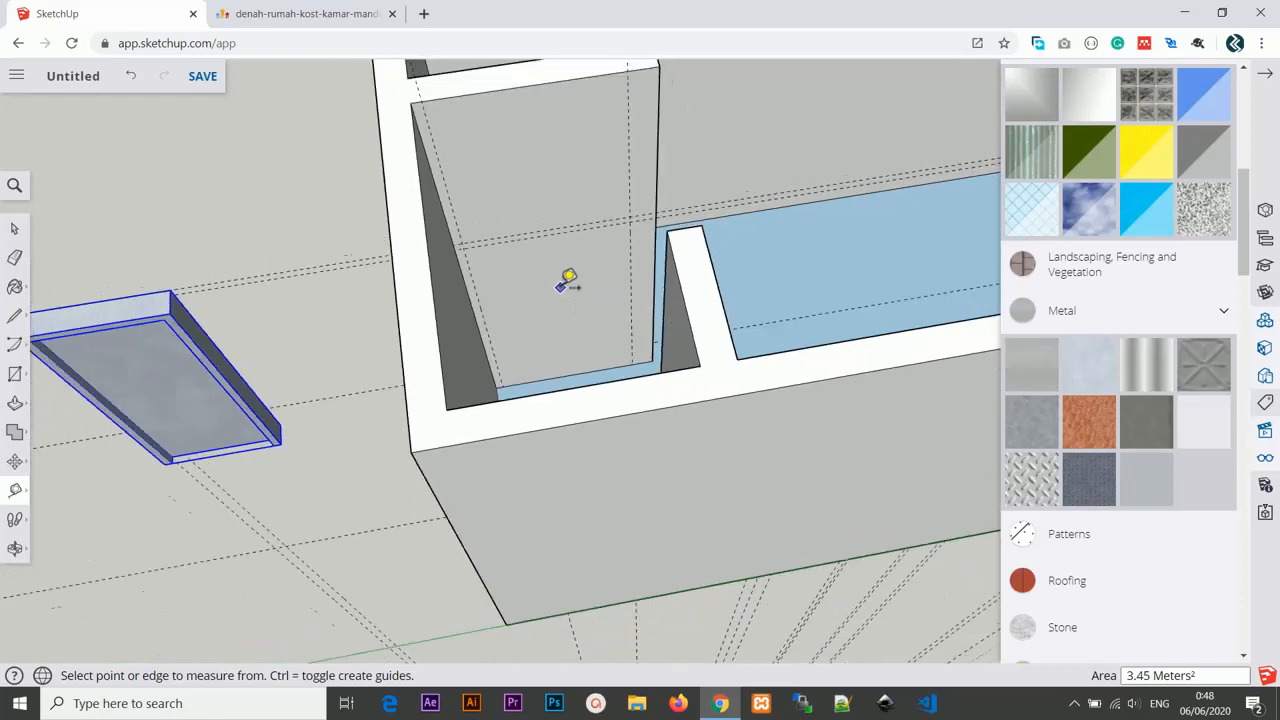
scroll(566, 283, up, 2)
scroll(567, 284, down, 2)
scroll(567, 285, up, 2)
scroll(567, 285, up, 2)
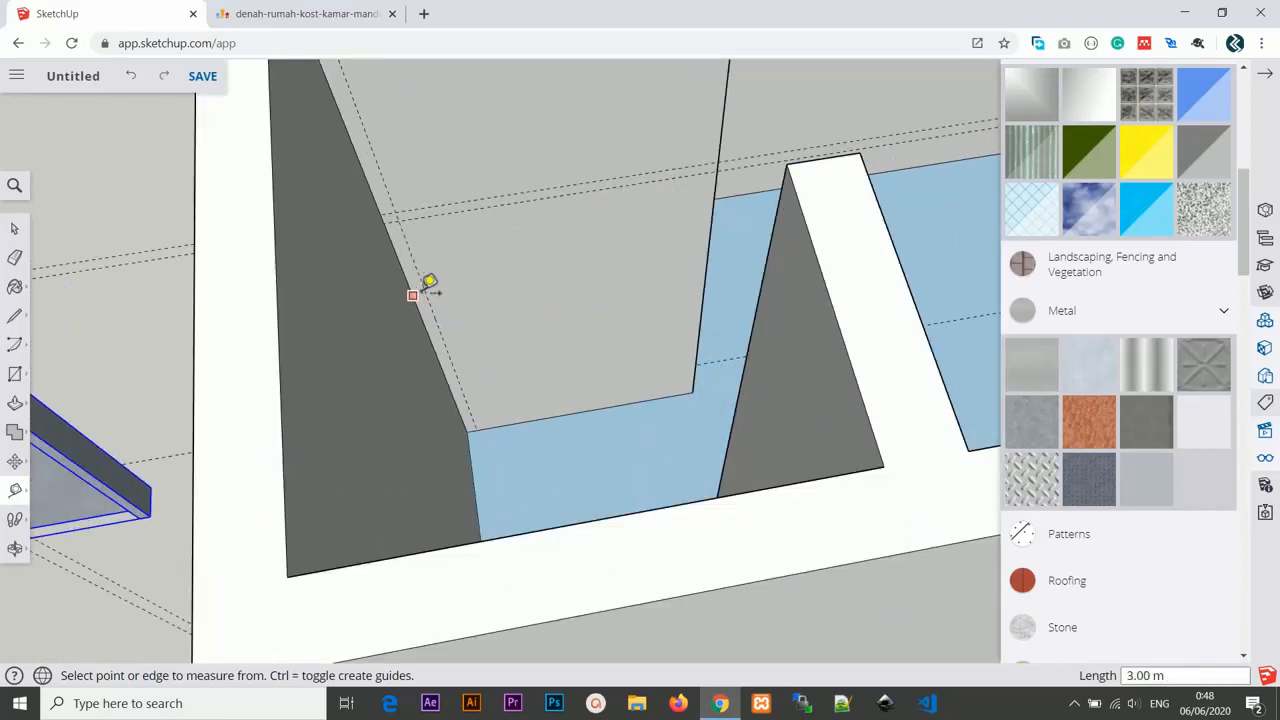
Place guidelines off the bathroom wall's left edge and 15 cm inside its right edge.
click(424, 289)
click(541, 277)
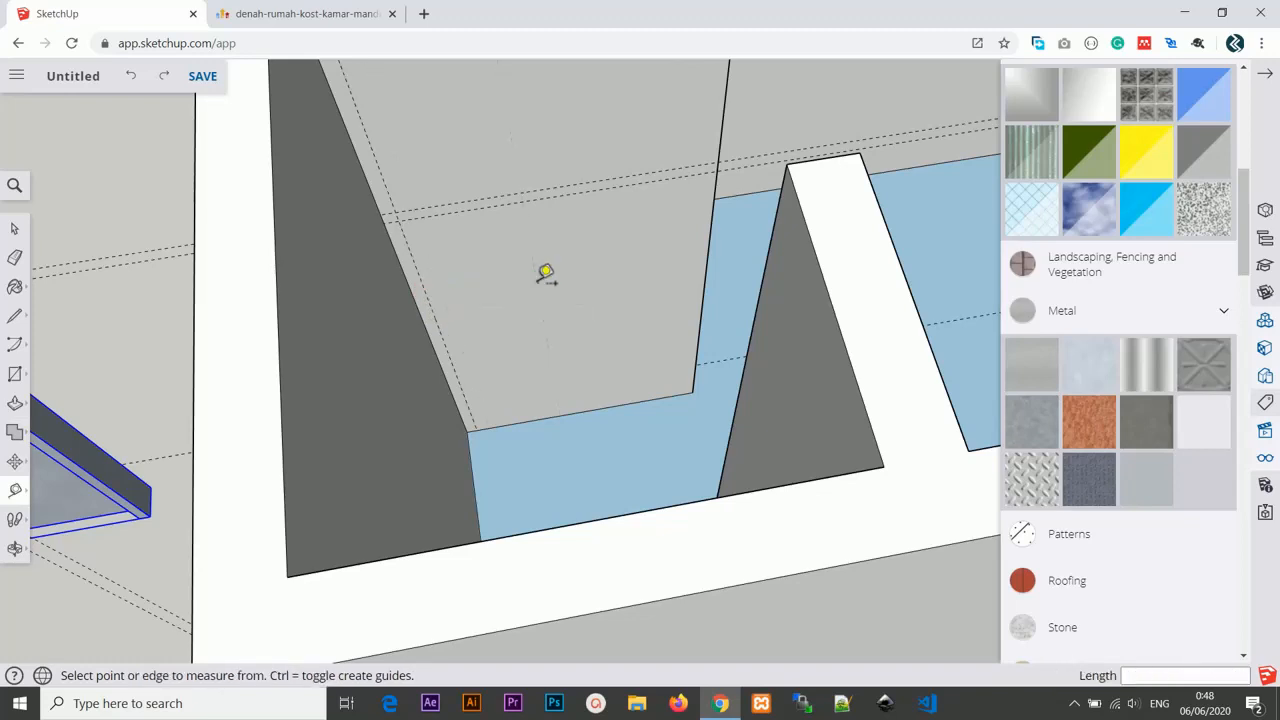
click(712, 208)
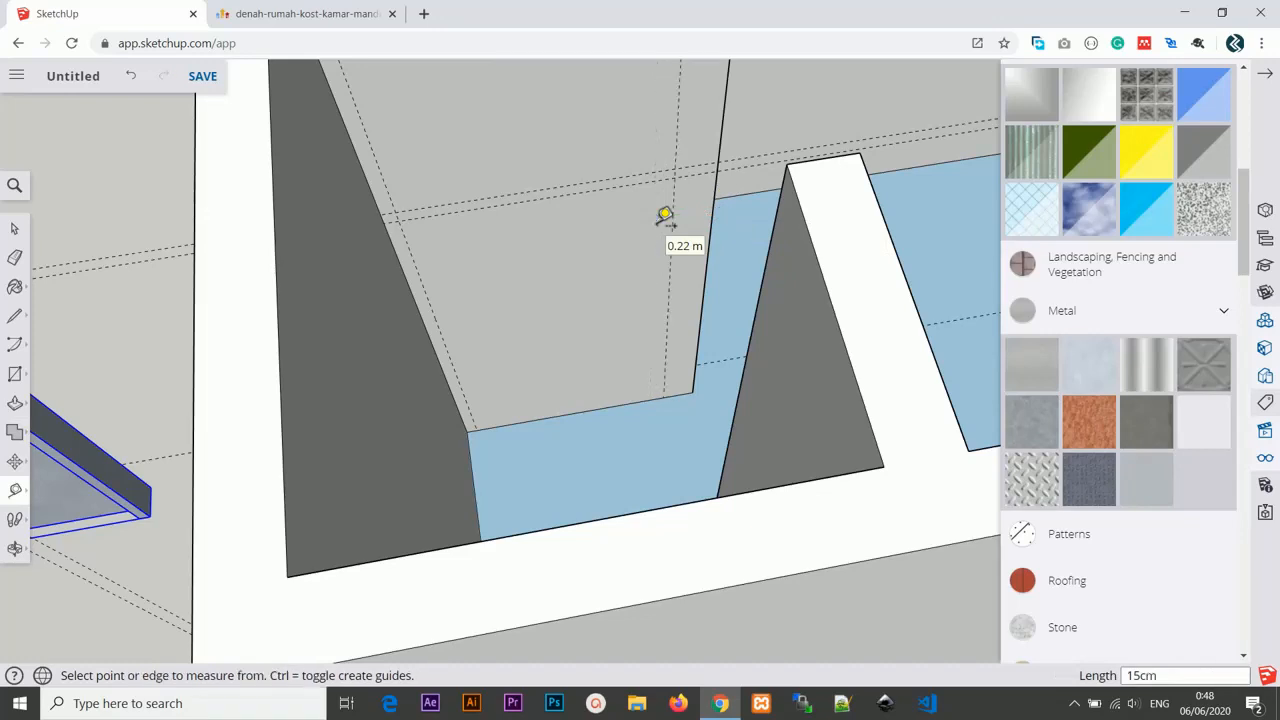
click(681, 202)
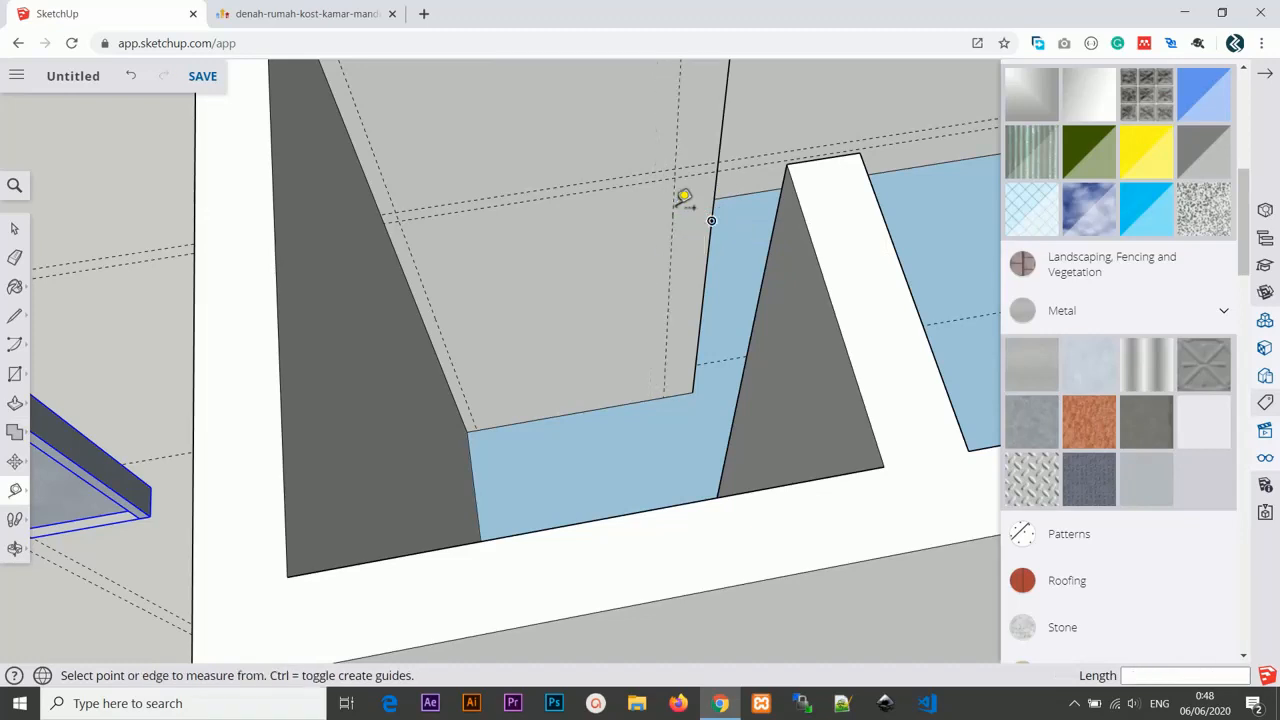
Measure the gap between the bathroom wall guidelines again and the width of the door group.
click(423, 283)
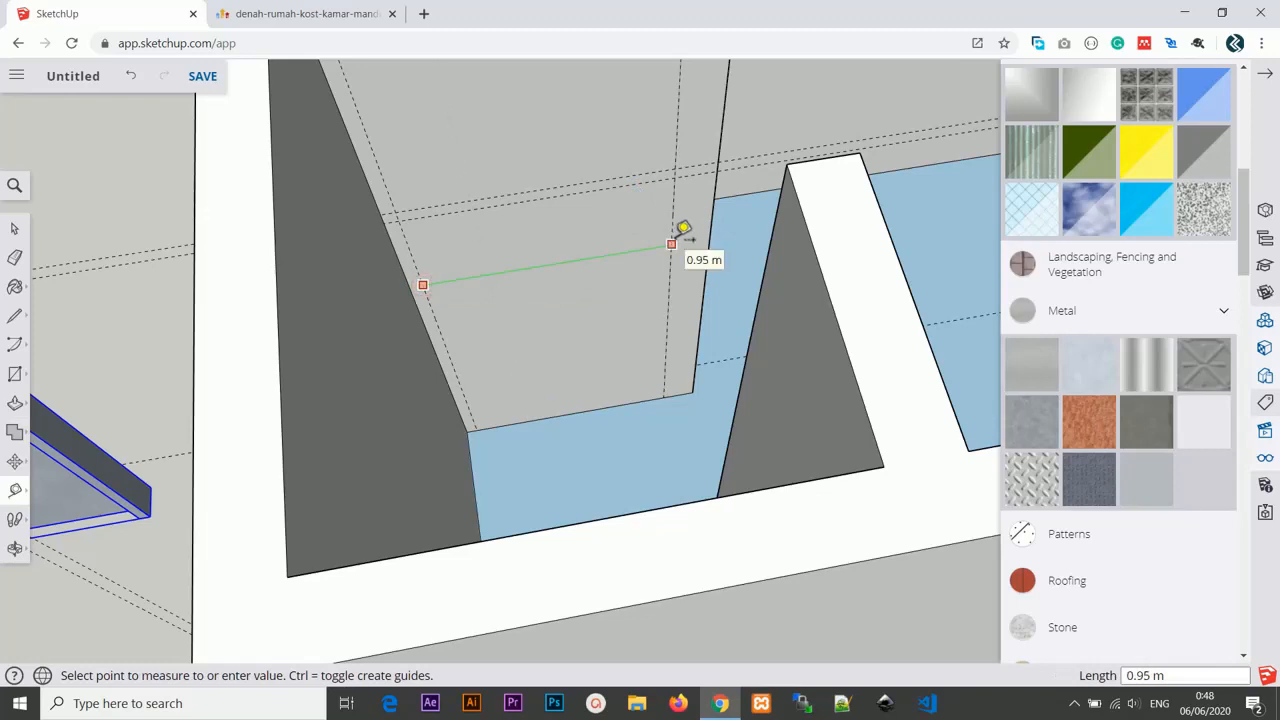
click(672, 244)
scroll(453, 307, down, 1)
shift+middle_drag(460, 310, 664, 328)
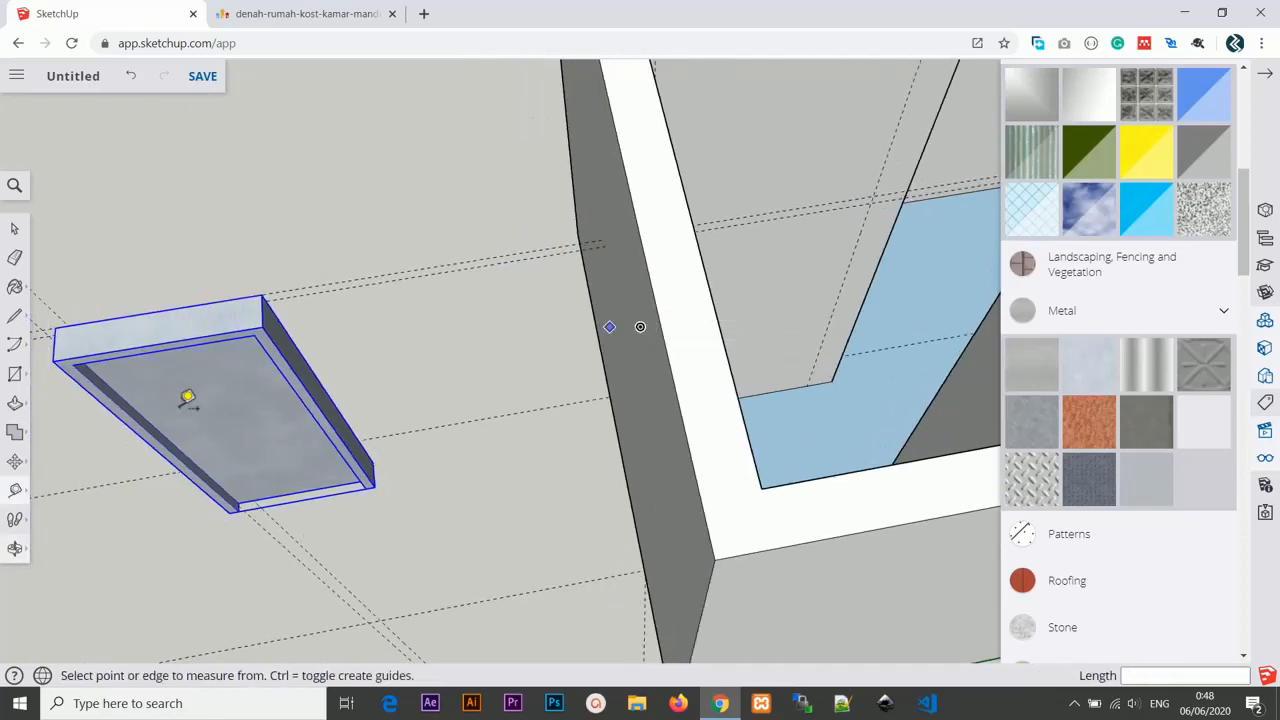
click(54, 344)
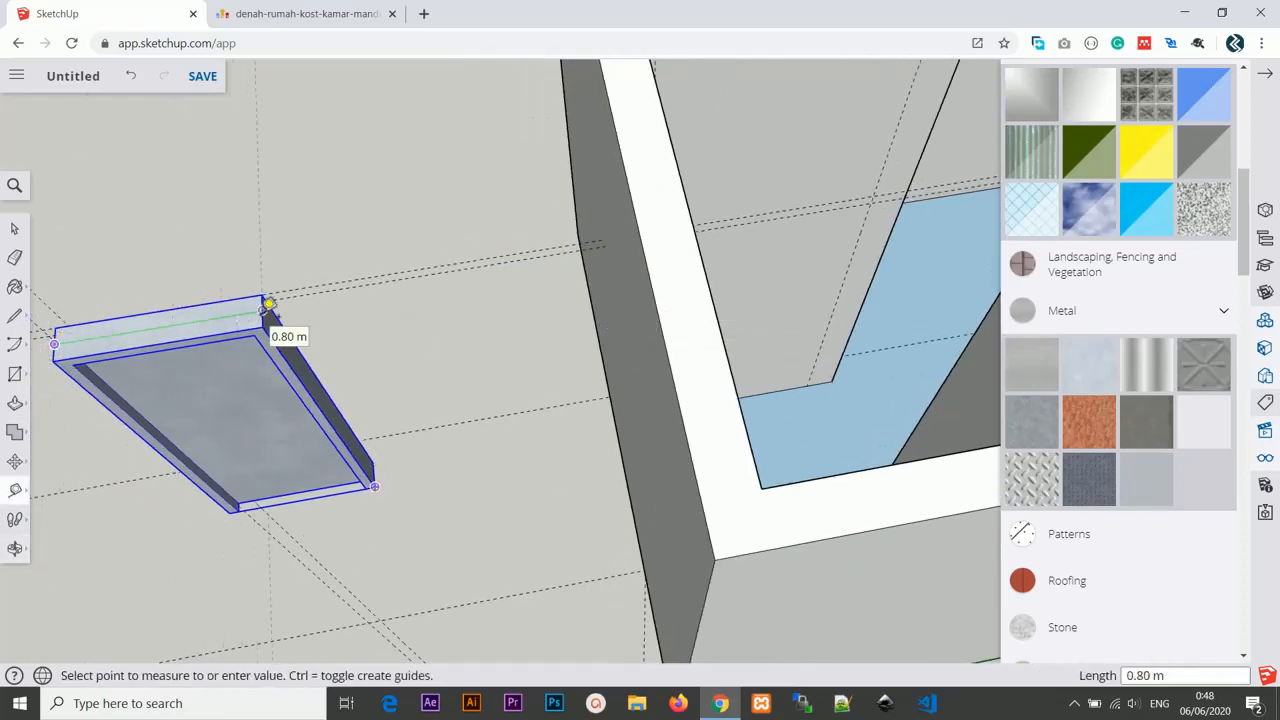
click(269, 302)
middle_drag(718, 315, 570, 350)
scroll(568, 352, up, 3)
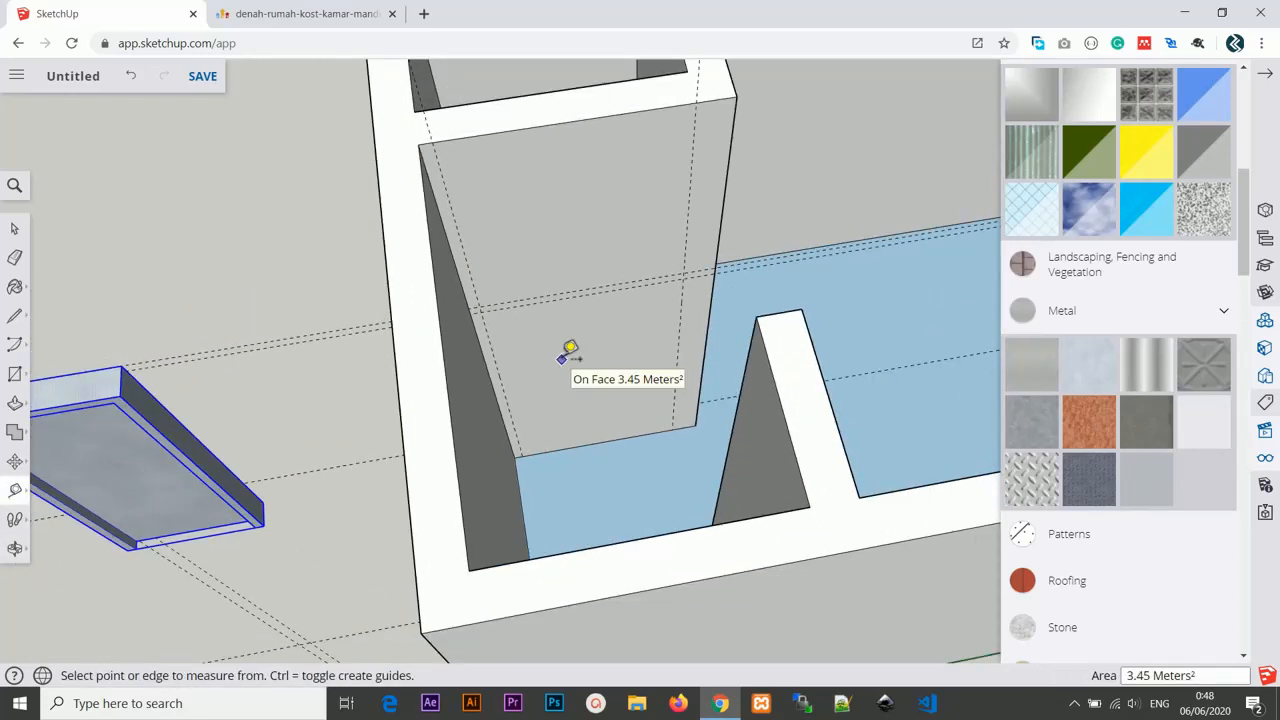
scroll(537, 360, up, 2)
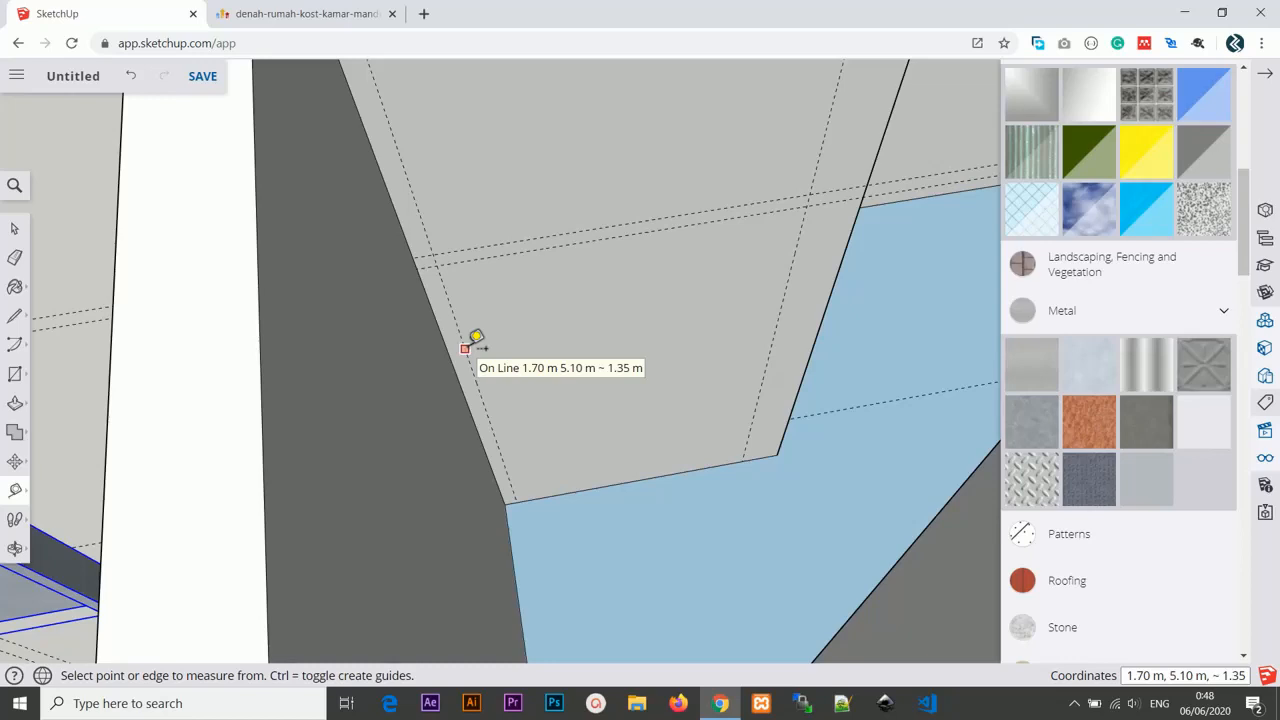
Add a guideline 10 cm inside the right-hand guide on the bathroom wall.
click(465, 348)
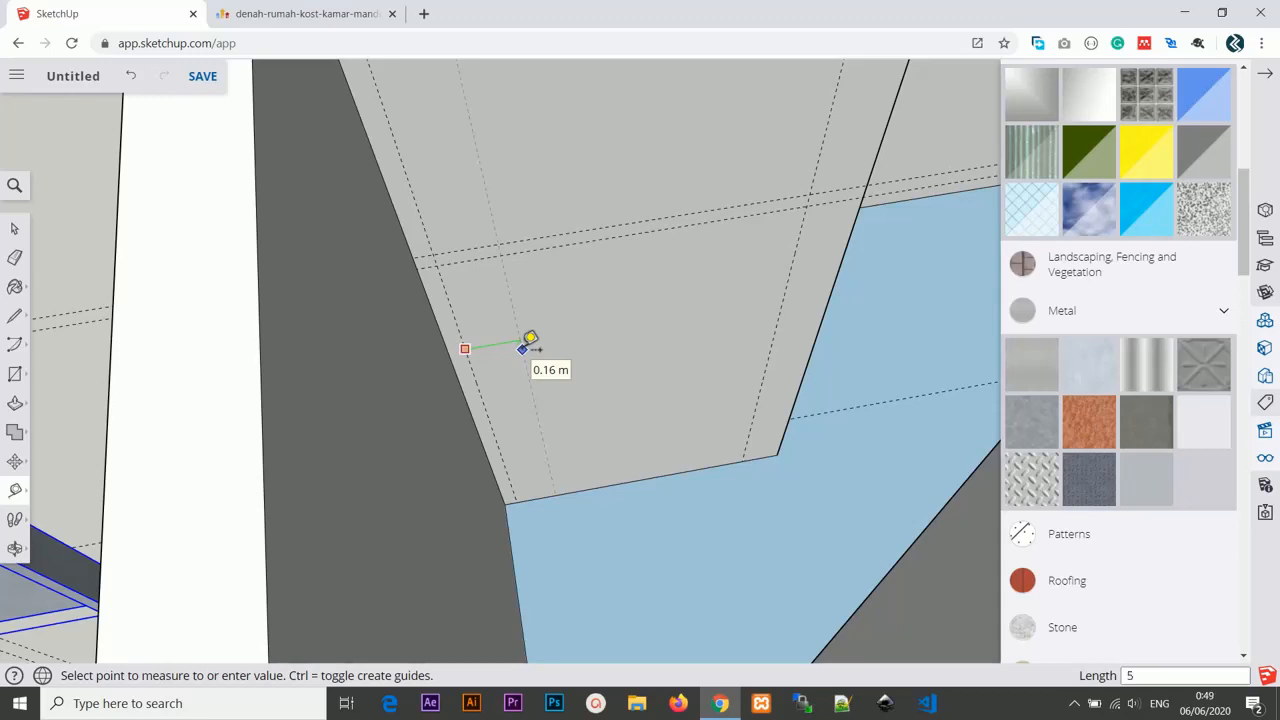
click(530, 341)
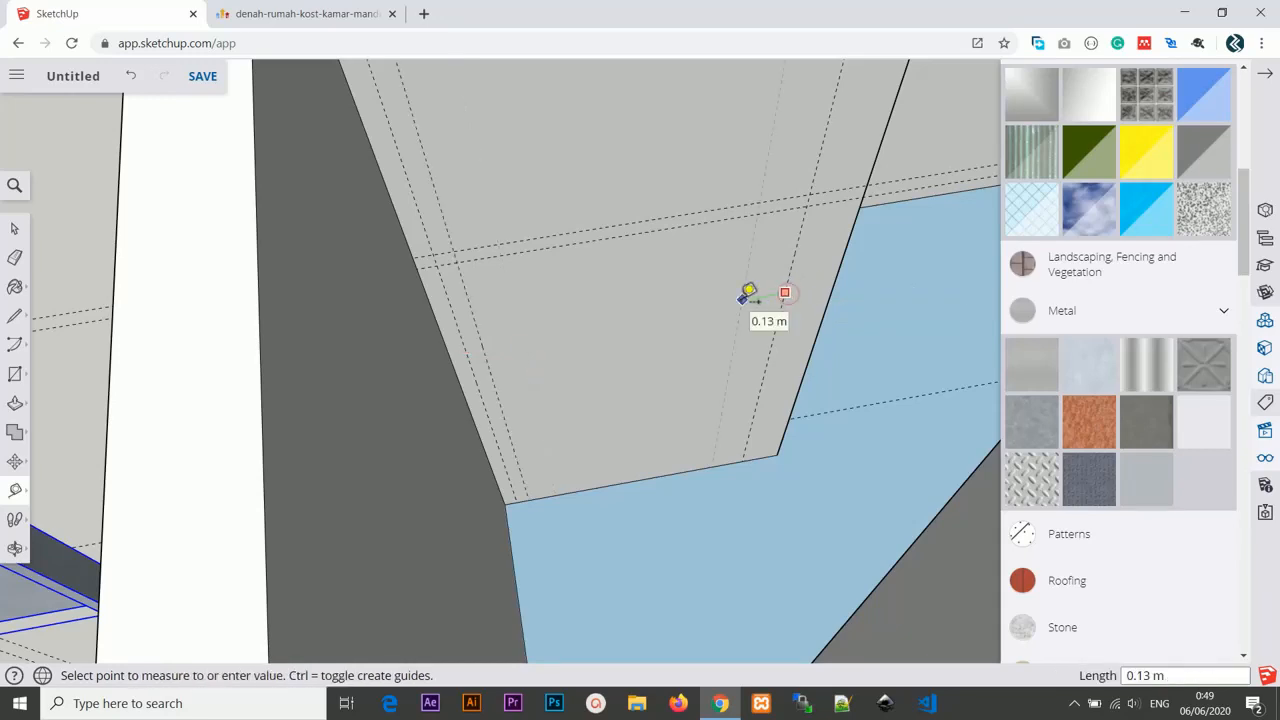
text(m)
key(Return)
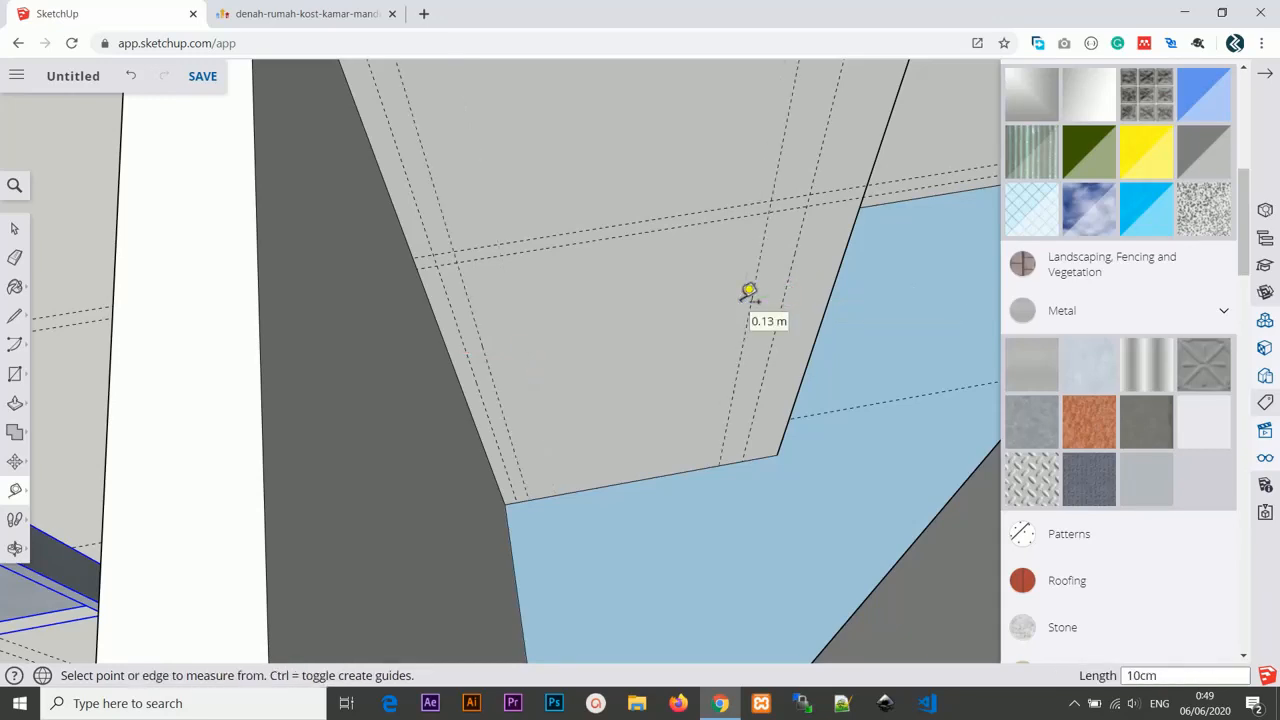
Draw a rectangle about 0.80 m by 1.80 m on the bathroom wall between the guidelines.
middle_drag(748, 292, 686, 306)
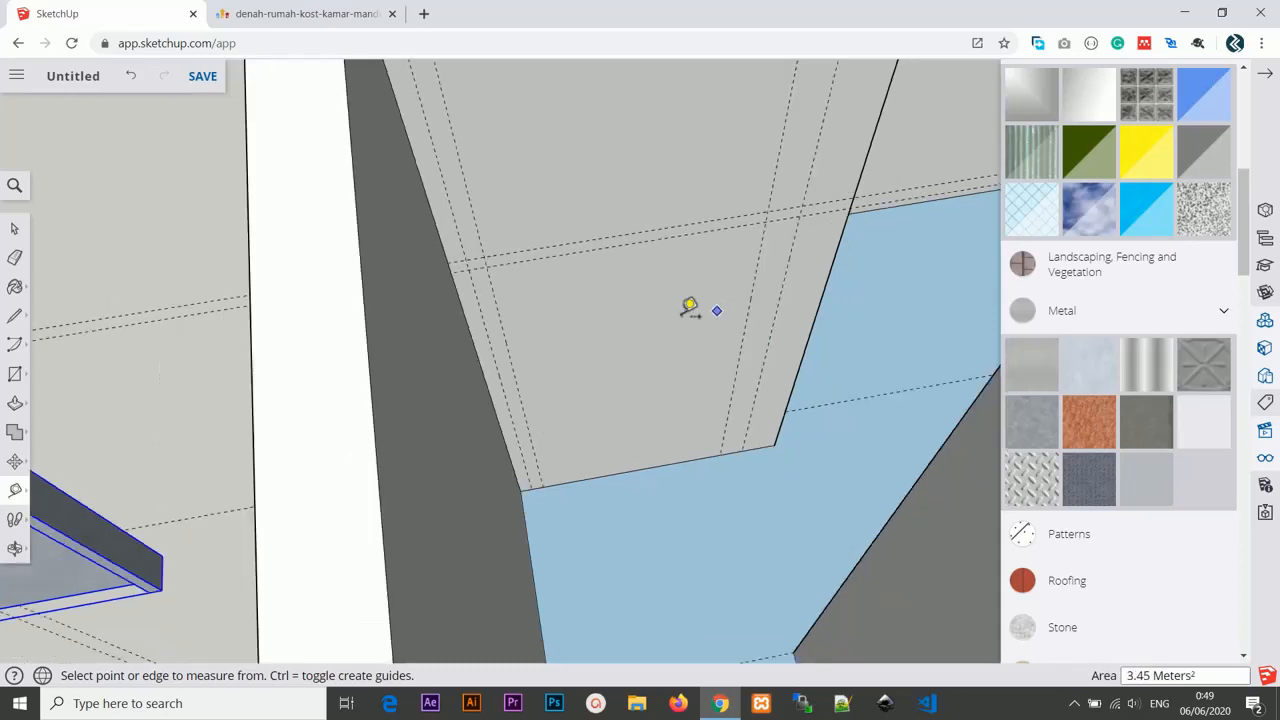
key(r)
click(486, 266)
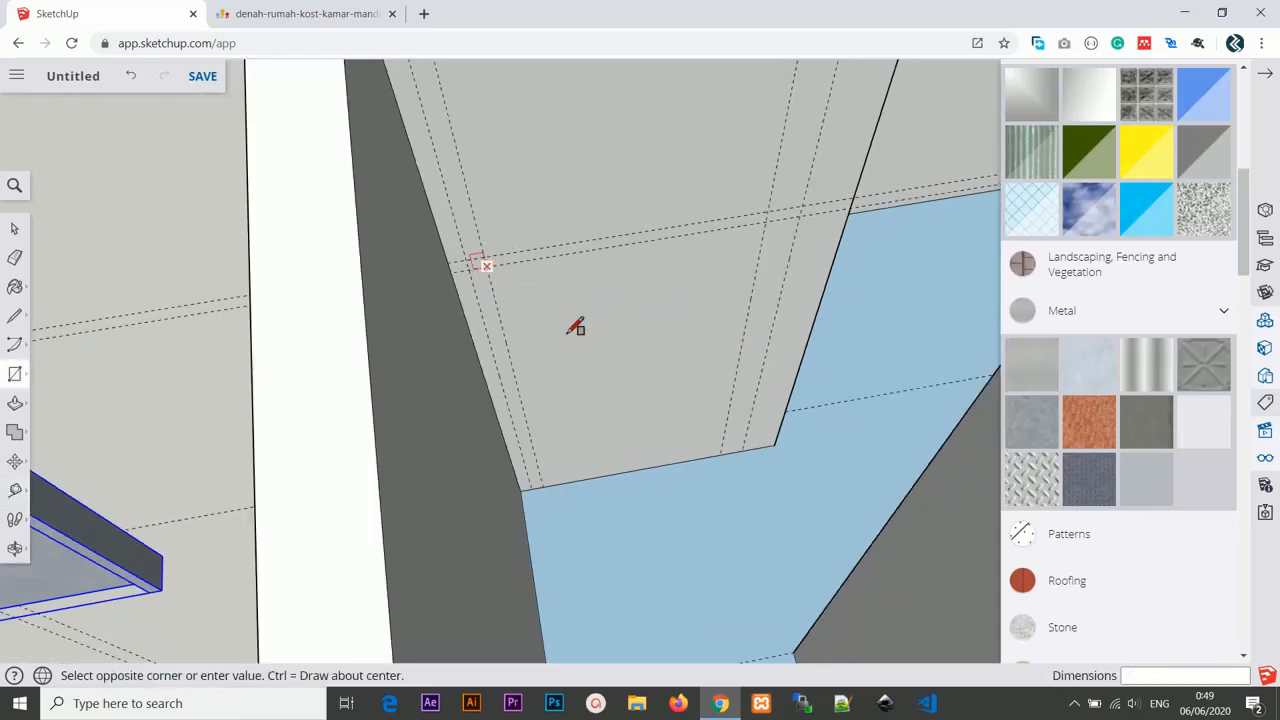
click(721, 451)
middle_drag(700, 428, 660, 422)
scroll(655, 421, down, 3)
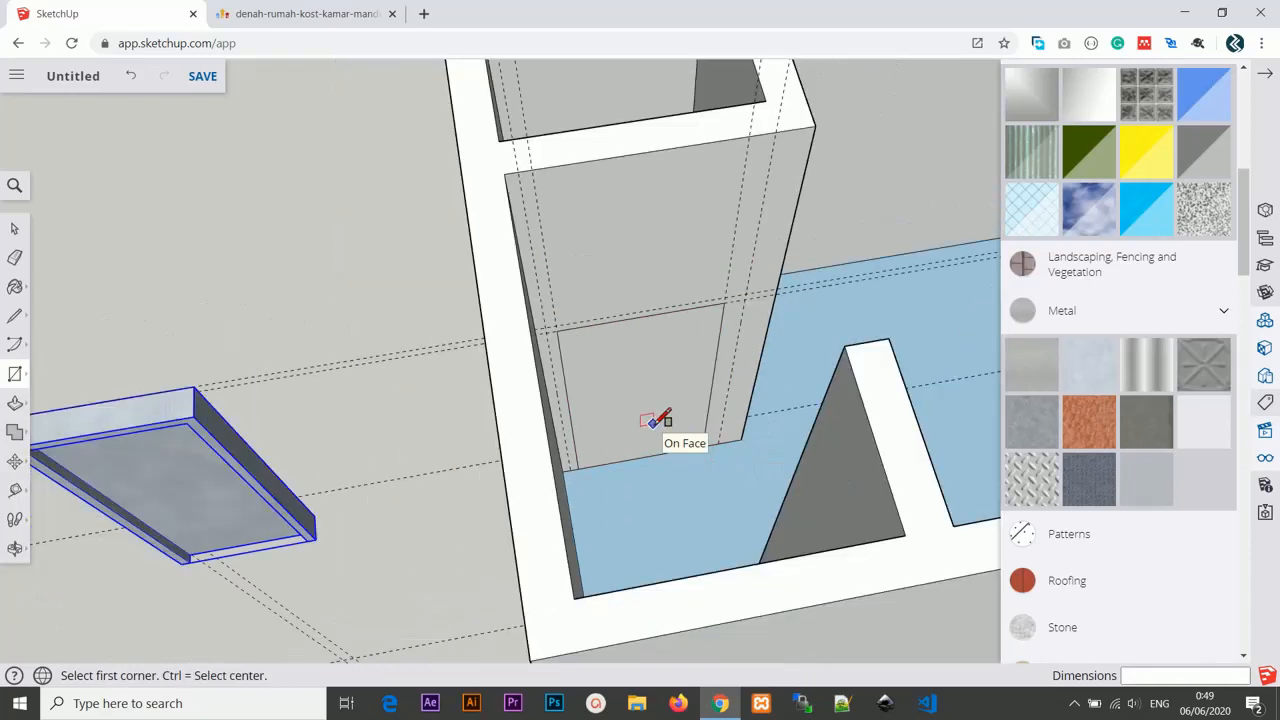
Measure the new rectangle's width and the width of the door group.
key(t)
click(571, 364)
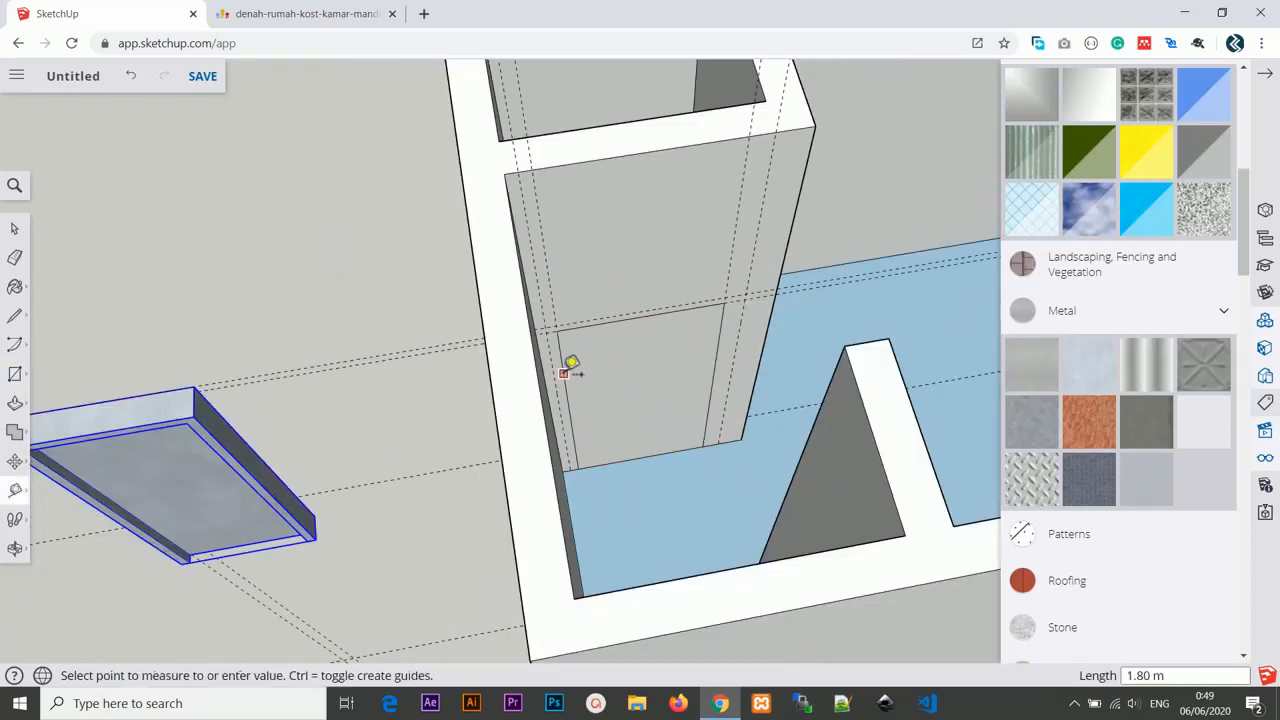
click(724, 347)
mouse_move(209, 409)
middle_down()
mouse_move(251, 420)
mouse_move(389, 400)
mouse_move(226, 393)
middle_up()
click(164, 398)
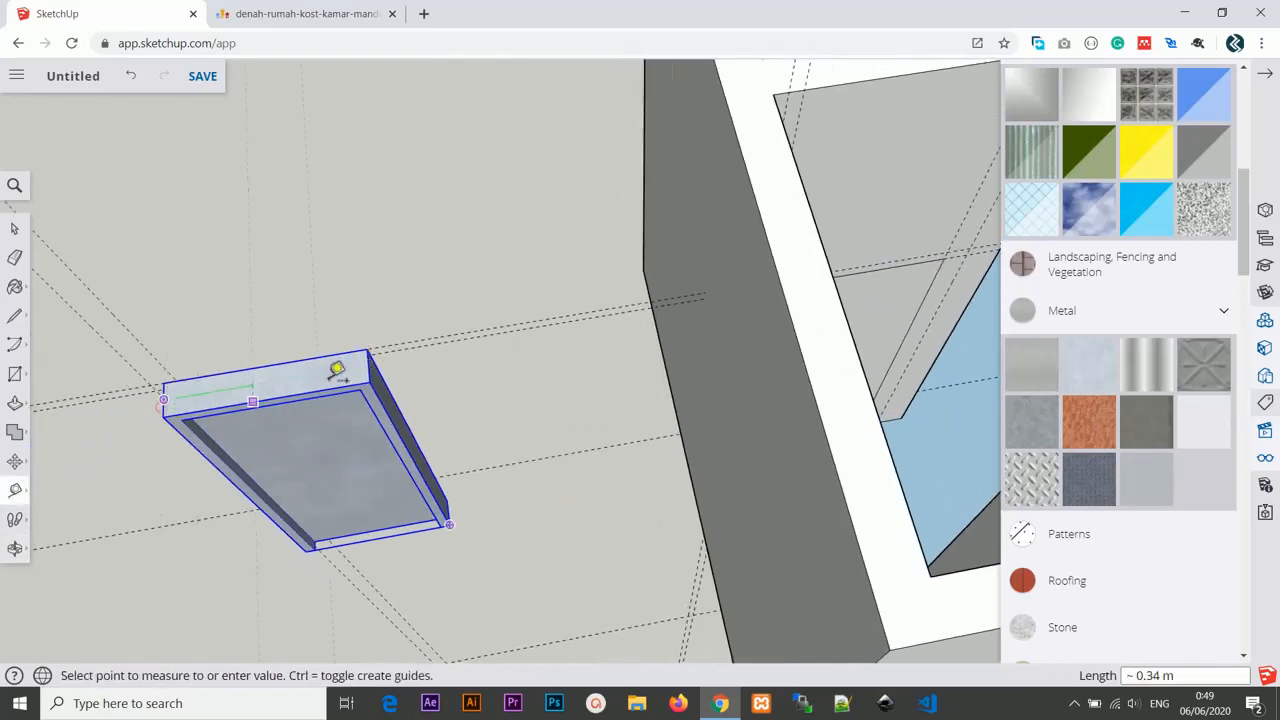
click(387, 360)
scroll(743, 369, down, 3)
middle_drag(743, 369, 686, 357)
scroll(606, 368, down, 1)
scroll(612, 370, up, 2)
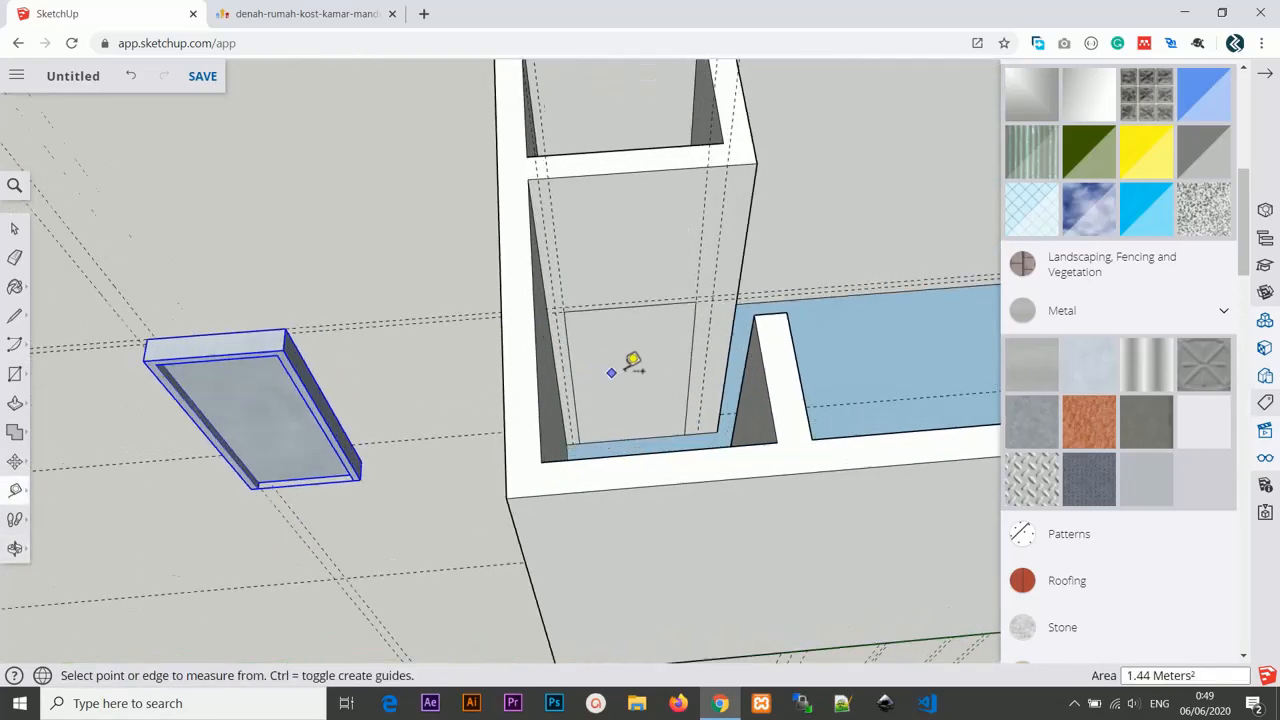
scroll(632, 362, up, 2)
Push the rectangle 0.15 m into the bathroom wall to cut the door opening.
key(p)
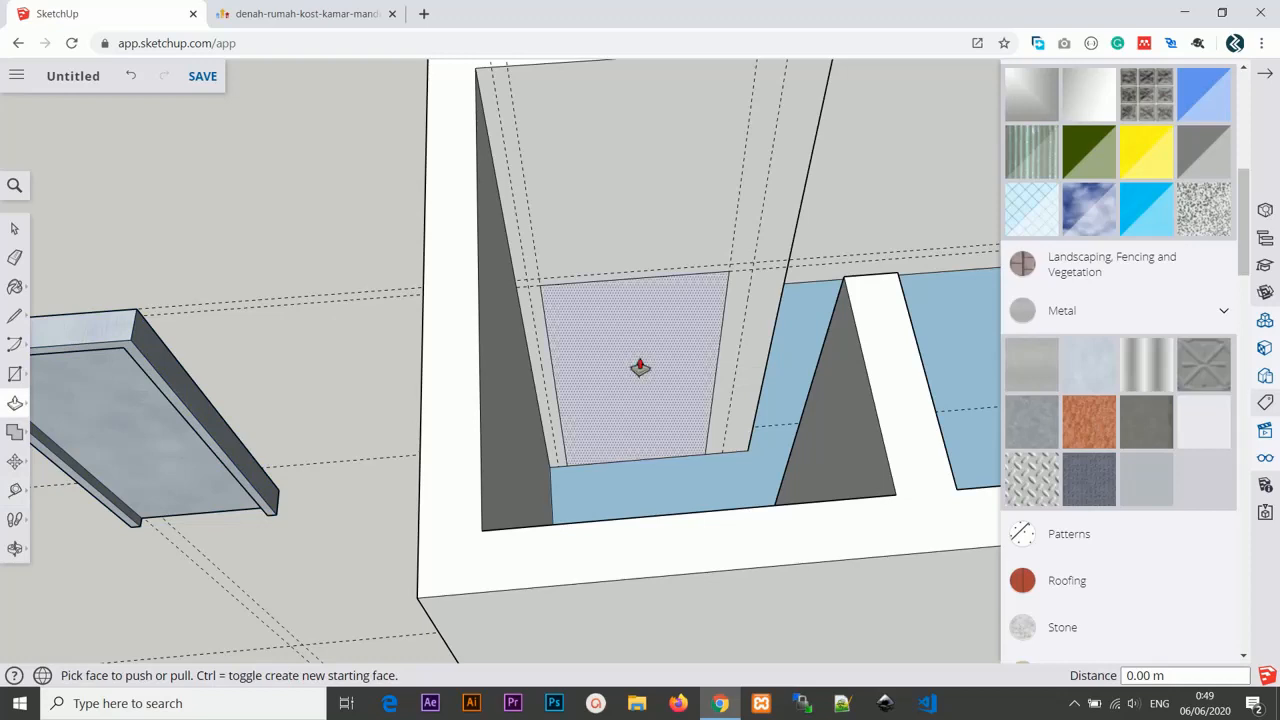
click(640, 366)
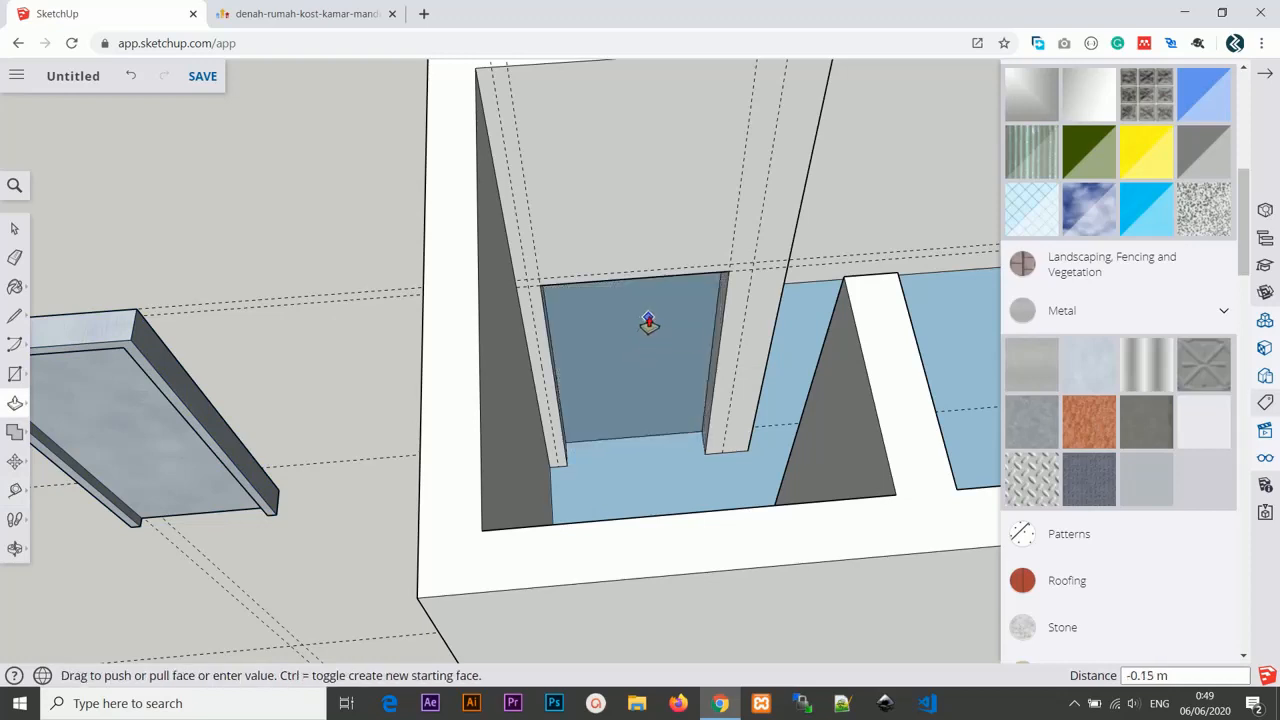
click(648, 322)
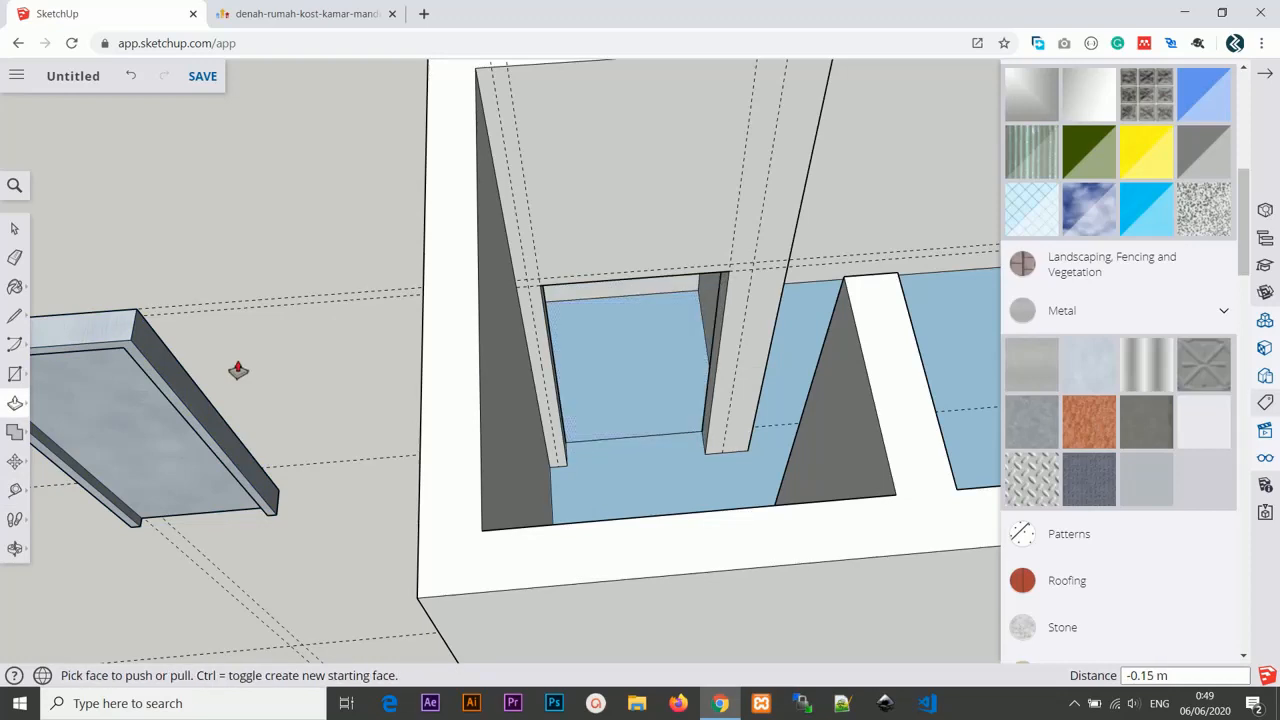
scroll(252, 377, down, 3)
scroll(252, 377, up, 2)
Move the door group into the bathroom wall opening.
key(m)
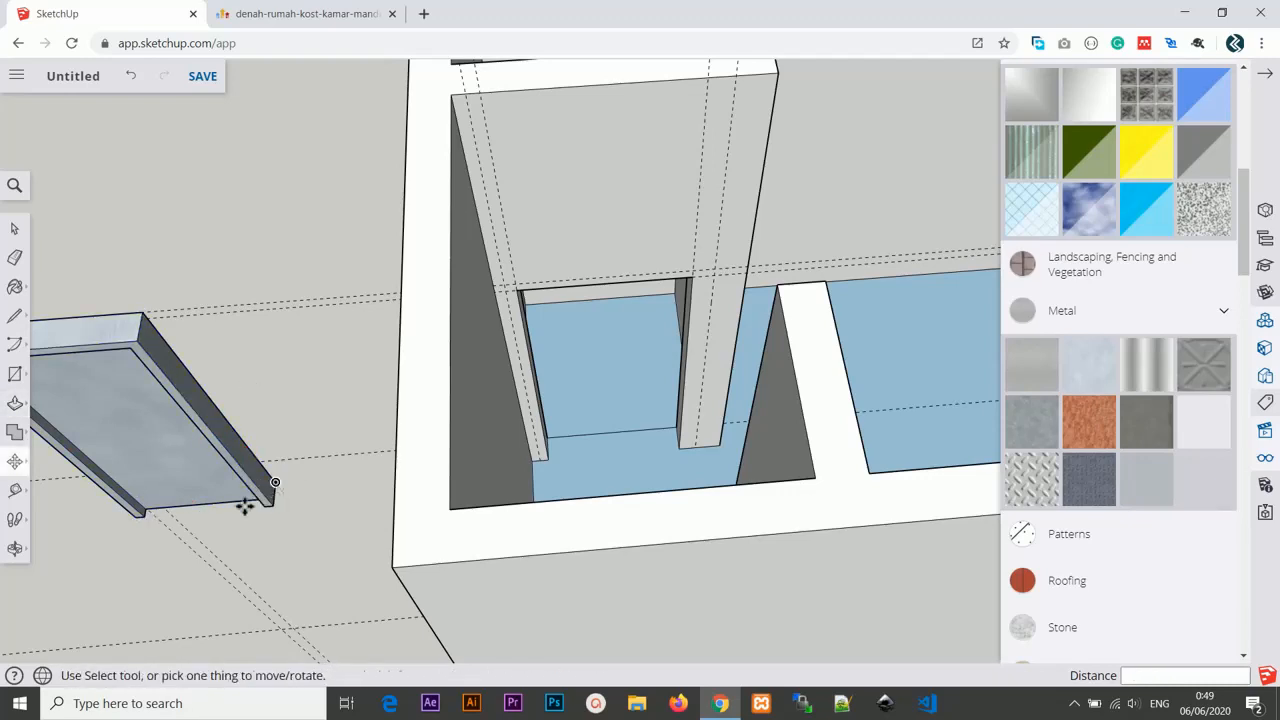
click(131, 515)
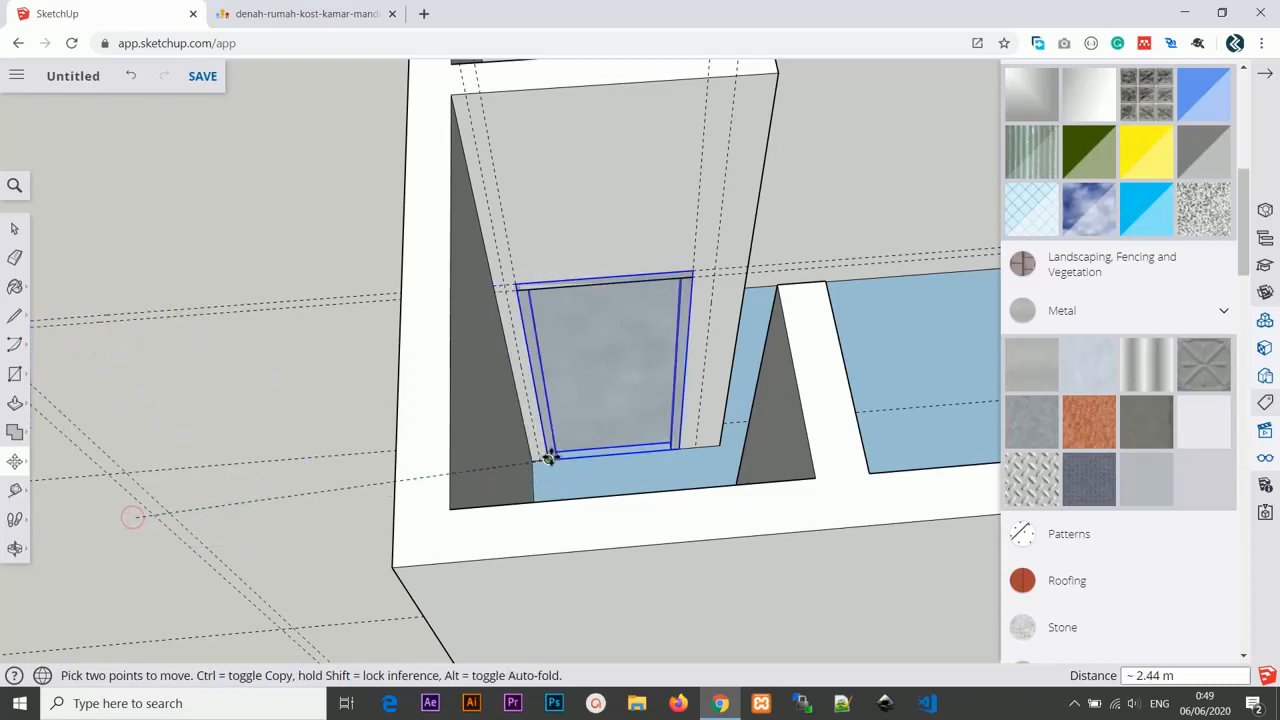
click(548, 458)
Delete the construction guidelines around the room.
scroll(660, 400, down, 5)
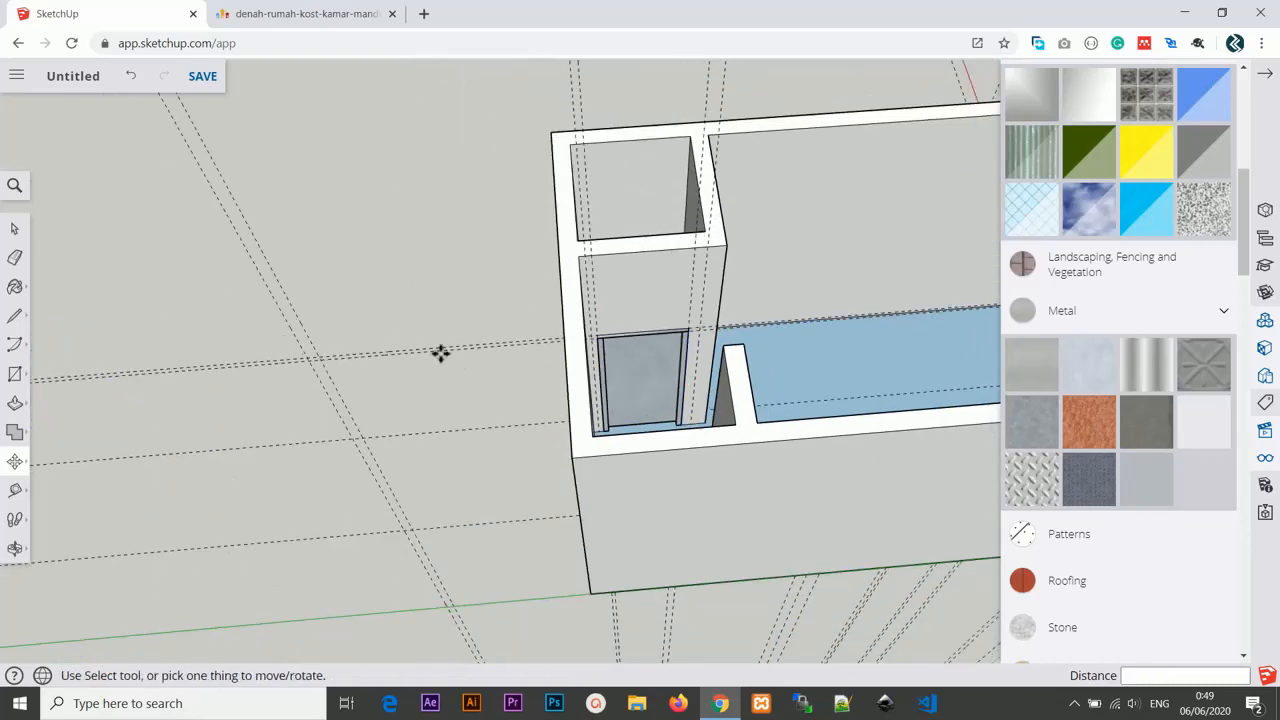
middle_drag(434, 294, 450, 372)
middle_drag(766, 423, 737, 314)
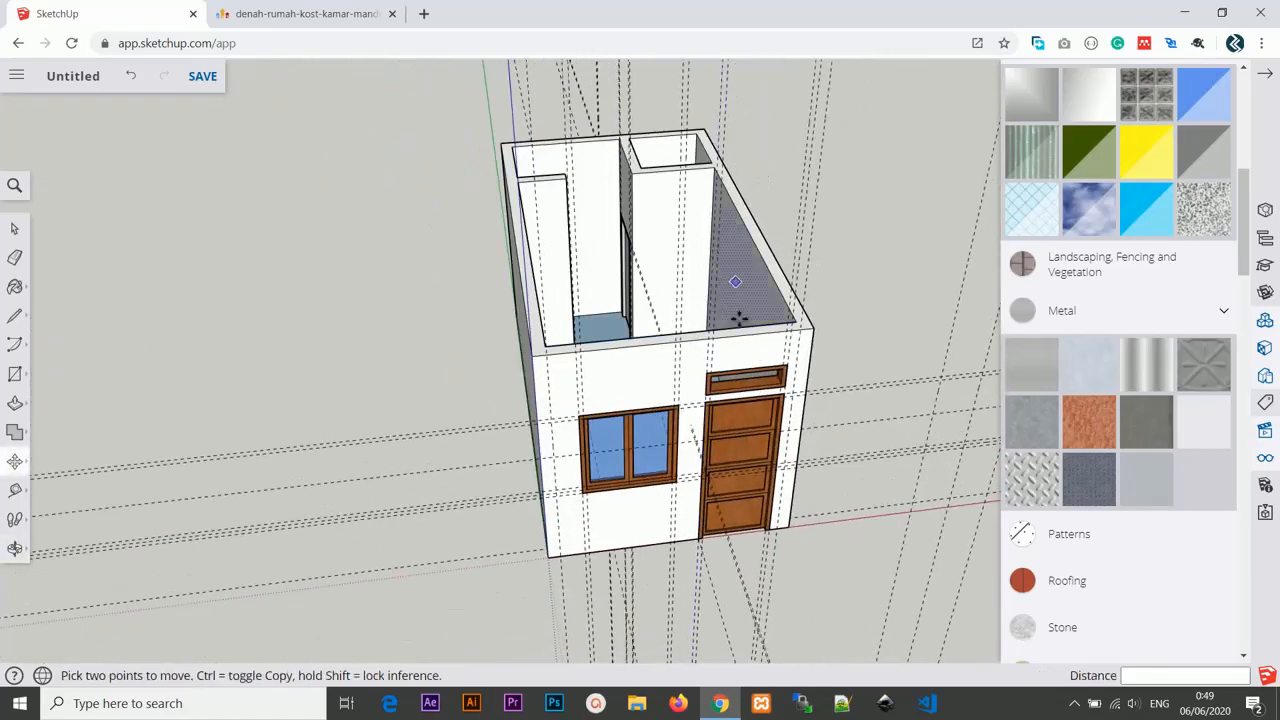
scroll(818, 358, down, 3)
middle_drag(549, 354, 374, 354)
scroll(587, 262, down, 2)
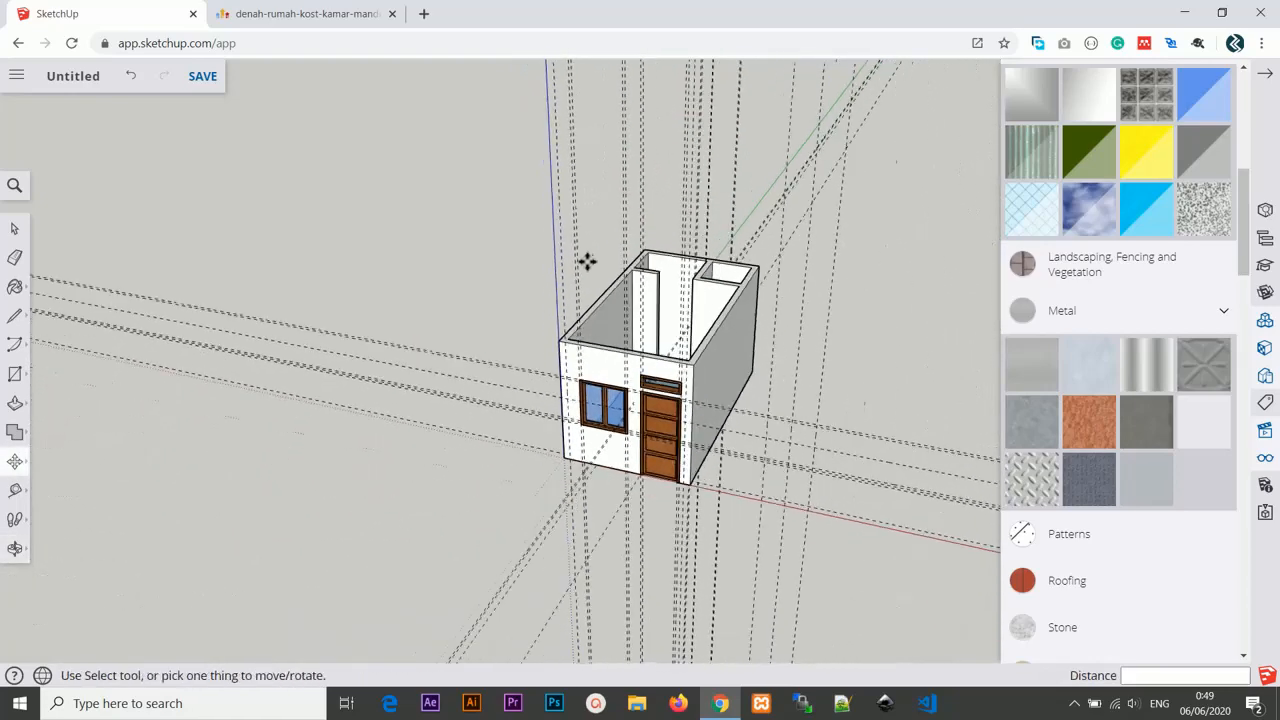
key(space)
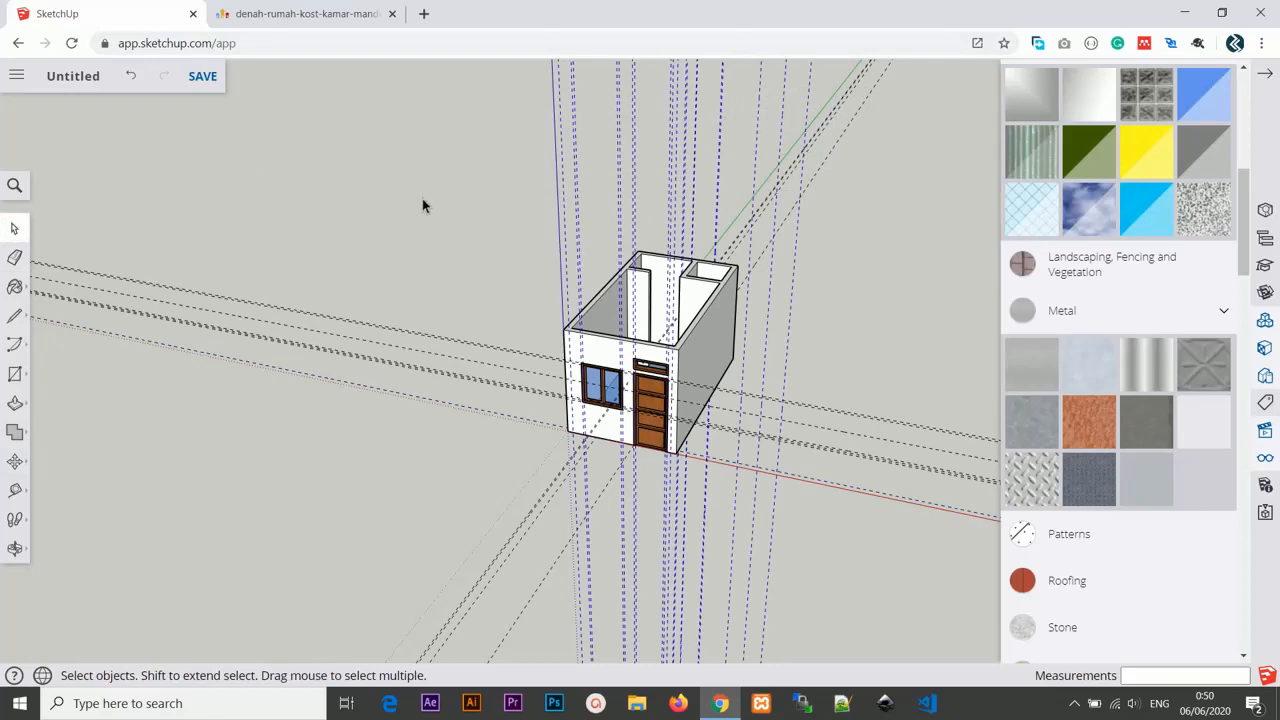
key(Delete)
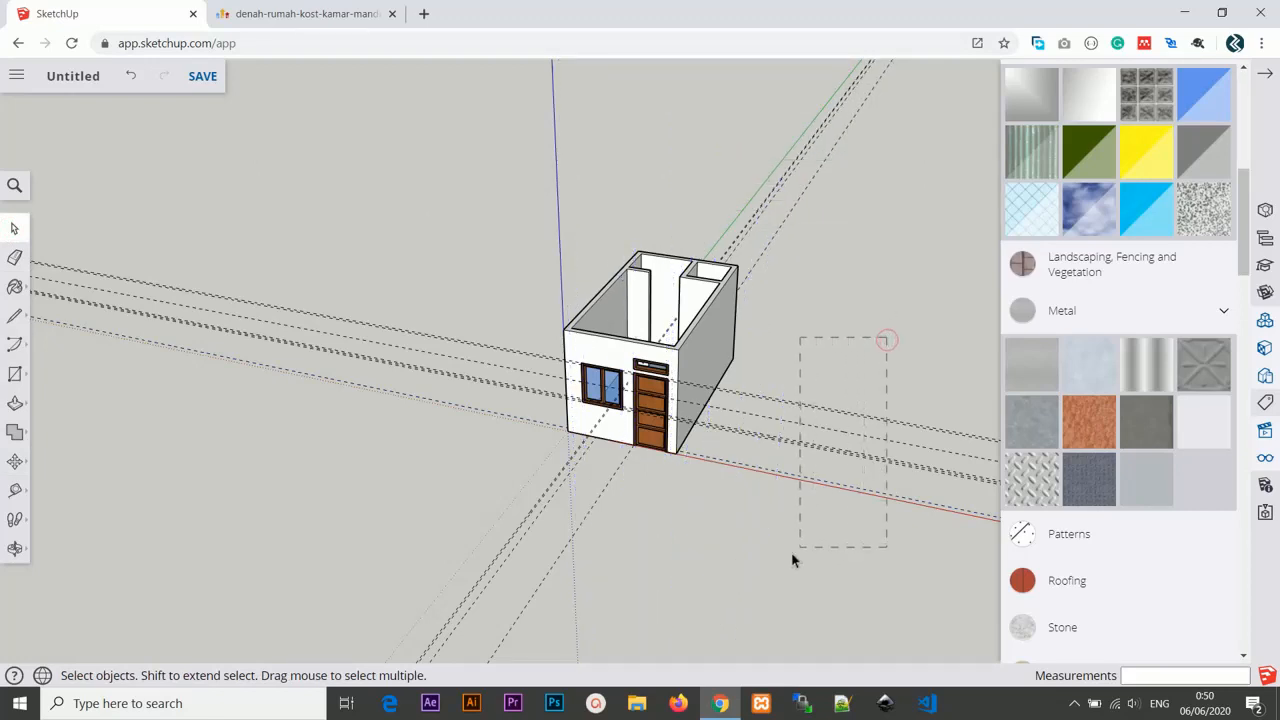
drag(792, 554, 792, 557)
key(Delete)
middle_drag(781, 396, 818, 515)
drag(671, 94, 831, 211)
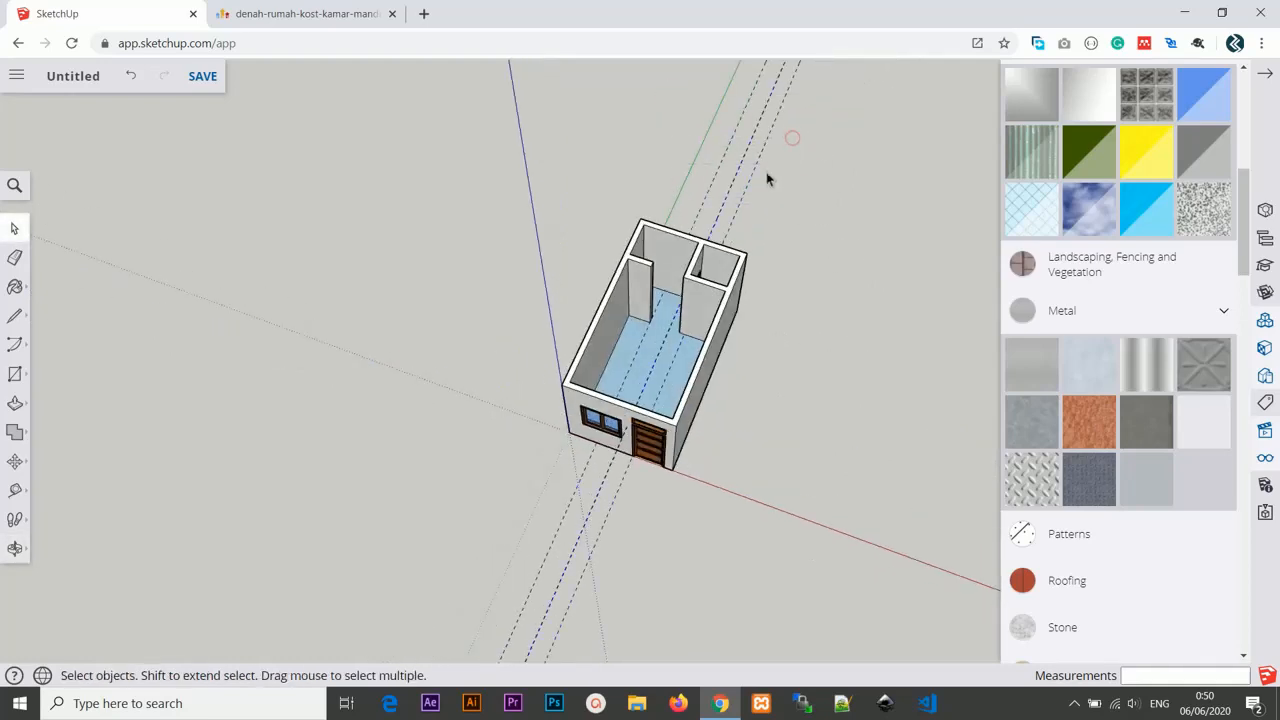
middle_drag(798, 174, 820, 225)
key(Delete)
Try to draw a rectangle across the room's top from corner to corner.
middle_drag(733, 250, 697, 160)
middle_drag(708, 268, 795, 222)
scroll(723, 331, up, 3)
middle_drag(724, 330, 510, 322)
scroll(521, 310, up, 4)
scroll(523, 323, down, 4)
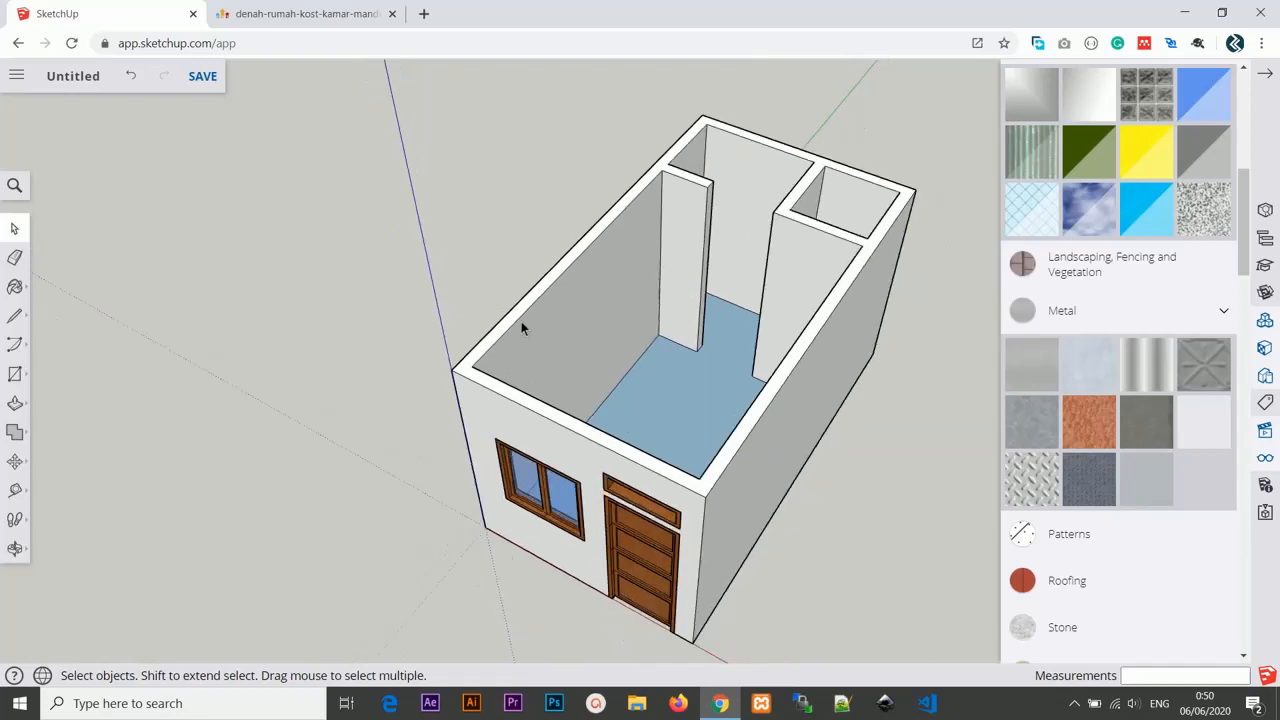
middle_drag(591, 403, 449, 322)
key(r)
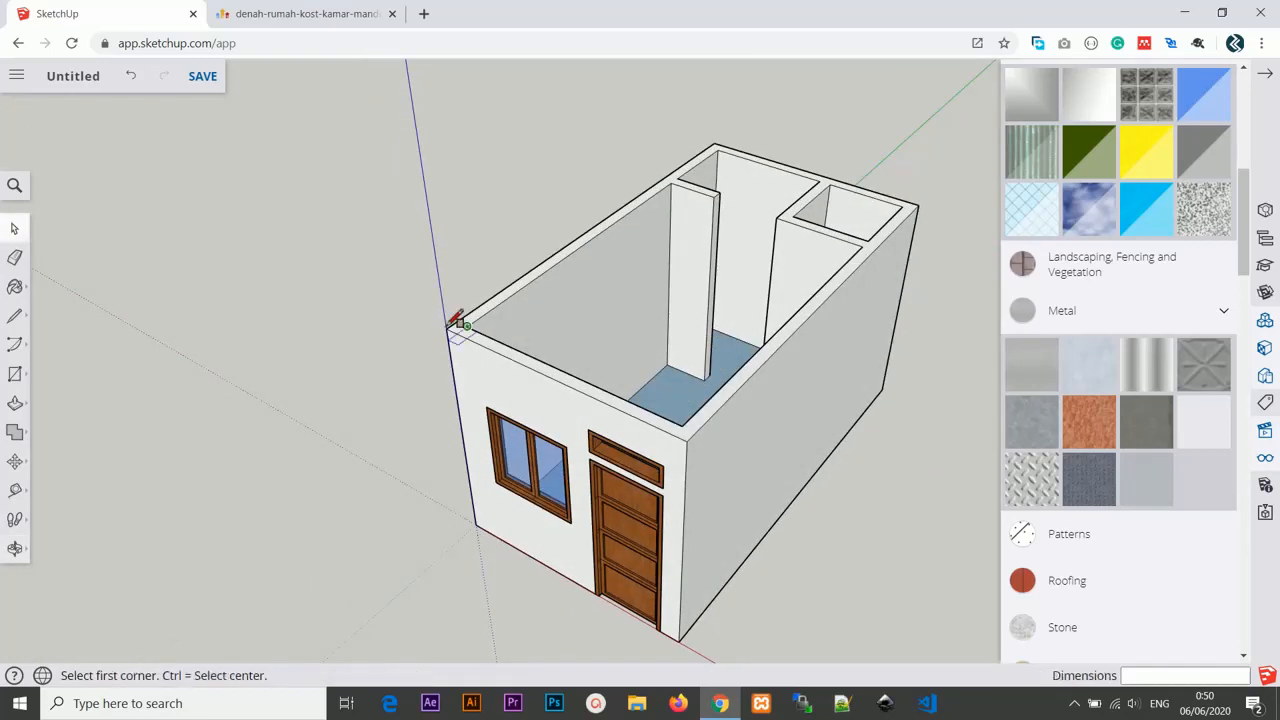
click(446, 328)
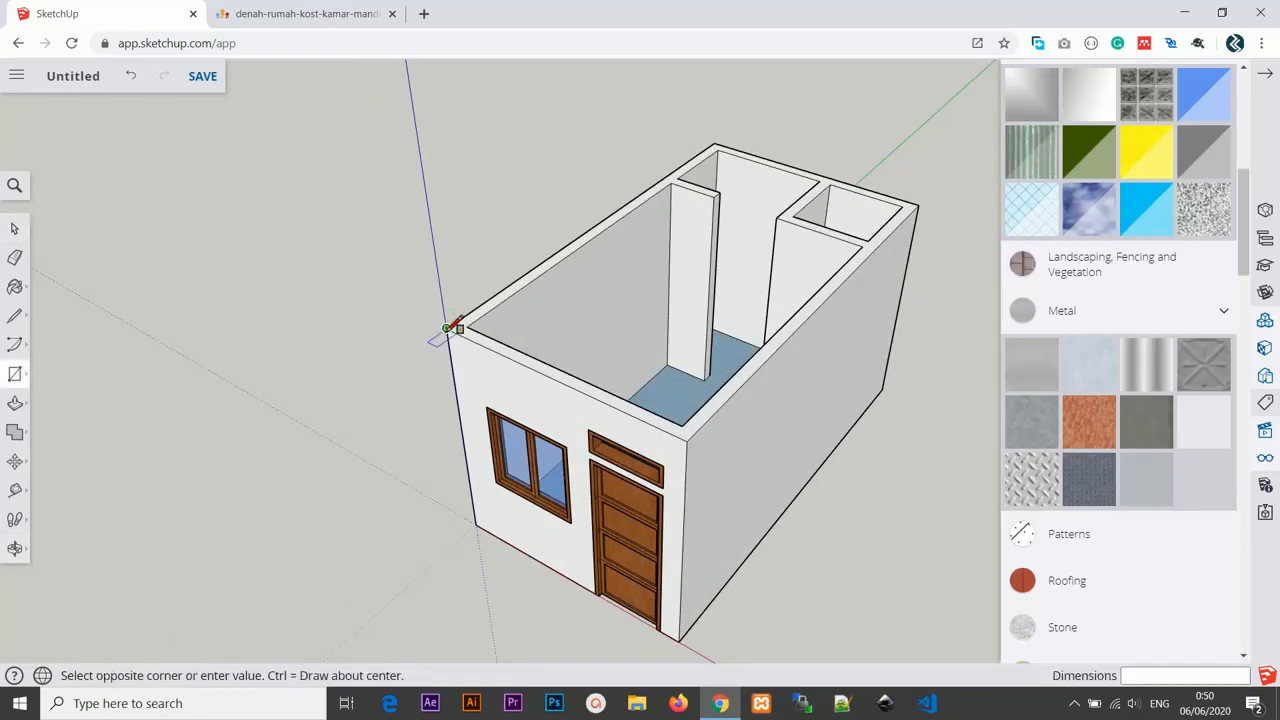
click(926, 206)
scroll(900, 212, down, 3)
middle_drag(914, 206, 651, 354)
Draw a 3 m by 5.3 m rectangle on the ground beside the room.
key(ctrl)
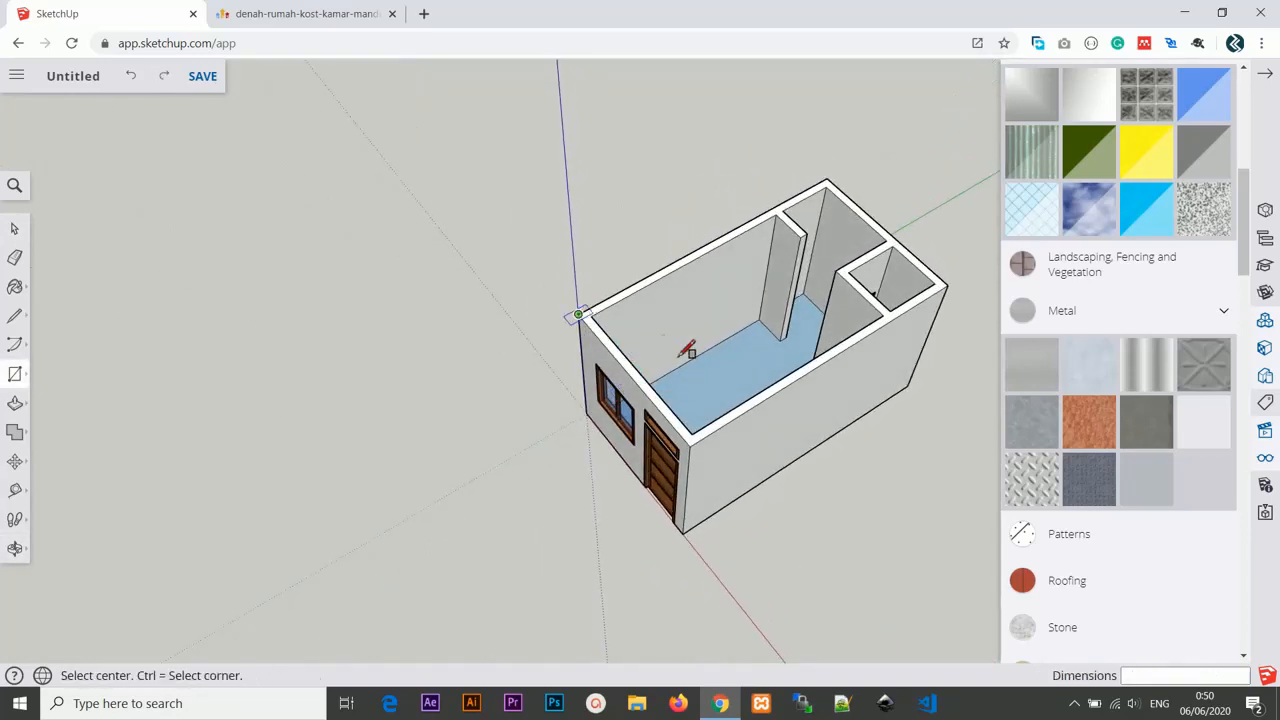
scroll(686, 349, down, 2)
middle_drag(737, 380, 541, 287)
scroll(469, 393, up, 3)
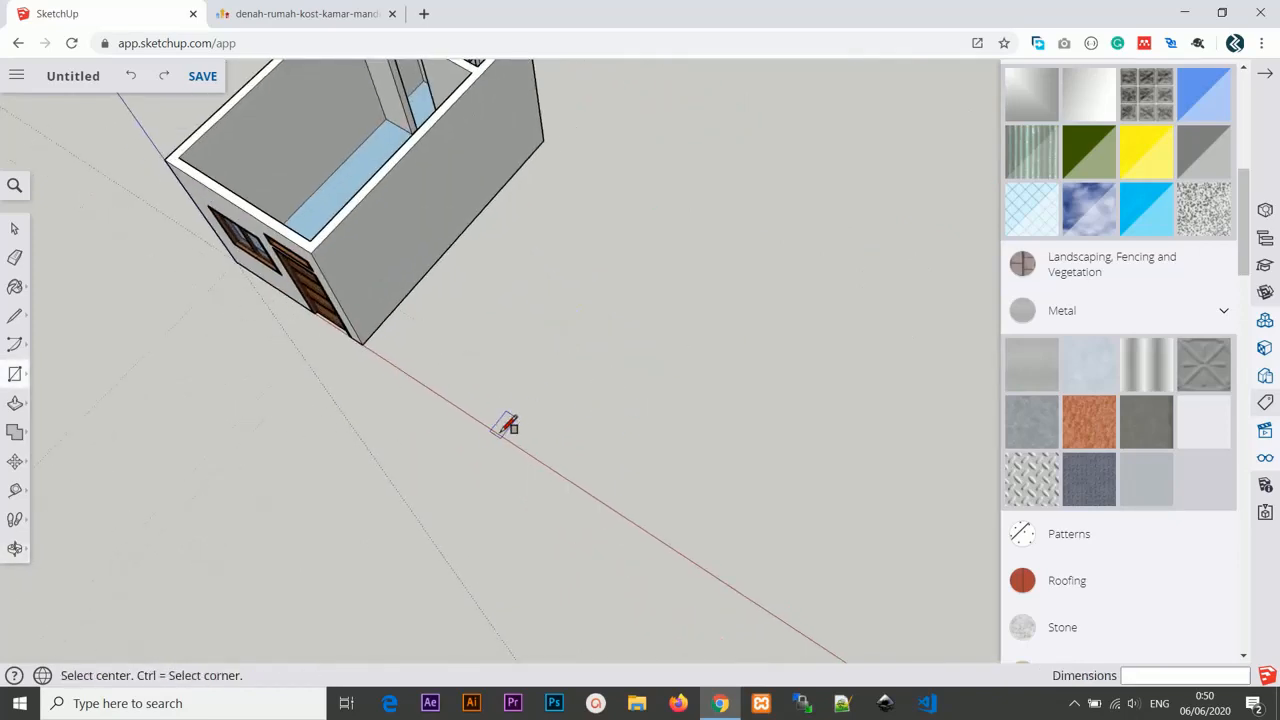
click(574, 214)
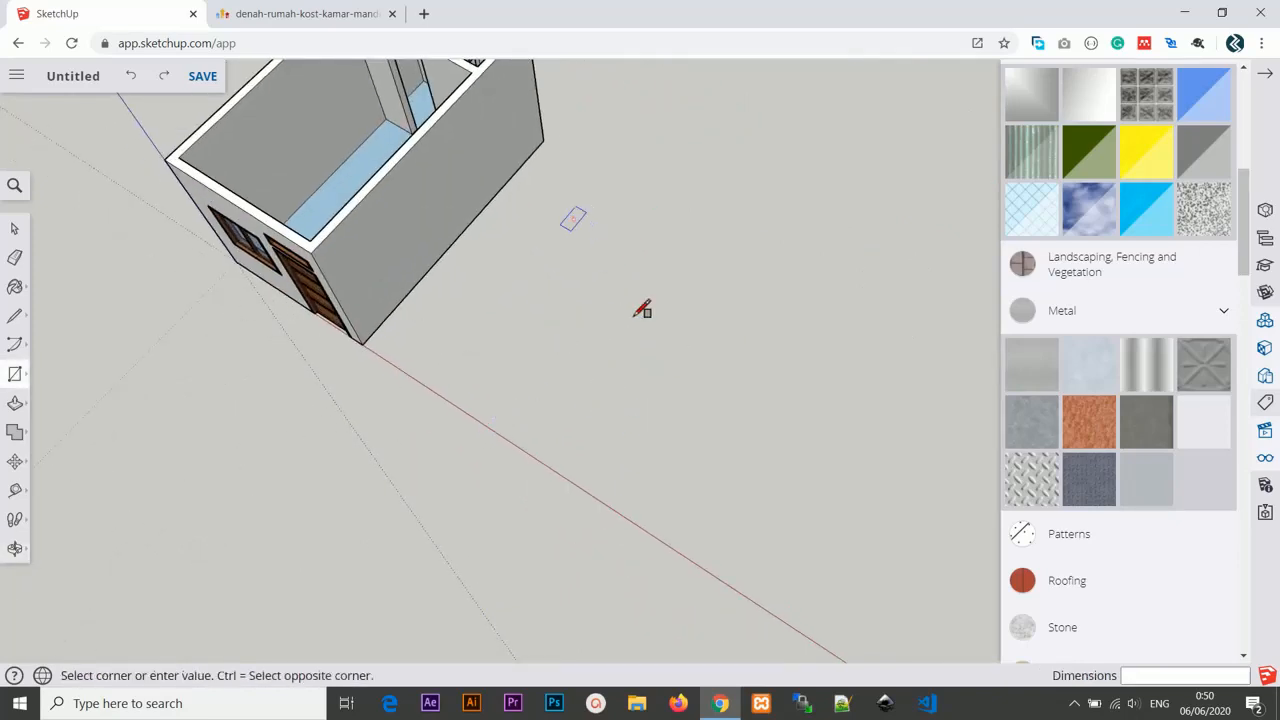
click(650, 347)
key(ctrl+z)
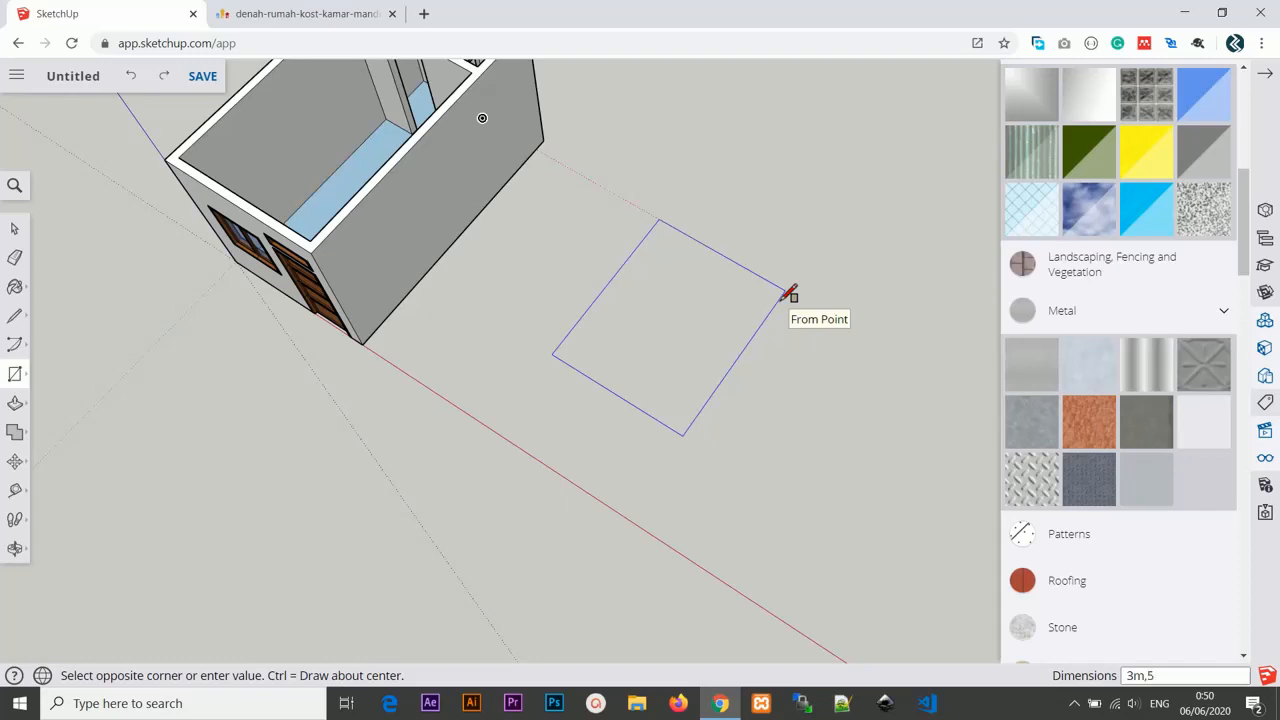
text(m)
key(Return)
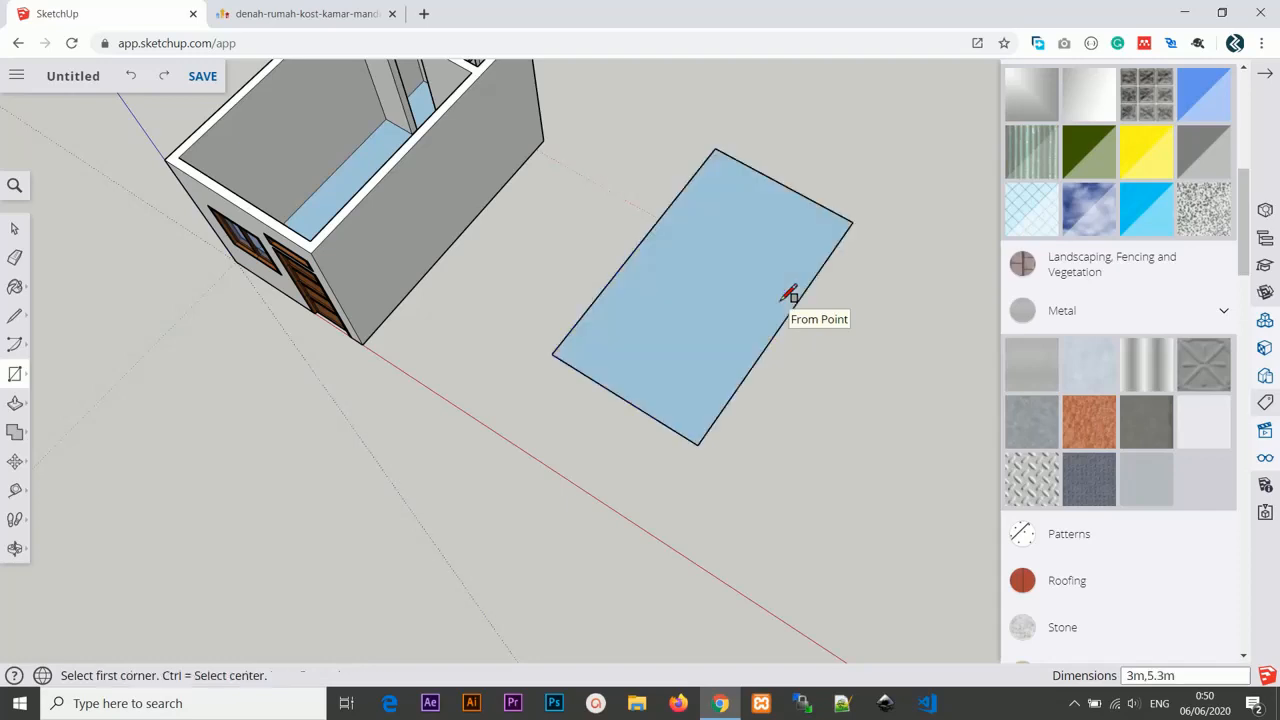
Move the 3 m by 5.3 m rectangle to a new position on the ground.
scroll(792, 300, down, 2)
mouse_move(794, 306)
middle_down()
mouse_move(617, 360)
mouse_move(691, 217)
mouse_move(655, 275)
mouse_move(754, 149)
mouse_move(669, 266)
mouse_move(683, 197)
mouse_move(663, 312)
mouse_move(606, 474)
mouse_move(557, 326)
mouse_move(617, 319)
mouse_move(426, 317)
mouse_move(426, 346)
mouse_move(440, 345)
middle_up()
key(m)
click(457, 346)
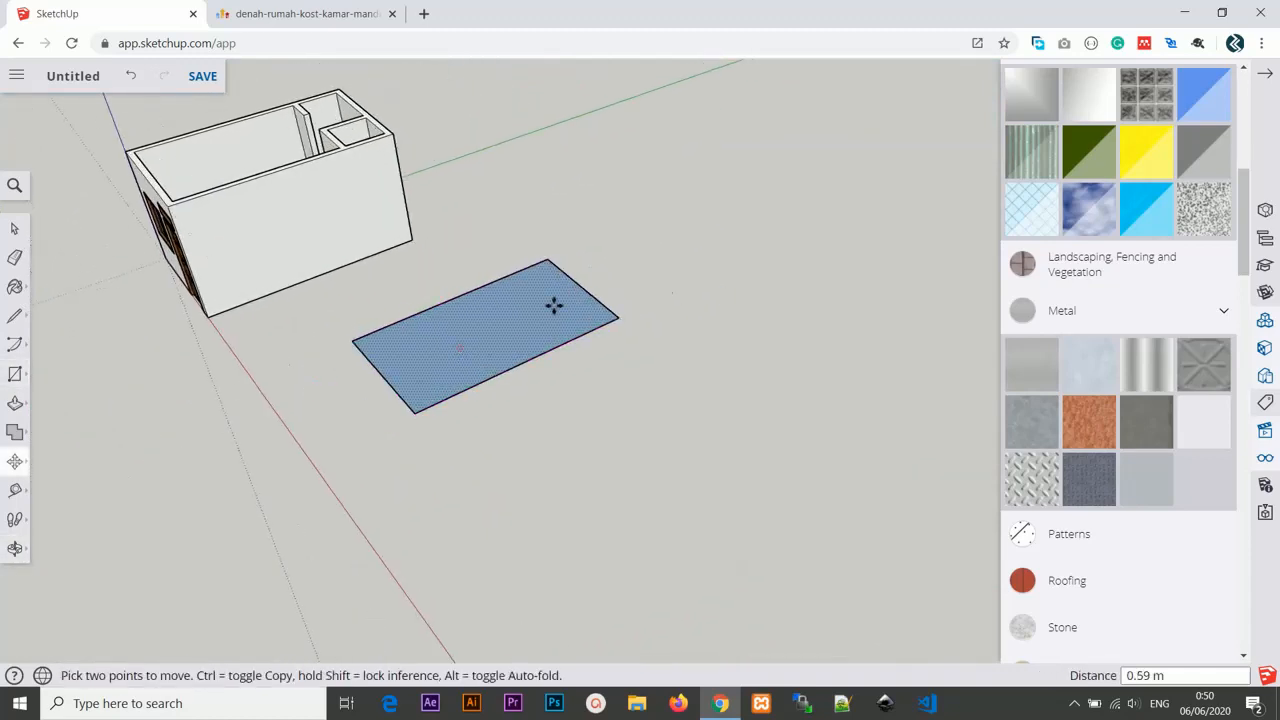
mouse_move(664, 249)
middle_down()
mouse_move(517, 240)
mouse_move(731, 246)
mouse_move(629, 277)
mouse_move(653, 240)
mouse_move(571, 349)
mouse_move(597, 377)
mouse_move(797, 343)
mouse_move(618, 310)
mouse_move(734, 326)
mouse_move(554, 191)
mouse_move(614, 191)
mouse_move(711, 157)
mouse_move(793, 158)
middle_up()
scroll(643, 282, up, 3)
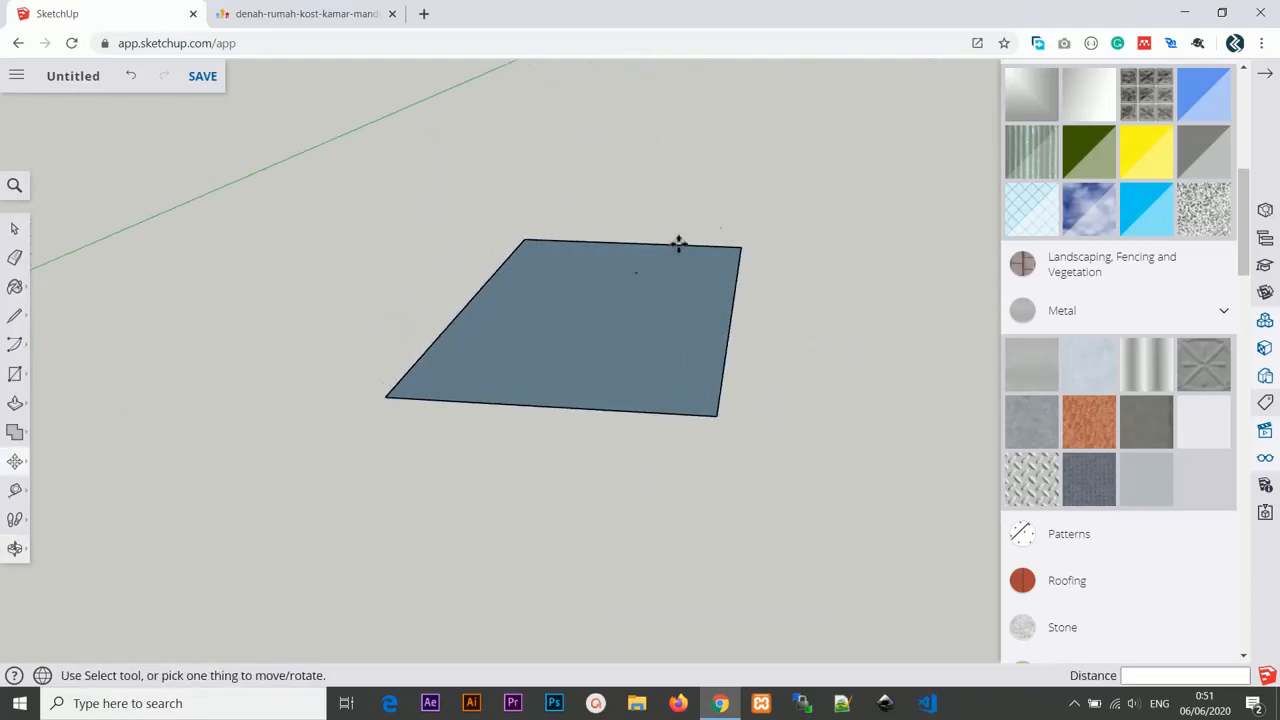
Push/pull the 3 m by 5.3 m rectangle up 0.10 m to make a thin slab.
key(p)
click(620, 288)
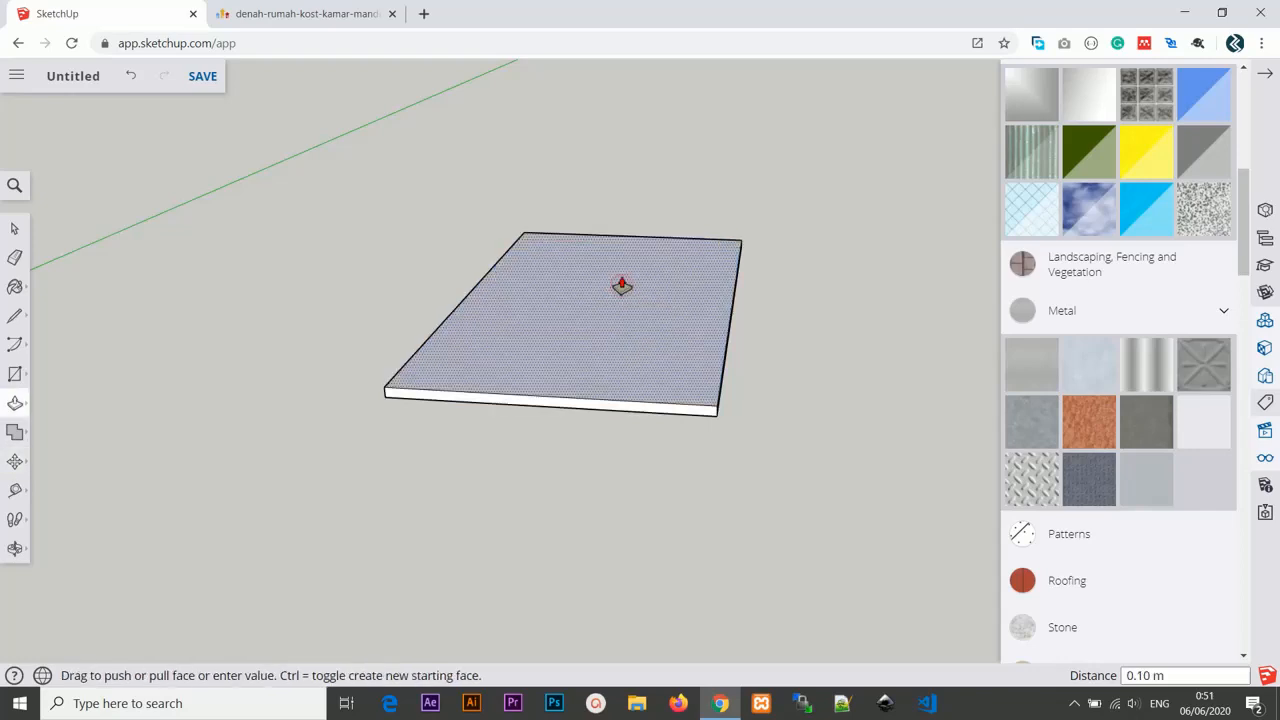
key(Return)
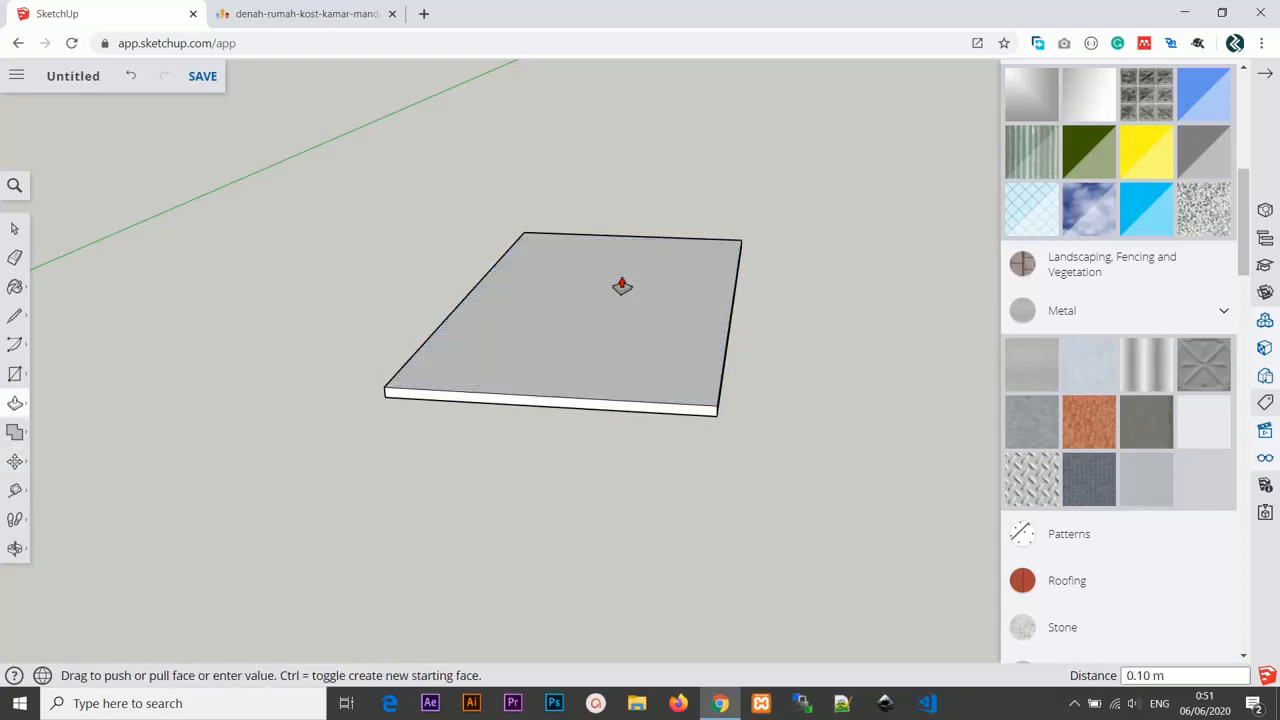
middle_drag(621, 287, 583, 304)
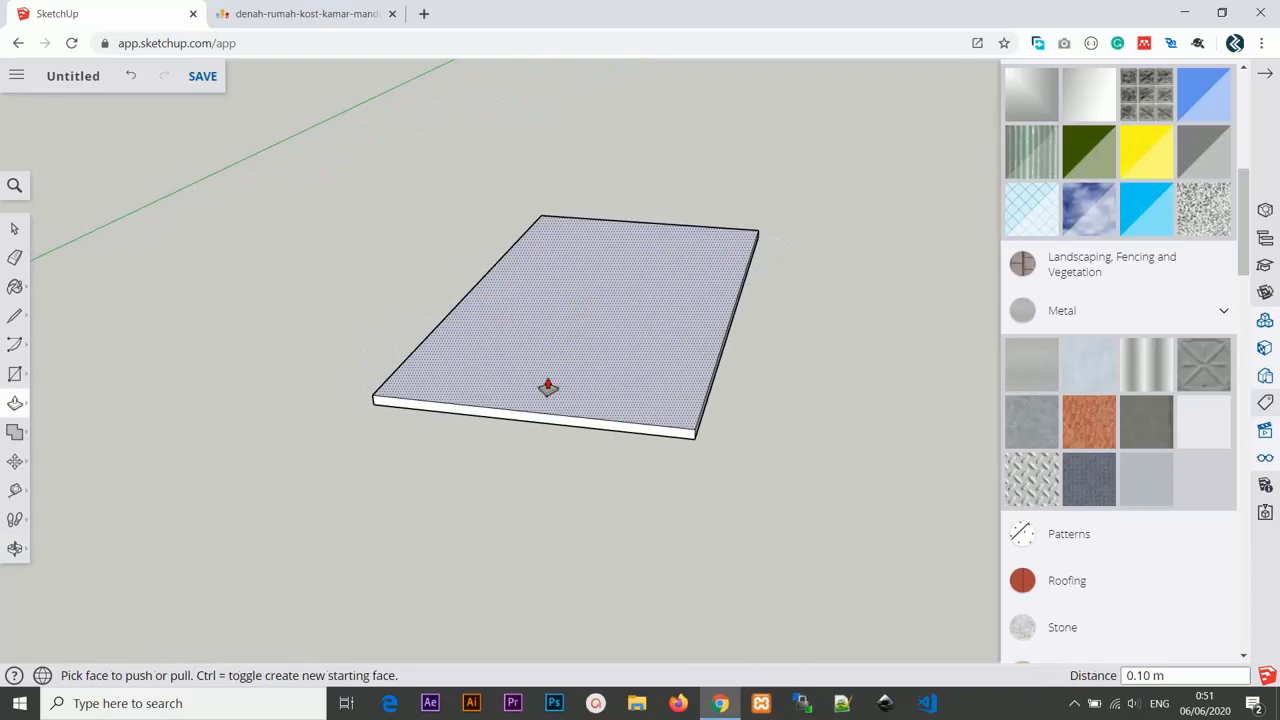
Create a tape-measure guide along the slab's middle, 1.5 m from its long edge.
key(t)
middle_drag(737, 377, 670, 391)
click(694, 405)
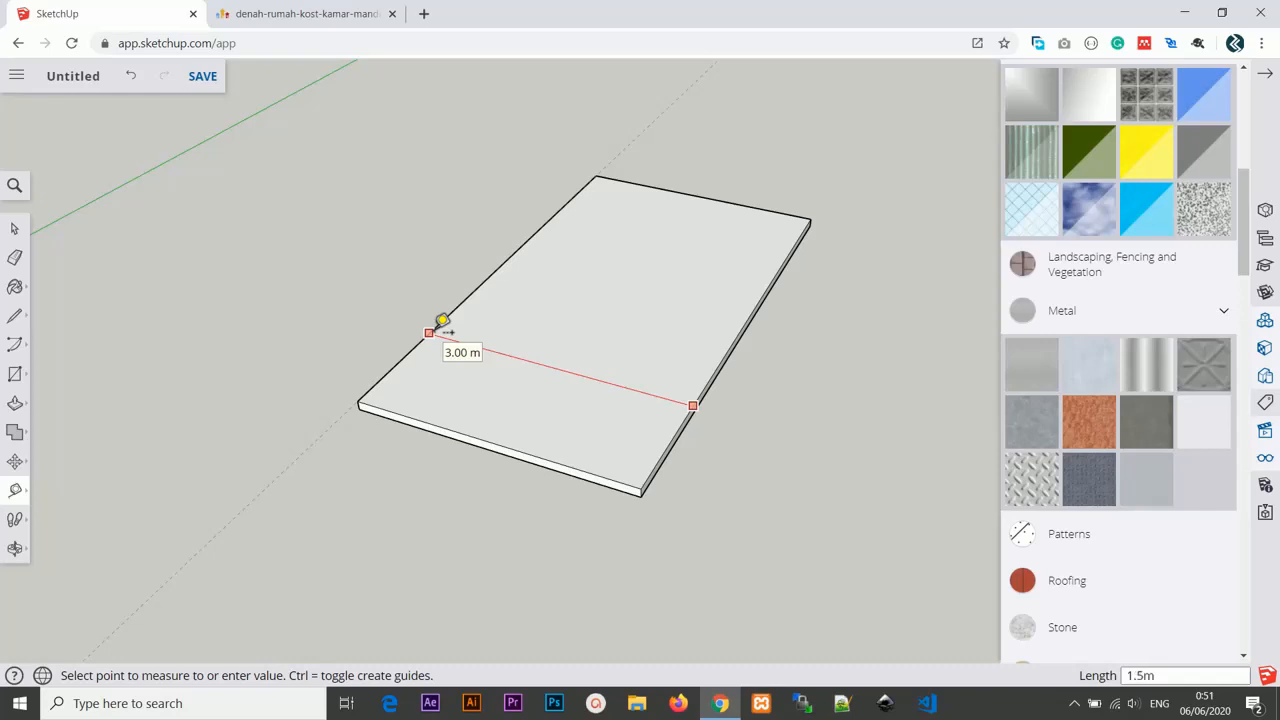
key(Return)
middle_drag(505, 262, 551, 366)
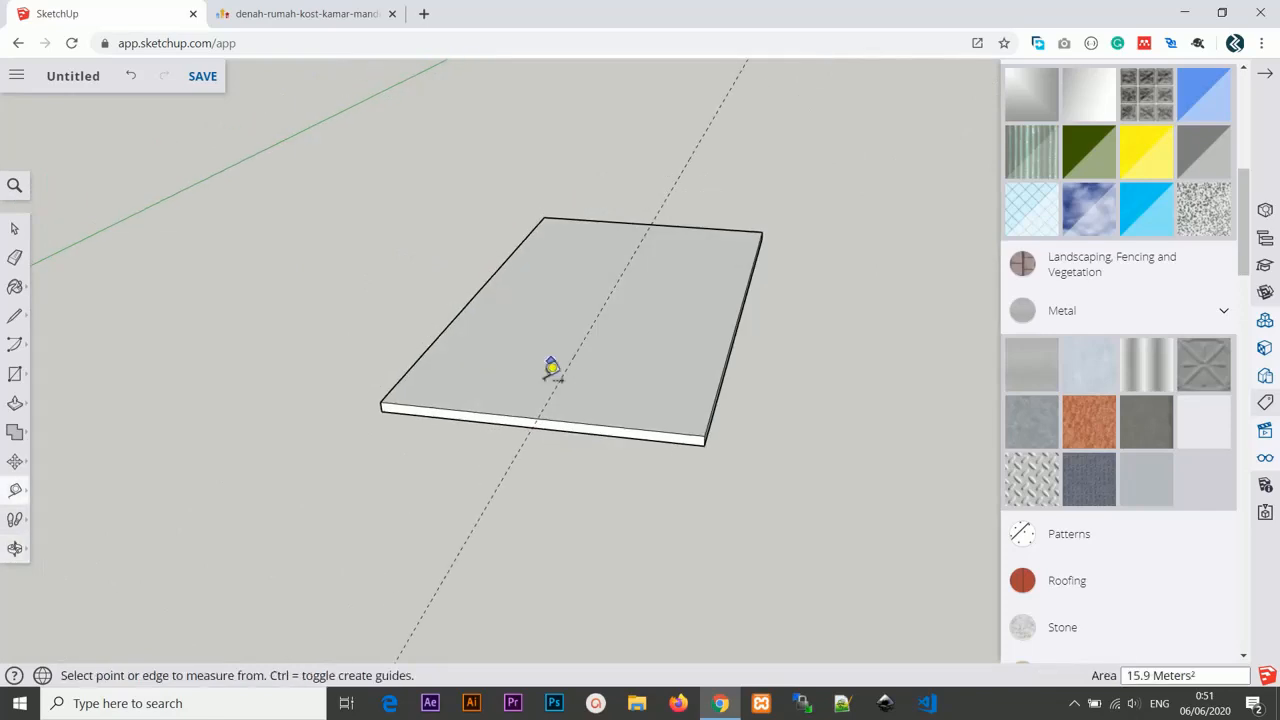
Create a guide point 2 m straight above the slab's front edge on the center guide.
click(537, 418)
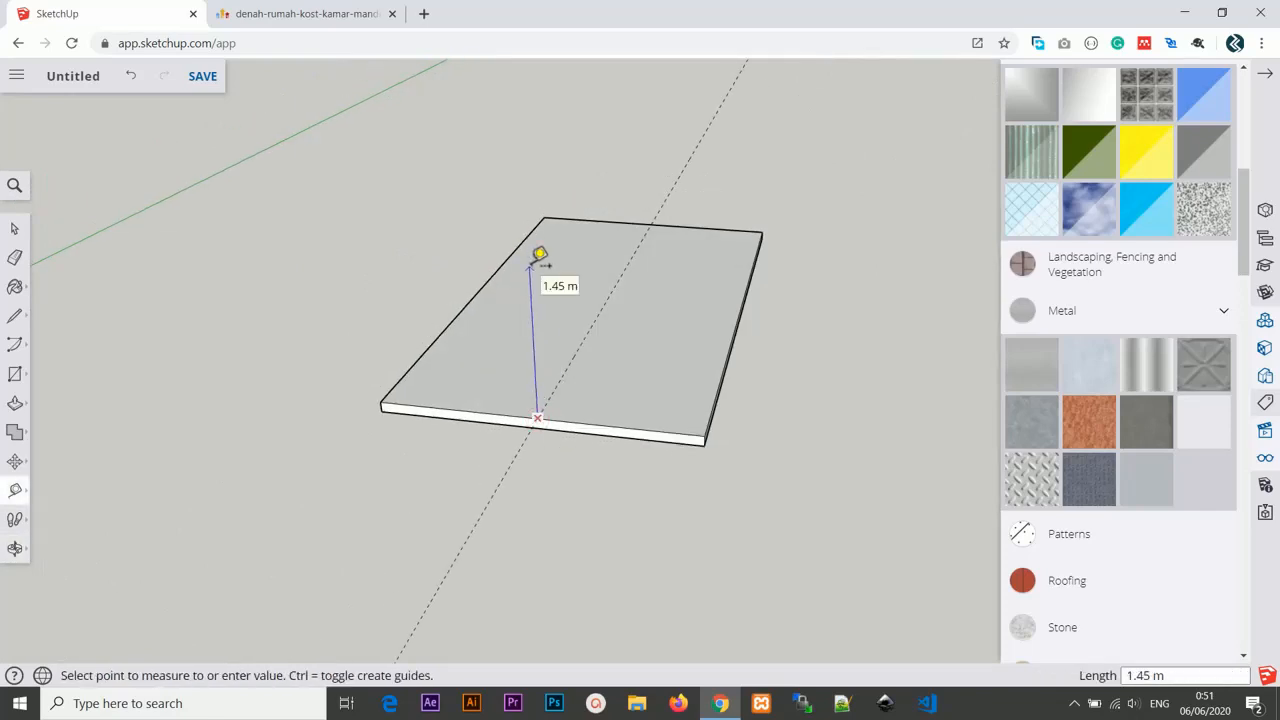
text(2m)
key(Return)
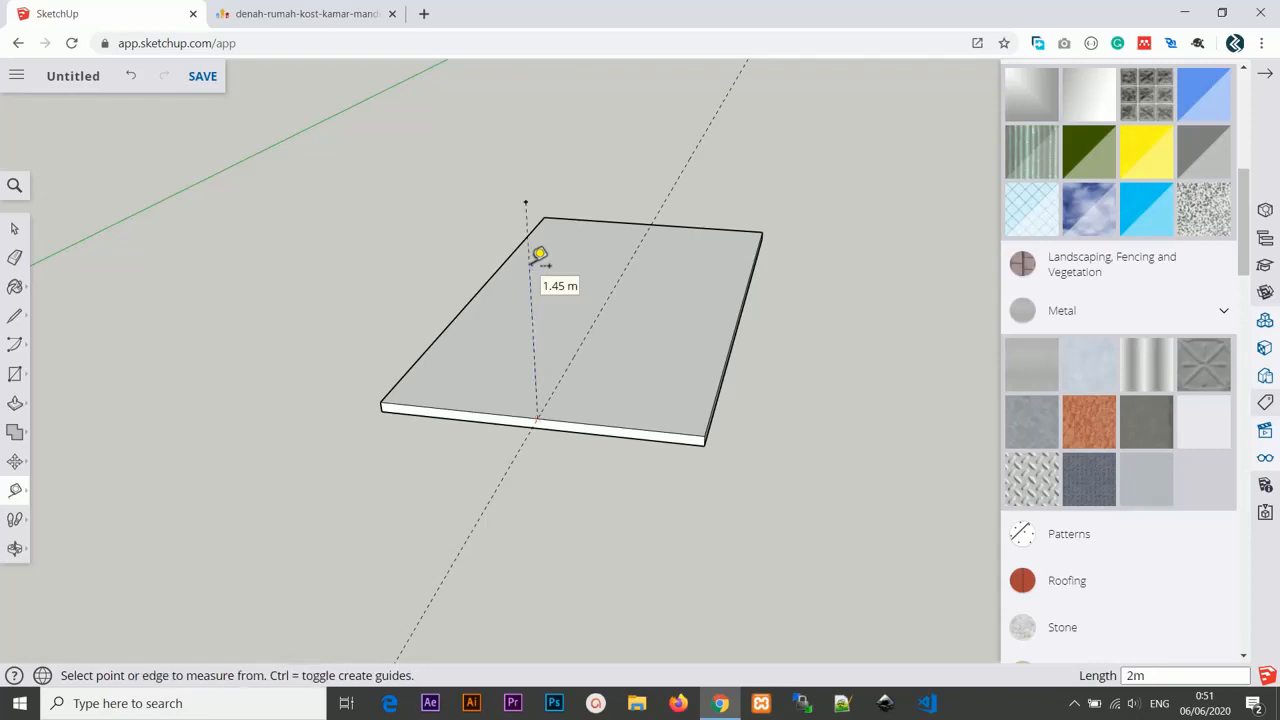
Add further tape-measure guides on the slab parallel to its center guide, 1.50 m from it.
middle_drag(539, 255, 700, 122)
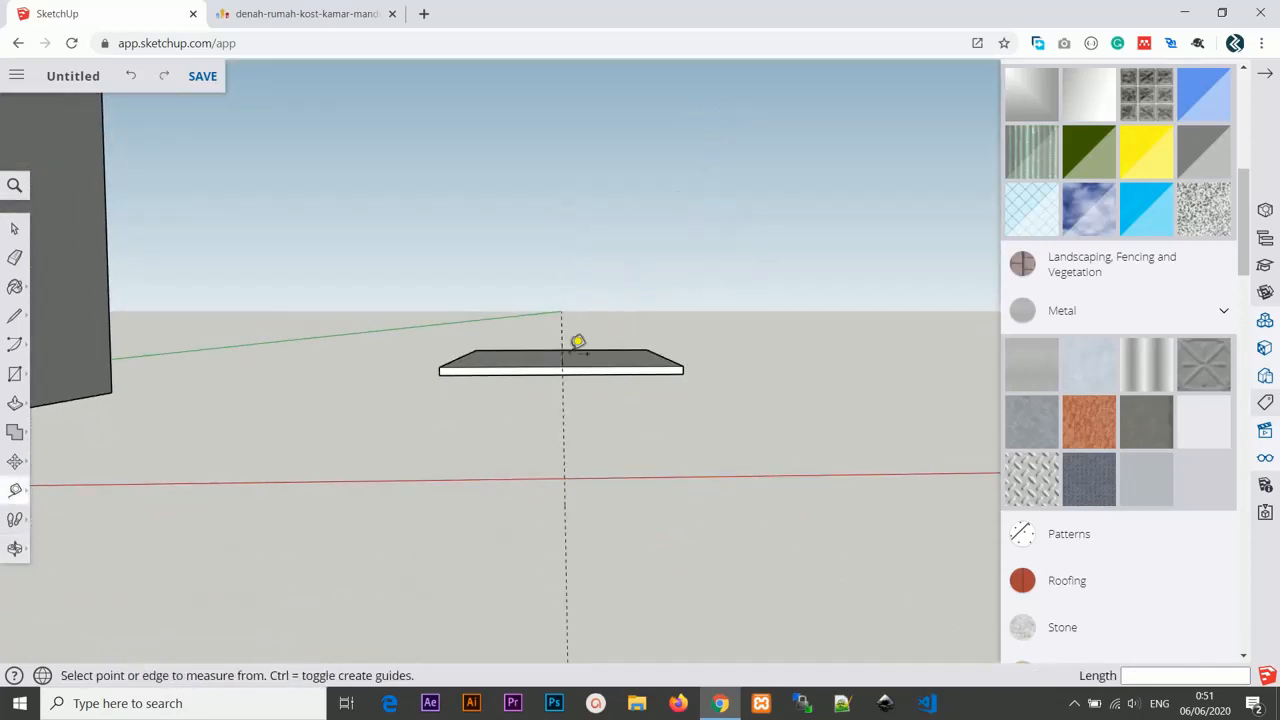
middle_drag(578, 342, 600, 363)
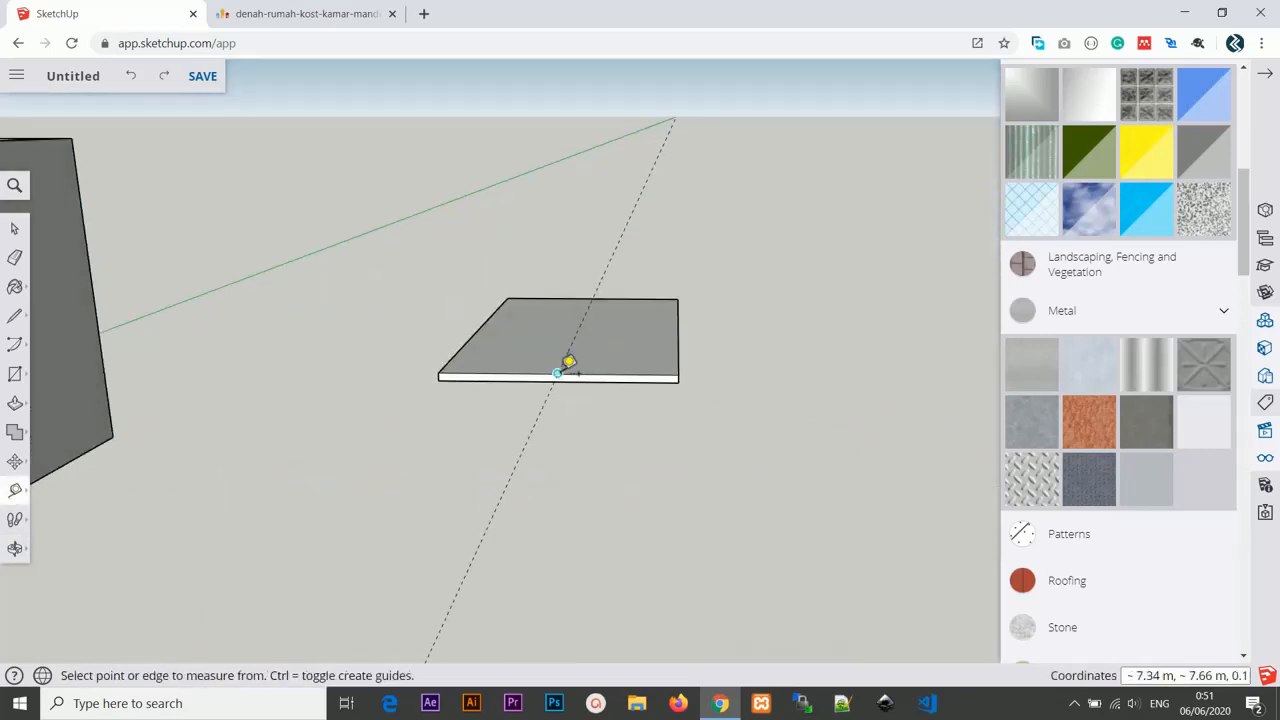
click(557, 373)
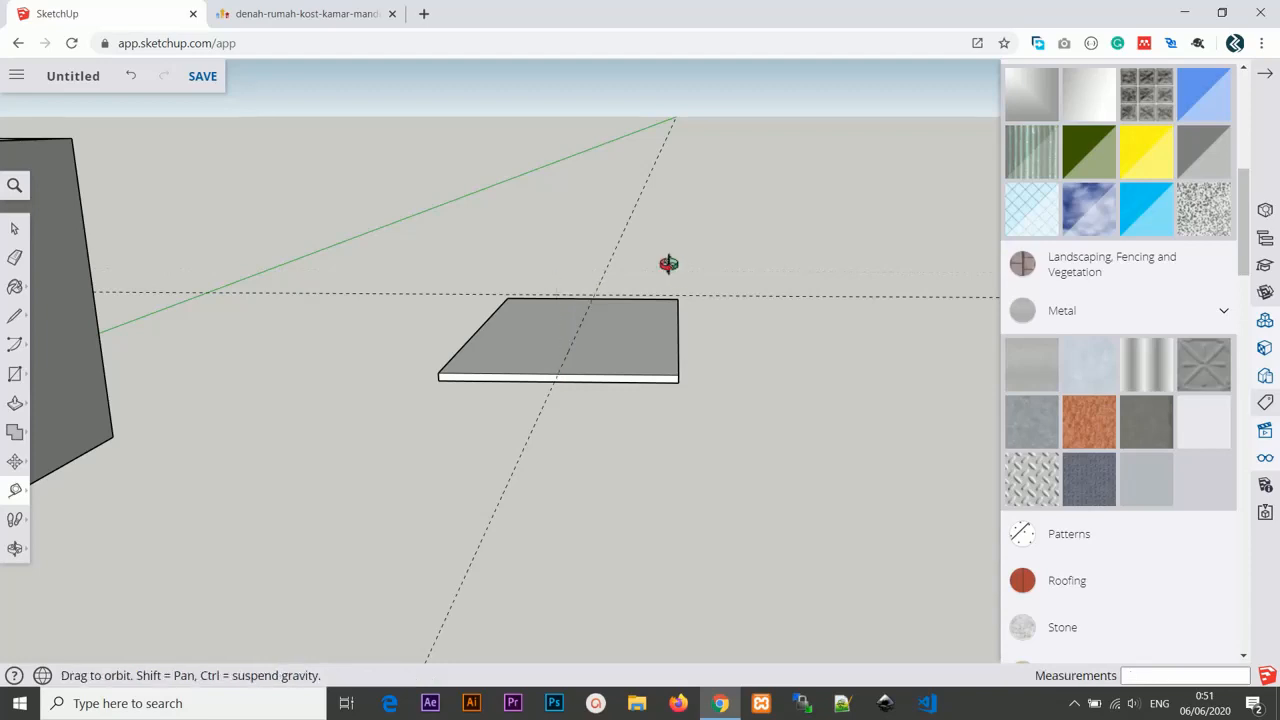
middle_drag(669, 263, 698, 215)
click(696, 242)
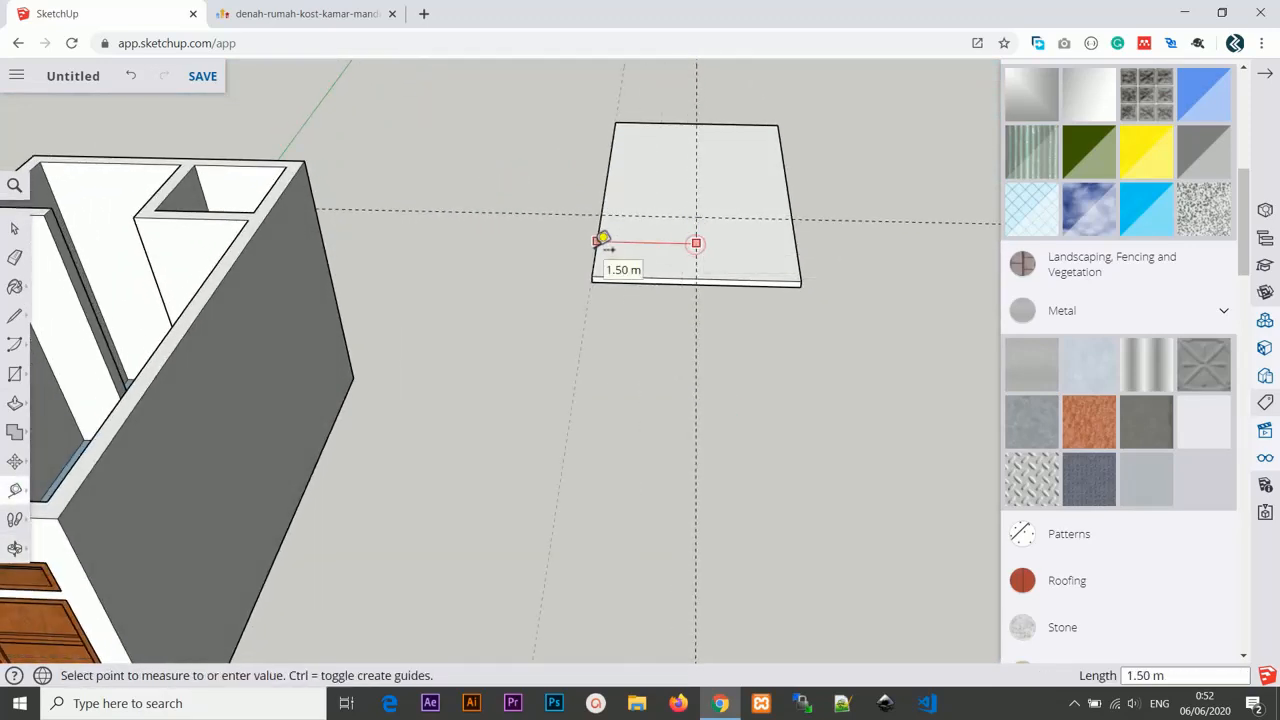
click(602, 241)
click(697, 238)
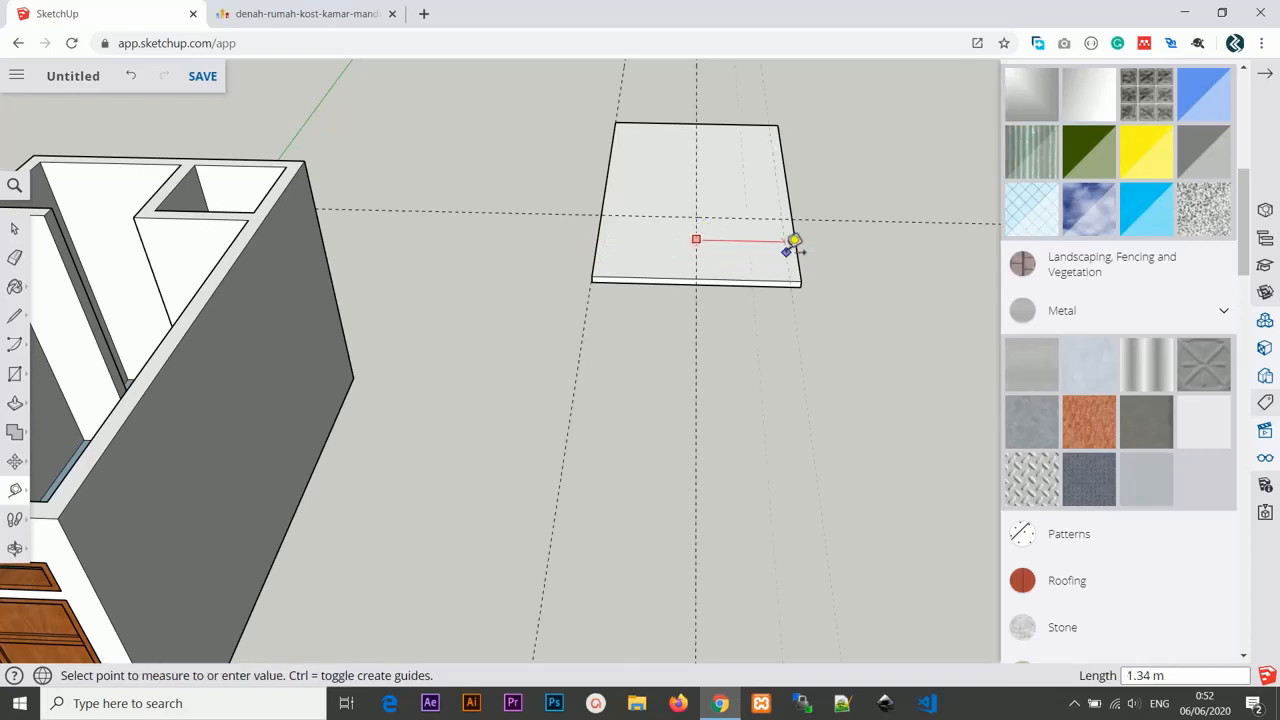
click(797, 252)
middle_drag(798, 291, 755, 208)
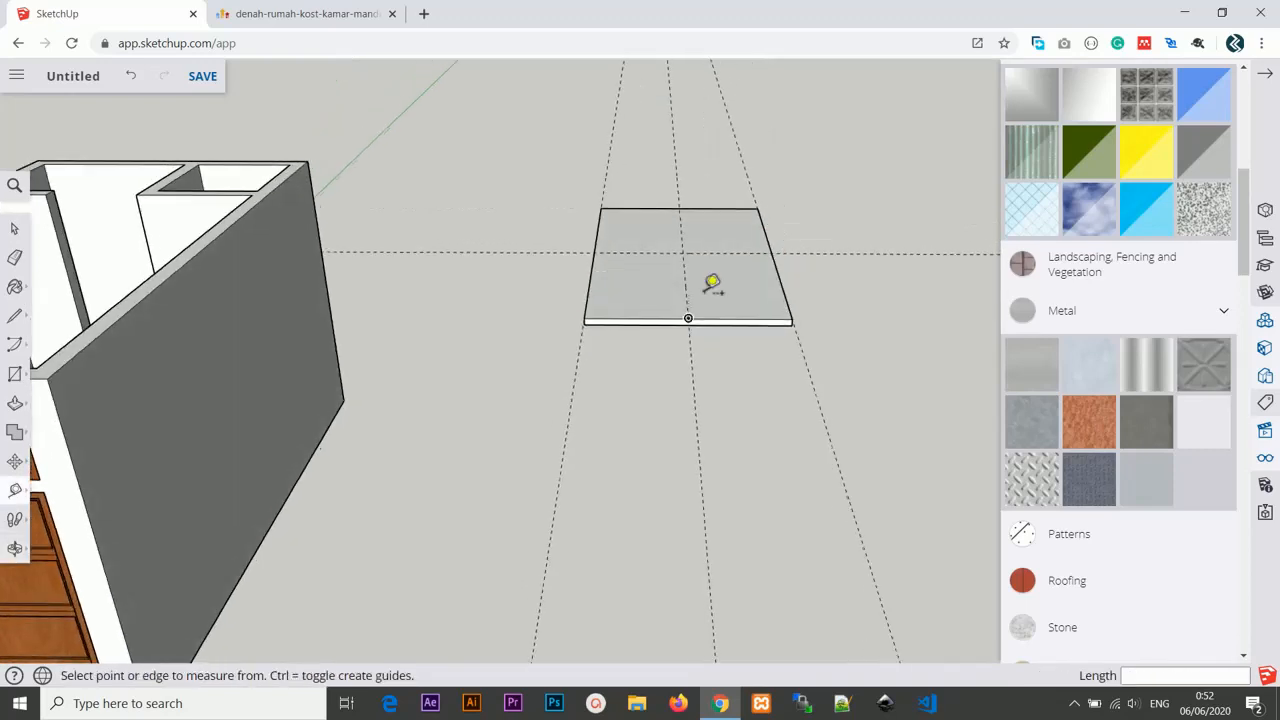
Add a guide from the slab's front corner to the ridge point on the center guide.
scroll(707, 296, up, 4)
click(504, 328)
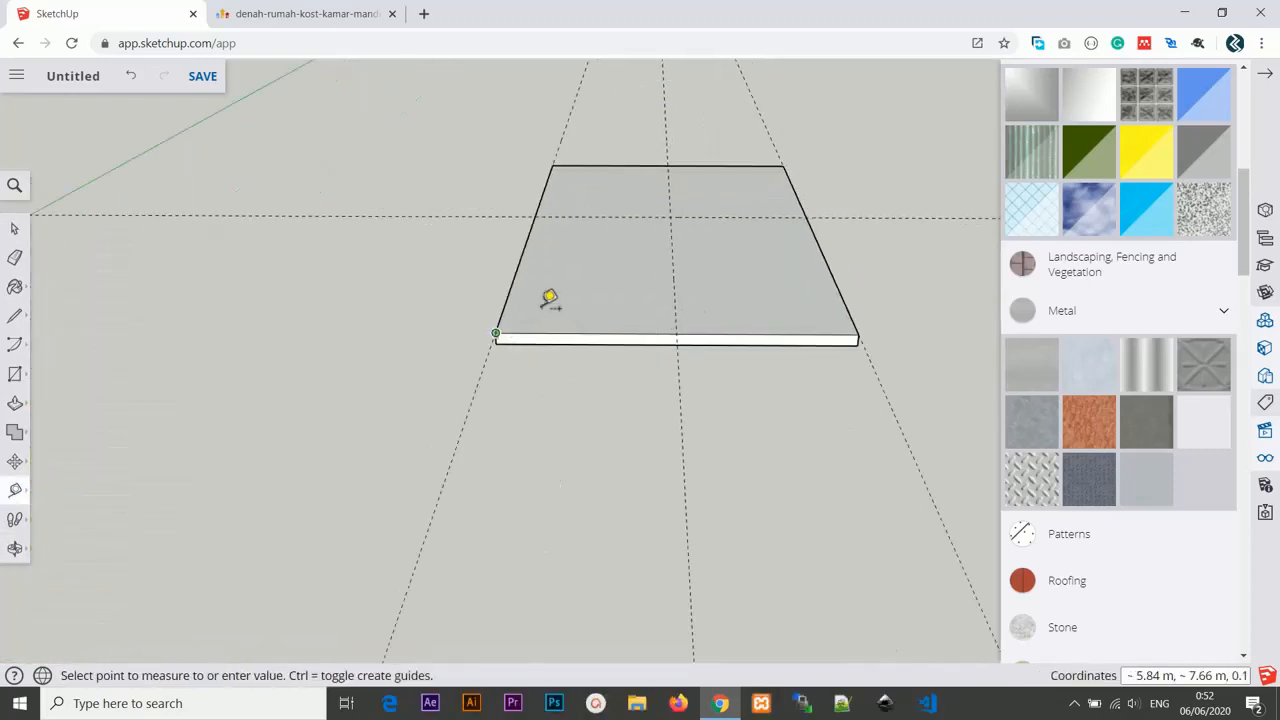
click(668, 217)
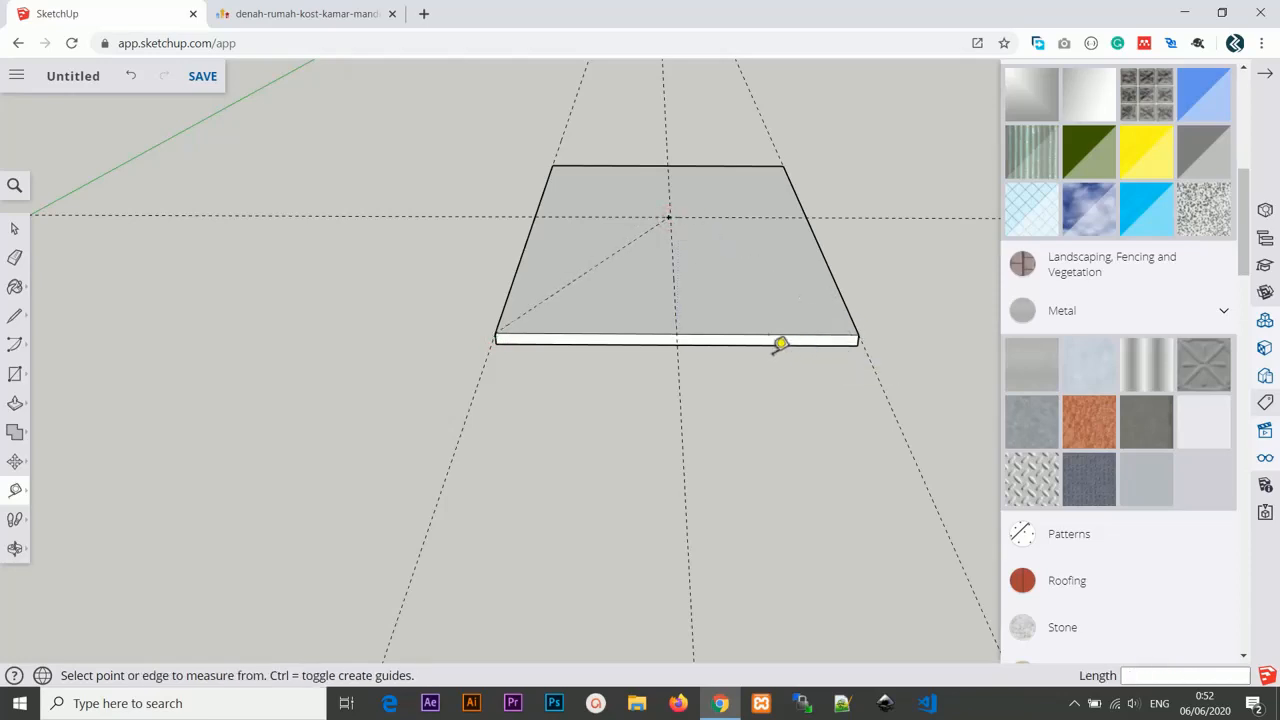
middle_drag(677, 383, 701, 381)
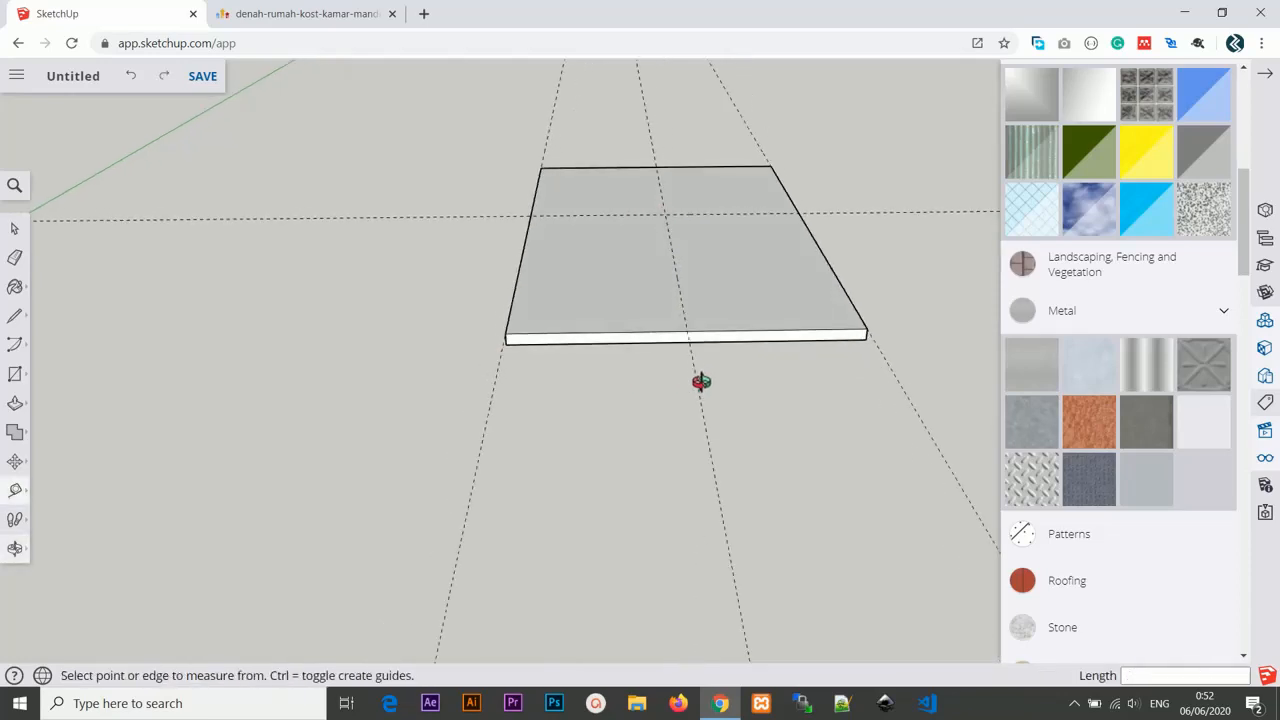
Draw a triangular gable with lines from the slab's front corners up to the ridge point.
key(l)
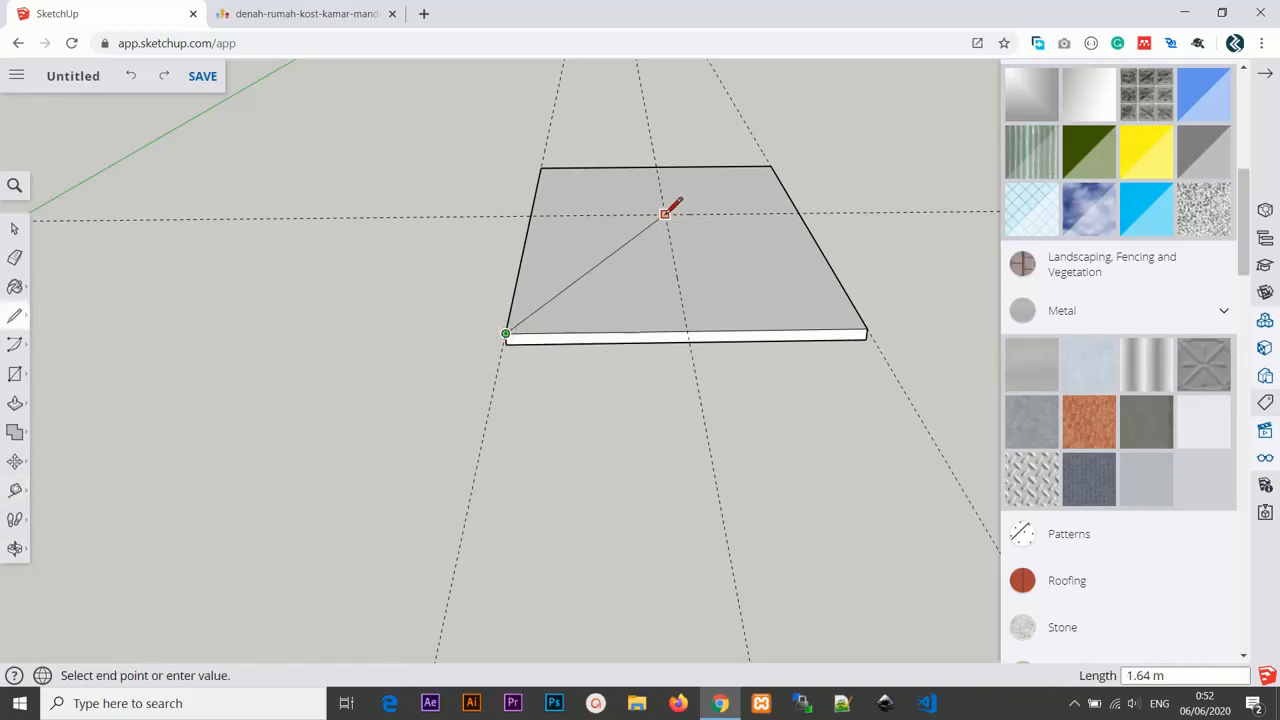
click(868, 327)
middle_drag(718, 398, 710, 319)
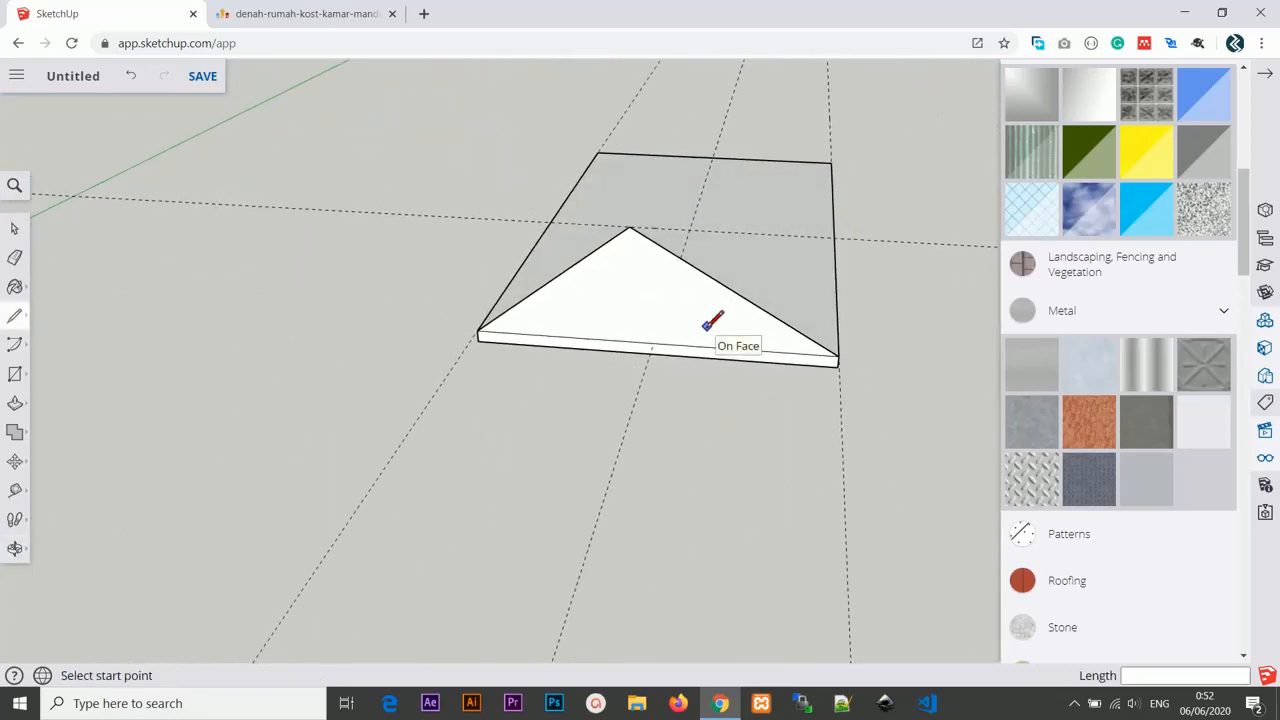
mouse_move(712, 320)
middle_down()
mouse_move(626, 391)
mouse_move(406, 406)
mouse_move(557, 343)
mouse_move(626, 348)
middle_up()
Copy the gable triangle to the opposite end of the slab, undoing a misplaced copy.
key(m)
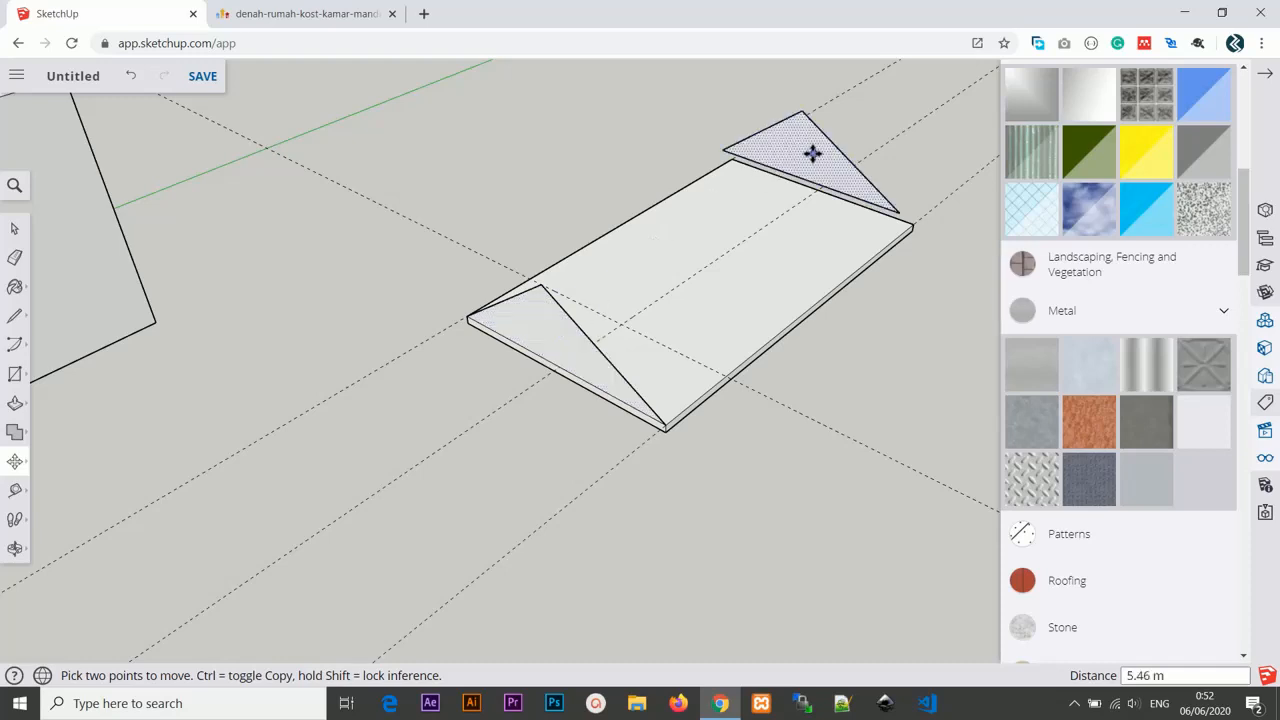
key(ctrl)
click(840, 150)
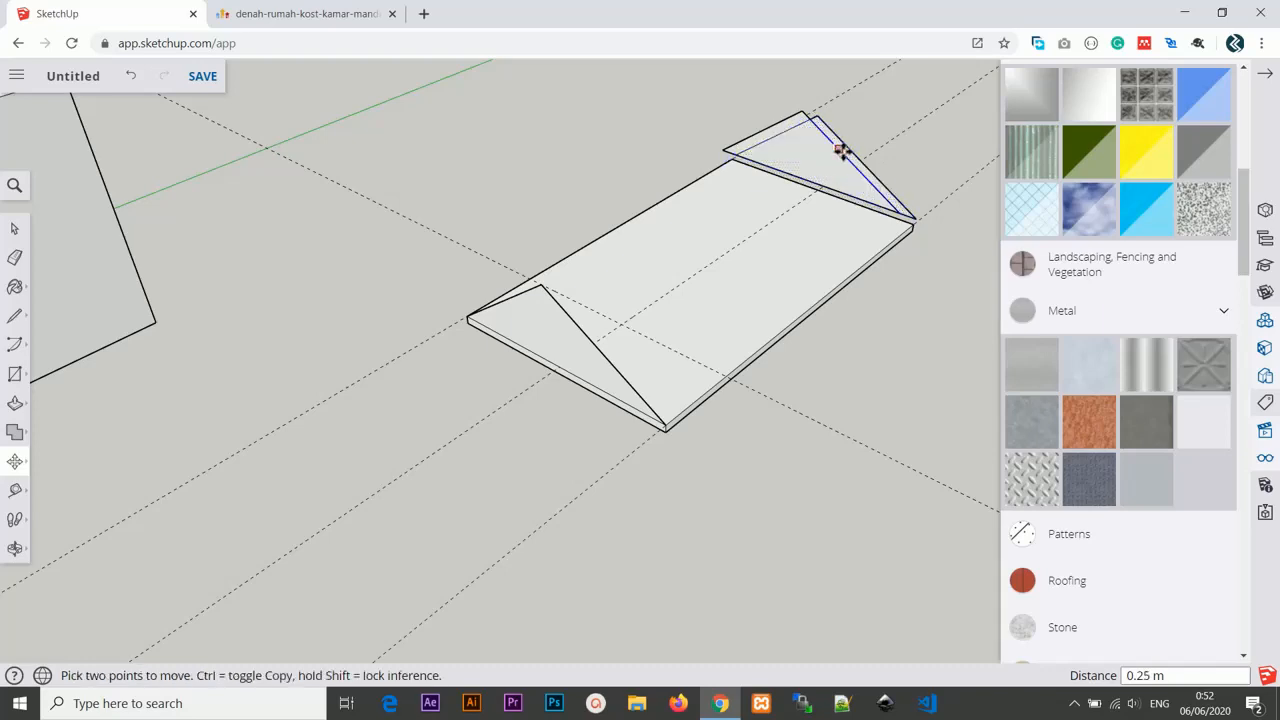
key(ctrl+z)
click(824, 154)
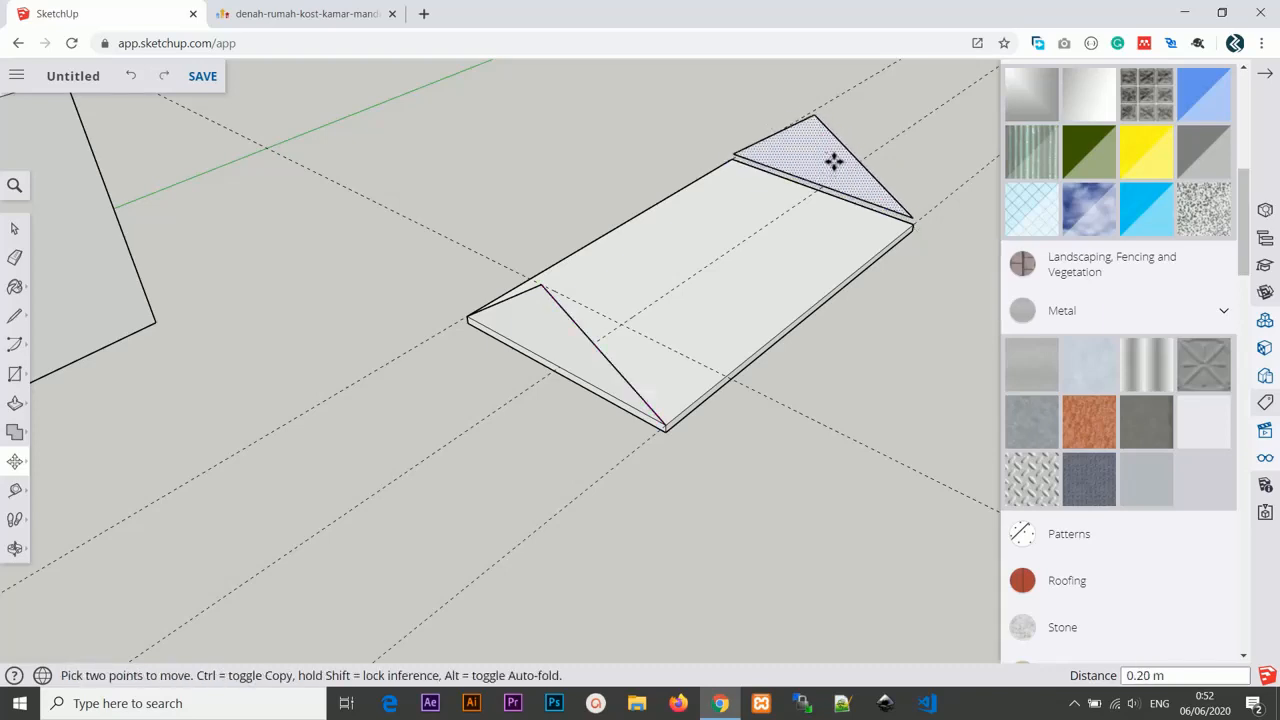
click(838, 161)
middle_drag(838, 226, 540, 340)
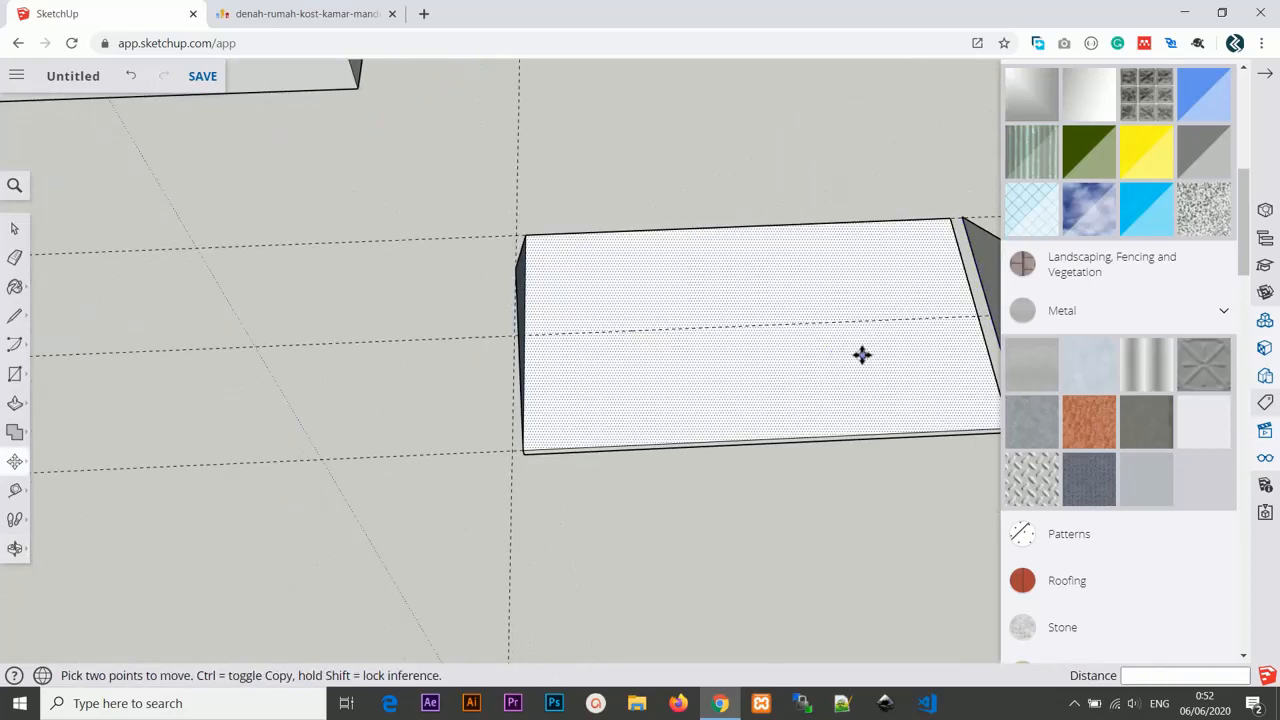
shift+middle_drag(806, 349, 440, 337)
scroll(683, 291, up, 2)
middle_drag(683, 163, 500, 240)
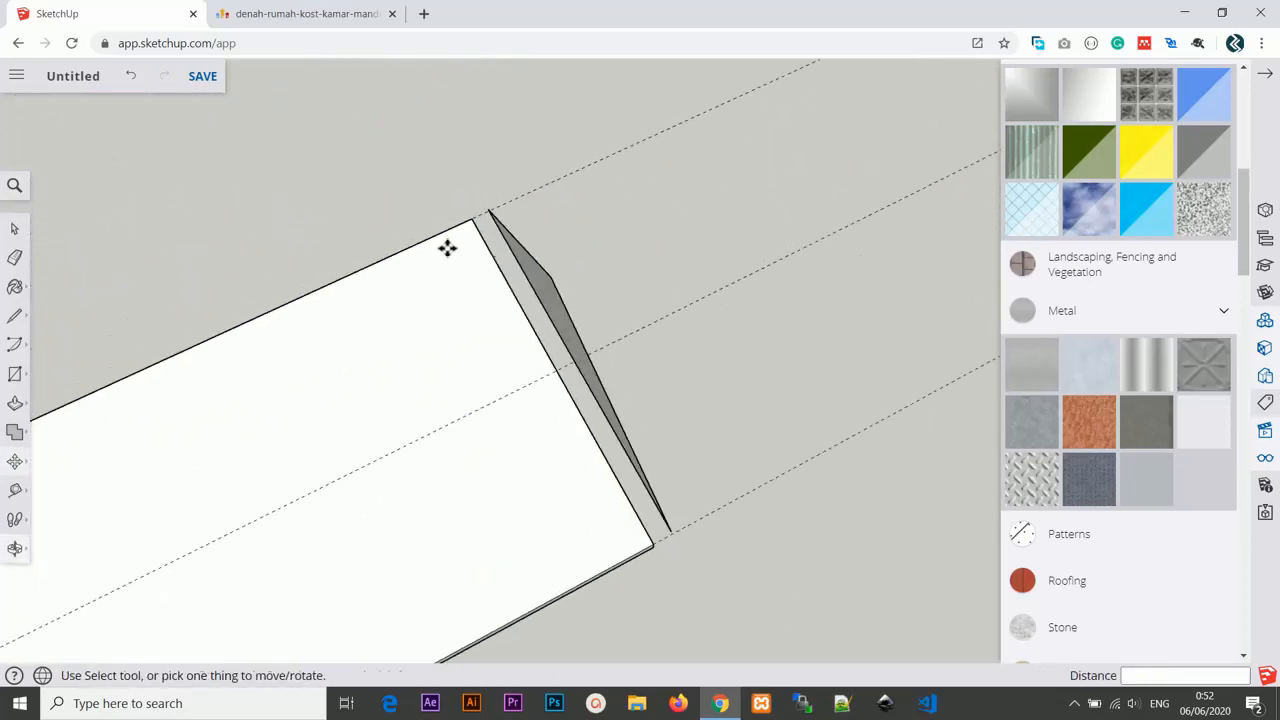
click(487, 218)
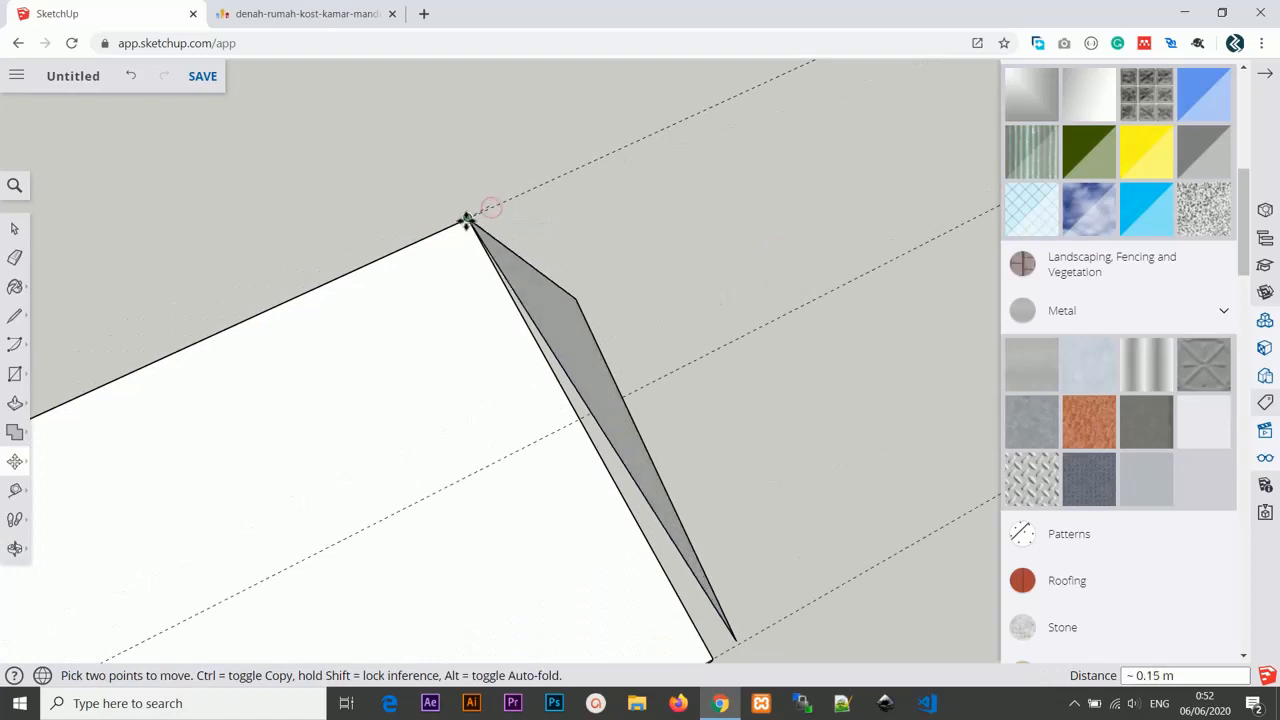
key(Escape)
Move the far gable triangle so its base aligns with the slab's far end corner.
middle_drag(731, 471, 724, 372)
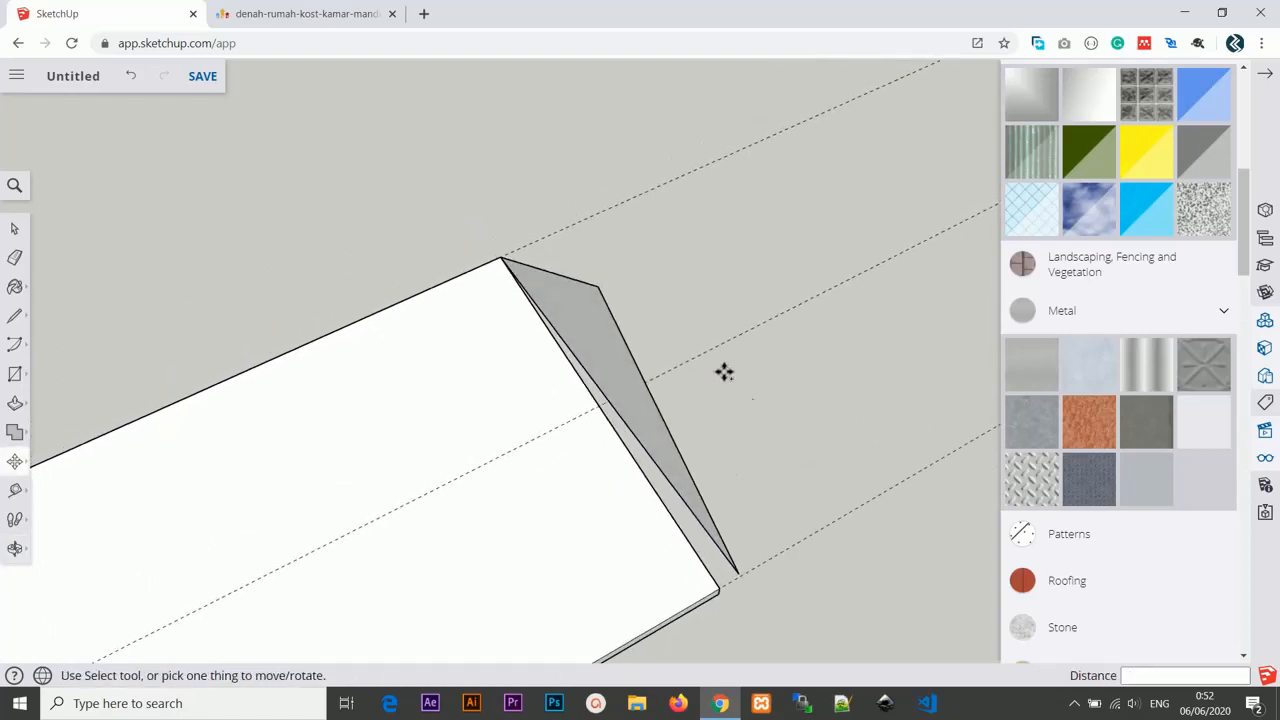
click(595, 322)
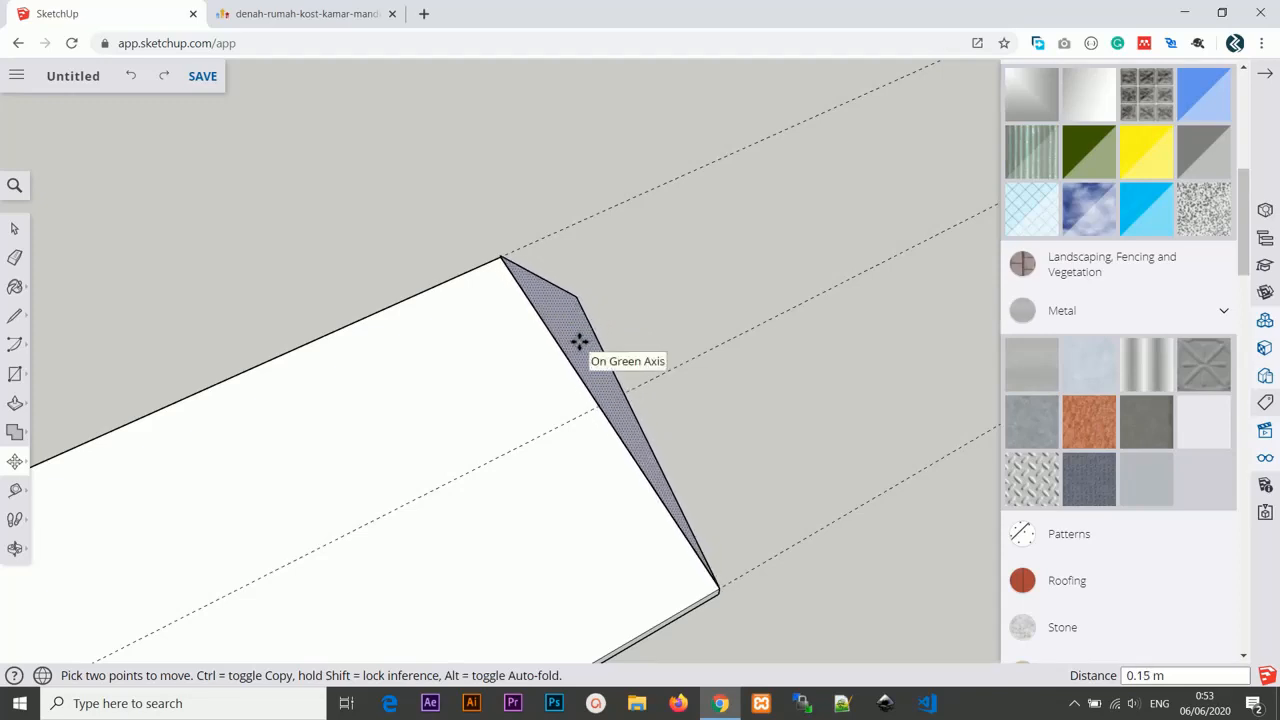
middle_drag(600, 347, 749, 343)
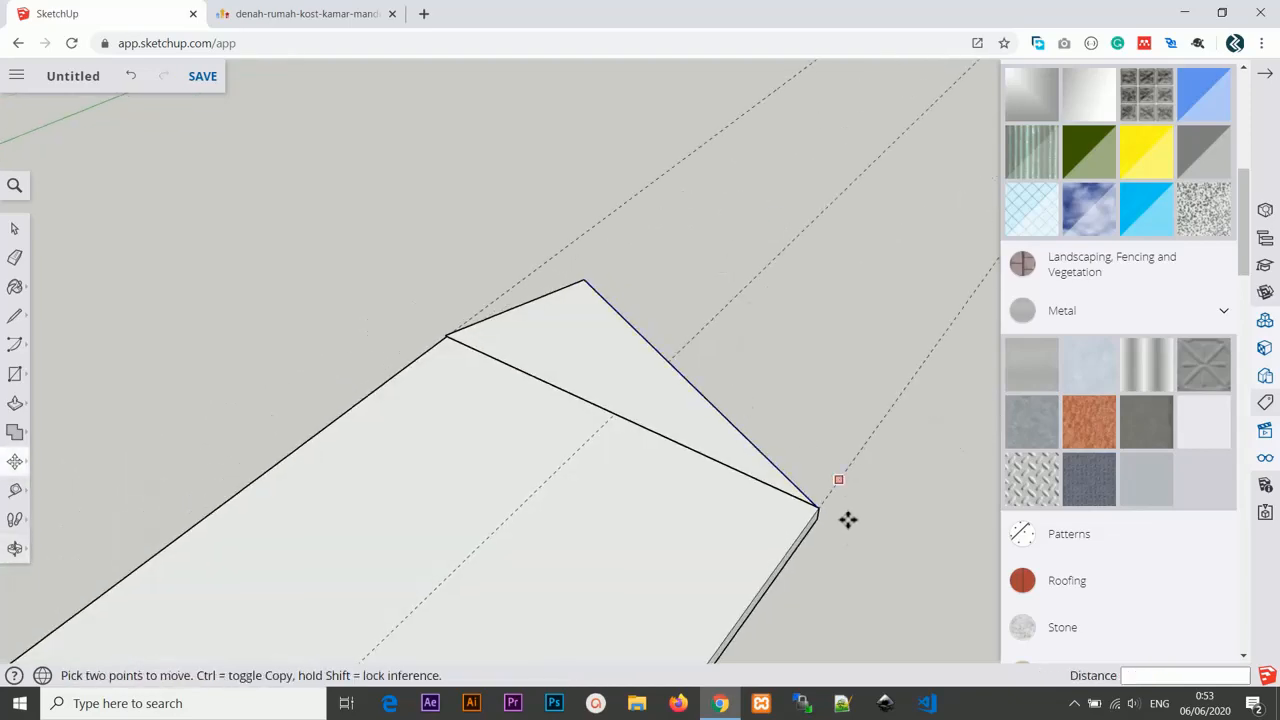
scroll(849, 548, up, 2)
middle_drag(849, 548, 686, 326)
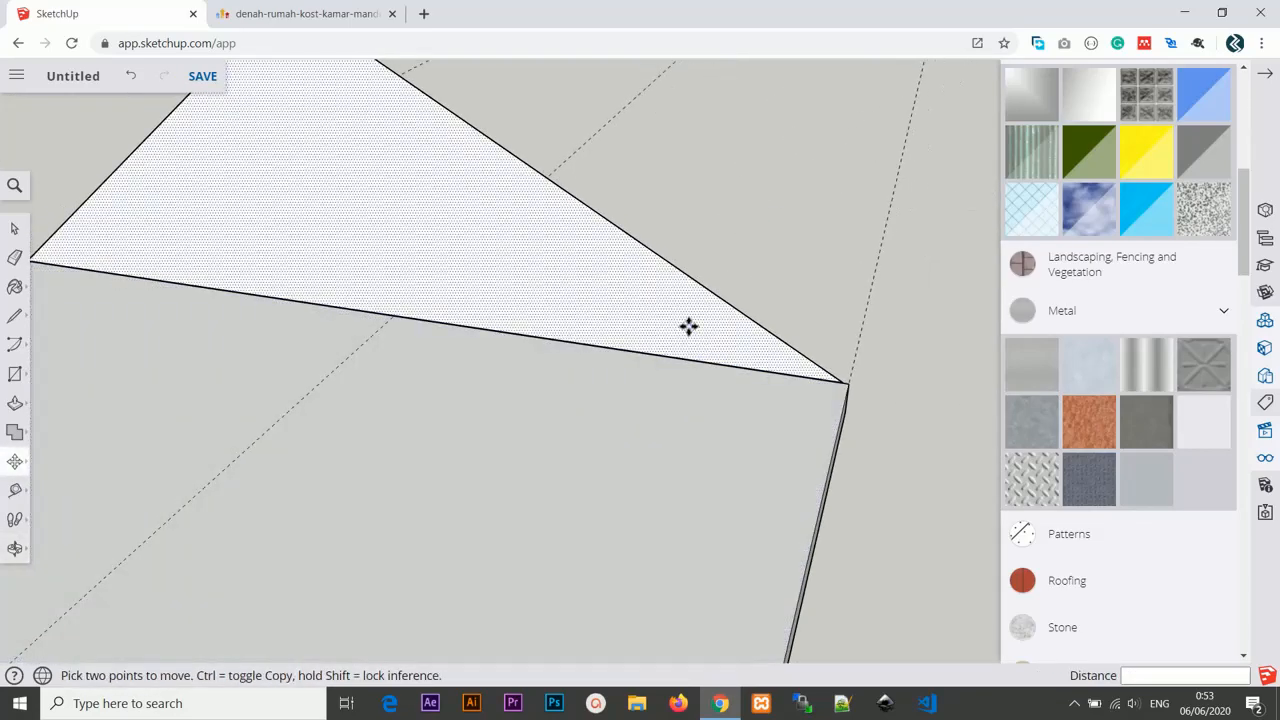
scroll(680, 395, down, 3)
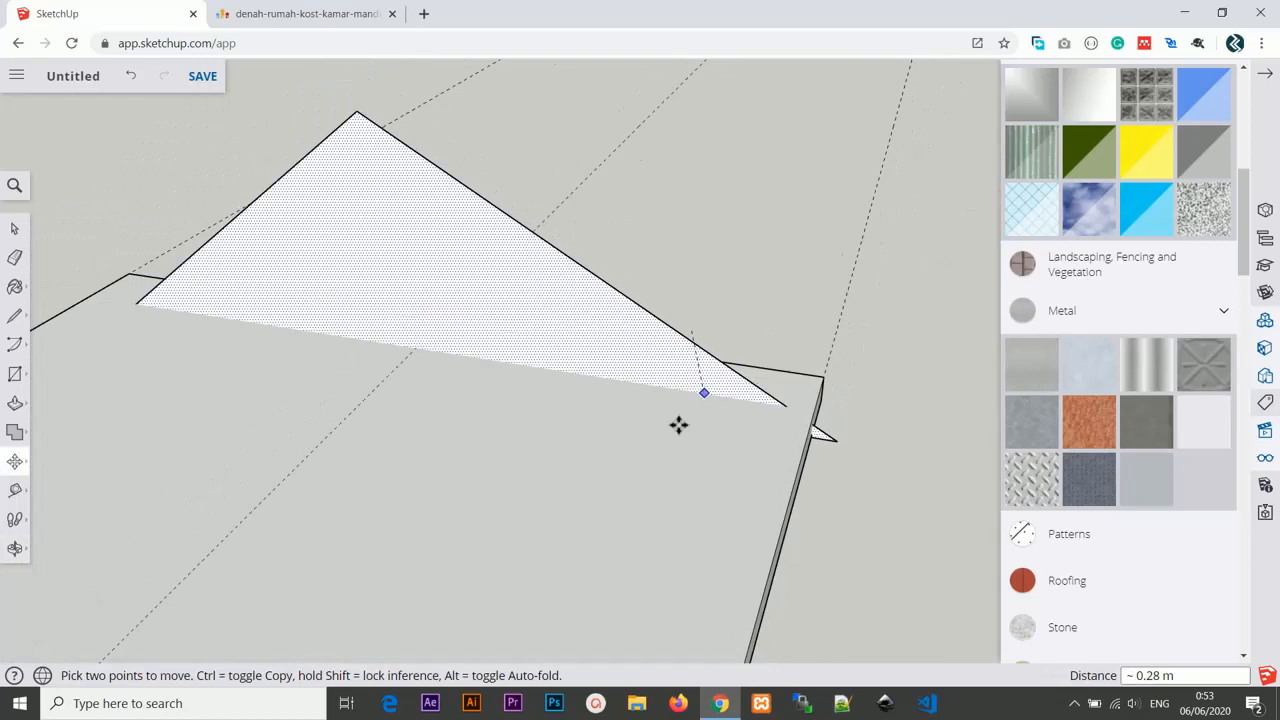
key(Escape)
click(665, 344)
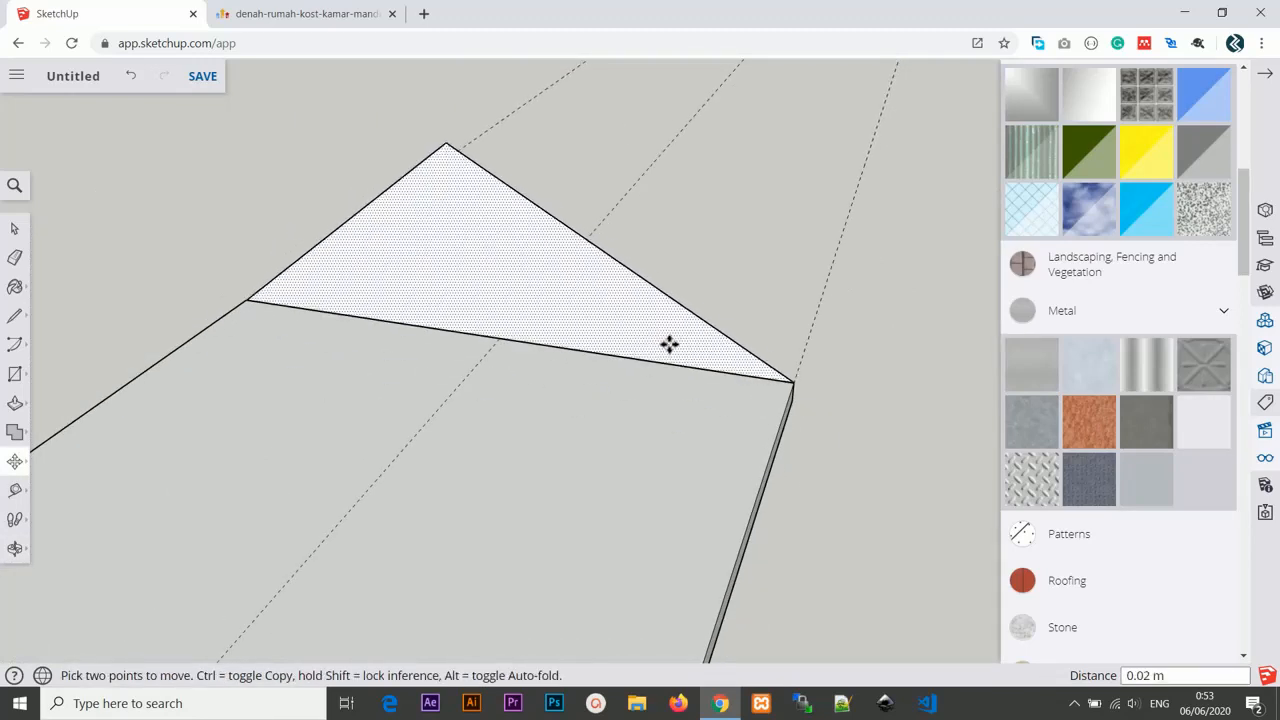
click(768, 362)
mouse_move(820, 434)
middle_down()
mouse_move(749, 486)
mouse_move(674, 266)
mouse_move(713, 325)
mouse_move(651, 457)
mouse_move(671, 434)
mouse_move(643, 306)
mouse_move(594, 377)
mouse_move(517, 186)
mouse_move(477, 297)
mouse_move(506, 343)
mouse_move(557, 370)
mouse_move(469, 374)
mouse_move(434, 443)
middle_up()
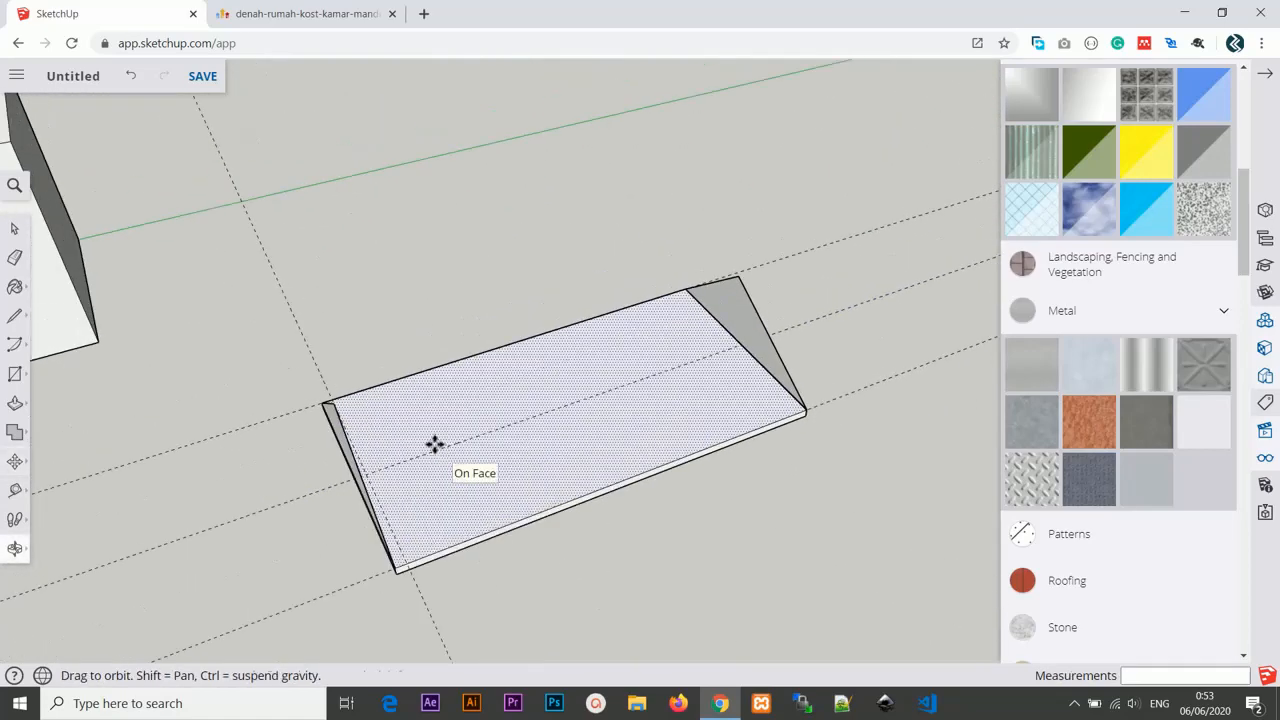
Draw the ridge line between the two gable apexes and close the first roof slope with a line to the far gable's corner.
key(t)
key(l)
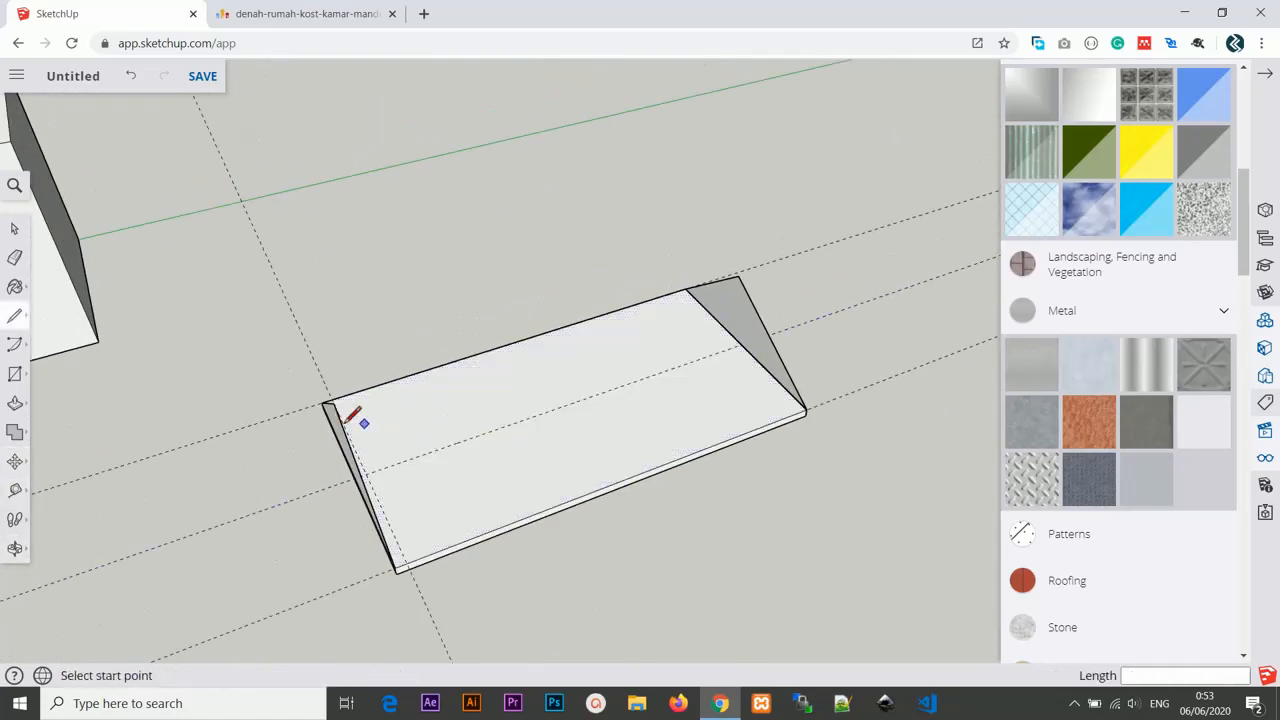
click(738, 275)
middle_drag(738, 275, 820, 360)
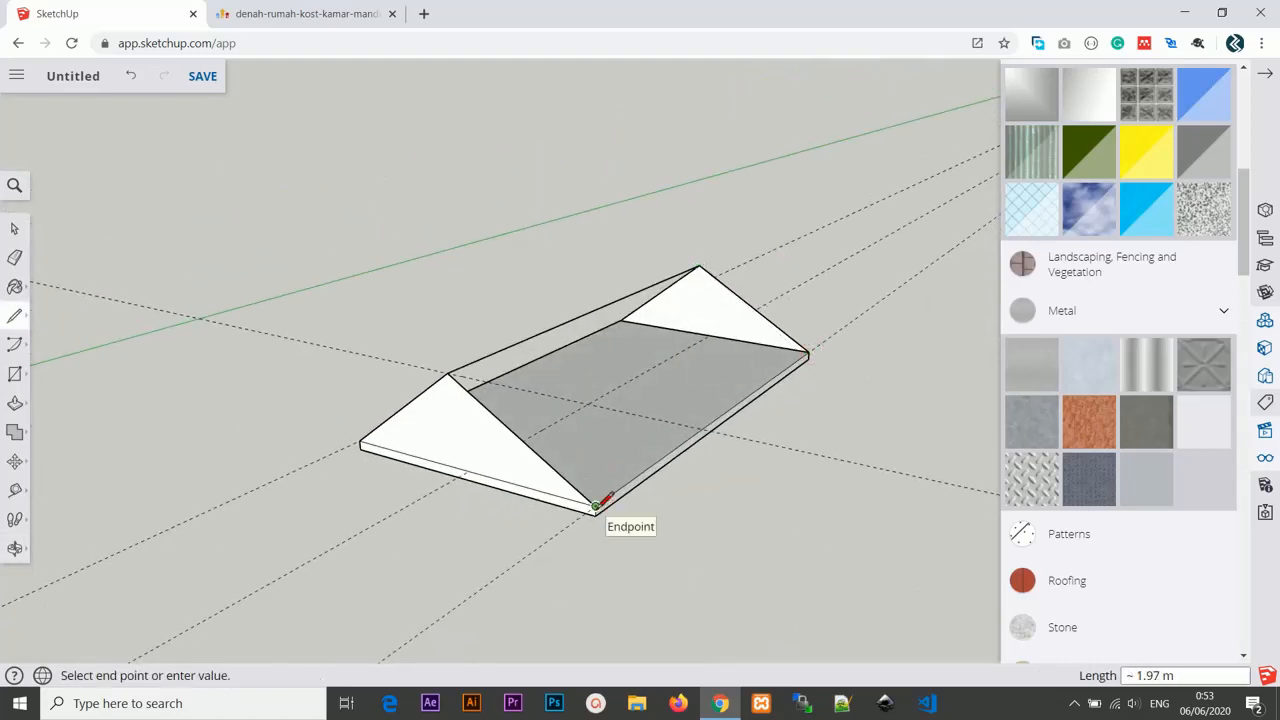
click(809, 350)
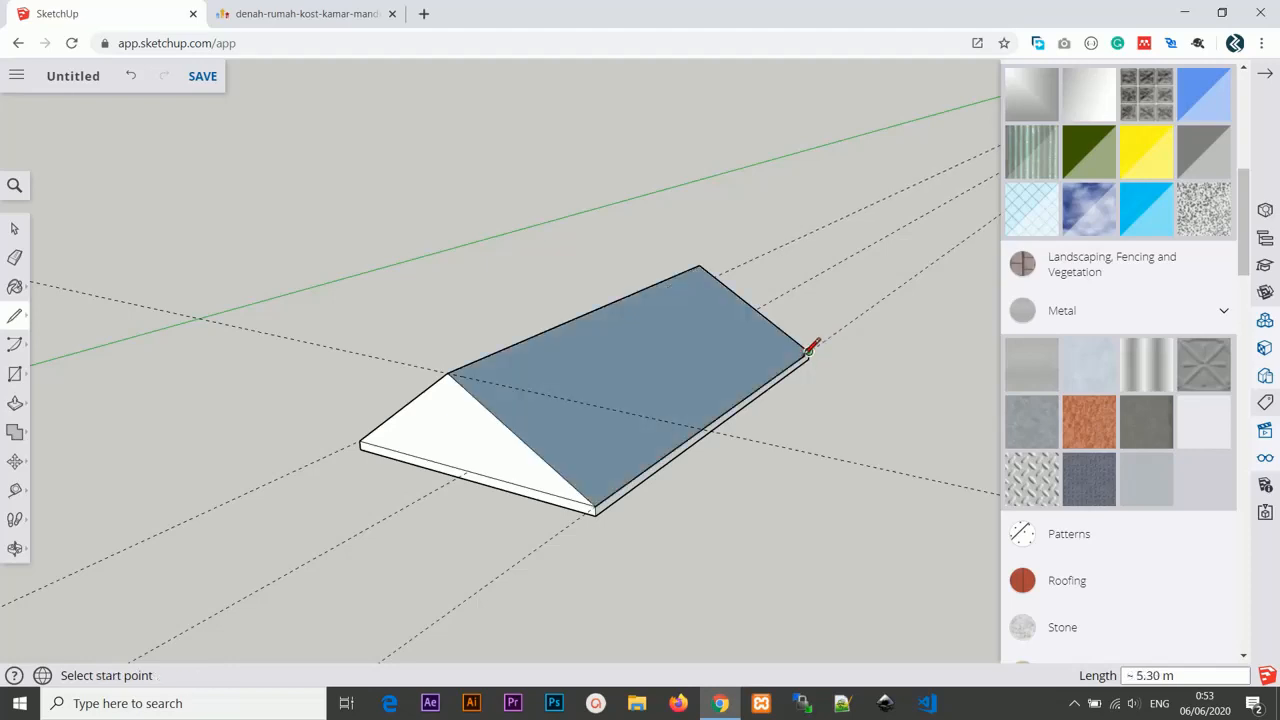
Draw lines along the opposite side of the slab between the gable corners and ridge to form the second roof slope.
mouse_move(370, 405)
middle_down()
mouse_move(666, 414)
mouse_move(648, 483)
middle_up()
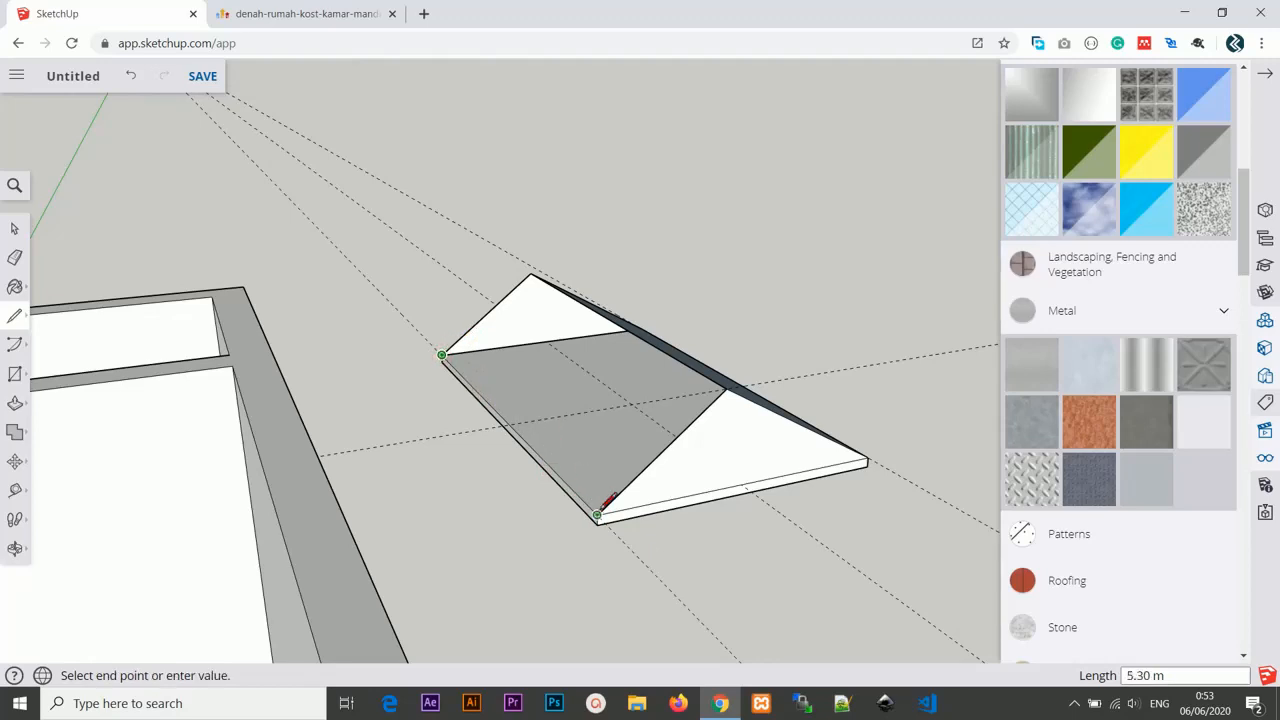
middle_drag(517, 428, 689, 563)
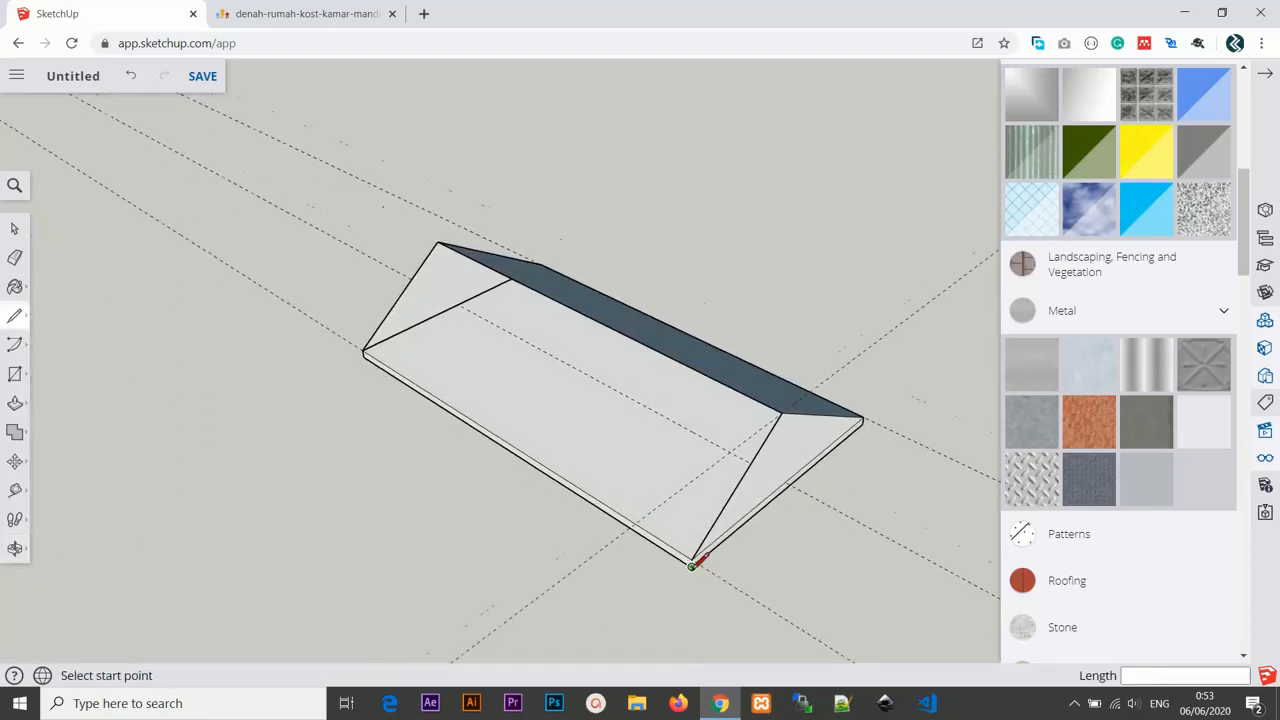
scroll(692, 552, up, 2)
click(692, 555)
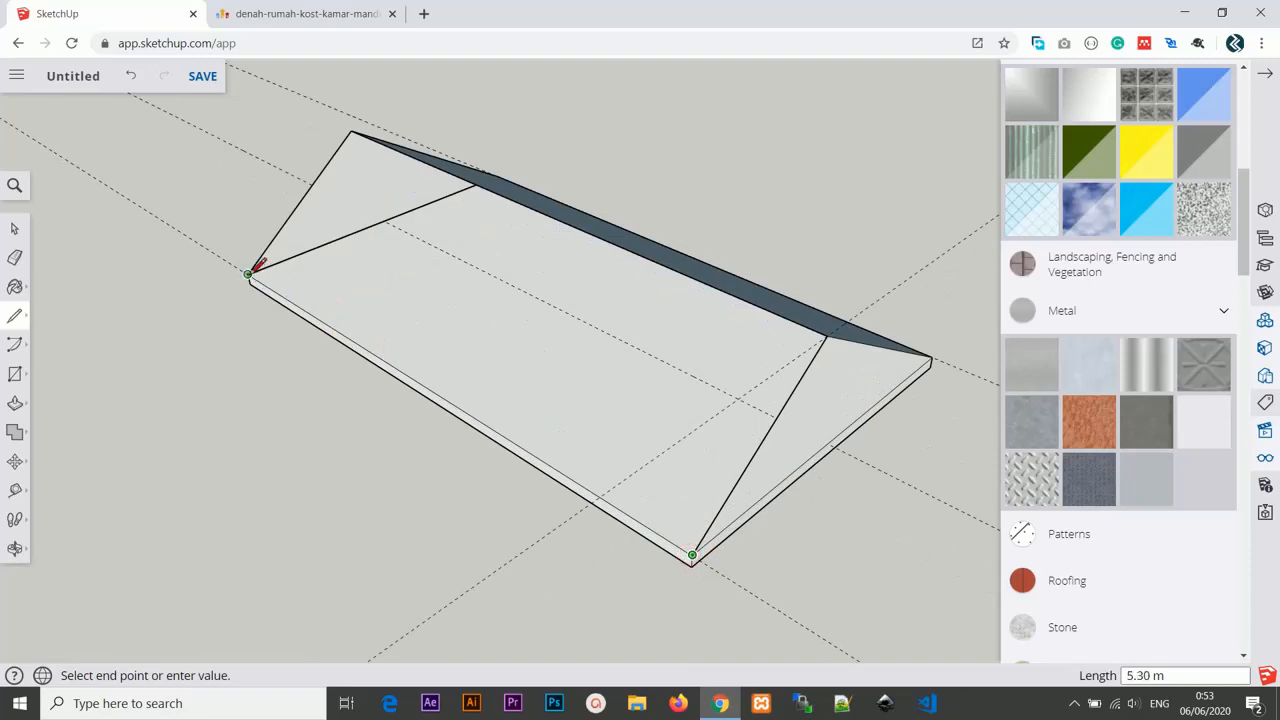
click(351, 131)
click(828, 334)
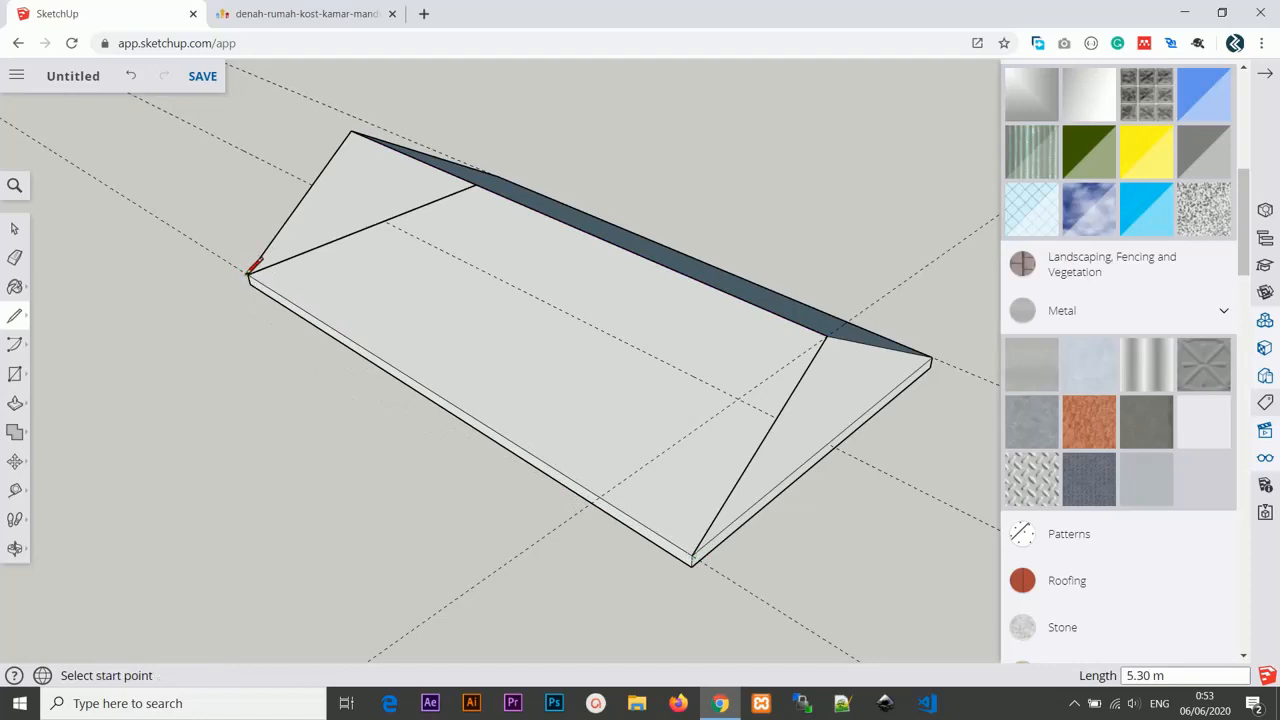
middle_drag(210, 265, 337, 283)
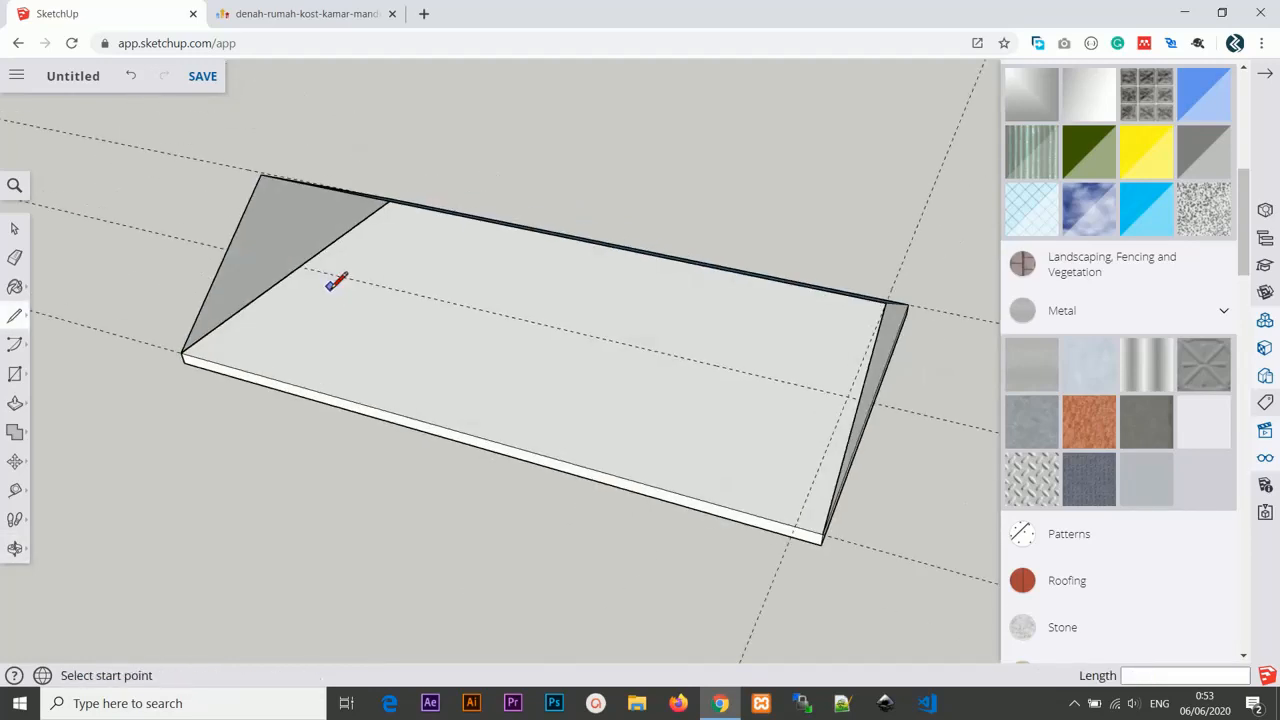
key(r)
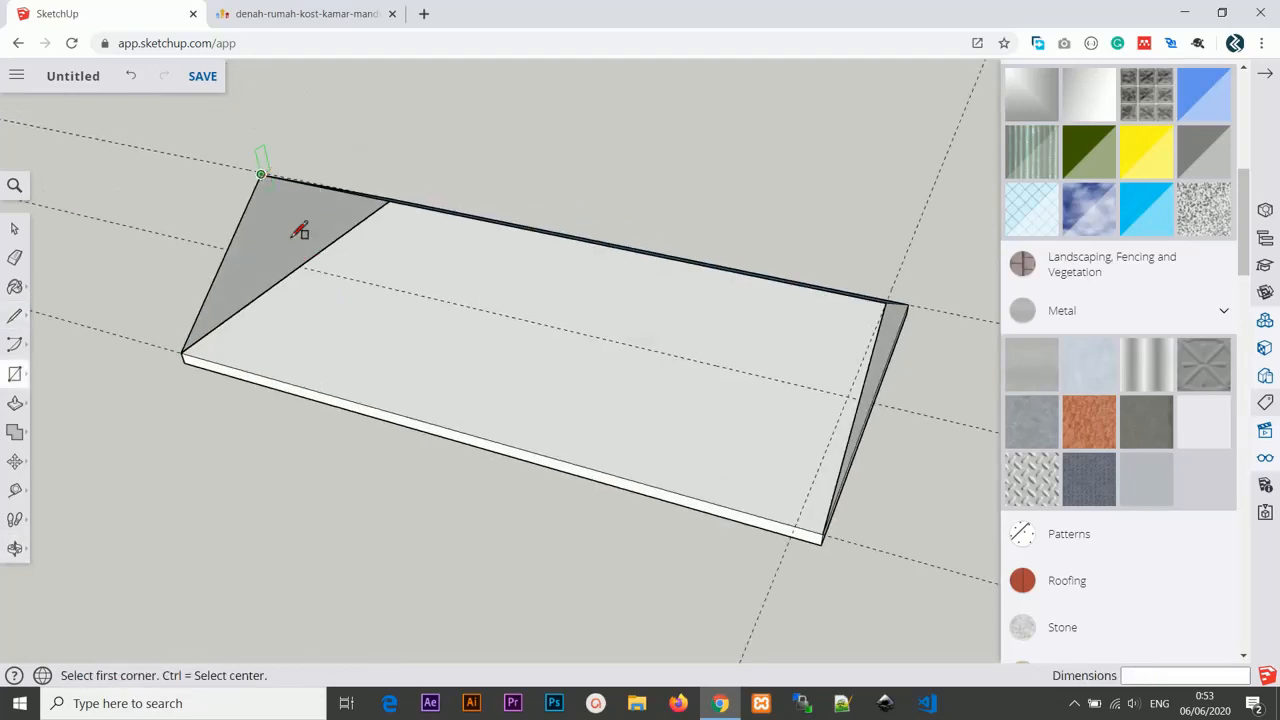
click(822, 532)
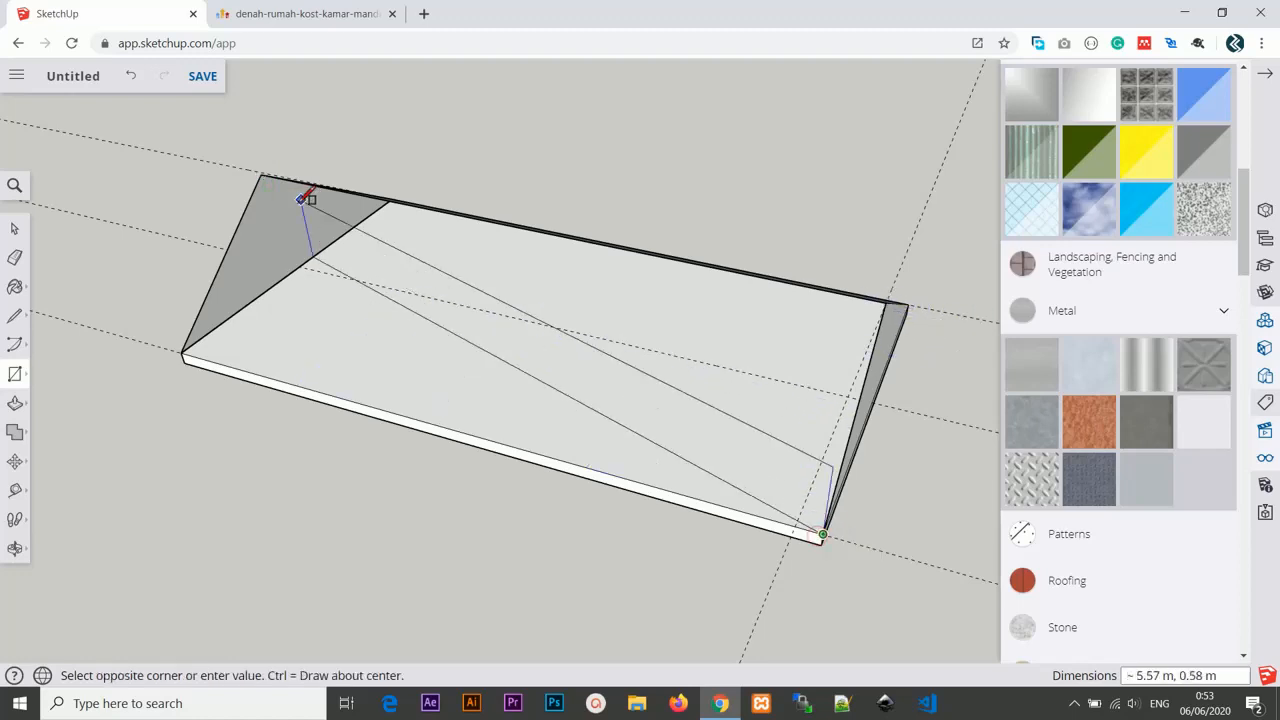
click(262, 172)
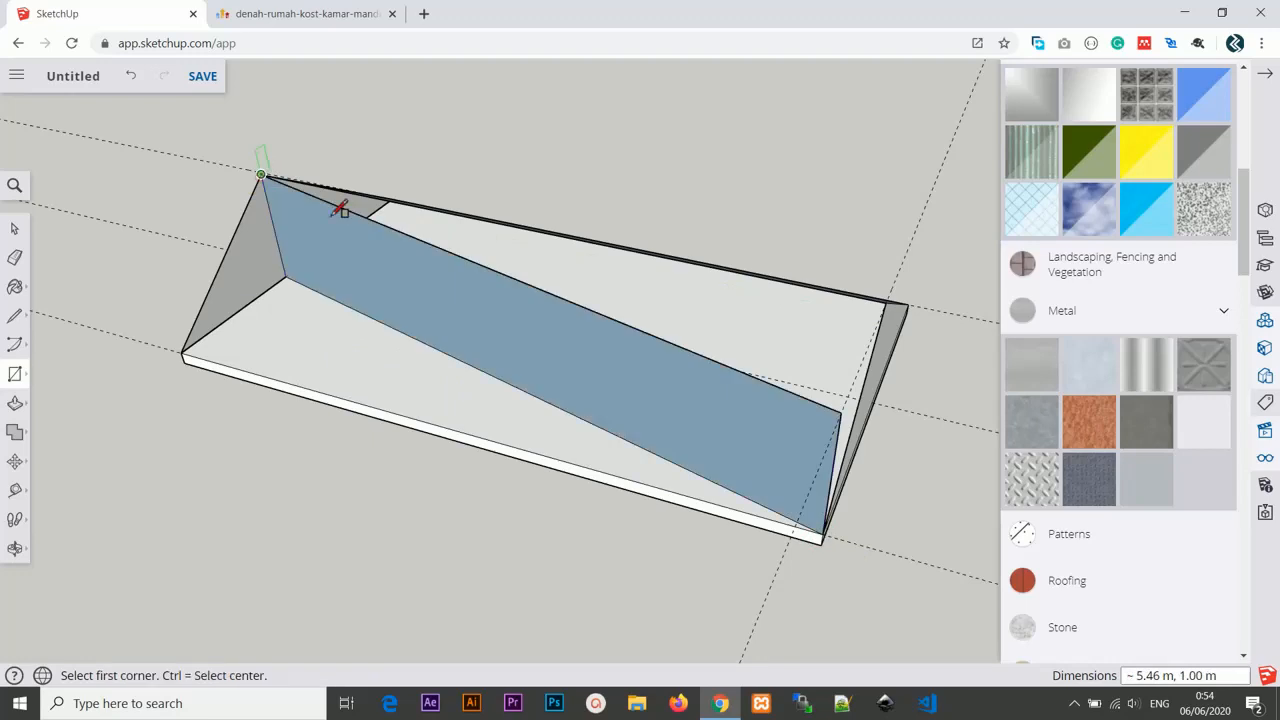
key(ctrl+z)
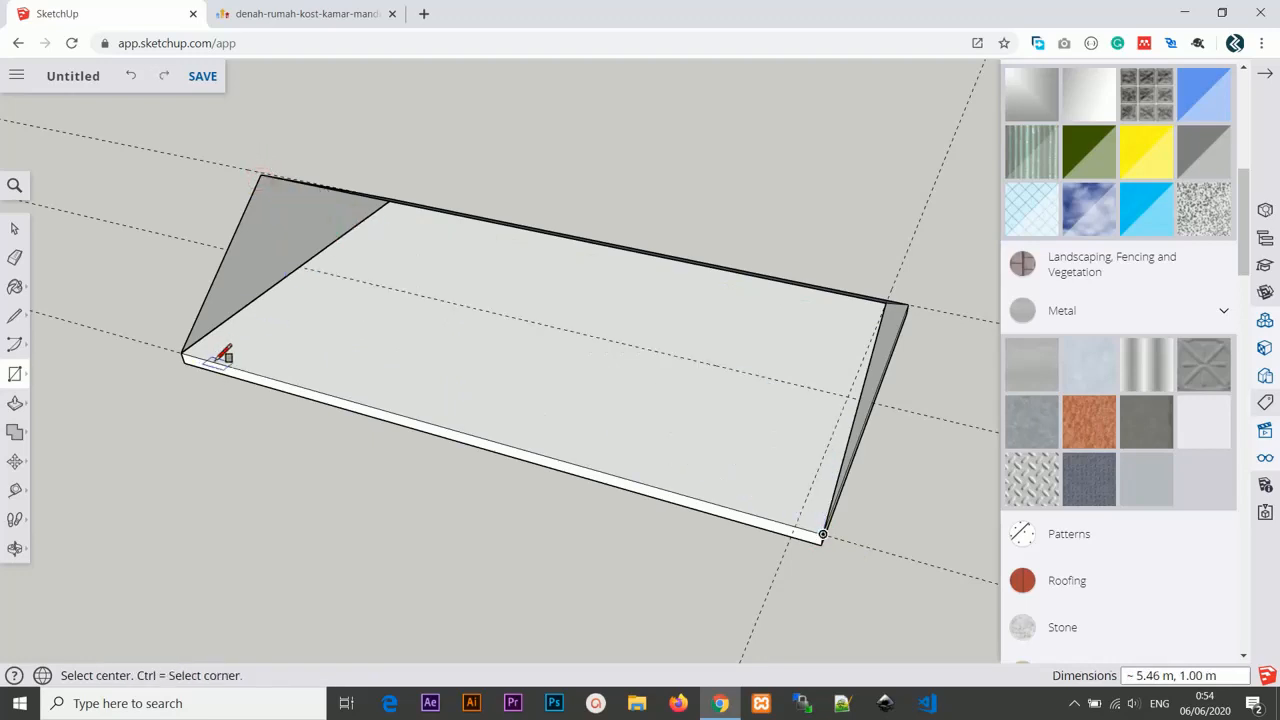
Draw an eave line along the slab's long side between the two gable corners.
key(l)
scroll(200, 355, up, 4)
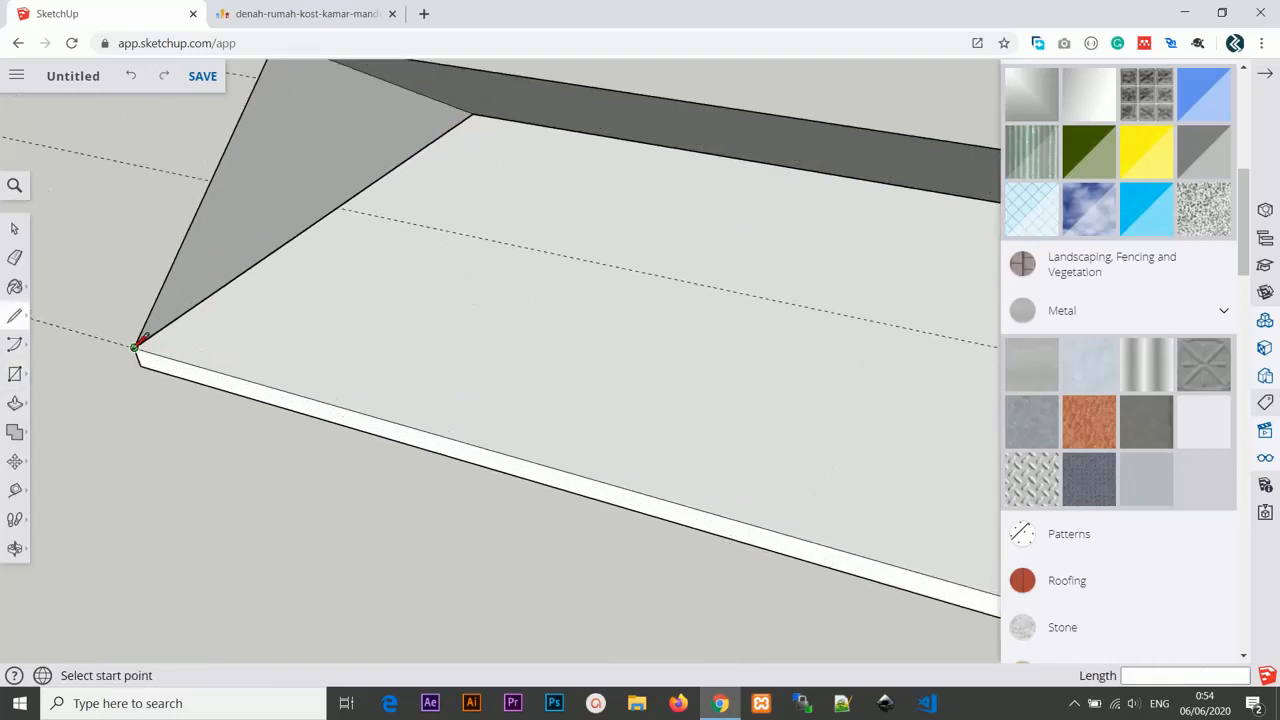
scroll(330, 398, down, 5)
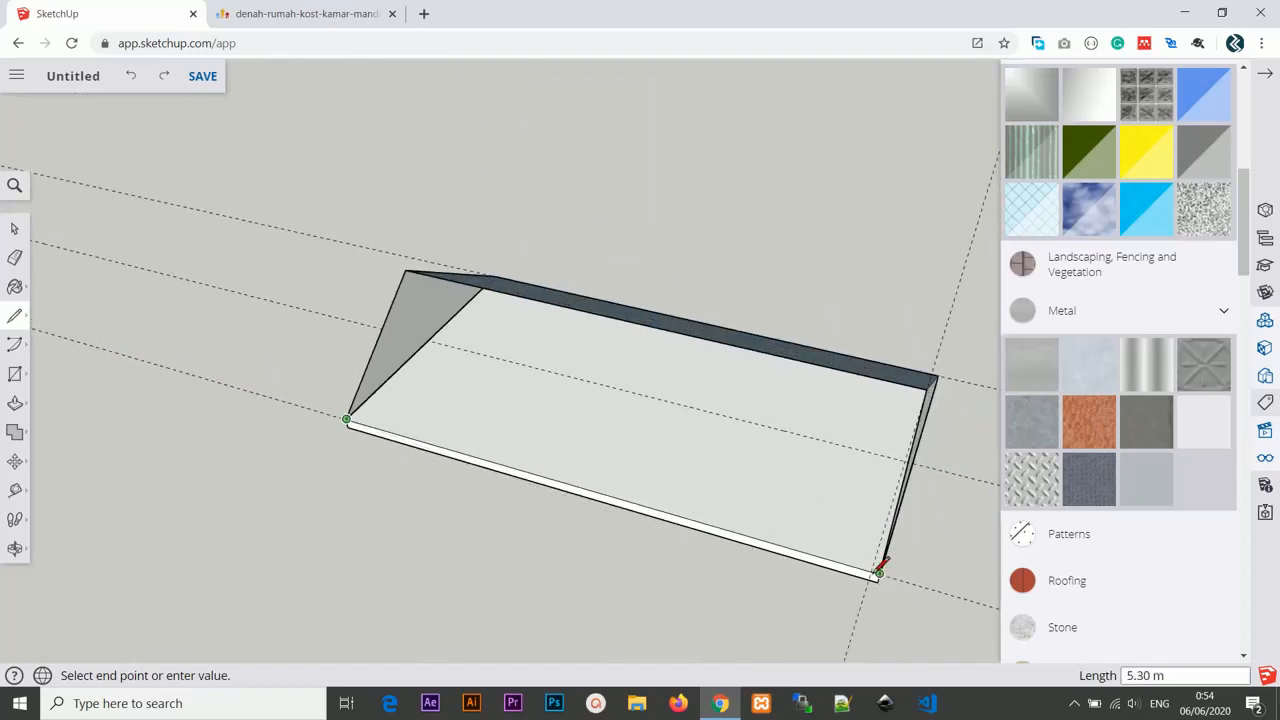
click(928, 388)
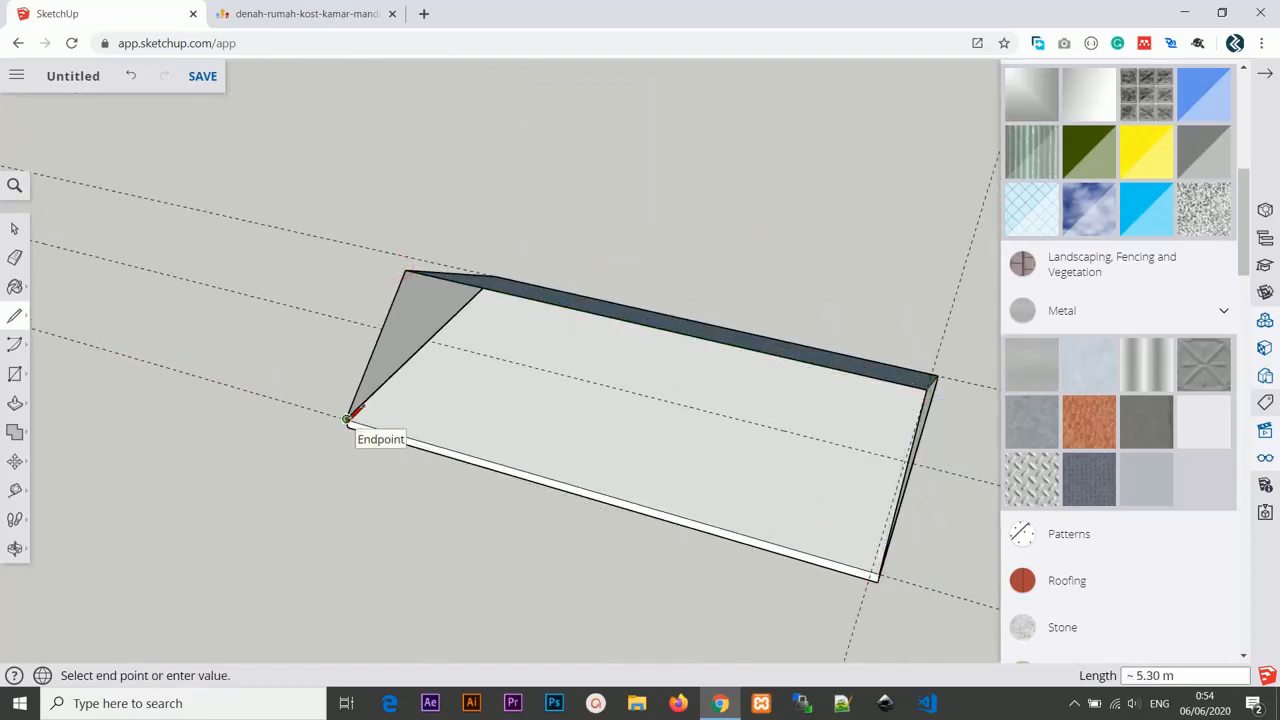
click(347, 419)
scroll(424, 457, down, 3)
middle_drag(483, 464, 622, 331)
scroll(300, 499, up, 5)
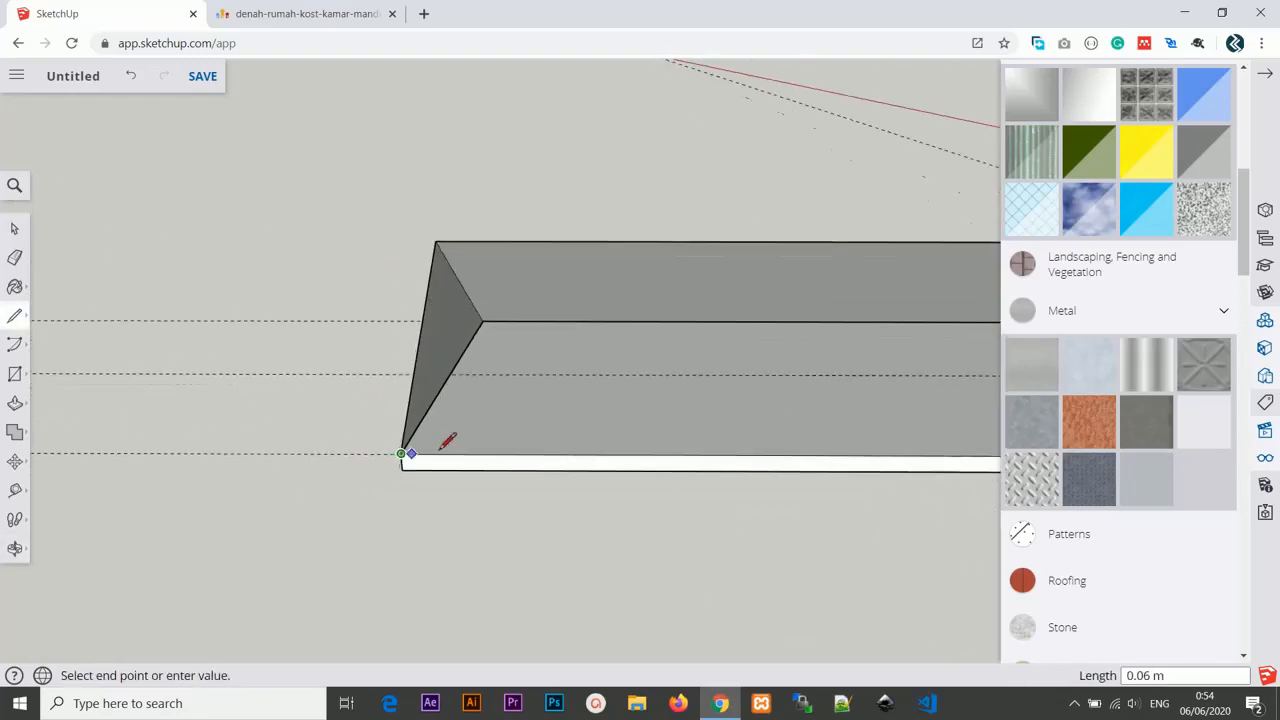
key(Escape)
middle_drag(441, 433, 430, 567)
scroll(430, 567, up, 5)
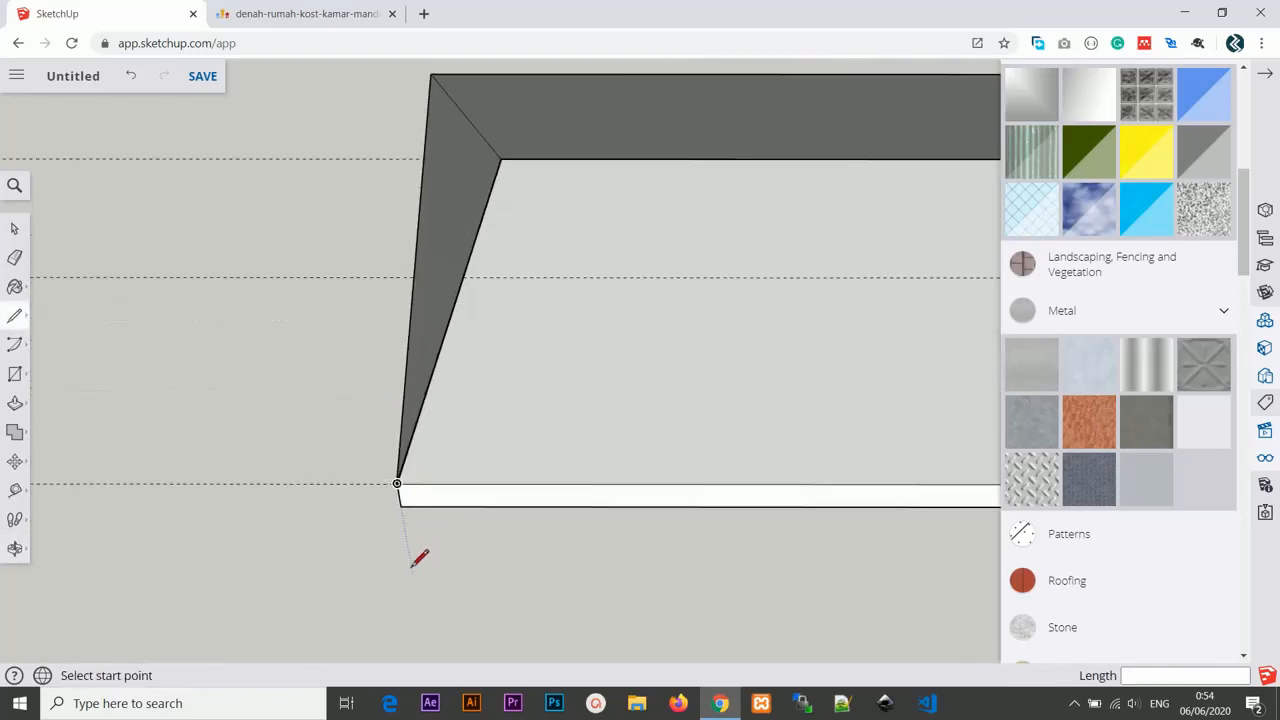
scroll(510, 330, up, 1)
scroll(517, 389, up, 3)
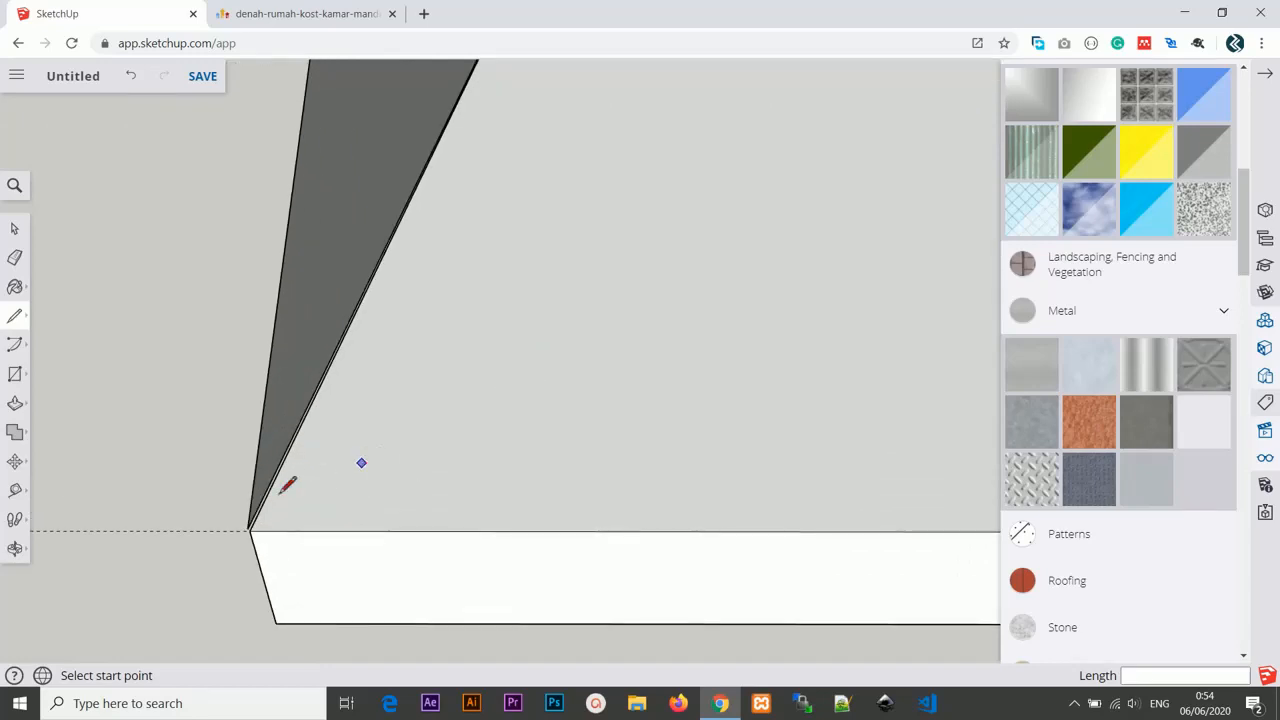
Move the front gable's bottom corner so it meets the slab's corner exactly.
key(m)
click(245, 527)
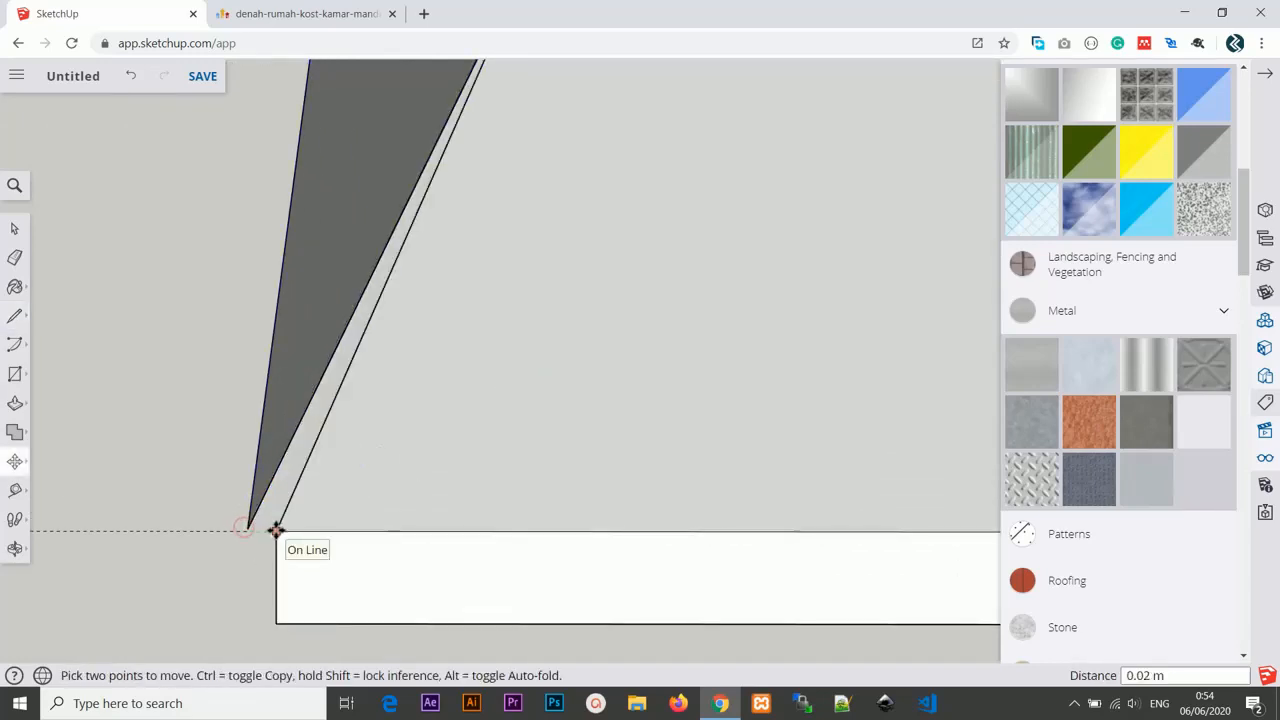
click(242, 530)
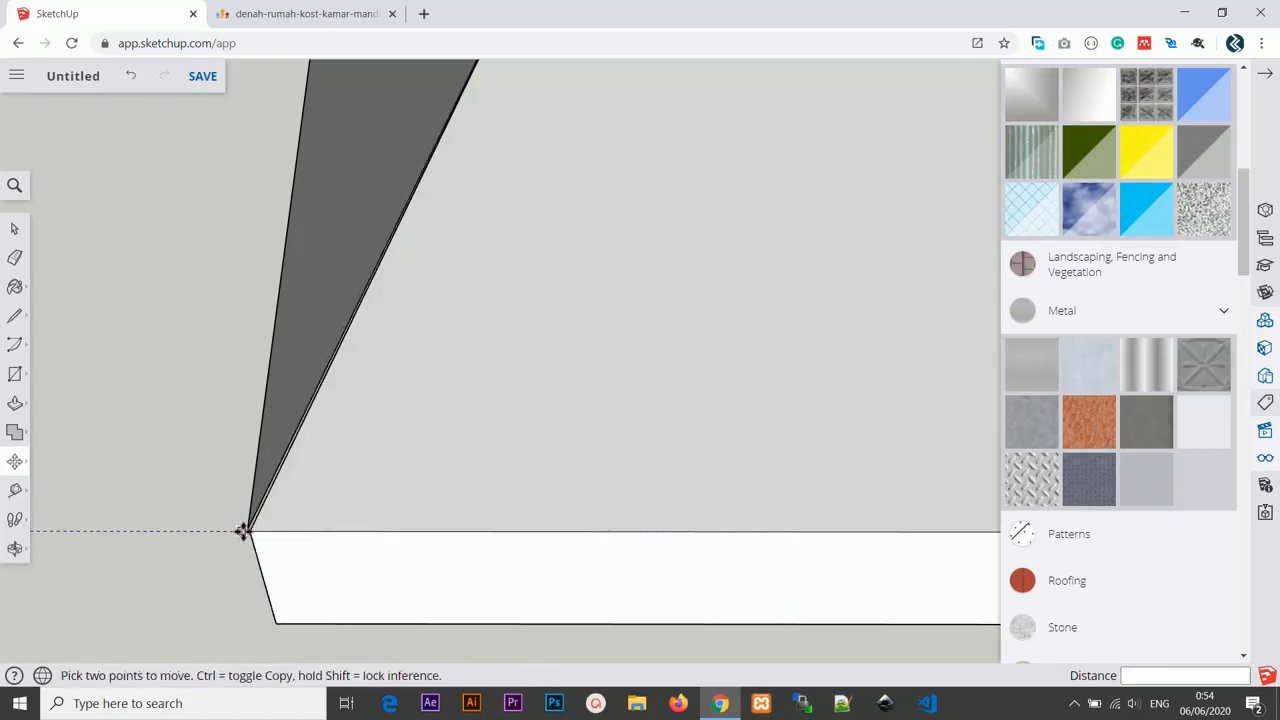
scroll(209, 534, up, 2)
scroll(241, 539, up, 3)
scroll(364, 498, up, 3)
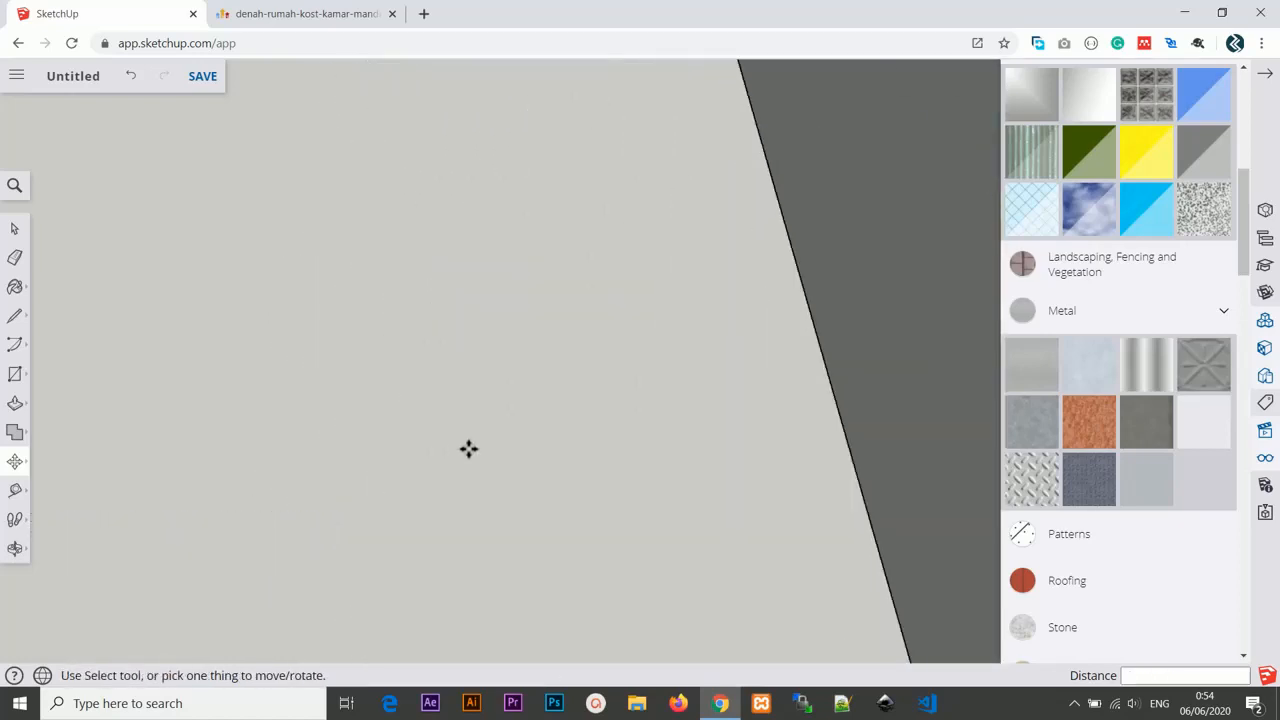
scroll(471, 449, down, 3)
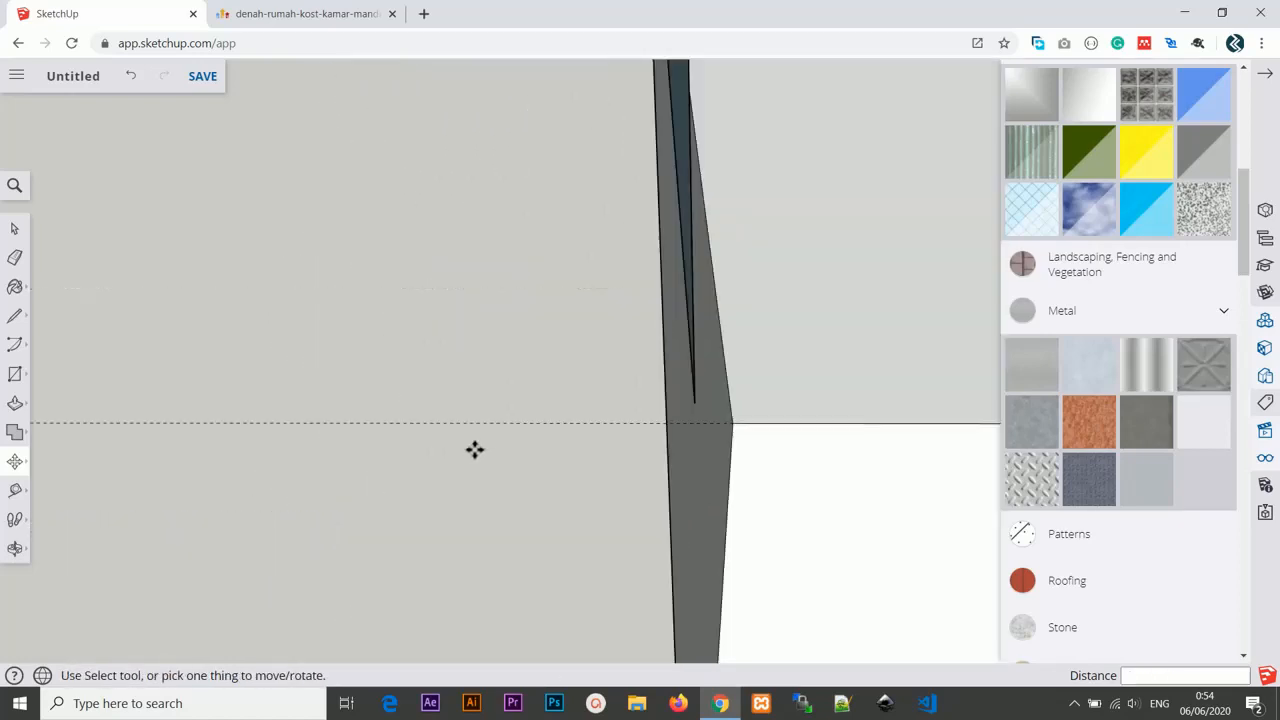
click(694, 404)
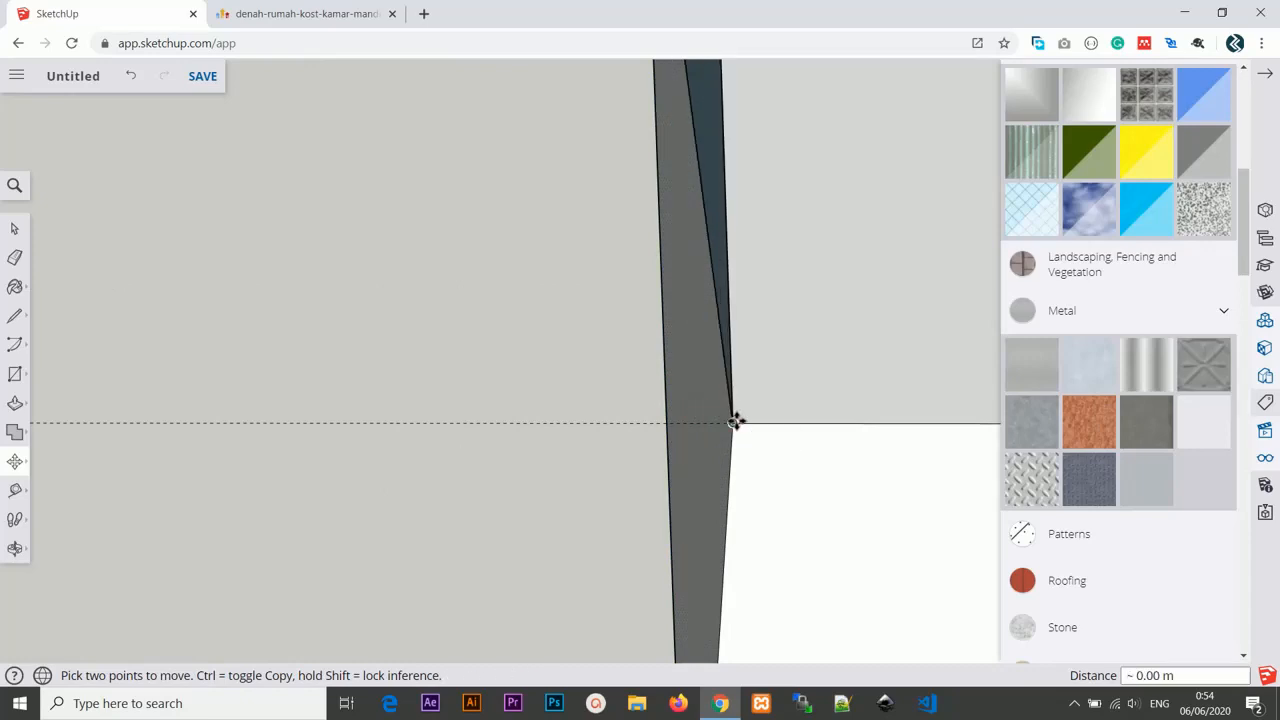
scroll(751, 488, down, 8)
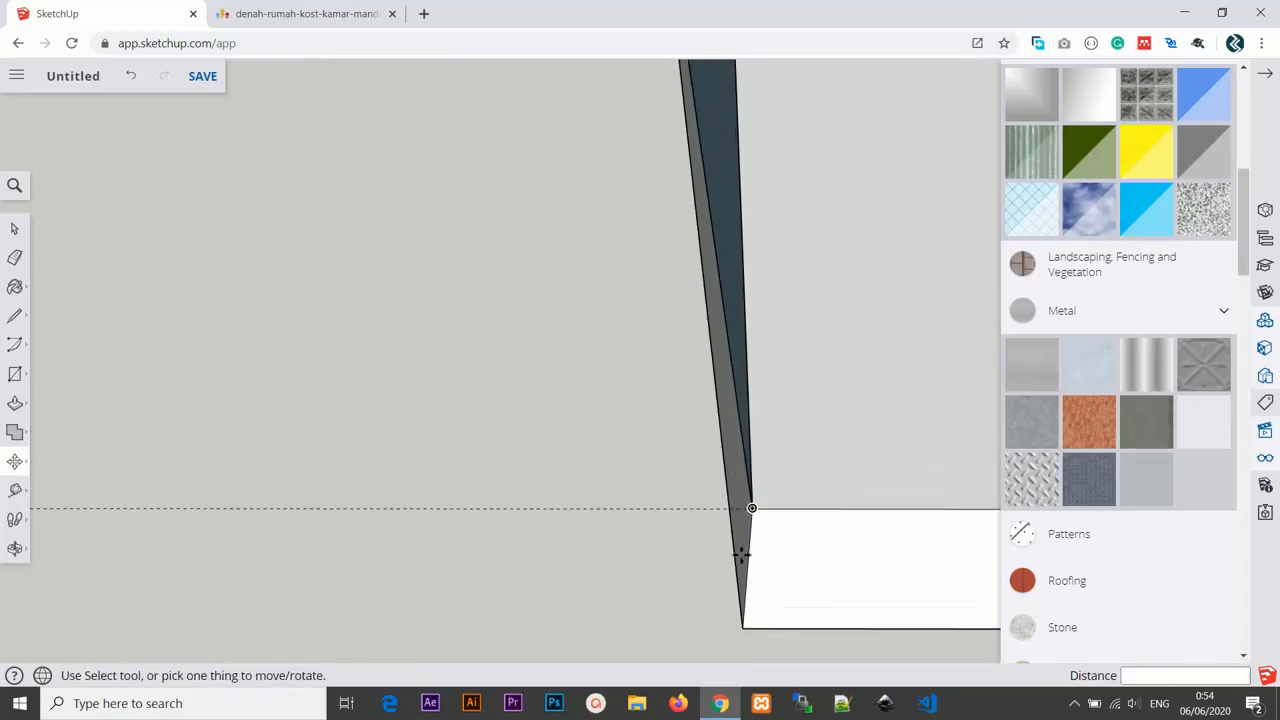
scroll(741, 553, down, 5)
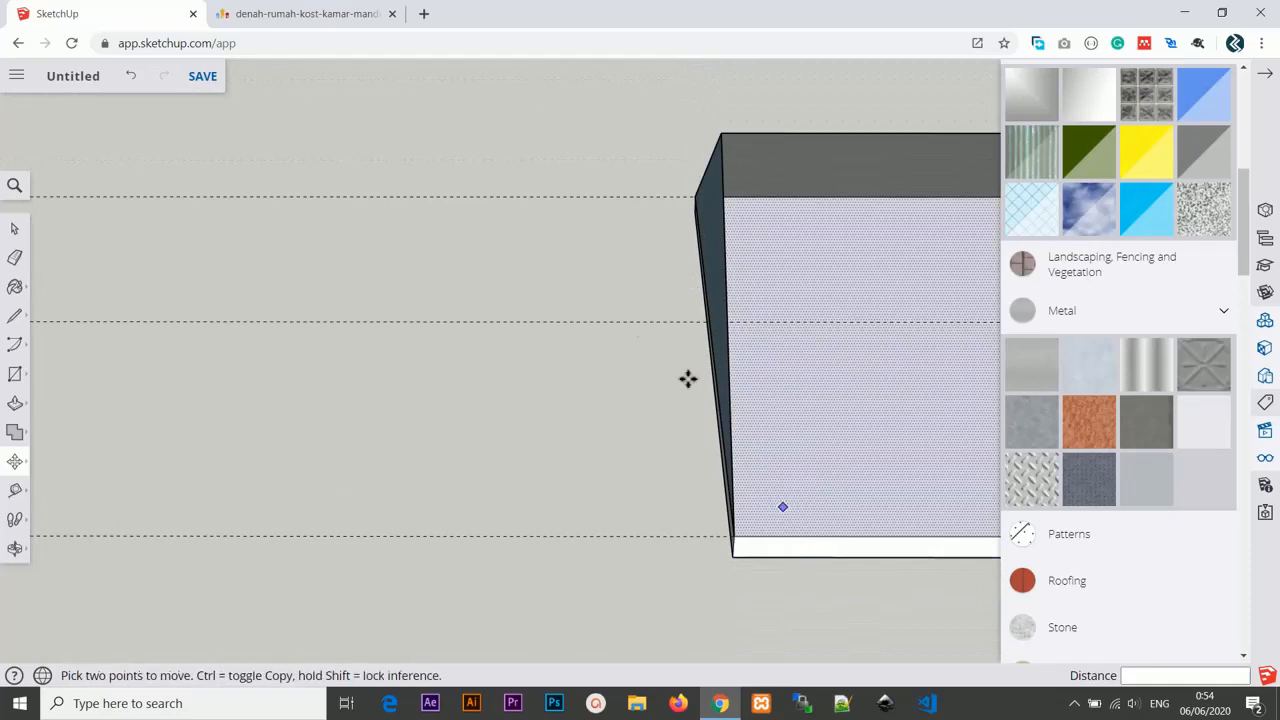
middle_drag(688, 378, 671, 249)
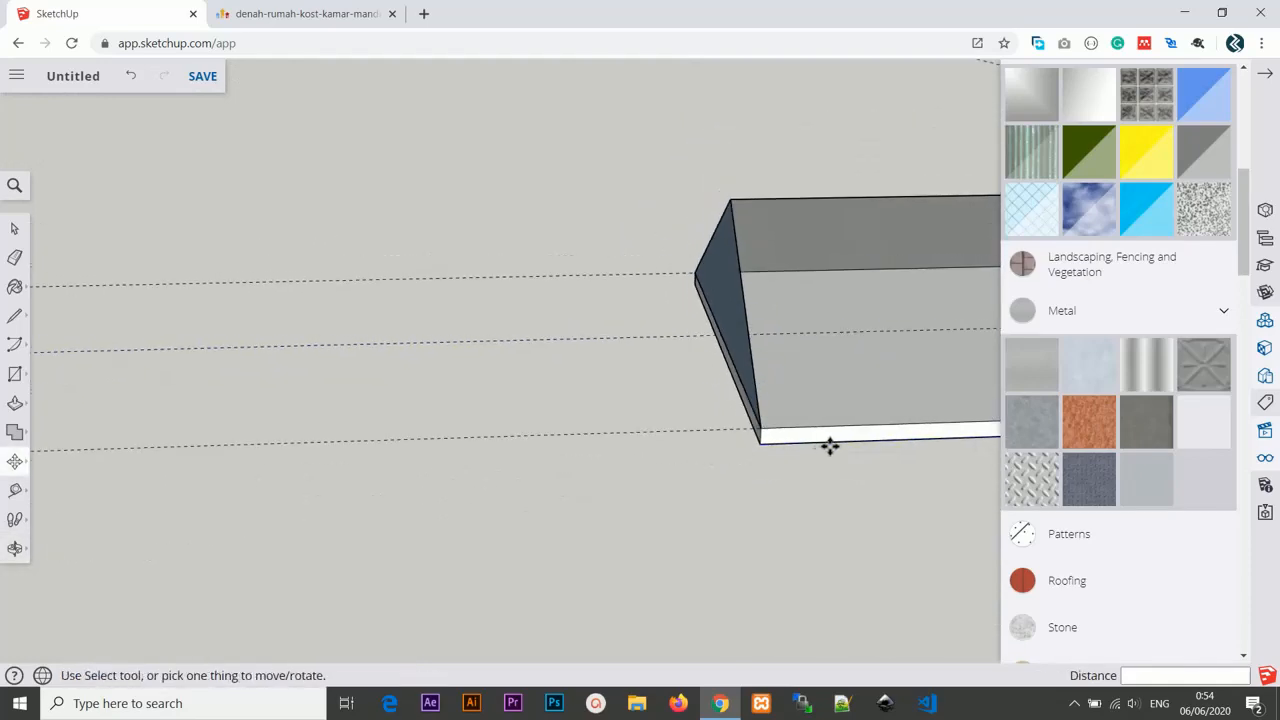
middle_drag(830, 446, 456, 450)
Draw a line from the slab's far corner up to the far gable's top corner.
key(l)
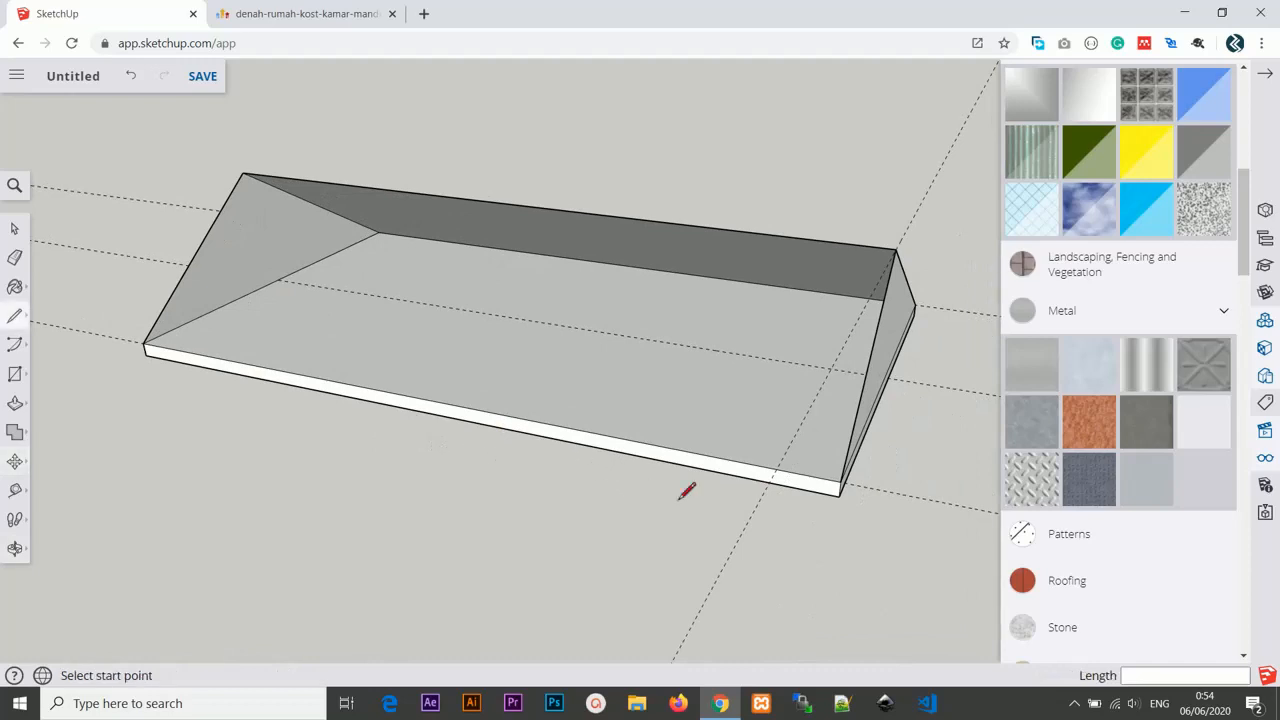
click(841, 481)
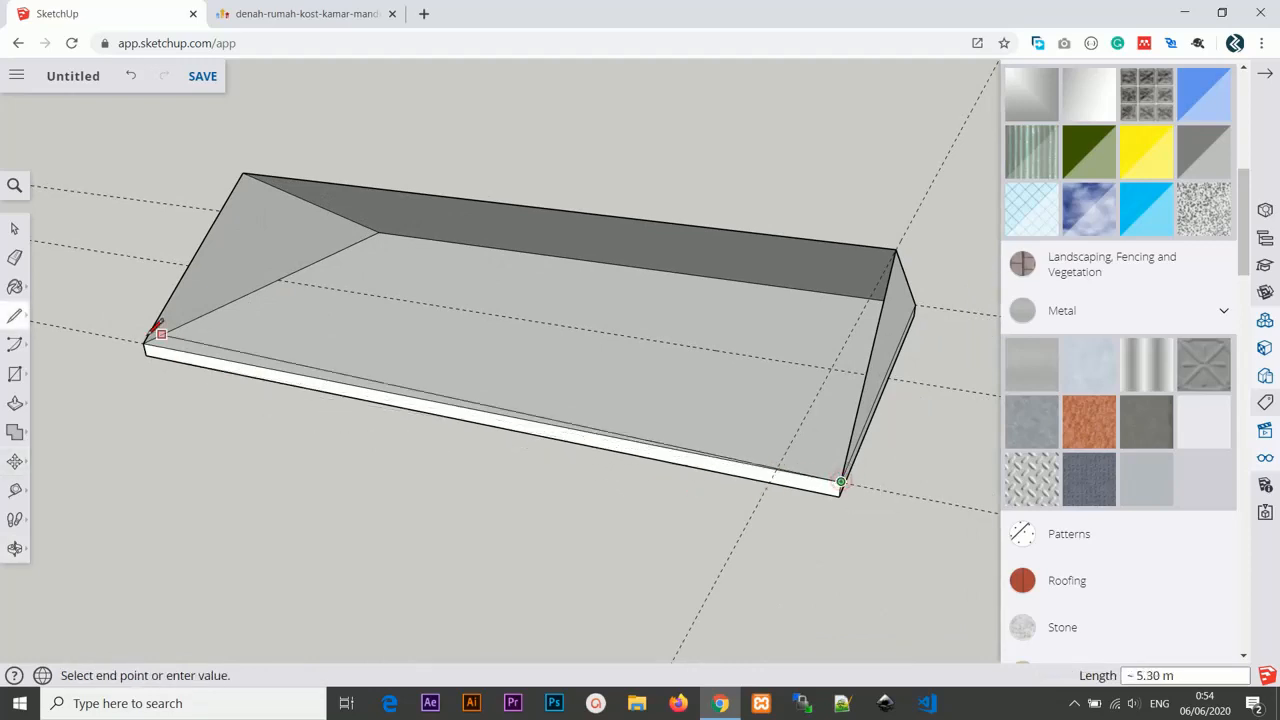
click(243, 172)
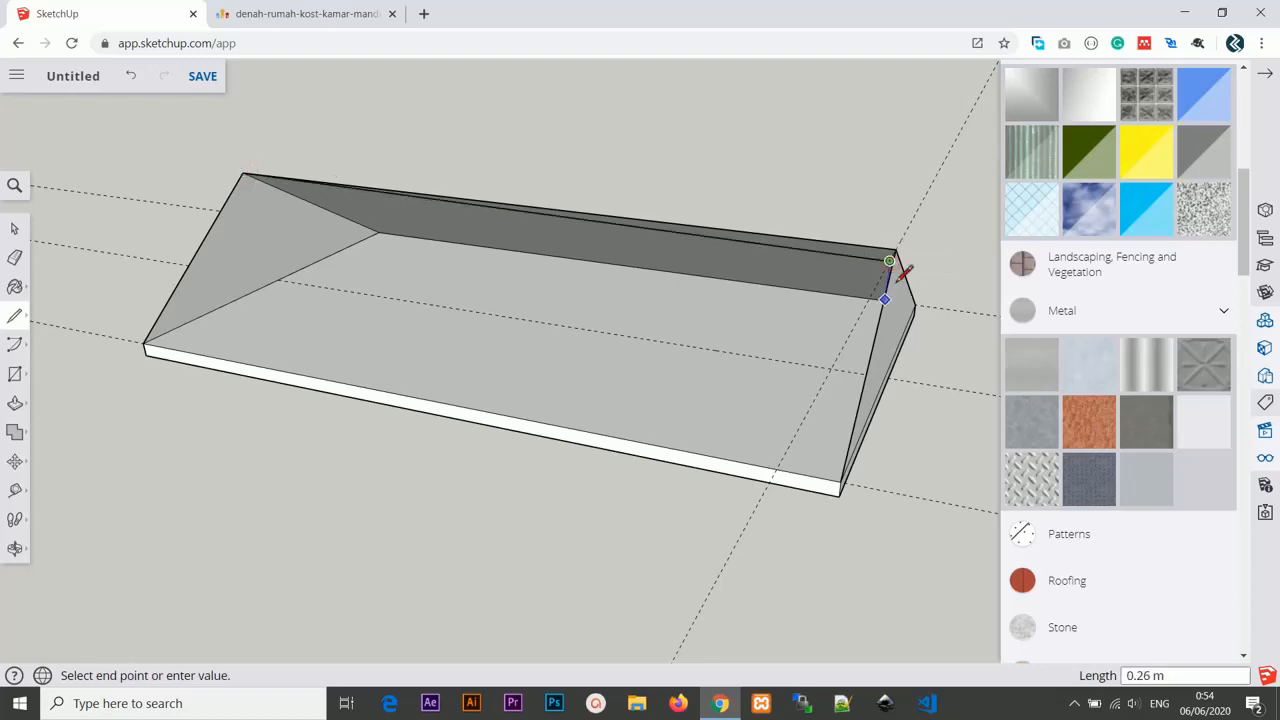
click(895, 249)
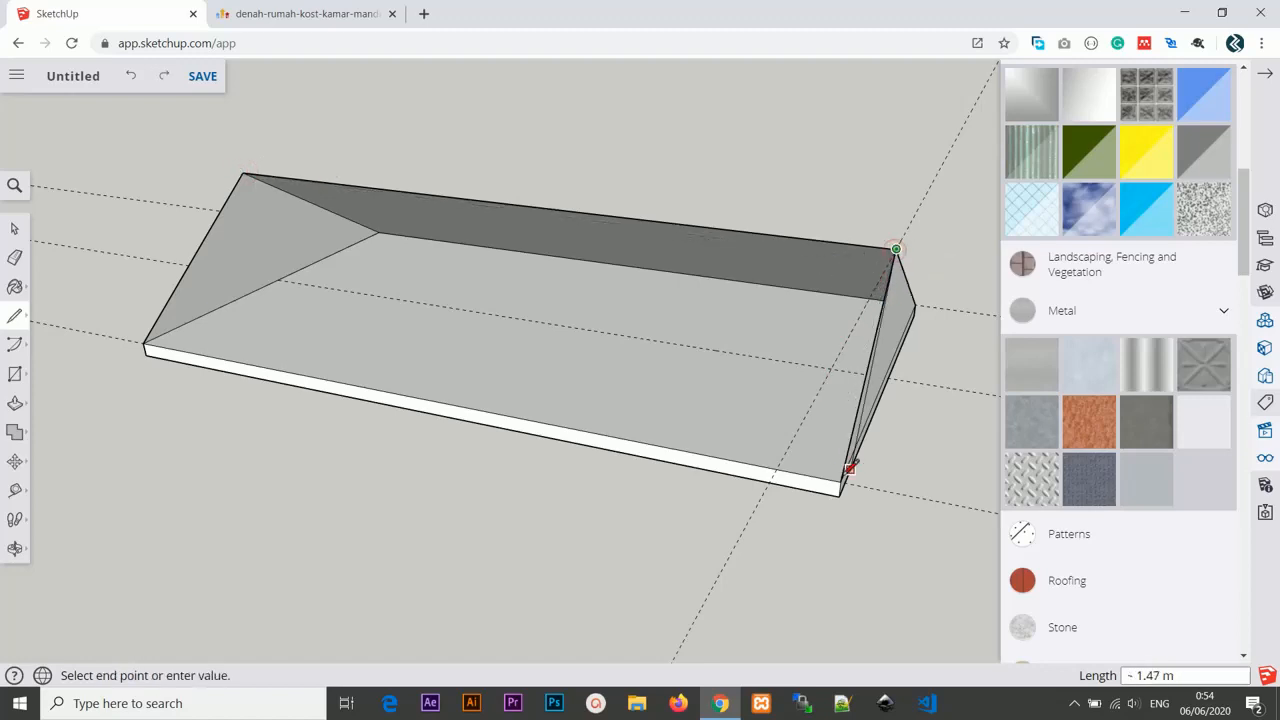
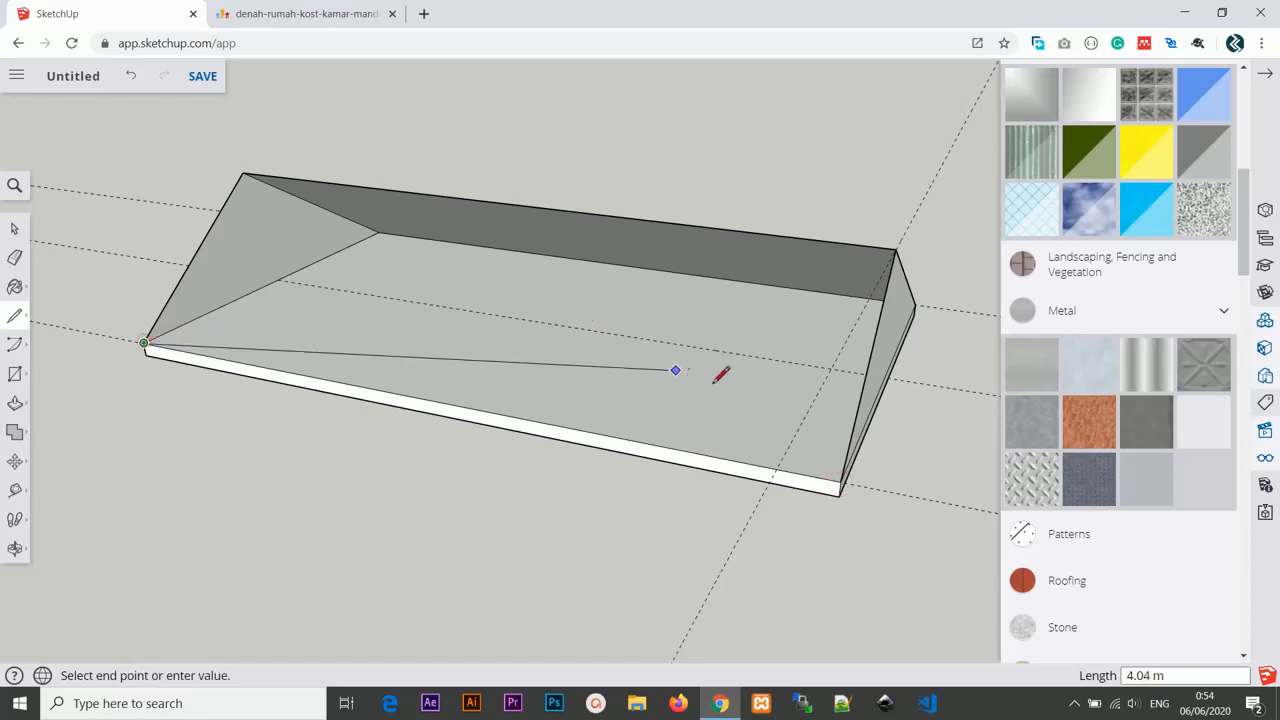
Finish a line across the slab and inspect where the roof slopes meet the slab's corners.
middle_drag(715, 381, 738, 399)
click(743, 399)
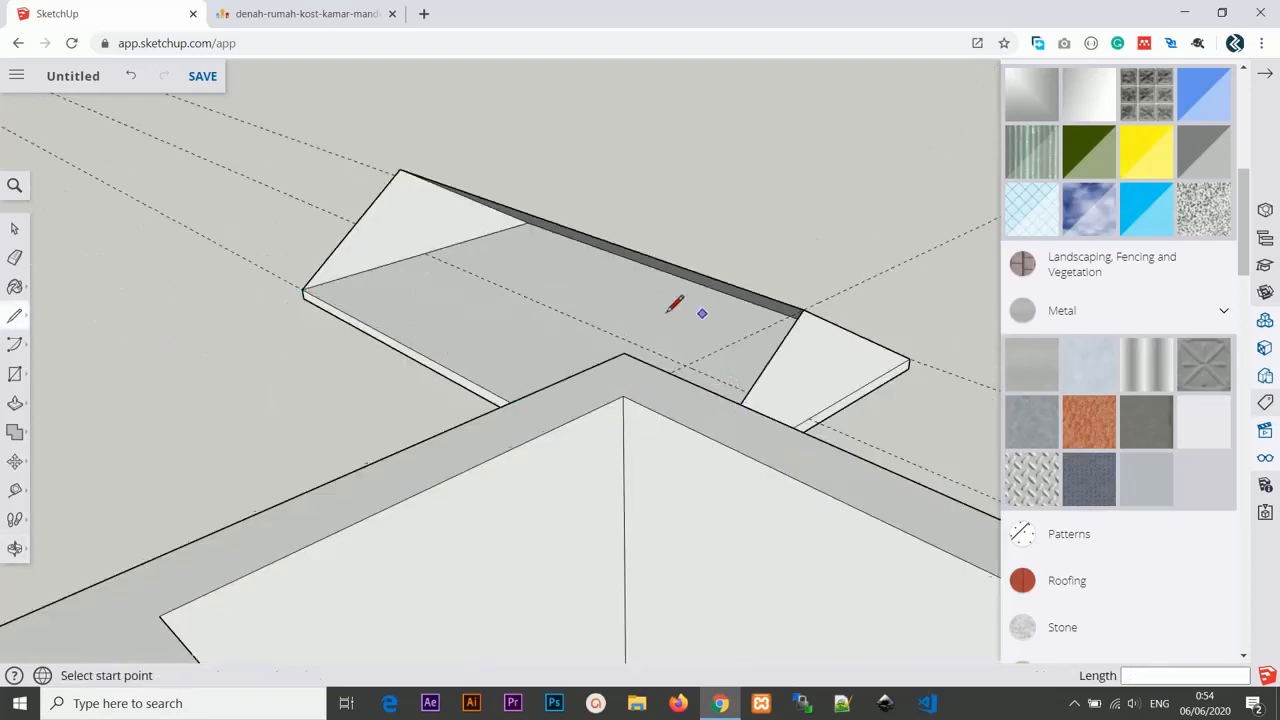
middle_drag(677, 300, 846, 506)
scroll(830, 512, up, 3)
scroll(757, 514, up, 5)
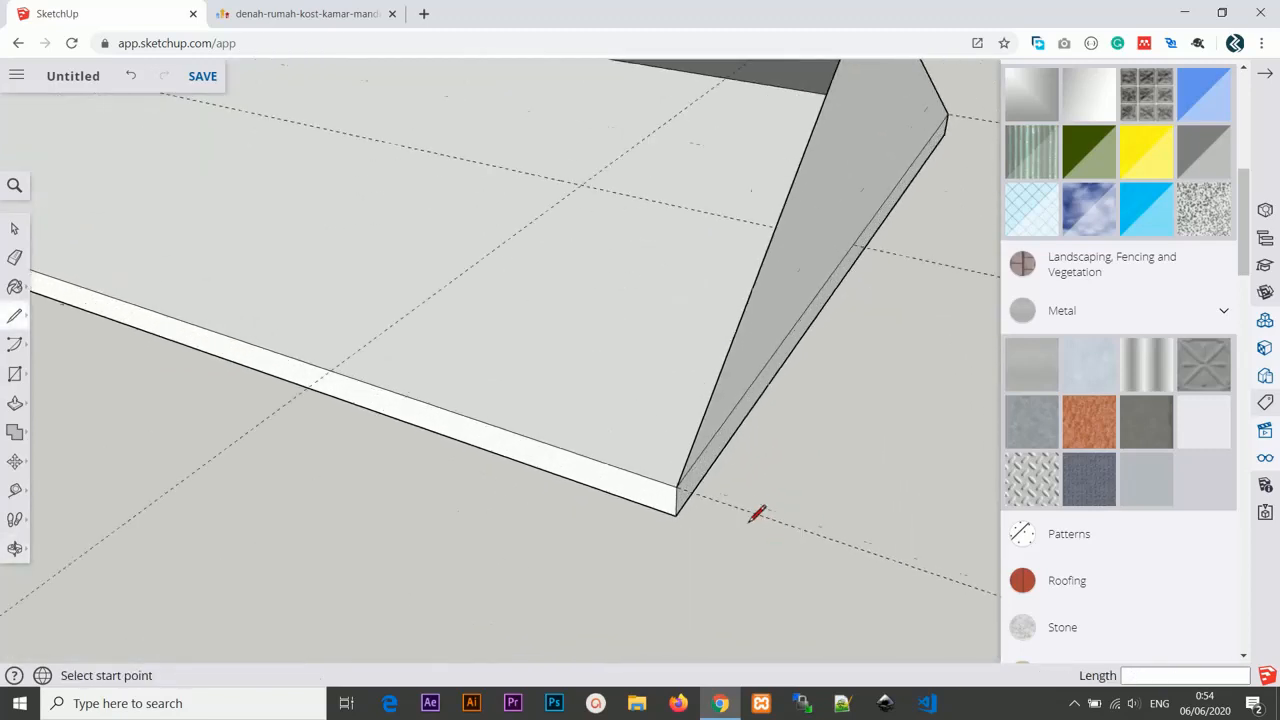
scroll(590, 440, up, 5)
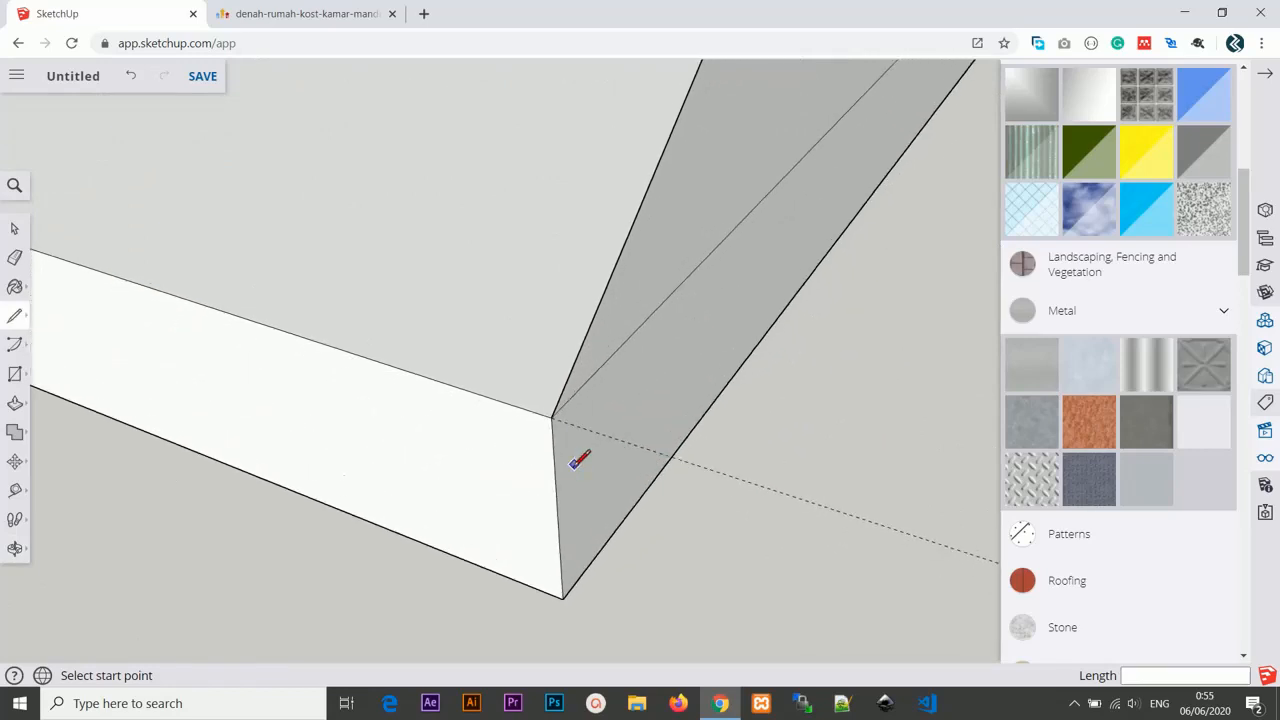
middle_drag(500, 420, 594, 429)
scroll(660, 380, down, 3)
scroll(743, 306, down, 6)
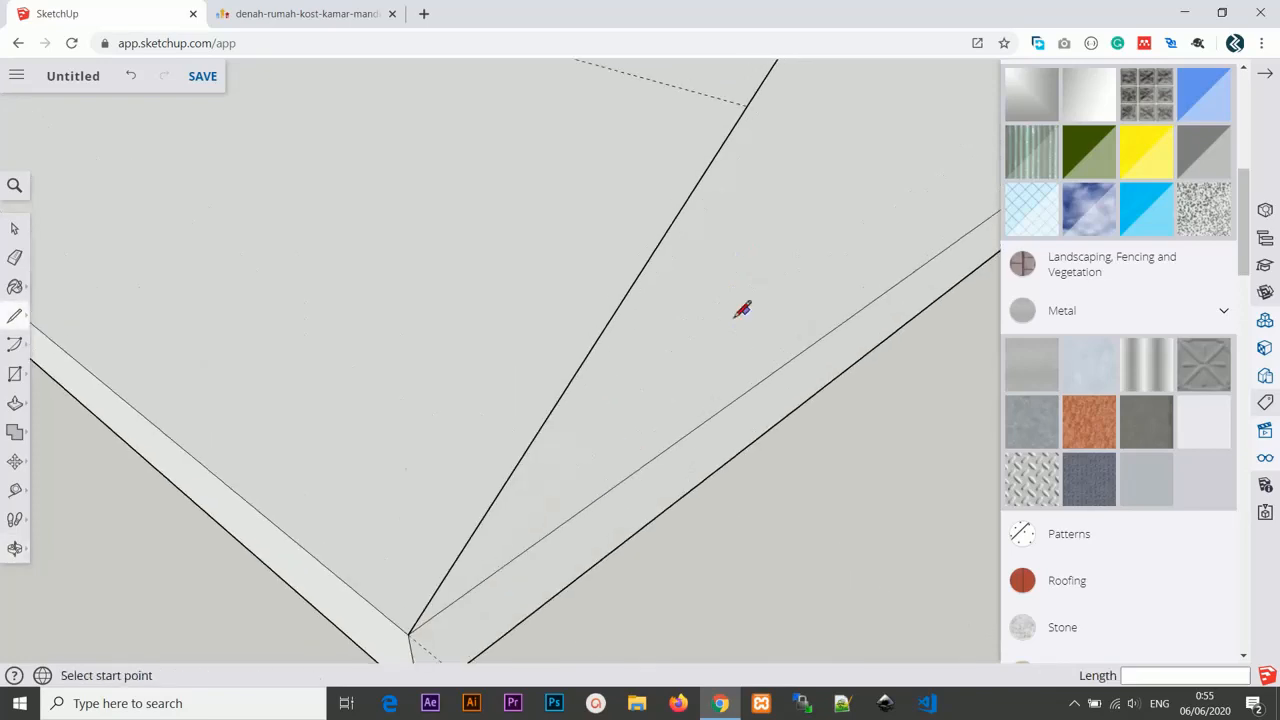
middle_drag(775, 228, 731, 286)
scroll(643, 309, up, 5)
scroll(585, 262, down, 8)
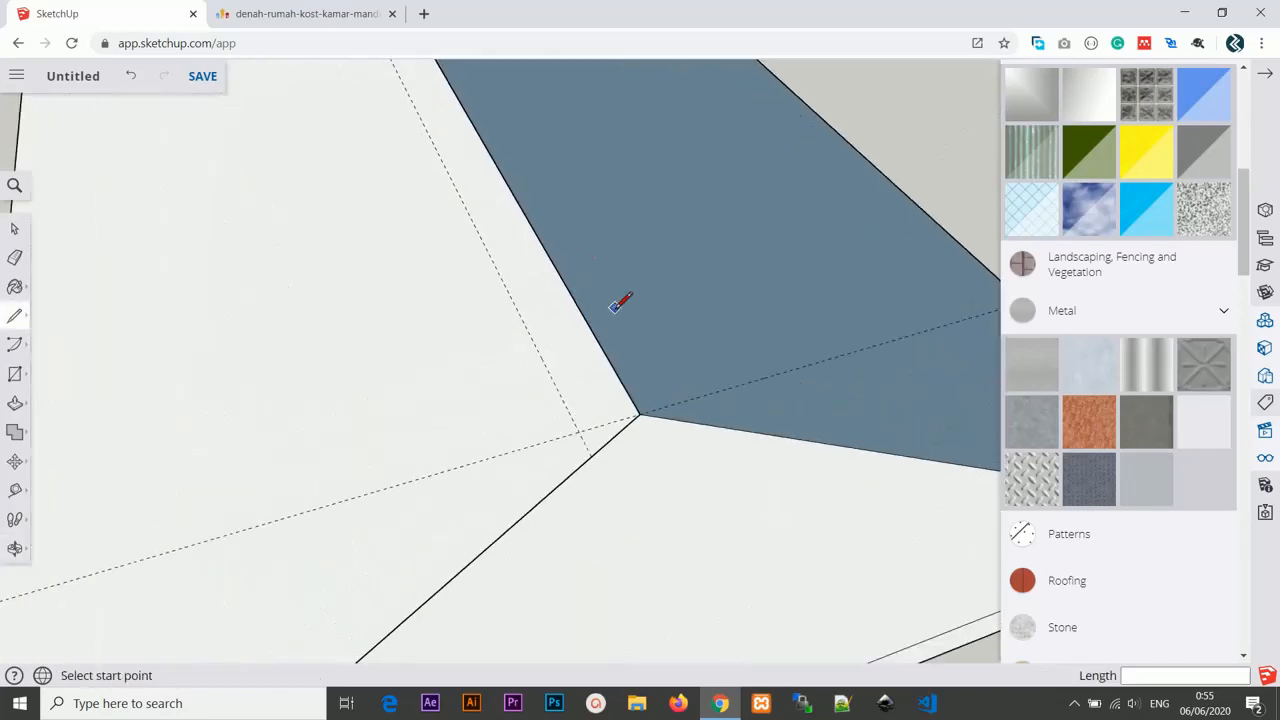
scroll(529, 281, up, 5)
scroll(569, 189, up, 3)
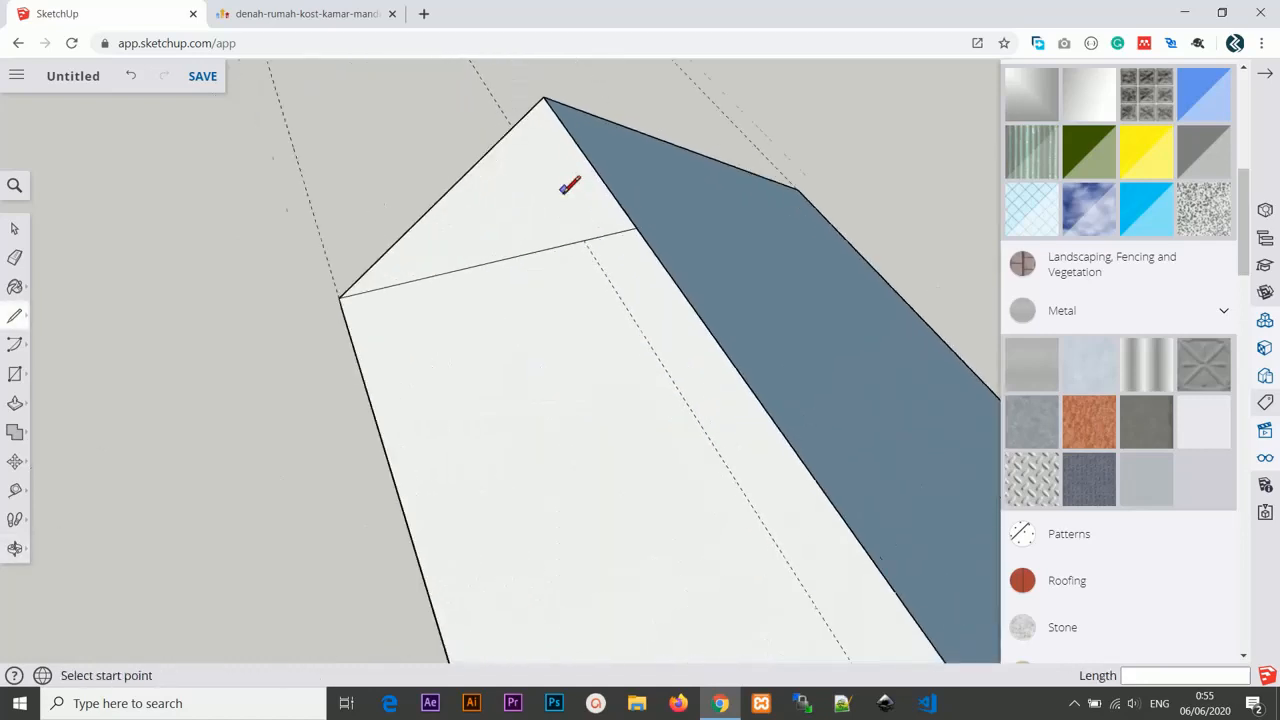
middle_drag(569, 189, 749, 234)
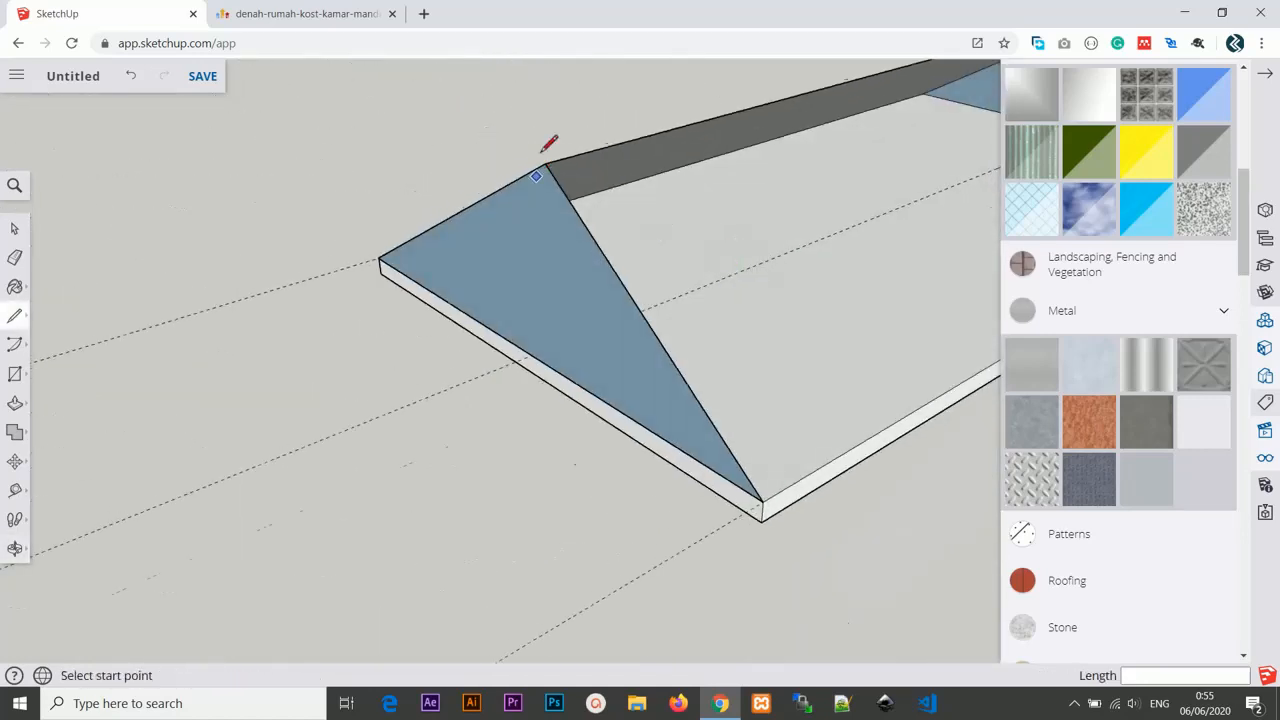
scroll(548, 141, up, 5)
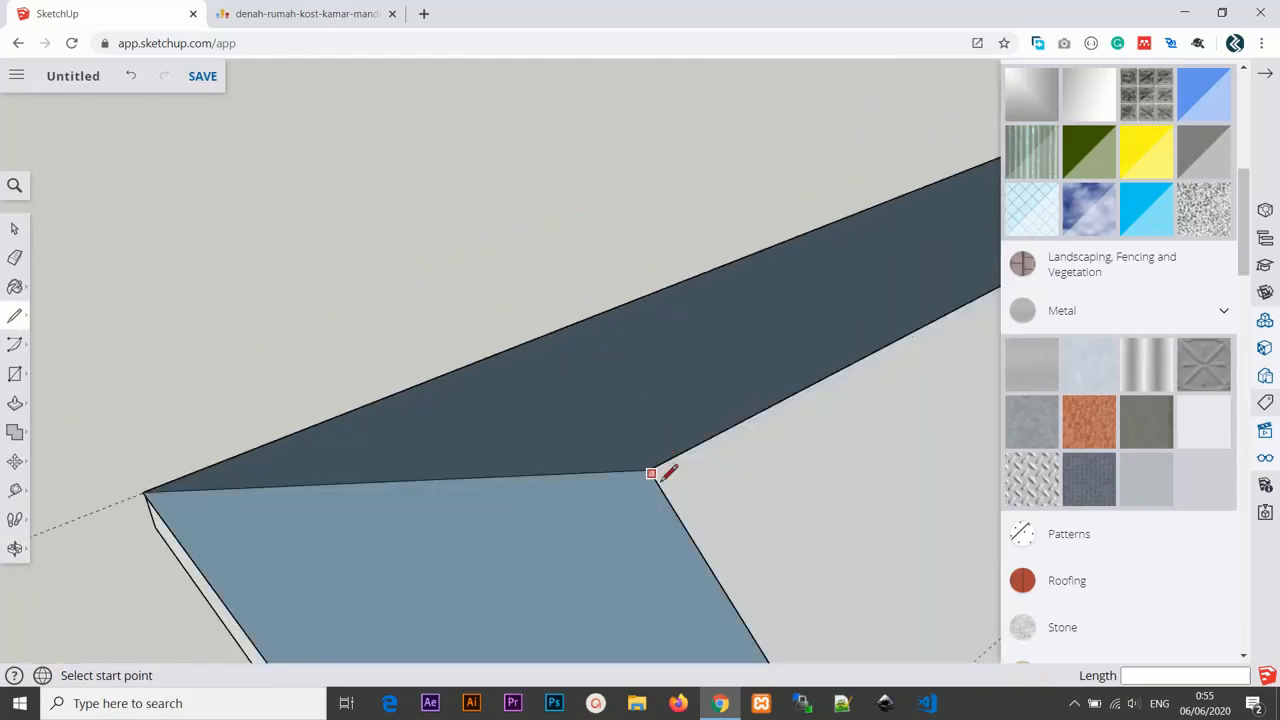
mouse_move(662, 478)
middle_down()
mouse_move(597, 549)
mouse_move(383, 360)
mouse_move(483, 314)
mouse_move(343, 388)
mouse_move(223, 420)
mouse_move(94, 491)
mouse_move(410, 413)
mouse_move(337, 451)
middle_up()
scroll(300, 500, up, 5)
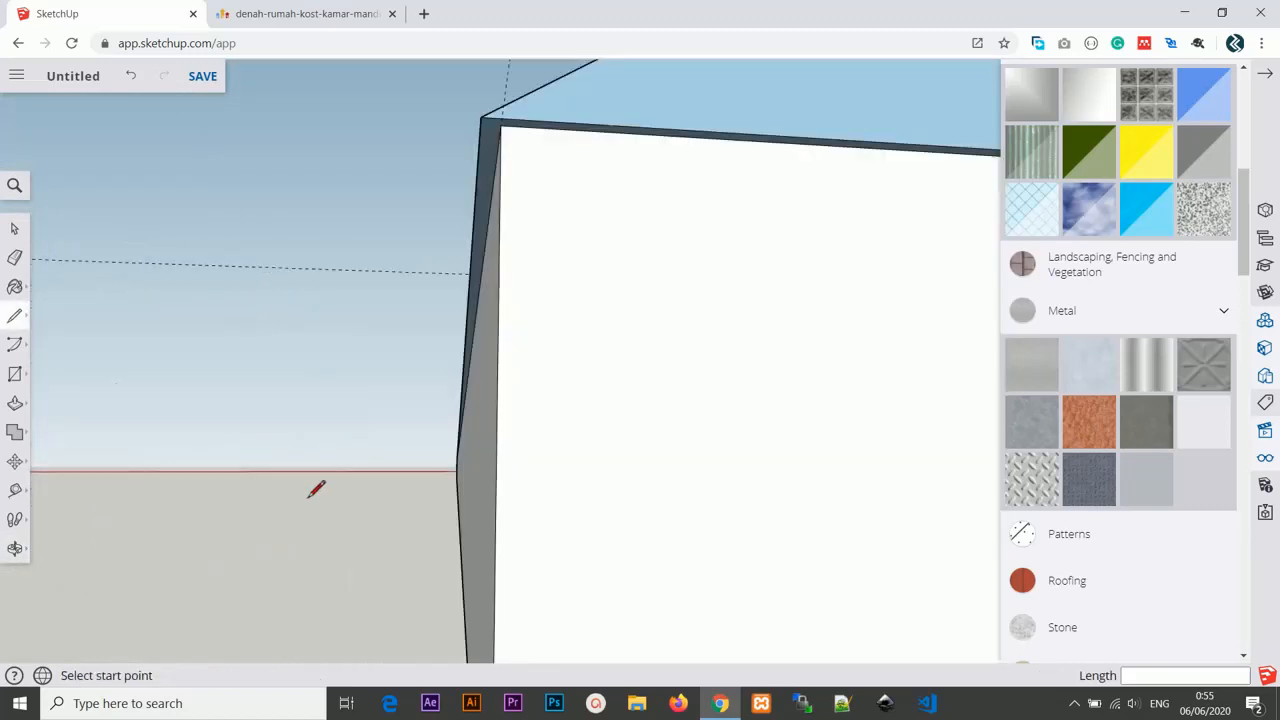
scroll(320, 480, down, 3)
scroll(369, 443, up, 3)
scroll(369, 446, down, 3)
scroll(375, 440, up, 3)
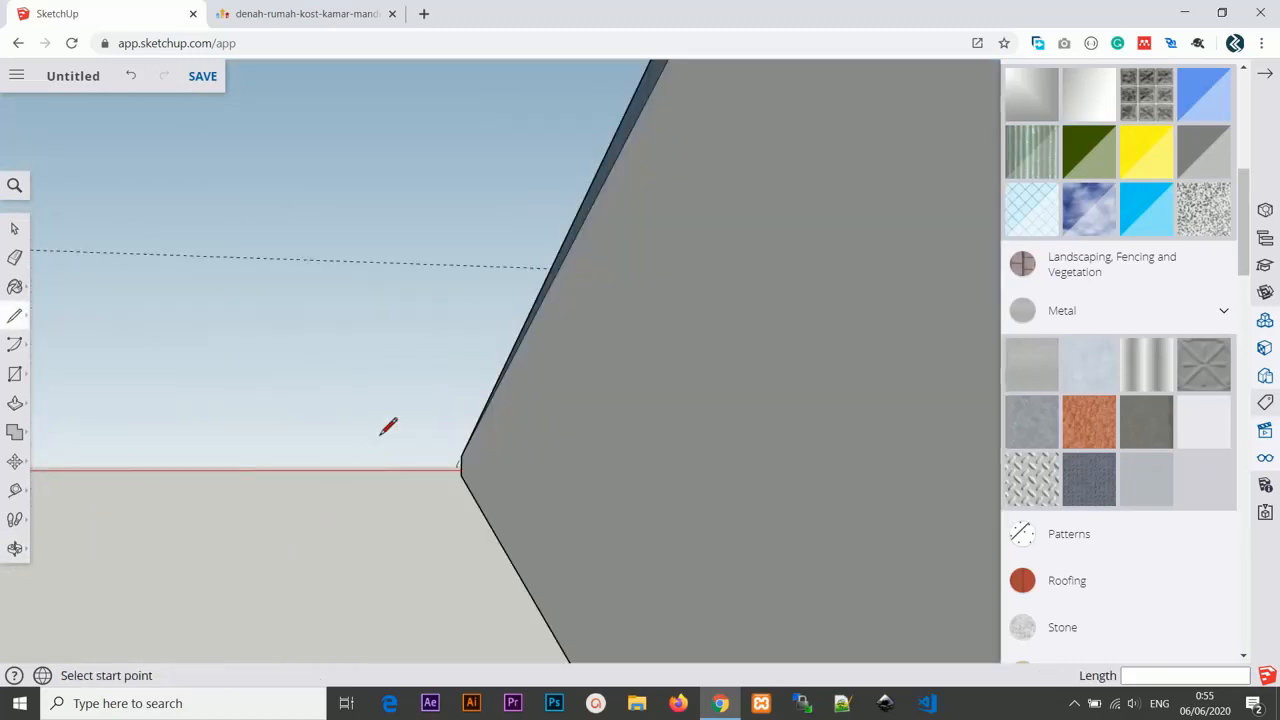
scroll(385, 435, down, 3)
Move the gable's lower corner onto the slab's corner.
key(m)
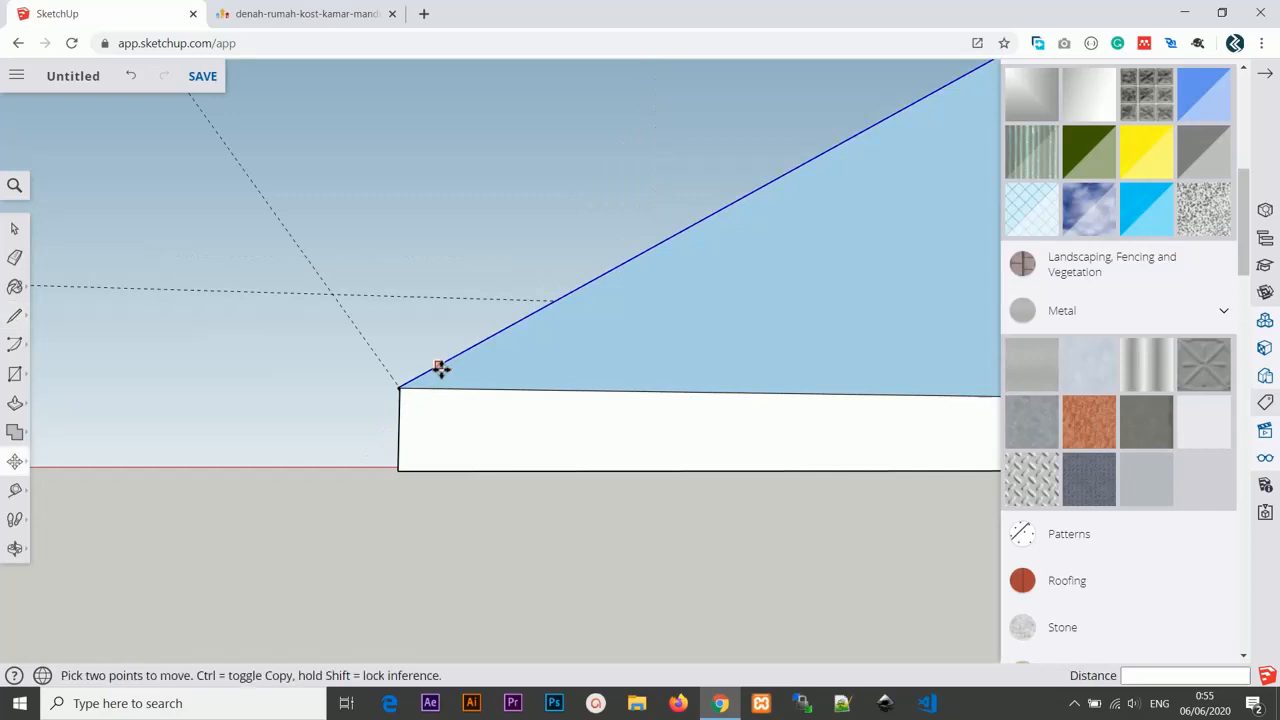
scroll(434, 377, up, 3)
scroll(384, 407, up, 2)
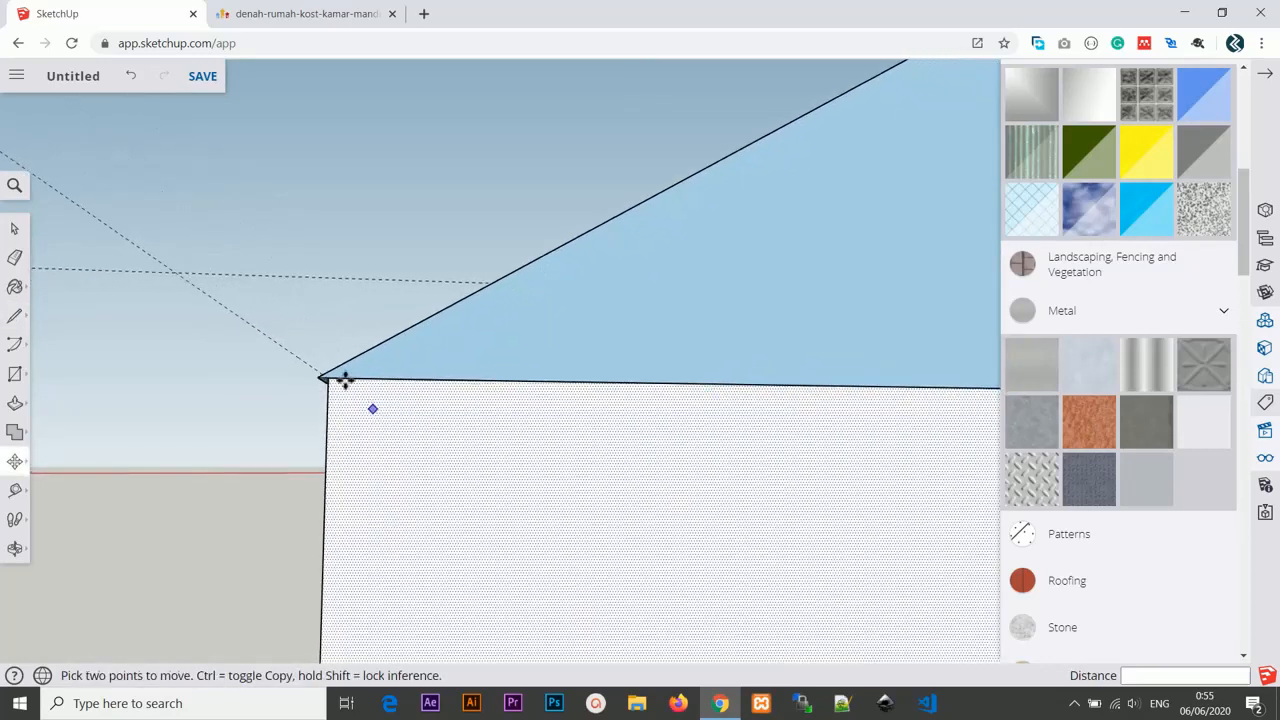
click(358, 370)
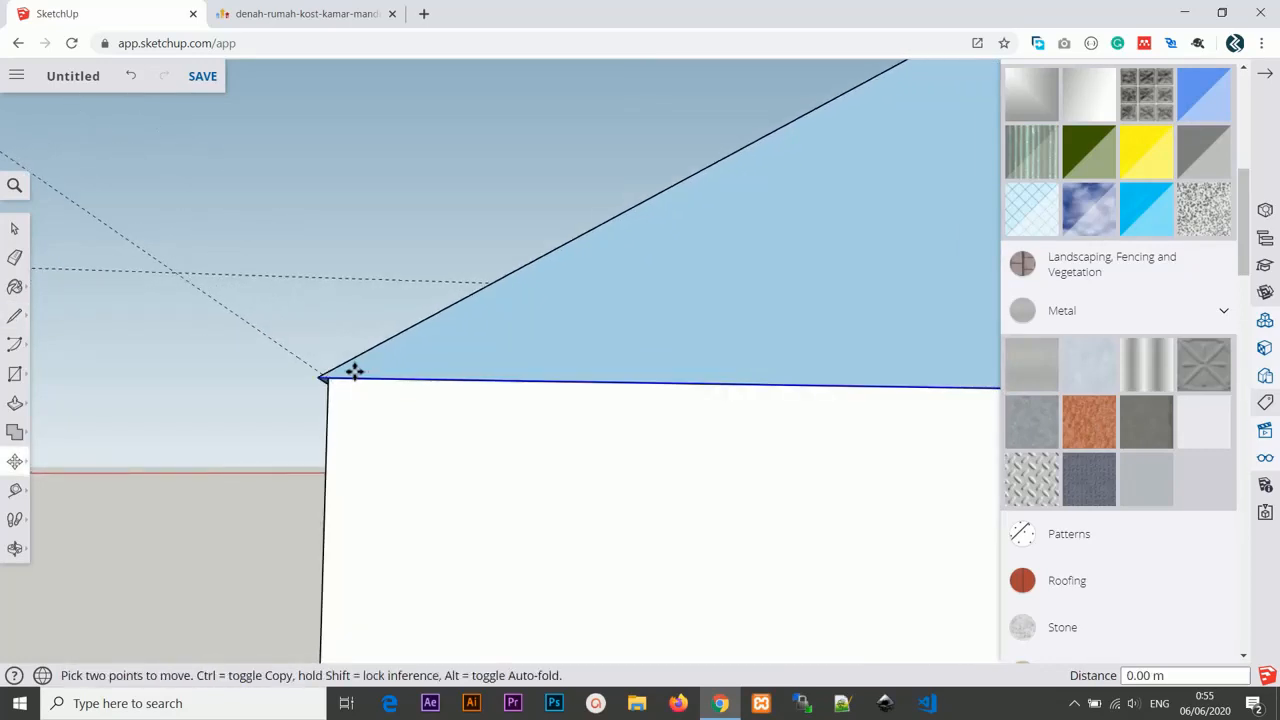
middle_drag(363, 374, 414, 394)
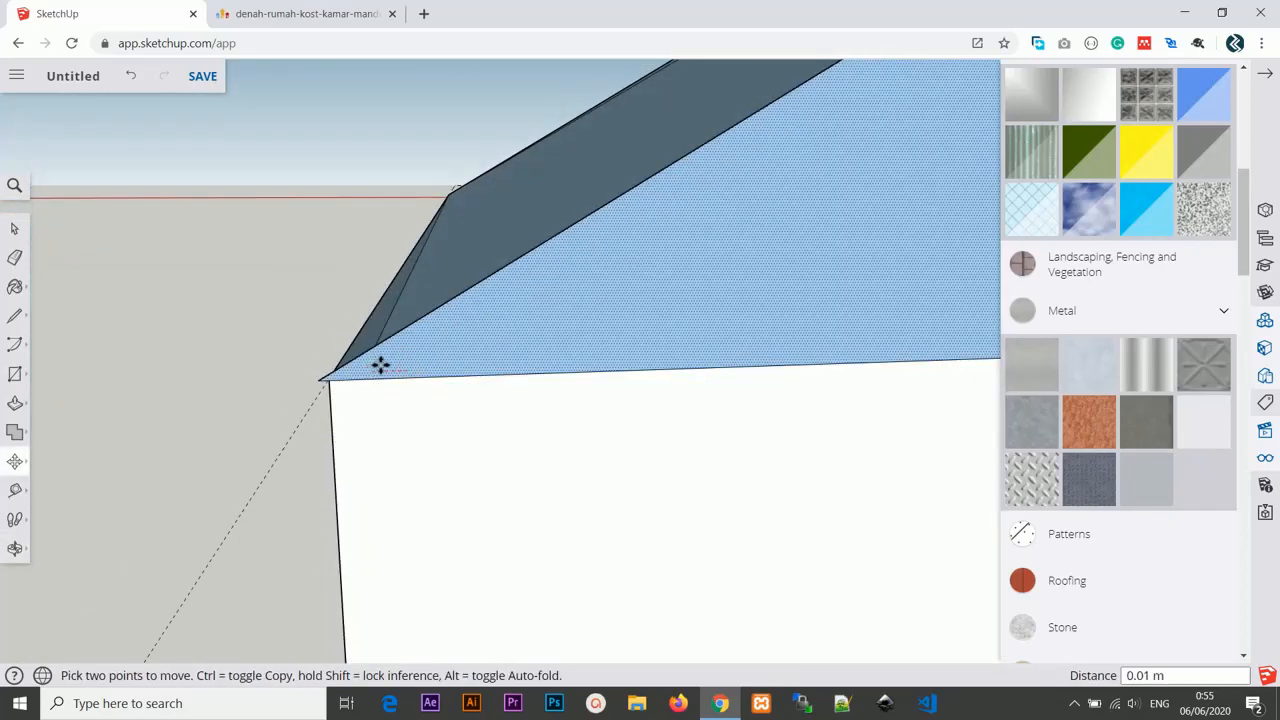
click(420, 371)
Try to move the front gable triangle, then cancel the move.
scroll(514, 514, down, 8)
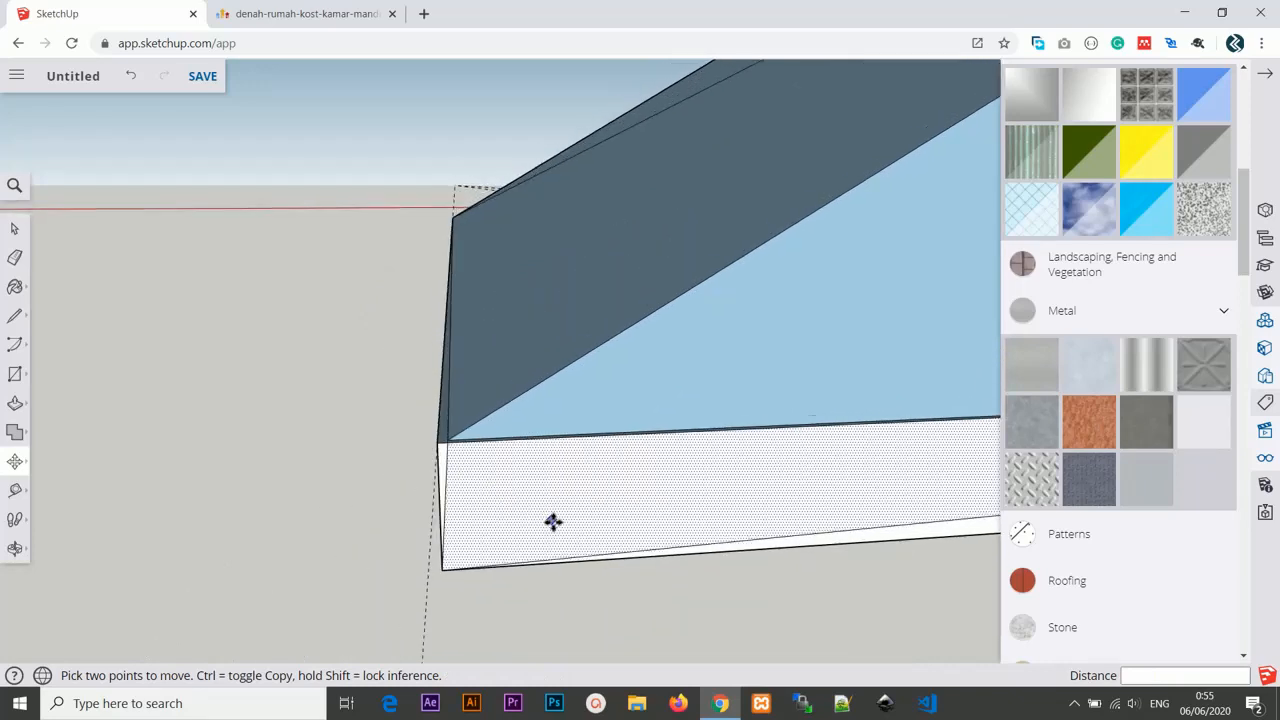
scroll(598, 502, down, 8)
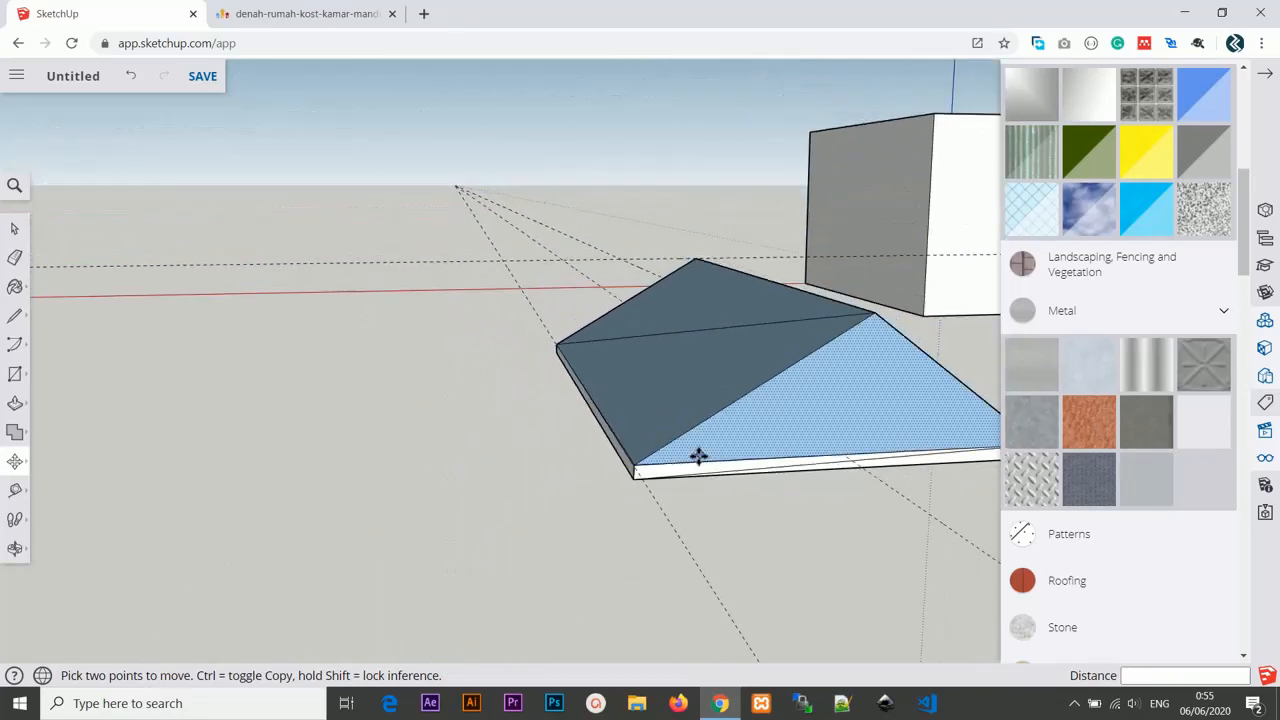
middle_drag(670, 451, 555, 492)
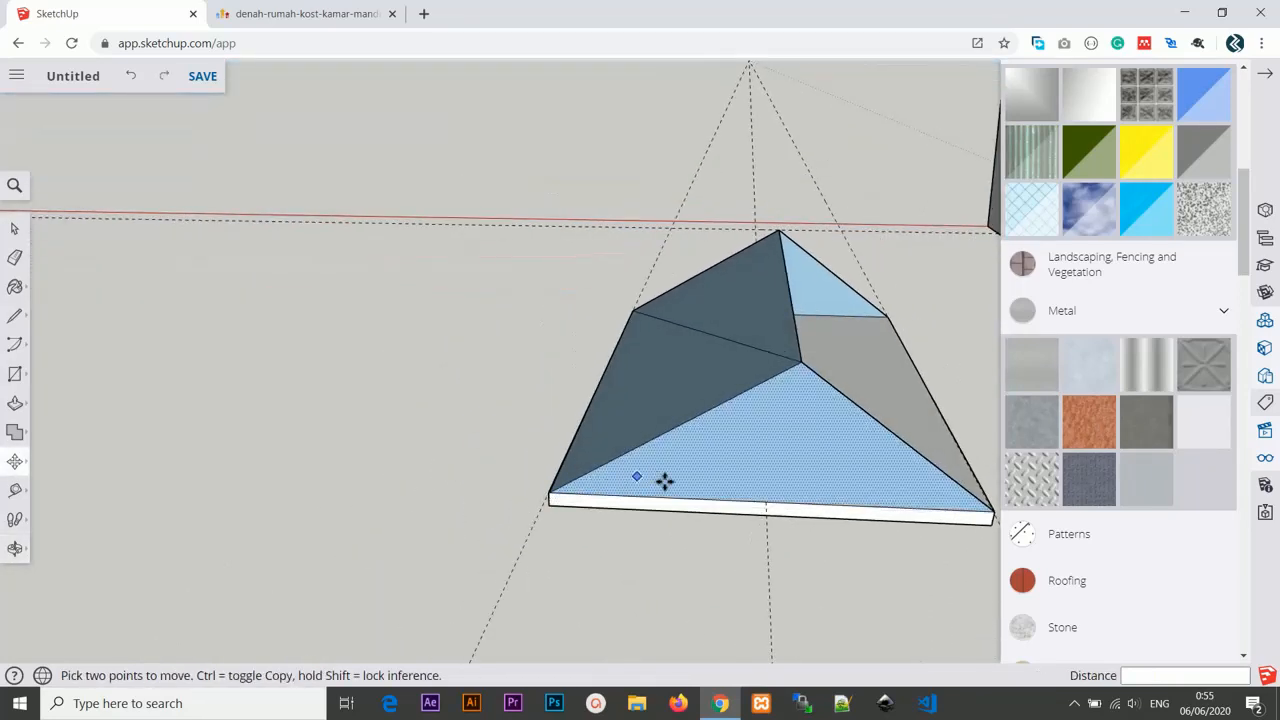
click(700, 471)
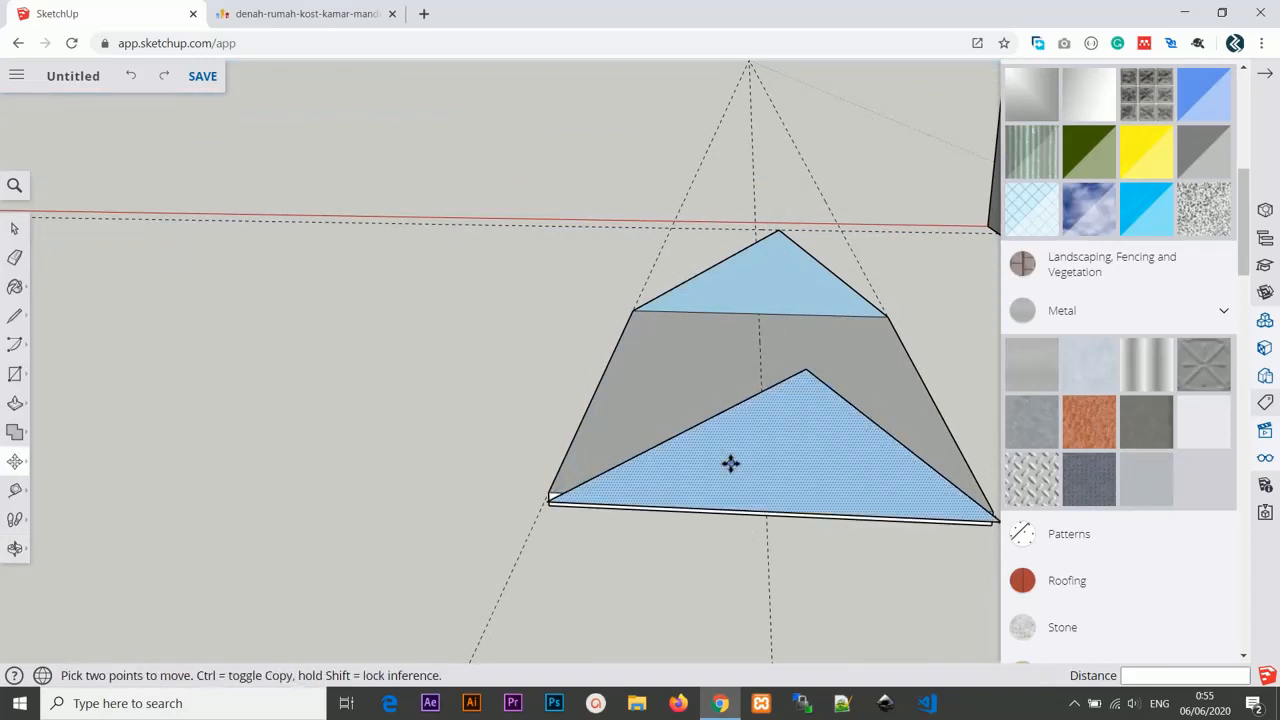
key(Escape)
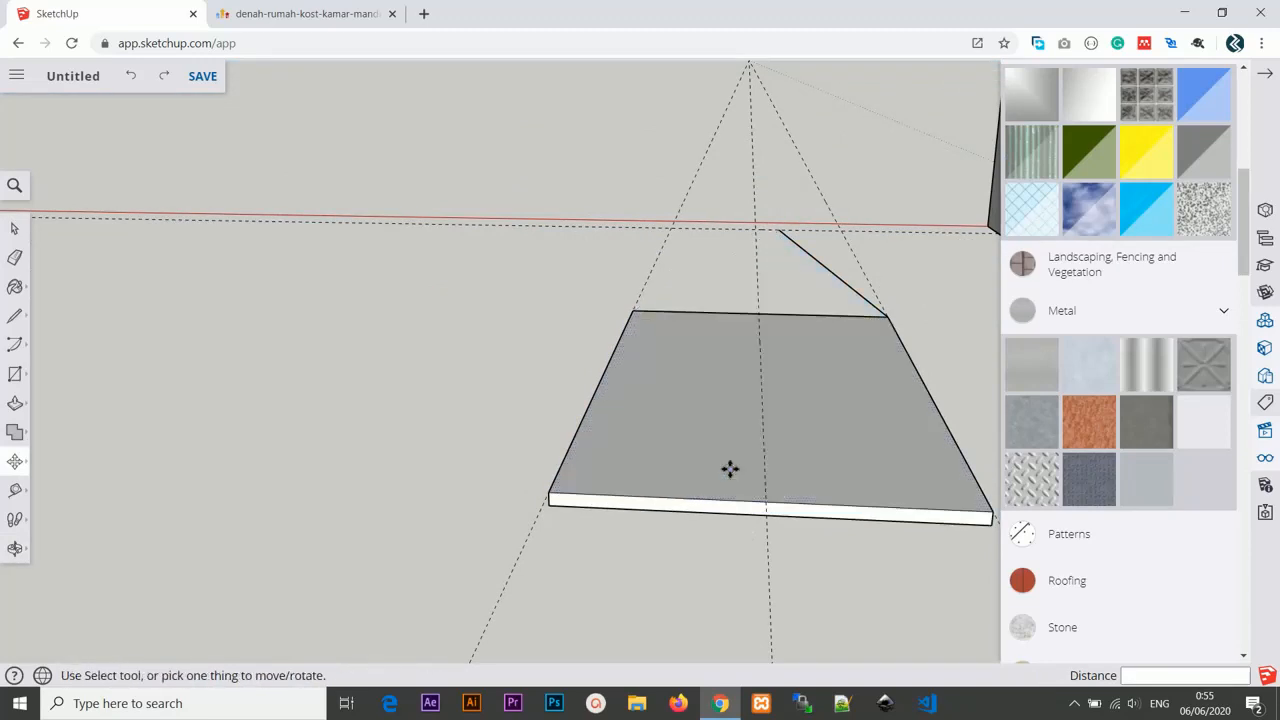
Place a Tape Measure guide point above the midpoint of the slab's short edge.
middle_drag(700, 463, 790, 480)
middle_drag(770, 428, 895, 412)
mouse_move(762, 384)
shift+middle_down()
mouse_move(525, 387)
mouse_move(814, 466)
mouse_move(842, 456)
shift+middle_up()
mouse_move(722, 452)
shift+middle_down()
mouse_move(531, 437)
mouse_move(807, 403)
mouse_move(780, 371)
mouse_move(894, 434)
shift+middle_up()
scroll(789, 360, up, 5)
scroll(733, 312, up, 2)
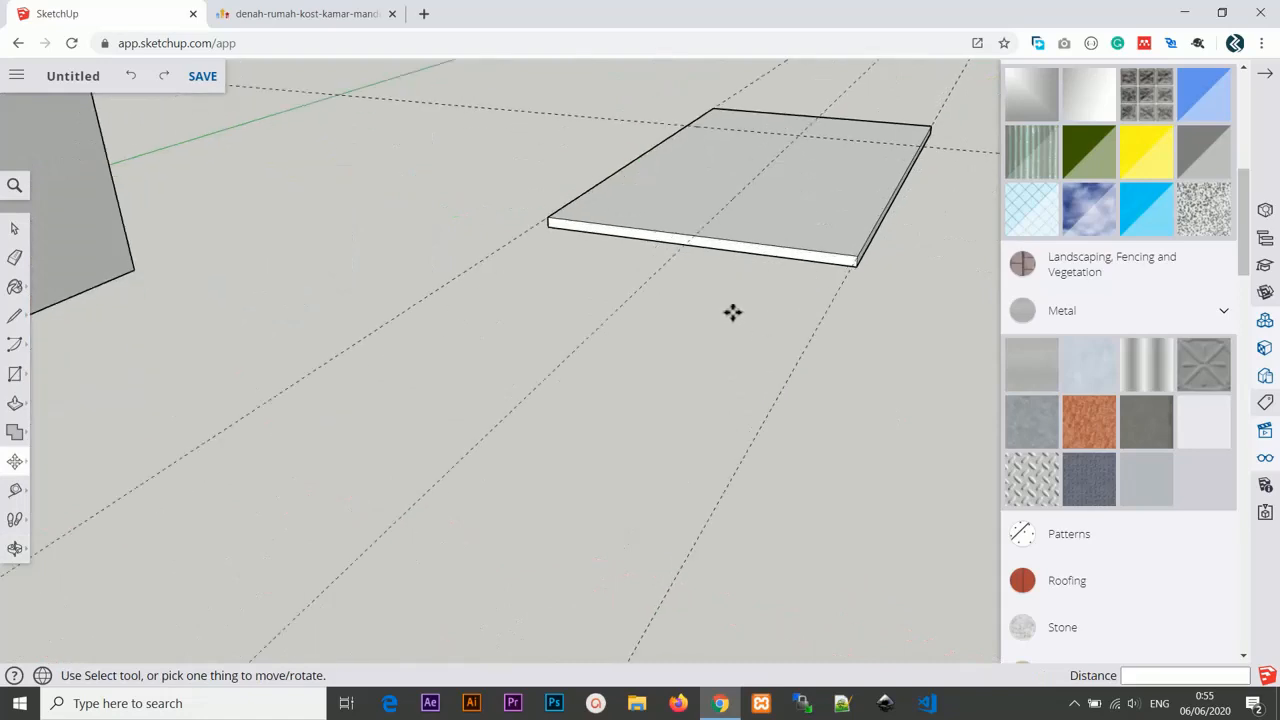
middle_drag(733, 312, 666, 451)
key(t)
click(652, 342)
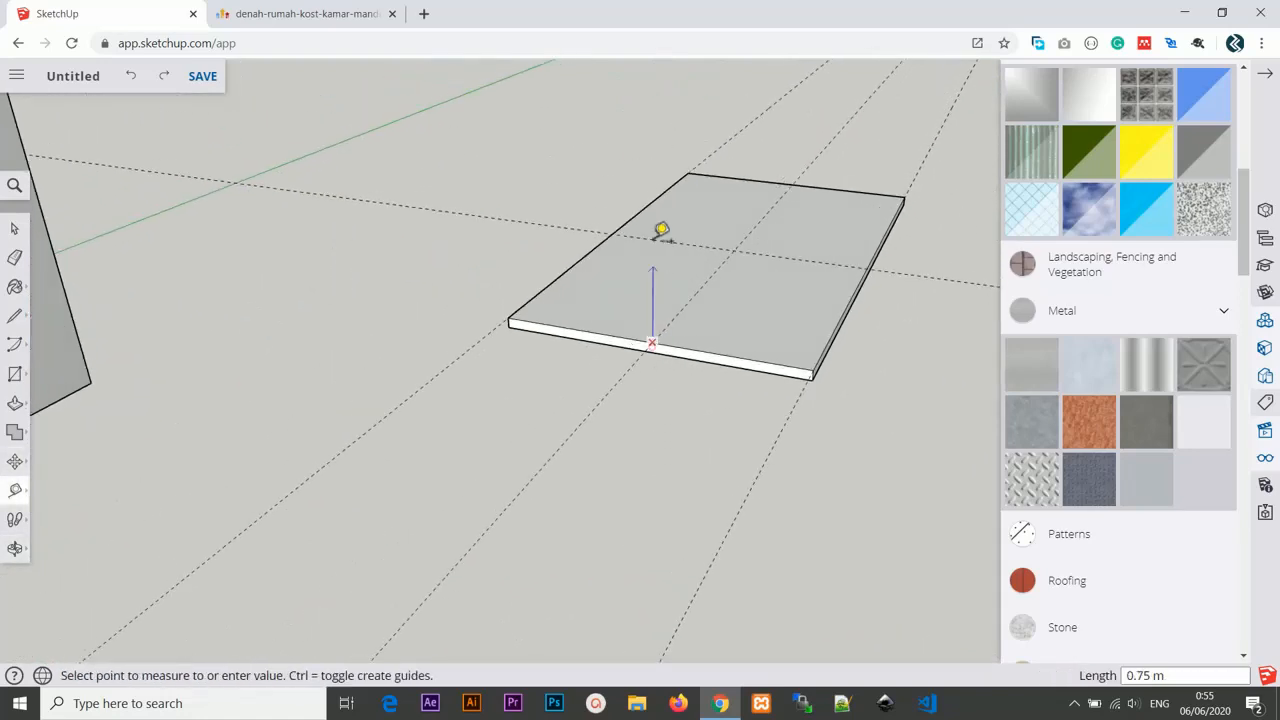
click(663, 232)
Place a guide point 1.10 m above the midpoint of the slab's opposite short edge.
middle_drag(731, 320, 500, 263)
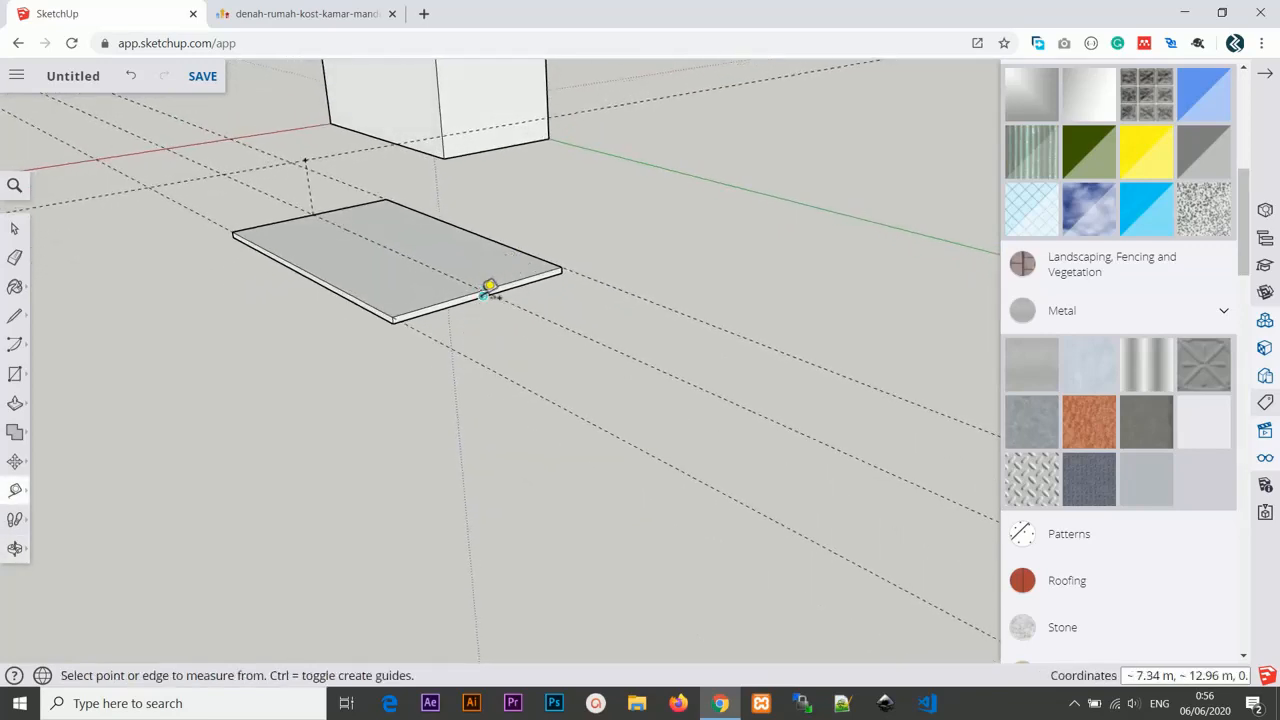
click(482, 290)
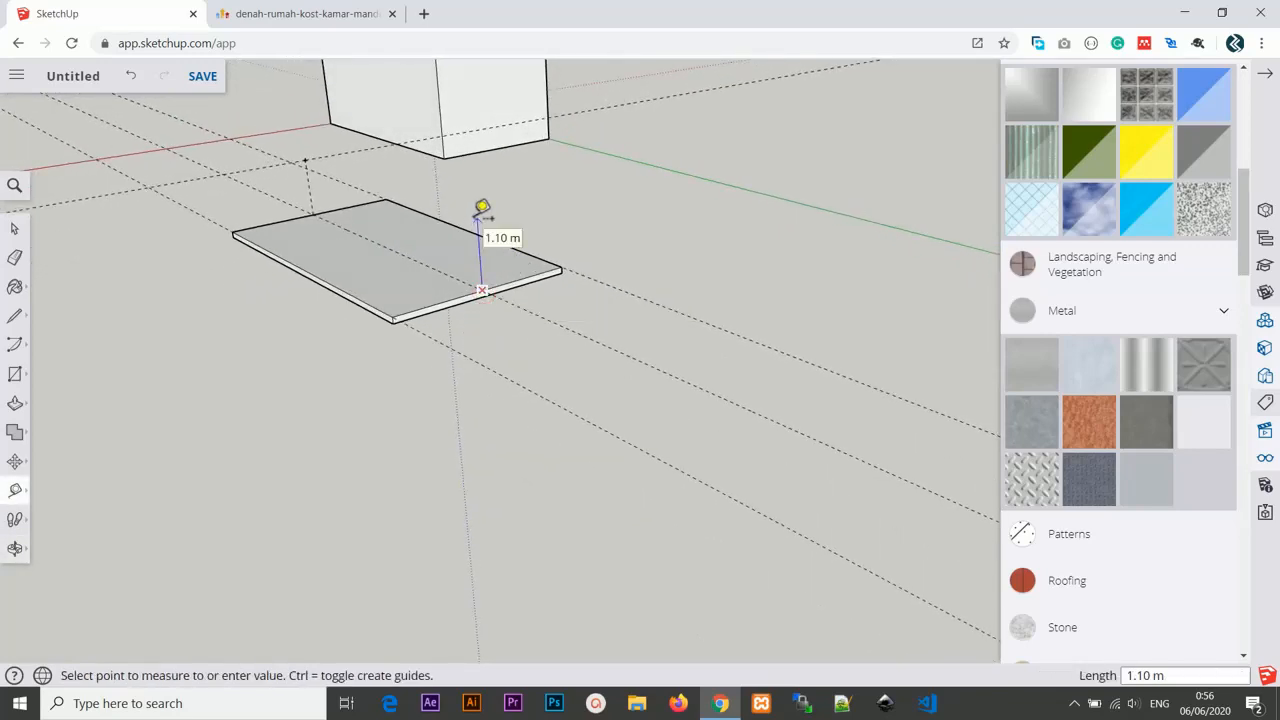
click(482, 207)
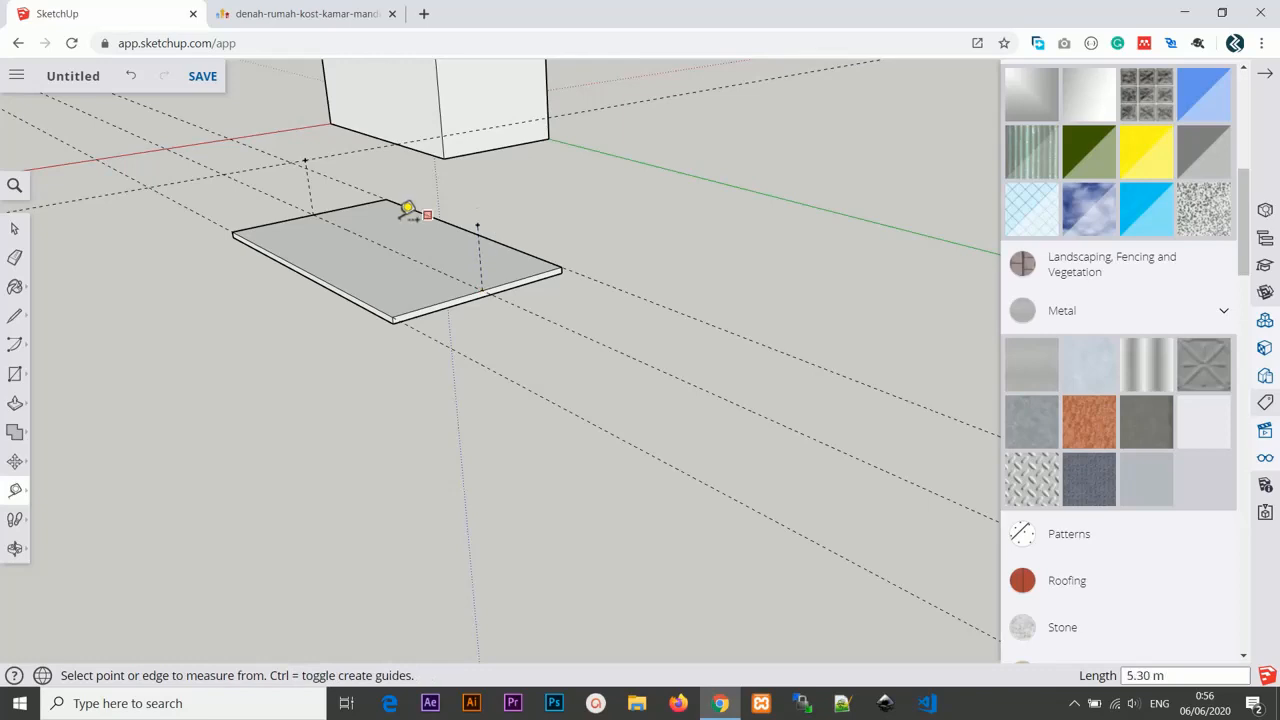
Create a guide line between the two raised guide points to mark the ridge.
middle_drag(408, 209, 481, 226)
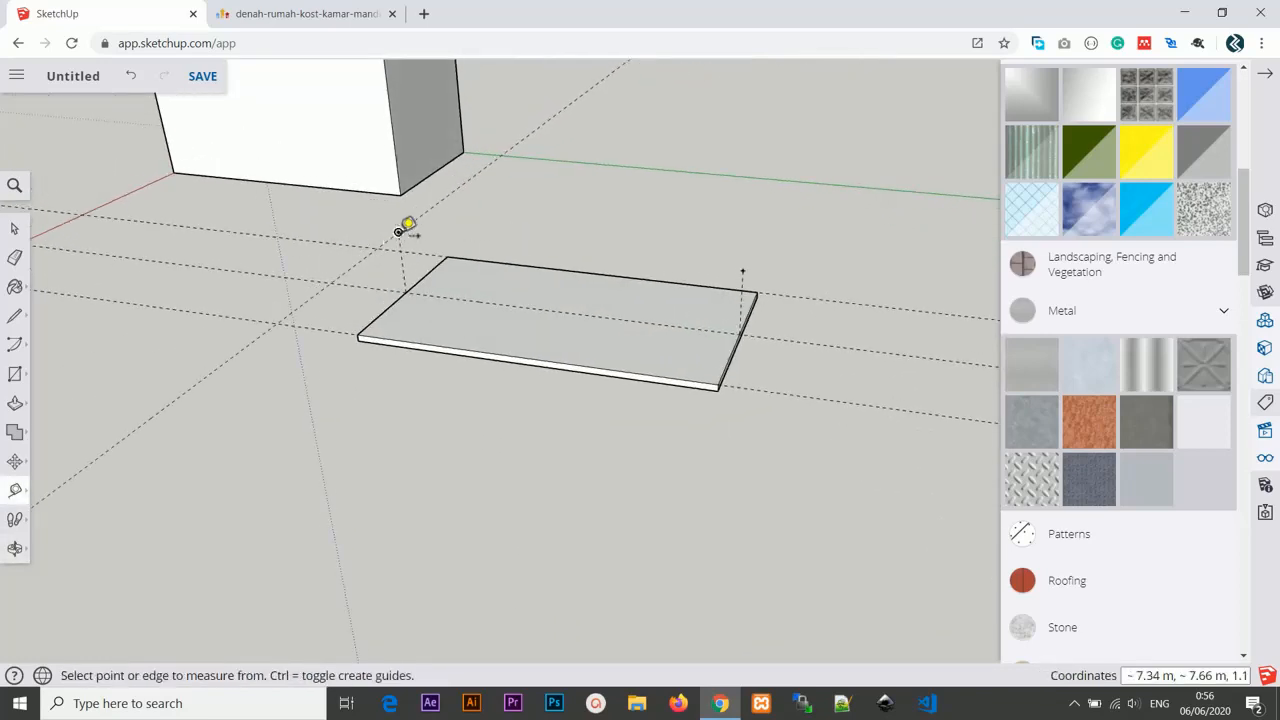
click(399, 231)
click(743, 269)
Create guide lines from each ridge point down to the slab's corners on one long side.
middle_drag(683, 299, 522, 289)
click(540, 293)
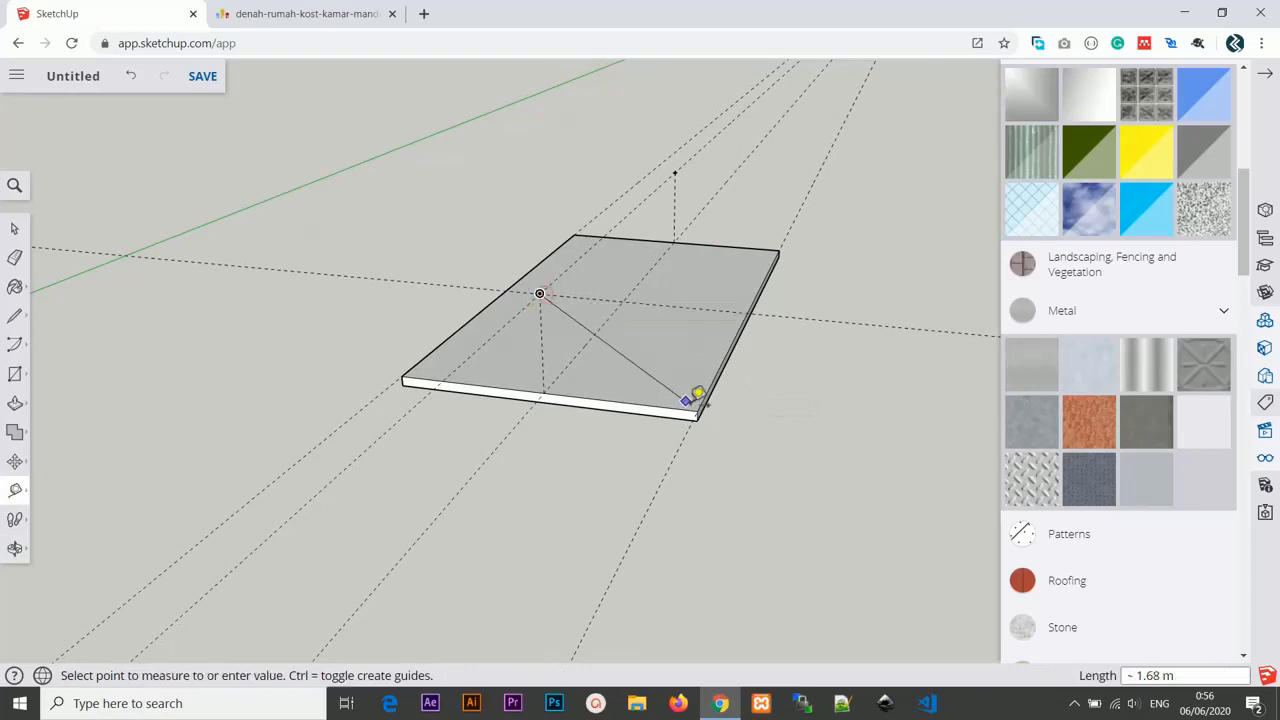
click(698, 410)
middle_drag(791, 303, 720, 210)
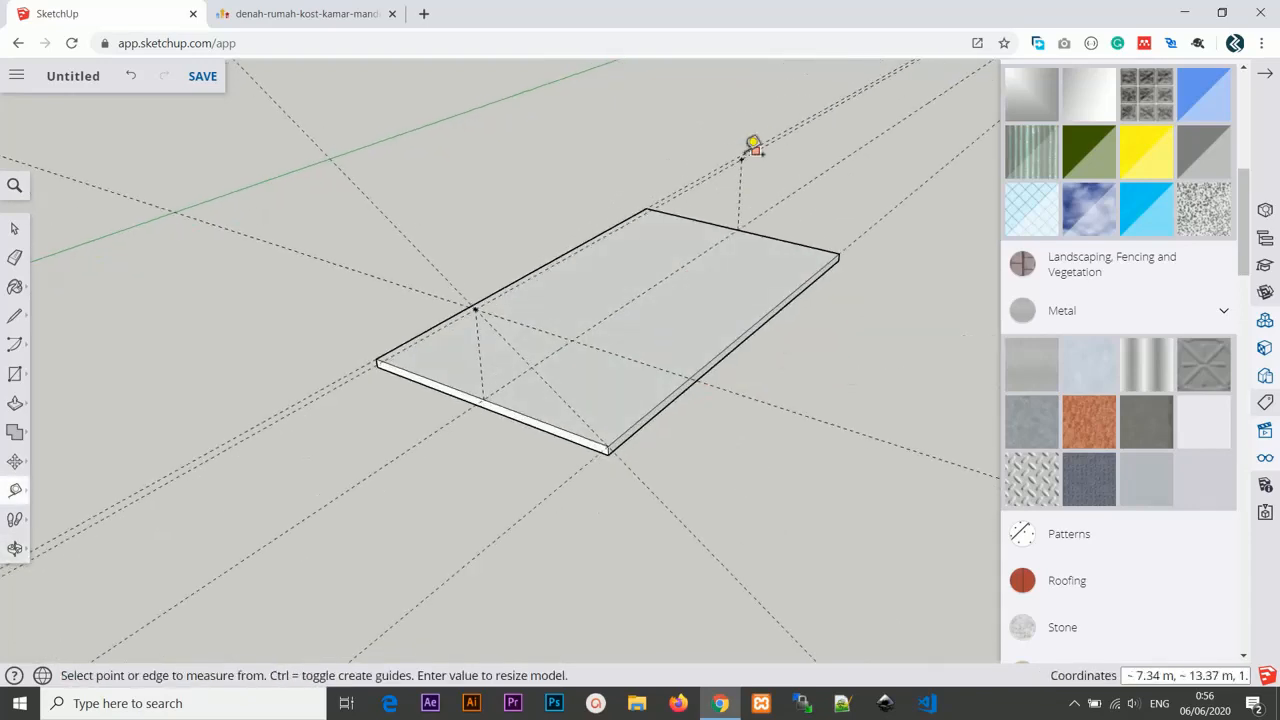
click(741, 158)
click(840, 252)
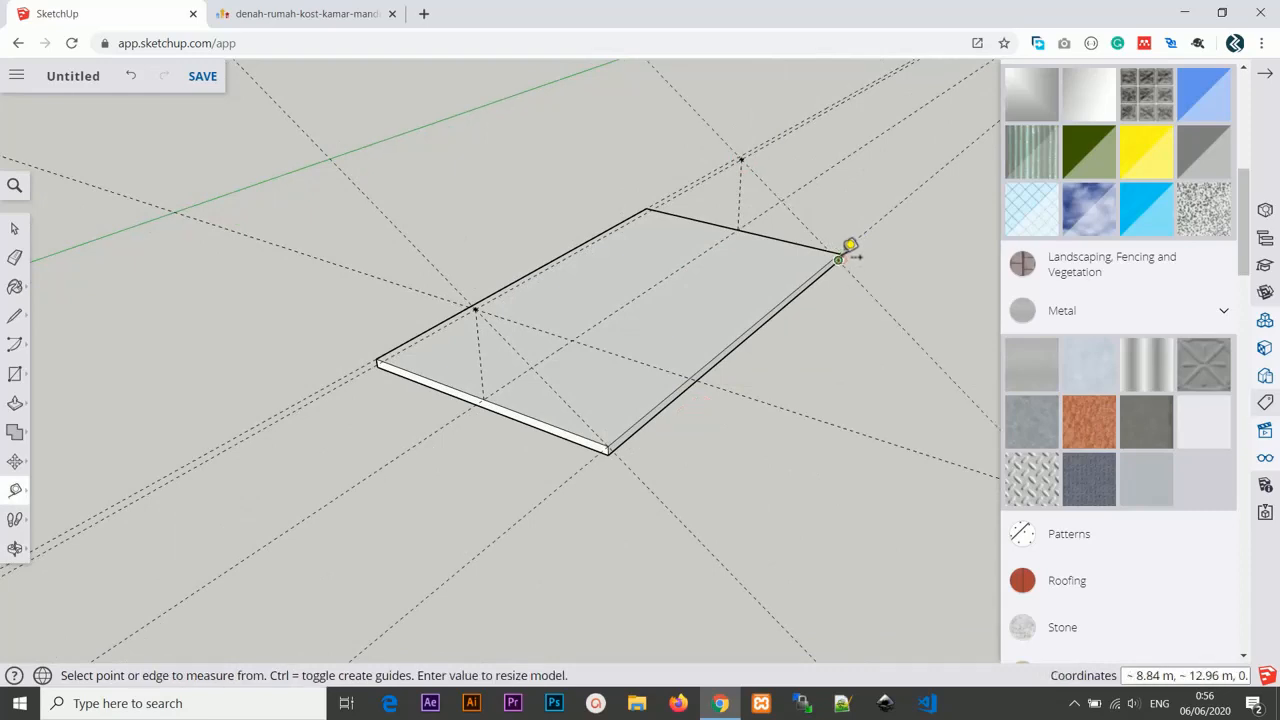
Create guide lines from the ridge points down to the slab's corners on the other long side.
scroll(765, 170, up, 3)
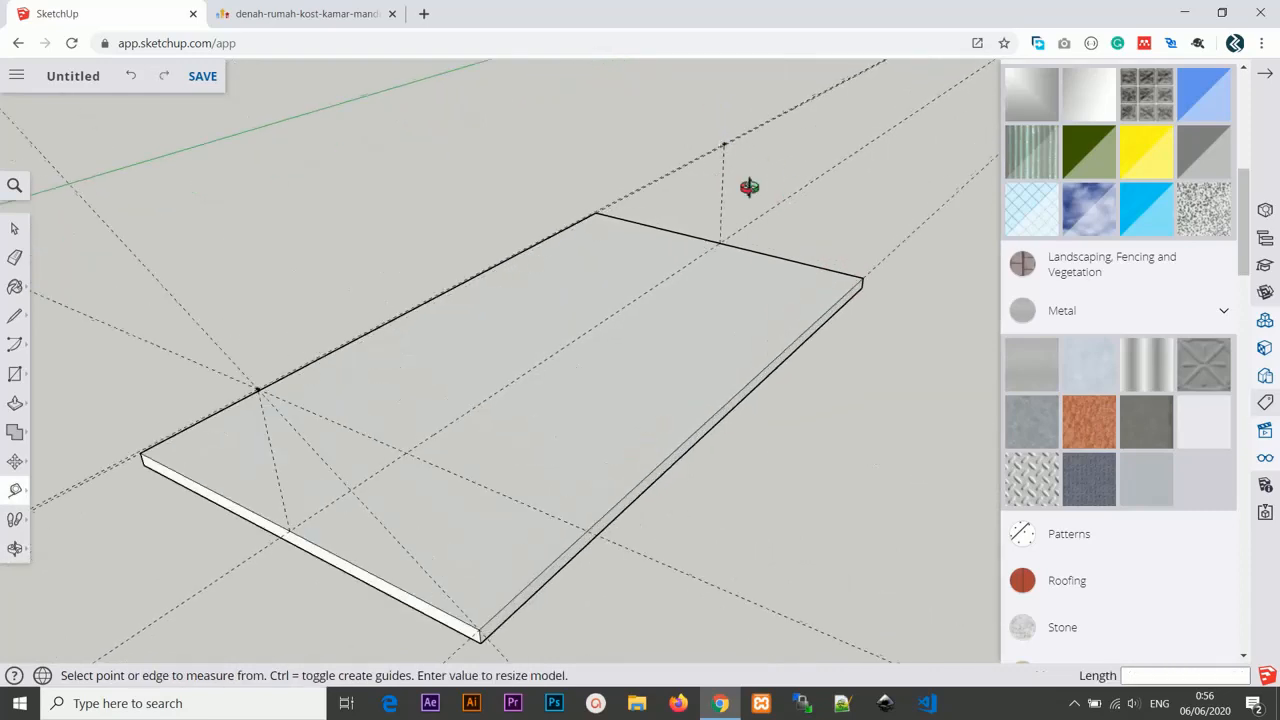
middle_drag(746, 191, 729, 131)
click(697, 132)
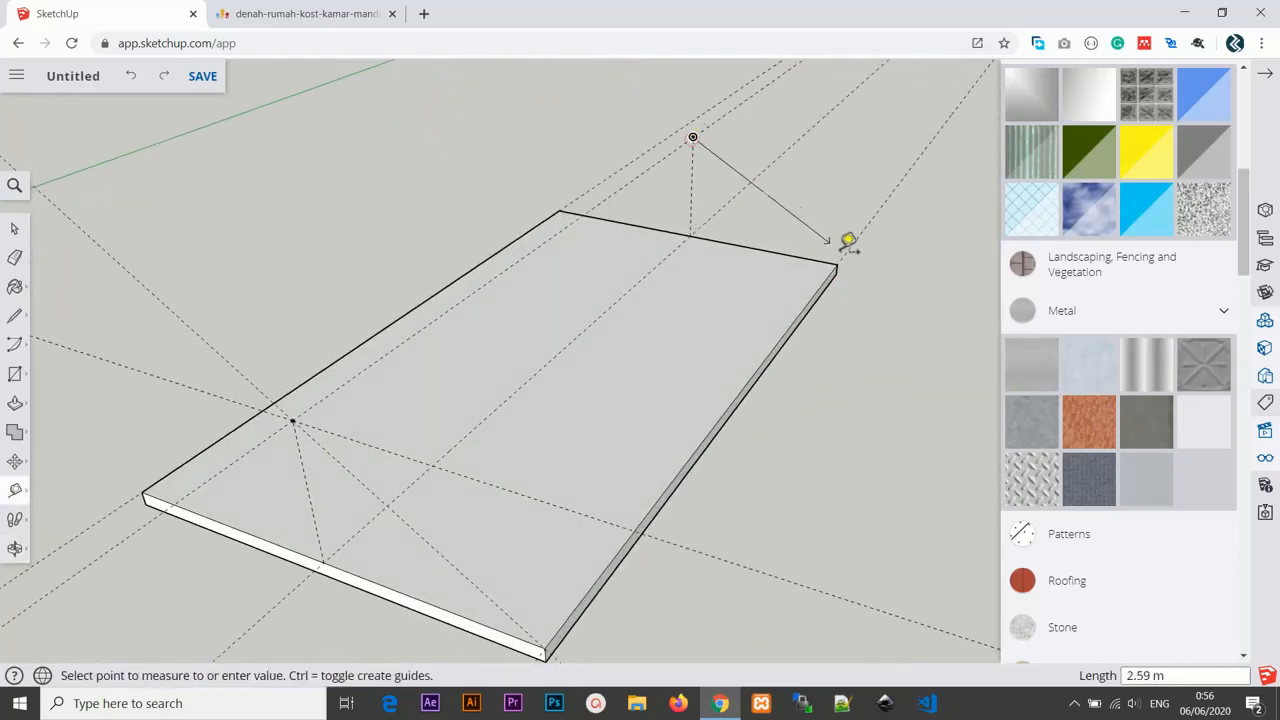
click(838, 264)
scroll(838, 264, down, 2)
middle_drag(733, 310, 620, 289)
click(592, 315)
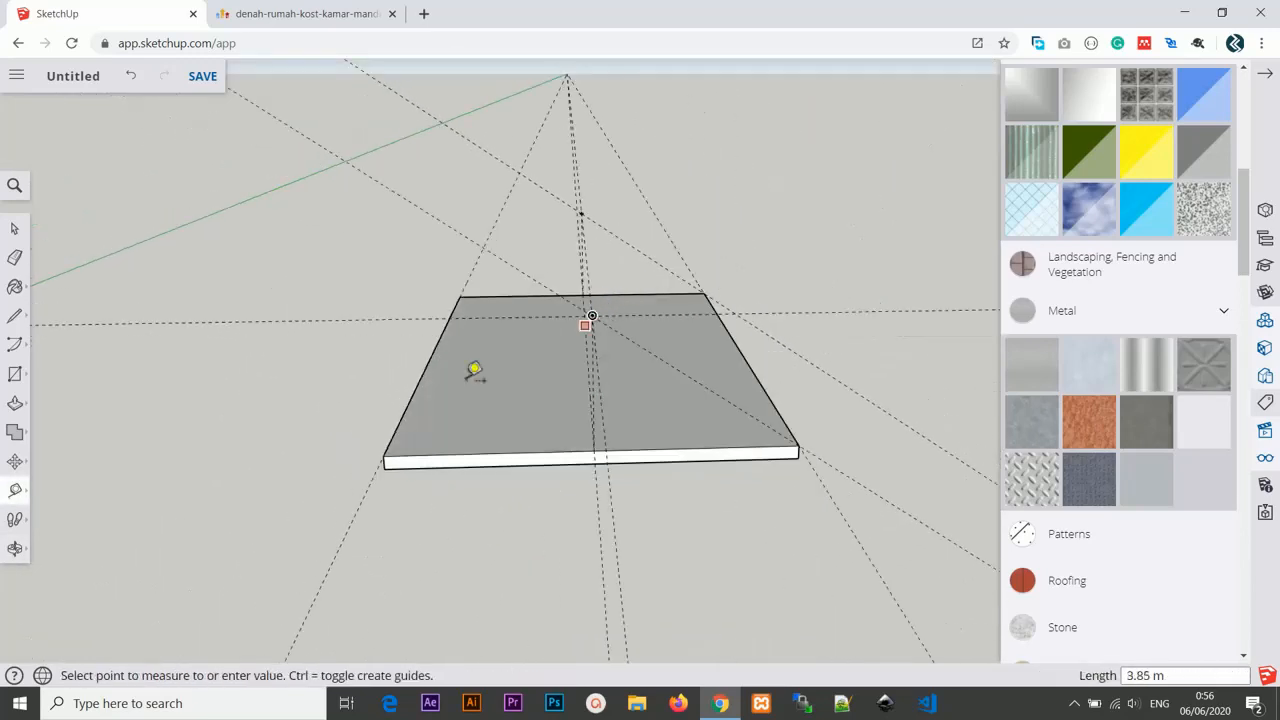
click(385, 455)
Add another guide line from the far ridge point to the slab's nearby corner.
middle_drag(420, 358, 516, 298)
middle_drag(687, 343, 500, 380)
scroll(726, 286, up, 6)
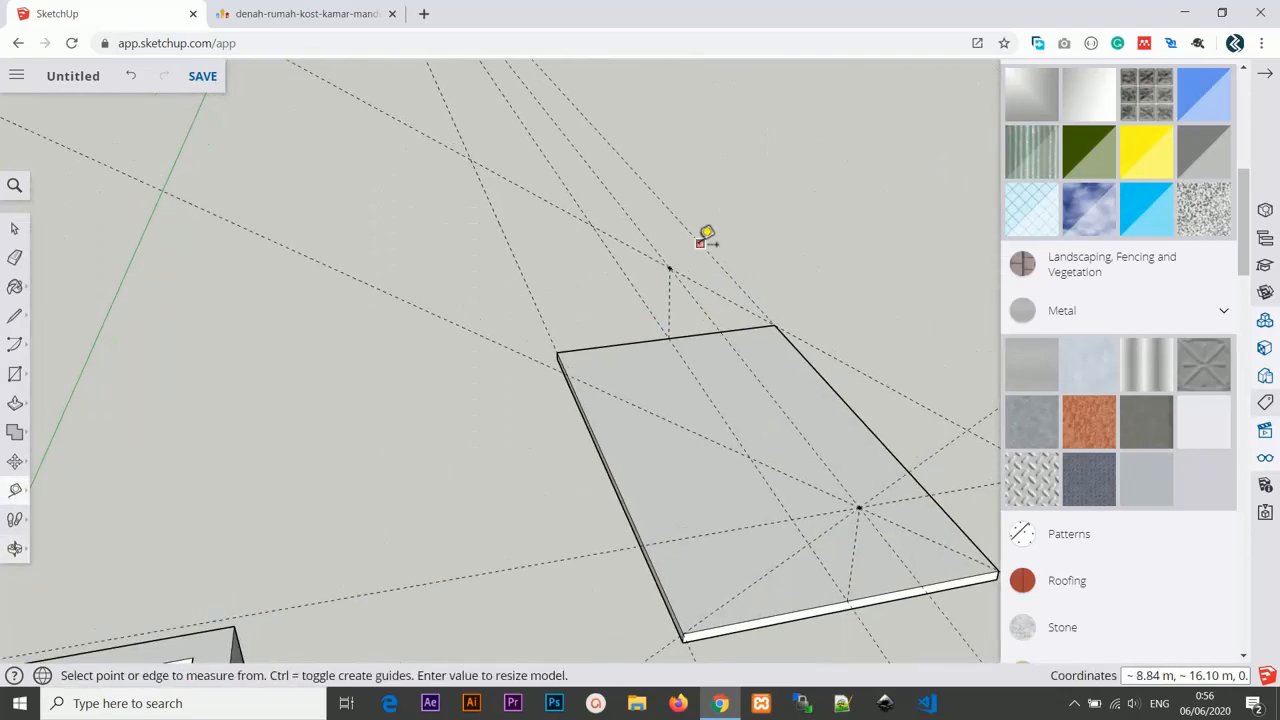
click(655, 270)
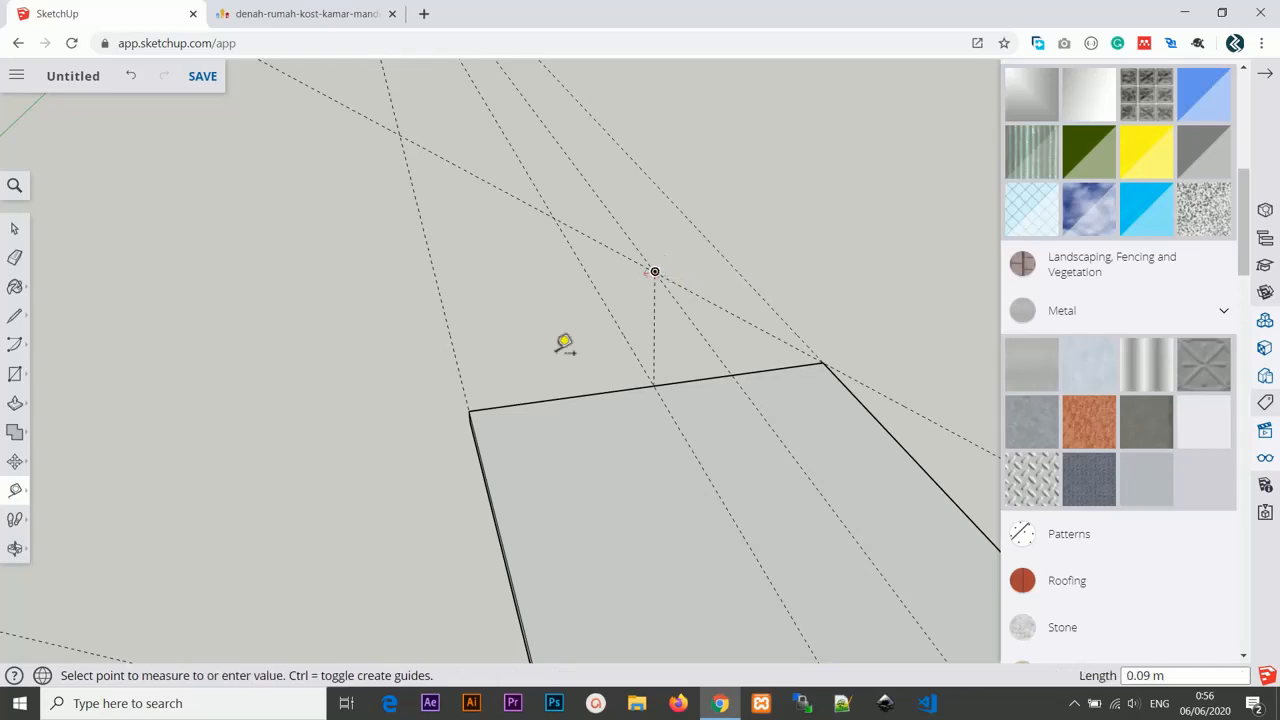
click(477, 408)
Draw roof edges from the near ridge point down to the slab's corner and along its long edge.
middle_drag(477, 408, 574, 460)
key(l)
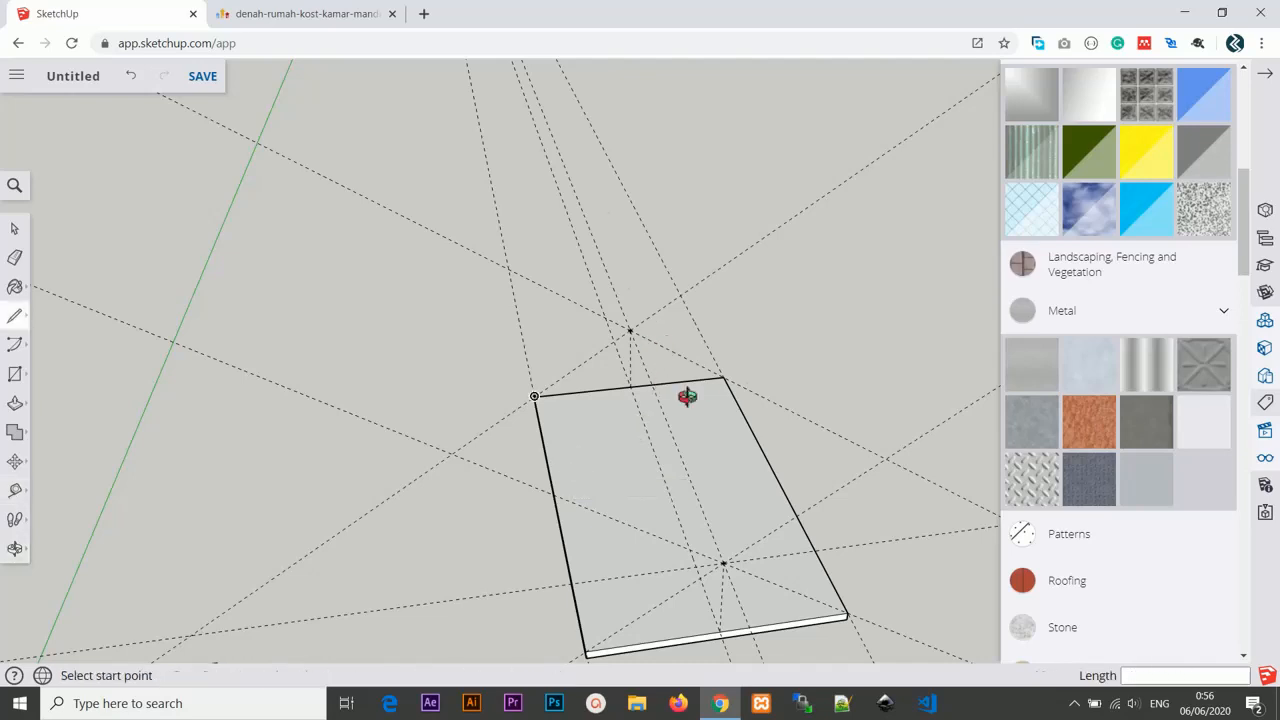
middle_drag(686, 394, 665, 330)
click(645, 324)
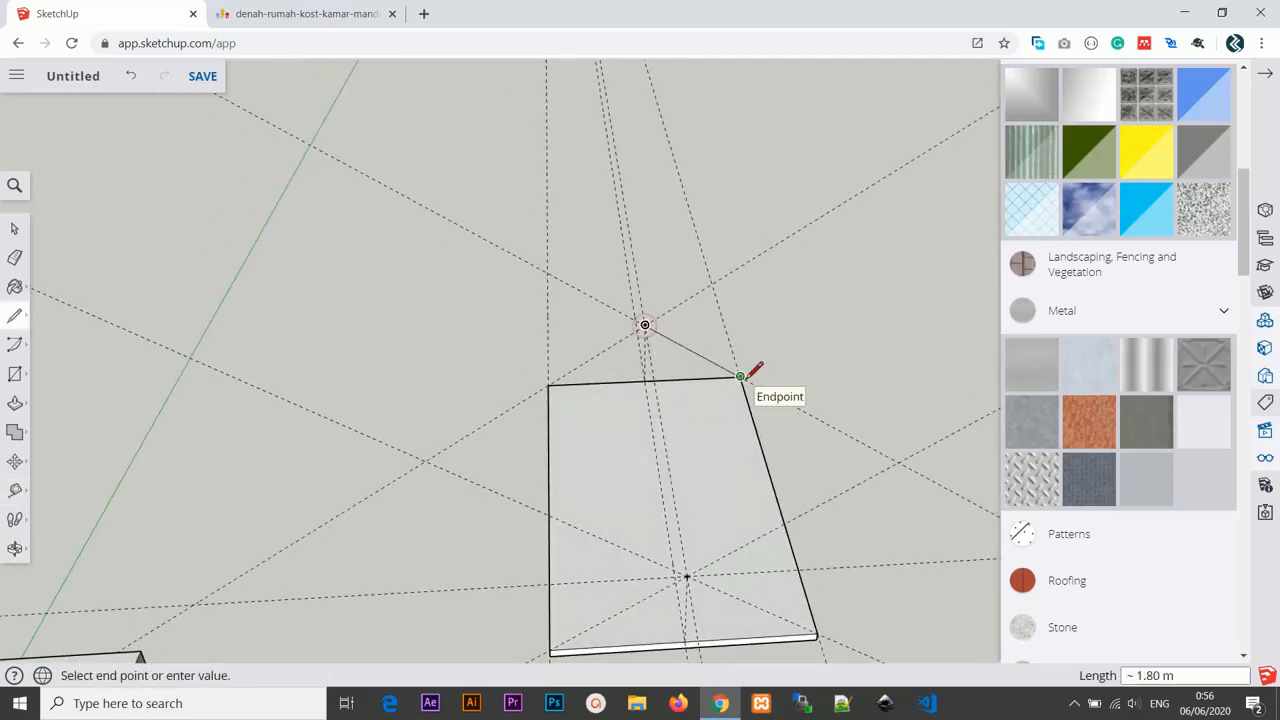
click(740, 376)
click(818, 632)
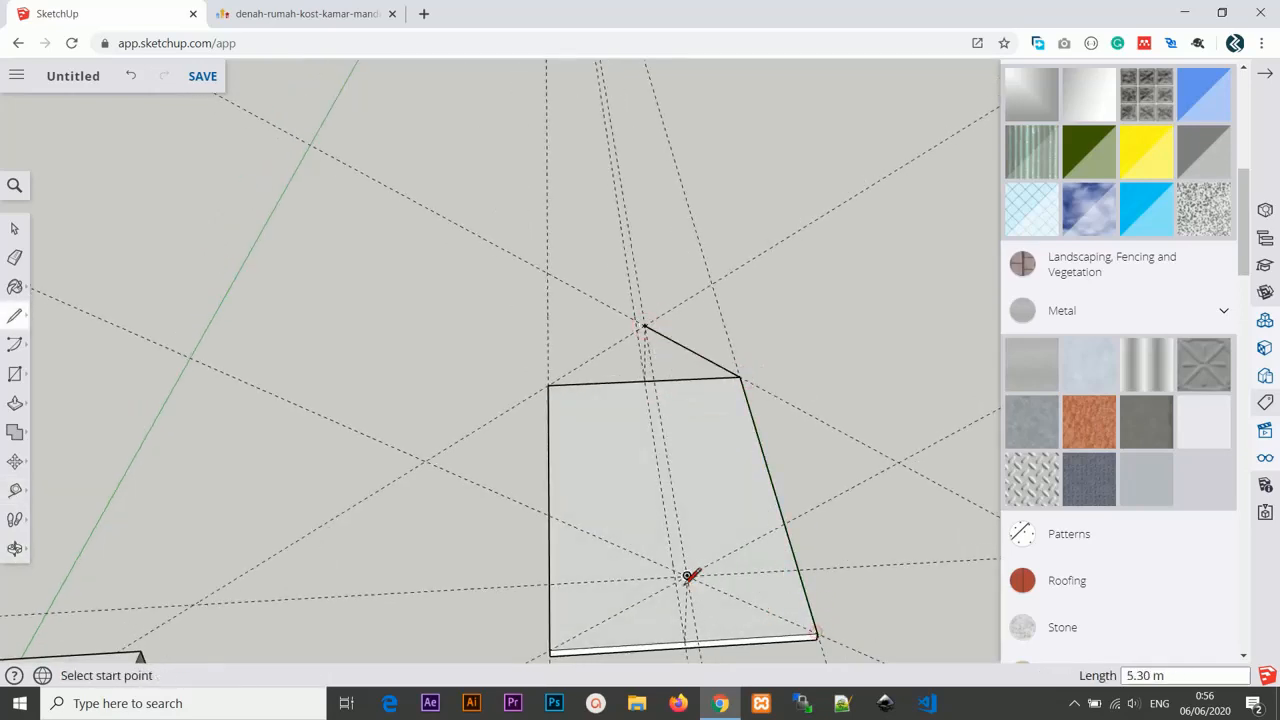
Draw the ridge line between the two ridge points and down to the far corner to form one roof slope.
click(687, 575)
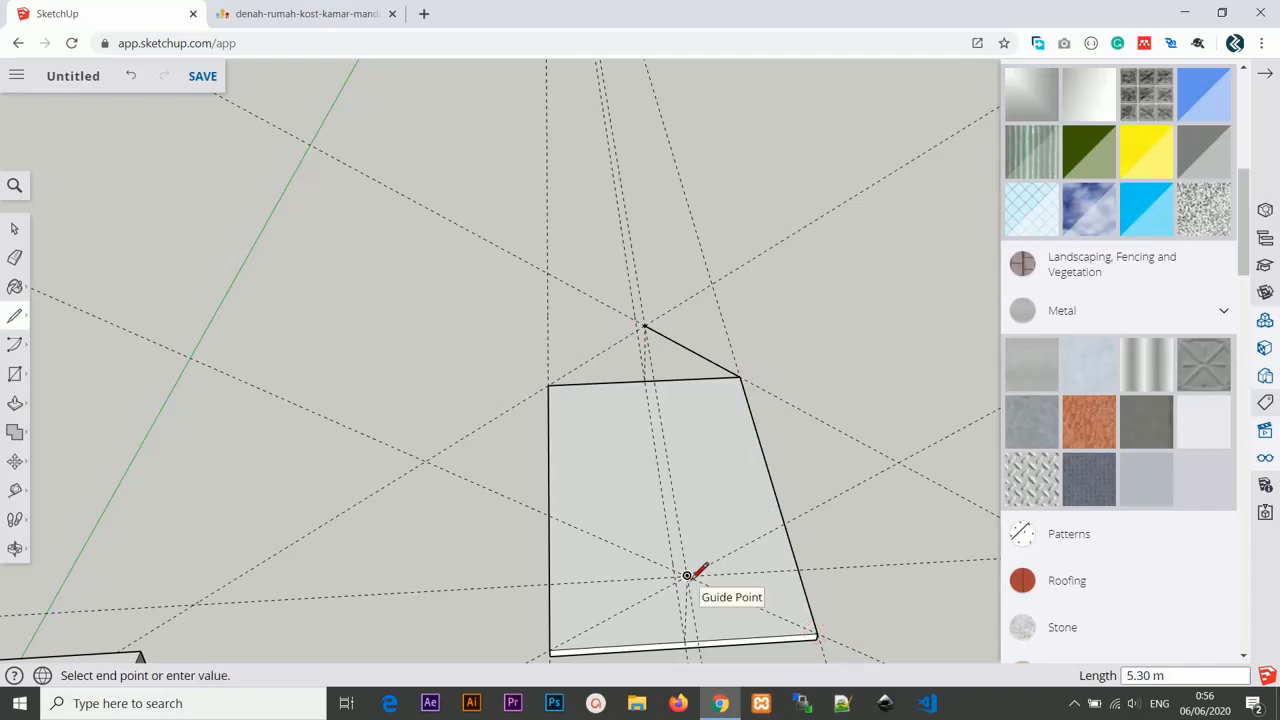
key(ctrl+z)
click(645, 325)
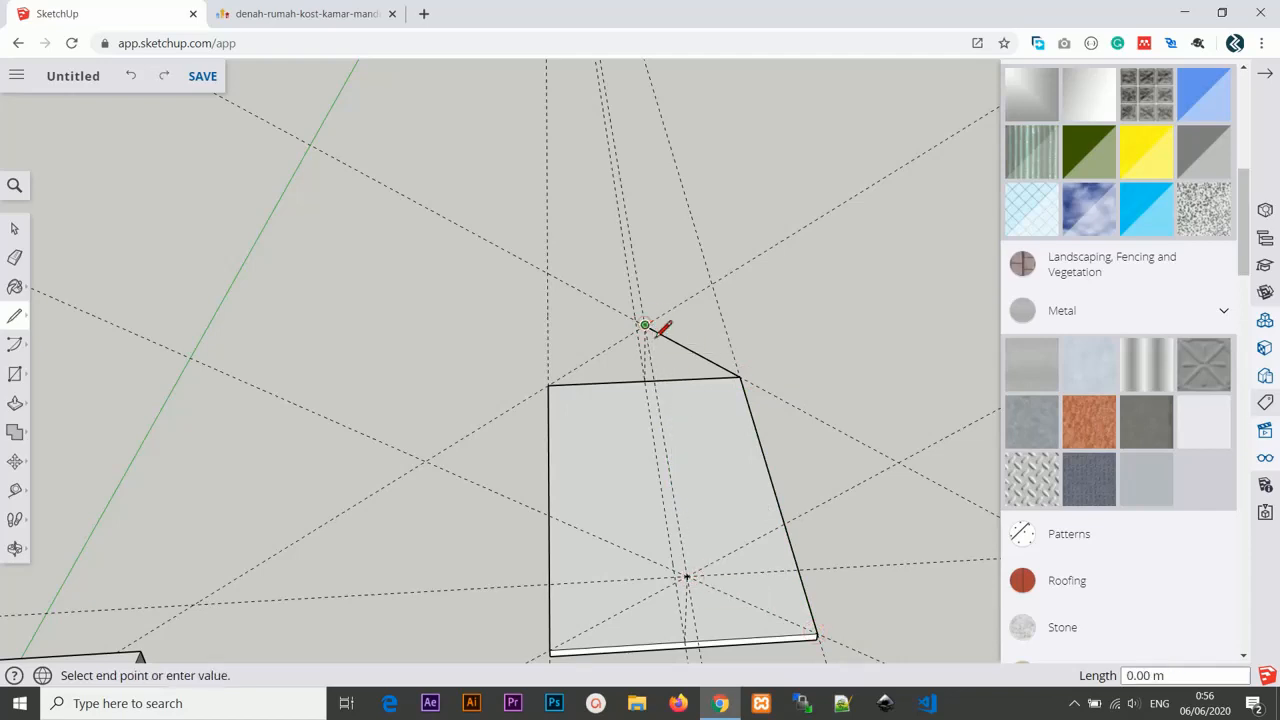
middle_drag(658, 336, 618, 430)
click(659, 589)
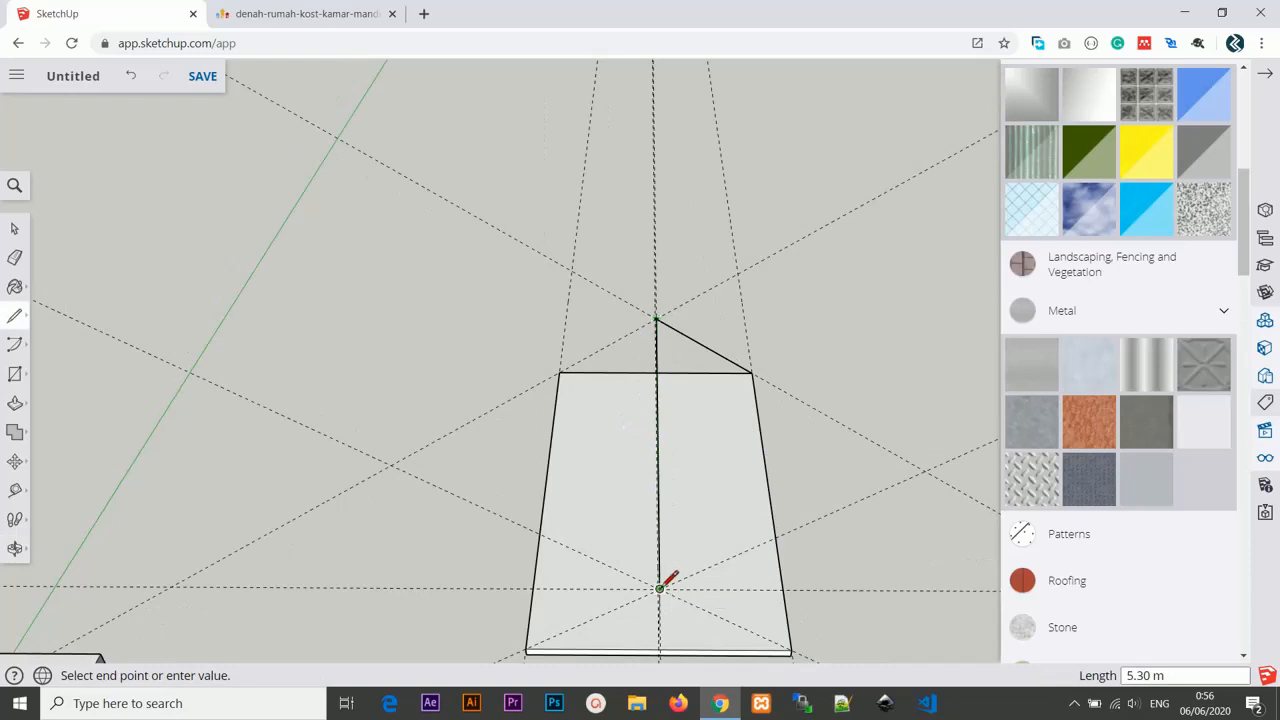
click(791, 649)
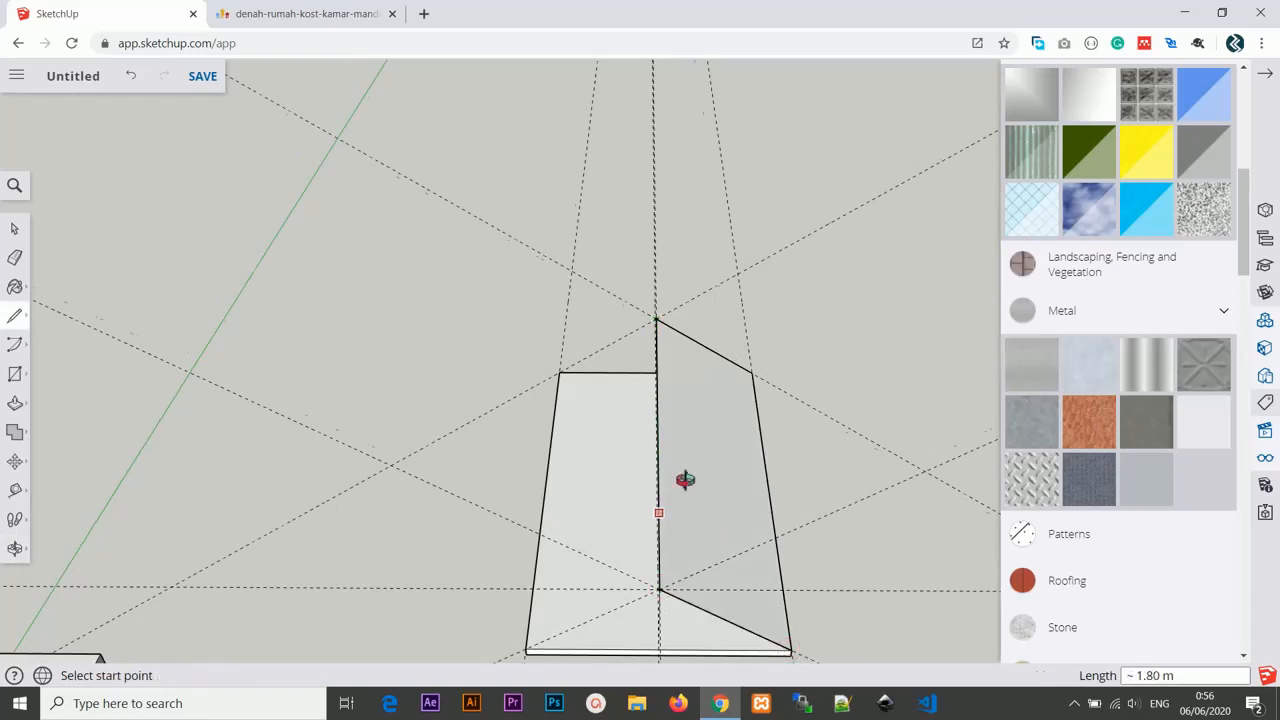
Draw edges from the ridge points down to the remaining slab corners to form the gable ends.
mouse_move(685, 479)
middle_down()
mouse_move(817, 420)
mouse_move(783, 505)
middle_up()
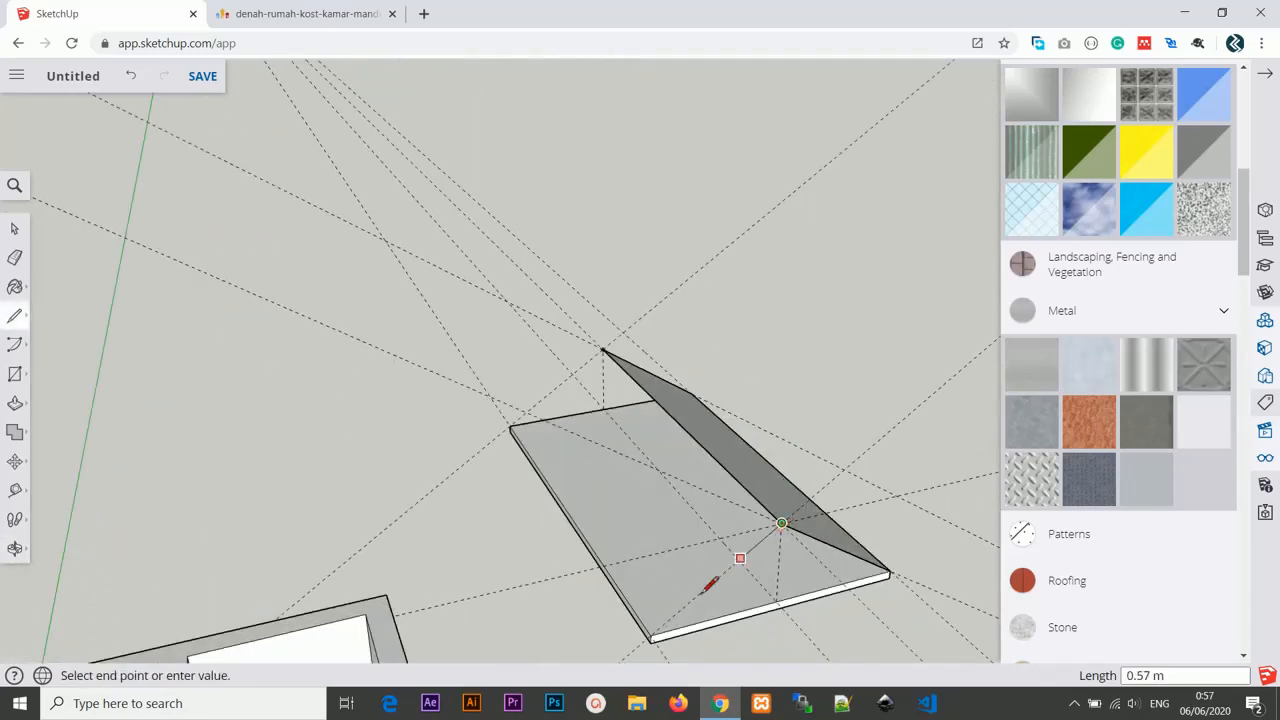
click(651, 634)
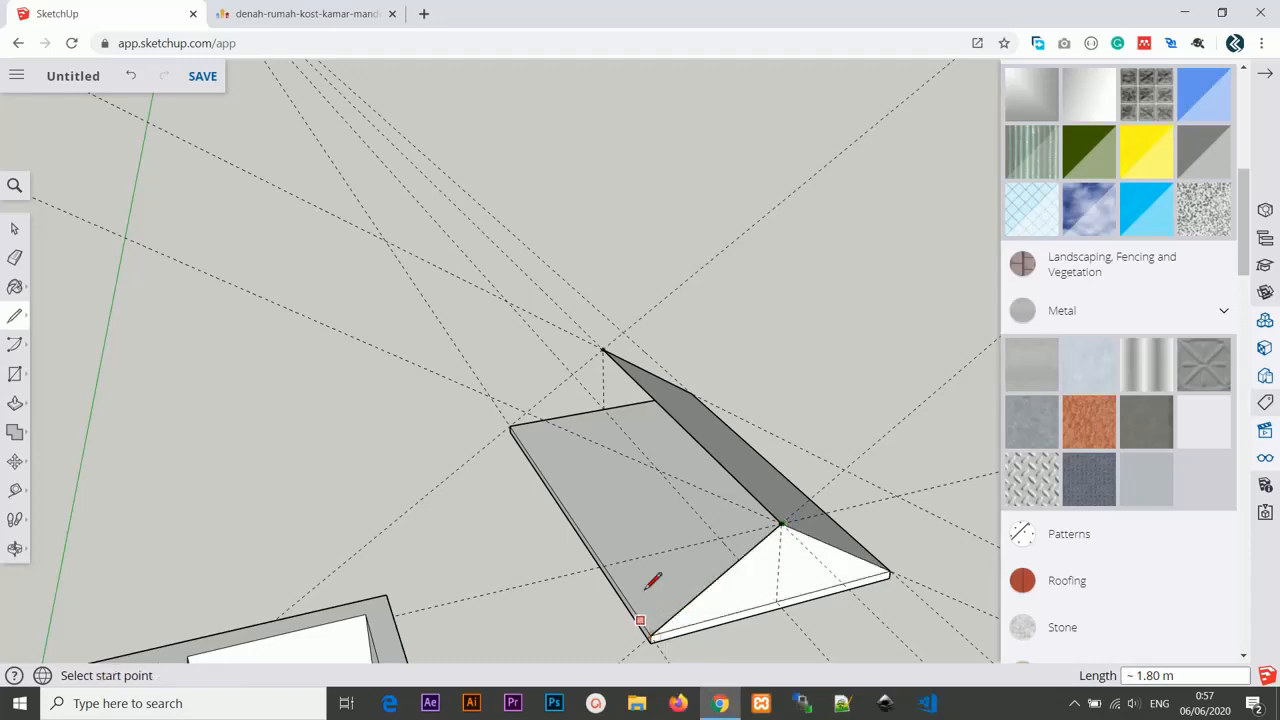
click(603, 349)
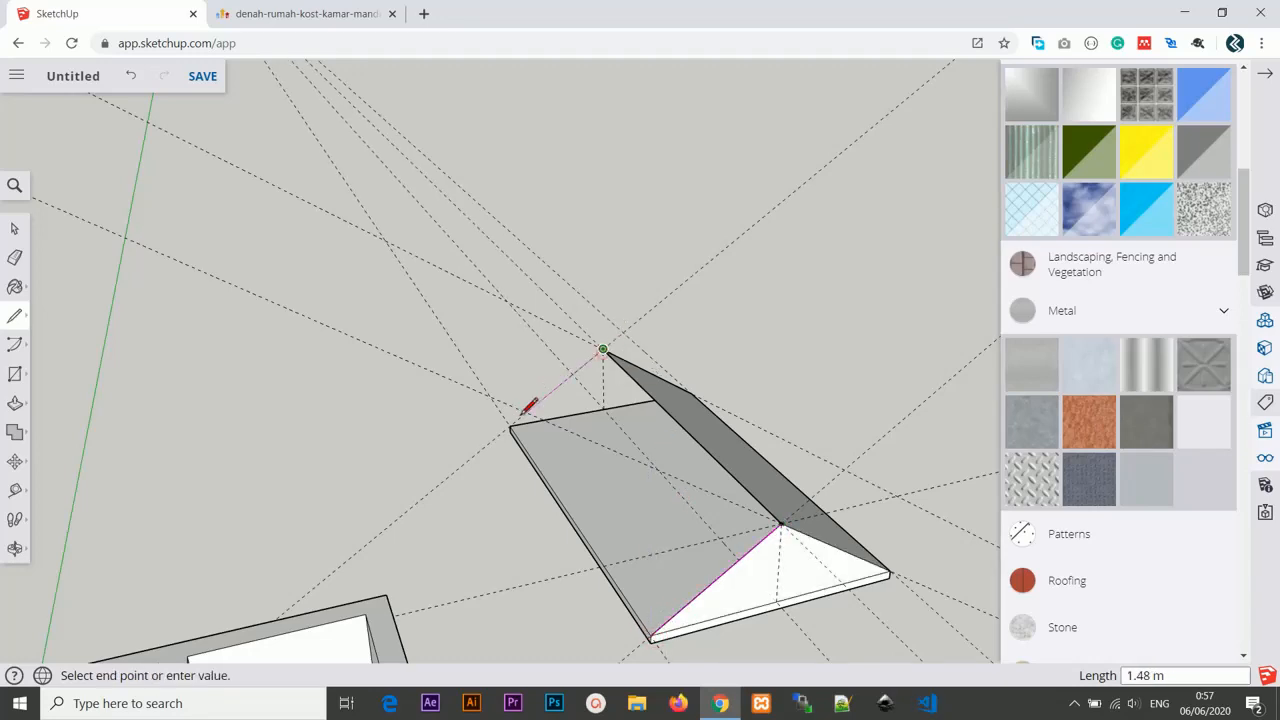
click(511, 425)
Close the second roof slope with an edge from the near slab corner up to the ridge point.
middle_drag(656, 458, 808, 580)
mouse_move(730, 480)
middle_down()
mouse_move(737, 503)
mouse_move(600, 517)
middle_up()
scroll(645, 556, up, 2)
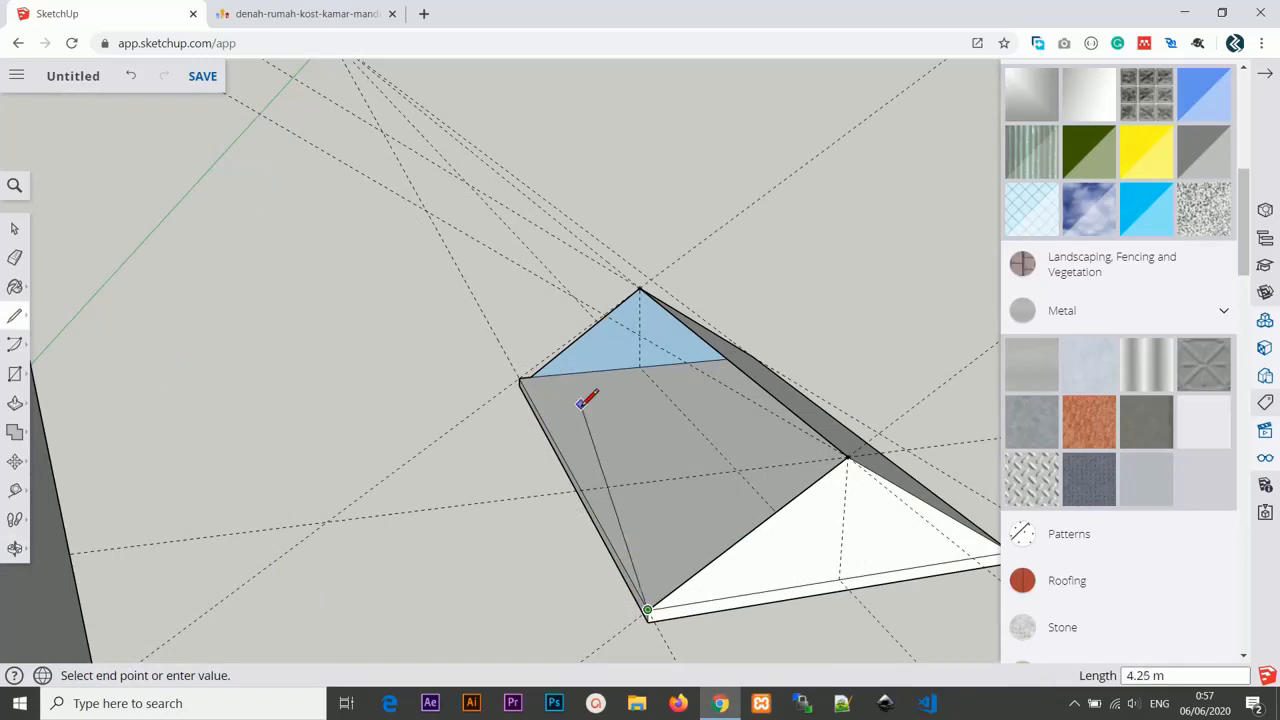
key(Escape)
click(519, 377)
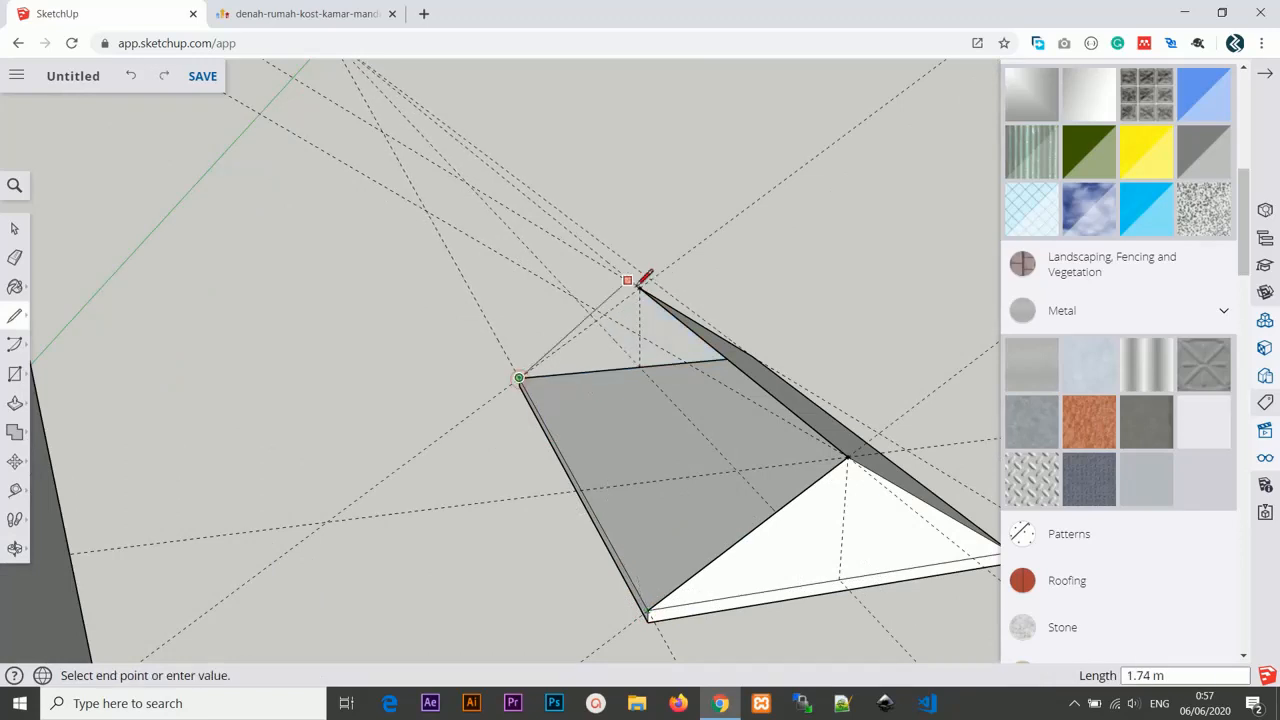
click(641, 287)
Erase the construction guide lines surrounding the roof.
mouse_move(718, 457)
middle_down()
mouse_move(443, 389)
mouse_move(585, 446)
mouse_move(463, 434)
mouse_move(603, 443)
mouse_move(603, 500)
mouse_move(691, 521)
mouse_move(680, 474)
mouse_move(694, 486)
mouse_move(634, 409)
mouse_move(751, 346)
mouse_move(654, 409)
mouse_move(517, 397)
mouse_move(597, 391)
middle_up()
key(t)
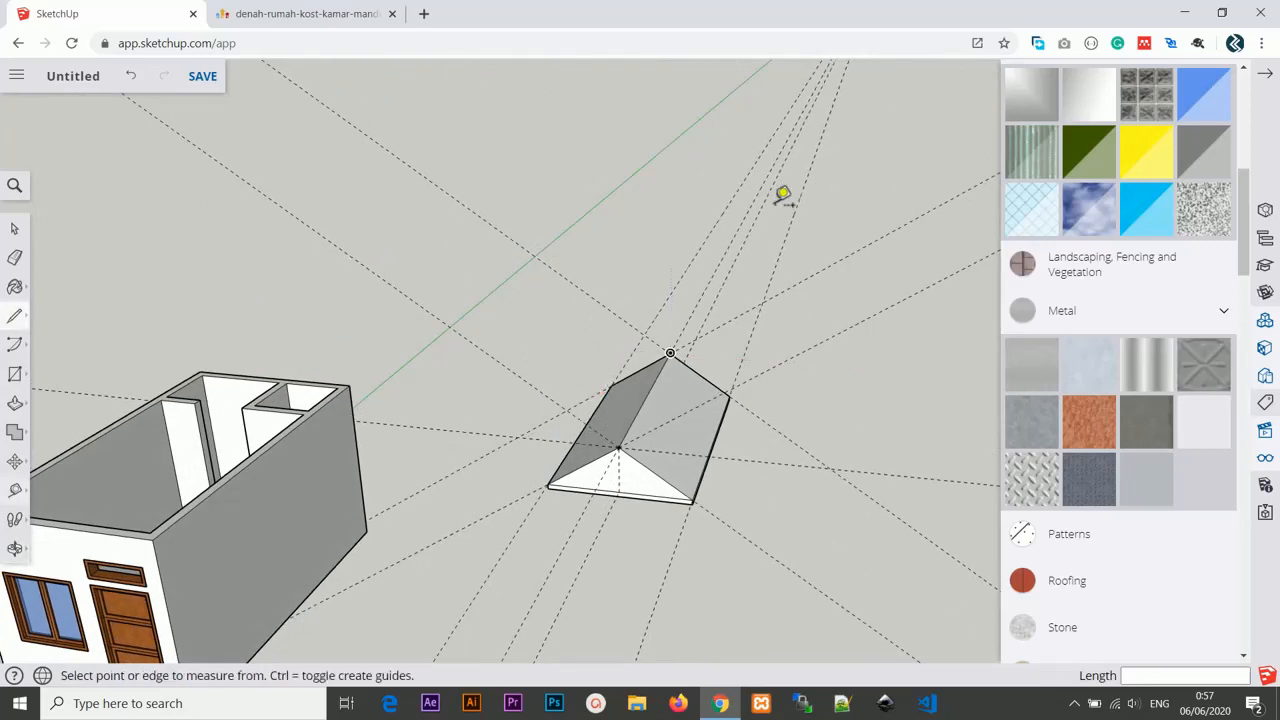
click(762, 203)
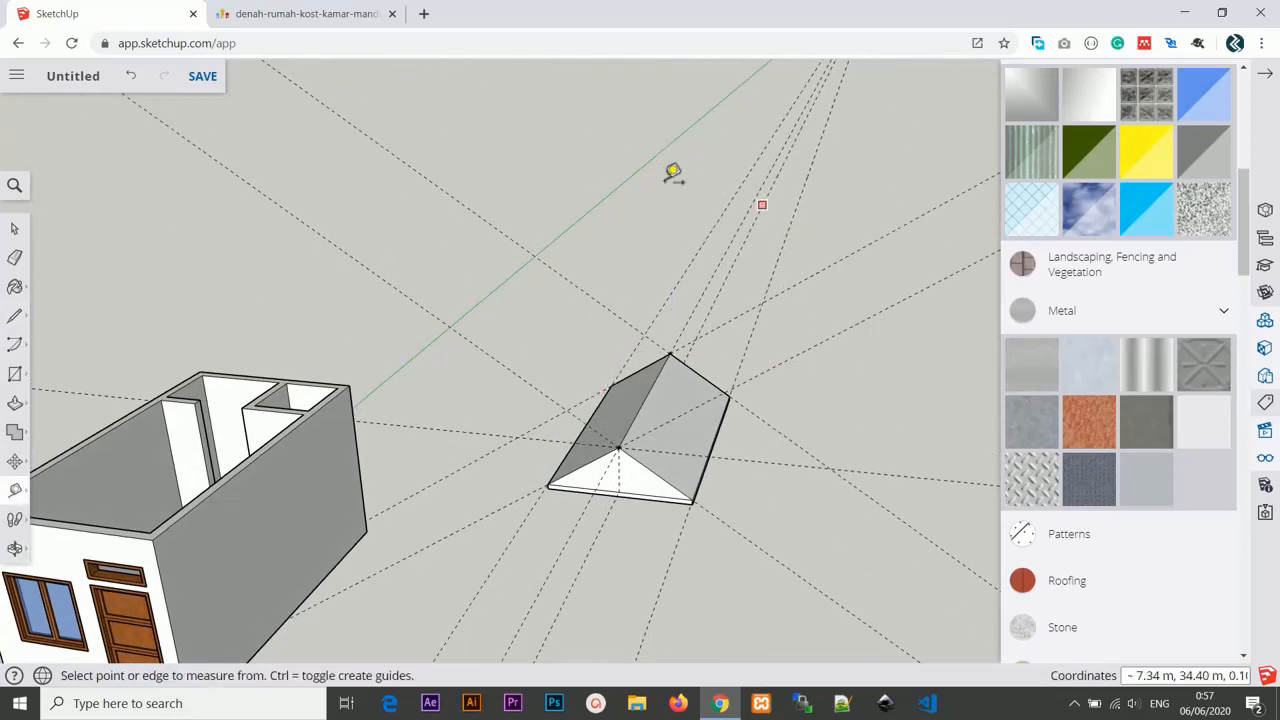
click(15, 229)
drag(540, 151, 814, 311)
drag(804, 205, 658, 250)
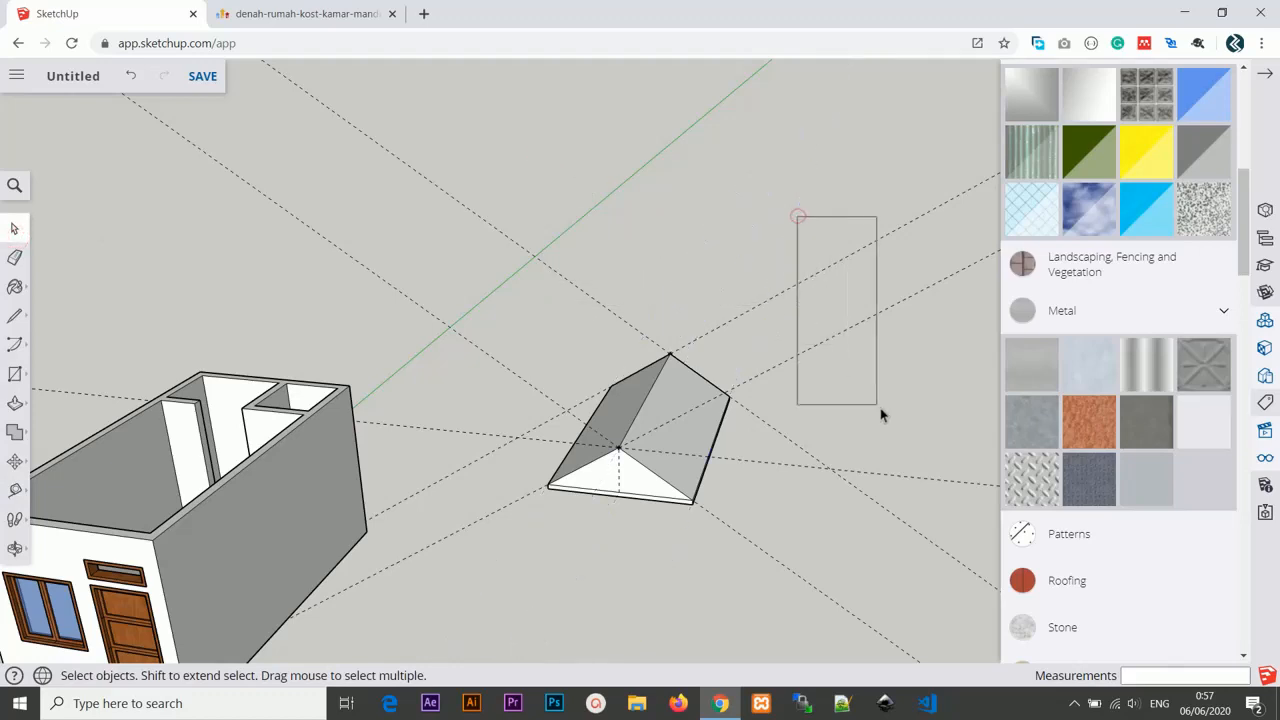
drag(817, 347, 944, 360)
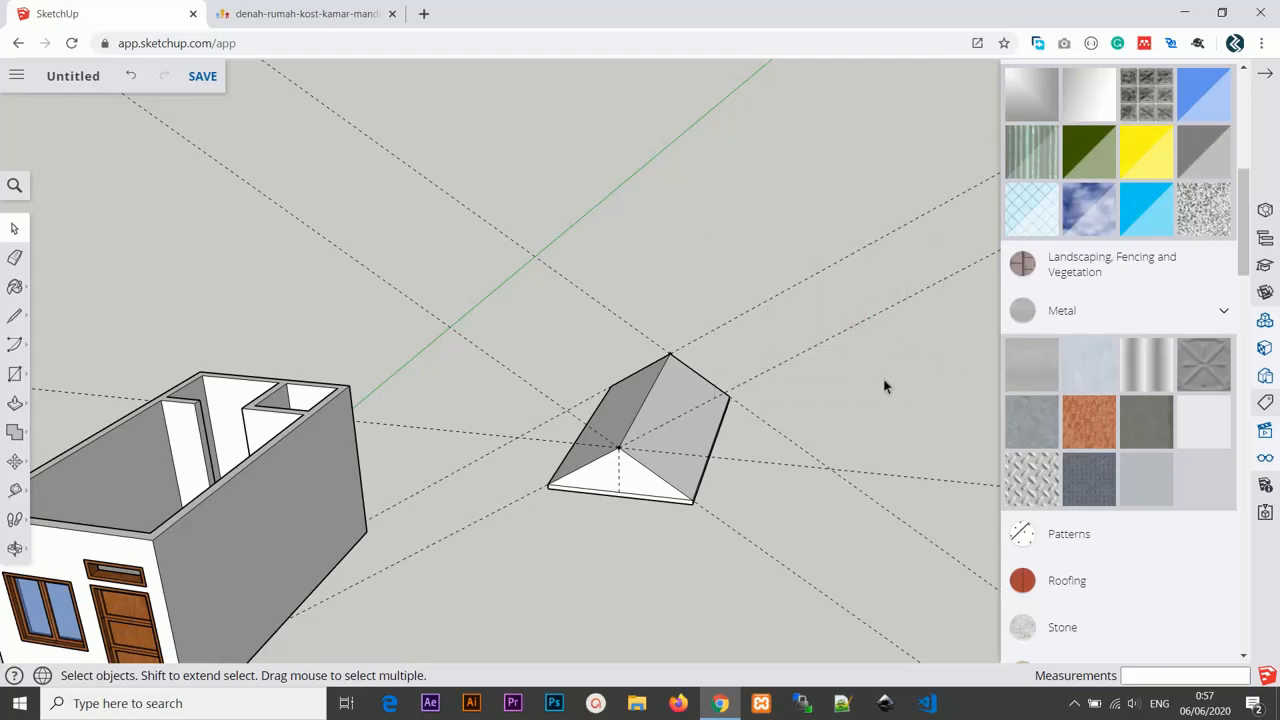
key(e)
drag(891, 363, 869, 380)
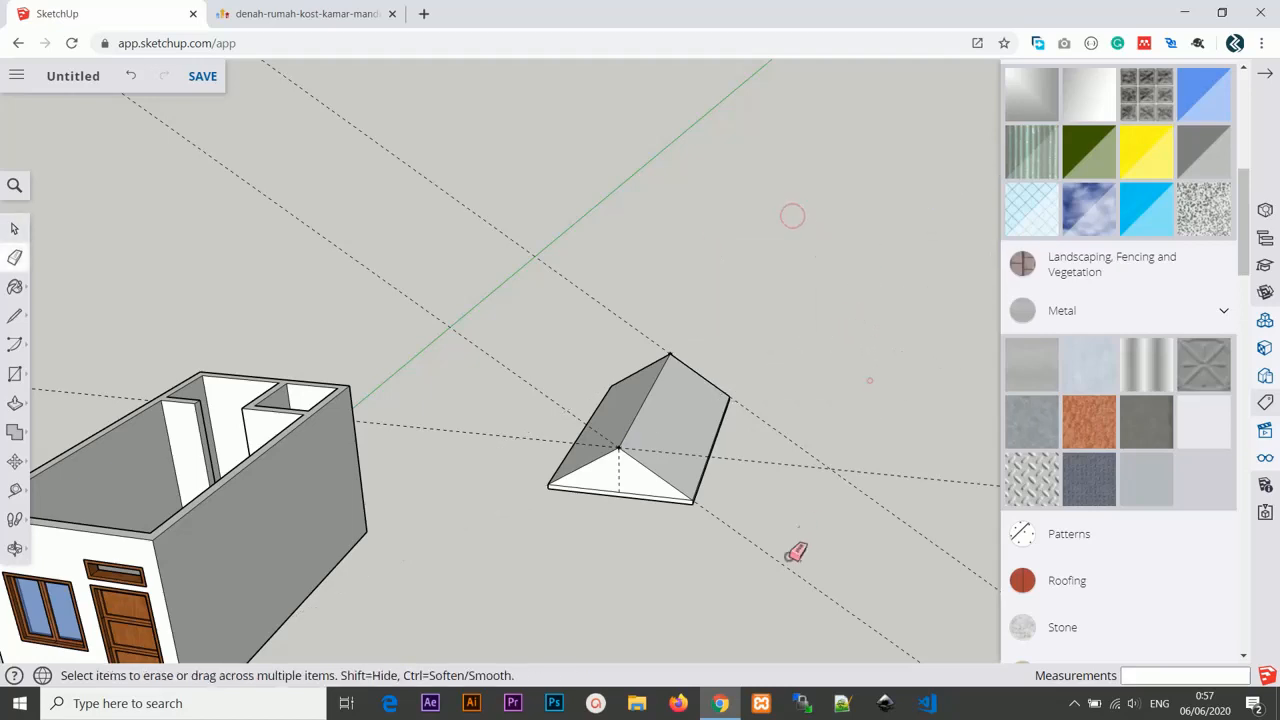
scroll(779, 490, down, 2)
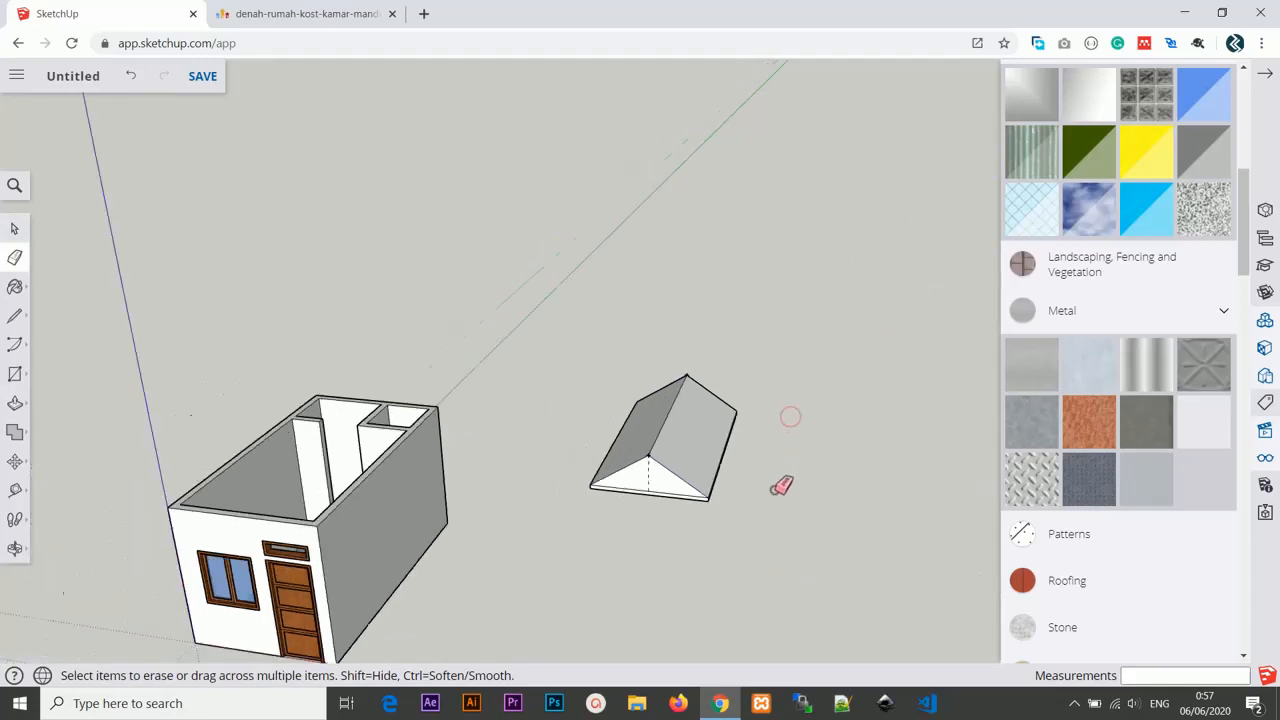
mouse_move(780, 486)
middle_down()
mouse_move(509, 503)
mouse_move(722, 492)
mouse_move(806, 563)
mouse_move(811, 491)
mouse_move(760, 474)
mouse_move(780, 478)
middle_up()
scroll(780, 478, up, 1)
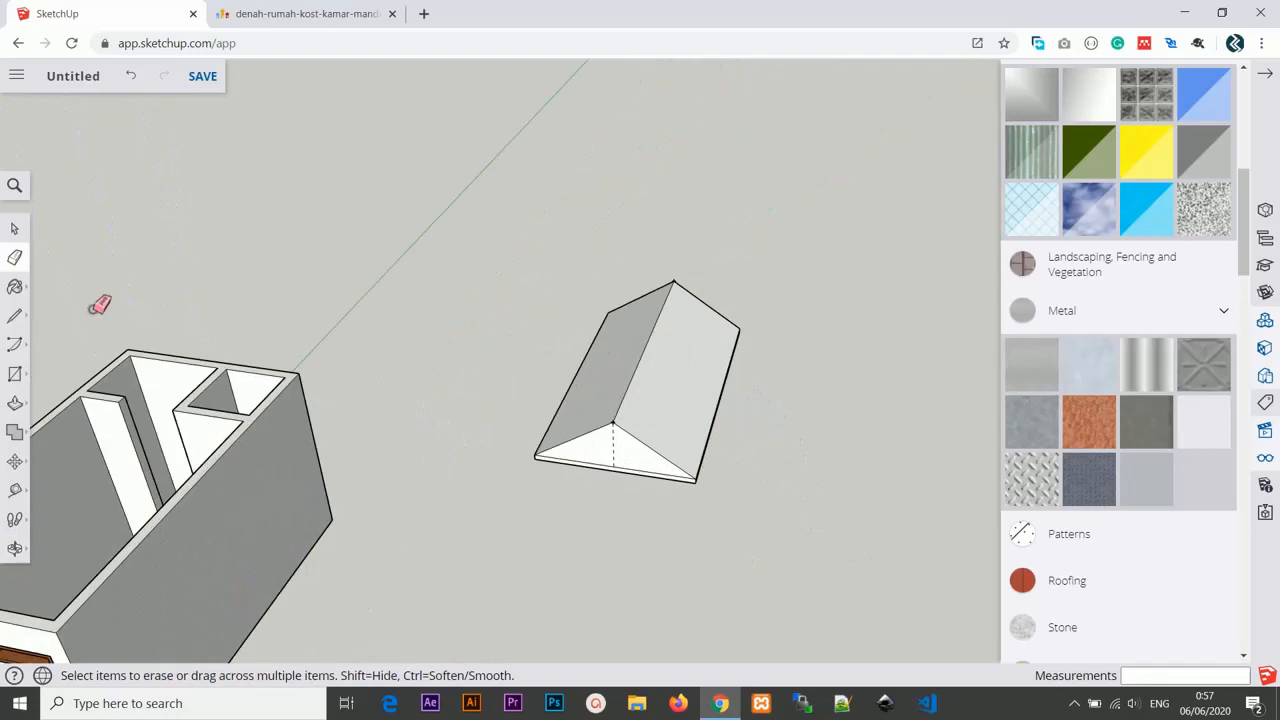
Select all the roof geometry and make it a group.
click(14, 228)
drag(506, 266, 816, 522)
right_click(674, 352)
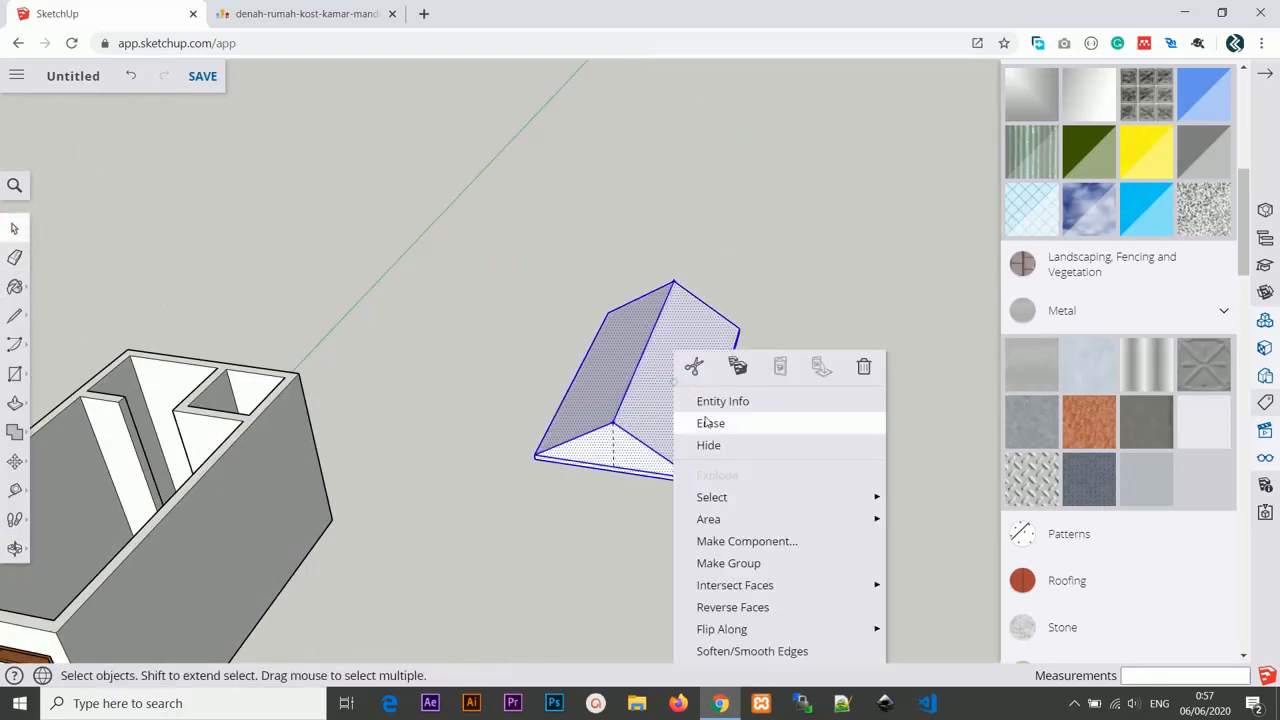
click(733, 566)
Paint the roof group with a wood material.
middle_drag(671, 551, 645, 443)
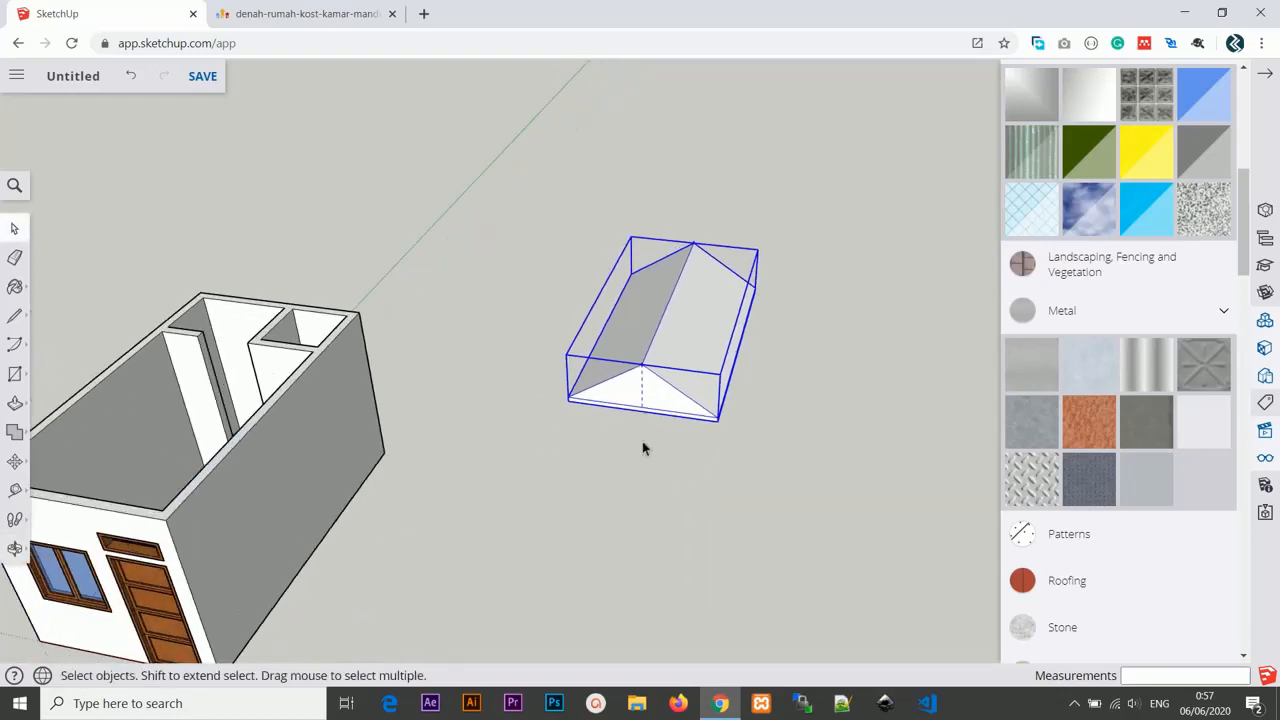
double_click(705, 319)
scroll(705, 320, up, 3)
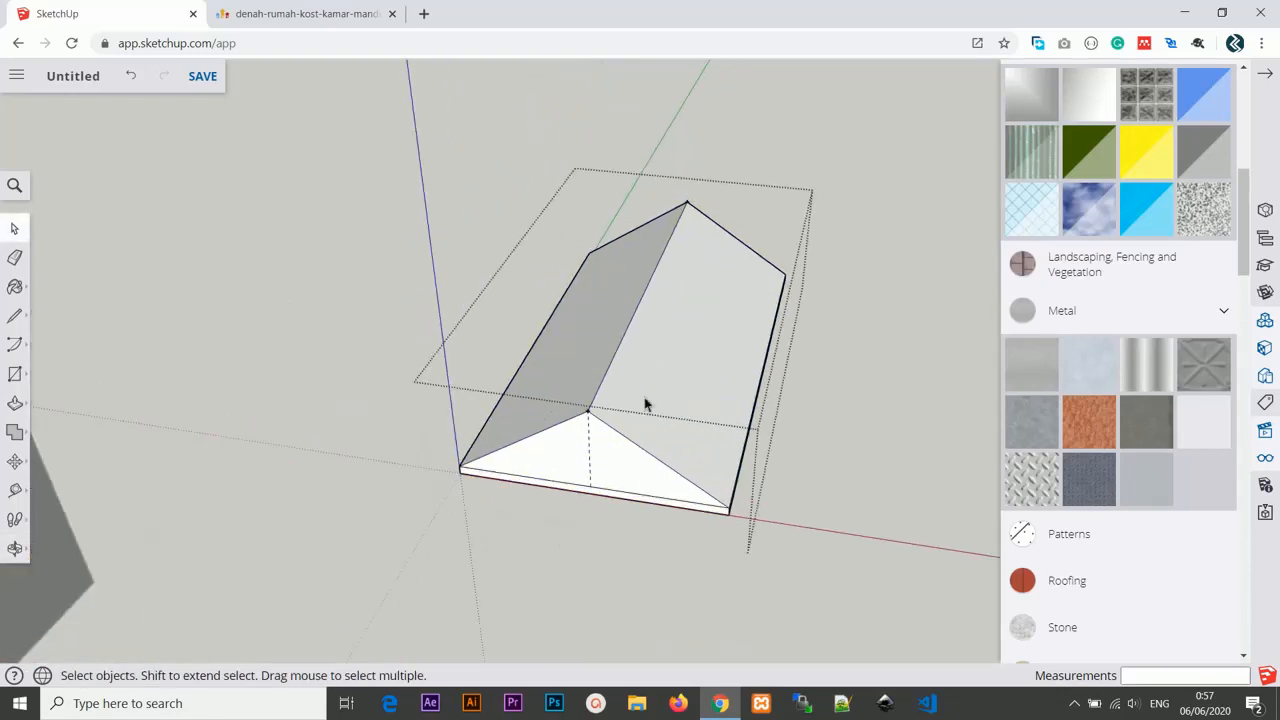
click(840, 331)
click(703, 326)
scroll(1106, 430, up, 5)
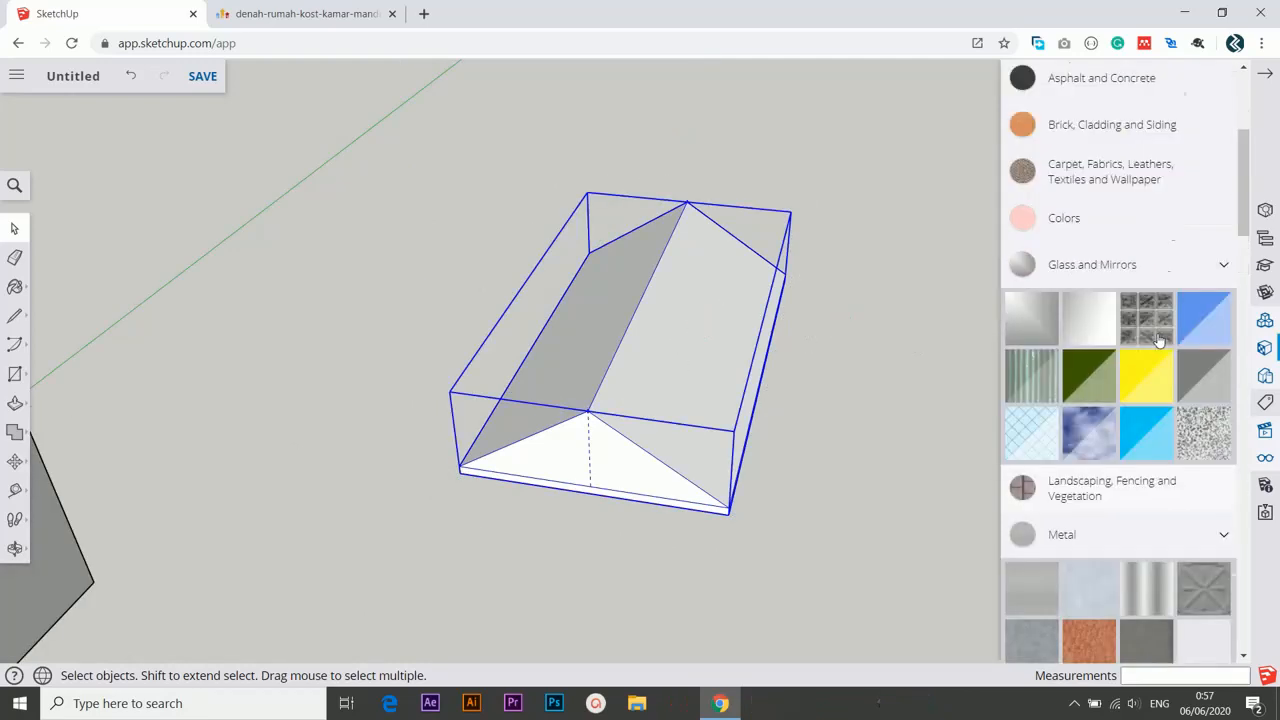
scroll(1080, 516, down, 10)
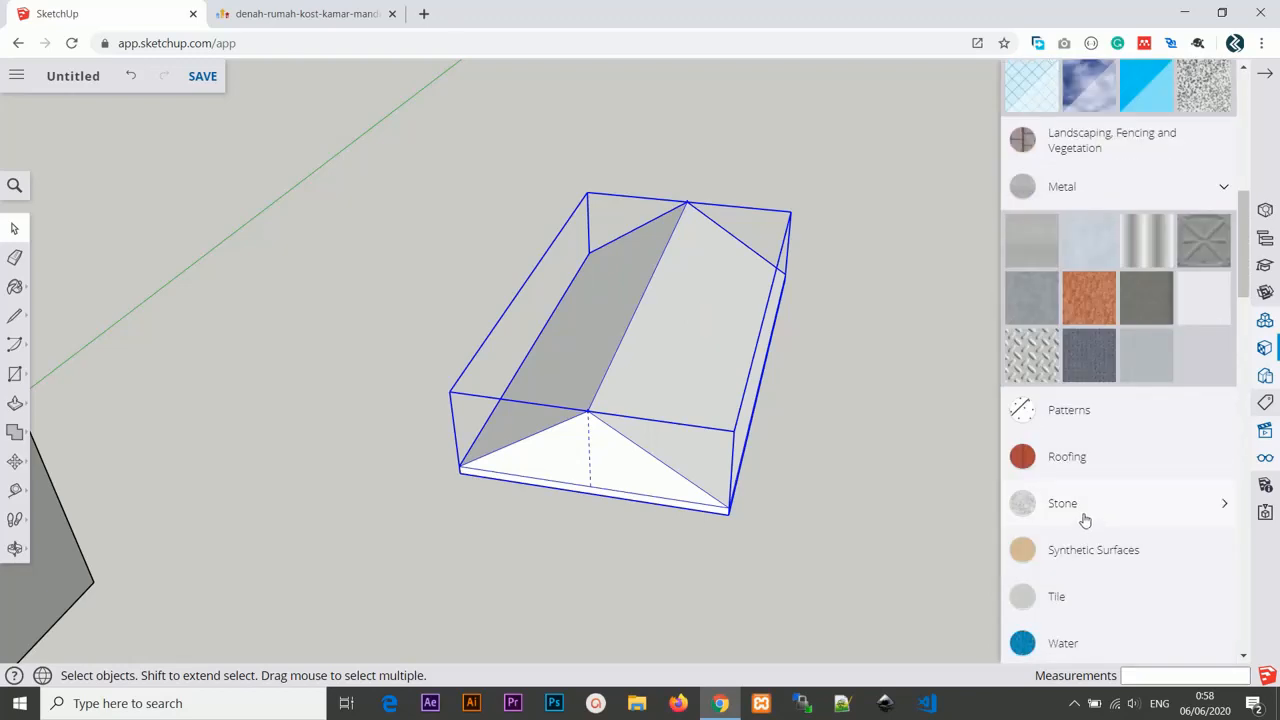
click(1147, 456)
click(766, 334)
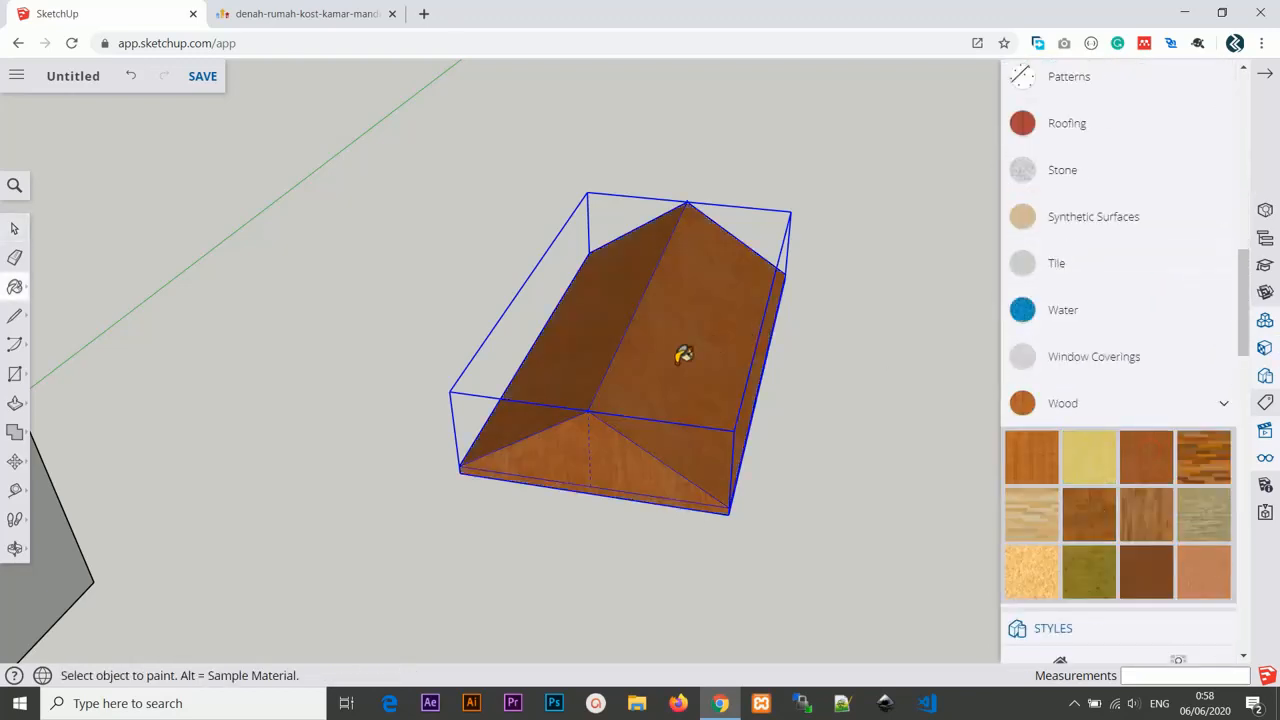
Inside the roof group, apply a red clay Roofing tile texture to both roof slopes, then exit the group.
click(14, 232)
double_click(672, 306)
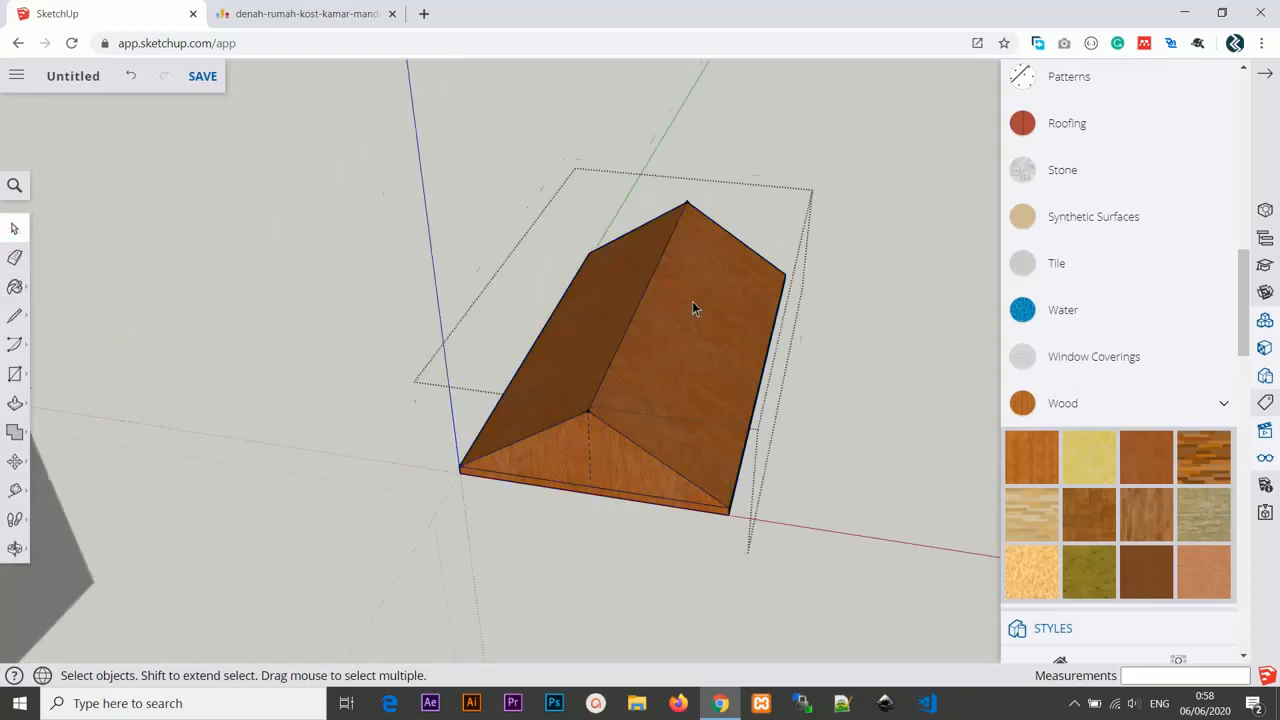
scroll(690, 320, up, 2)
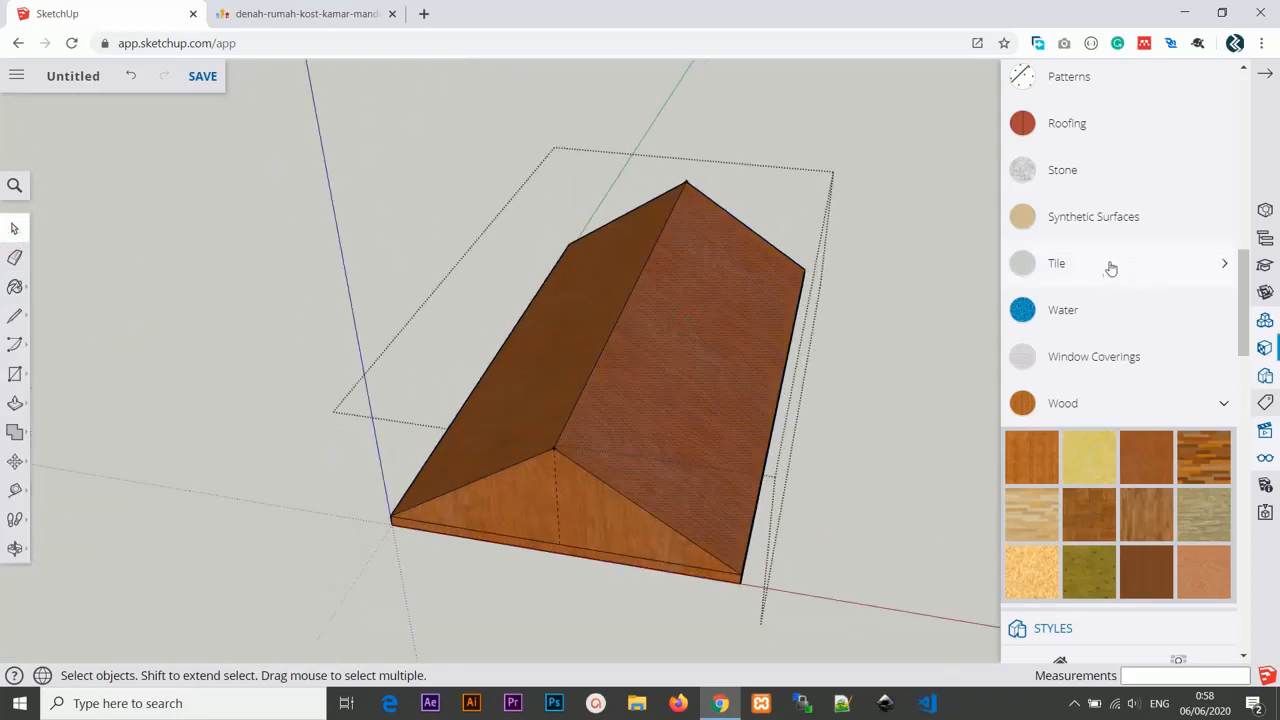
scroll(1100, 300, up, 2)
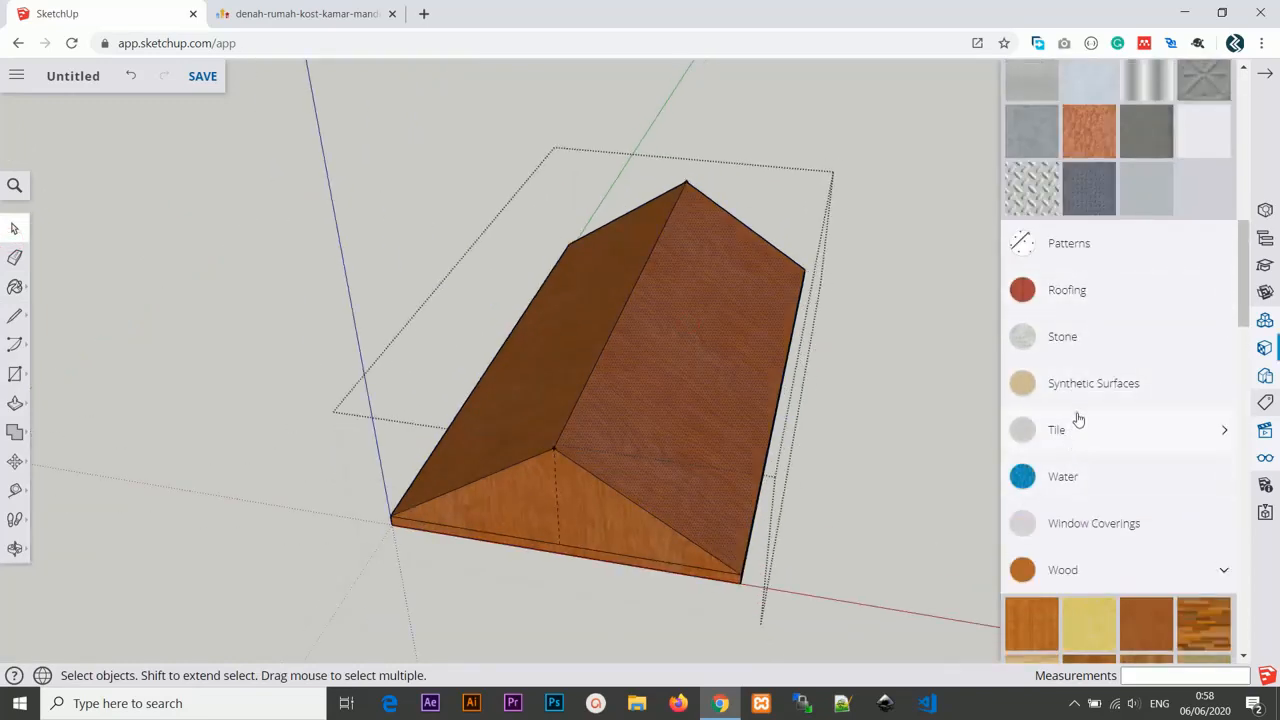
click(1077, 418)
click(1081, 296)
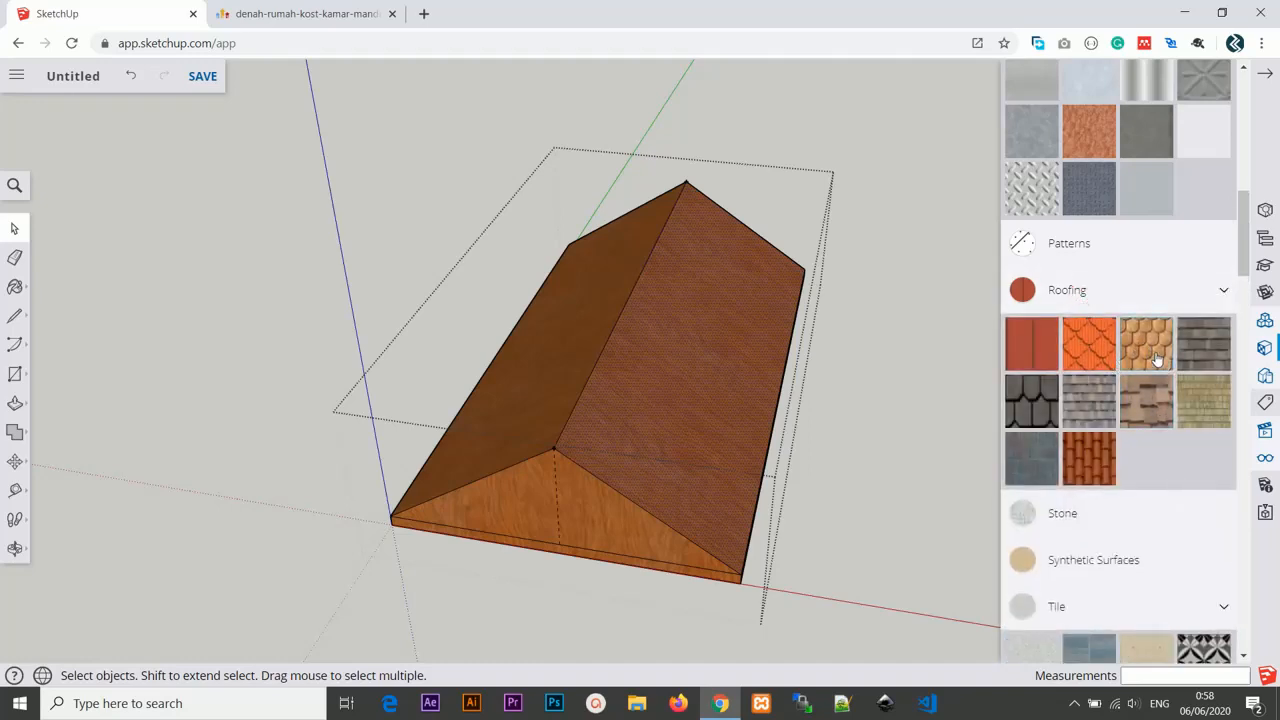
click(1087, 456)
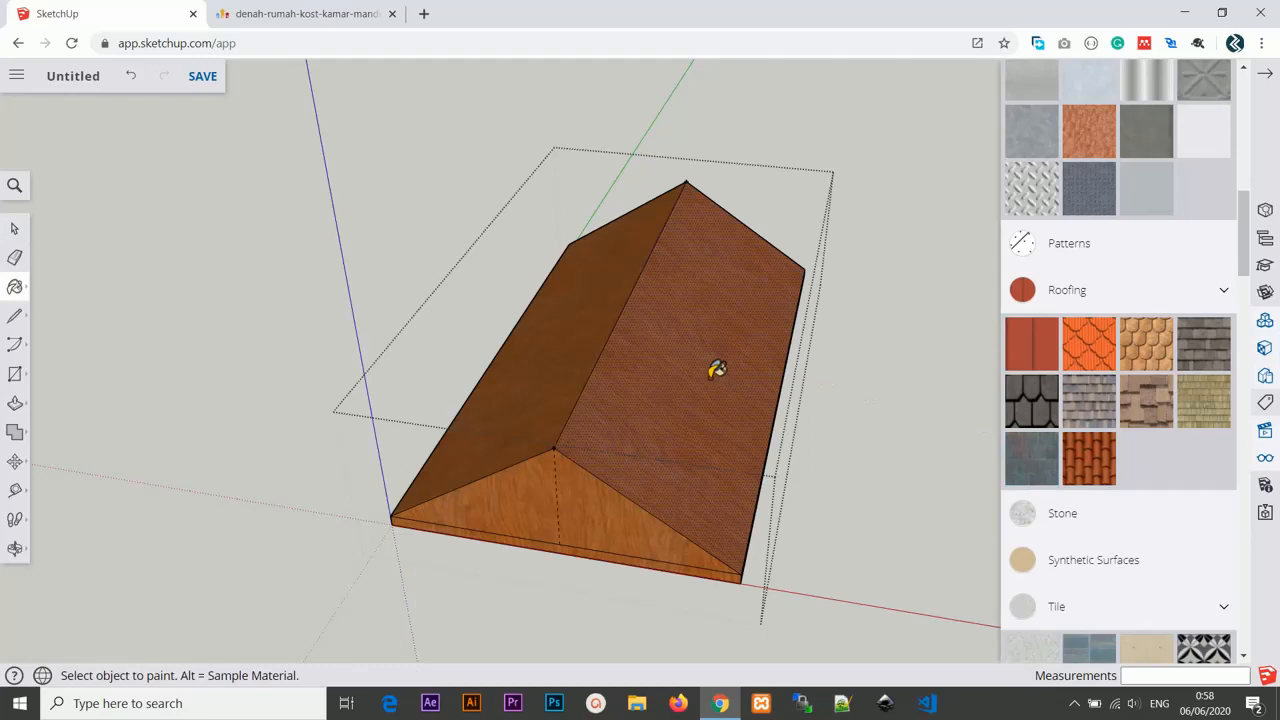
click(717, 370)
click(527, 347)
mouse_move(526, 346)
middle_down()
mouse_move(666, 374)
mouse_move(541, 317)
mouse_move(711, 366)
middle_up()
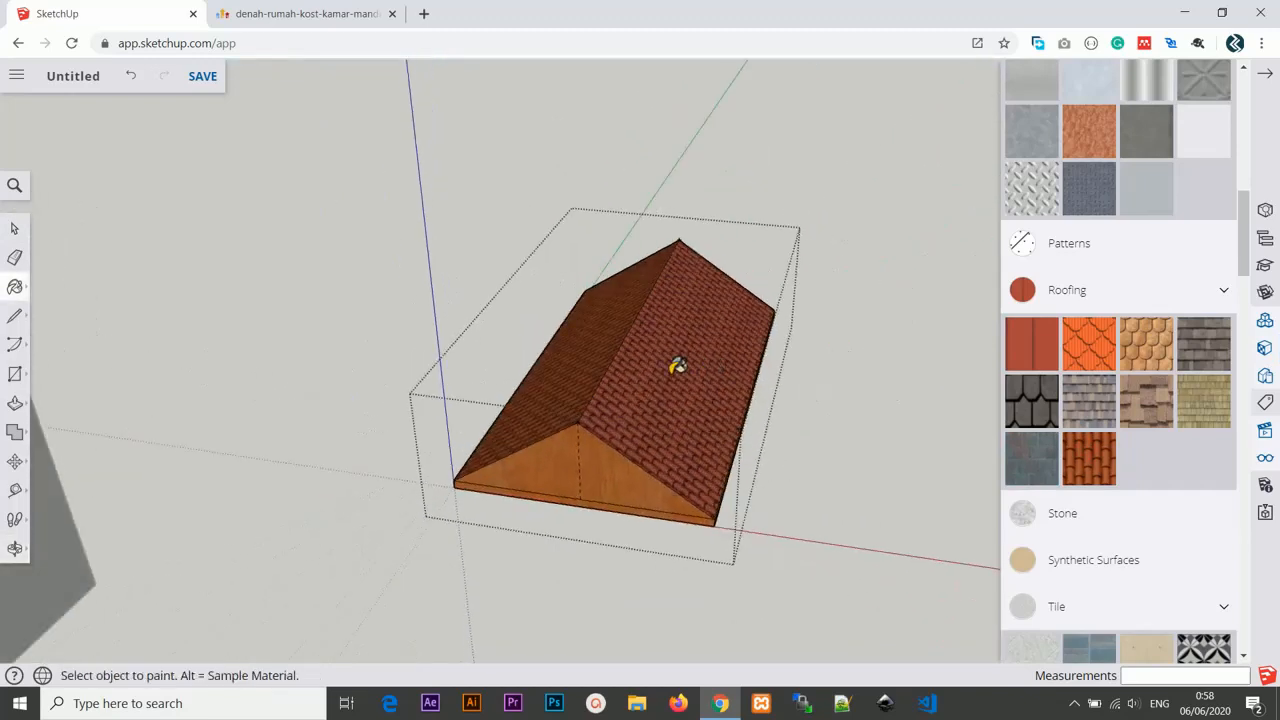
key(space)
click(224, 251)
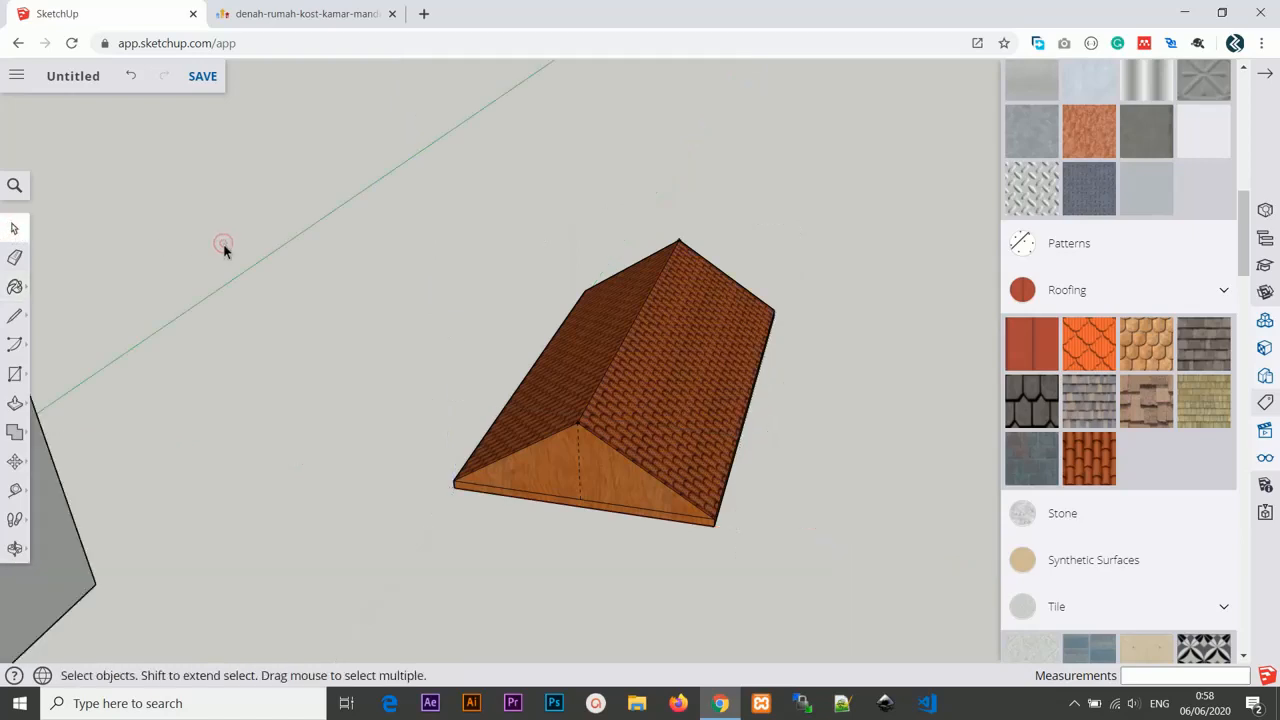
Select the roof group and review its position relative to the room.
scroll(250, 260, down, 2)
scroll(572, 314, down, 2)
click(550, 338)
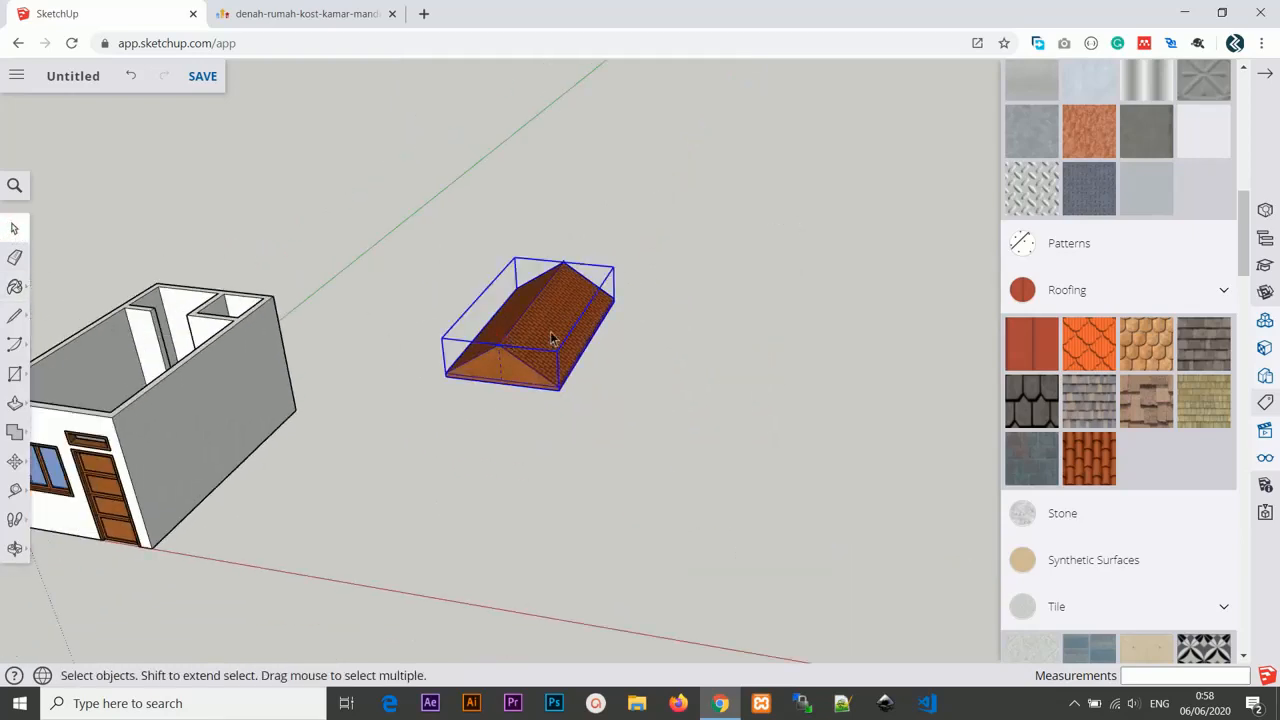
middle_drag(522, 336, 750, 322)
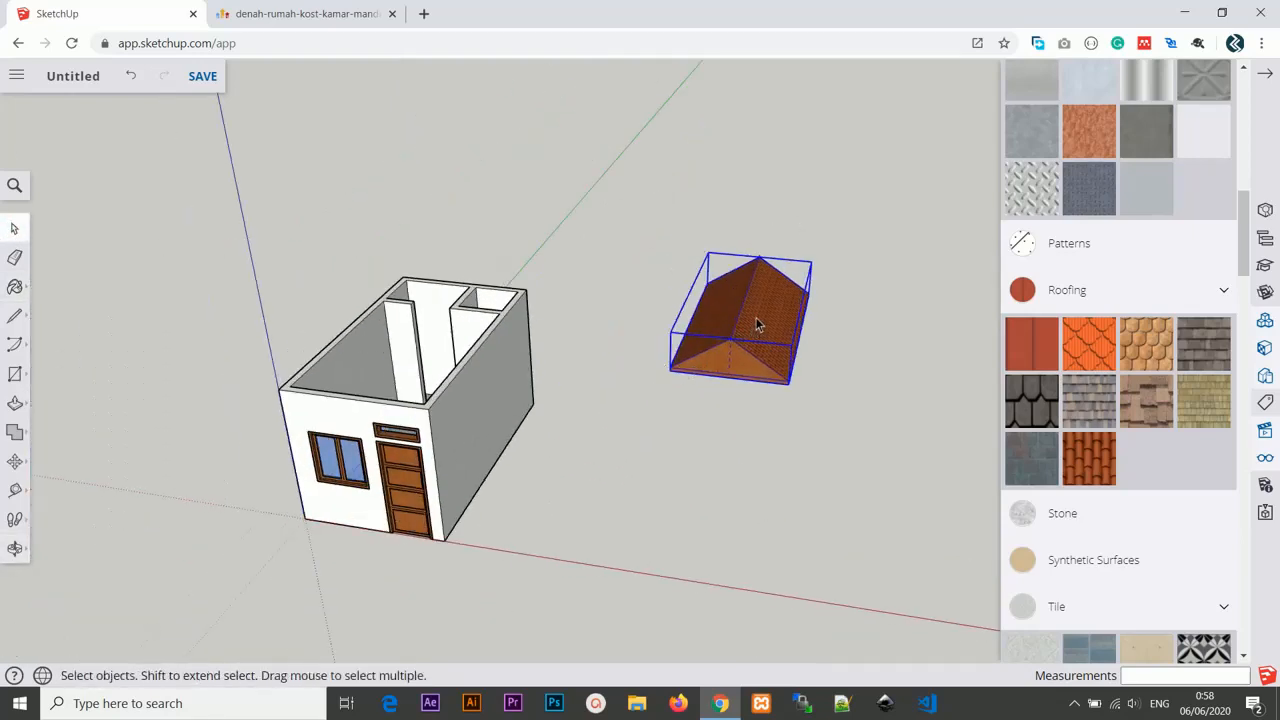
middle_drag(622, 398, 760, 455)
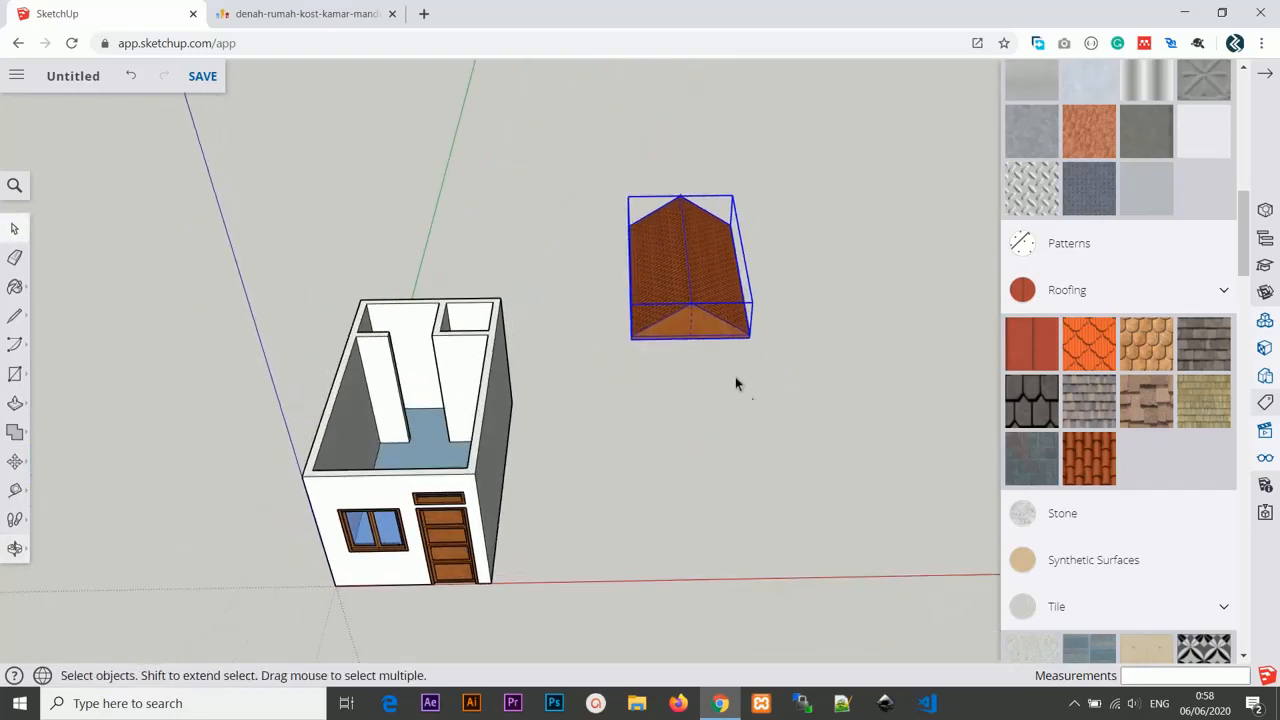
Move the roof group from its corner onto the top of the room's walls.
scroll(738, 362, up, 3)
middle_drag(740, 364, 800, 377)
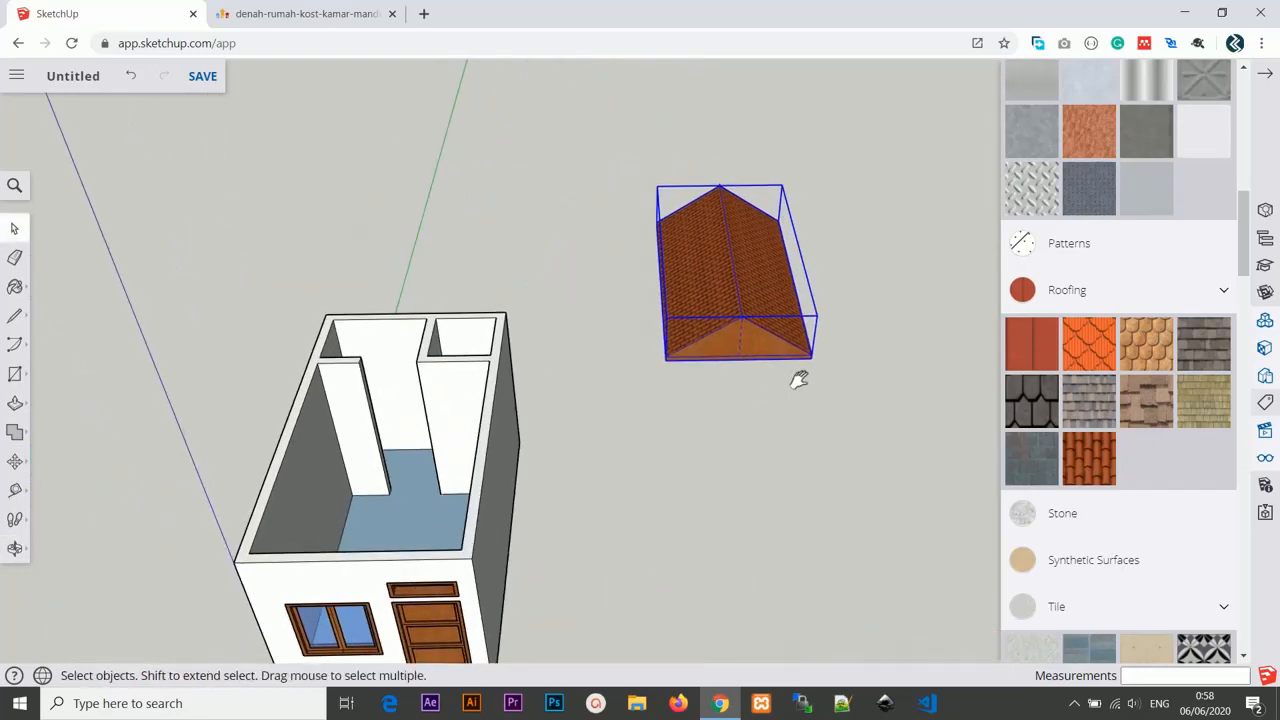
key(m)
click(810, 360)
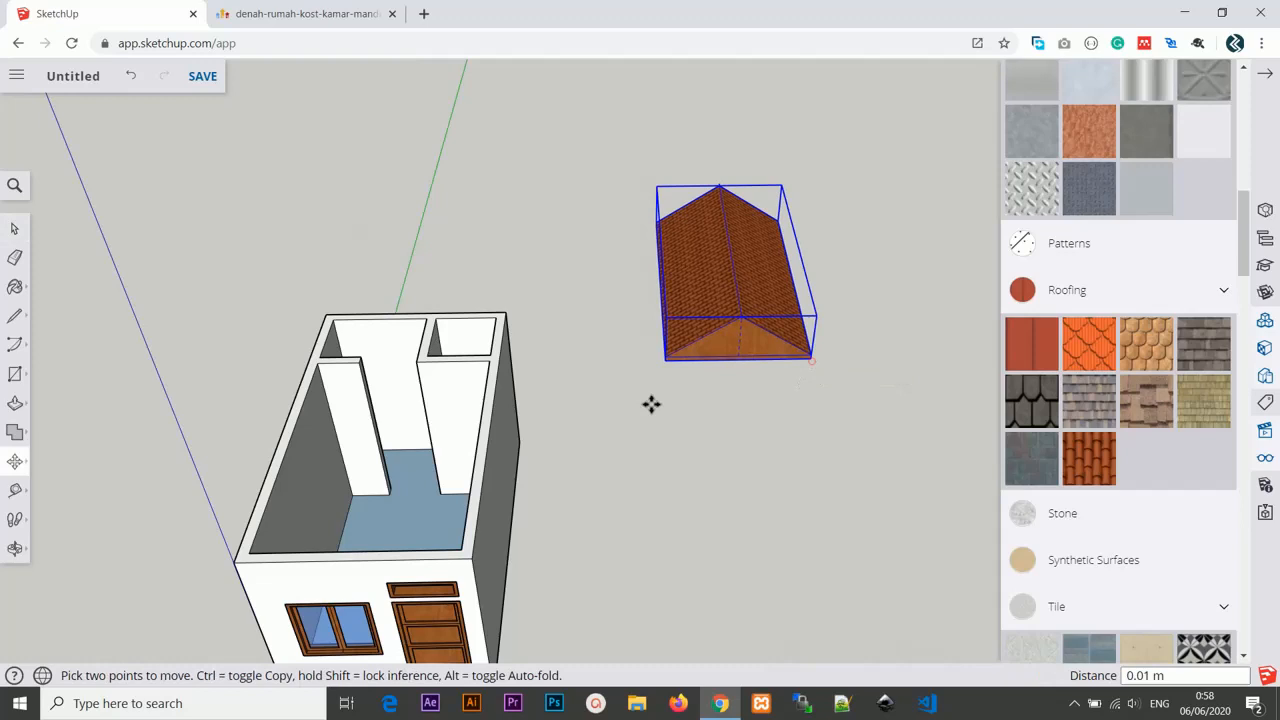
click(466, 558)
scroll(574, 494, down, 2)
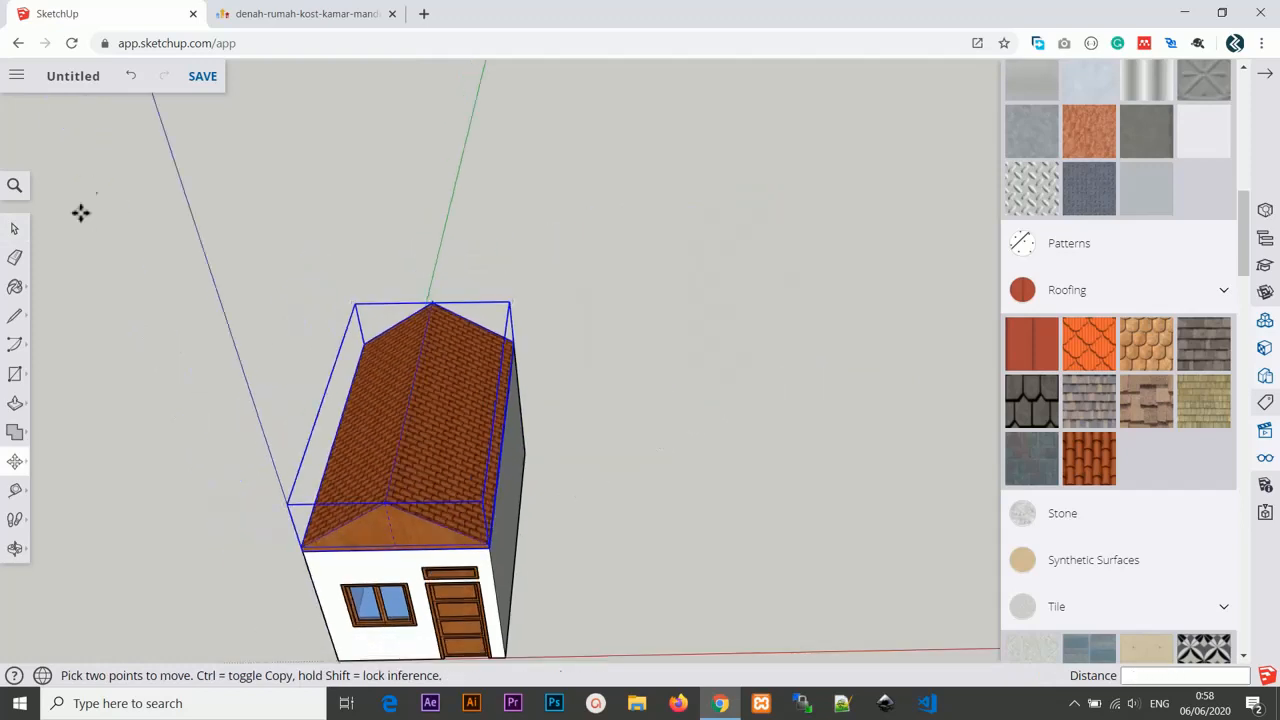
Orbit around the house to examine how the roof sits on the walls.
click(15, 229)
click(683, 345)
key(o)
drag(608, 429, 584, 310)
shift+middle_drag(584, 310, 762, 205)
middle_drag(738, 286, 679, 358)
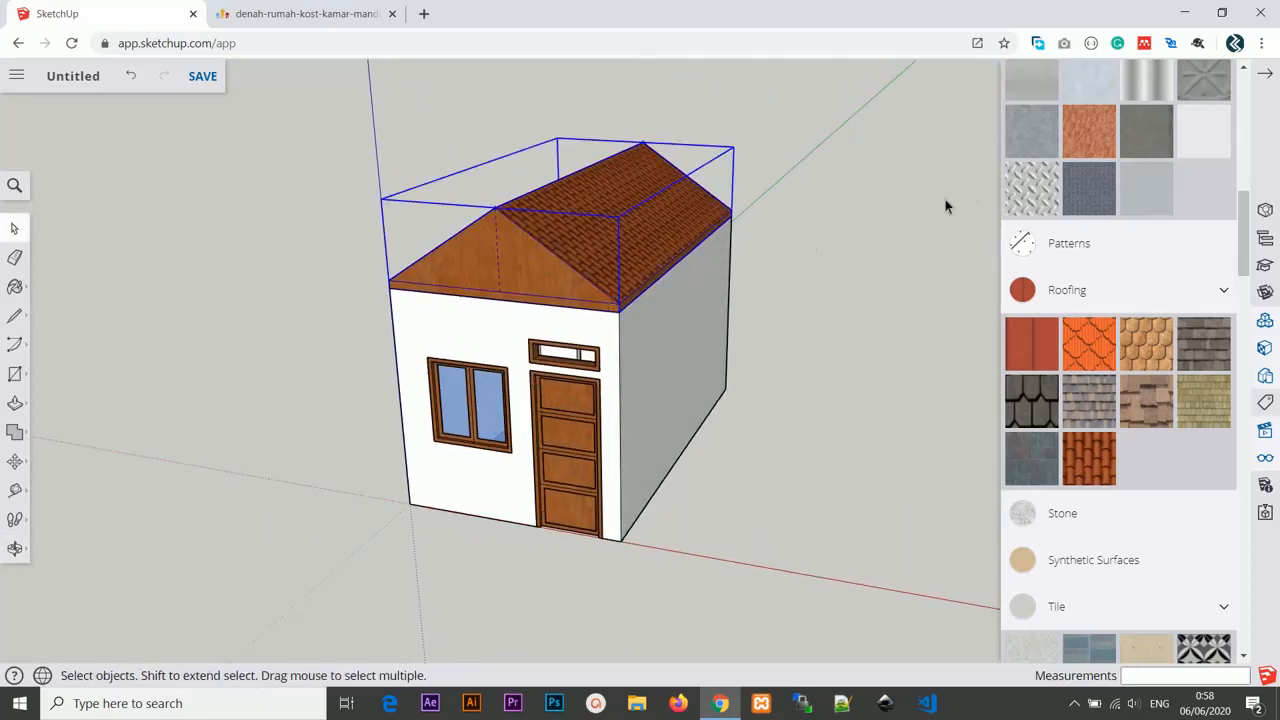
scroll(745, 305, up, 2)
scroll(591, 320, down, 3)
middle_drag(591, 320, 595, 410)
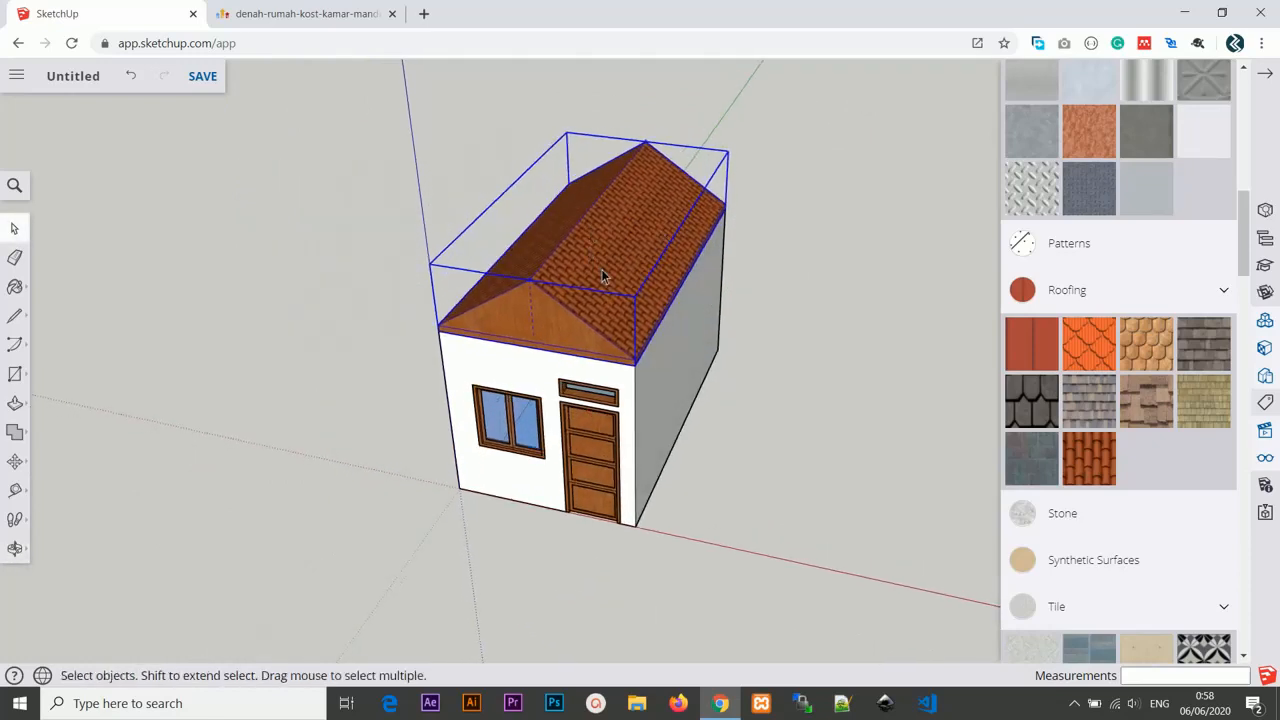
Hide the roof group and turn on display of hidden objects.
click(1264, 322)
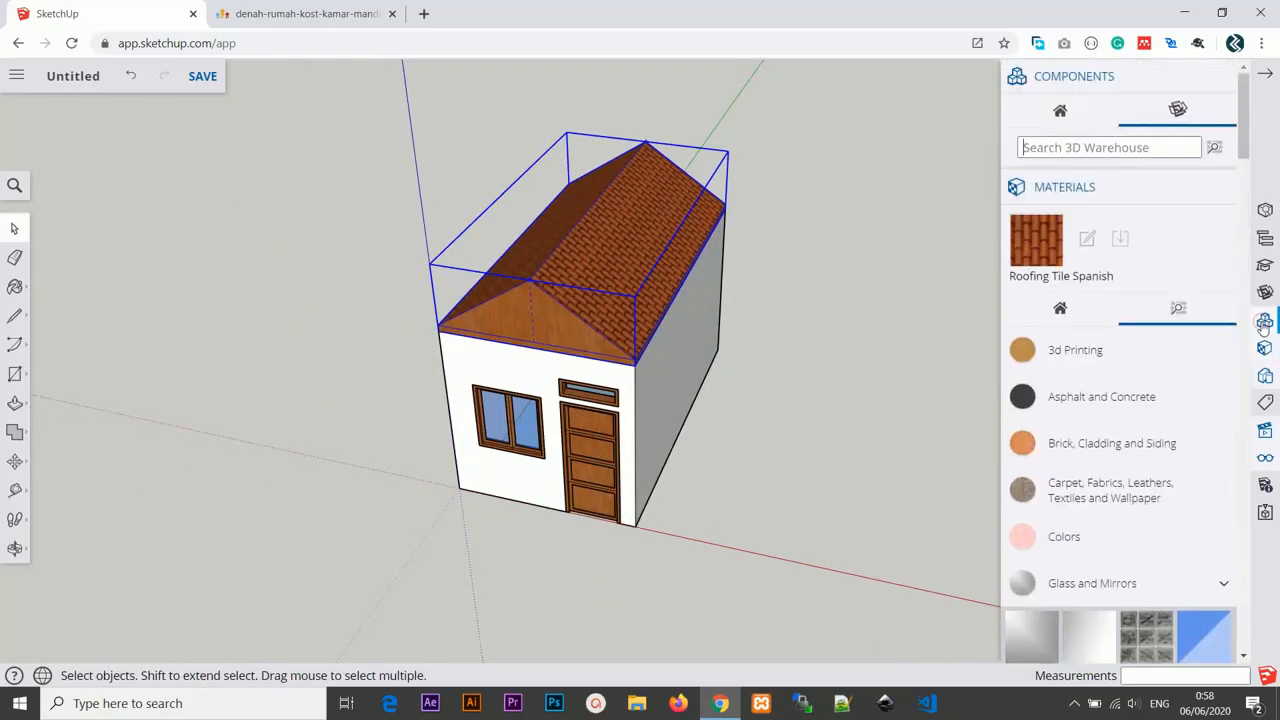
click(1266, 481)
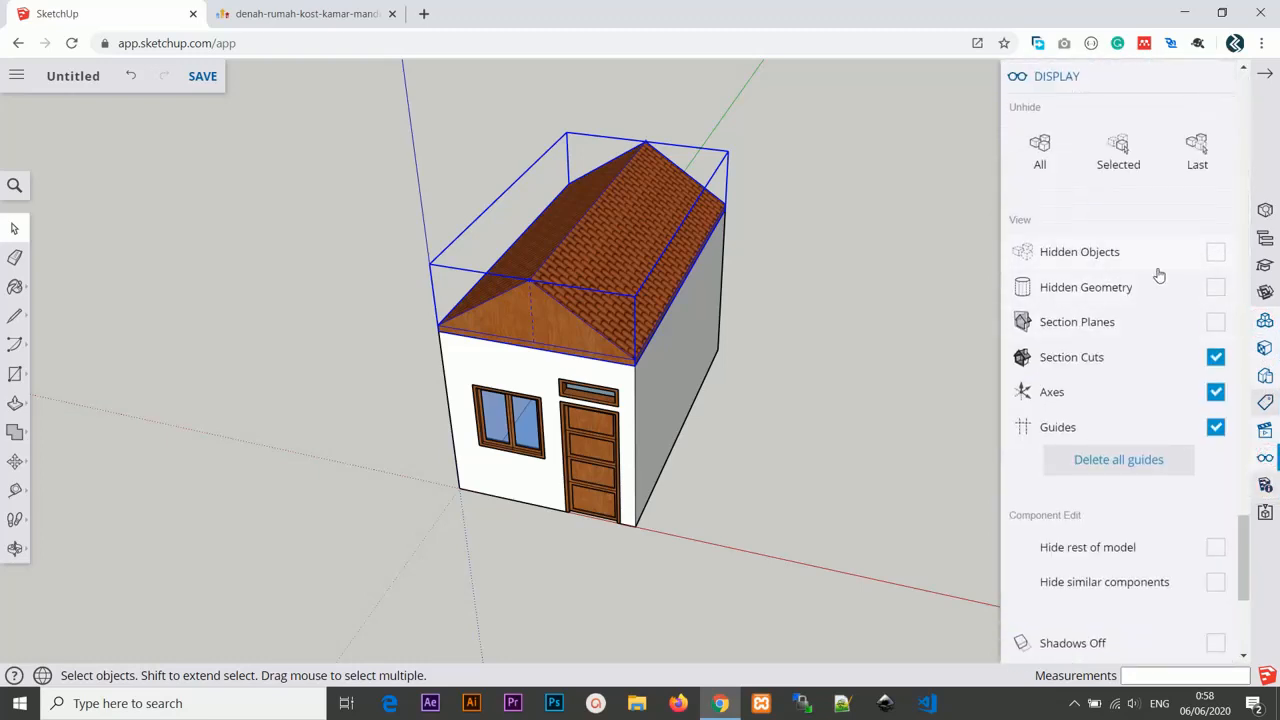
right_click(640, 266)
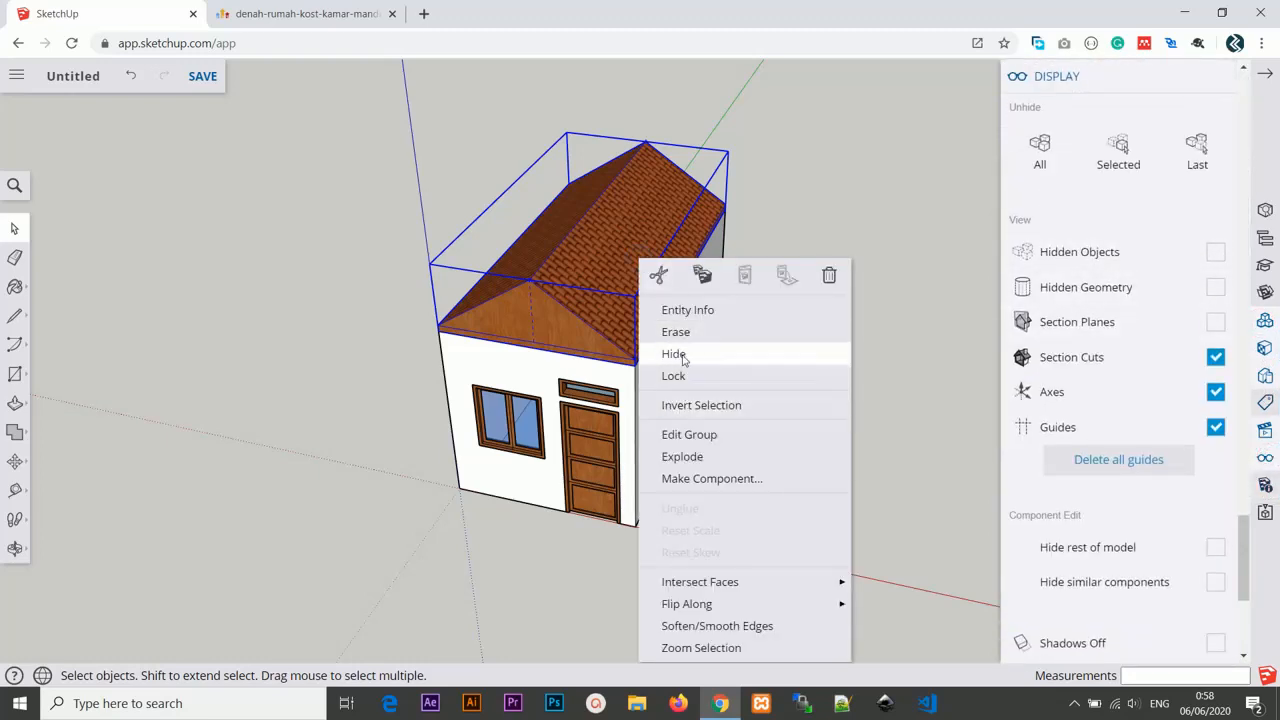
click(684, 355)
middle_drag(686, 360, 760, 350)
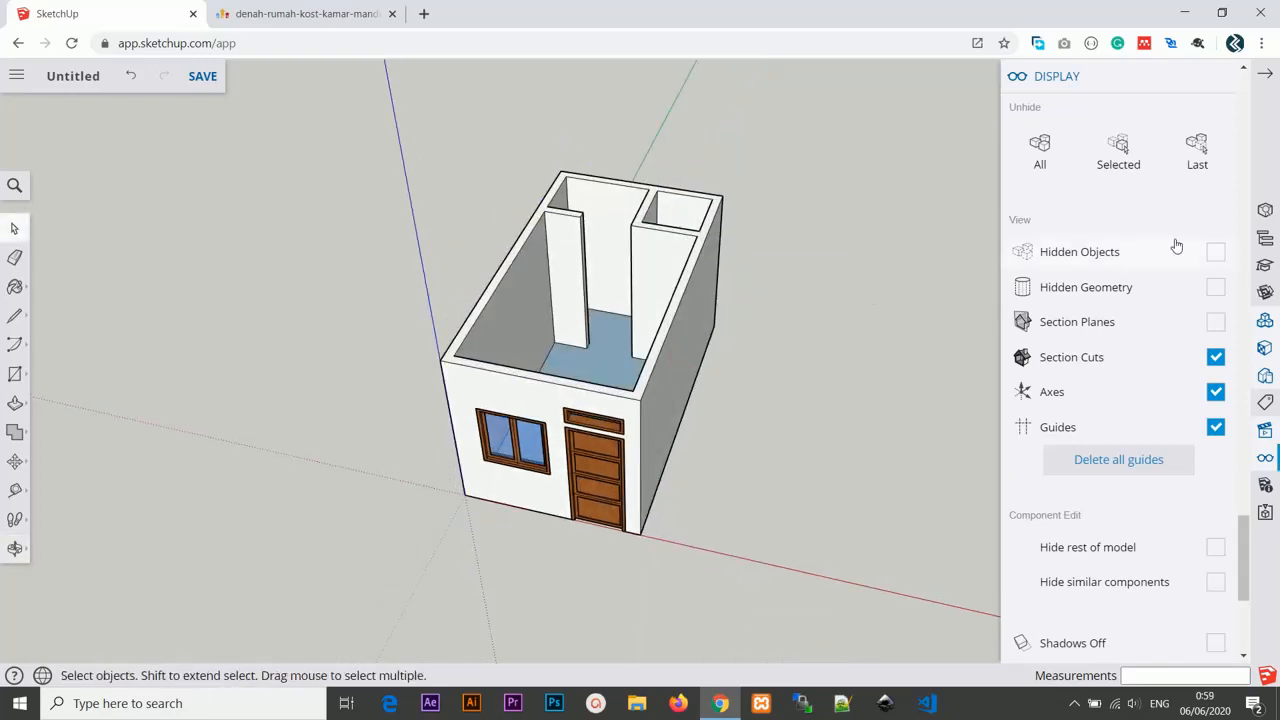
click(1216, 256)
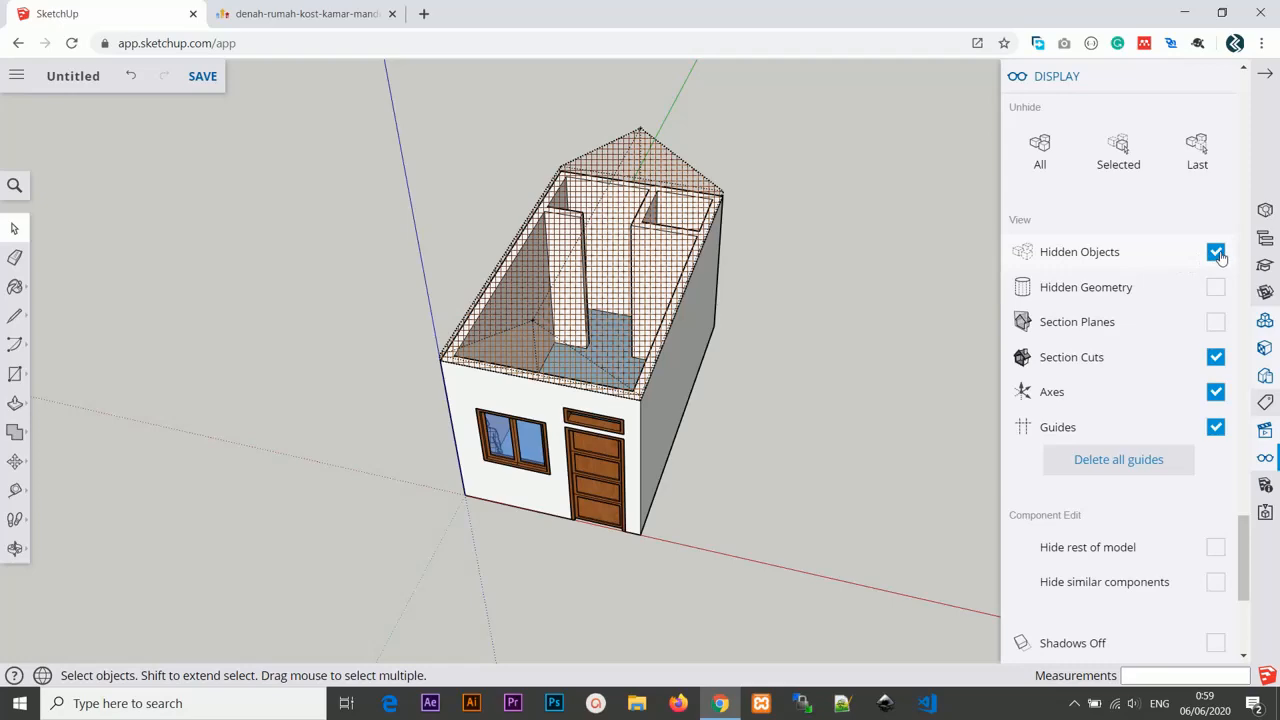
Unhide the roof group.
middle_drag(778, 286, 623, 289)
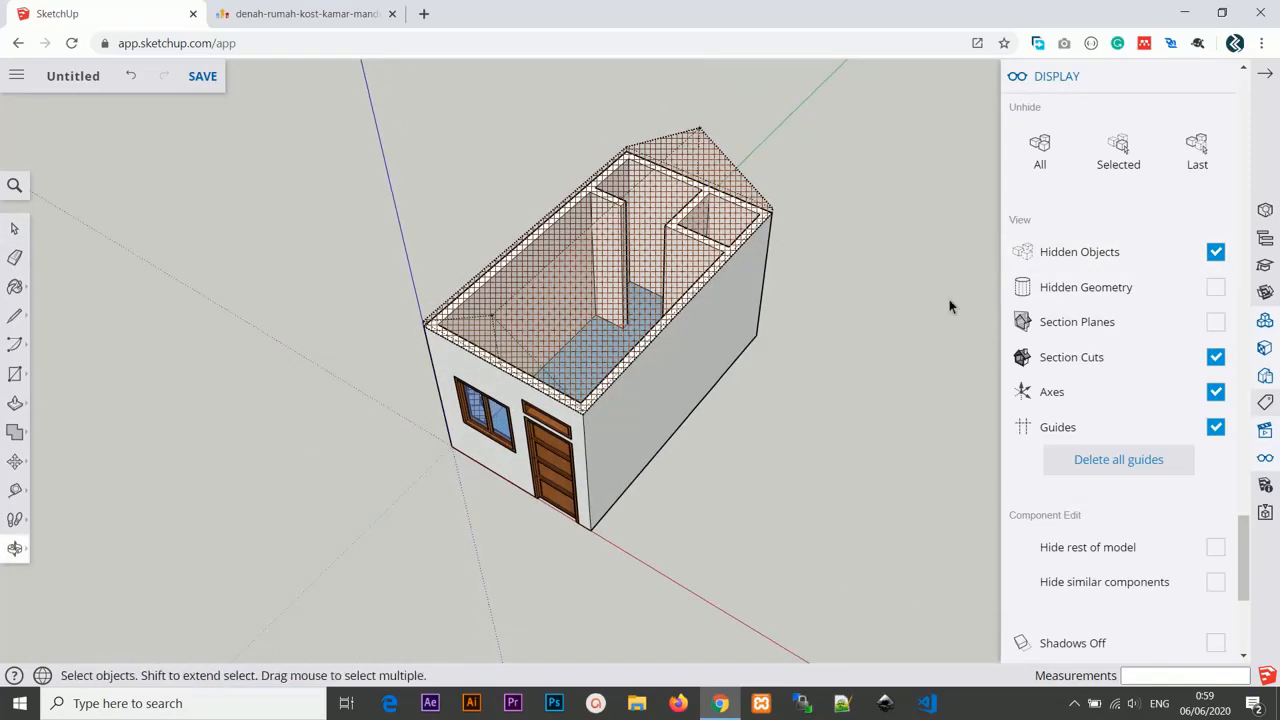
scroll(558, 412, up, 5)
middle_drag(558, 412, 572, 290)
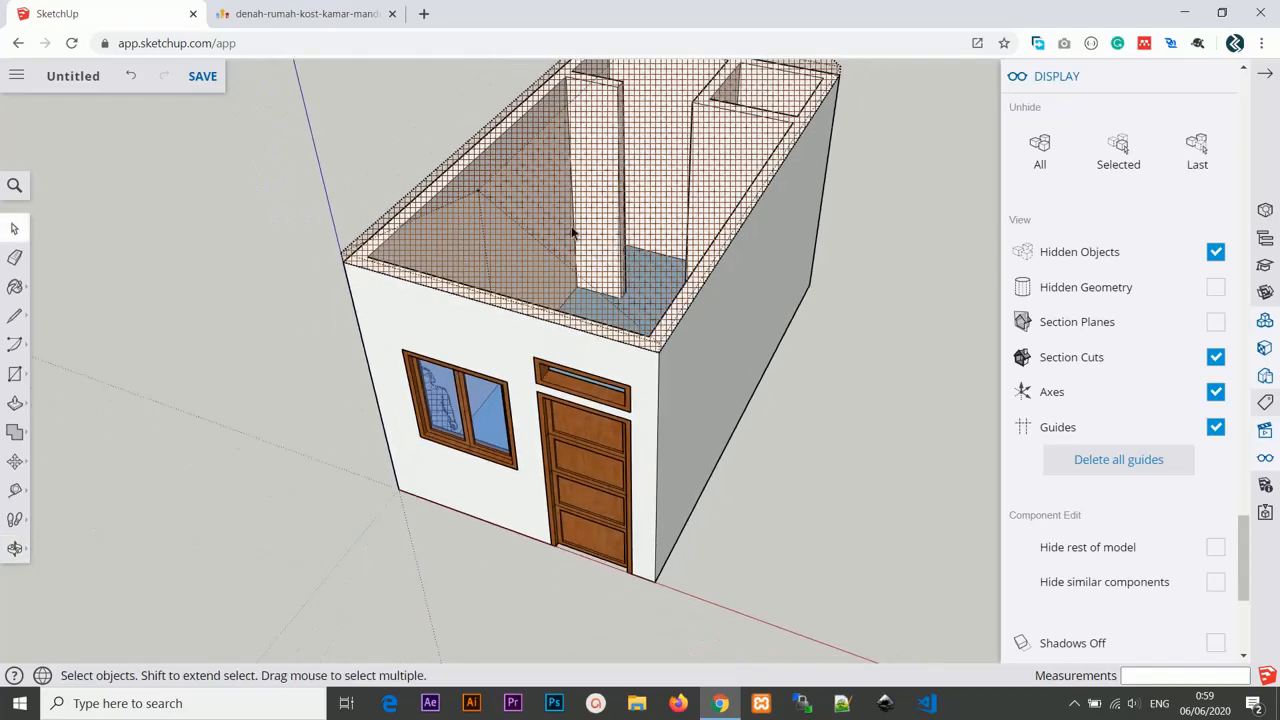
right_click(616, 222)
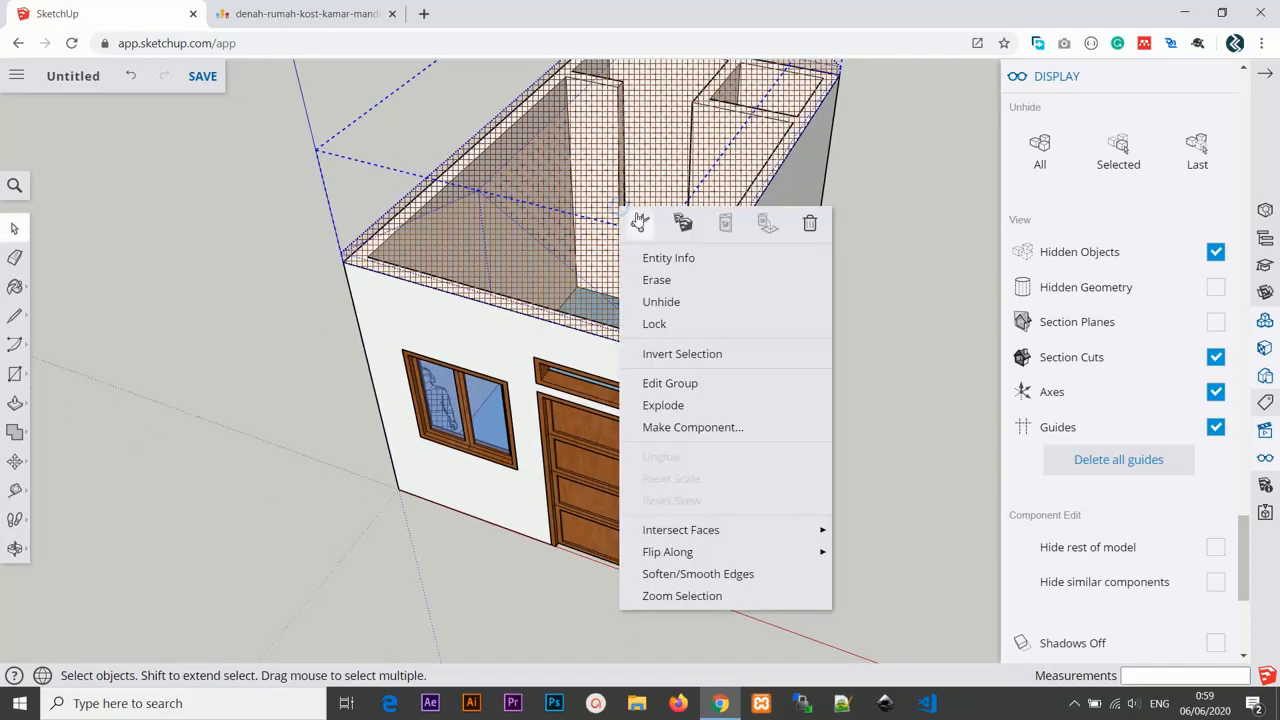
click(662, 300)
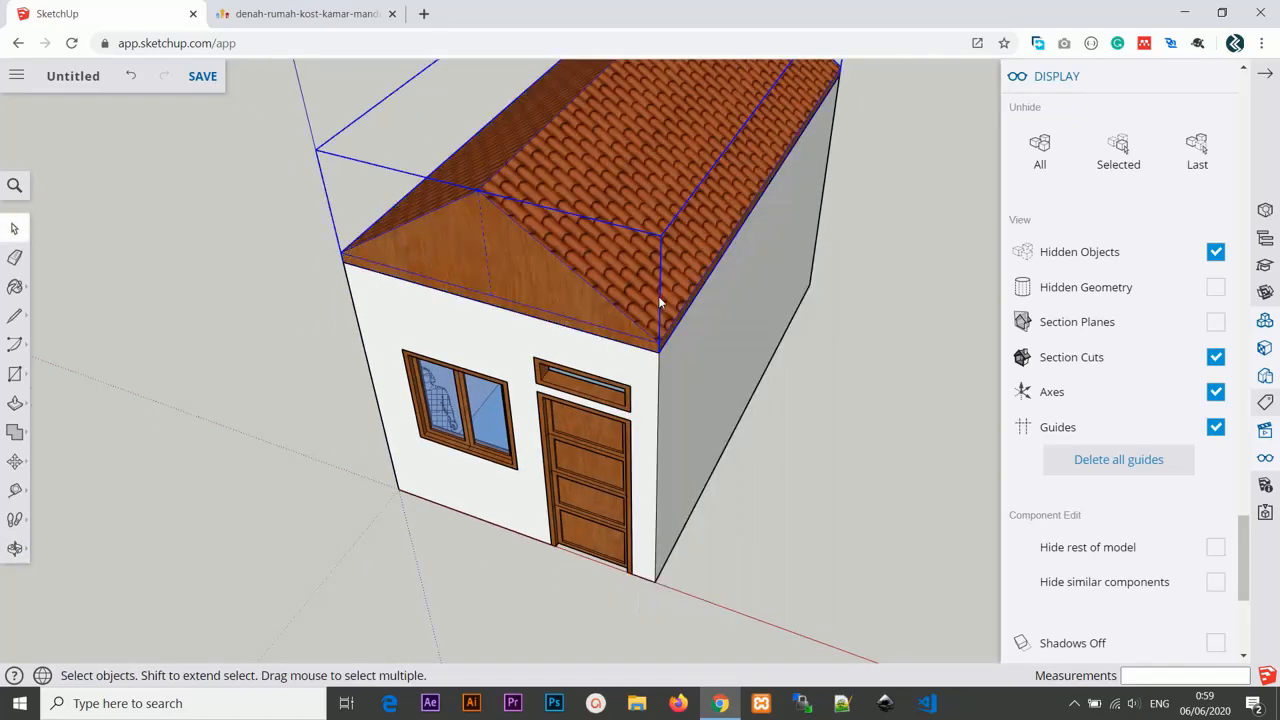
Hide the roof group again to look into the room, then unhide it.
right_click(652, 192)
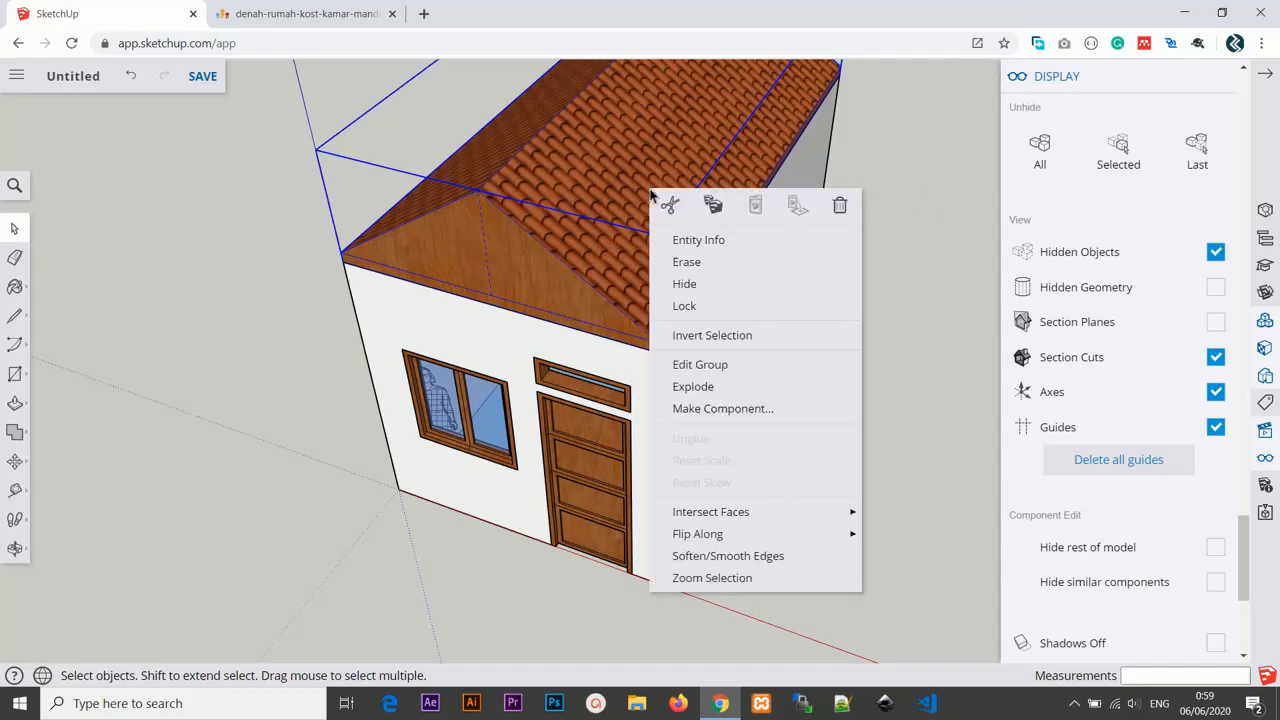
click(690, 284)
scroll(702, 262, down, 3)
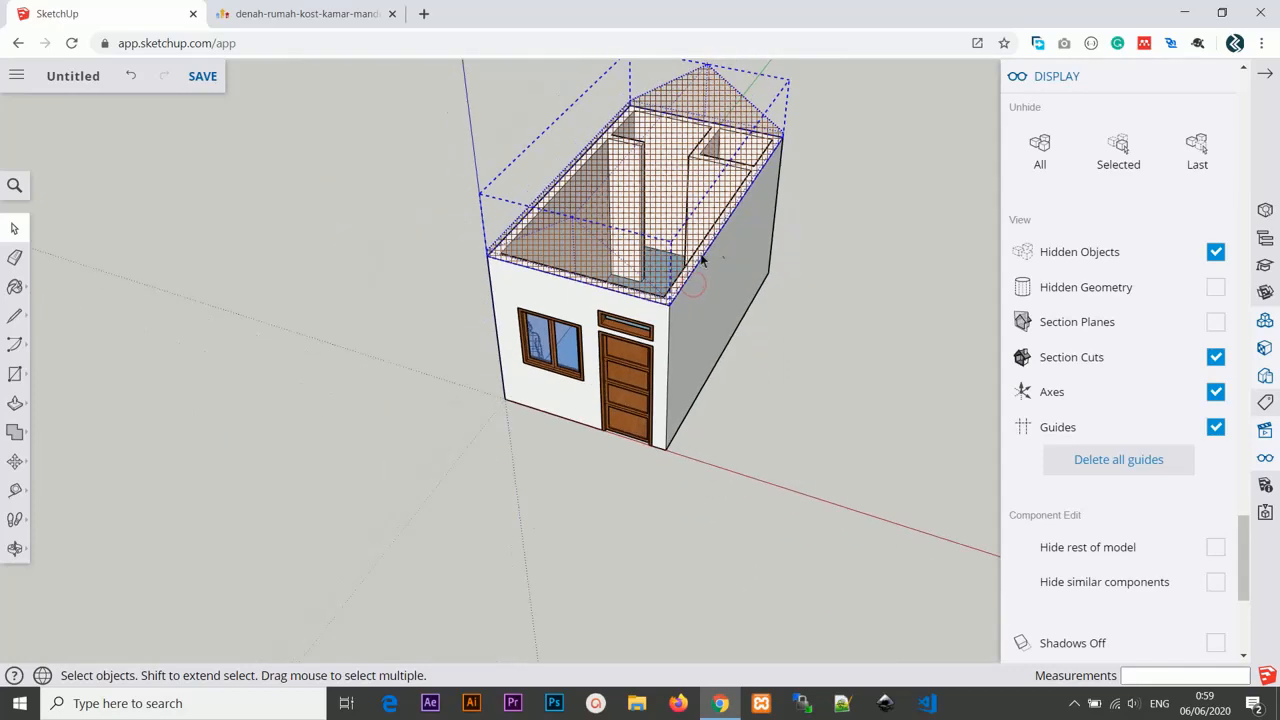
middle_drag(727, 241, 520, 302)
scroll(520, 302, up, 3)
middle_drag(551, 257, 610, 200)
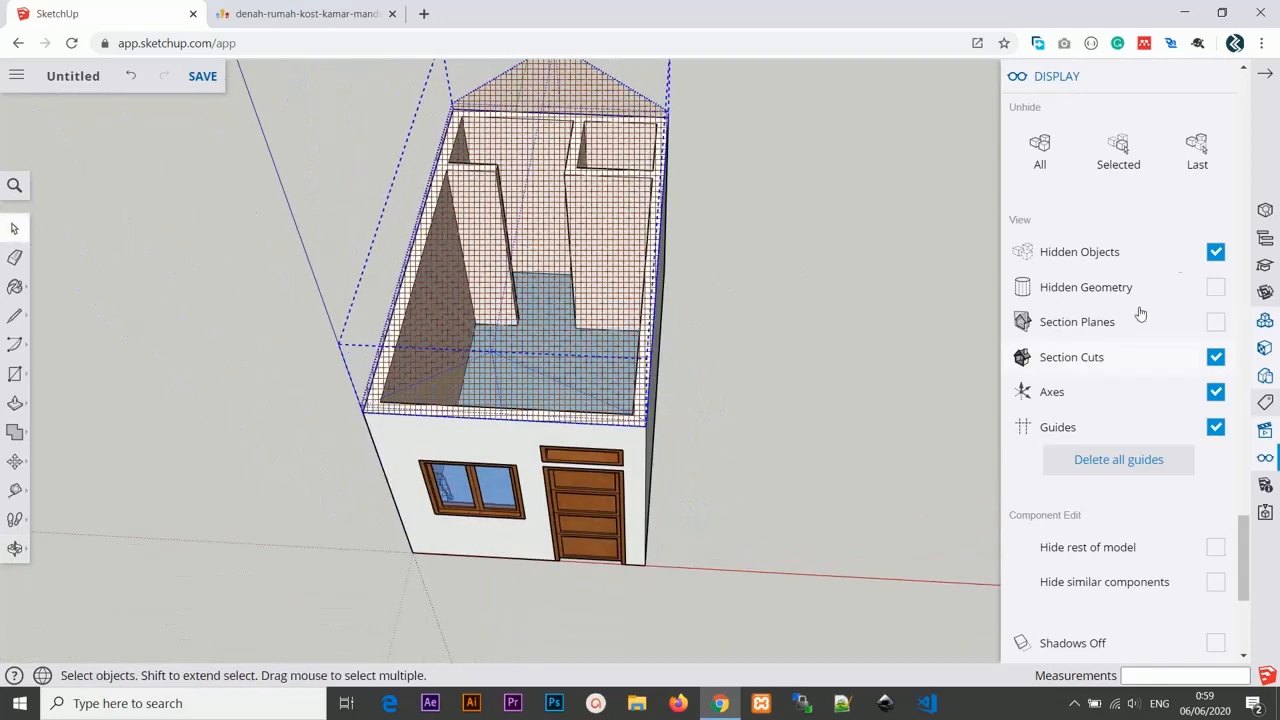
right_click(648, 255)
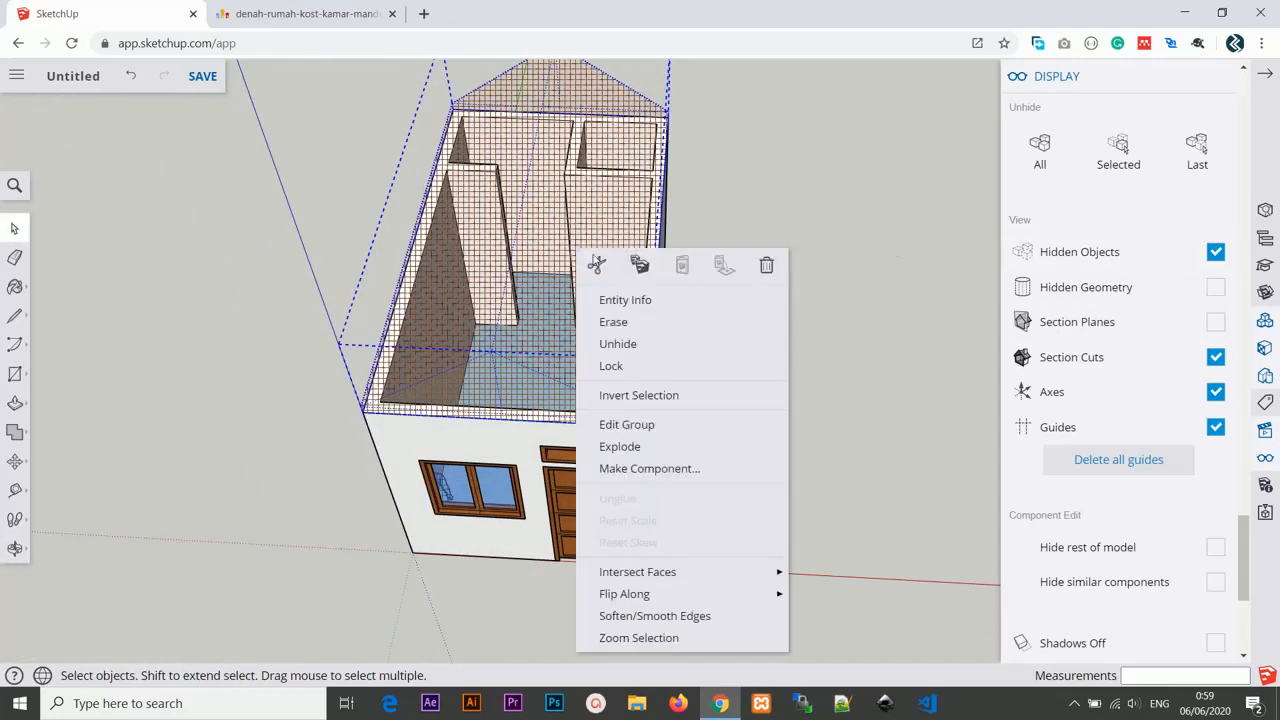
click(639, 340)
Deselect the roof and orbit around the finished house to review its front facade.
middle_drag(672, 332, 657, 277)
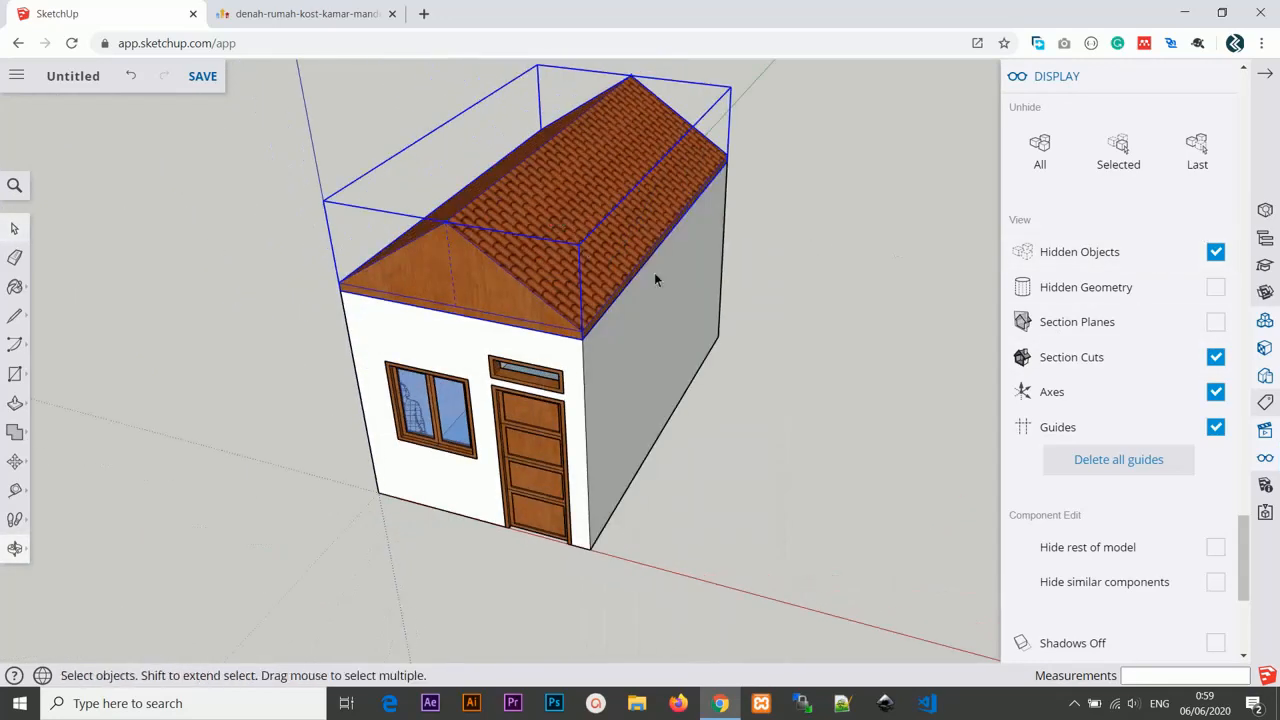
click(773, 304)
middle_drag(687, 333, 686, 402)
scroll(555, 430, up, 6)
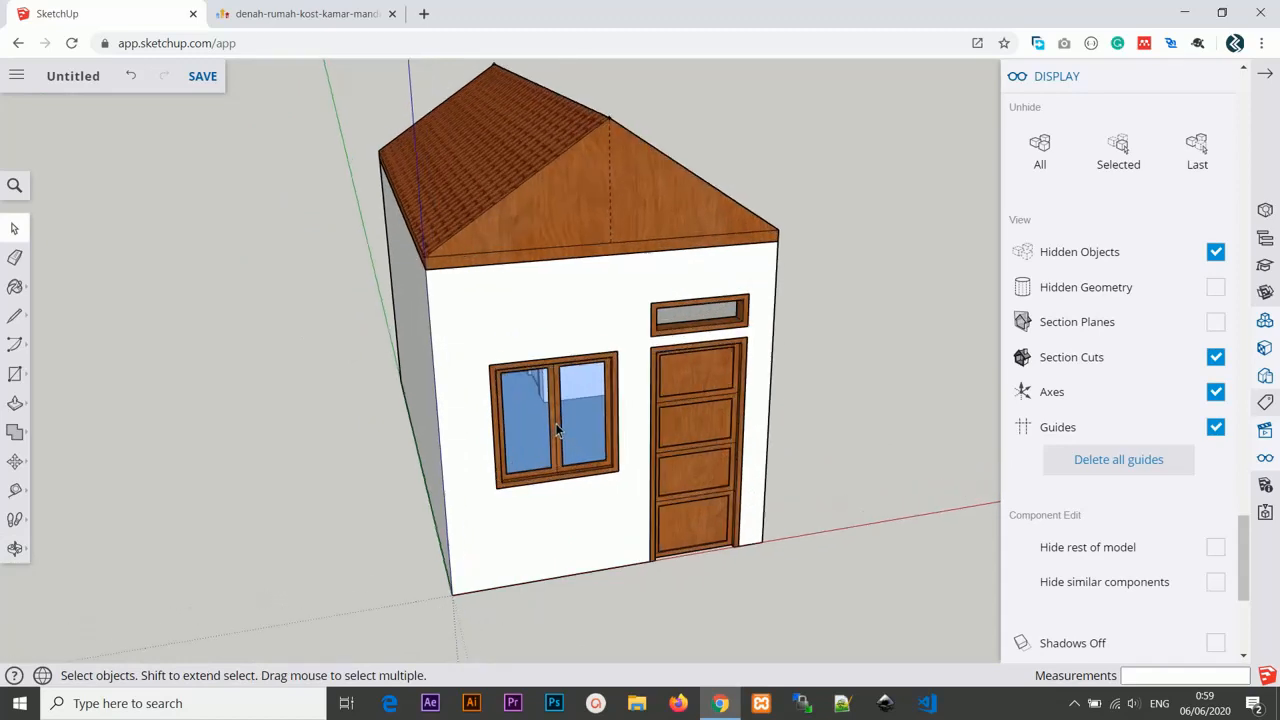
scroll(523, 393, down, 1)
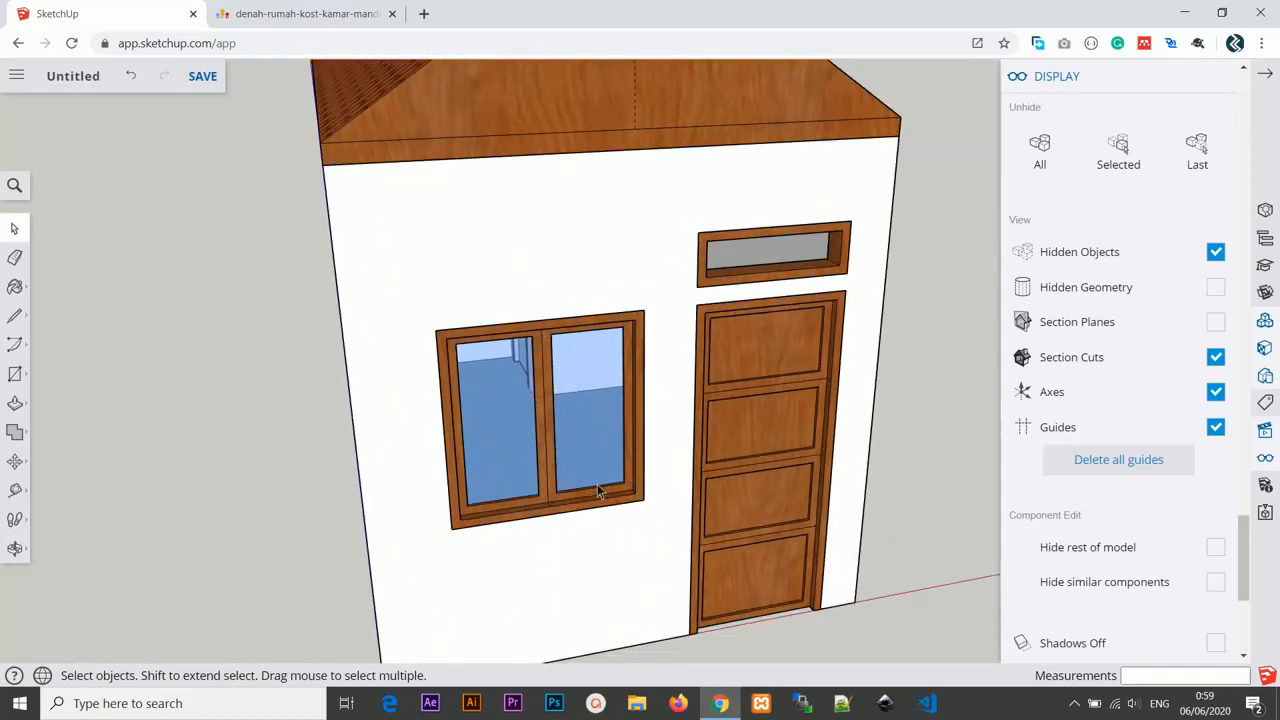
middle_drag(736, 450, 668, 482)
scroll(668, 482, down, 3)
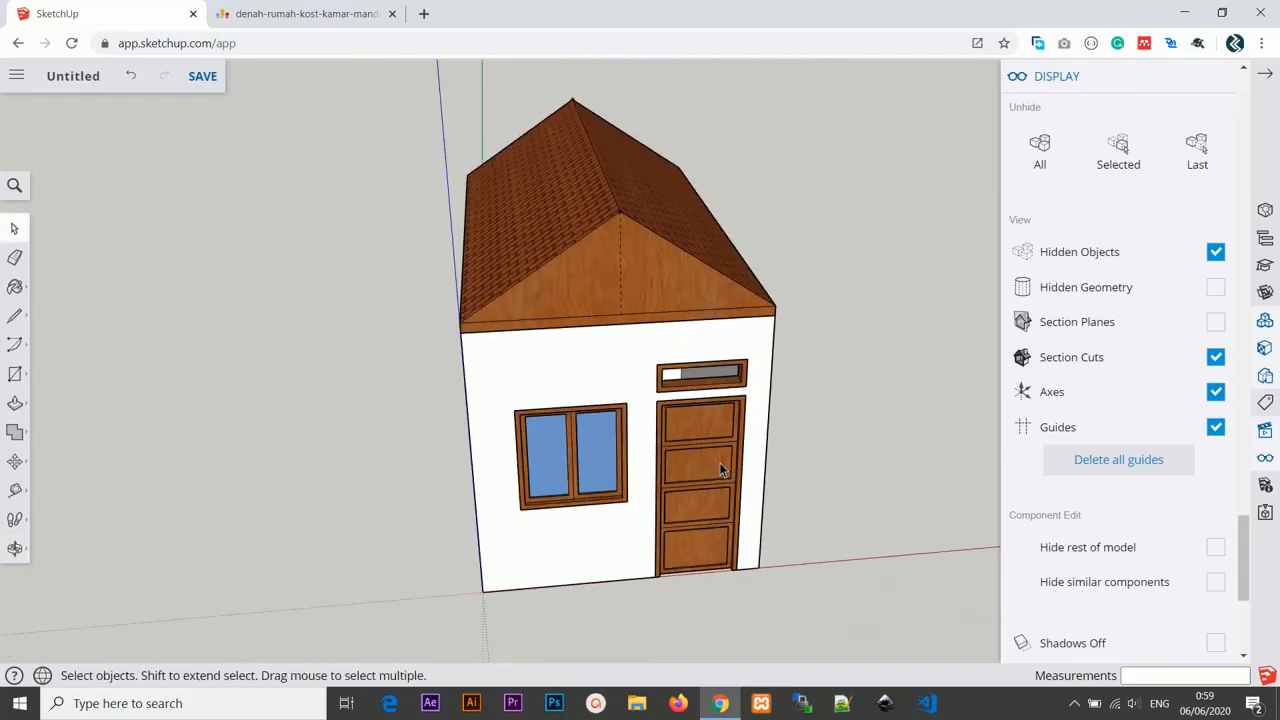
middle_drag(810, 418, 765, 423)
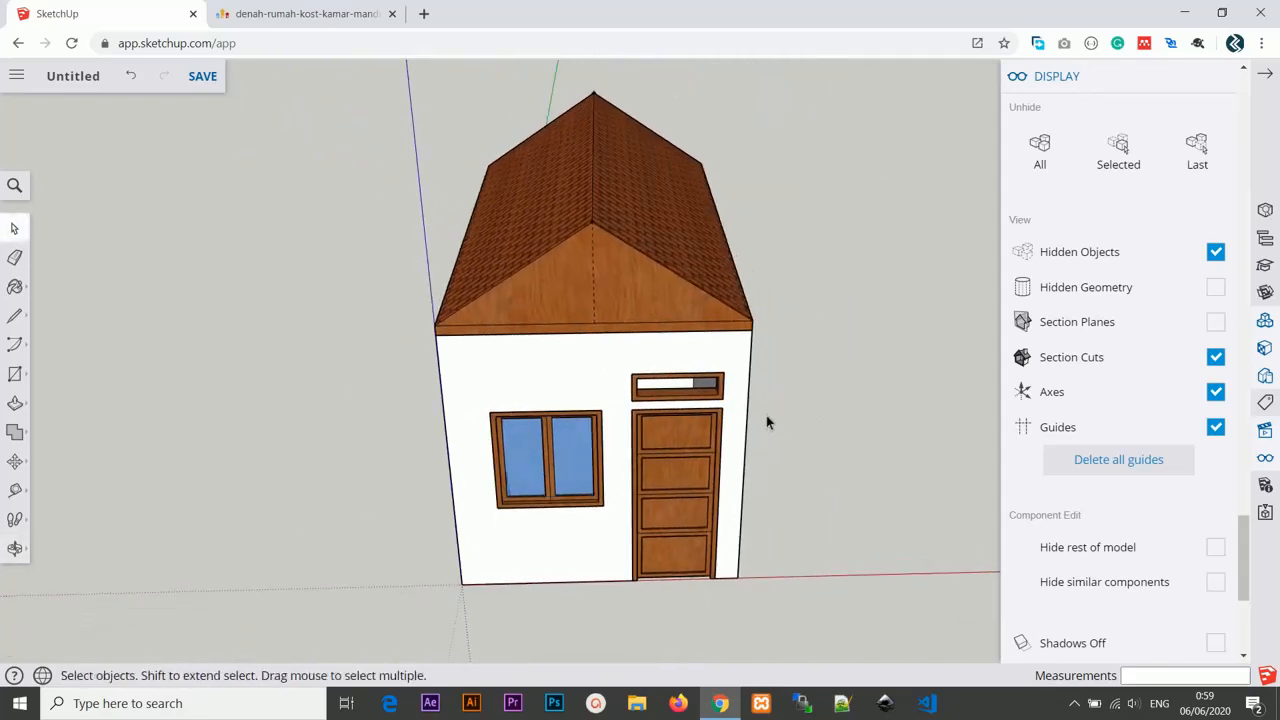